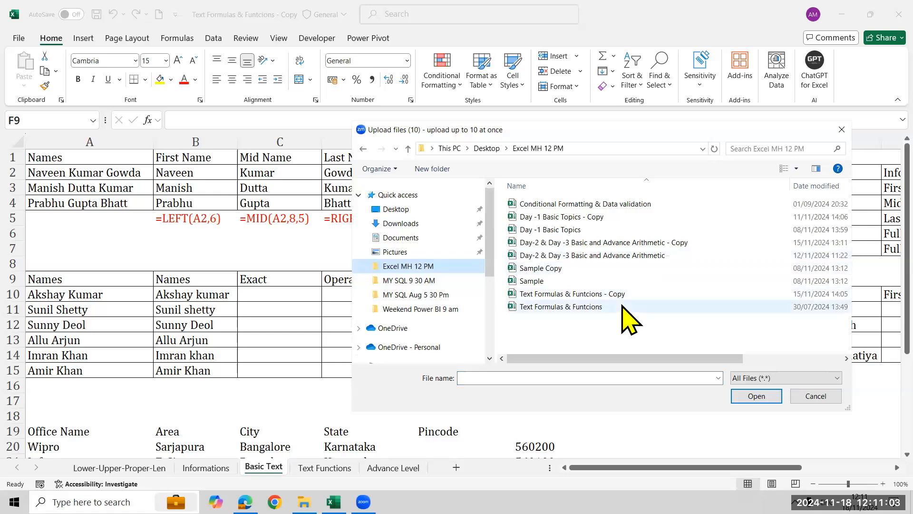
# - Upload a workbook from the Excel MH 12 PM folder and return to the Basic Text worksheet
pyautogui.click(755, 402)
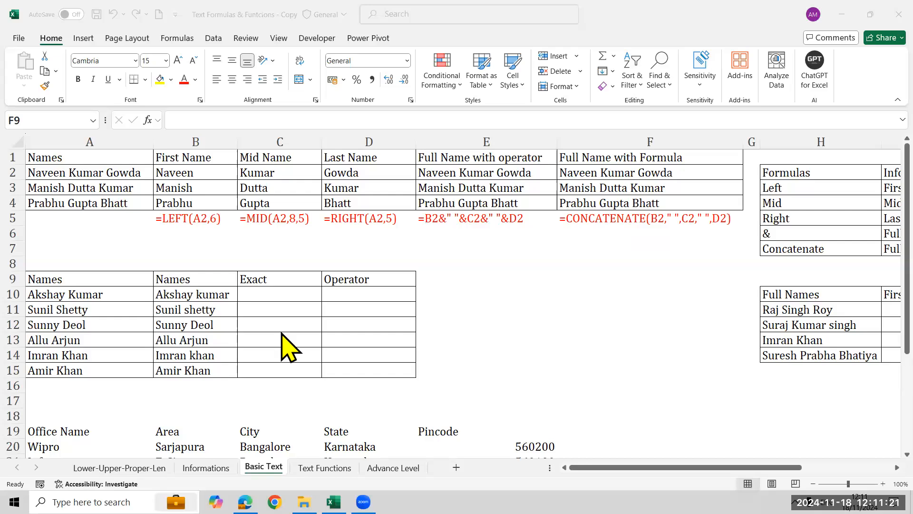
pyautogui.click(282, 310)
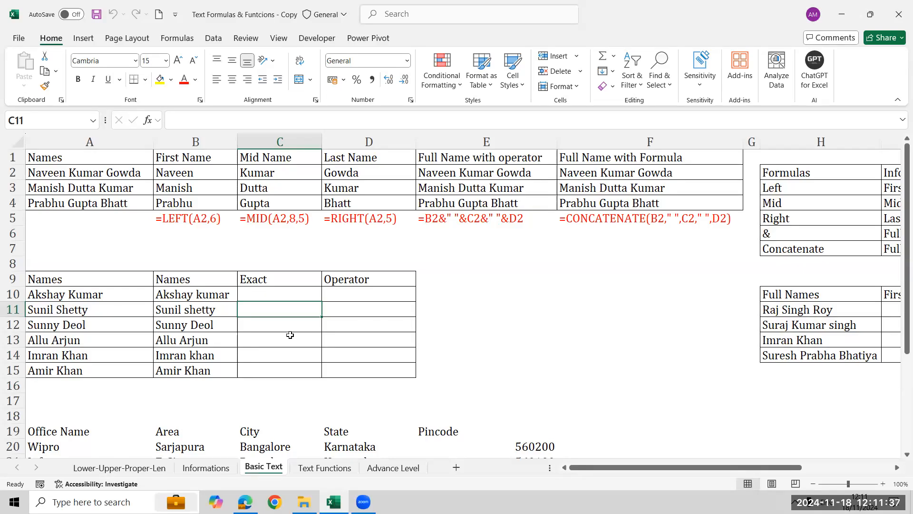
pyautogui.click(405, 348)
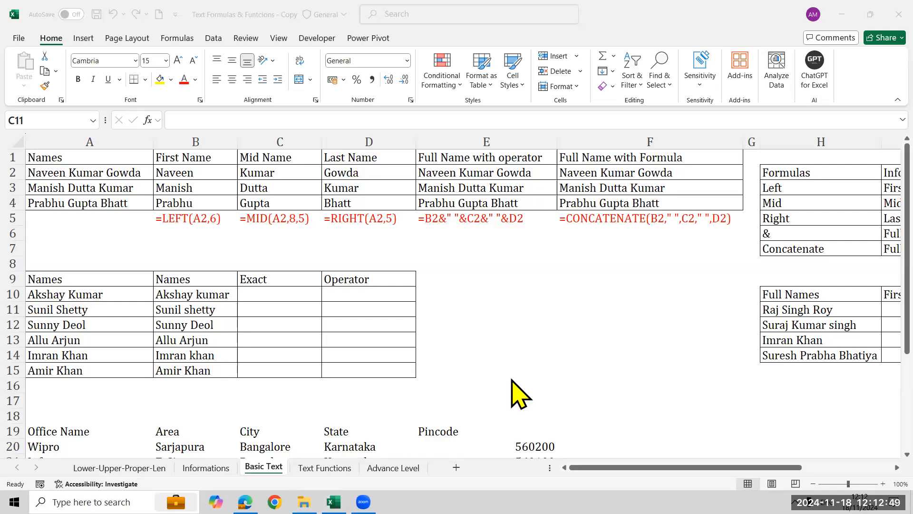
pyautogui.click(282, 313)
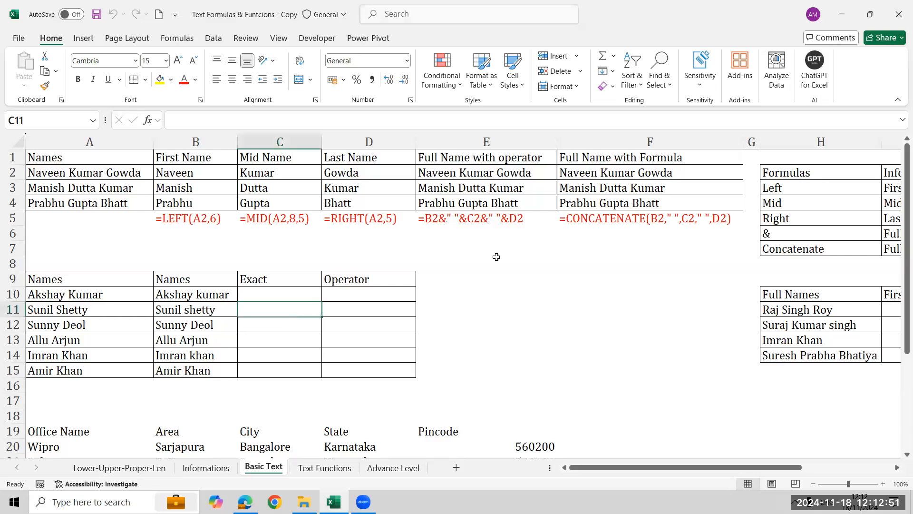
pyautogui.click(530, 259)
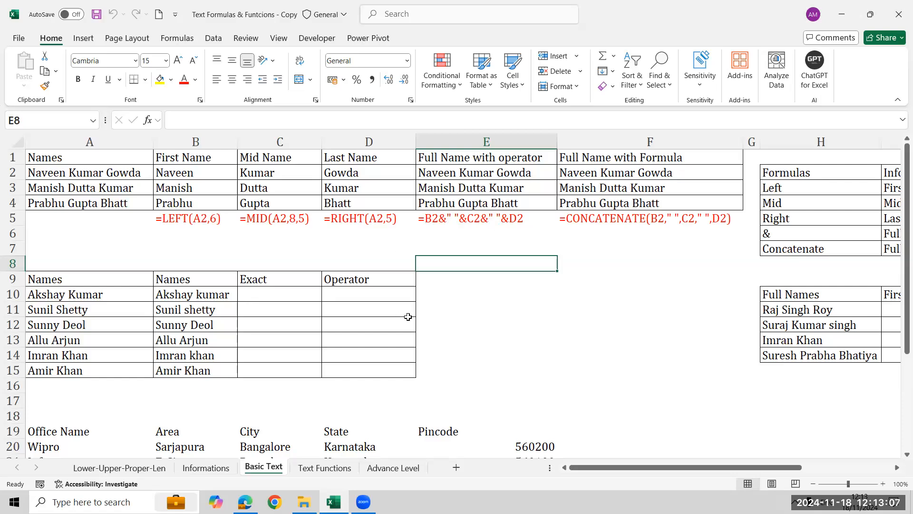
pyautogui.click(296, 293)
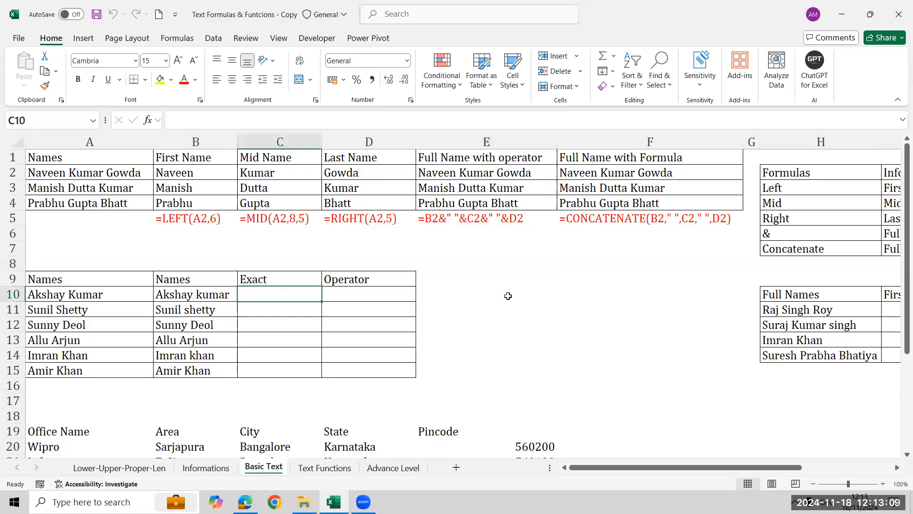
pyautogui.moveTo(903, 279); pyautogui.dragTo(901, 327)
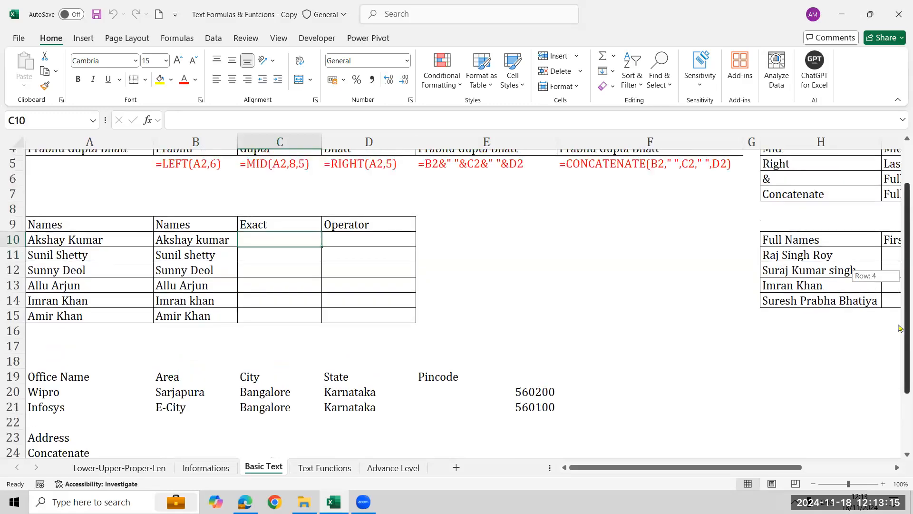
pyautogui.click(822, 432)
pyautogui.click(286, 229)
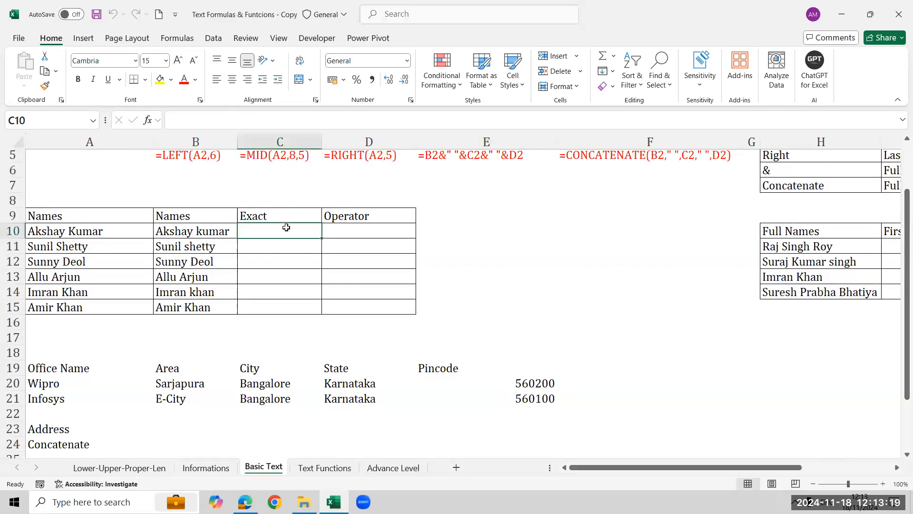
pyautogui.click(383, 227)
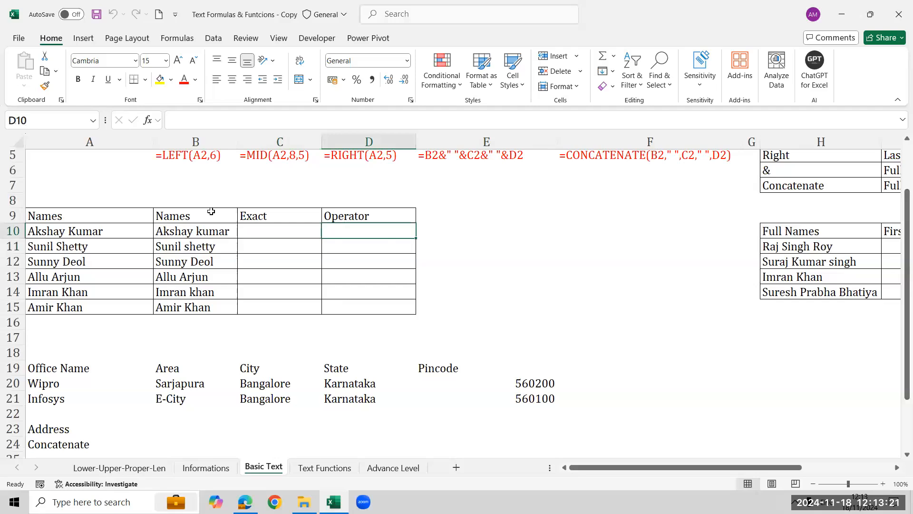
# - Extend the column heading in D9 so it reads "Operator (=)"
pyautogui.click(380, 214)
pyautogui.press('F2')
pyautogui.write('(')
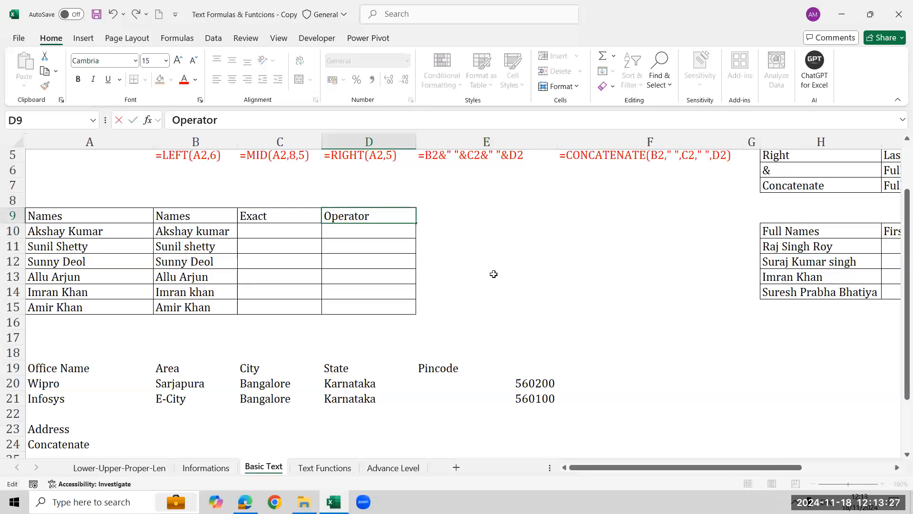
pyautogui.write('=)')
pyautogui.press('Return')
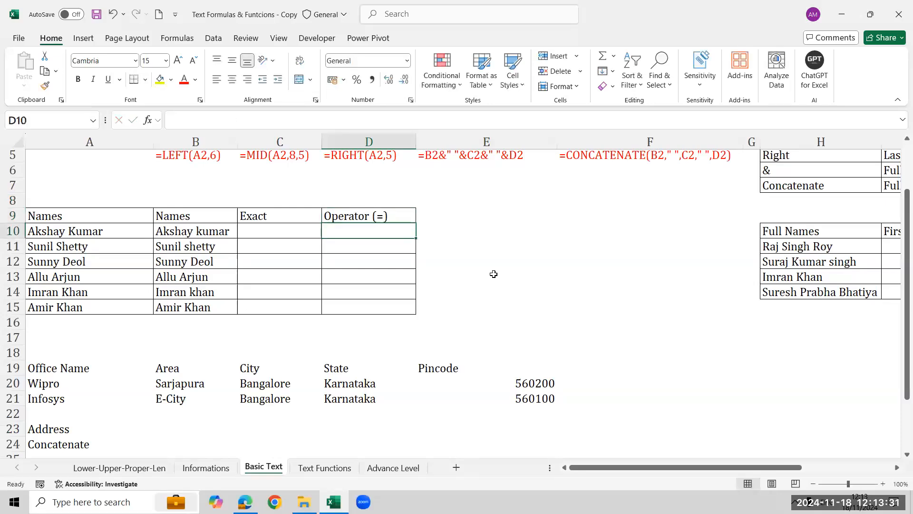
# - Enter the formula =A10=B10 in cell D10 to compare the two names with the equals operator
pyautogui.press('Left')
pyautogui.press('Left')
pyautogui.press('Right')
pyautogui.press('Right')
pyautogui.write('=')
pyautogui.press('Left')
pyautogui.press('Left')
pyautogui.press('Left')
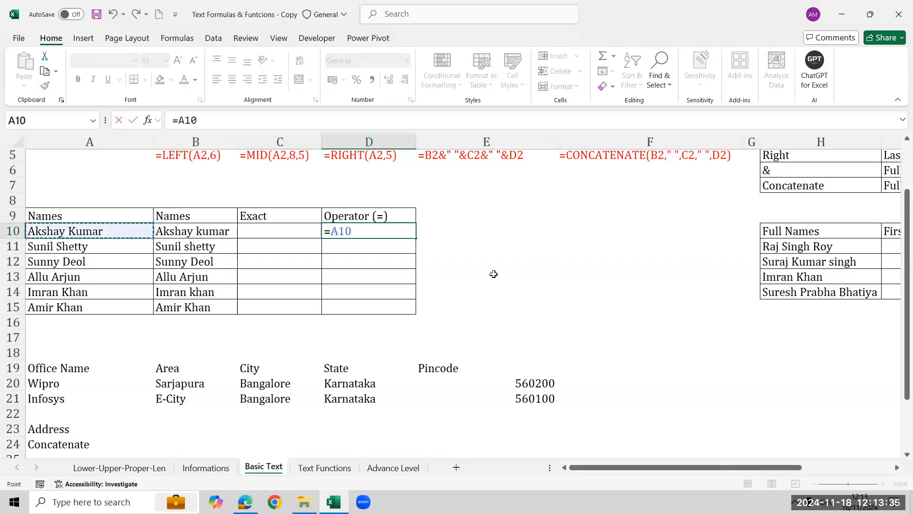
pyautogui.write('=')
pyautogui.press('Left')
pyautogui.press('Left')
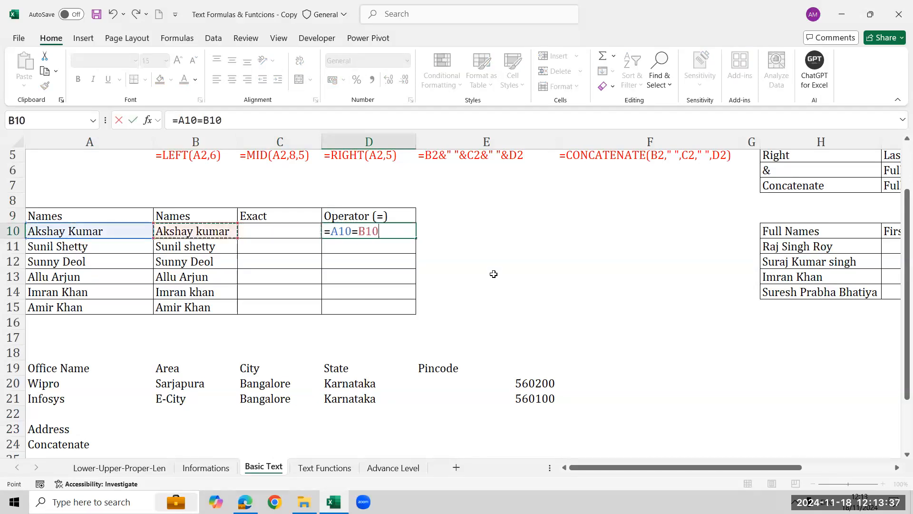
pyautogui.hotkey('ctrl', 'Return')
# - Fill the comparison formula in D10 down through D15
pyautogui.hotkey('shift', 'Down')
pyautogui.hotkey('shift', 'Down')
pyautogui.hotkey('shift', 'Down')
pyautogui.hotkey('shift', 'Down')
pyautogui.hotkey('shift', 'Down')
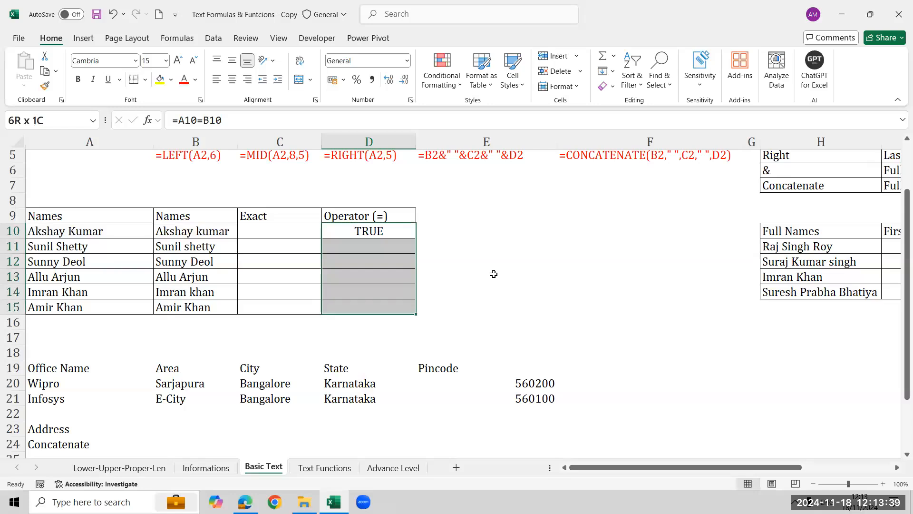
pyautogui.hotkey('ctrl', 'd')
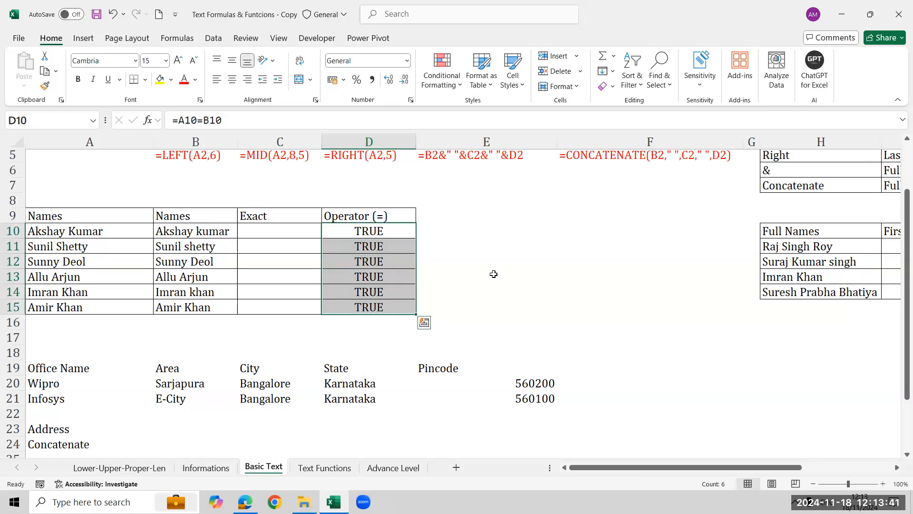
# - Enter =EXACT(A10,B10) in cell C10 to compare the first name pair
pyautogui.press('Left')
pyautogui.write('=ex')
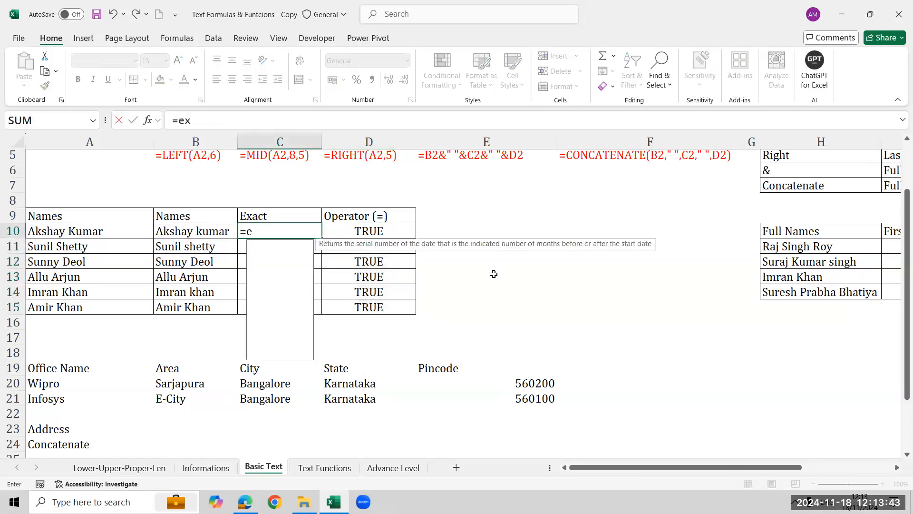
pyautogui.press('Tab')
pyautogui.press('Left')
pyautogui.press('Left')
pyautogui.write(',')
pyautogui.press('Left')
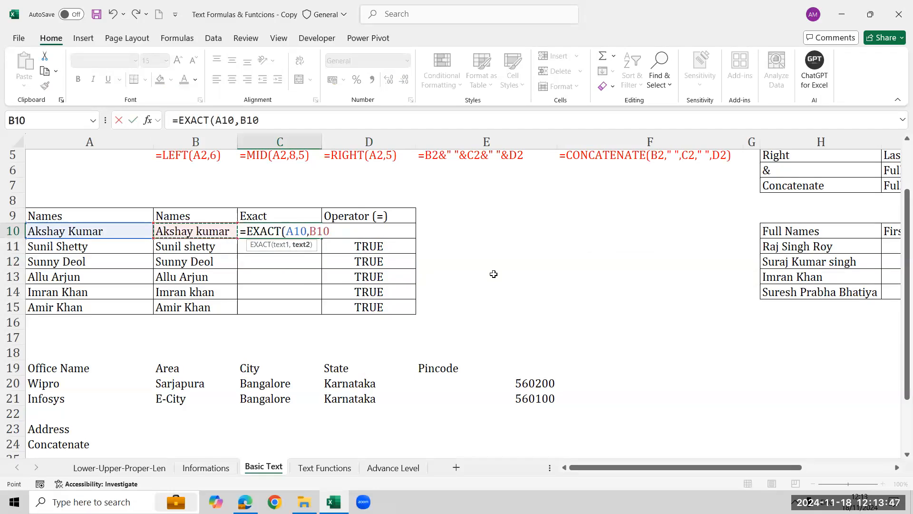
pyautogui.write(')')
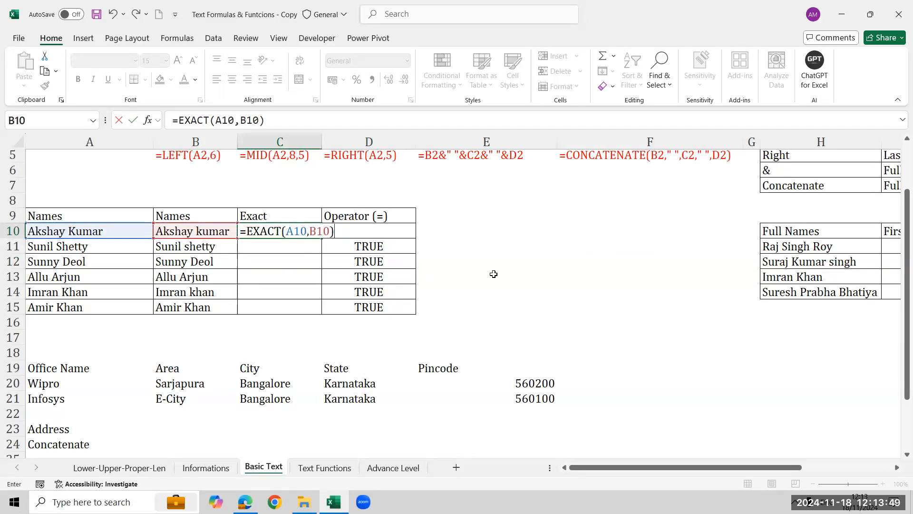
pyautogui.press('Return')
pyautogui.press('Up')
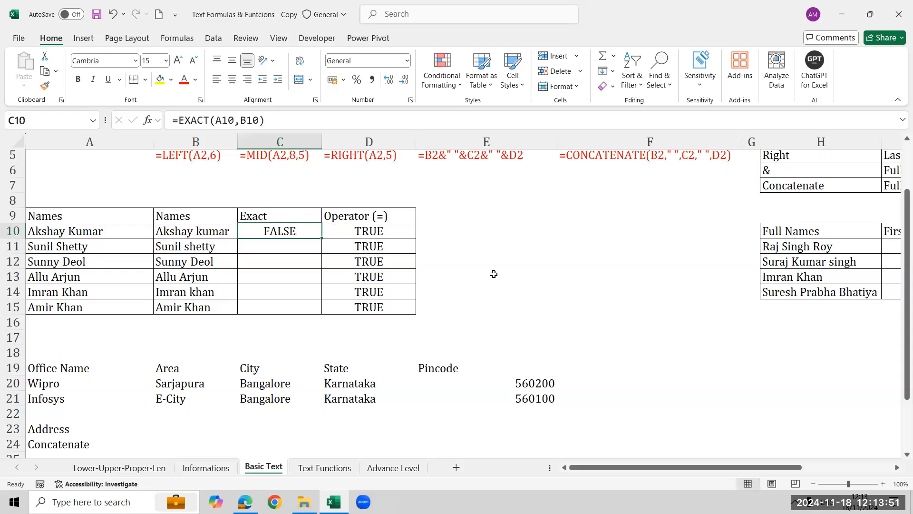
# - Fill the EXACT formula in C10 down through C15
pyautogui.hotkey('shift', 'Down')
pyautogui.hotkey('shift', 'Down')
pyautogui.hotkey('shift', 'Down')
pyautogui.hotkey('shift', 'Down')
pyautogui.hotkey('shift', 'Down')
pyautogui.hotkey('ctrl', 'd')
# - Examine the name pairs and their EXACT results in rows 11 and 12
pyautogui.press('Down')
pyautogui.press('Down')
pyautogui.press('Down')
pyautogui.press('Up')
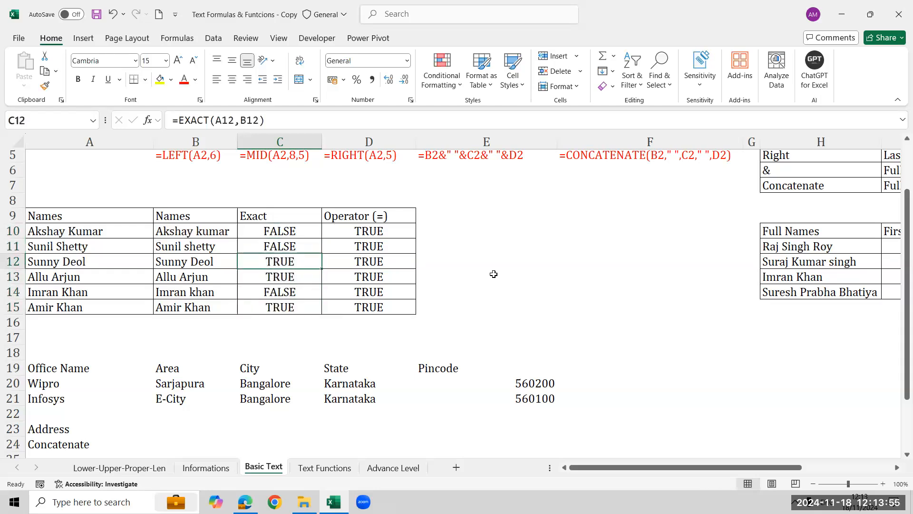
pyautogui.hotkey('shift', 'Left')
pyautogui.hotkey('shift', 'Left')
pyautogui.press('Up')
pyautogui.hotkey('shift', 'Left')
pyautogui.hotkey('shift', 'Left')
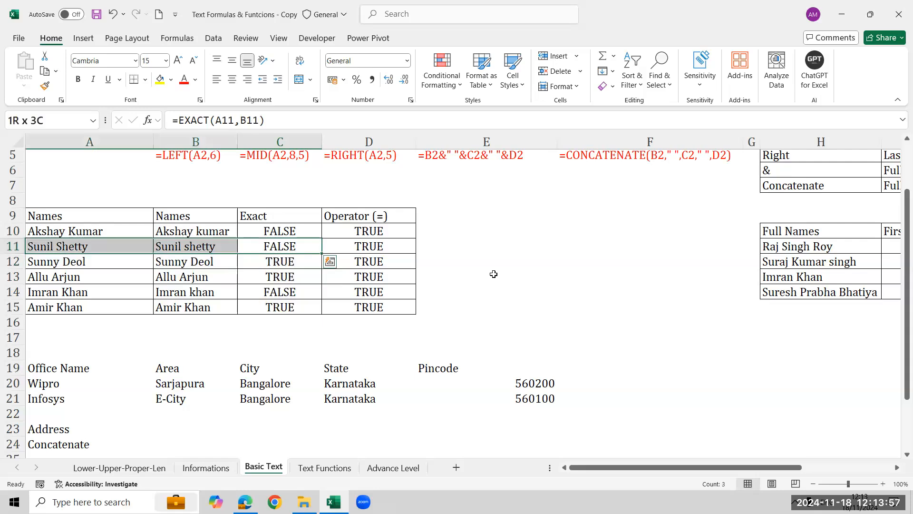
# - Add the label "Case sensitive" in C8 above the Exact heading
pyautogui.press('Right')
pyautogui.press('Left')
pyautogui.press('Up')
pyautogui.press('Up')
pyautogui.press('Up')
pyautogui.write('Case')
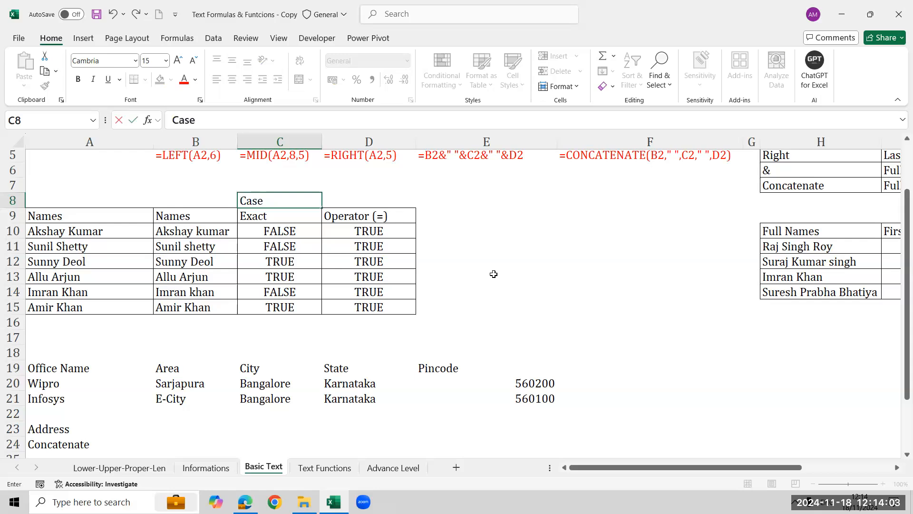
pyautogui.write(' sensitive')
pyautogui.press('Return')
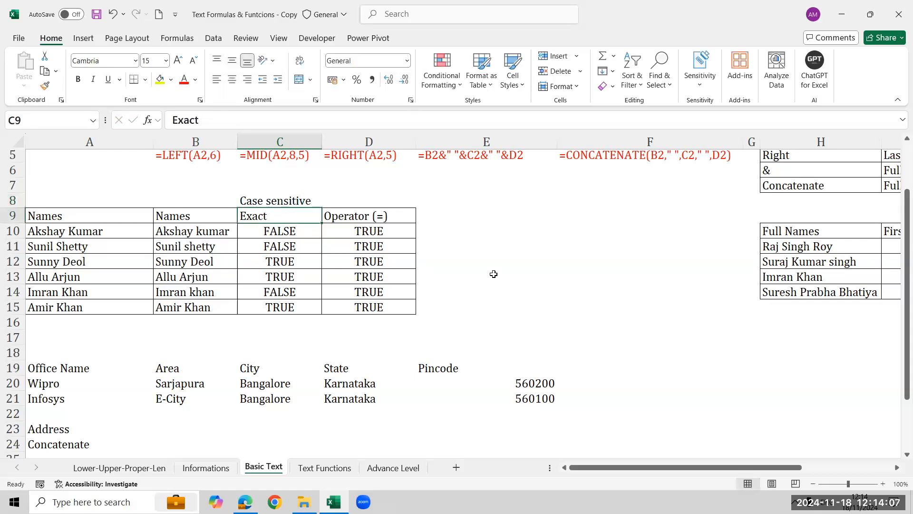
# - Enter =FORMULATEXT(C10) in cell C16 below the Exact column to display its formula
pyautogui.press('Down')
pyautogui.press('Right')
pyautogui.press('Right')
pyautogui.press('Right')
pyautogui.press('Left')
pyautogui.press('Left')
pyautogui.press('Left')
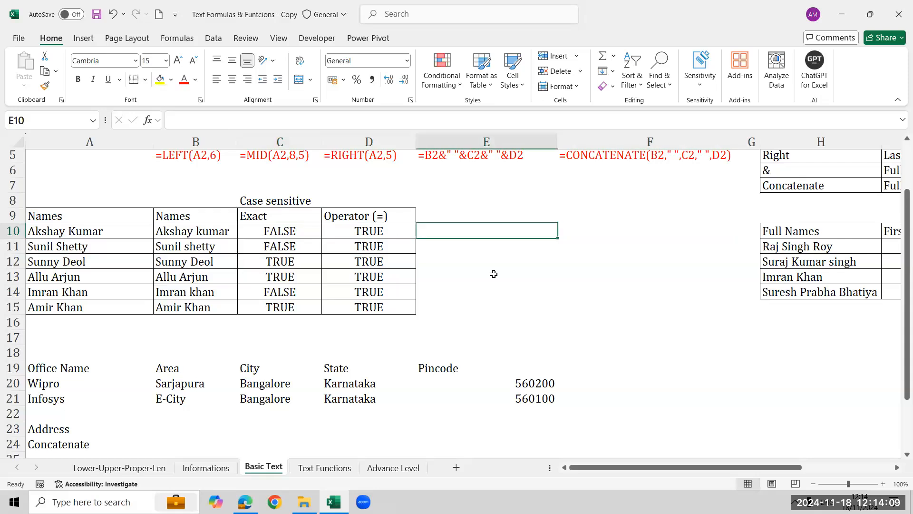
pyautogui.press('Down')
pyautogui.press('Down')
pyautogui.press('Down')
pyautogui.press('Down')
pyautogui.press('Down')
pyautogui.press('Down')
pyautogui.write('=form')
pyautogui.press('Tab')
pyautogui.press('Up')
pyautogui.press('Up')
pyautogui.press('Up')
pyautogui.press('Up')
pyautogui.press('Up')
pyautogui.press('Up')
pyautogui.press('Up')
pyautogui.press('Up')
pyautogui.press('Down')
pyautogui.press('Down')
pyautogui.hotkey('ctrl', 'Return')
# - Copy the FORMULATEXT formula from C16 into D16 and widen column C to fit the displayed text
pyautogui.hotkey('shift', 'Right')
pyautogui.hotkey('ctrl', 'r')
pyautogui.press('Left')
pyautogui.press('Right')
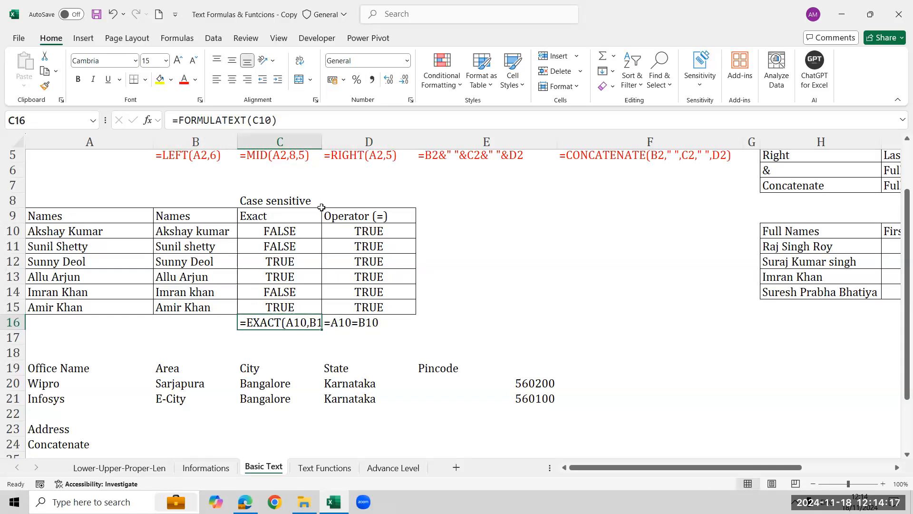
pyautogui.moveTo(322, 145); pyautogui.dragTo(334, 147)
# - Colour the formula texts in C16:D16 red
pyautogui.hotkey('shift', 'Right')
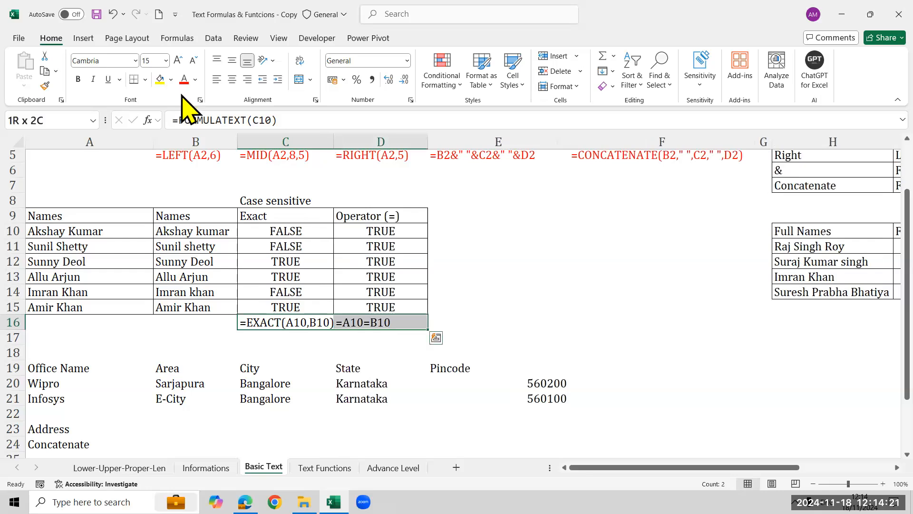
pyautogui.click(184, 81)
pyautogui.press('Down')
pyautogui.press('Down')
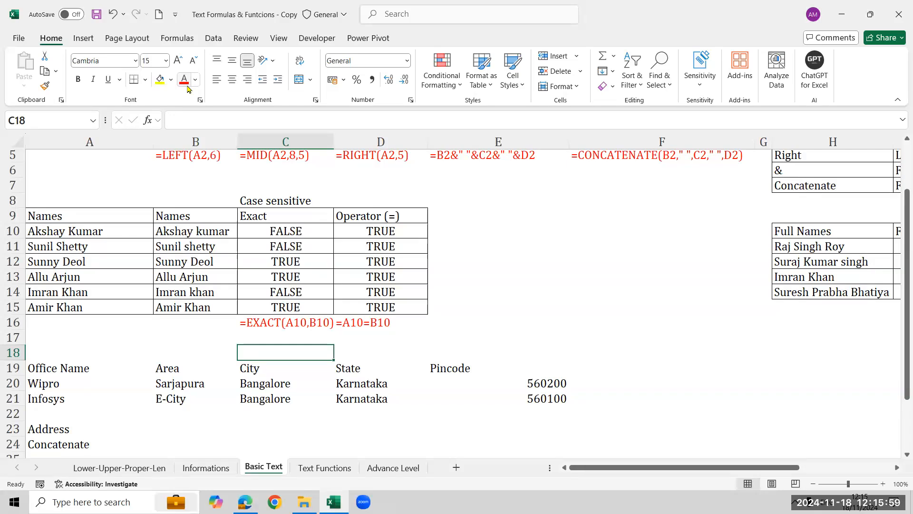
# - Review the equals-operator comparison in D10 and the EXACT formulas in C10 and C11 against their source names
pyautogui.click(372, 230)
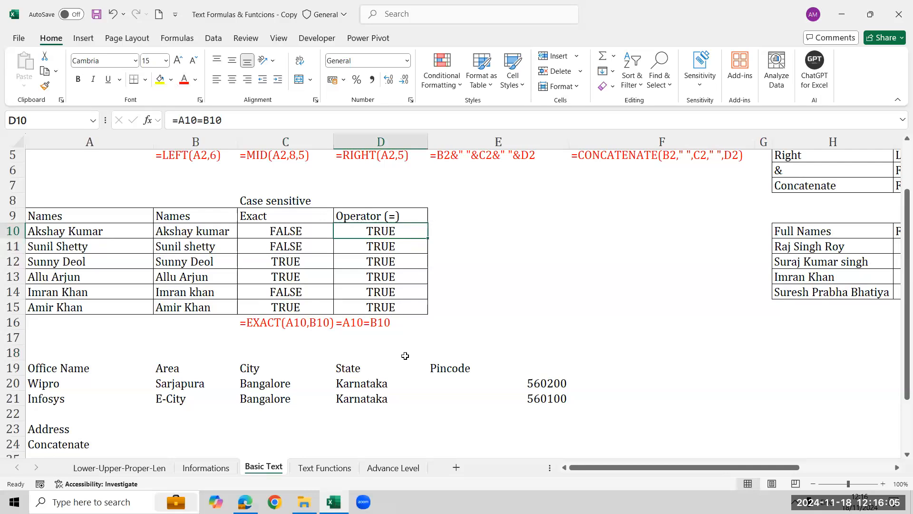
pyautogui.click(40, 229)
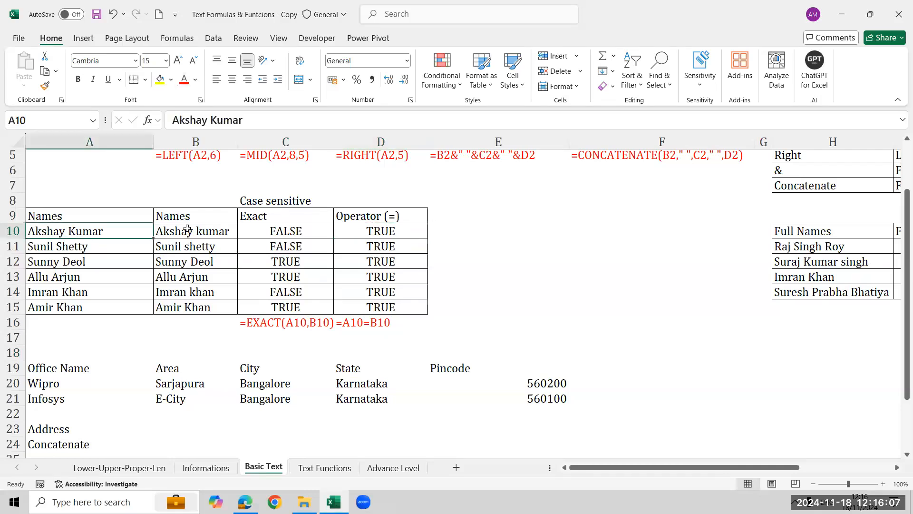
pyautogui.click(175, 241)
pyautogui.click(419, 231)
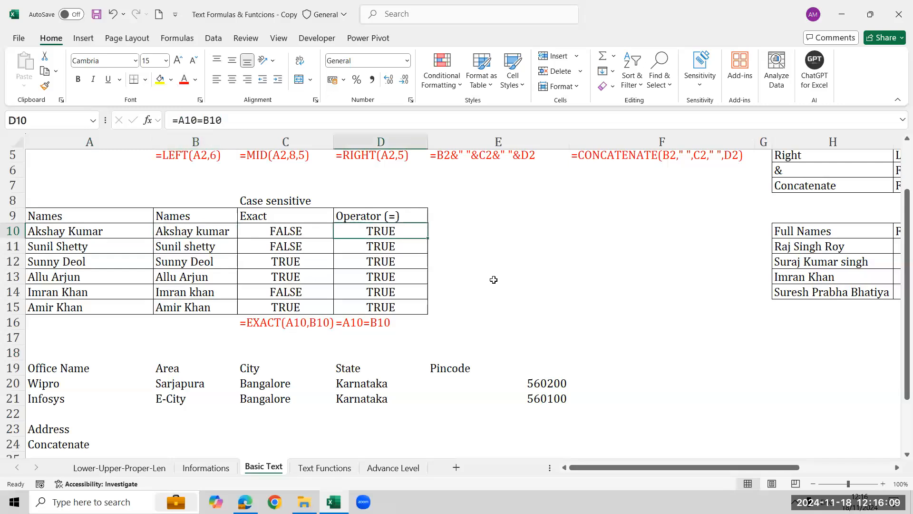
pyautogui.click(304, 244)
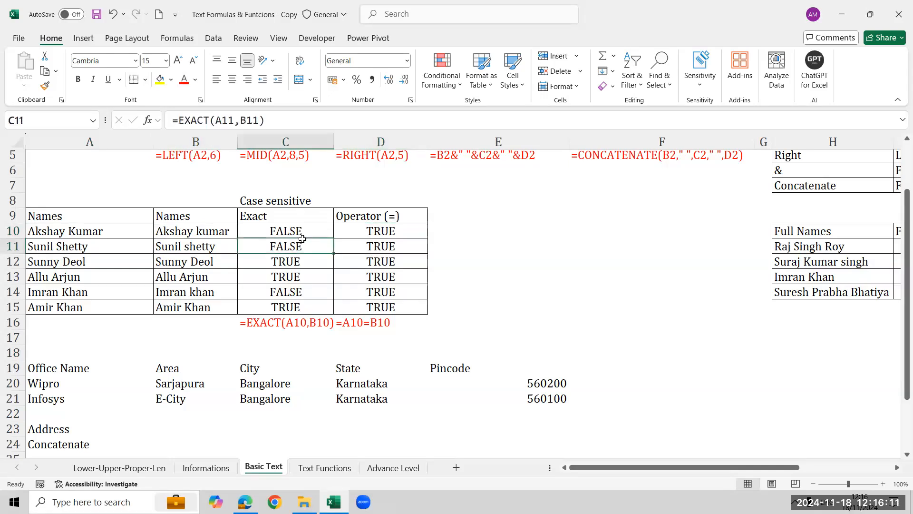
pyautogui.click(307, 229)
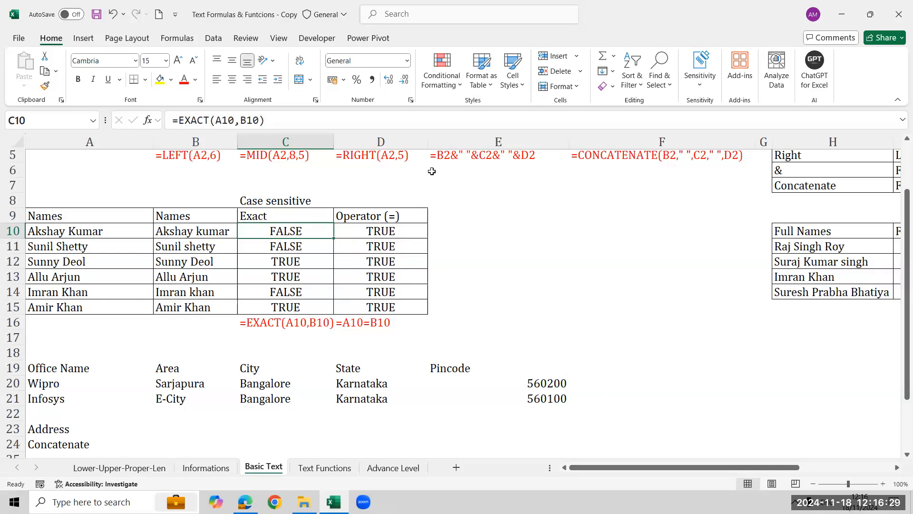
pyautogui.click(478, 498)
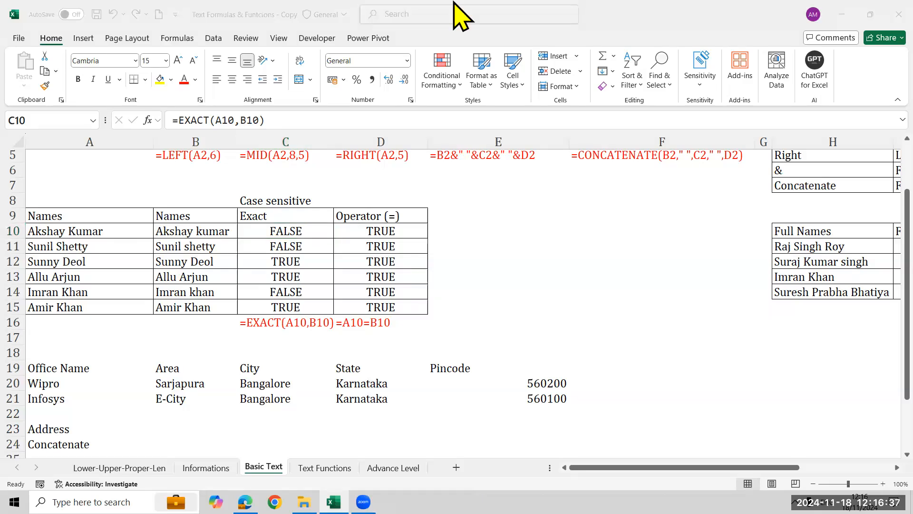
pyautogui.click(446, 388)
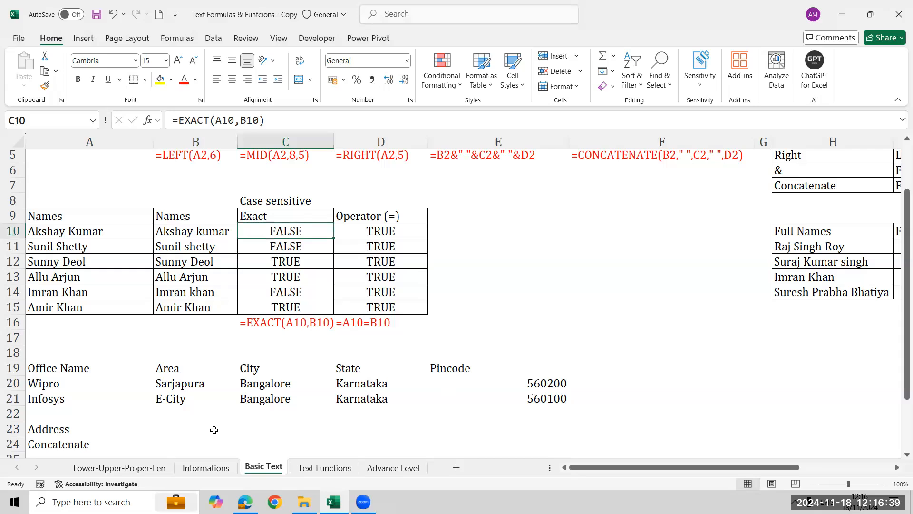
# - Examine the office address table in rows 19 to 21 and the empty Address and Concatenate area below it
pyautogui.click(214, 419)
pyautogui.press('Down')
pyautogui.press('Down')
pyautogui.press('Down')
pyautogui.press('Down')
pyautogui.press('Down')
pyautogui.press('Down')
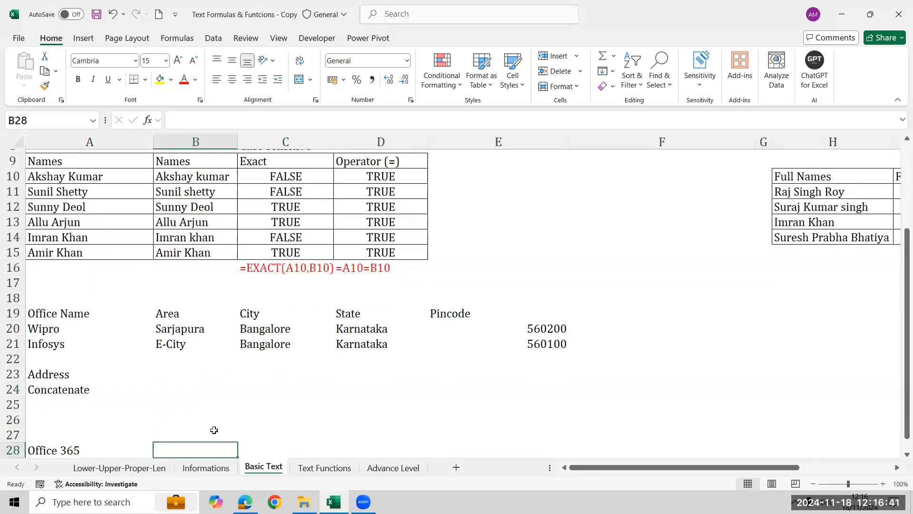
pyautogui.press('Down')
pyautogui.press('Up')
pyautogui.press('Up')
pyautogui.press('Up')
pyautogui.press('Up')
pyautogui.press('Up')
pyautogui.press('Up')
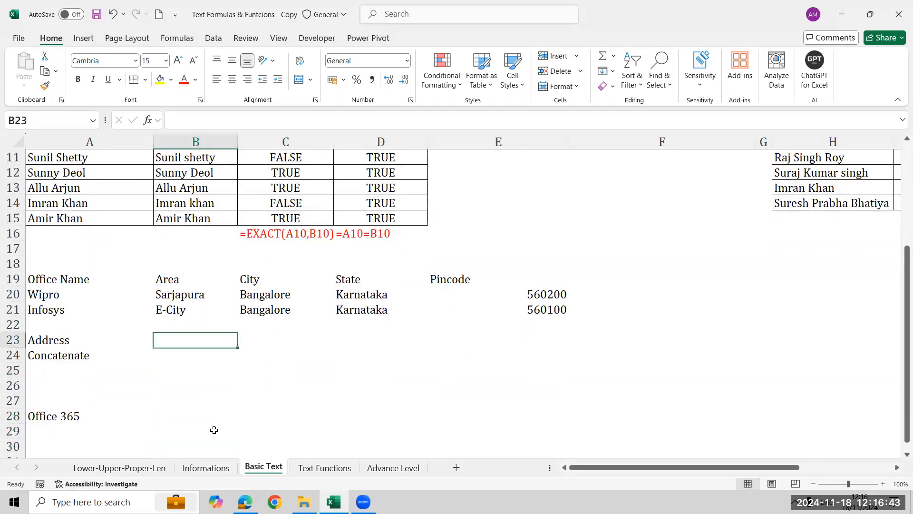
pyautogui.press('Left')
pyautogui.press('Down')
pyautogui.press('Right')
pyautogui.press('Up')
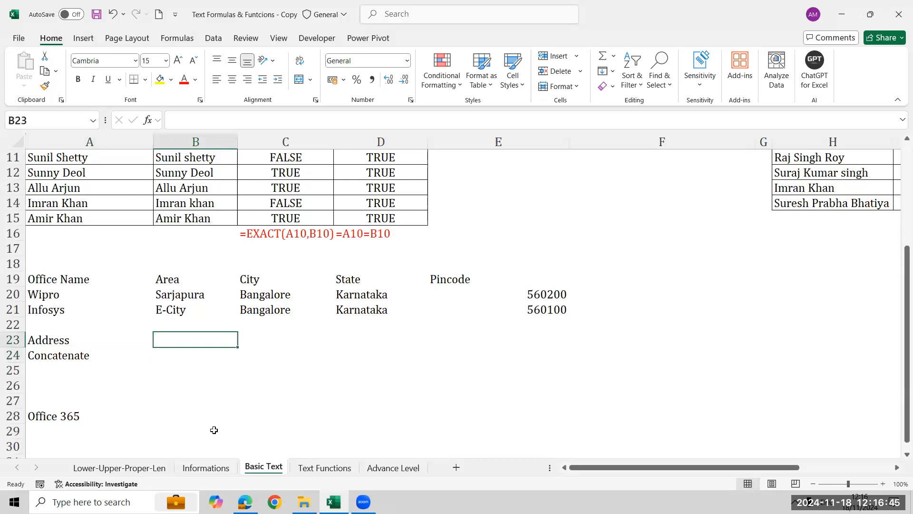
pyautogui.press('Down')
pyautogui.press('Up')
pyautogui.press('Up')
pyautogui.press('Up')
pyautogui.press('Up')
pyautogui.press('Up')
# - Review the Wipro row's address parts, starting from A20, against the Concatenate label in A24
pyautogui.press('Left')
pyautogui.press('Down')
pyautogui.hotkey('shift', 'Right')
pyautogui.hotkey('shift', 'Right')
pyautogui.hotkey('shift', 'Right')
pyautogui.hotkey('shift', 'Right')
pyautogui.hotkey('shift', 'Right')
pyautogui.hotkey('shift', 'Right')
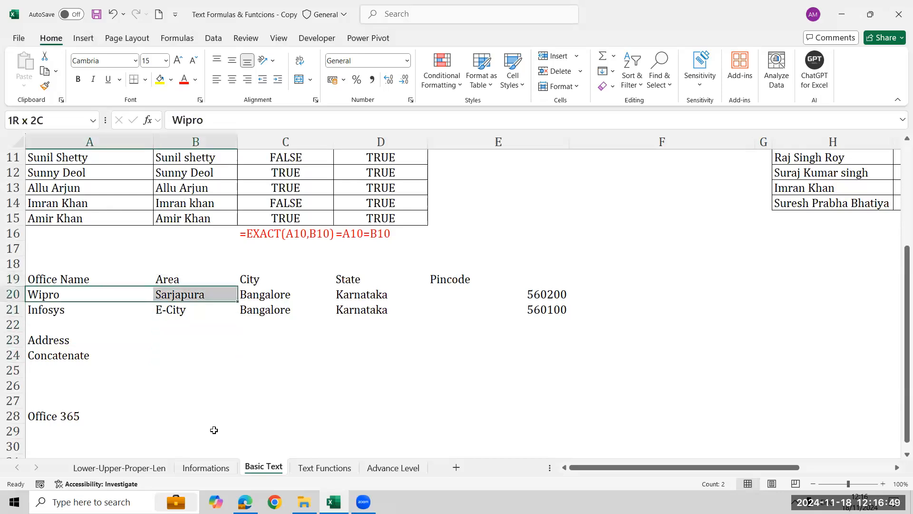
pyautogui.press('Left')
pyautogui.press('Down')
pyautogui.press('Down')
pyautogui.press('Down')
pyautogui.press('Down')
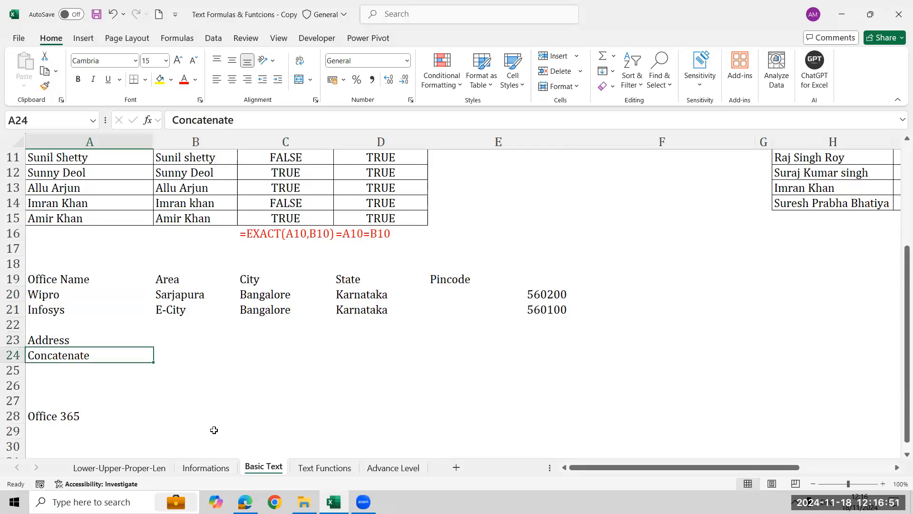
# - Start a CONCATENATE formula in B24 with the office name in A20 as its first text
pyautogui.press('Right')
pyautogui.write('=con')
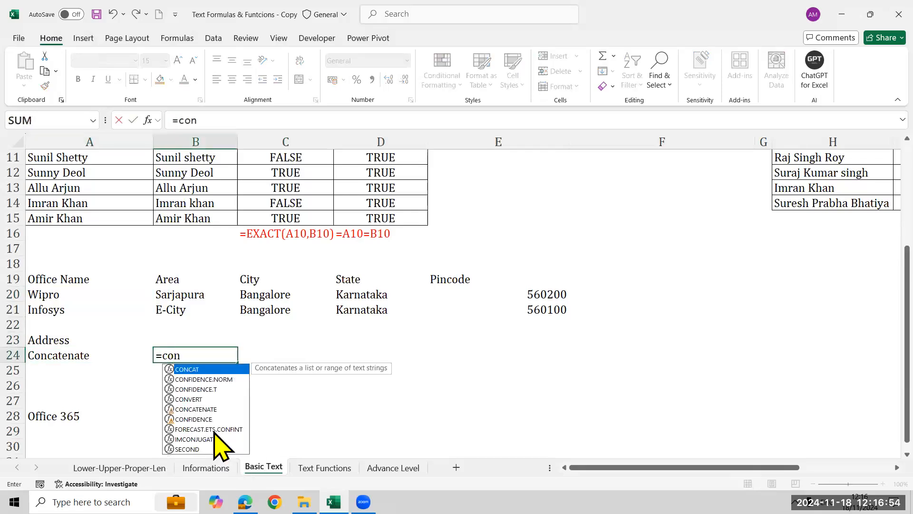
pyautogui.press('Down')
pyautogui.press('Down')
pyautogui.press('Down')
pyautogui.press('Down')
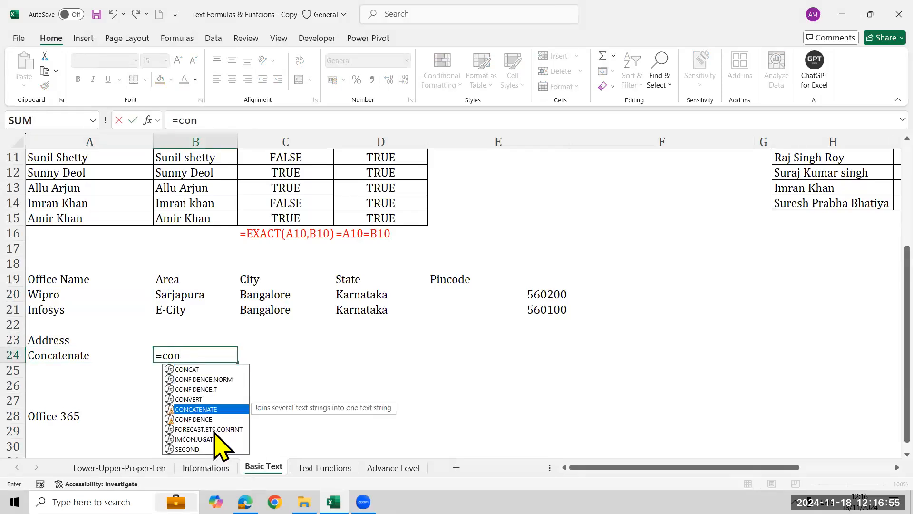
pyautogui.press('Tab')
pyautogui.press('Left')
pyautogui.press('Up')
pyautogui.press('Up')
pyautogui.press('Up')
pyautogui.press('Up')
# - Add the area in B20 and the city in C20 to the CONCATENATE formula, each preceded by a " " separator
pyautogui.write('," ",')
pyautogui.press('Up')
pyautogui.press('Up')
pyautogui.press('Up')
pyautogui.press('Up')
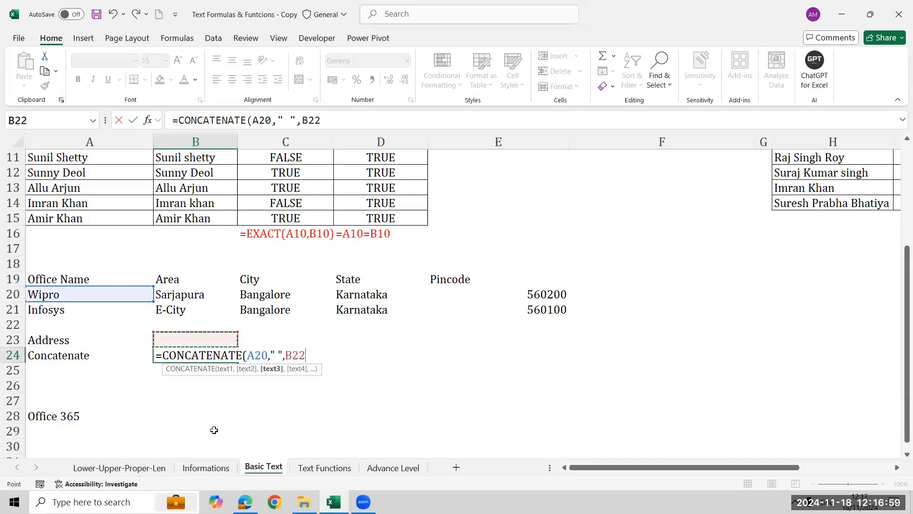
pyautogui.write('," ",')
pyautogui.press('Up')
pyautogui.press('Up')
pyautogui.press('Up')
pyautogui.press('Up')
pyautogui.press('Right')
# - Extend the CONCATENATE formula with a " " separator and the state in D20
pyautogui.write('," "')
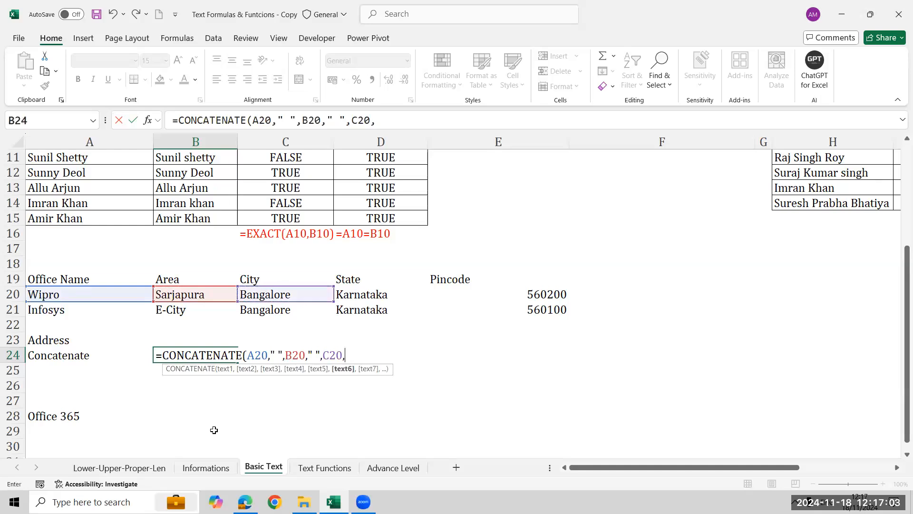
pyautogui.write(',')
pyautogui.press('Up')
pyautogui.press('Up')
pyautogui.press('Up')
pyautogui.press('Up')
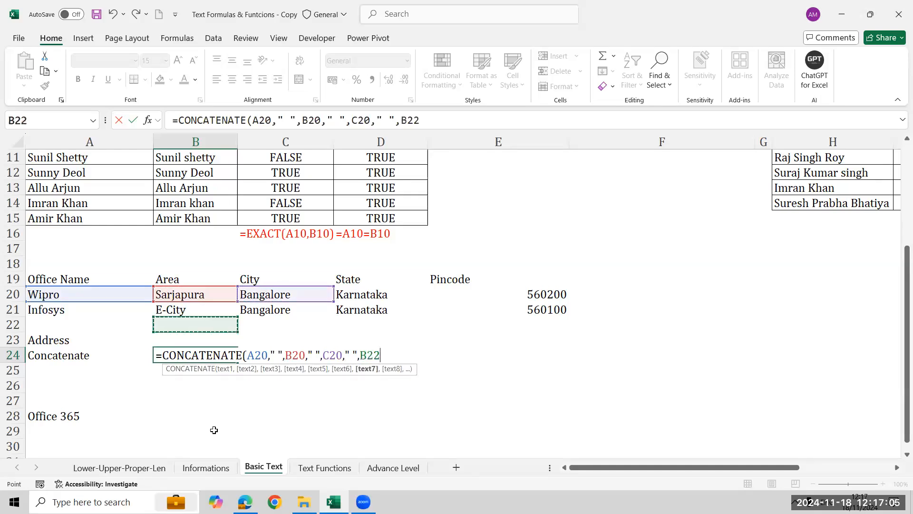
pyautogui.press('Right')
pyautogui.press('Right')
pyautogui.press('Right')
pyautogui.press('Left')
# - Complete the B24 formula with a " " separator and the pincode in E20
pyautogui.write(',.')
pyautogui.press('BackSpace')
pyautogui.write('" ",')
pyautogui.press('Up')
pyautogui.press('Up')
pyautogui.press('Up')
pyautogui.press('Right')
pyautogui.press('Up')
pyautogui.press('Right')
pyautogui.press('Right')
pyautogui.press('Right')
pyautogui.press('Left')
pyautogui.hotkey('ctrl', 'Return')
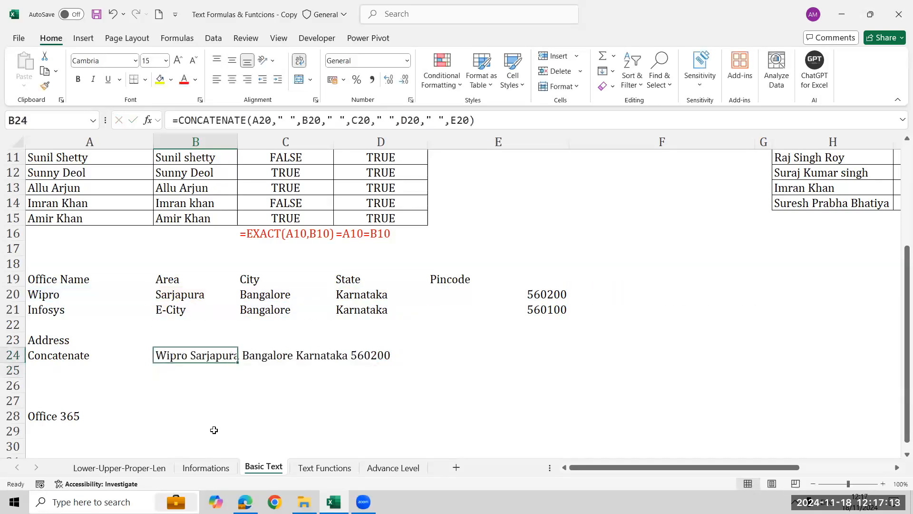
# - Fill the CONCATENATE formula from B24 down to B25 for the Infosys address
pyautogui.hotkey('shift', 'Down')
pyautogui.hotkey('ctrl', 'd')
pyautogui.press('Down')
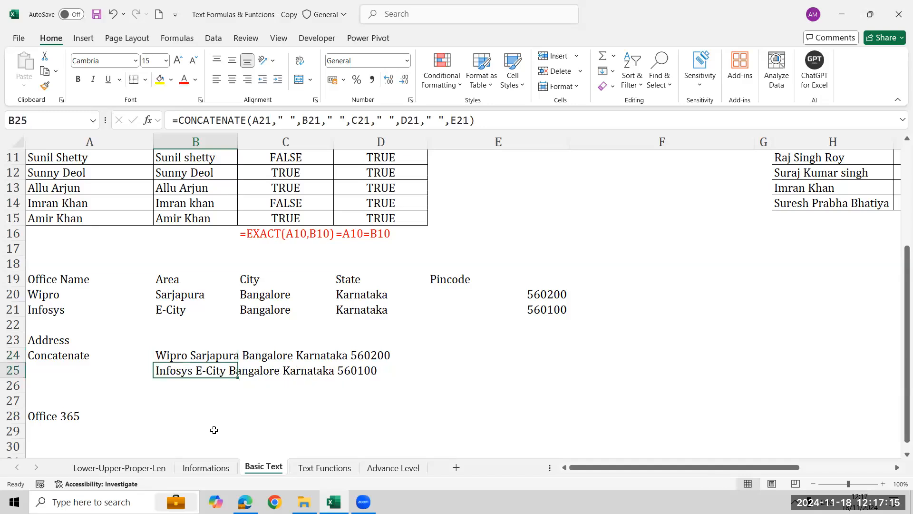
# - Enter =FORMULATEXT(B24) in B27 to display the CONCATENATE formula
pyautogui.press('Down')
pyautogui.press('Down')
pyautogui.press('Up')
pyautogui.press('Down')
pyautogui.write('=for')
pyautogui.press('Tab')
pyautogui.press('Up')
pyautogui.press('Up')
pyautogui.press('Up')
pyautogui.press('Return')
# - Move the Office 365 label from A28 down to A29
pyautogui.press('Left')
pyautogui.press('Down')
pyautogui.press('Up')
pyautogui.hotkey('ctrl', 'c')
pyautogui.press('Down')
pyautogui.press('Return')
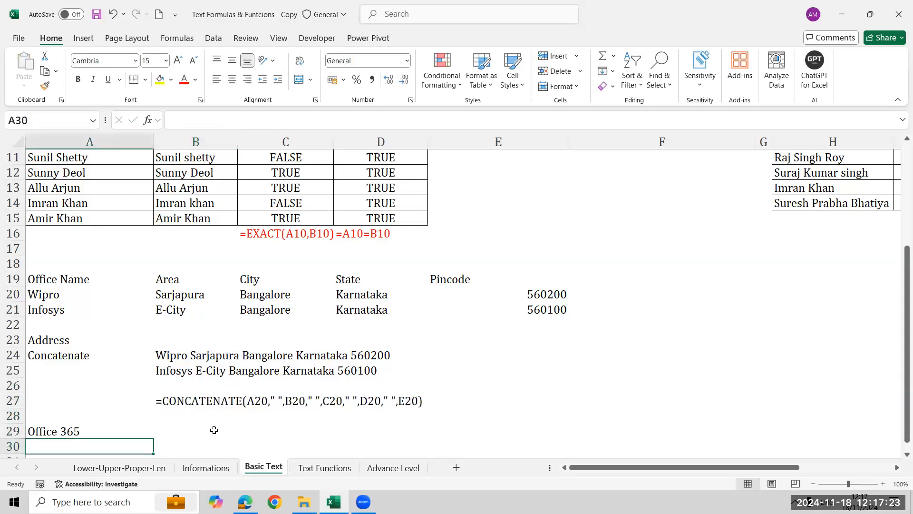
# - Enter >=2019 in A28 above the Office 365 label
pyautogui.press('Up')
pyautogui.press('Up')
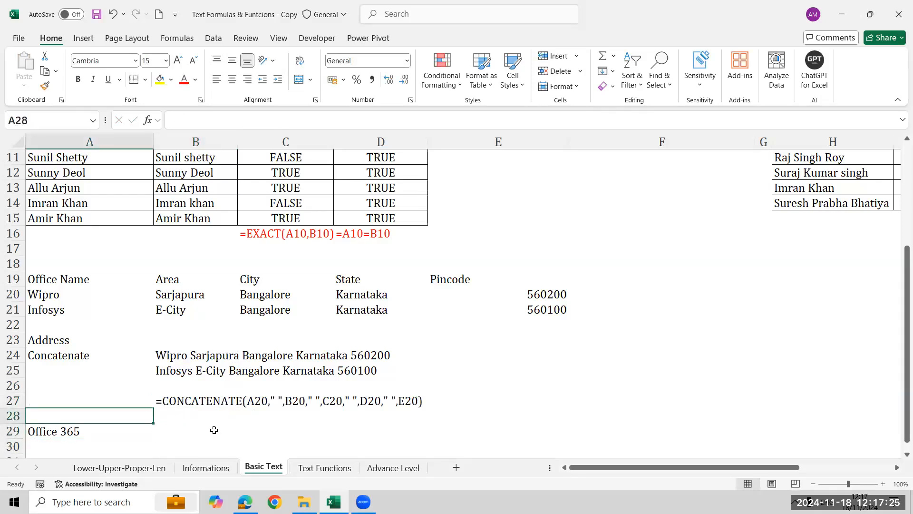
pyautogui.press('Down')
pyautogui.press('Up')
pyautogui.write('>=')
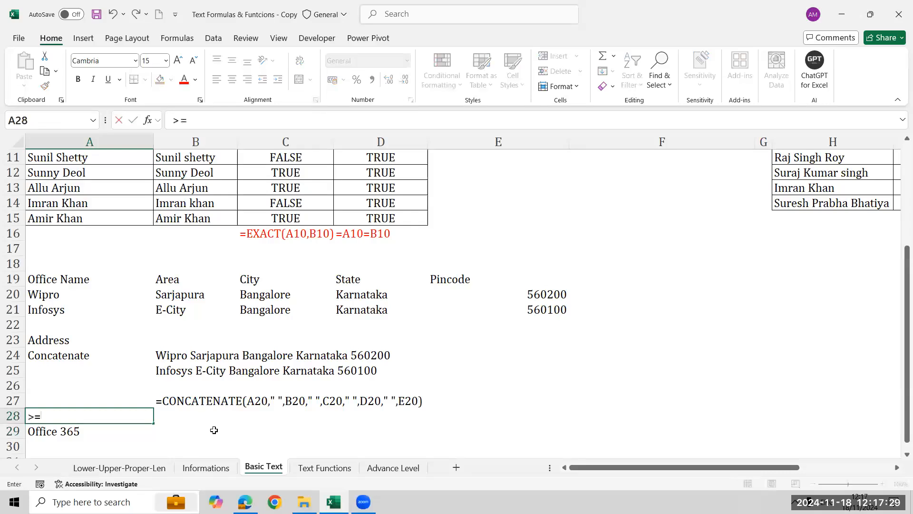
pyautogui.write('2019')
pyautogui.press('Return')
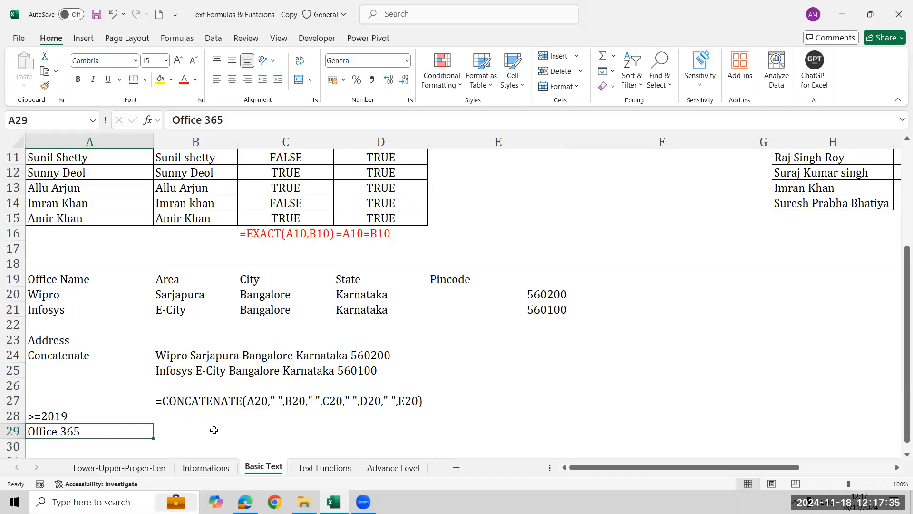
# - Start a TEXTJOIN formula in B29 with " " as the delimiter
pyautogui.click(214, 430)
pyautogui.write('=')
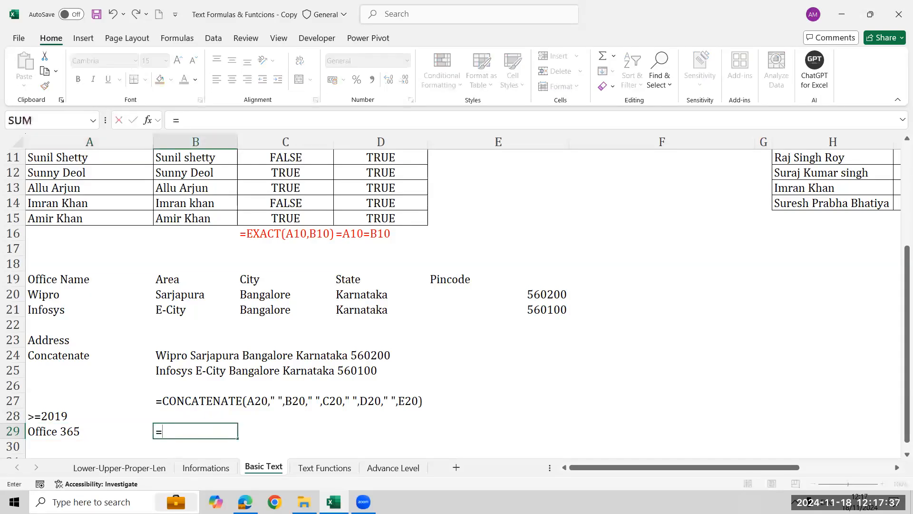
pyautogui.write('te')
pyautogui.press('Down')
pyautogui.press('Down')
pyautogui.press('Down')
pyautogui.press('Tab')
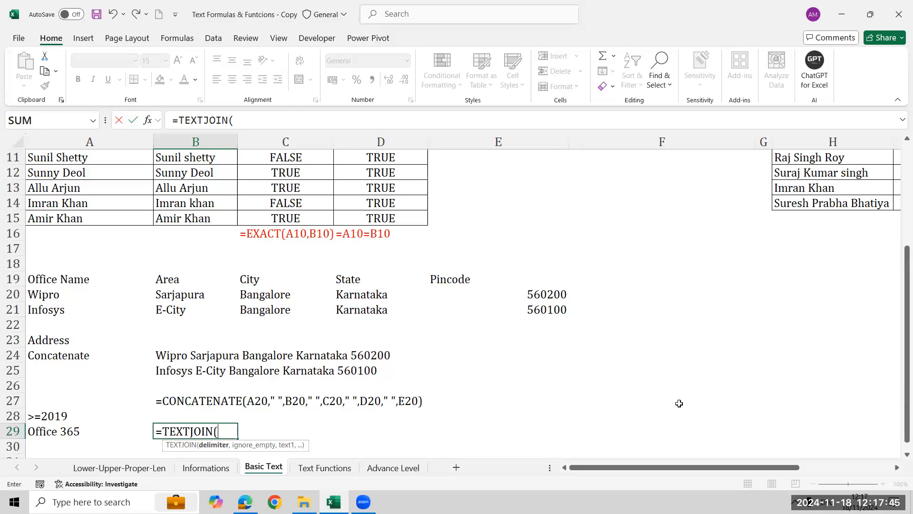
pyautogui.click(351, 443)
pyautogui.write('" ",')
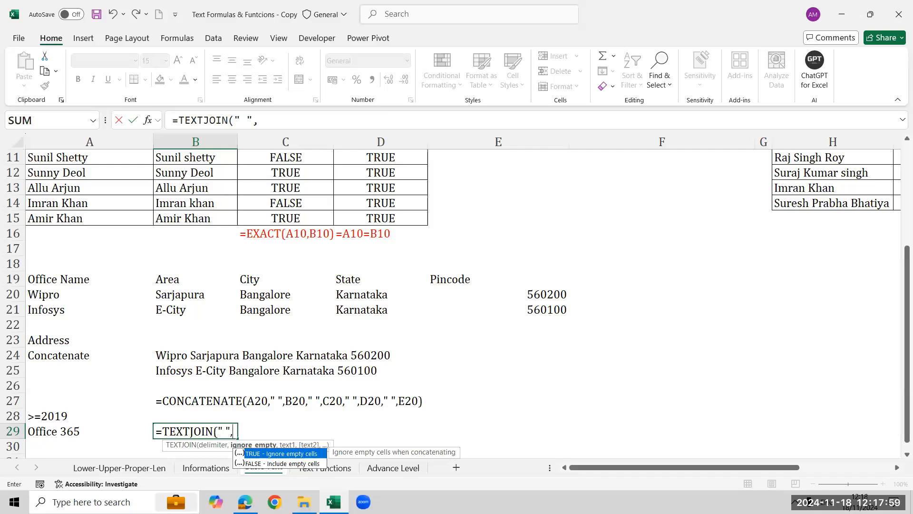
# - Complete the TEXTJOIN formula in B29 with TRUE to ignore empty cells and the range A20:E20
pyautogui.doubleClick(271, 454)
pyautogui.write(',')
pyautogui.press('Up')
pyautogui.press('Up')
pyautogui.press('Up')
pyautogui.press('Up')
pyautogui.press('Up')
pyautogui.press('Up')
pyautogui.press('Up')
pyautogui.press('Up')
pyautogui.press('Up')
pyautogui.press('Left')
pyautogui.hotkey('shift', 'Right')
pyautogui.hotkey('shift', 'Right')
pyautogui.hotkey('shift', 'Right')
pyautogui.hotkey('shift', 'Right')
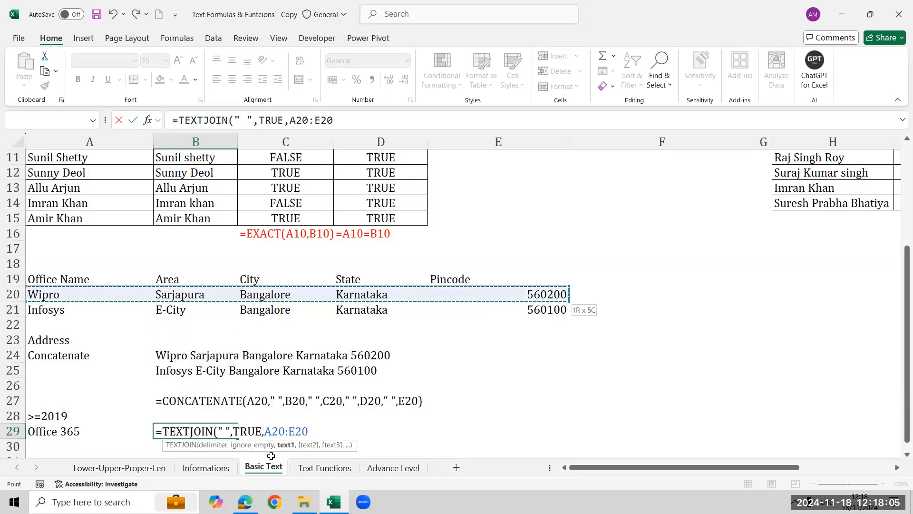
pyautogui.write(')')
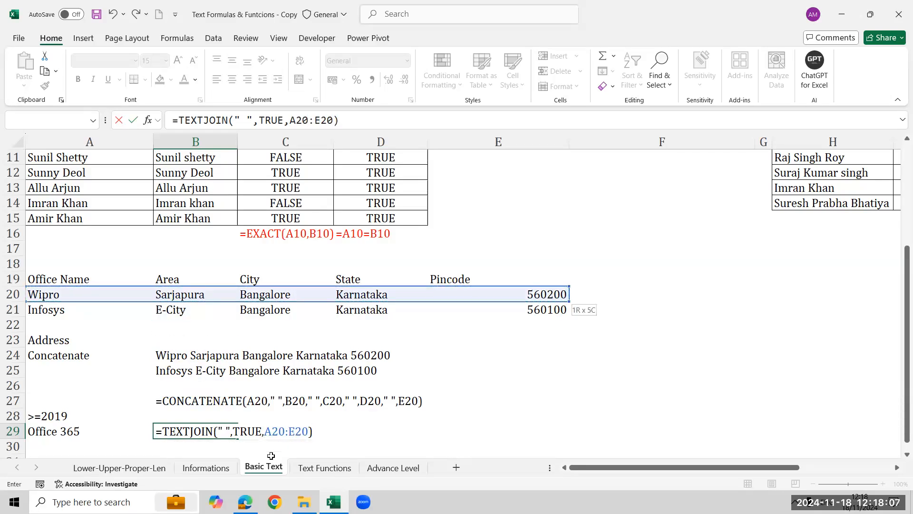
pyautogui.press('Return')
# - Fill the TEXTJOIN formula from B29 down to B30 for the Infosys address
pyautogui.press('Down')
pyautogui.press('Down')
pyautogui.press('Up')
pyautogui.press('Up')
pyautogui.press('Up')
pyautogui.hotkey('shift', 'Down')
pyautogui.hotkey('ctrl', 'd')
# - Enter =FORMULATEXT(B29) in B32 to display the TEXTJOIN formula
pyautogui.press('Down')
pyautogui.press('Down')
pyautogui.press('Down')
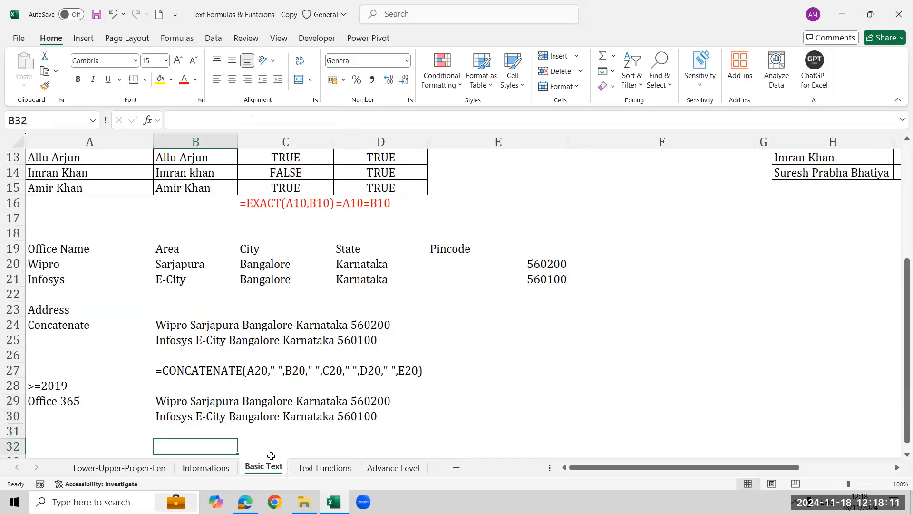
pyautogui.press('Down')
pyautogui.press('Down')
pyautogui.press('Up')
pyautogui.press('Up')
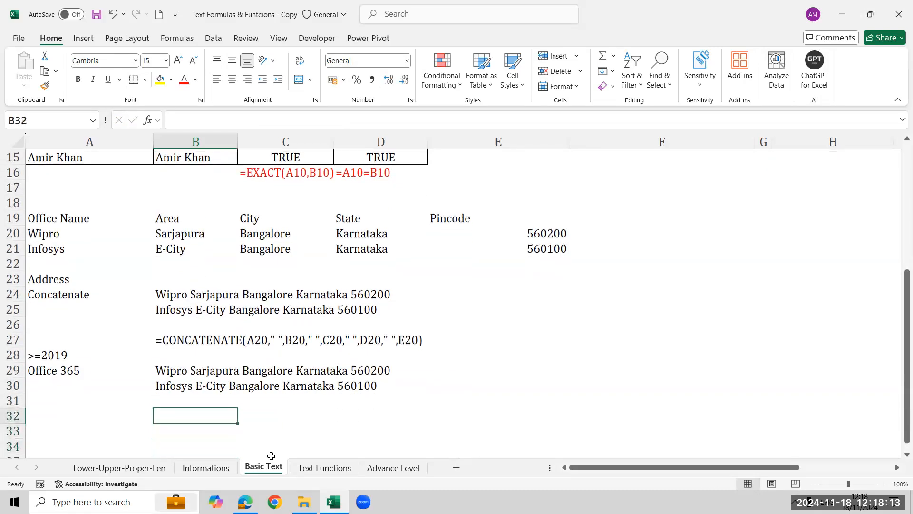
pyautogui.write('=form')
pyautogui.press('Tab')
pyautogui.press('Up')
pyautogui.press('Up')
pyautogui.press('Up')
pyautogui.press('Return')
pyautogui.press('Up')
pyautogui.hotkey('shift', 'Right')
pyautogui.hotkey('shift', 'Left')
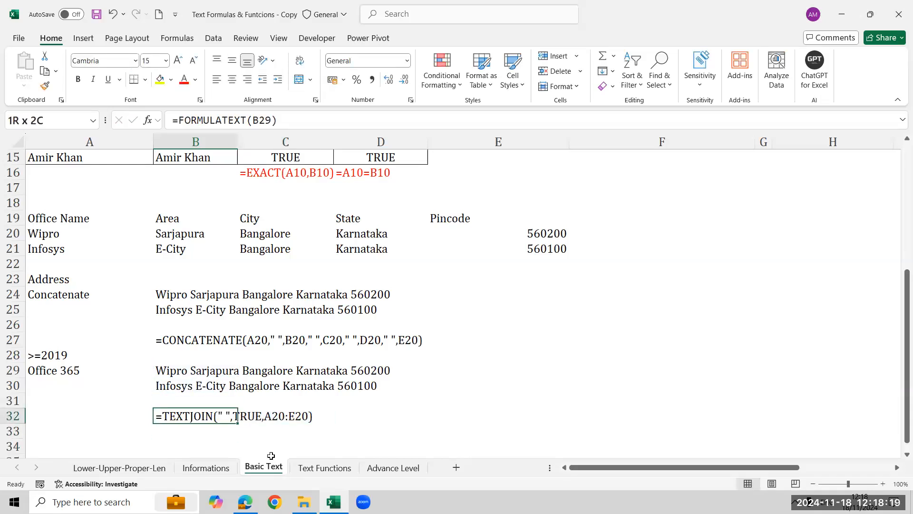
# - Apply the red font color to the displayed formula texts in B32 and B27
pyautogui.click(184, 80)
pyautogui.press('Up')
pyautogui.press('Up')
pyautogui.press('Up')
pyautogui.press('Up')
pyautogui.press('Up')
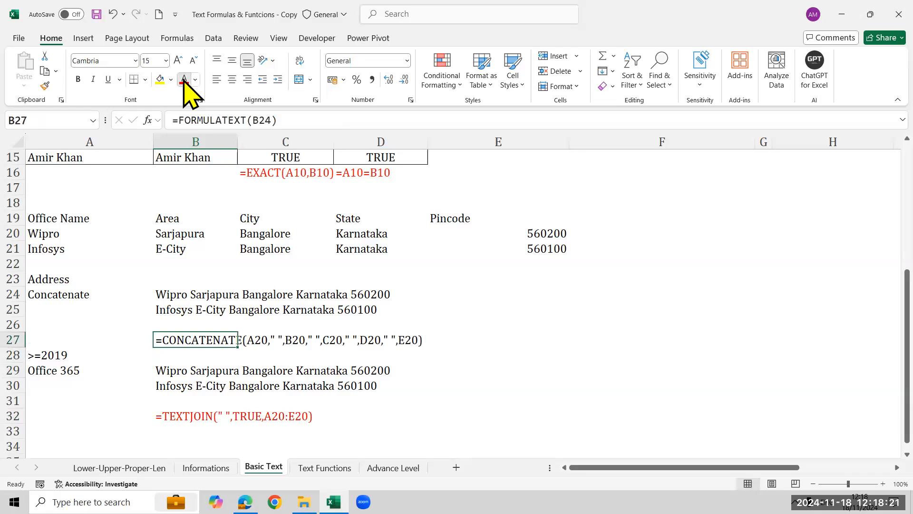
pyautogui.click(185, 79)
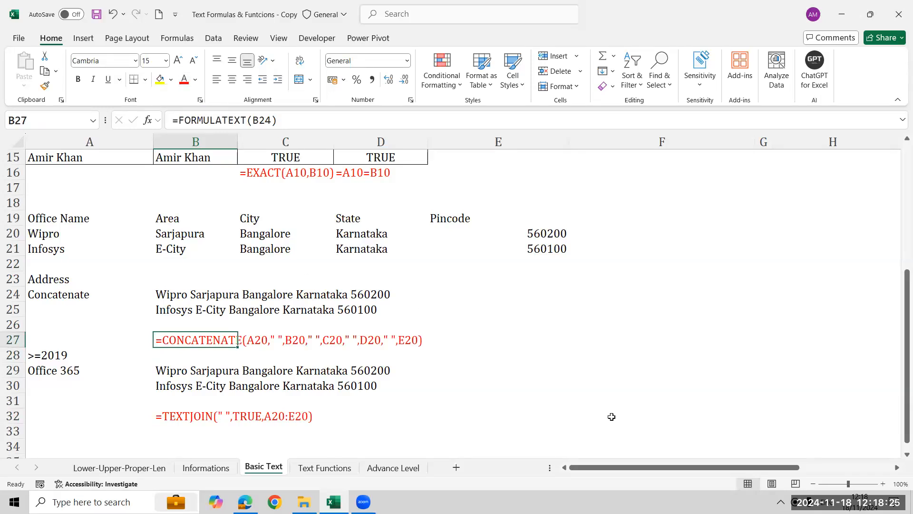
pyautogui.click(800, 389)
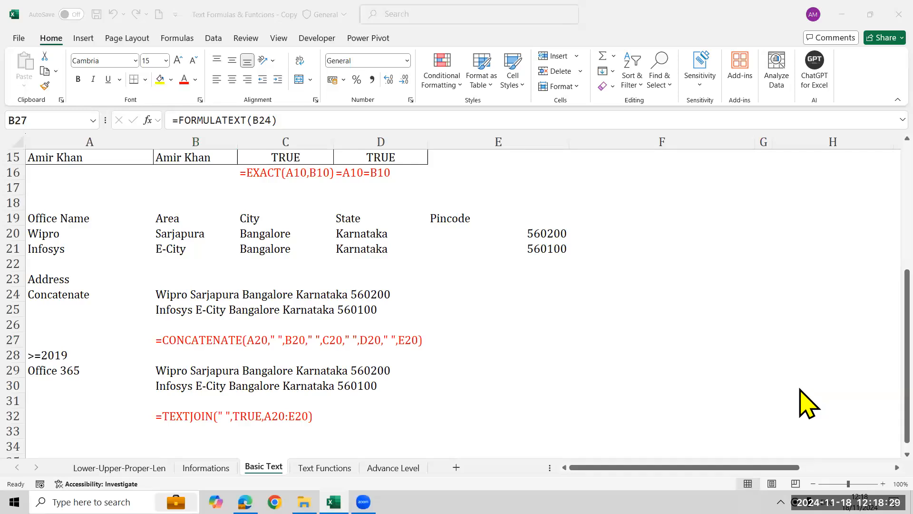
pyautogui.click(795, 375)
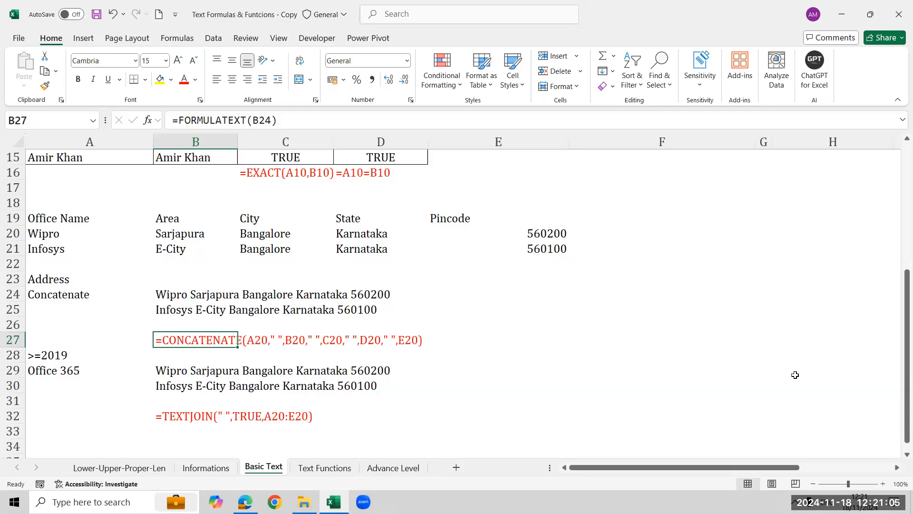
# - Enter the header Rcode in Q1 and the value US in Q2, in the empty area beyond the existing tables
pyautogui.click(796, 375)
pyautogui.press('Right')
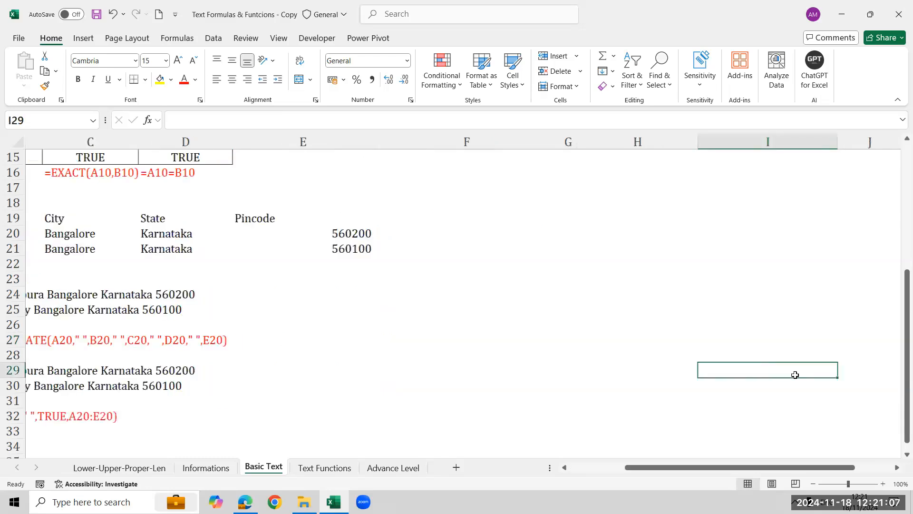
pyautogui.press('Right')
pyautogui.press('Right')
pyautogui.press('Up')
pyautogui.press('Up')
pyautogui.press('Up')
pyautogui.press('Up')
pyautogui.press('Up')
pyautogui.press('Up')
pyautogui.press('Up')
pyautogui.press('Up')
pyautogui.press('Up')
pyautogui.press('Up')
pyautogui.press('Up')
pyautogui.press('Up')
pyautogui.press('Up')
pyautogui.press('Up')
pyautogui.press('Up')
pyautogui.press('Up')
pyautogui.press('Up')
pyautogui.press('Up')
pyautogui.press('Up')
pyautogui.press('Up')
pyautogui.press('Up')
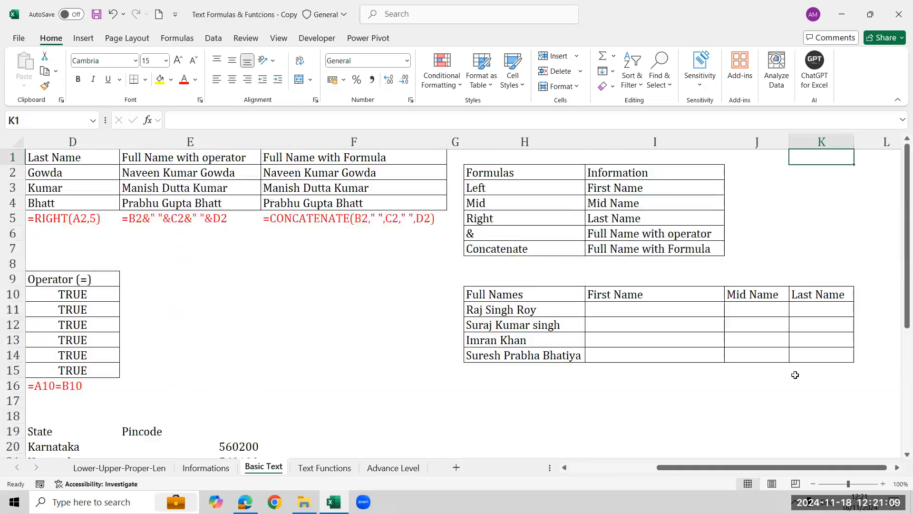
pyautogui.press('Right')
pyautogui.press('Right')
pyautogui.press('Right')
pyautogui.press('Right')
pyautogui.press('Right')
pyautogui.press('Right')
pyautogui.press('Right')
pyautogui.press('Right')
pyautogui.press('Right')
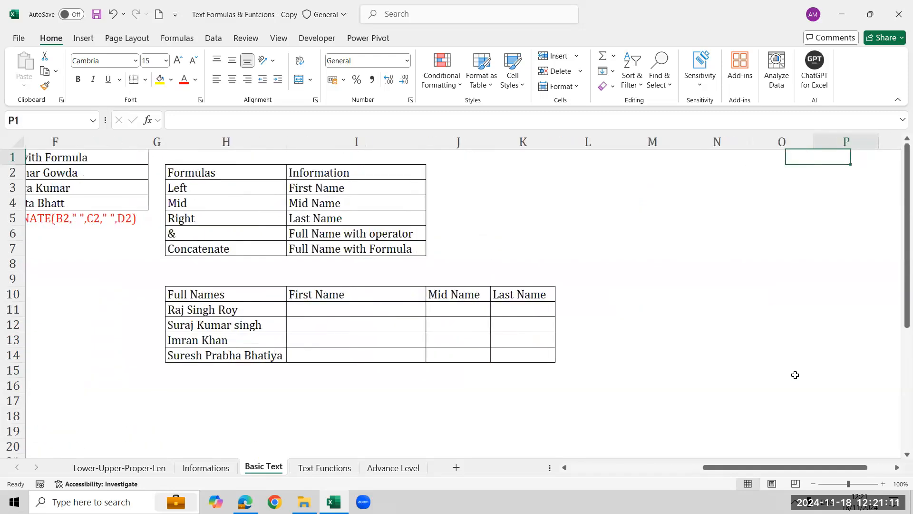
pyautogui.press('Right')
pyautogui.press('Right')
pyautogui.press('Right')
pyautogui.press('Right')
pyautogui.press('Left')
pyautogui.press('Left')
pyautogui.press('Left')
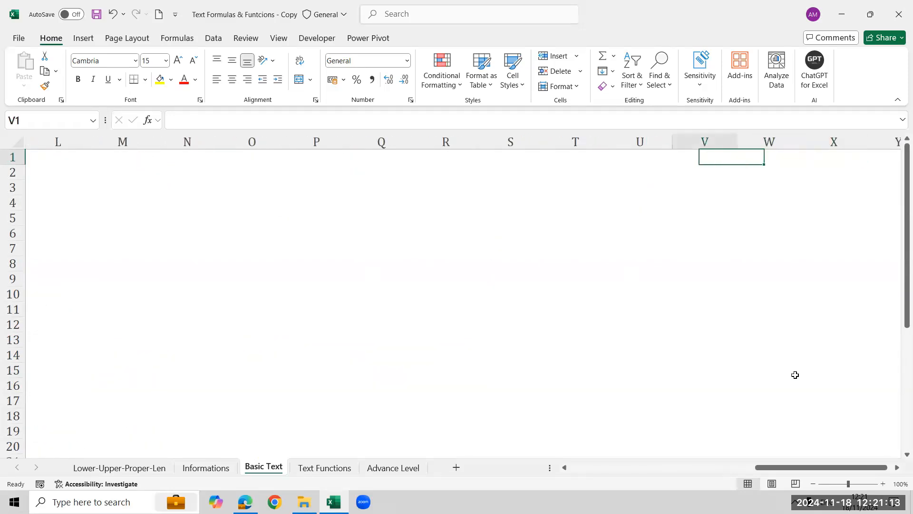
pyautogui.press('Left')
pyautogui.press('Left')
pyautogui.press('Left')
pyautogui.press('Left')
pyautogui.press('Down')
pyautogui.press('Up')
pyautogui.write('RCode')
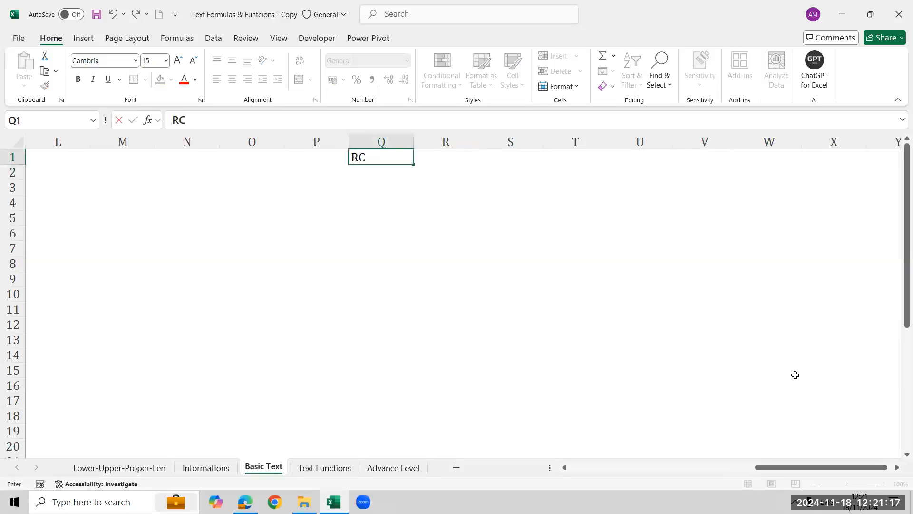
pyautogui.press('Return')
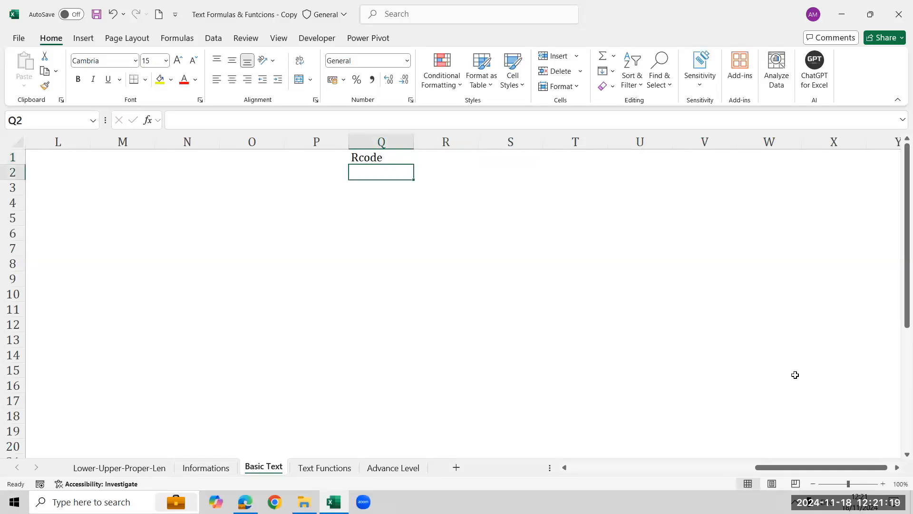
pyautogui.write('US')
pyautogui.press('Return')
# - Enter the header Year in R1 and the value 2022 in R2
pyautogui.press('Up')
pyautogui.press('Up')
pyautogui.press('Right')
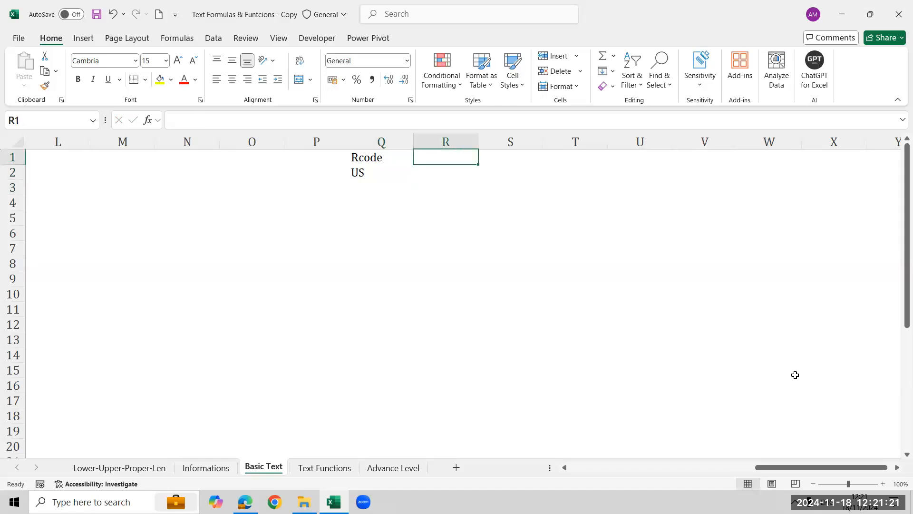
pyautogui.write('Year')
pyautogui.press('Return')
pyautogui.write('2022')
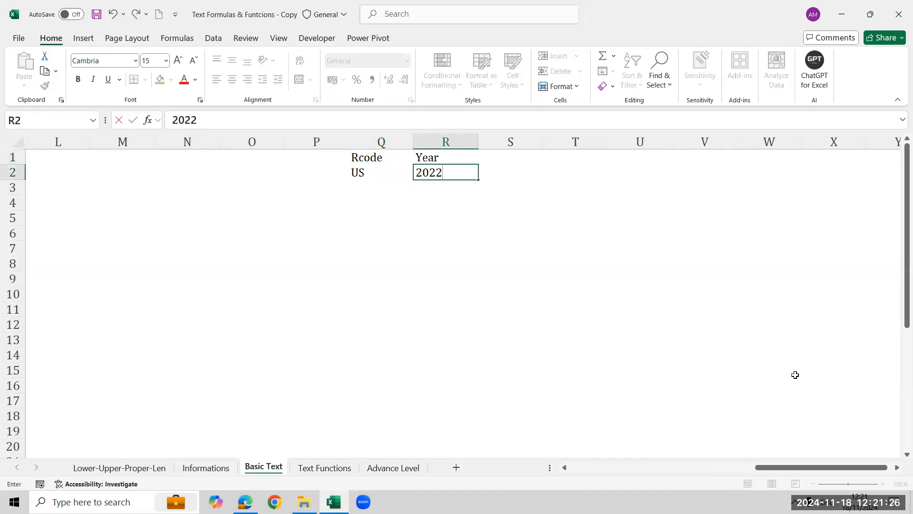
pyautogui.press('Return')
# - Enter the header Order No in S1, beside the Year header
pyautogui.press('Up')
pyautogui.press('Up')
pyautogui.press('Right')
pyautogui.write('R')
pyautogui.press('BackSpace')
pyautogui.write('S')
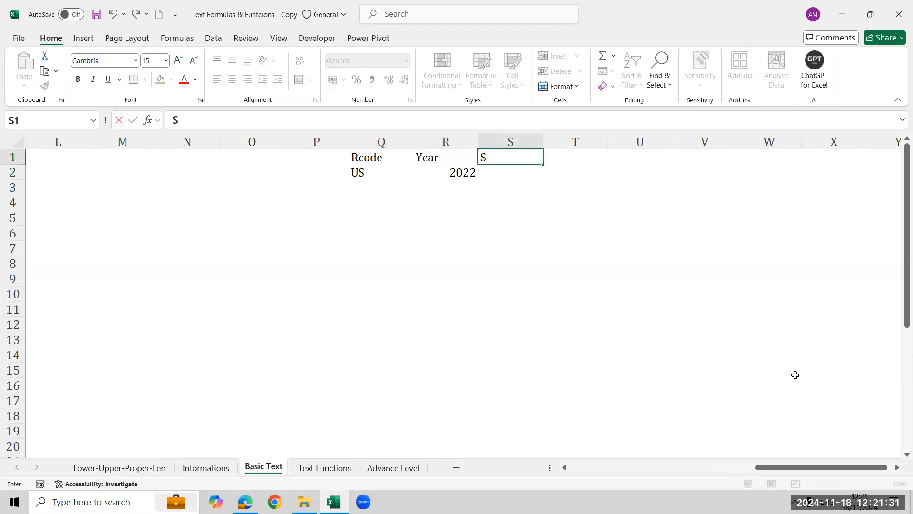
pyautogui.press('BackSpace')
pyautogui.write('Orde No')
pyautogui.press('Return')
pyautogui.press('Up')
pyautogui.press('F2')
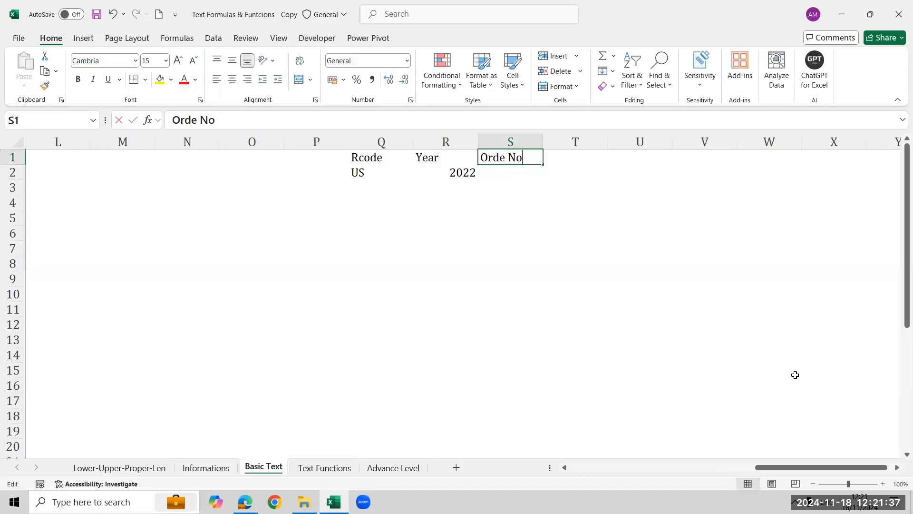
pyautogui.press('Left')
pyautogui.press('Left')
pyautogui.press('Left')
pyautogui.write('r')
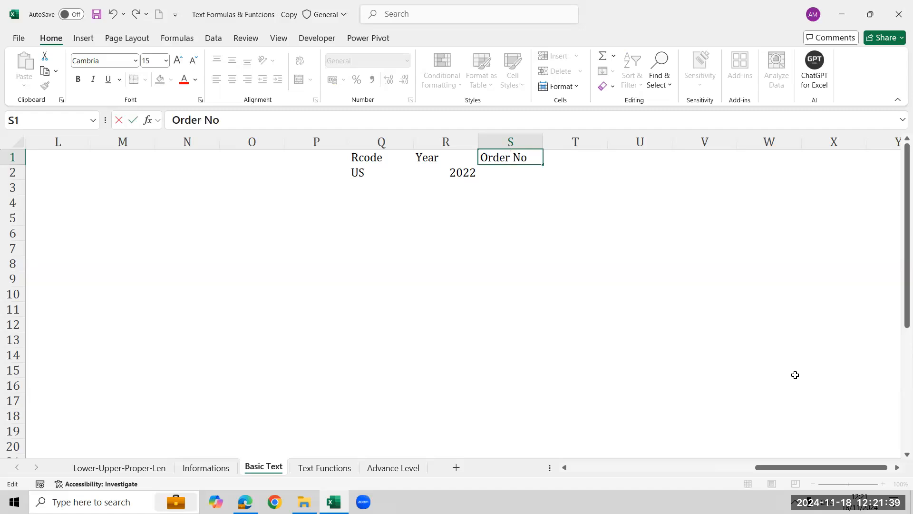
# - Enter a sample order number in S2 under the Order No header
pyautogui.press('Return')
pyautogui.write('56')
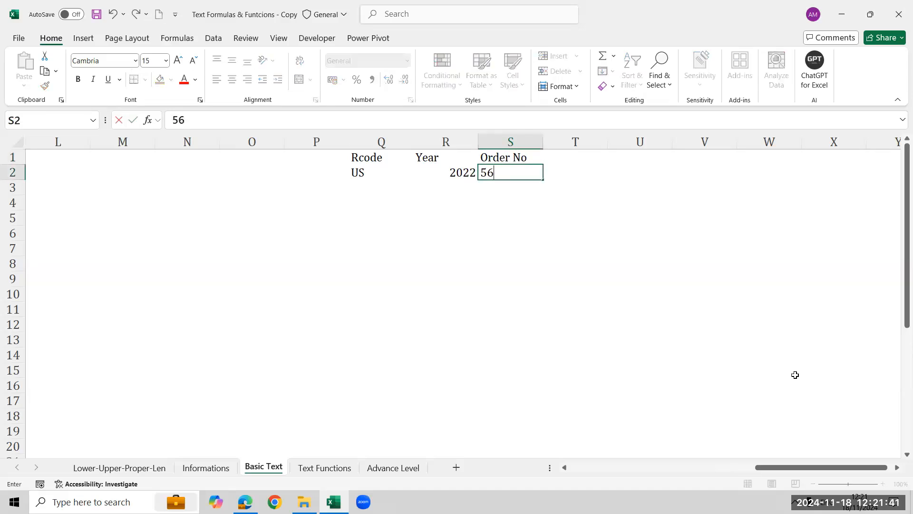
pyautogui.write('879')
pyautogui.press('Return')
pyautogui.press('Up')
pyautogui.press('Up')
pyautogui.press('Right')
pyautogui.press('Right')
pyautogui.press('Right')
pyautogui.press('Left')
pyautogui.press('Left')
pyautogui.press('Left')
pyautogui.press('Left')
pyautogui.press('Left')
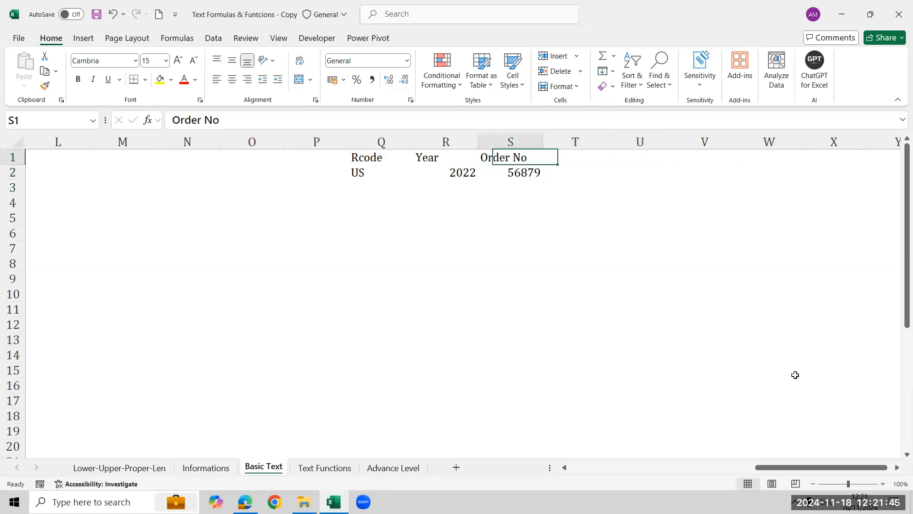
pyautogui.press('Down')
pyautogui.hotkey('shift', 'Right')
pyautogui.hotkey('shift', 'Right')
pyautogui.hotkey('shift', 'Right')
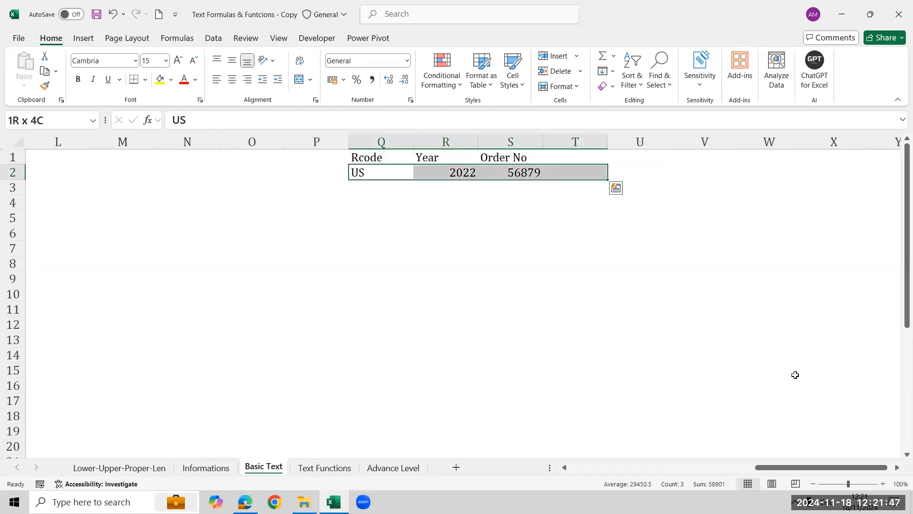
pyautogui.hotkey('shift', 'Left')
pyautogui.press('Left')
pyautogui.press('Left')
pyautogui.press('Right')
pyautogui.press('Right')
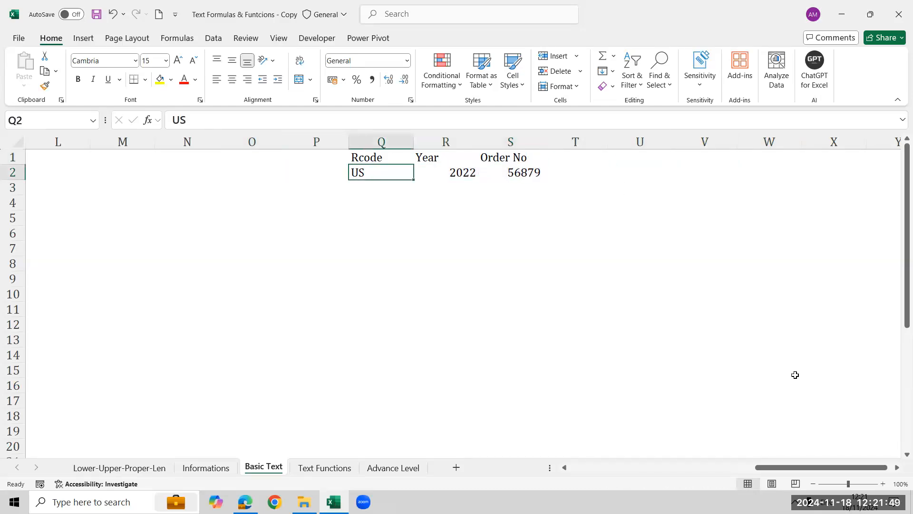
# - Enter =CONCATENATE(Q2:S2) in U2 and review the formula in the cell
pyautogui.press('Right')
pyautogui.press('Right')
pyautogui.press('Right')
pyautogui.press('Right')
pyautogui.press('Right')
pyautogui.press('Right')
pyautogui.press('Right')
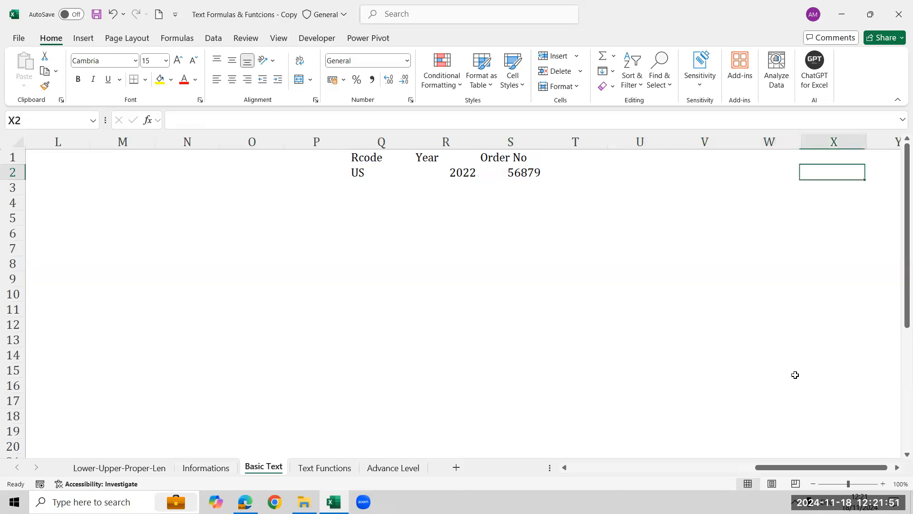
pyautogui.press('Right')
pyautogui.press('Right')
pyautogui.press('Left')
pyautogui.press('Left')
pyautogui.press('Left')
pyautogui.press('Left')
pyautogui.press('Left')
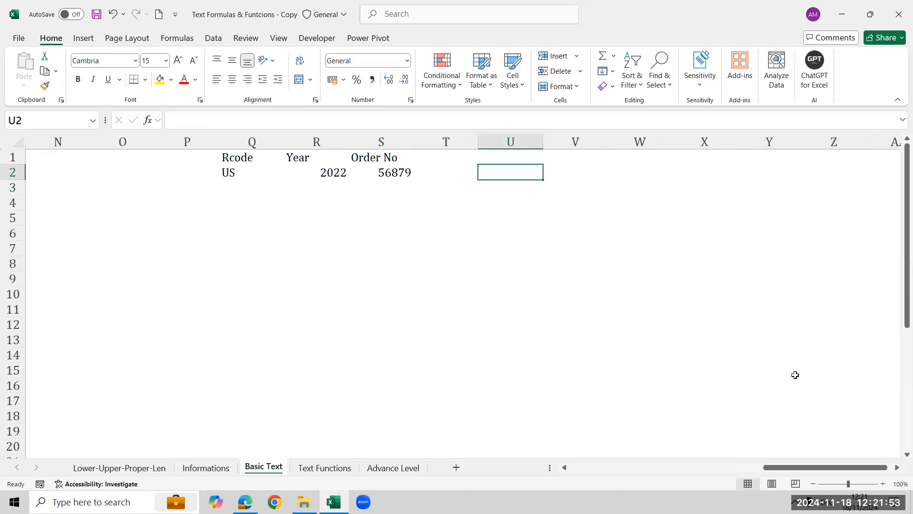
pyautogui.write('=con')
pyautogui.press('Down')
pyautogui.press('Down')
pyautogui.press('Down')
pyautogui.press('Down')
pyautogui.press('Tab')
pyautogui.press('Left')
pyautogui.press('Left')
pyautogui.press('Left')
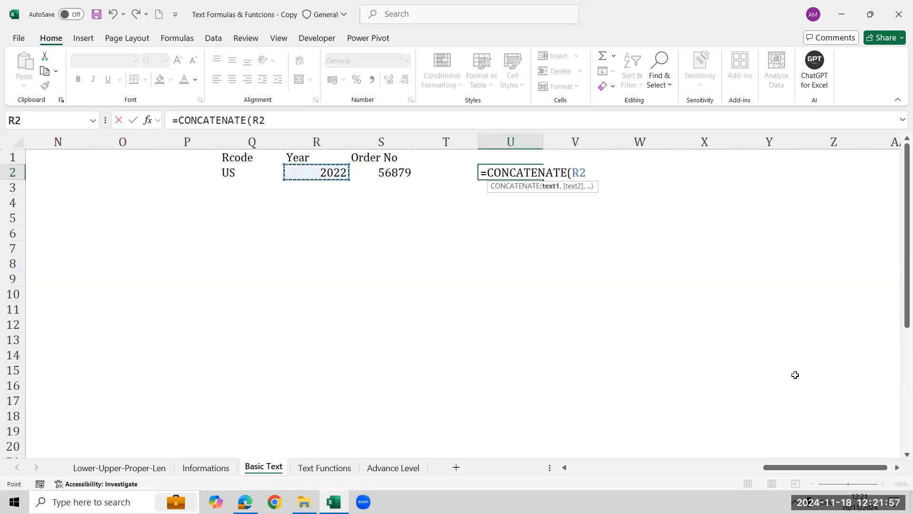
pyautogui.press('Left')
pyautogui.hotkey('shift', 'Right')
pyautogui.hotkey('shift', 'Right')
pyautogui.press('Return')
pyautogui.press('Up')
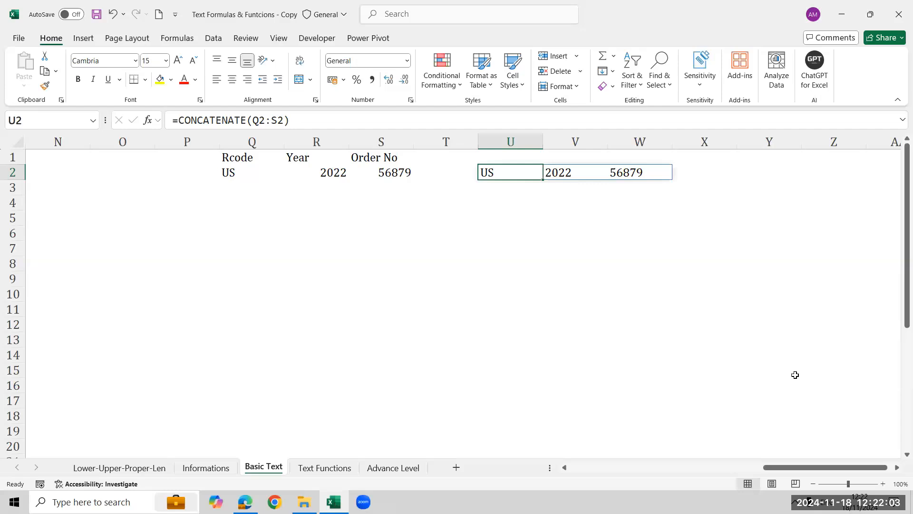
pyautogui.press('F2')
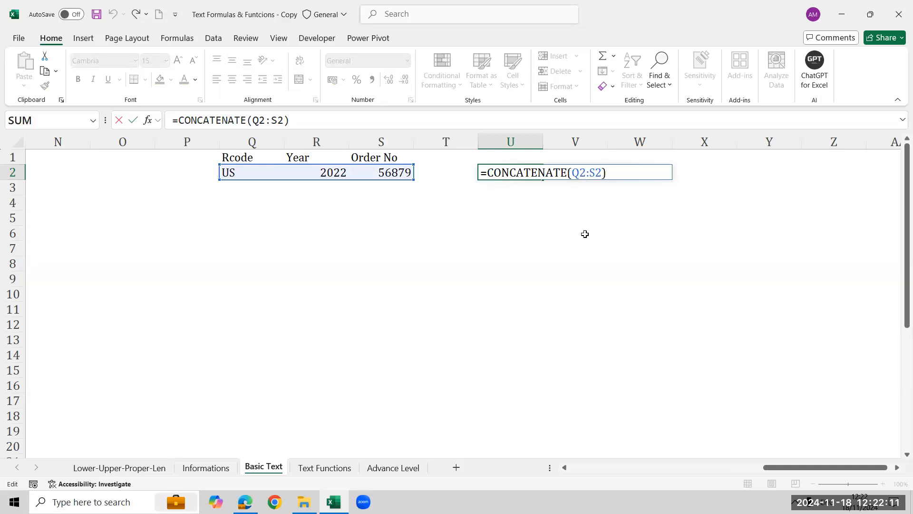
pyautogui.press('Return')
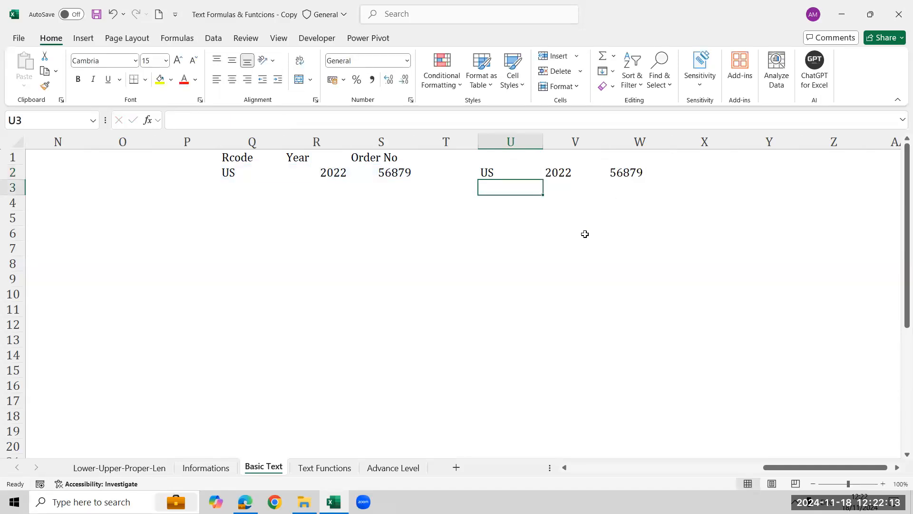
# - Enter =CONCAT(Q2:S2) in U3 to join the region code, year and order number
pyautogui.press('Down')
pyautogui.press('Up')
pyautogui.press('Down')
pyautogui.press('Up')
pyautogui.write('=conc')
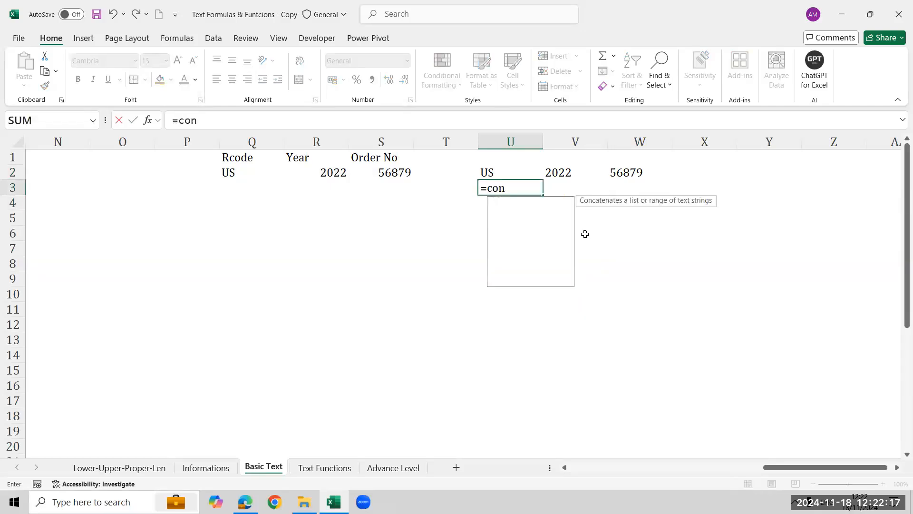
pyautogui.press('Tab')
pyautogui.press('Left')
pyautogui.press('Left')
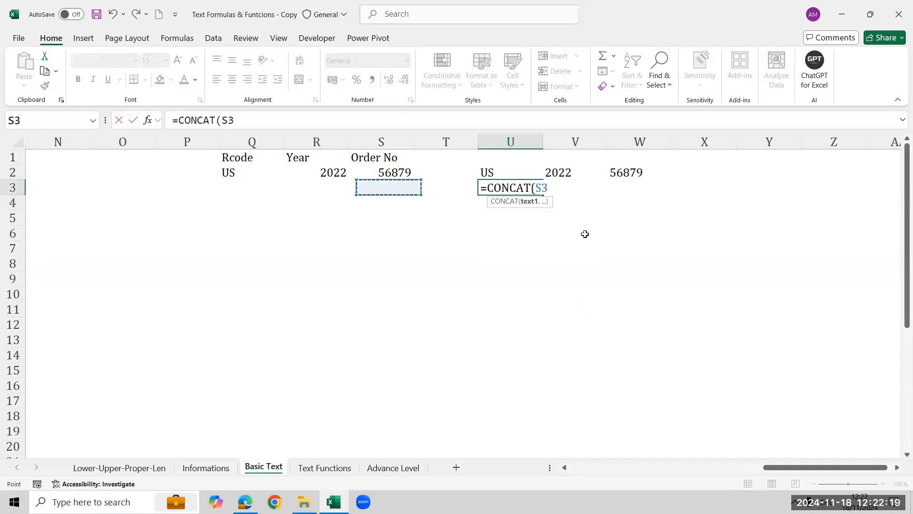
pyautogui.press('Left')
pyautogui.press('Left')
pyautogui.press('Up')
pyautogui.hotkey('shift', 'Right')
pyautogui.hotkey('shift', 'Right')
pyautogui.press('Return')
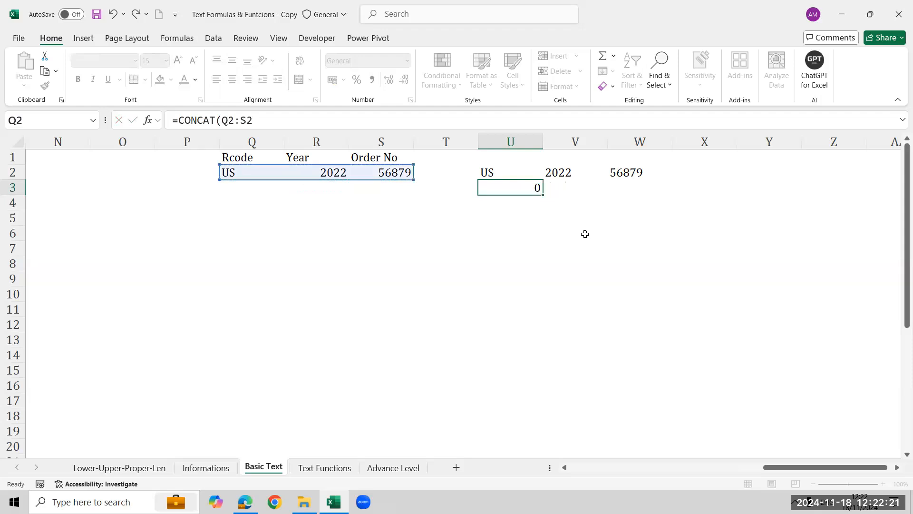
# - Compare the CONCATENATE formula in U2 with the CONCAT formula in U3 and their results
pyautogui.press('Up')
pyautogui.press('Down')
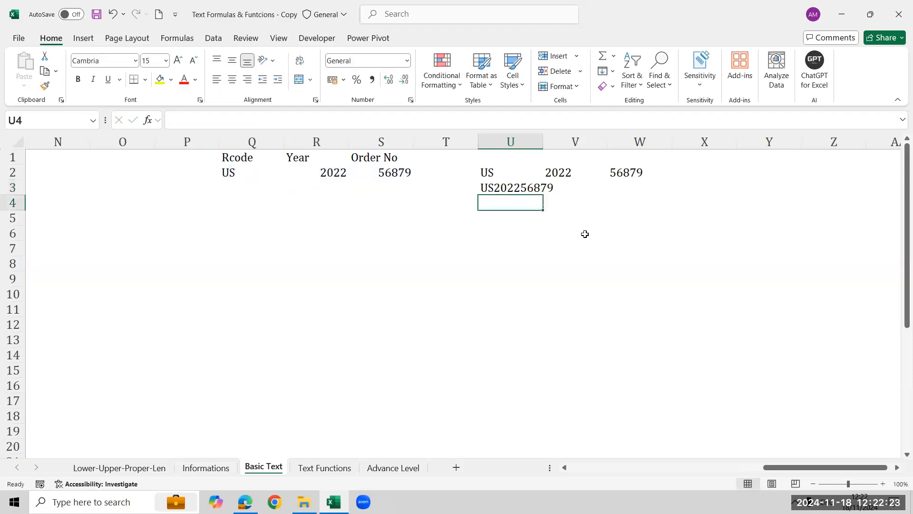
pyautogui.press('Up')
pyautogui.press('Up')
pyautogui.press('Down')
pyautogui.press('Up')
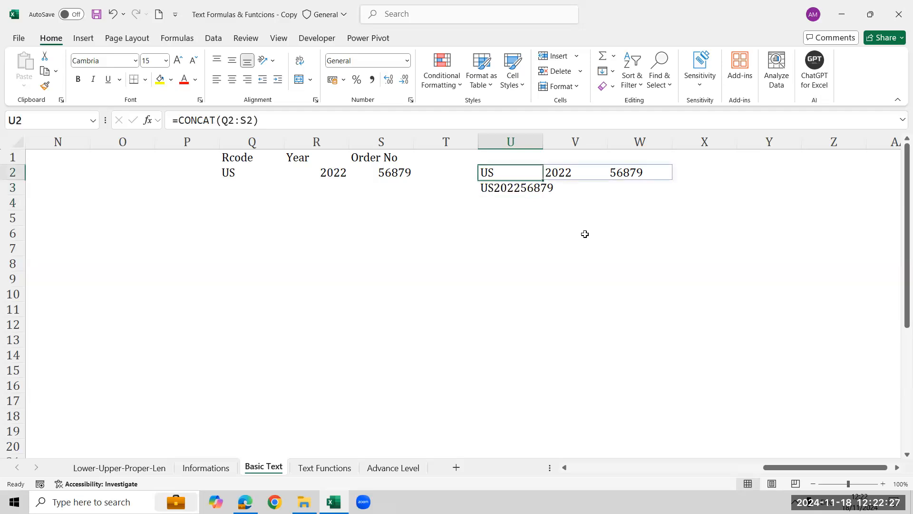
pyautogui.press('Down')
pyautogui.press('Up')
pyautogui.press('Left')
pyautogui.press('Left')
pyautogui.press('Left')
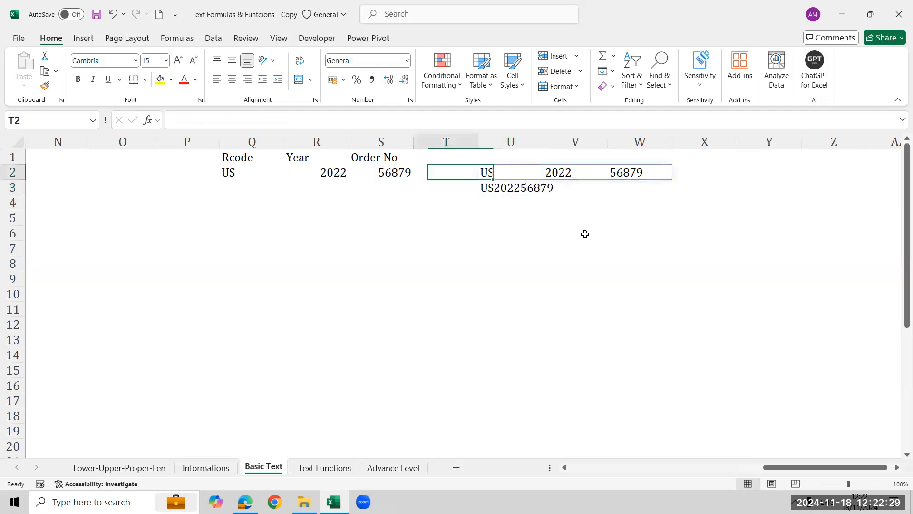
# - Enter =FORMULATEXT(U3) in W3 to display the CONCAT formula as text
pyautogui.press('Right')
pyautogui.press('Right')
pyautogui.press('Down')
pyautogui.press('Right')
pyautogui.press('Right')
pyautogui.press('Right')
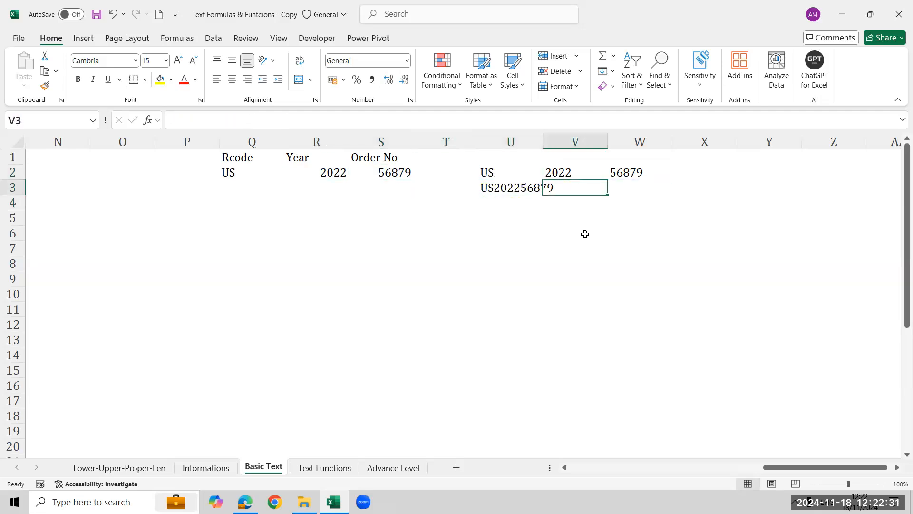
pyautogui.write('=co')
pyautogui.press('BackSpace')
pyautogui.press('BackSpace')
pyautogui.write('from')
pyautogui.press('BackSpace')
pyautogui.press('BackSpace')
pyautogui.press('BackSpace')
pyautogui.write('orm')
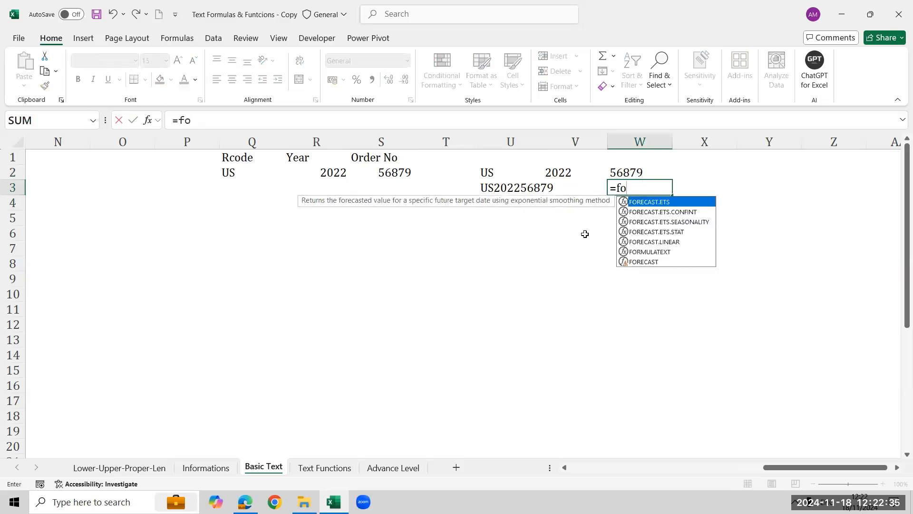
pyautogui.press('Tab')
pyautogui.press('Left')
pyautogui.press('Left')
pyautogui.press('Return')
pyautogui.press('Up')
pyautogui.press('Up')
pyautogui.press('Up')
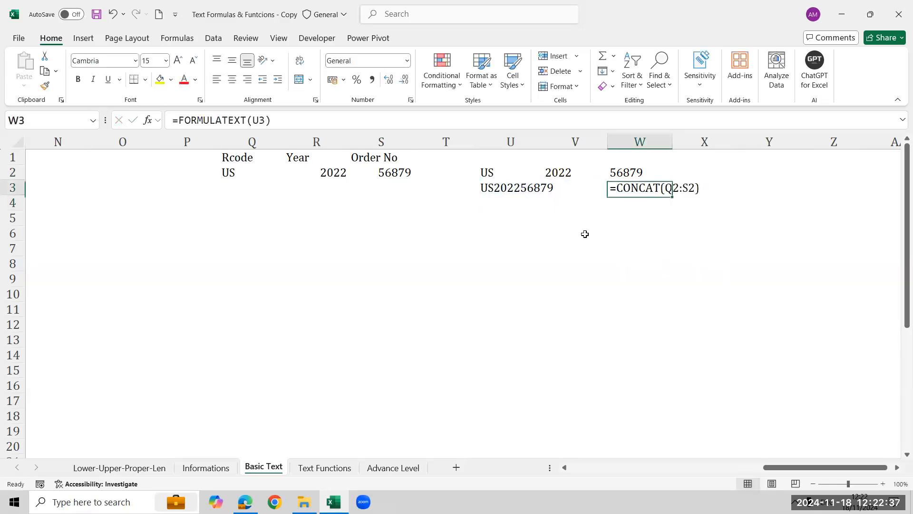
# - Move the FORMULATEXT formula from W3 to X3
pyautogui.press('Right')
pyautogui.press('Left')
pyautogui.press('Down')
pyautogui.press('Down')
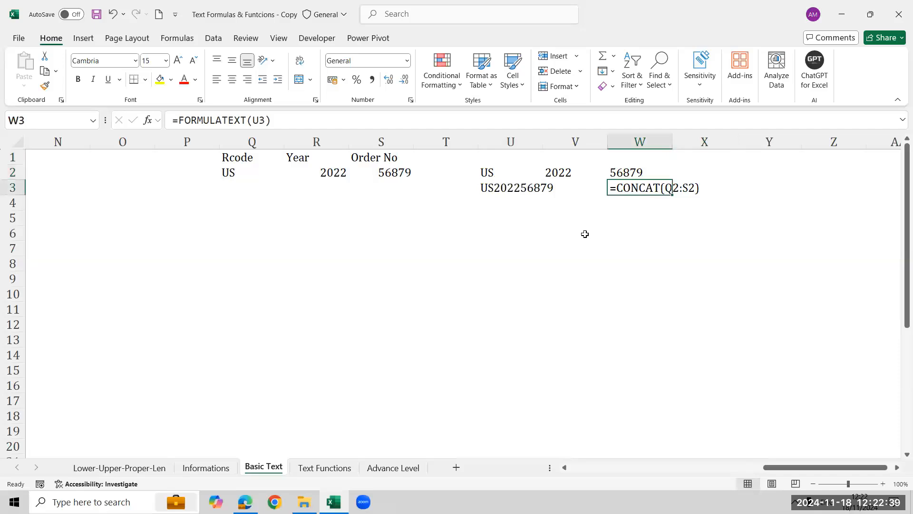
pyautogui.hotkey('ctrl', 'x')
pyautogui.press('Right')
pyautogui.press('Return')
# - Enter =FORMULATEXT(U2) in X2 to display the CONCATENATE formula as text
pyautogui.press('Up')
pyautogui.write('=form')
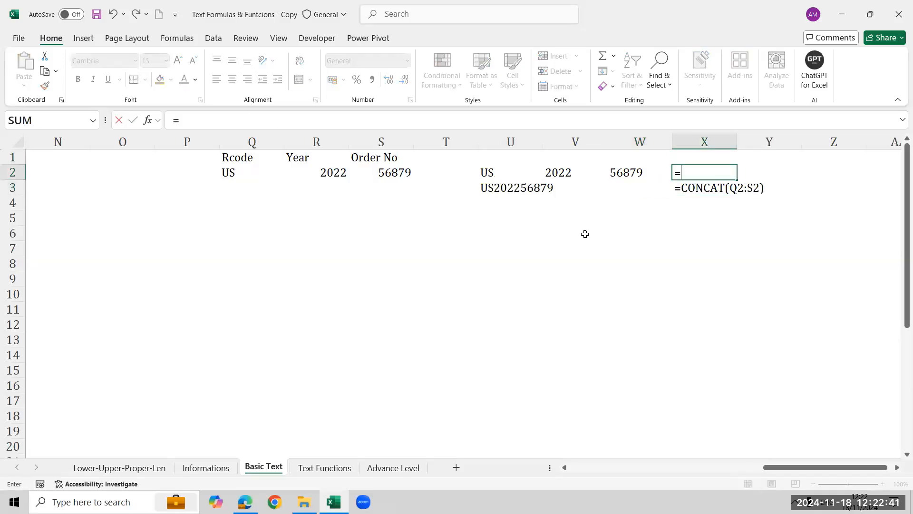
pyautogui.press('Tab')
pyautogui.press('Left')
pyautogui.press('Left')
pyautogui.press('Left')
pyautogui.press('Left')
pyautogui.press('Right')
pyautogui.press('Return')
pyautogui.press('Down')
pyautogui.press('Down')
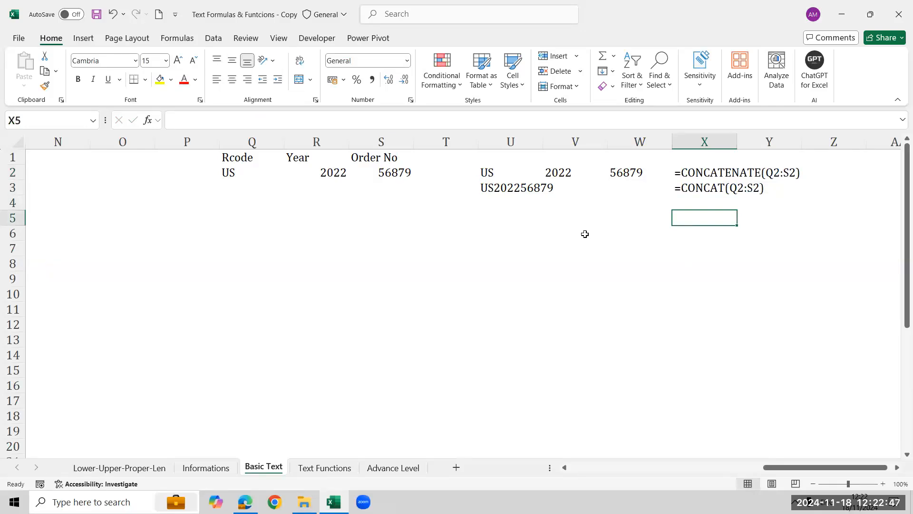
# - Check the joined results in U2:W2 and U3, and widen column U to fit the CONCAT result
pyautogui.click(501, 169)
pyautogui.click(564, 168)
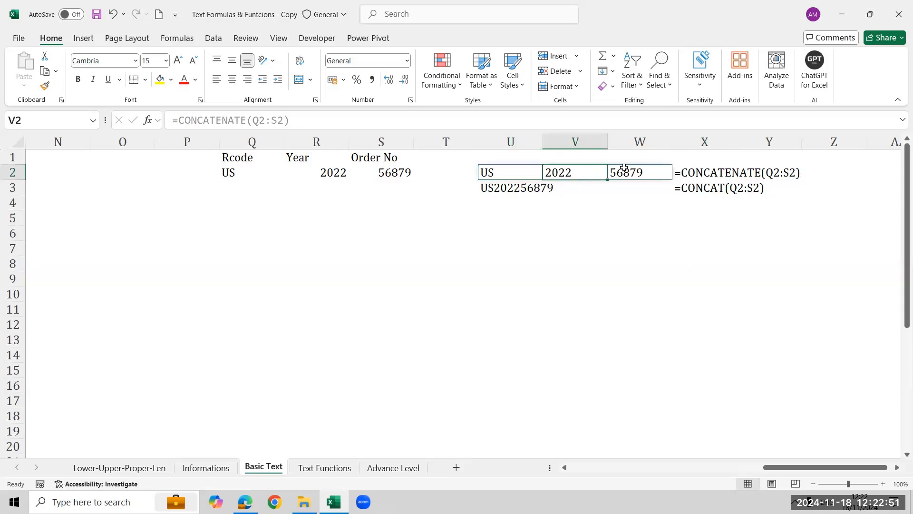
pyautogui.click(612, 169)
pyautogui.click(486, 189)
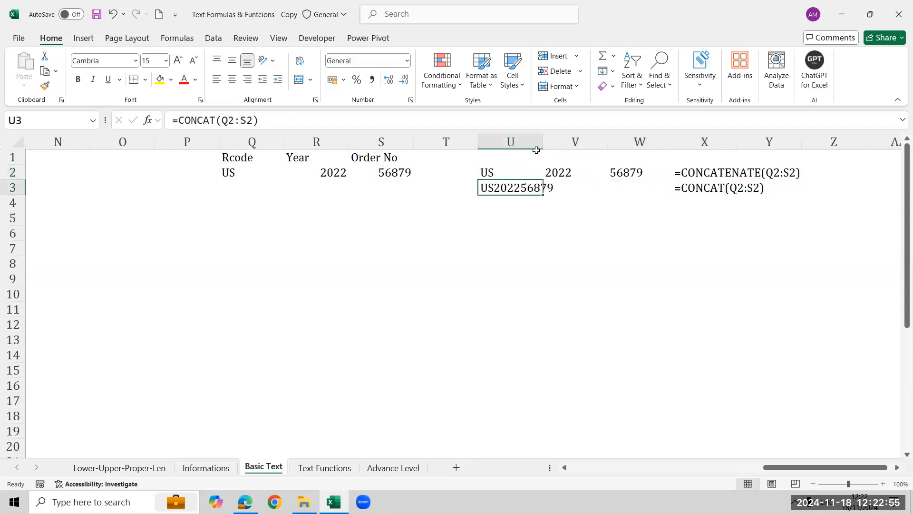
pyautogui.moveTo(538, 143); pyautogui.dragTo(558, 143)
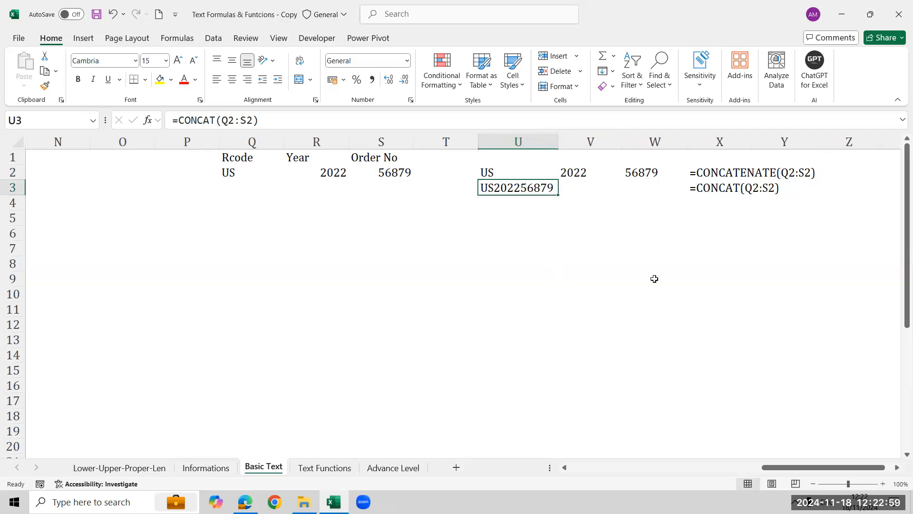
# - Review the CONCATENATE and CONCAT formula texts in X2 and X3
pyautogui.click(733, 187)
pyautogui.click(735, 174)
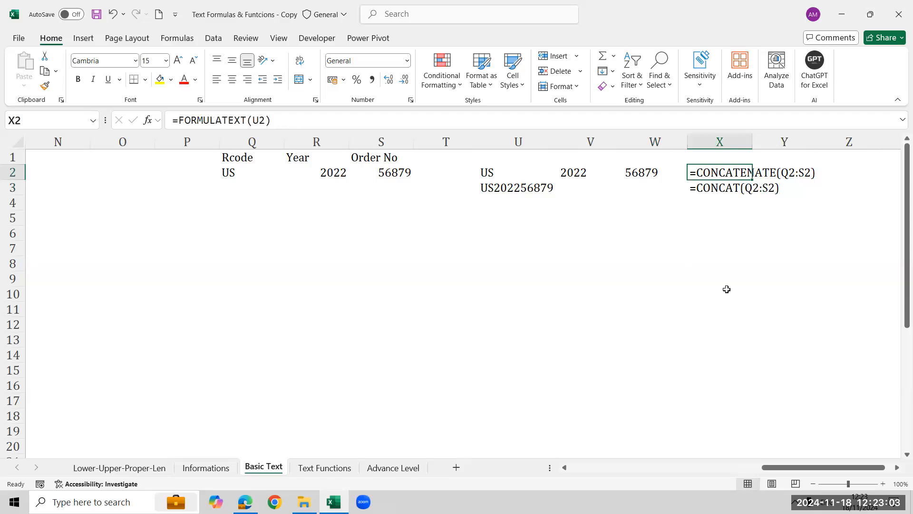
pyautogui.click(711, 189)
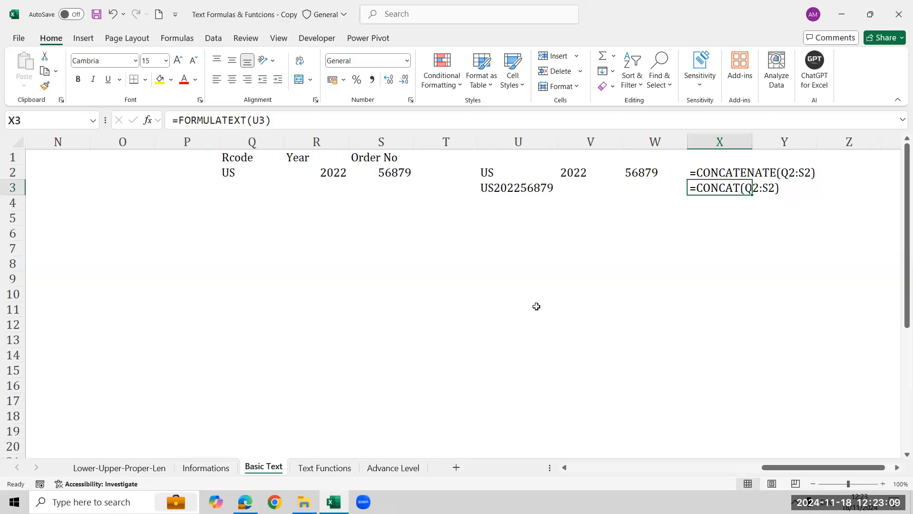
pyautogui.click(299, 249)
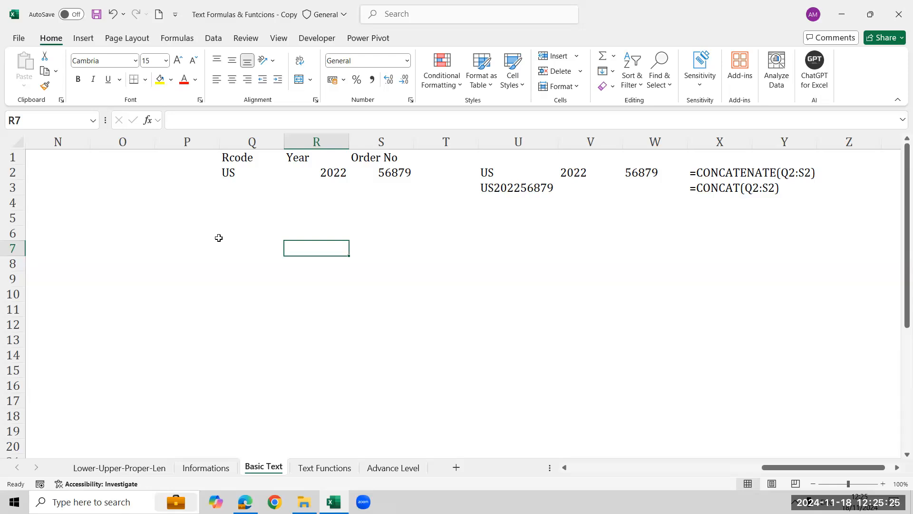
pyautogui.click(259, 242)
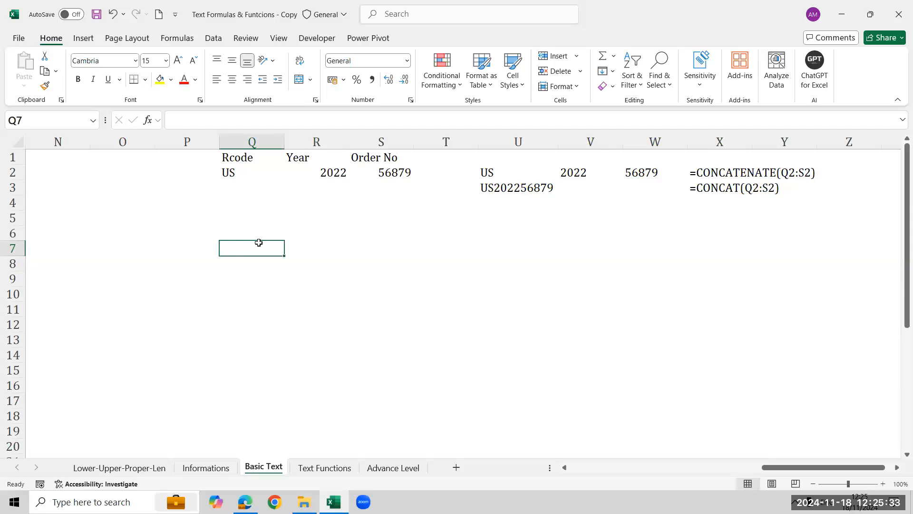
pyautogui.click(261, 275)
pyautogui.click(249, 252)
pyautogui.click(248, 261)
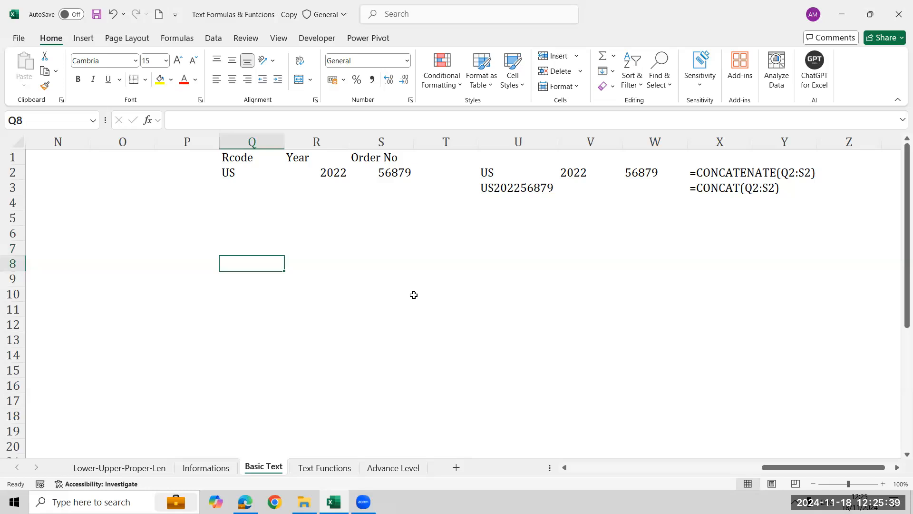
pyautogui.press('Up')
pyautogui.press('Down')
pyautogui.press('Left')
pyautogui.press('Left')
pyautogui.press('Left')
pyautogui.press('Left')
pyautogui.press('Left')
pyautogui.press('Left')
pyautogui.press('Left')
pyautogui.press('Left')
pyautogui.press('Left')
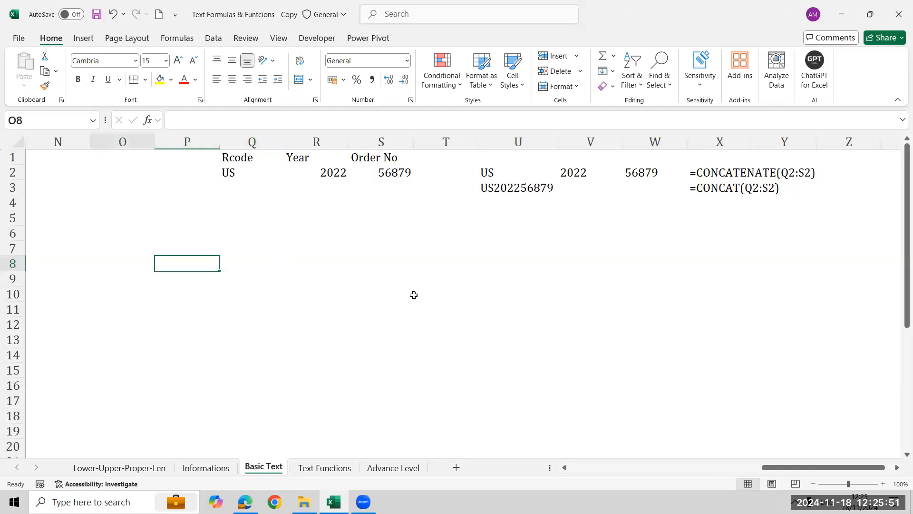
pyautogui.press('Right')
pyautogui.press('Right')
pyautogui.press('Right')
pyautogui.press('Right')
pyautogui.press('Right')
pyautogui.press('Right')
pyautogui.press('Right')
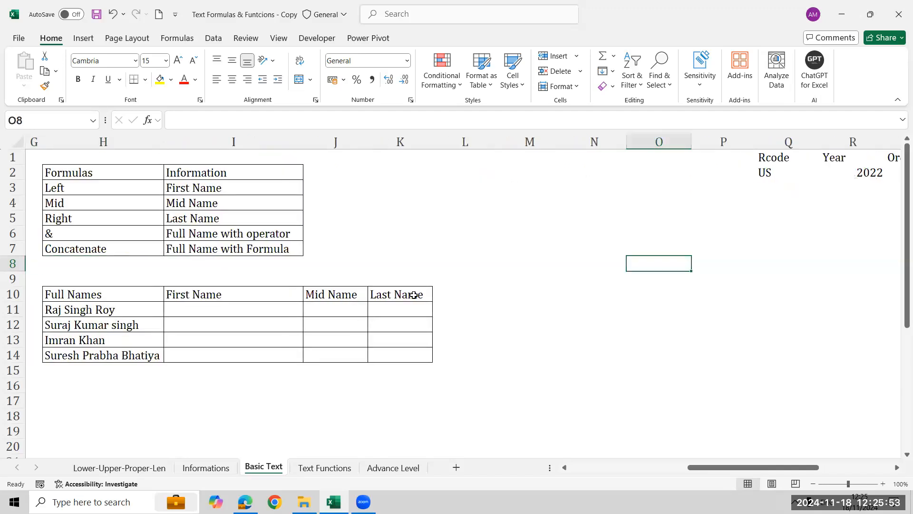
pyautogui.press('Right')
pyautogui.press('Right')
pyautogui.press('Right')
pyautogui.press('Right')
pyautogui.press('Right')
pyautogui.press('Right')
pyautogui.press('Right')
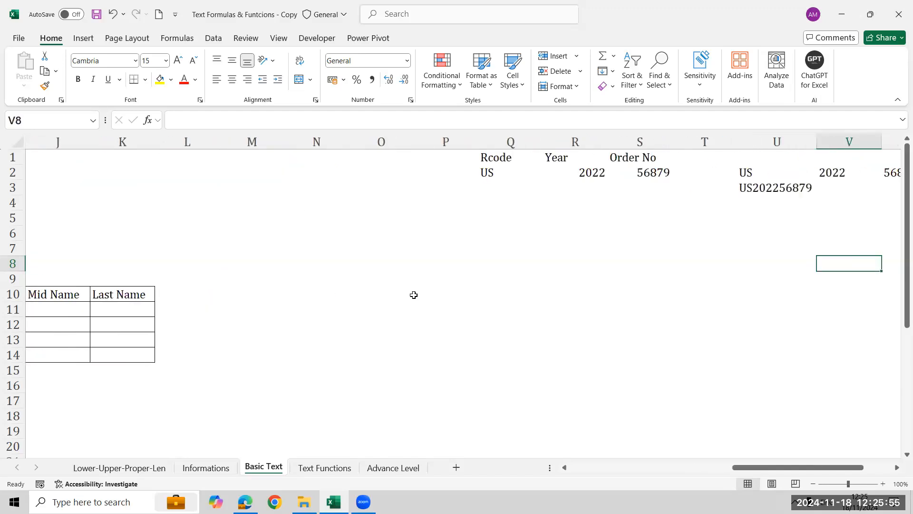
# - Enter the labels First Name, Mid Name and Last Name in Q8, Q9 and Q10
pyautogui.press('Left')
pyautogui.press('Left')
pyautogui.press('Left')
pyautogui.press('Left')
pyautogui.press('Left')
pyautogui.write('First Name')
pyautogui.hotkey('ctrl', 'Return')
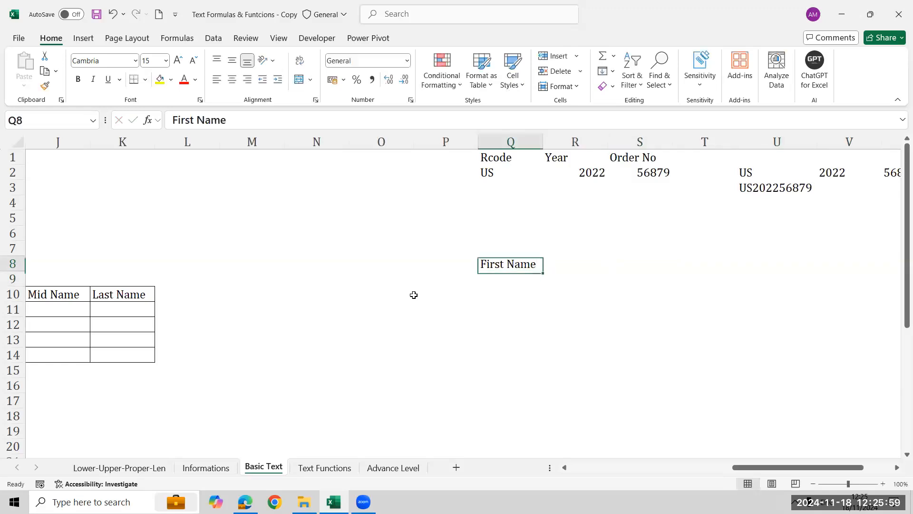
pyautogui.press('Right')
pyautogui.press('Left')
pyautogui.press('Down')
pyautogui.write('Mid Name')
pyautogui.press('Return')
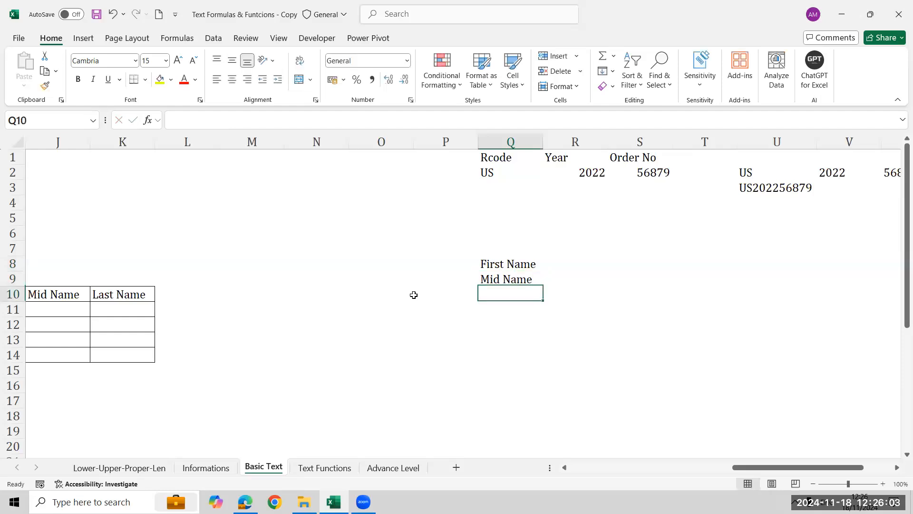
pyautogui.write('Last Name')
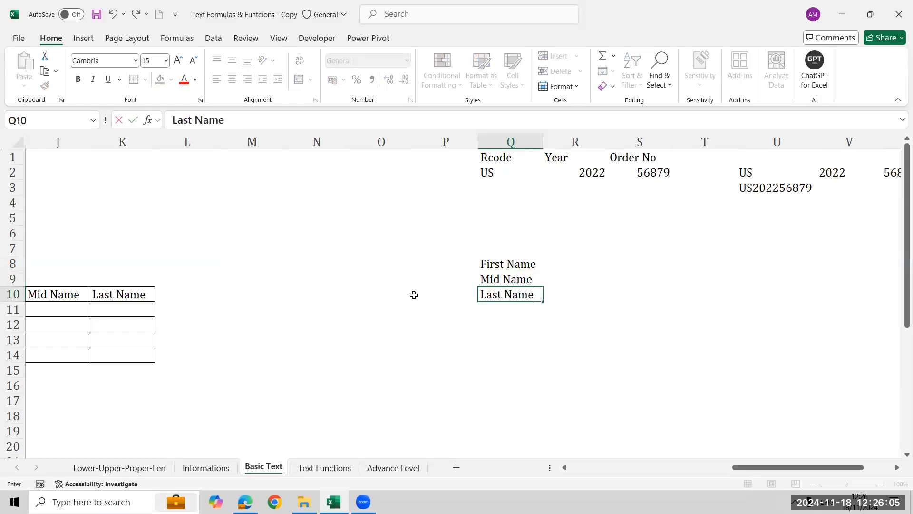
pyautogui.press('Return')
# - Enter a sample first, middle and last name in R8:R10 beside their labels
pyautogui.press('Up')
pyautogui.press('Up')
pyautogui.press('Up')
pyautogui.press('Right')
pyautogui.press('Right')
pyautogui.press('Right')
pyautogui.press('Right')
pyautogui.press('Right')
pyautogui.press('Right')
pyautogui.press('Right')
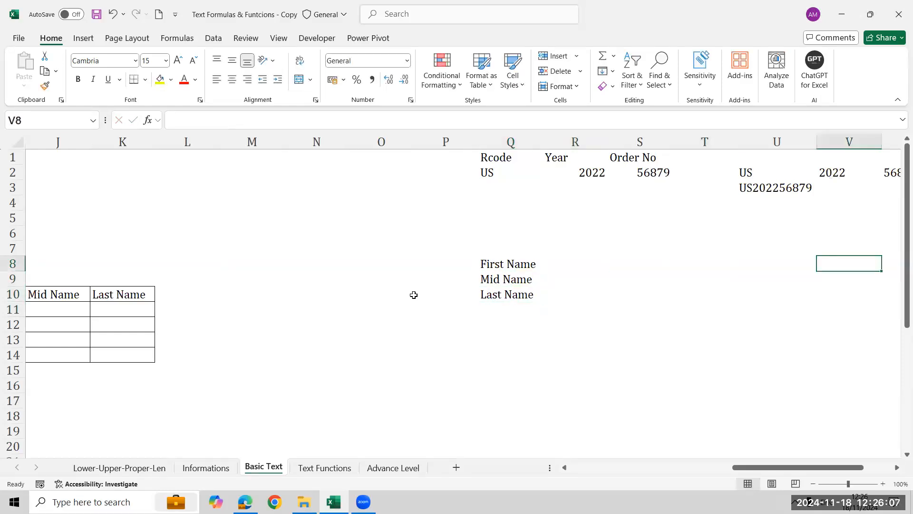
pyautogui.press('Left')
pyautogui.press('Left')
pyautogui.press('Left')
pyautogui.press('Left')
pyautogui.press('Left')
pyautogui.press('Left')
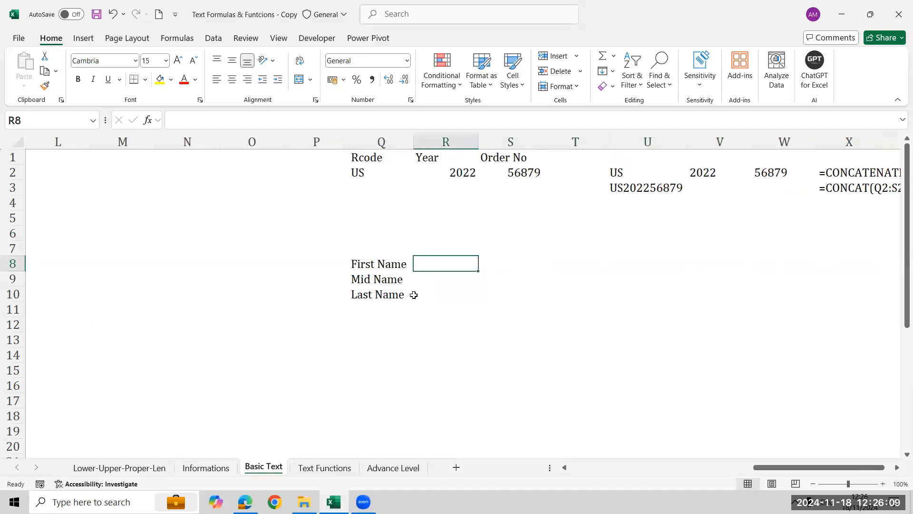
pyautogui.write('Suraj')
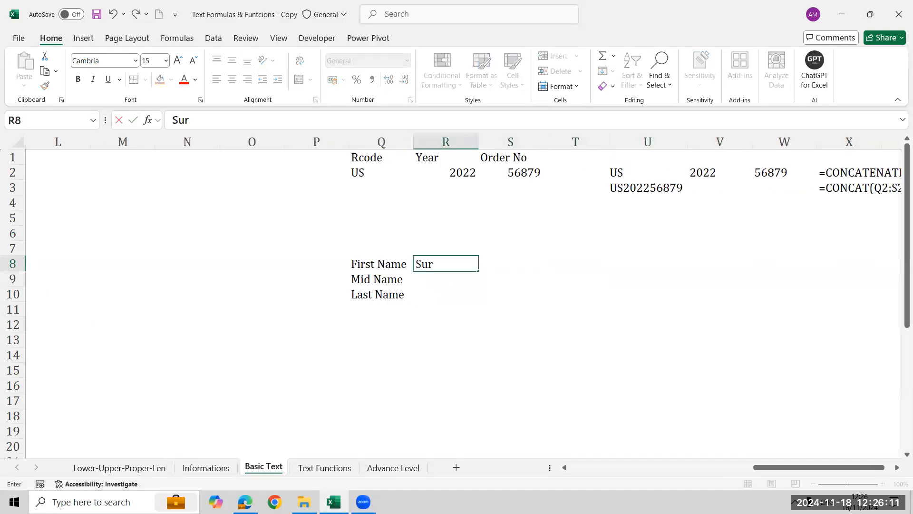
pyautogui.press('Return')
pyautogui.write('Kumar')
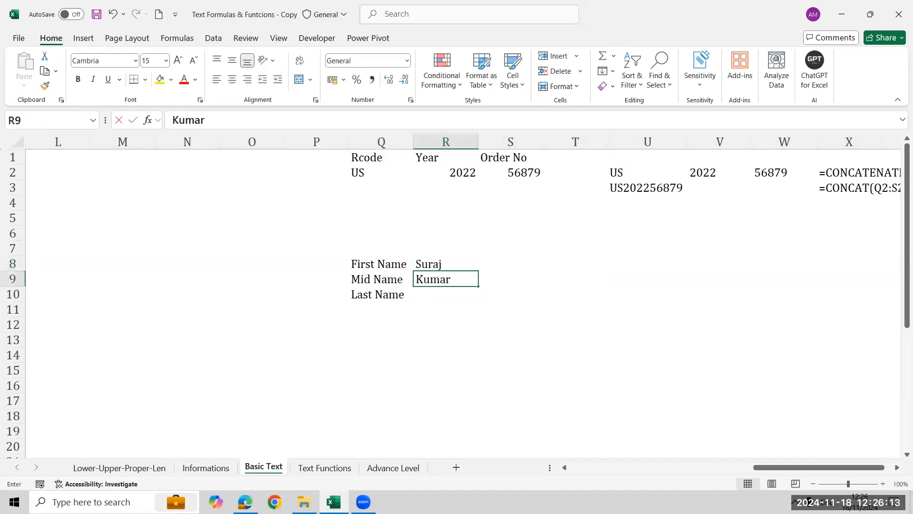
pyautogui.press('Return')
pyautogui.write('Khanna')
pyautogui.press('Return')
pyautogui.press('Up')
pyautogui.press('Up')
pyautogui.press('Up')
pyautogui.hotkey('shift', 'Down')
pyautogui.hotkey('shift', 'Down')
# - Enter =CONCATENATE(R8," ",R9," ",R10) in T8 to join the three name parts with spaces
pyautogui.press('Right')
pyautogui.press('Right')
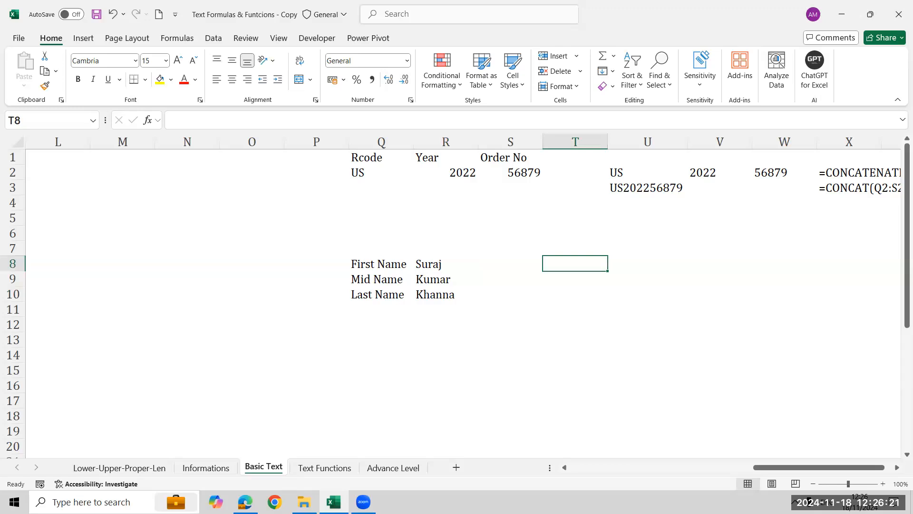
pyautogui.press('Up')
pyautogui.press('Down')
pyautogui.press('Left')
pyautogui.press('Right')
pyautogui.write('=con')
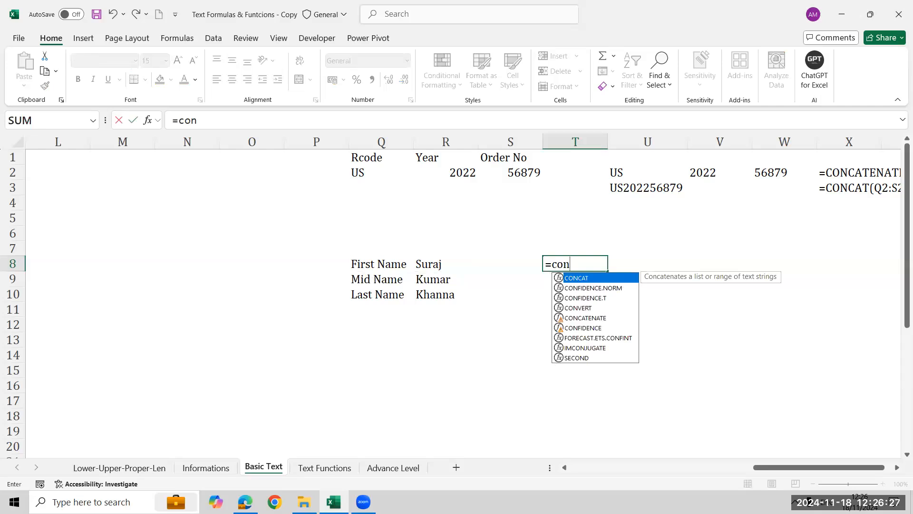
pyautogui.press('Down')
pyautogui.press('Down')
pyautogui.press('Down')
pyautogui.press('Down')
pyautogui.press('Tab')
pyautogui.press('Left')
pyautogui.press('Left')
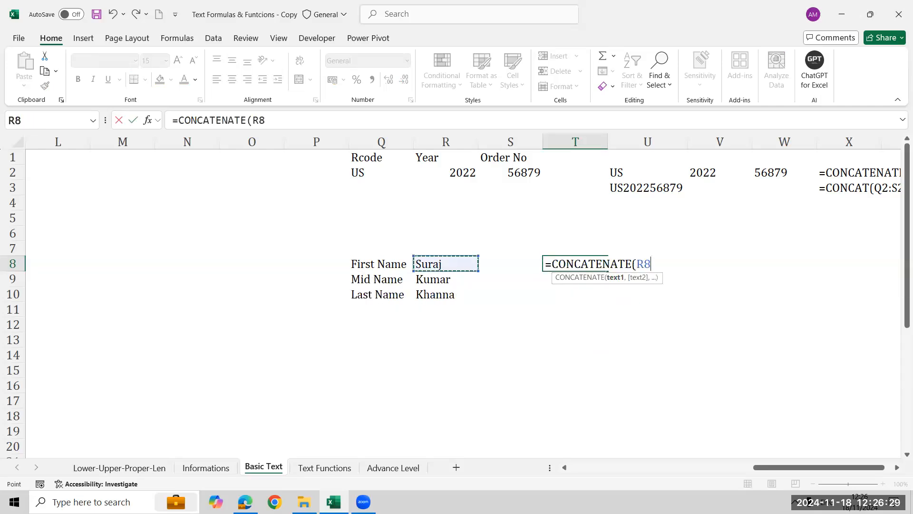
pyautogui.write('," ",')
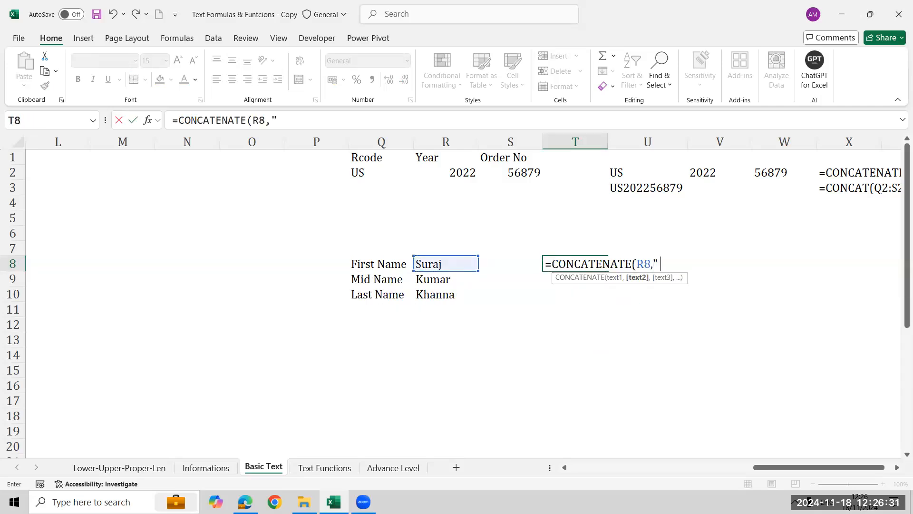
pyautogui.press('Left')
pyautogui.press('Left')
pyautogui.press('Left')
pyautogui.press('Right')
pyautogui.press('Down')
pyautogui.write('," ",')
pyautogui.press('Left')
pyautogui.press('Left')
pyautogui.press('Left')
pyautogui.press('Down')
pyautogui.press('Down')
pyautogui.press('Right')
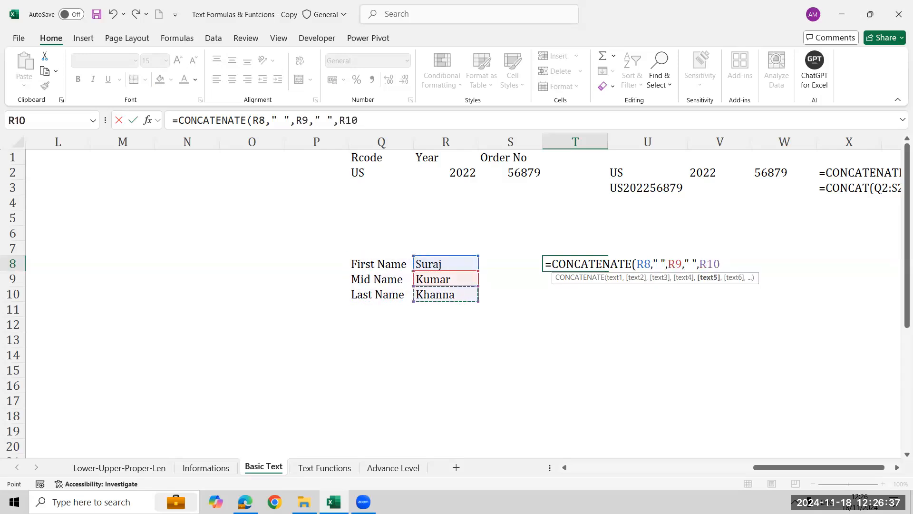
pyautogui.write(')')
pyautogui.press('Return')
pyautogui.press('Down')
pyautogui.press('Up')
pyautogui.press('Up')
pyautogui.press('Right')
pyautogui.press('Left')
pyautogui.press('Down')
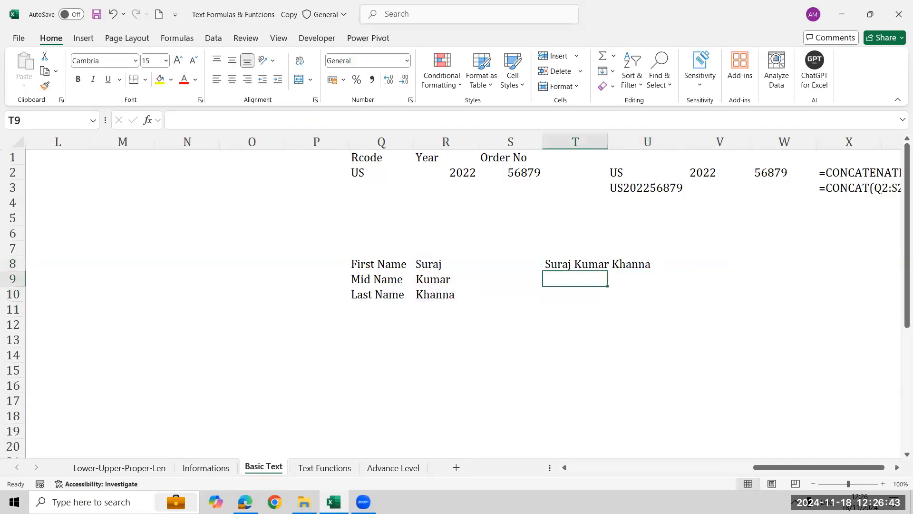
# - Enter =CONCAT(R8:R10) in T9 to join the name range without separators
pyautogui.write('=conc')
pyautogui.press('Tab')
pyautogui.press('Left')
pyautogui.press('Left')
pyautogui.press('Up')
pyautogui.hotkey('shift', 'Down')
pyautogui.hotkey('shift', 'Down')
pyautogui.press('Return')
pyautogui.press('Up')
pyautogui.press('Down')
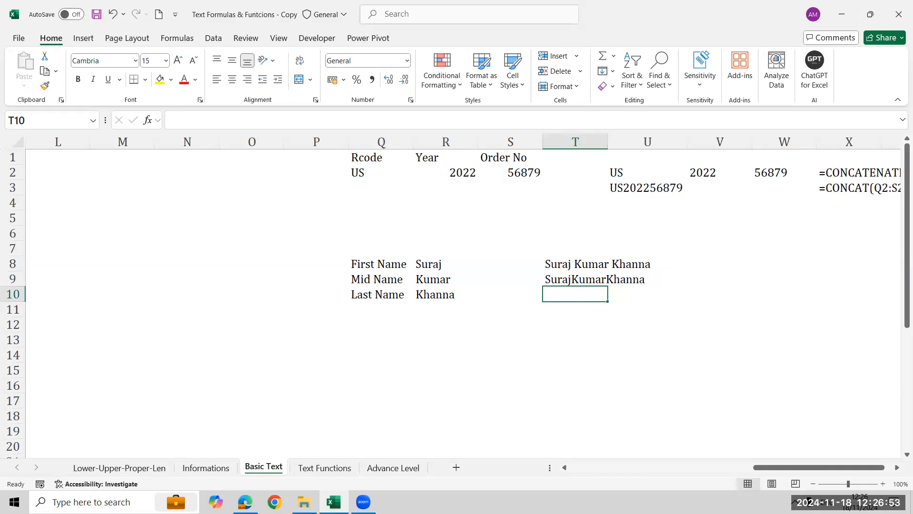
# - Rewrite the T9 formula as =CONCAT(R8," ",R9," ",R10) to put spaces between the name parts
pyautogui.press('Up')
pyautogui.press('F2')
pyautogui.press('Left')
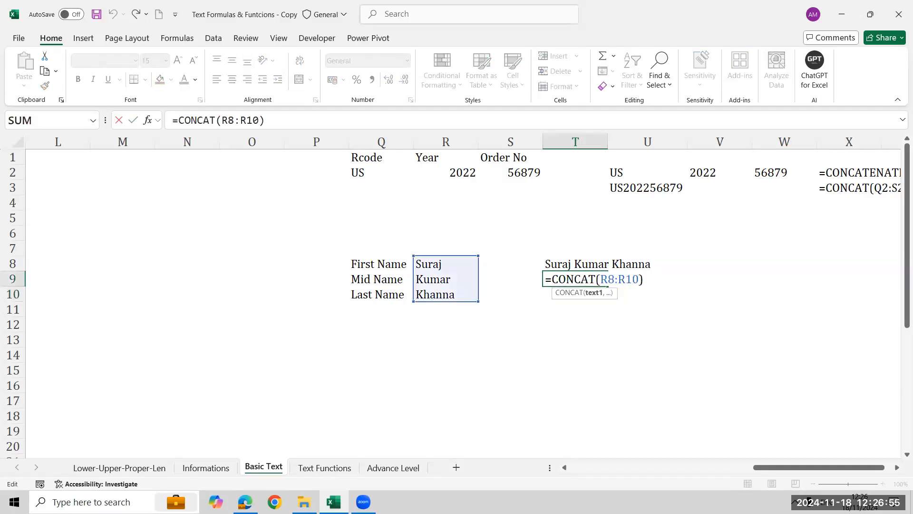
pyautogui.press('BackSpace')
pyautogui.press('BackSpace')
pyautogui.press('BackSpace')
pyautogui.press('BackSpace')
pyautogui.press('BackSpace')
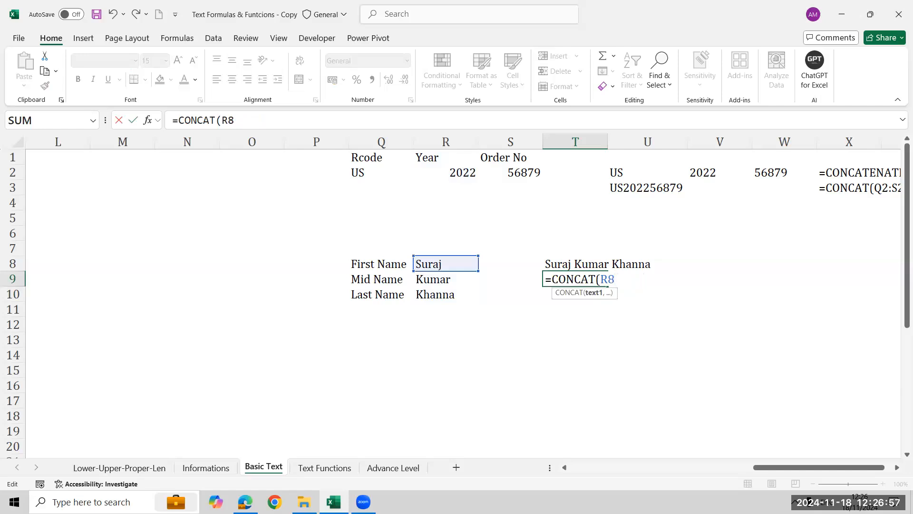
pyautogui.write('," ",')
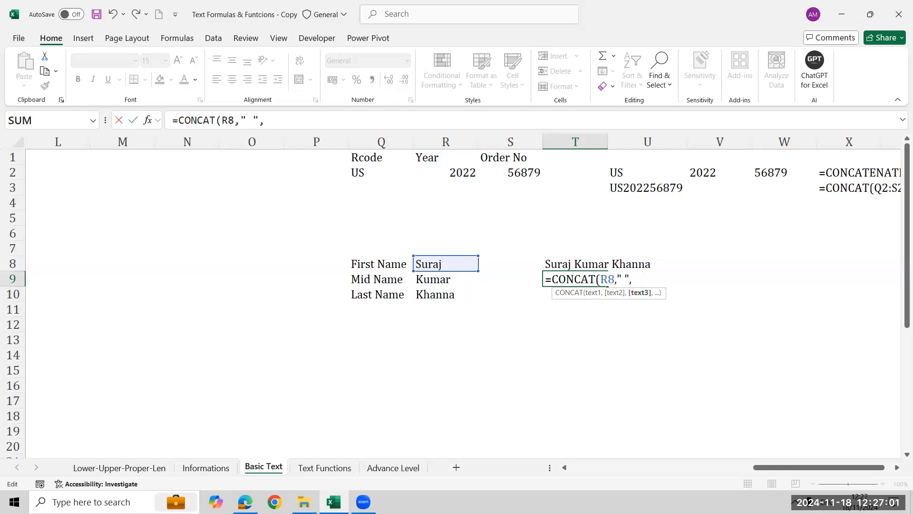
pyautogui.press('F2')
pyautogui.press('Left')
pyautogui.press('Left')
pyautogui.write('," ",')
pyautogui.press('Left')
pyautogui.press('Left')
pyautogui.press('Left')
pyautogui.press('Down')
pyautogui.press('Down')
pyautogui.press('Right')
pyautogui.press('Up')
pyautogui.write(')')
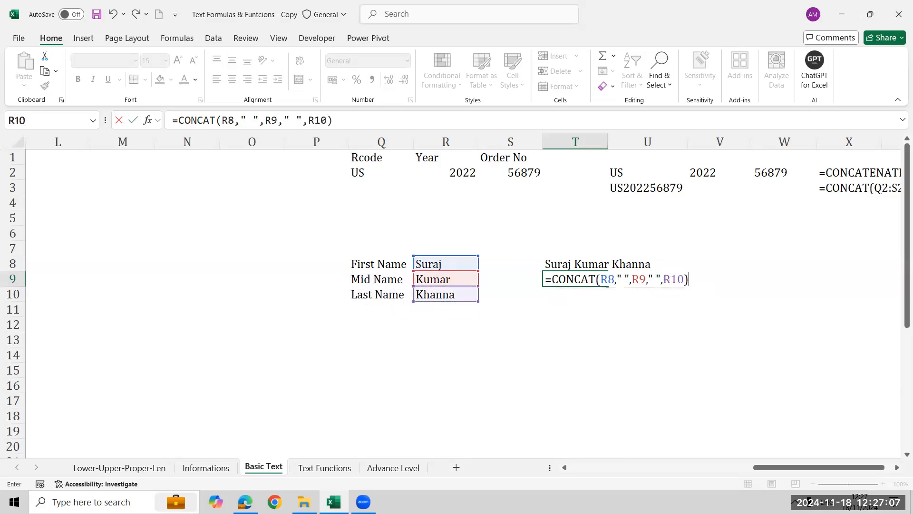
pyautogui.press('Return')
pyautogui.press('Down')
pyautogui.press('Up')
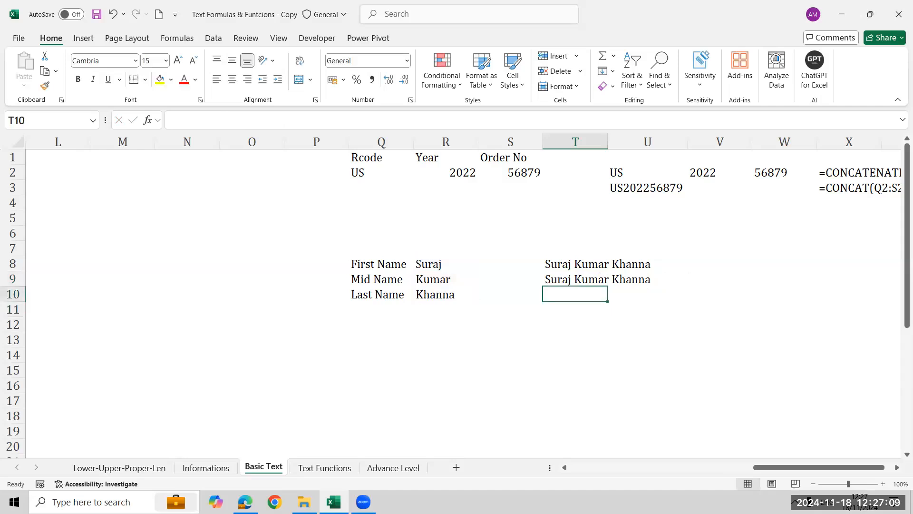
# - Enter =TEXTJOIN(" ",FALSE,R8:R10) in T10 to join the name parts with spaces, including empty cells
pyautogui.write('=te')
pyautogui.press('Down')
pyautogui.press('Down')
pyautogui.press('Down')
pyautogui.press('Tab')
pyautogui.press('Left')
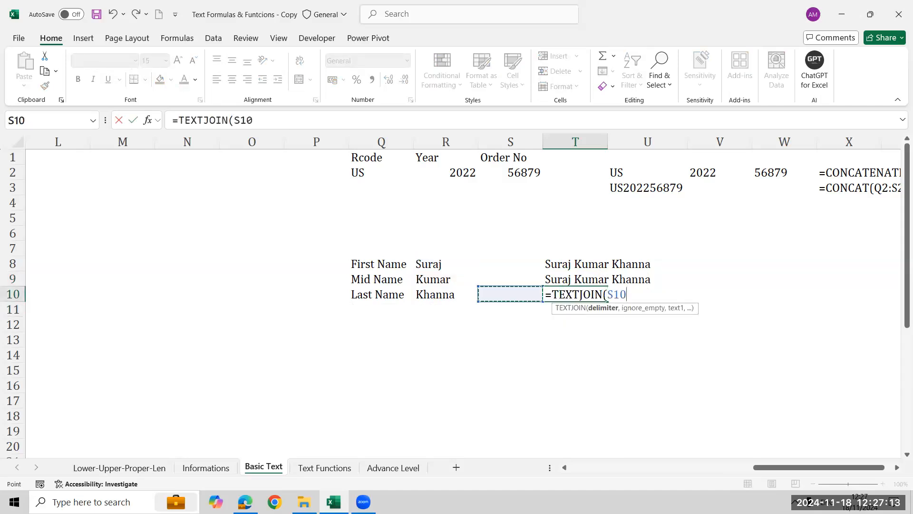
pyautogui.press('BackSpace')
pyautogui.press('BackSpace')
pyautogui.press('BackSpace')
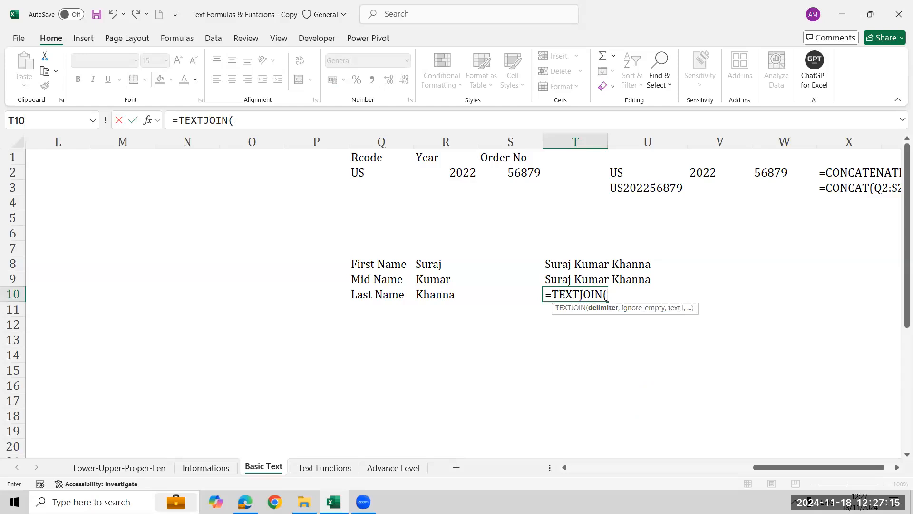
pyautogui.write('" ",')
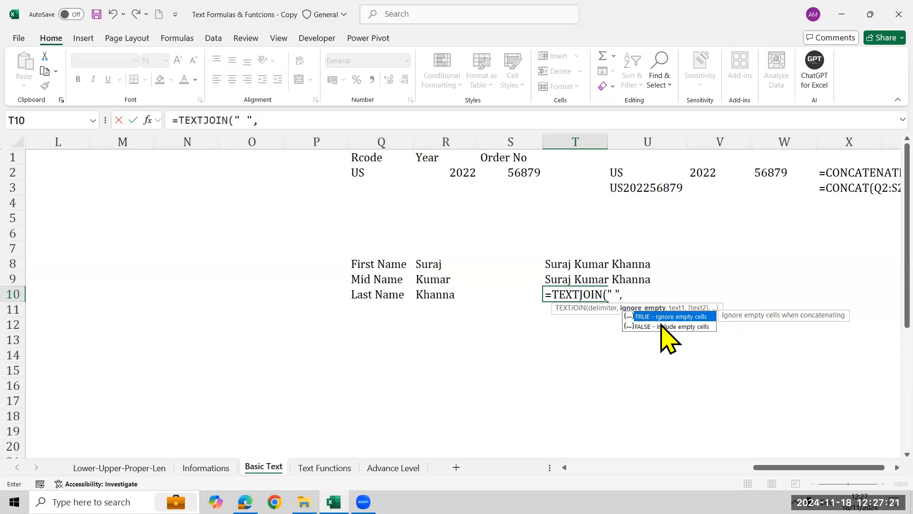
pyautogui.press('Down')
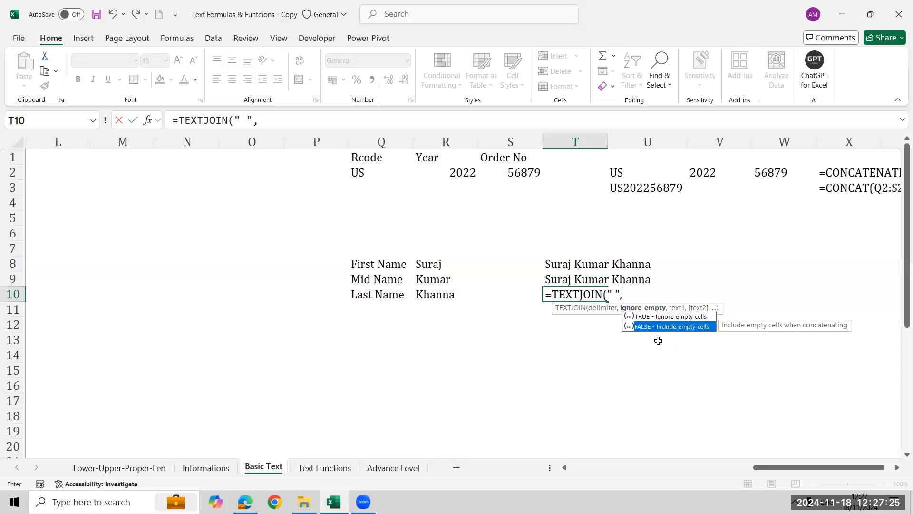
pyautogui.press('Tab')
pyautogui.write(',')
pyautogui.press('Left')
pyautogui.press('Left')
pyautogui.press('Left')
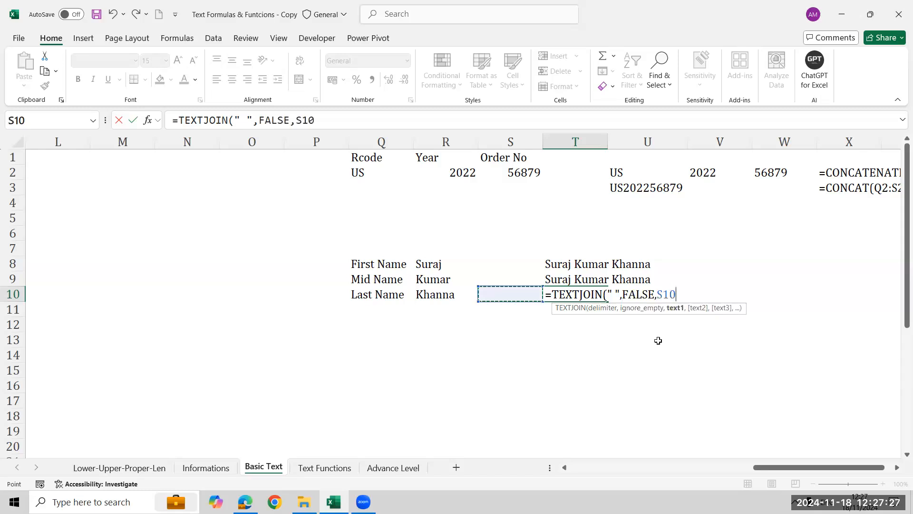
pyautogui.press('Right')
pyautogui.press('Up')
pyautogui.press('Up')
pyautogui.hotkey('shift', 'Down')
pyautogui.hotkey('shift', 'Down')
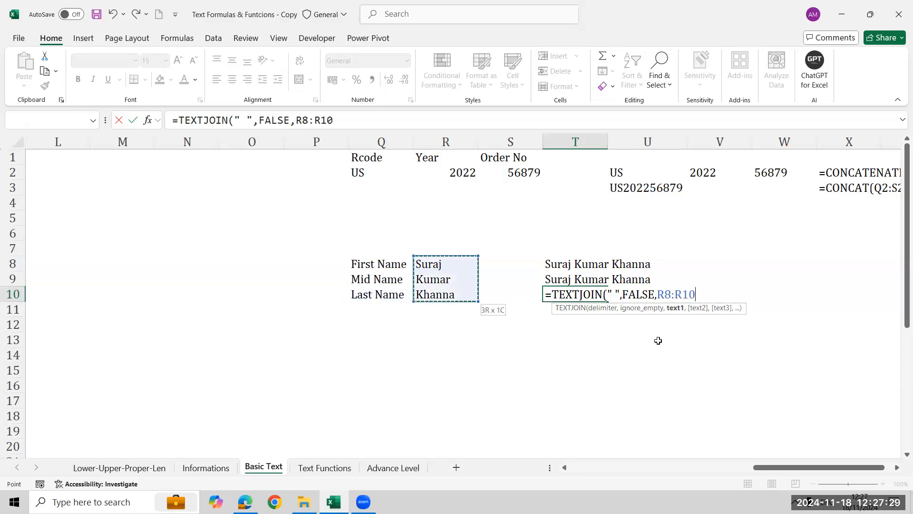
pyautogui.write(')')
pyautogui.press('Return')
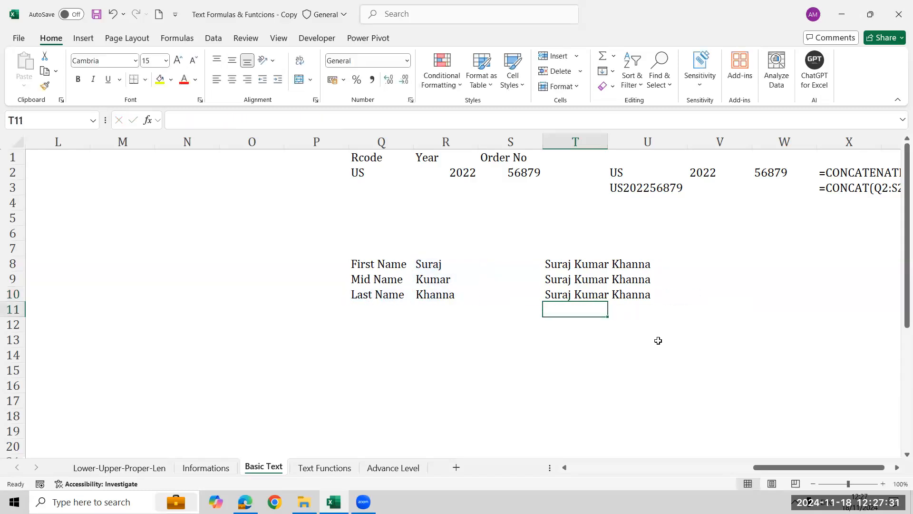
# - Enter =TEXTJOIN(" ",TRUE,R8:R10) in T11 to join the name parts while ignoring empty cells
pyautogui.press('Down')
pyautogui.press('Up')
pyautogui.write('=')
pyautogui.write('su')
pyautogui.press('BackSpace')
pyautogui.press('BackSpace')
pyautogui.write('te')
pyautogui.press('Down')
pyautogui.press('Down')
pyautogui.press('Down')
pyautogui.press('Tab')
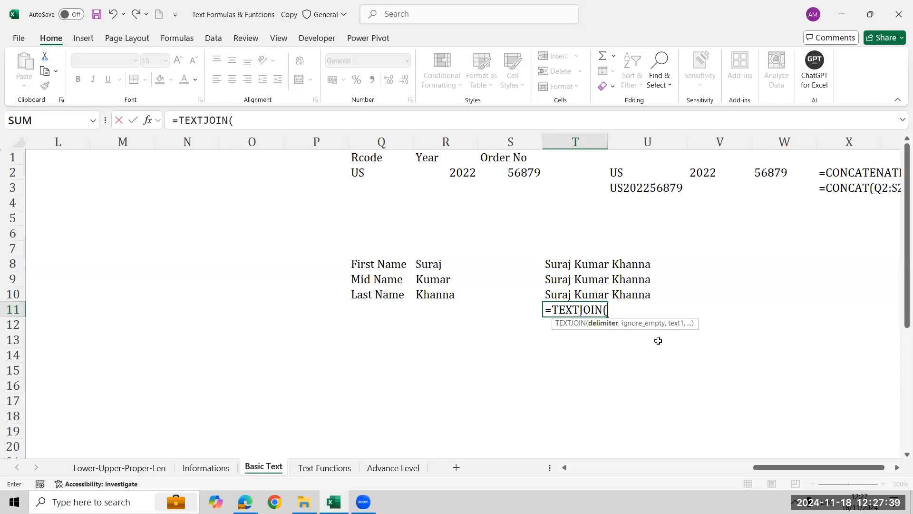
pyautogui.write('" ",')
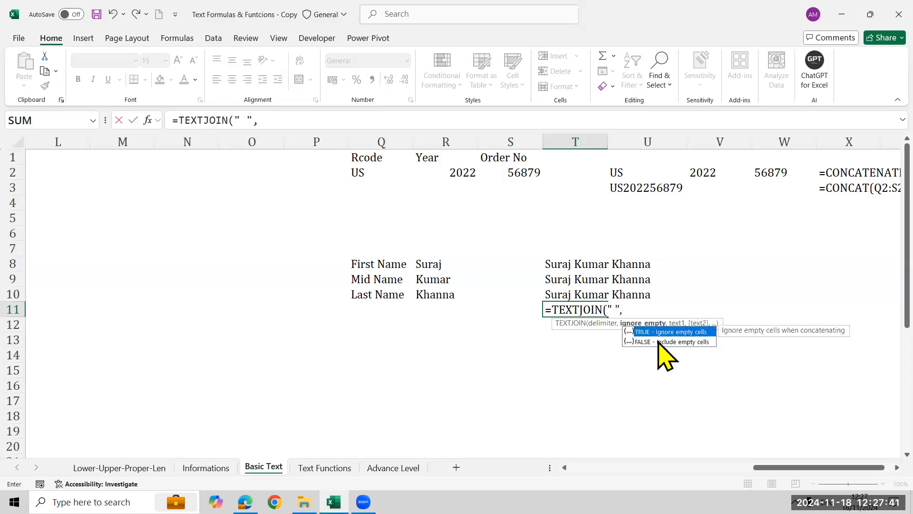
pyautogui.write(',')
pyautogui.press('Left')
pyautogui.press('Left')
pyautogui.press('Left')
pyautogui.press('Right')
pyautogui.press('Up')
pyautogui.press('Up')
pyautogui.press('Up')
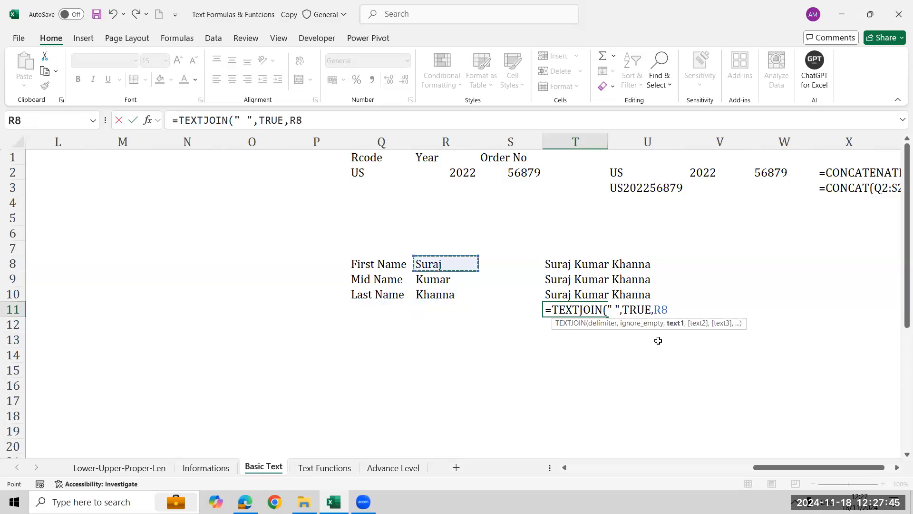
pyautogui.hotkey('shift', 'Down')
pyautogui.hotkey('shift', 'Down')
pyautogui.write(')')
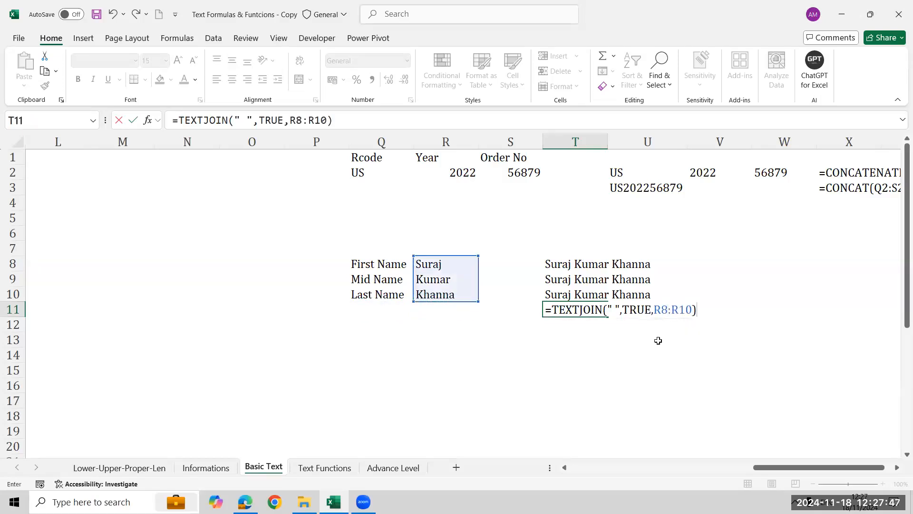
pyautogui.press('Return')
# - AutoFit the width of column T to the joined names in T8:T11
pyautogui.press('Up')
pyautogui.press('Up')
pyautogui.press('Up')
pyautogui.press('Up')
pyautogui.hotkey('shift', 'Down')
pyautogui.hotkey('shift', 'Down')
pyautogui.hotkey('shift', 'Down')
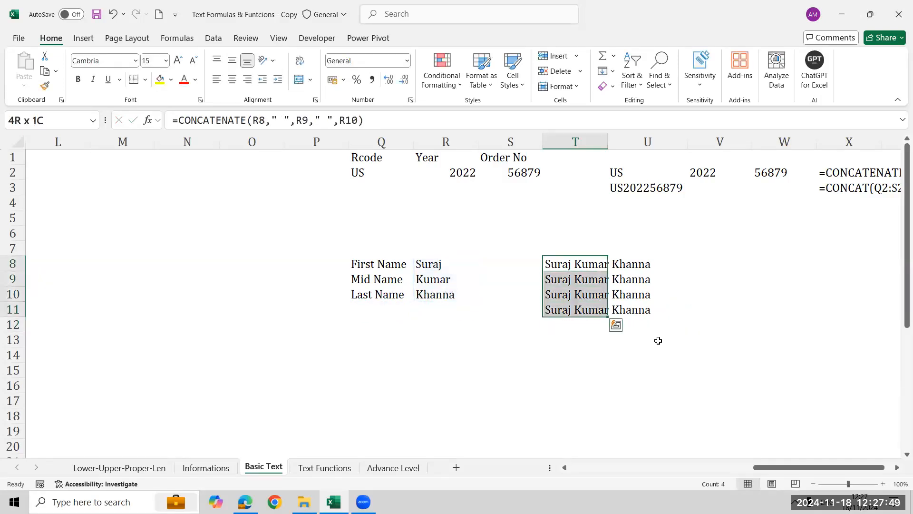
pyautogui.press('Right')
pyautogui.press('Right')
pyautogui.press('Left')
pyautogui.press('Right')
pyautogui.press('Left')
pyautogui.press('Left')
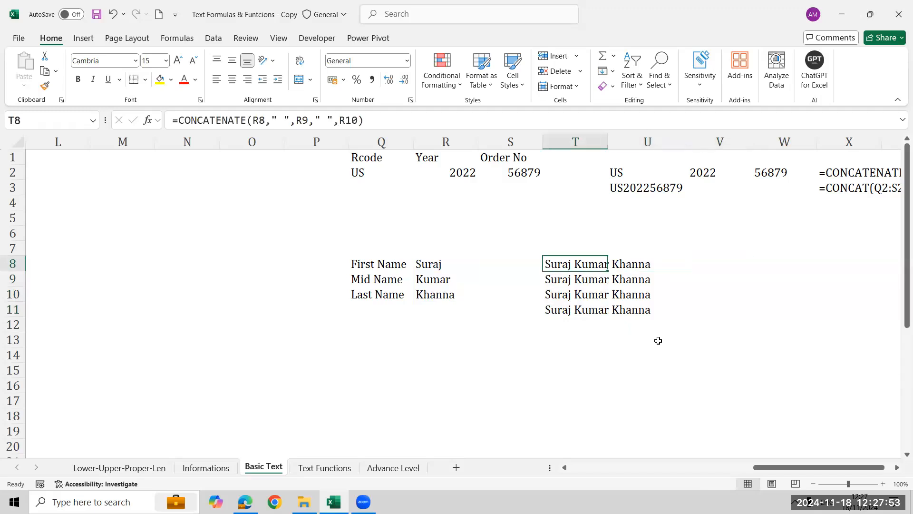
pyautogui.hotkey('shift', 'Down')
pyautogui.hotkey('shift', 'Down')
pyautogui.hotkey('shift', 'Down')
pyautogui.hotkey('alt', 'h')
pyautogui.press('o')
pyautogui.press('i')
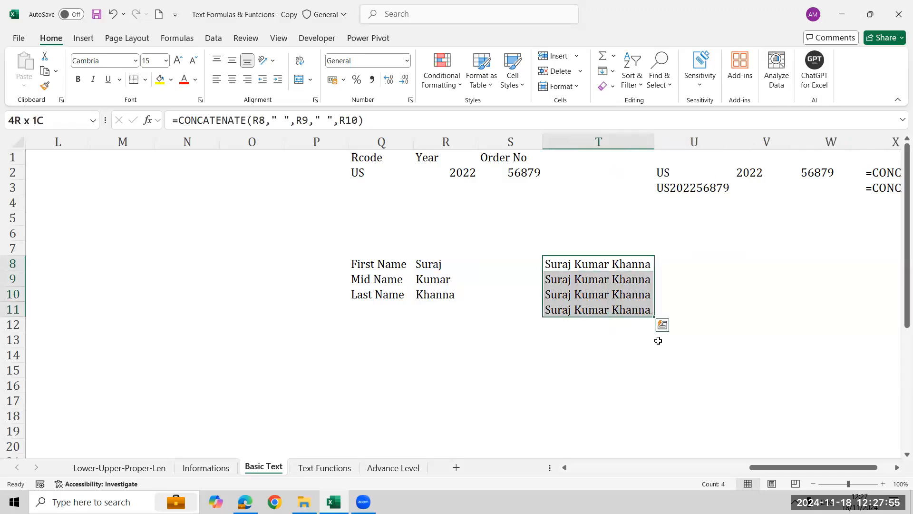
# - Enter =LEN(T8) in U8 and fill it down to U11 to count the characters of each joined name
pyautogui.press('Right')
pyautogui.write('=len')
pyautogui.press('Tab')
pyautogui.press('Left')
pyautogui.press('Return')
pyautogui.press('Up')
pyautogui.hotkey('shift', 'Down')
pyautogui.hotkey('shift', 'Down')
pyautogui.hotkey('shift', 'Down')
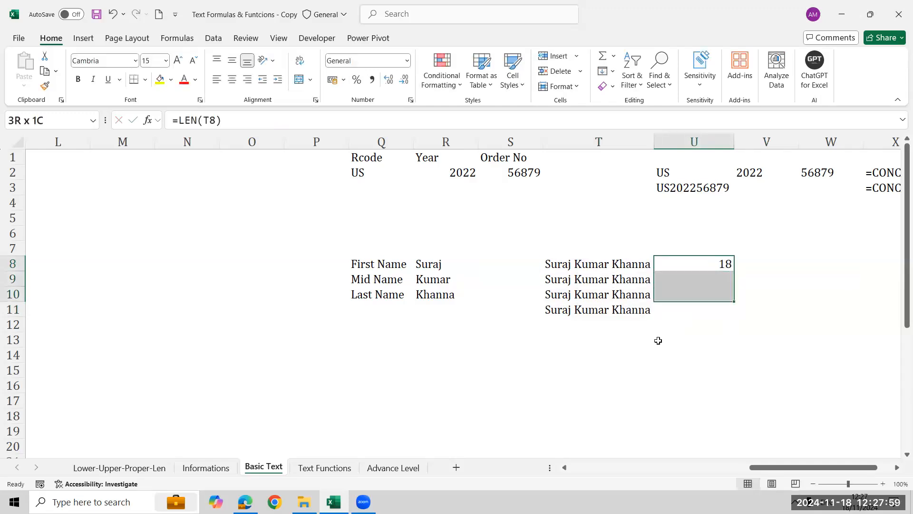
pyautogui.hotkey('ctrl', 'd')
pyautogui.press('Down')
pyautogui.press('Down')
pyautogui.press('Down')
pyautogui.press('Down')
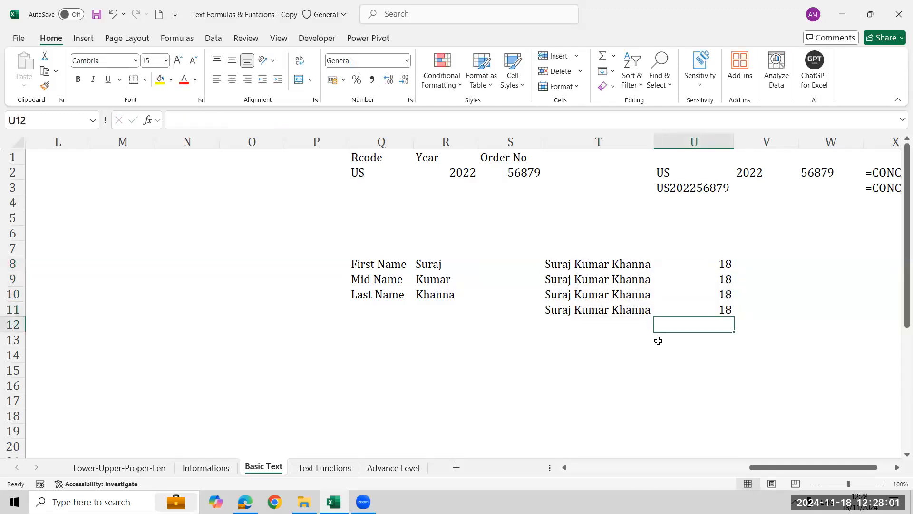
# - Clear the middle name in R9 to test how each formula handles an empty cell
pyautogui.press('Left')
pyautogui.press('Left')
pyautogui.press('Left')
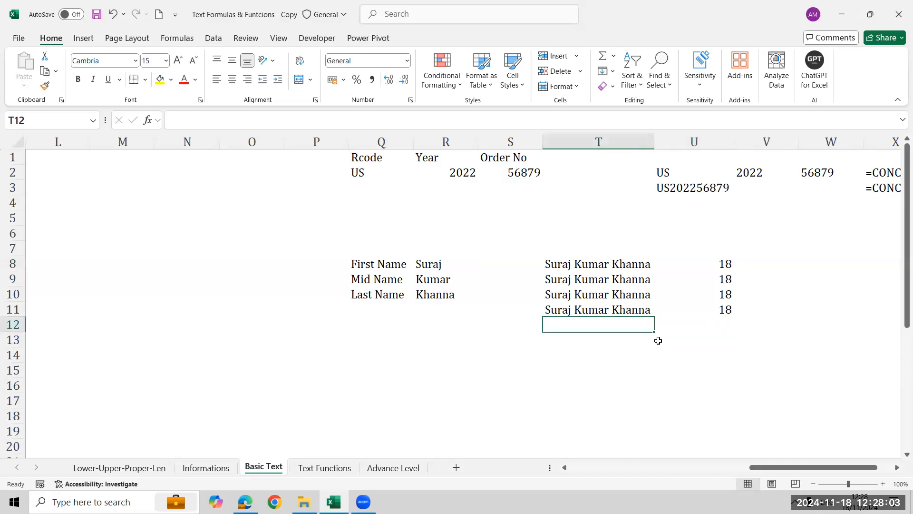
pyautogui.press('Up')
pyautogui.press('Up')
pyautogui.press('Up')
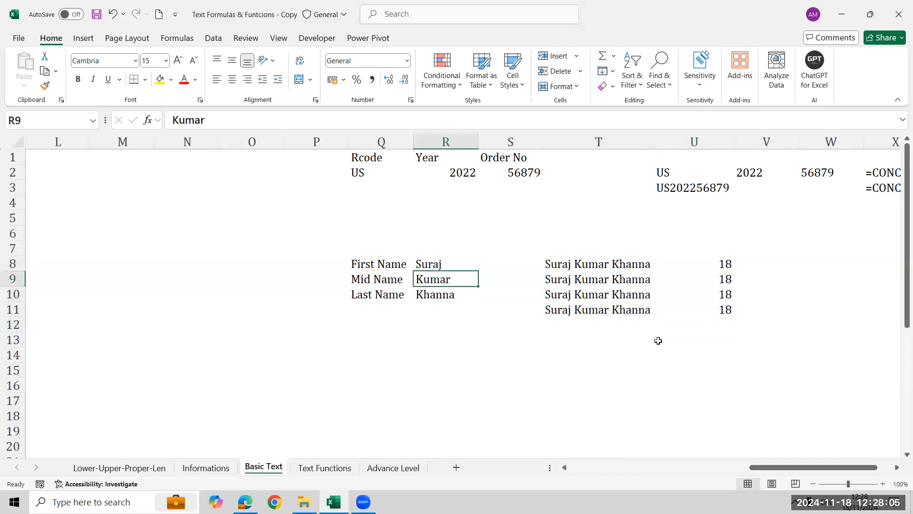
pyautogui.press('Delete')
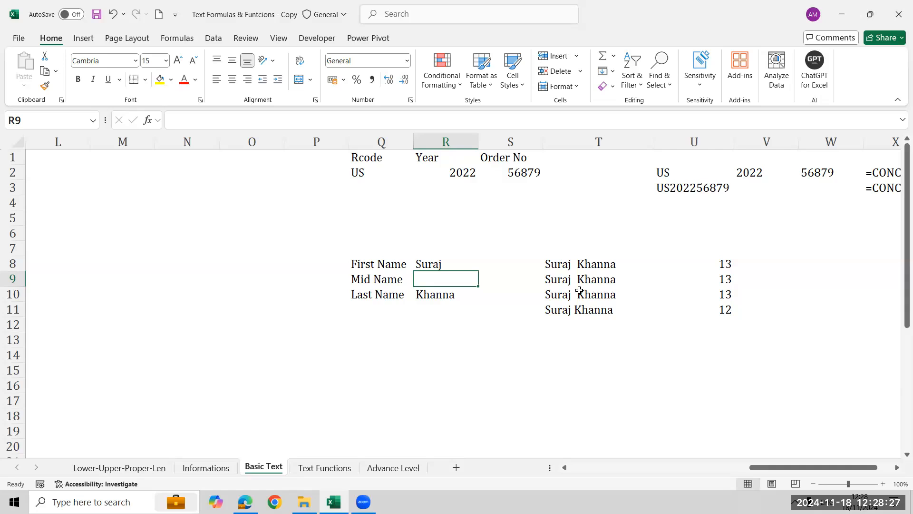
# - Compare the joined names in T8:T11 and their character counts in U8:U11
pyautogui.press('Right')
pyautogui.press('Right')
pyautogui.press('Right')
pyautogui.press('Down')
pyautogui.press('Left')
pyautogui.press('Left')
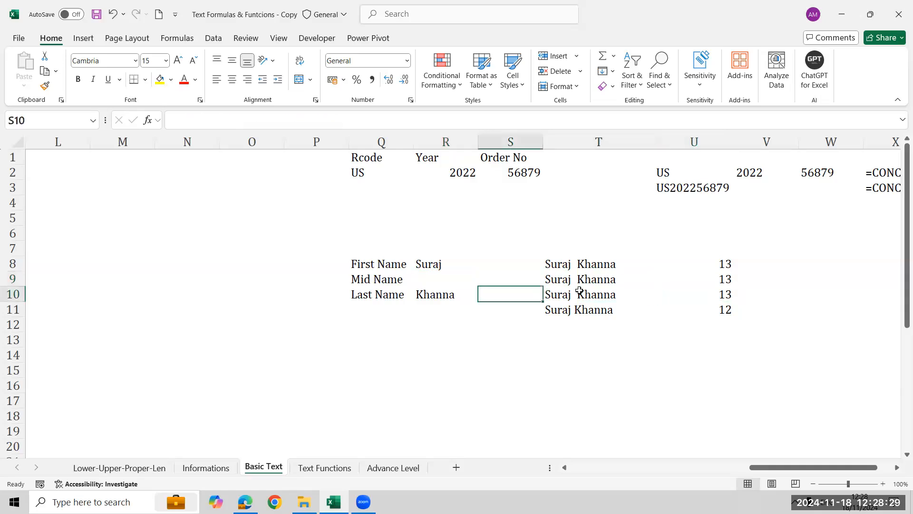
pyautogui.press('Down')
pyautogui.press('Right')
pyautogui.press('Right')
pyautogui.press('Right')
pyautogui.press('Right')
# - Enter =FORMULATEXT(T11) in V11 to show the TEXTJOIN formula beside its length
pyautogui.press('Left')
pyautogui.press('Left')
pyautogui.press('Right')
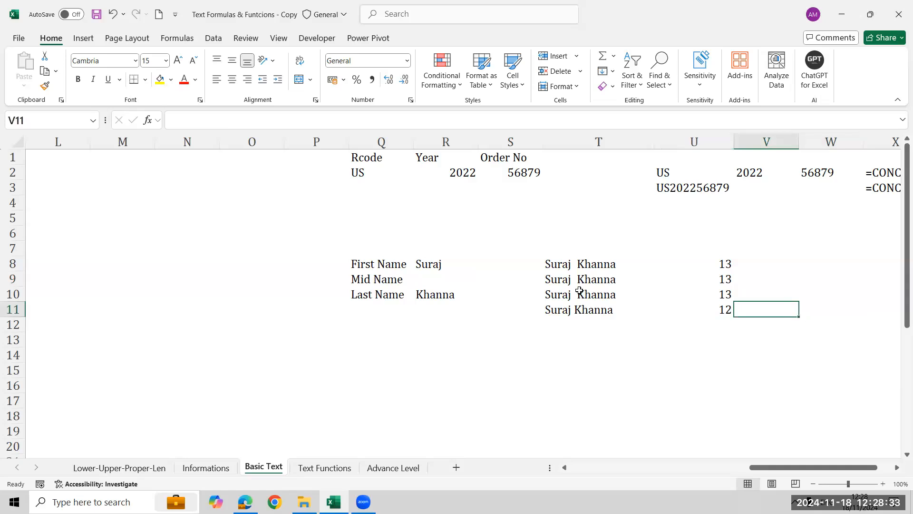
pyautogui.write('=form')
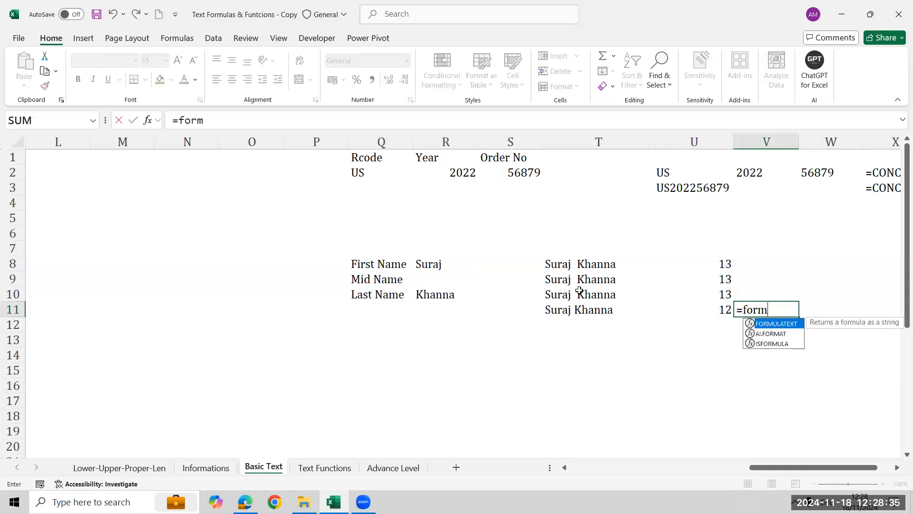
pyautogui.press('Tab')
pyautogui.press('Left')
pyautogui.press('Left')
pyautogui.hotkey('ctrl', 'Return')
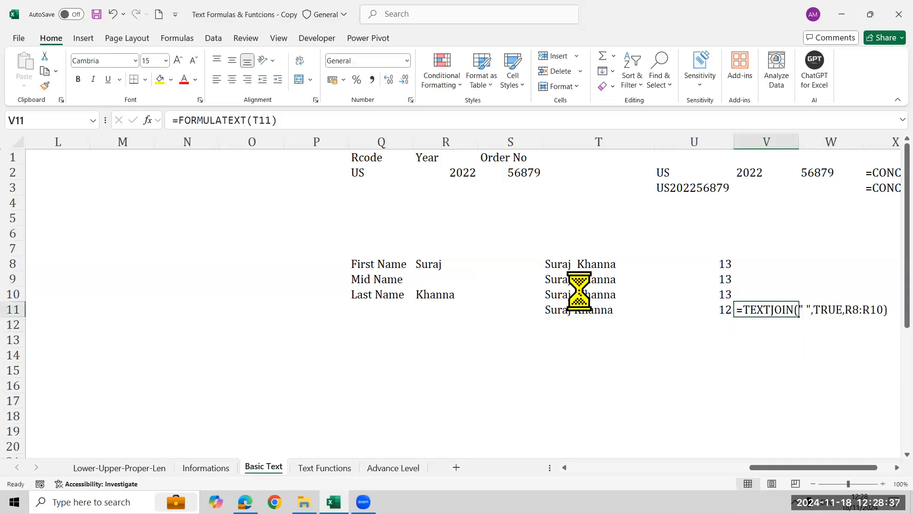
# - Try to transfer the formula text from V11 to V8 beside the first joined name
pyautogui.hotkey('ctrl', 'c')
pyautogui.press('Up')
pyautogui.press('Up')
pyautogui.press('Up')
pyautogui.press('Return')
pyautogui.hotkey('shift', 'Down')
pyautogui.hotkey('shift', 'Down')
pyautogui.press('Up')
pyautogui.press('Down')
# - Enter =FORMULATEXT(T8) in V8 to show the CONCATENATE formula beside its length
pyautogui.write('=fo')
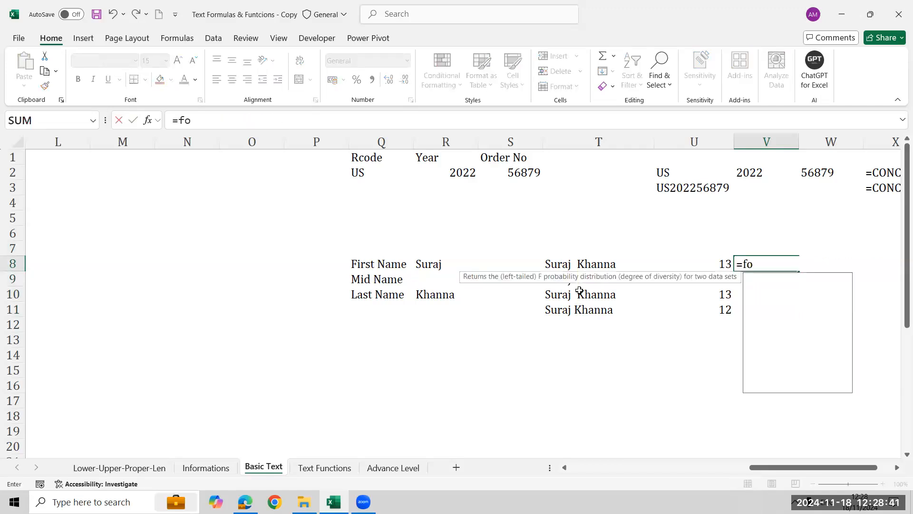
pyautogui.press('Tab')
pyautogui.press('Left')
pyautogui.press('Left')
pyautogui.press('Left')
pyautogui.press('Right')
pyautogui.press('Return')
# - Fill the FORMULATEXT formula from V8 down through V11
pyautogui.press('Up')
pyautogui.hotkey('shift', 'Down')
pyautogui.hotkey('shift', 'Down')
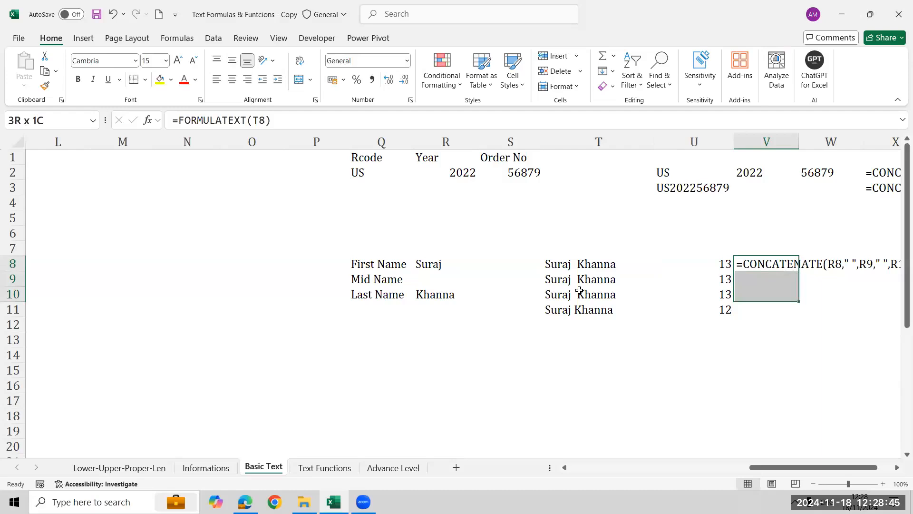
pyautogui.hotkey('ctrl', 'd')
pyautogui.press('Down')
pyautogui.press('Down')
pyautogui.press('Down')
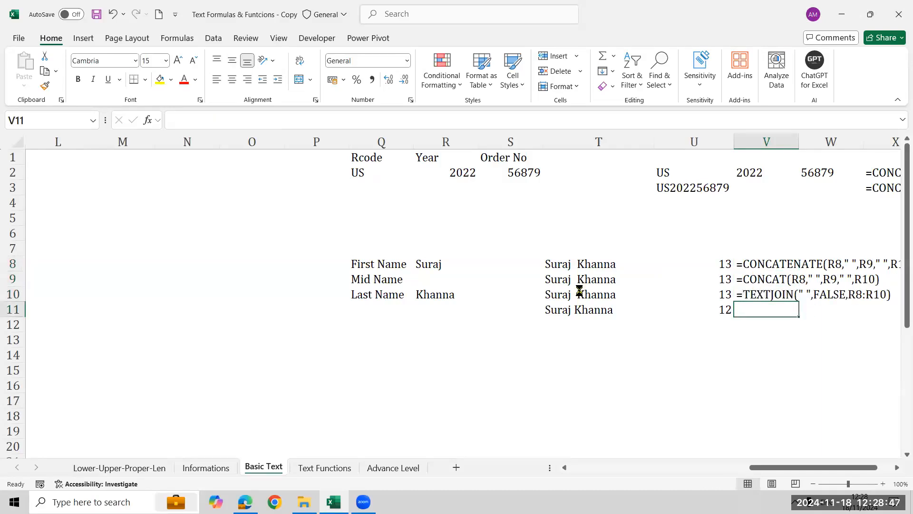
pyautogui.hotkey('ctrl', 'd')
pyautogui.press('Down')
# - Examine the formula texts in V8:V11, comparing the two TEXTJOIN versions in V10 and V11
pyautogui.press('Right')
pyautogui.press('Right')
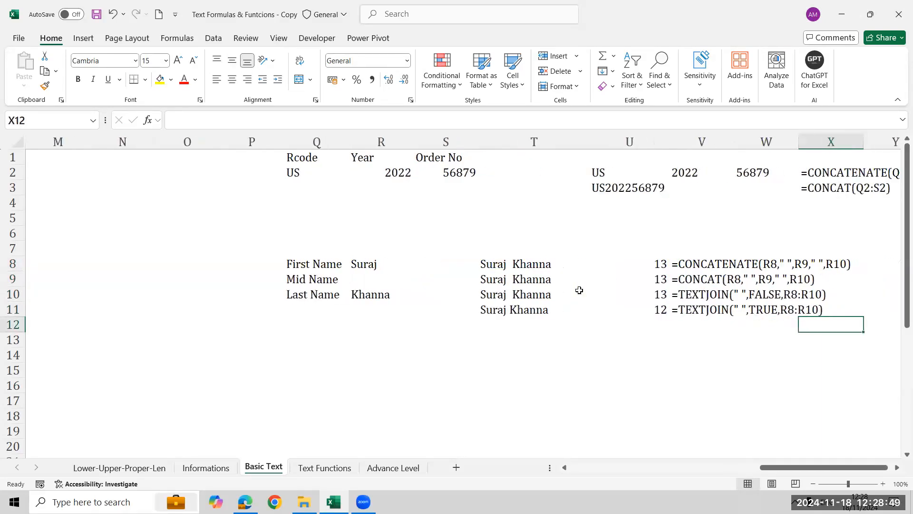
pyautogui.press('Right')
pyautogui.press('Left')
pyautogui.press('Left')
pyautogui.press('Left')
pyautogui.press('Up')
pyautogui.press('Up')
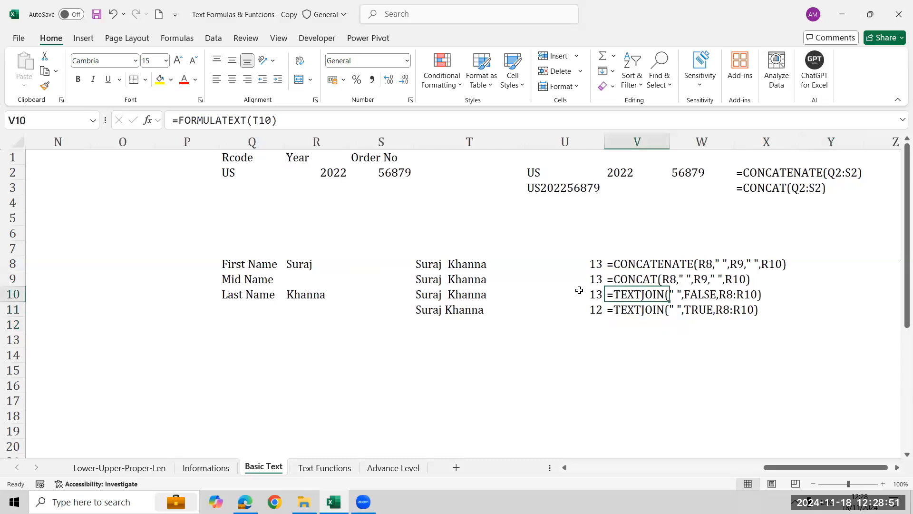
pyautogui.hotkey('shift', 'Up')
pyautogui.hotkey('shift', 'Up')
pyautogui.press('Down')
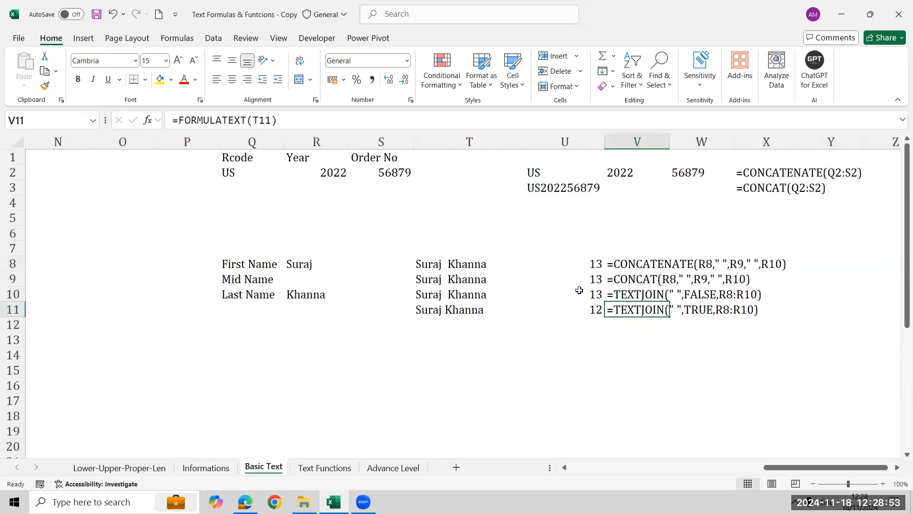
pyautogui.hotkey('shift', 'Right')
pyautogui.hotkey('shift', 'Right')
pyautogui.hotkey('shift', 'Right')
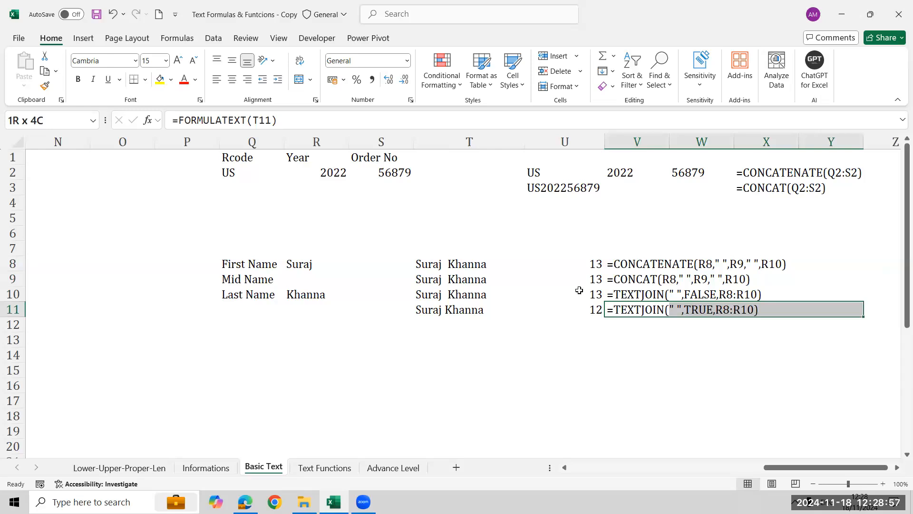
pyautogui.press('Left')
pyautogui.press('Left')
pyautogui.press('Left')
pyautogui.press('Down')
pyautogui.press('Down')
pyautogui.press('Right')
pyautogui.write('=te')
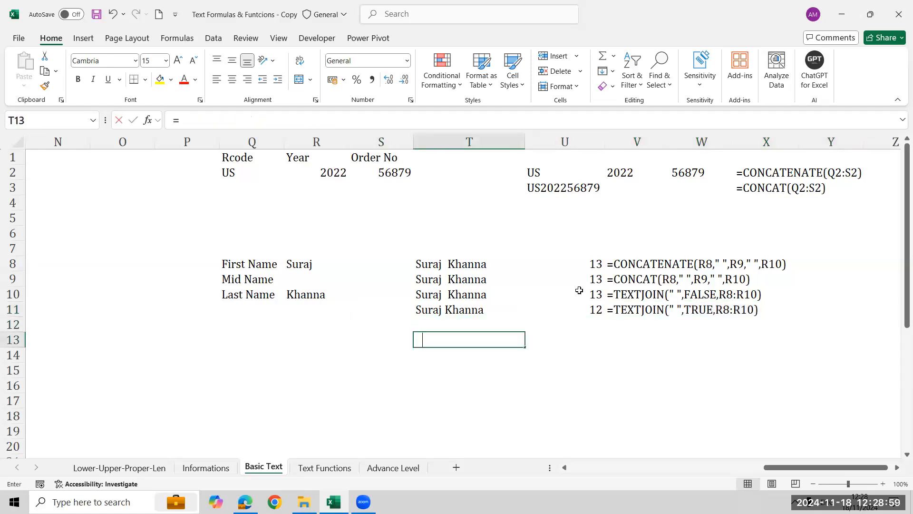
pyautogui.press('Down')
pyautogui.press('Down')
pyautogui.press('Down')
pyautogui.press('Tab')
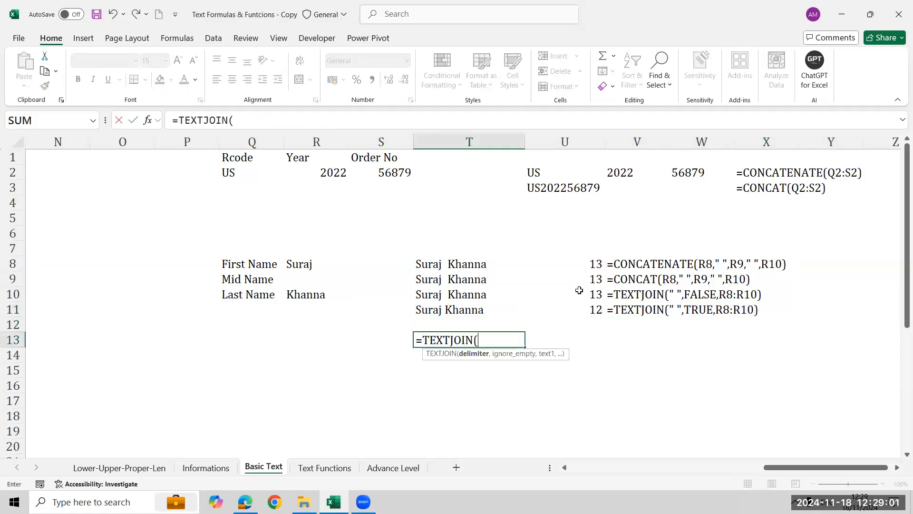
pyautogui.write('" ",')
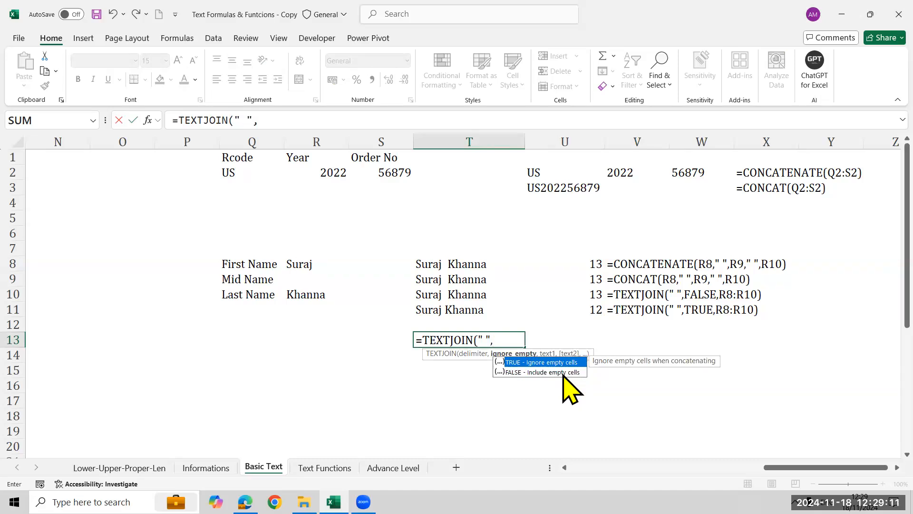
pyautogui.press('Tab')
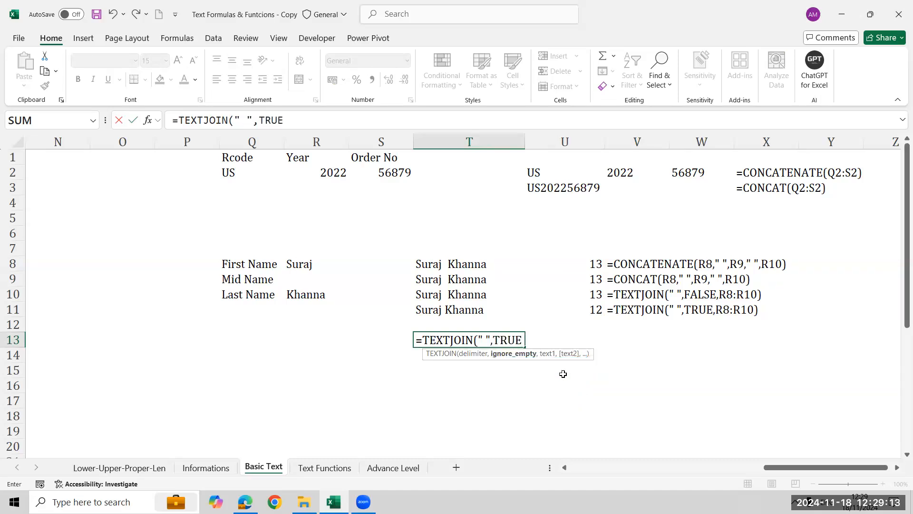
pyautogui.press('Escape')
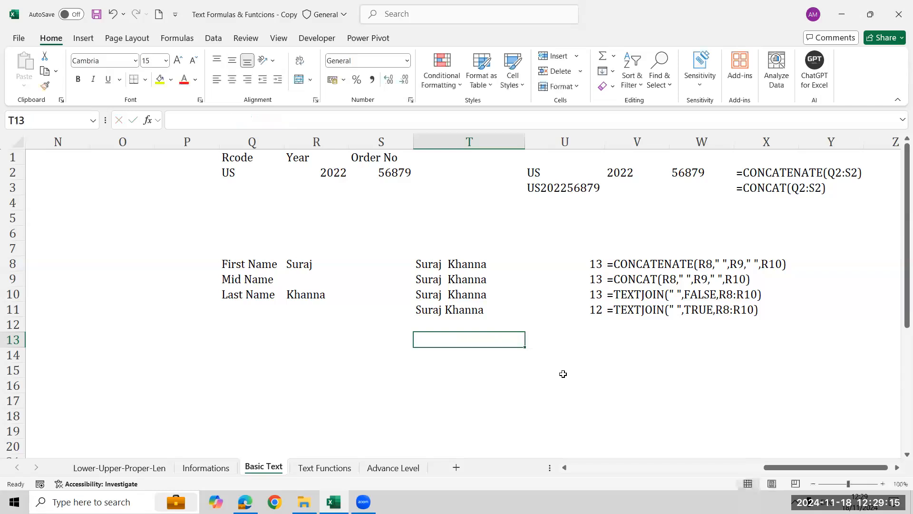
# - Enter the middle name in R9 to refill the empty cell
pyautogui.press('Left')
pyautogui.press('Left')
pyautogui.press('Up')
pyautogui.press('Up')
pyautogui.press('Up')
pyautogui.press('Up')
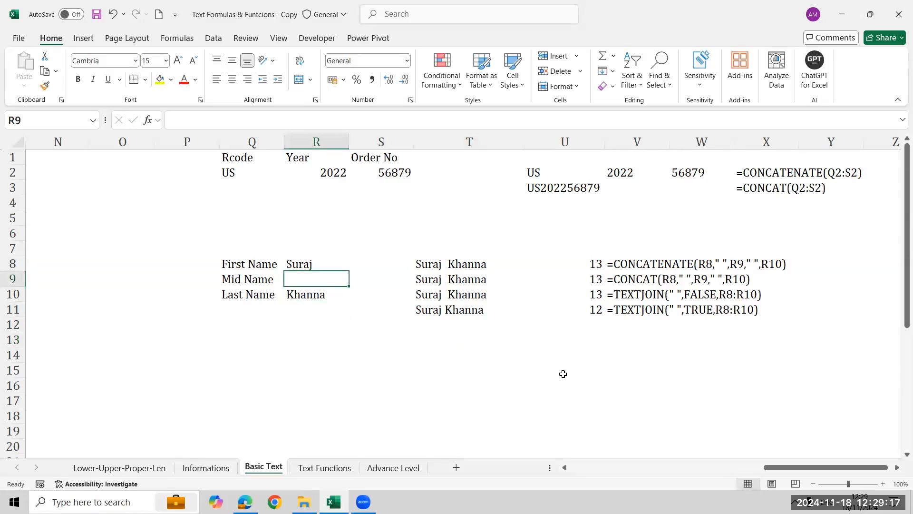
pyautogui.write('Kumar')
pyautogui.press('Return')
pyautogui.press('Right')
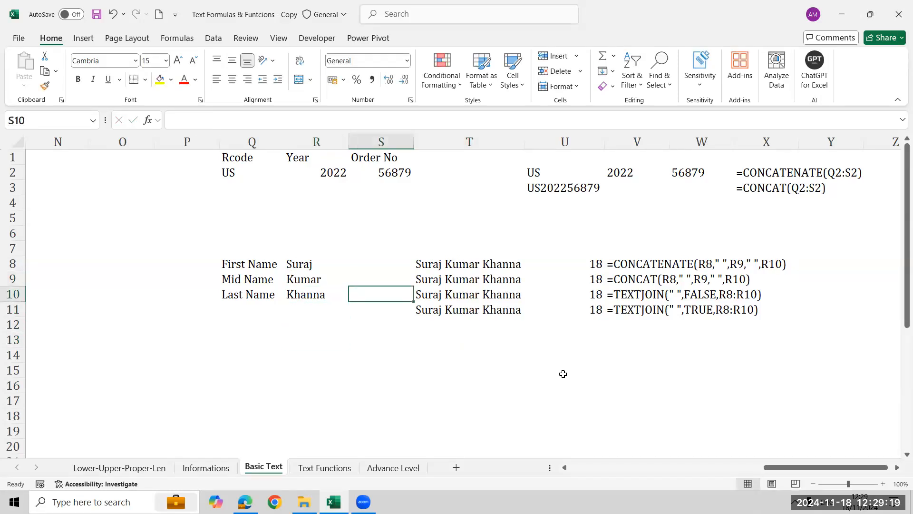
# - Color the formula texts in V8:V11 with a red font
pyautogui.press('Right')
pyautogui.press('Right')
pyautogui.press('Left')
pyautogui.press('Left')
pyautogui.press('Right')
pyautogui.press('Right')
pyautogui.press('Right')
pyautogui.press('Up')
pyautogui.press('Up')
pyautogui.press('Up')
pyautogui.press('Down')
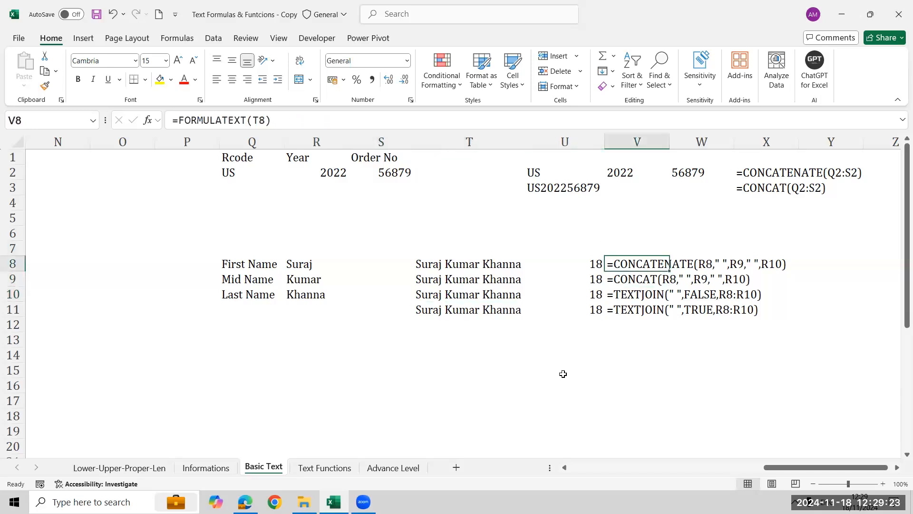
pyautogui.hotkey('shift', 'Down')
pyautogui.hotkey('shift', 'Down')
pyautogui.hotkey('shift', 'Down')
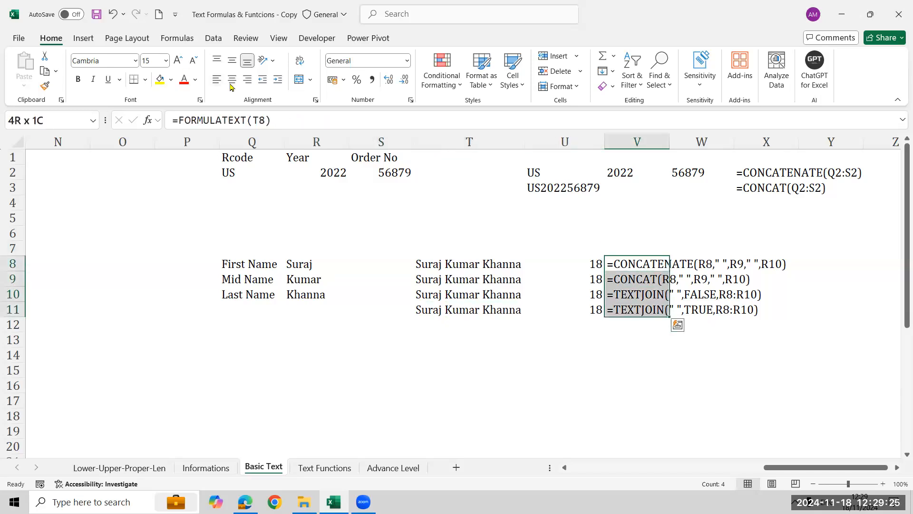
pyautogui.click(185, 82)
pyautogui.press('Down')
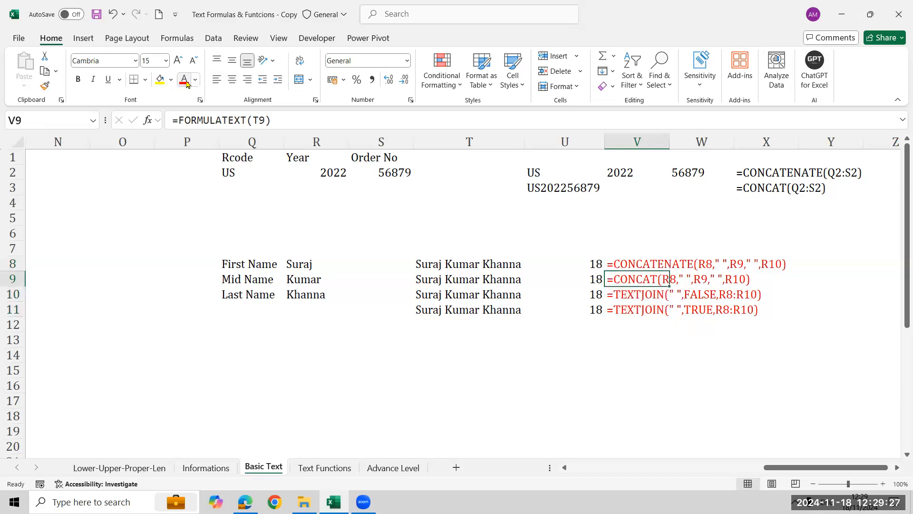
pyautogui.press('Down')
pyautogui.press('Down')
pyautogui.press('Down')
pyautogui.press('Down')
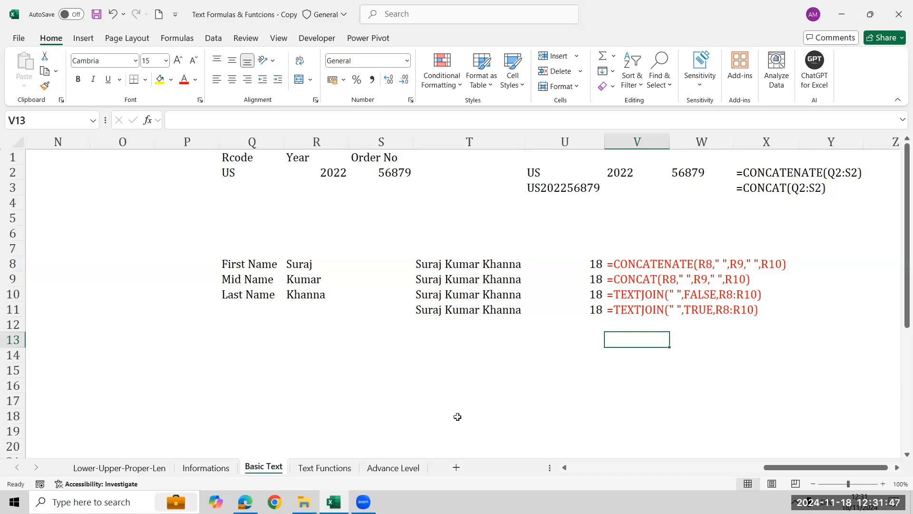
# - Open the Text Functions sheet
pyautogui.hotkey('ctrl', 'n')
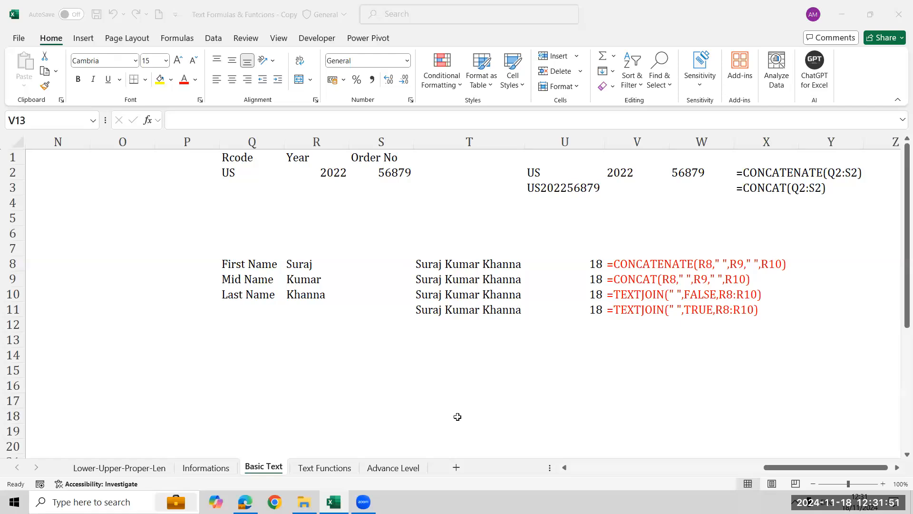
pyautogui.click(488, 353)
pyautogui.click(325, 468)
pyautogui.click(324, 469)
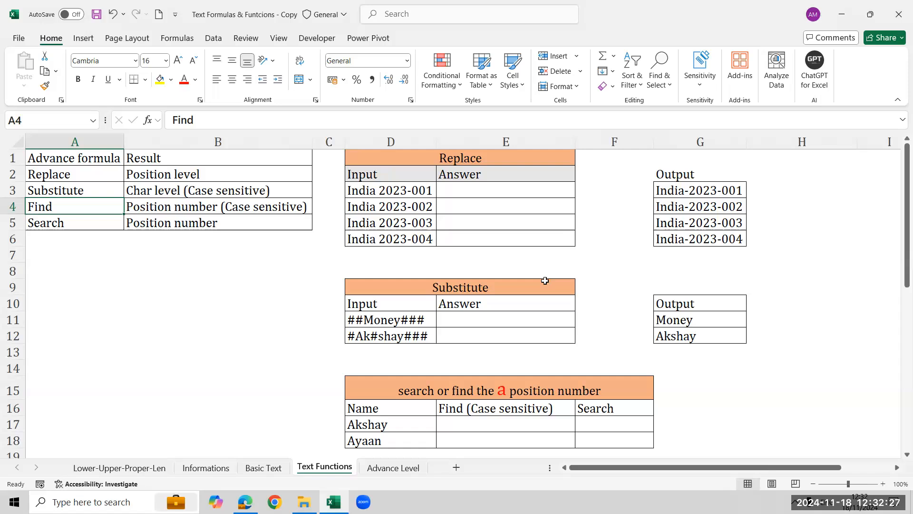
# - Compare the Replace input in D3 with the expected output in G3, marking the space and the hyphen
pyautogui.click(547, 203)
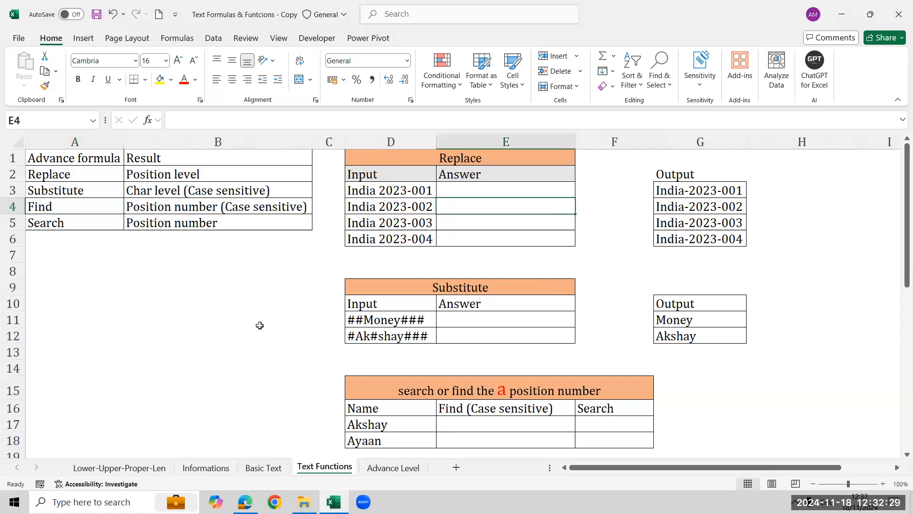
pyautogui.click(176, 178)
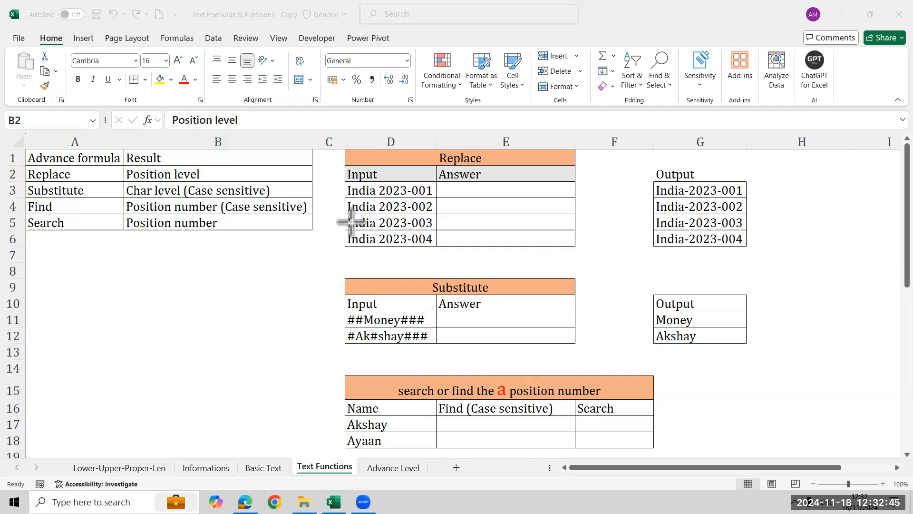
pyautogui.moveTo(352, 199); pyautogui.dragTo(434, 198)
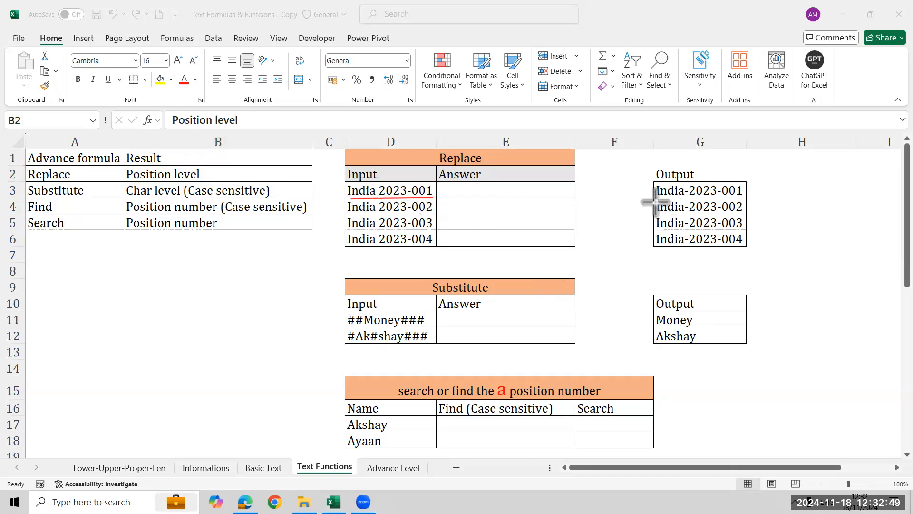
pyautogui.moveTo(658, 198); pyautogui.dragTo(721, 198)
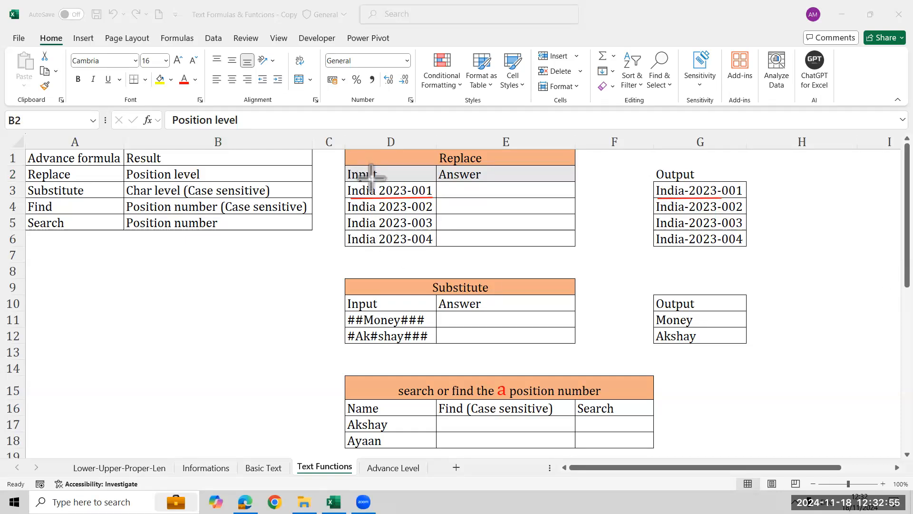
pyautogui.moveTo(369, 180); pyautogui.dragTo(377, 191)
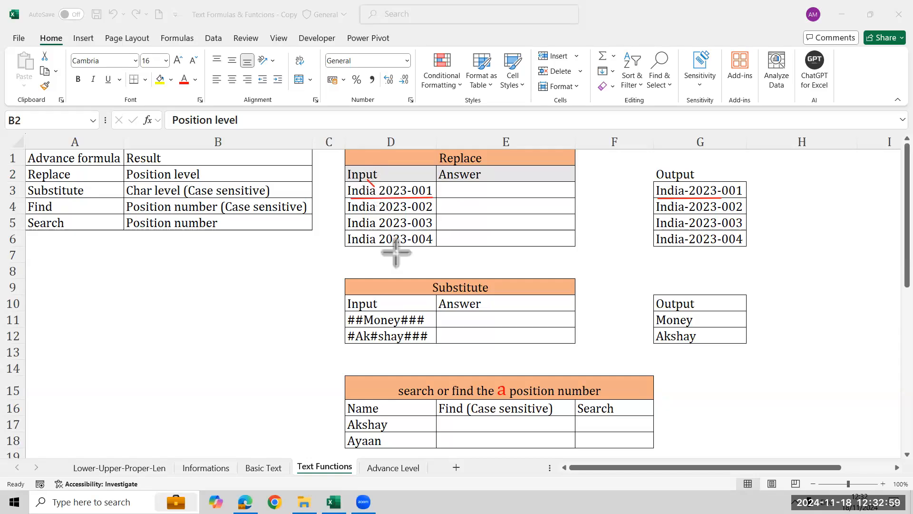
pyautogui.moveTo(699, 172); pyautogui.dragTo(686, 190)
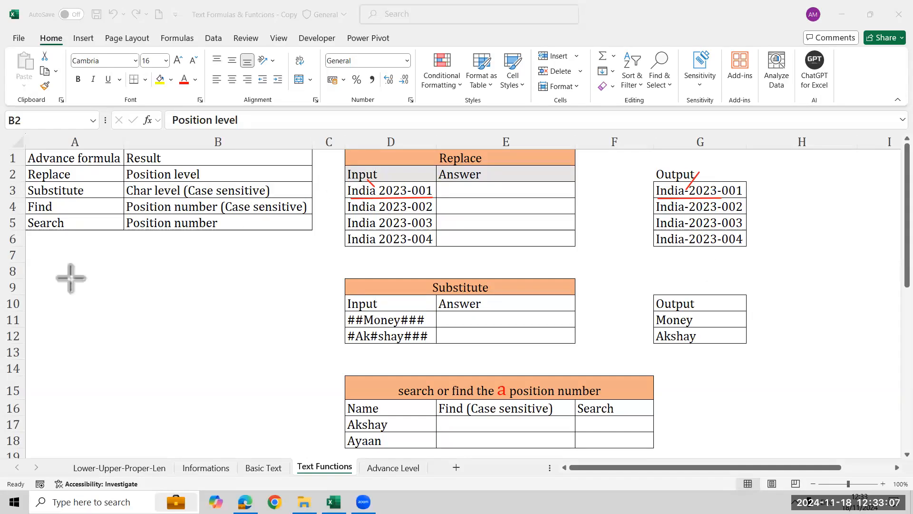
# - Enter =REPLACE(D3,6,1,"-") in E3 to swap the space after India for a hyphen
pyautogui.click(460, 195)
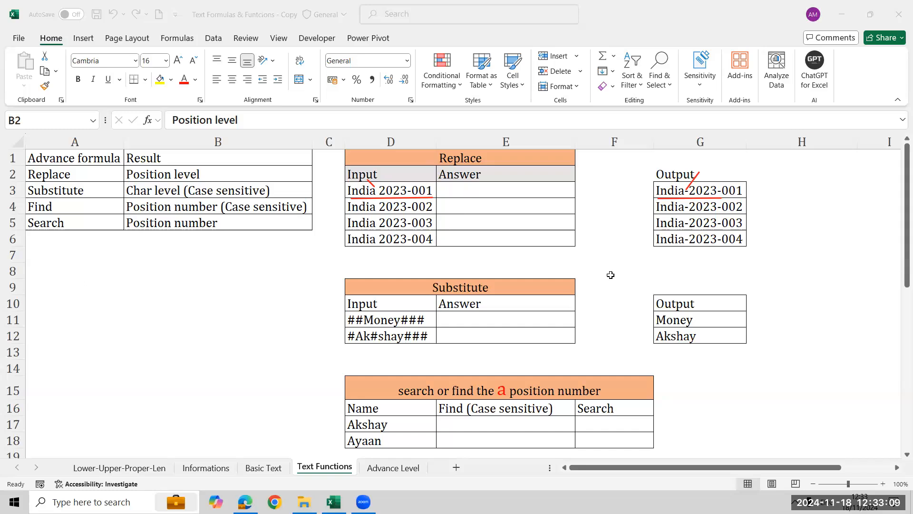
pyautogui.write('=re')
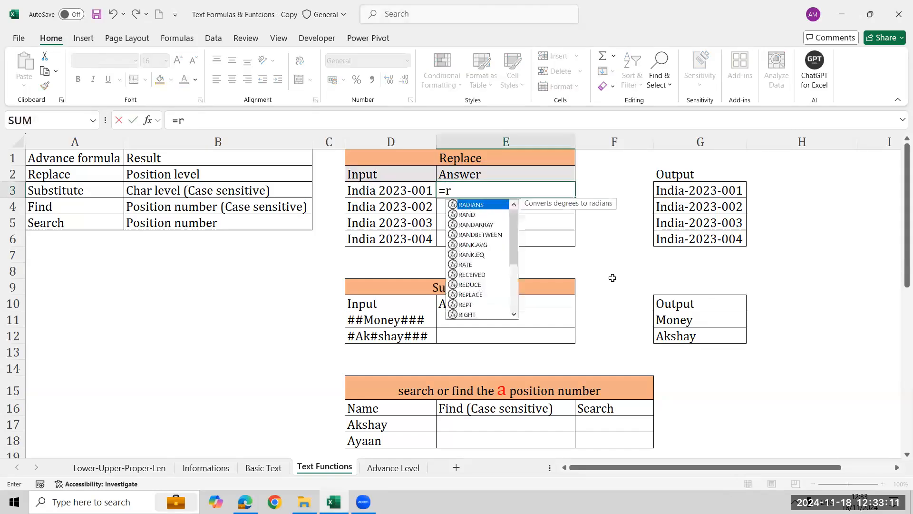
pyautogui.press('Down')
pyautogui.press('Down')
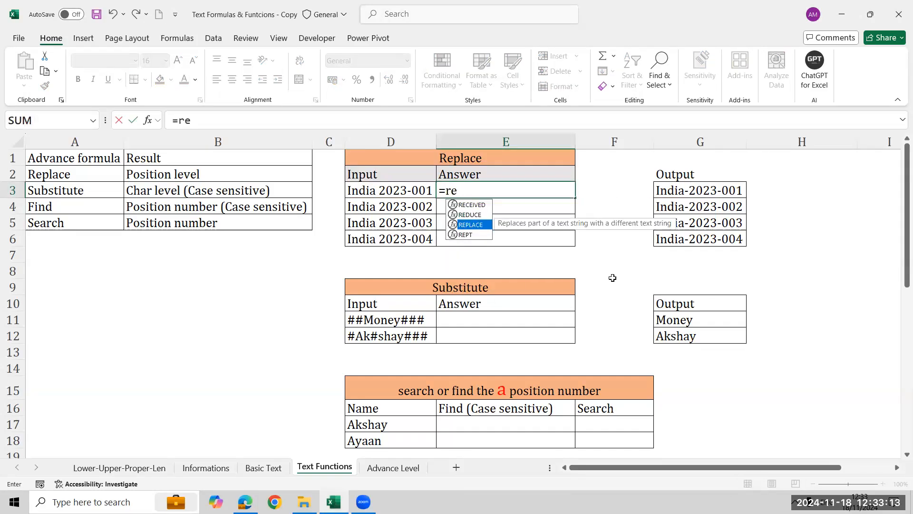
pyautogui.press('Tab')
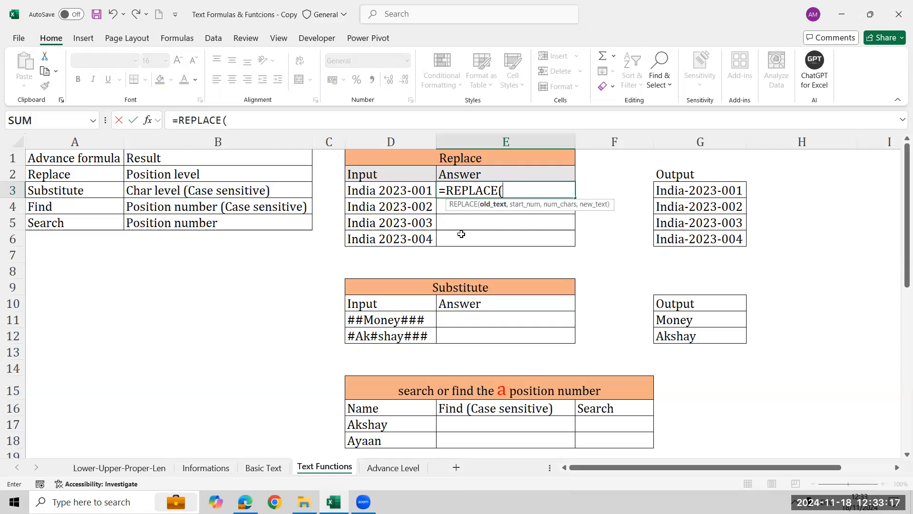
pyautogui.press('Left')
pyautogui.write(',')
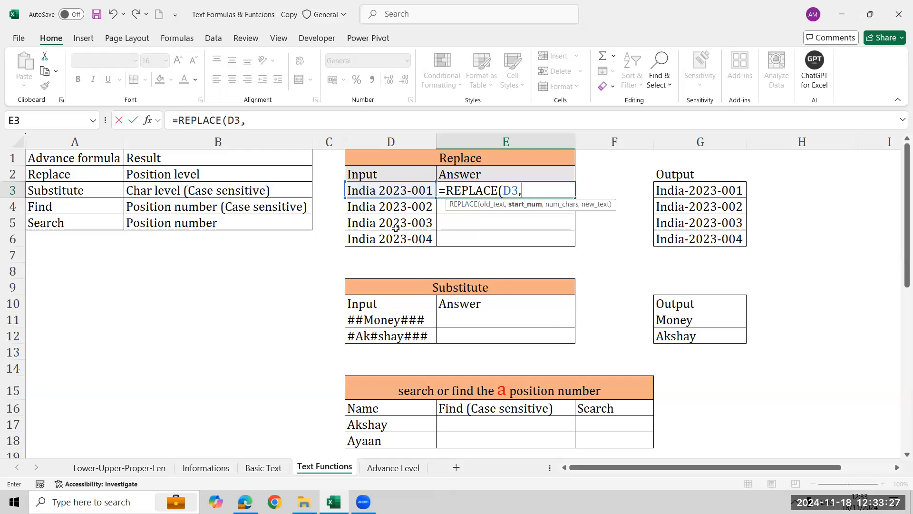
pyautogui.write('6,')
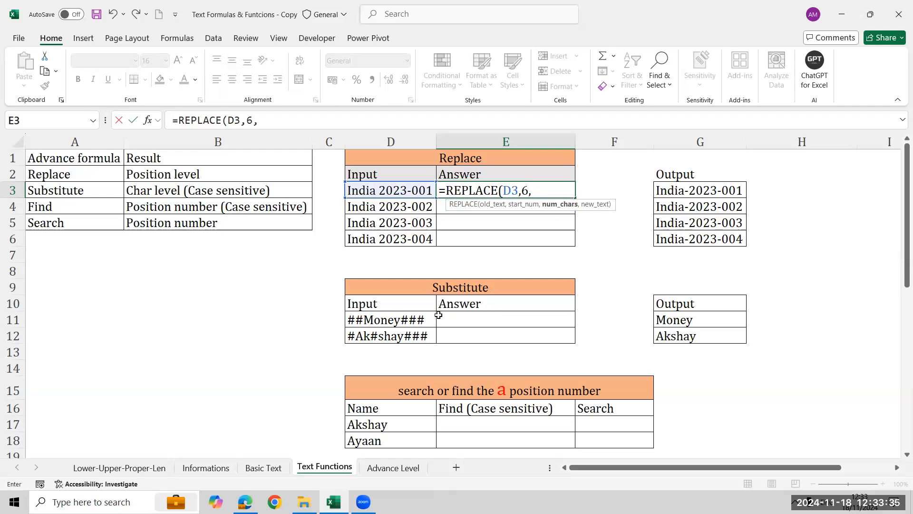
pyautogui.write('1,"-")')
pyautogui.press('Return')
# - Fill the REPLACE formula from E3 down through E6
pyautogui.press('Up')
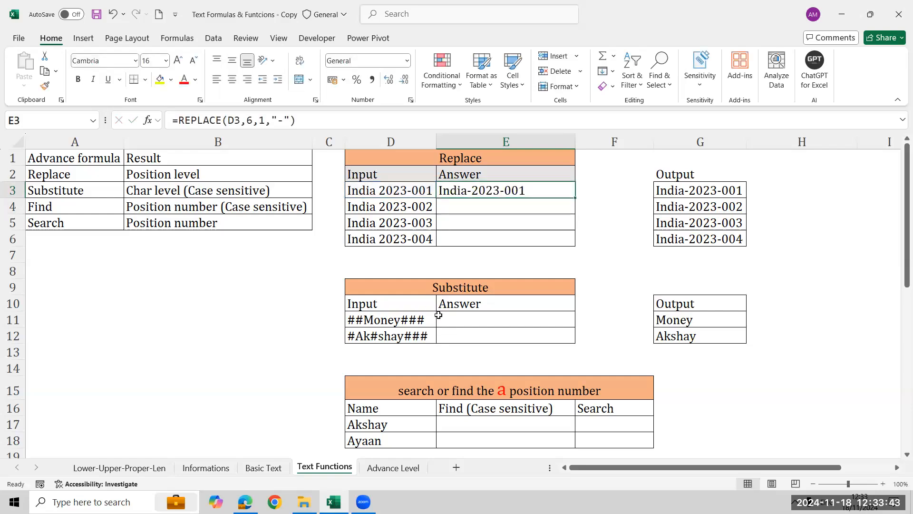
pyautogui.hotkey('shift', 'Down')
pyautogui.hotkey('shift', 'Down')
pyautogui.hotkey('shift', 'Down')
pyautogui.hotkey('shift', 'Down')
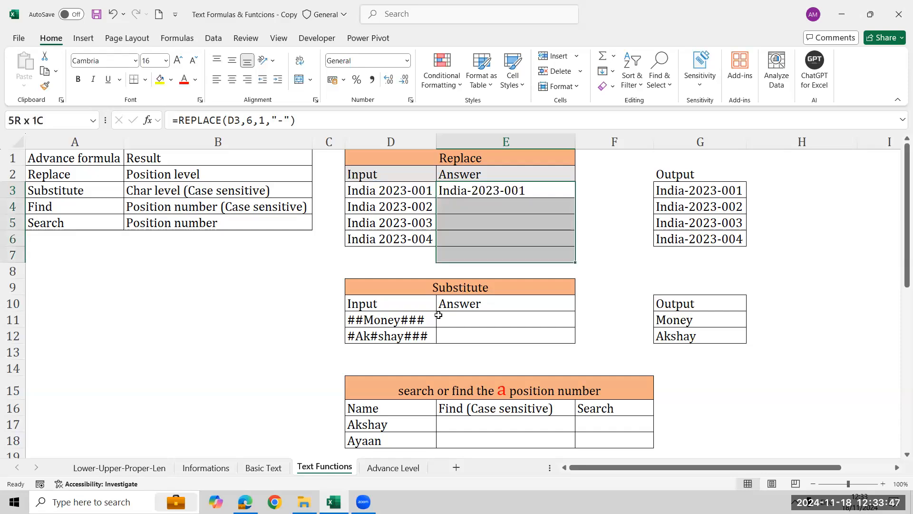
pyautogui.hotkey('shift', 'Up')
pyautogui.hotkey('ctrl', 'd')
pyautogui.press('Down')
pyautogui.press('Down')
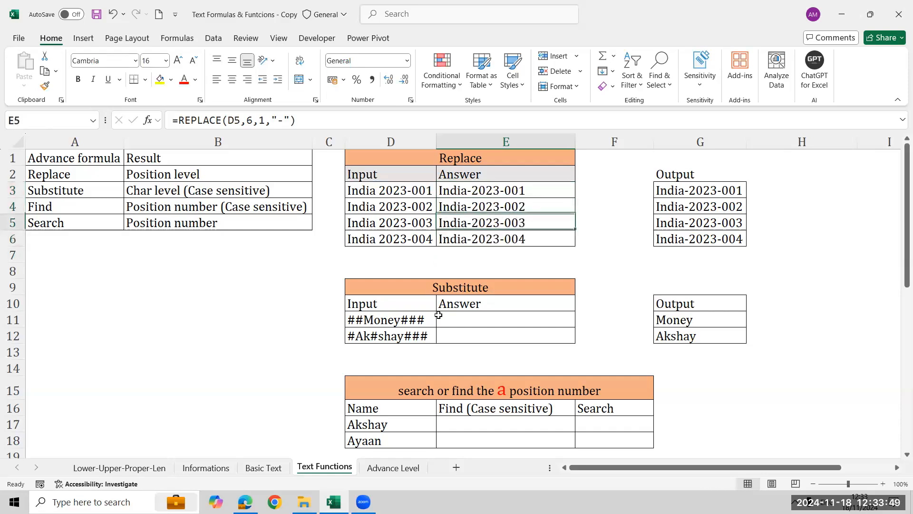
# - Enter =FORMULATEXT(E3) in E7 to show the REPLACE formula used, and colour its text red
pyautogui.press('Down')
pyautogui.press('Down')
pyautogui.press('Down')
pyautogui.press('Up')
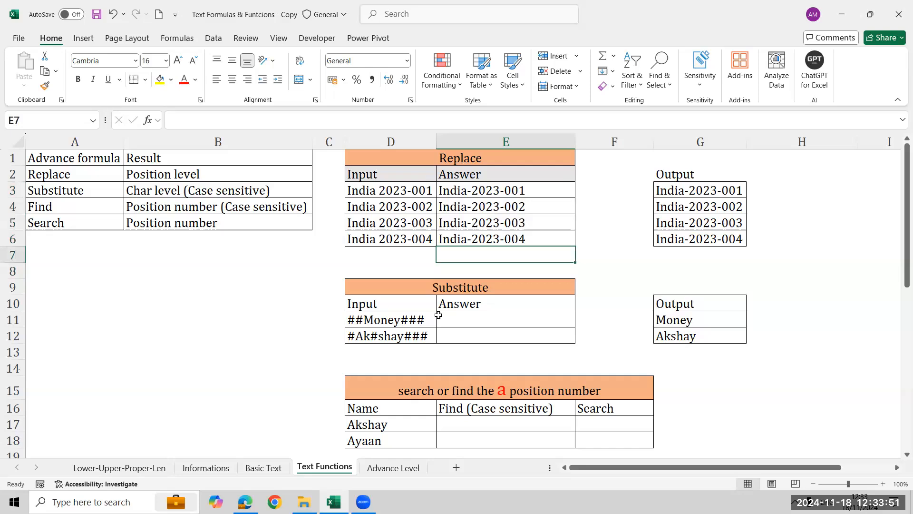
pyautogui.write('=form')
pyautogui.press('Tab')
pyautogui.press('Up')
pyautogui.press('Up')
pyautogui.press('Up')
pyautogui.press('Up')
pyautogui.press('Return')
pyautogui.press('Up')
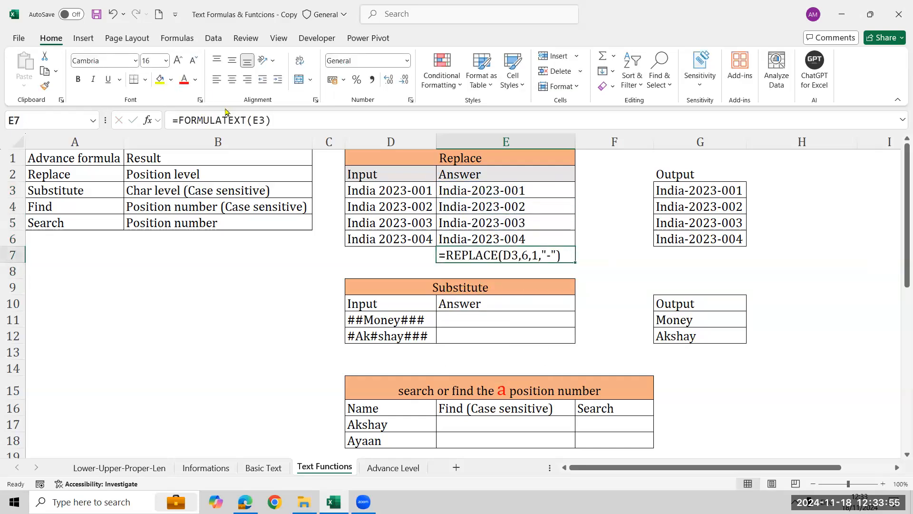
pyautogui.click(184, 79)
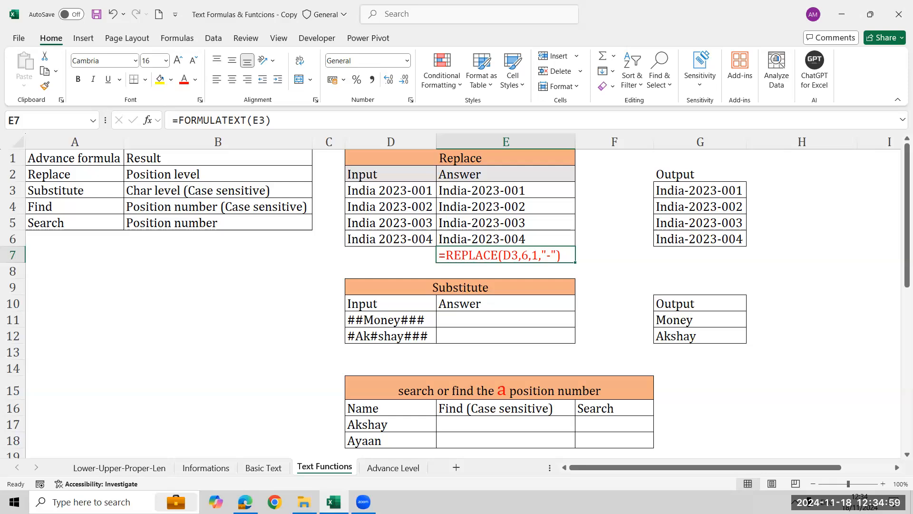
pyautogui.click(462, 268)
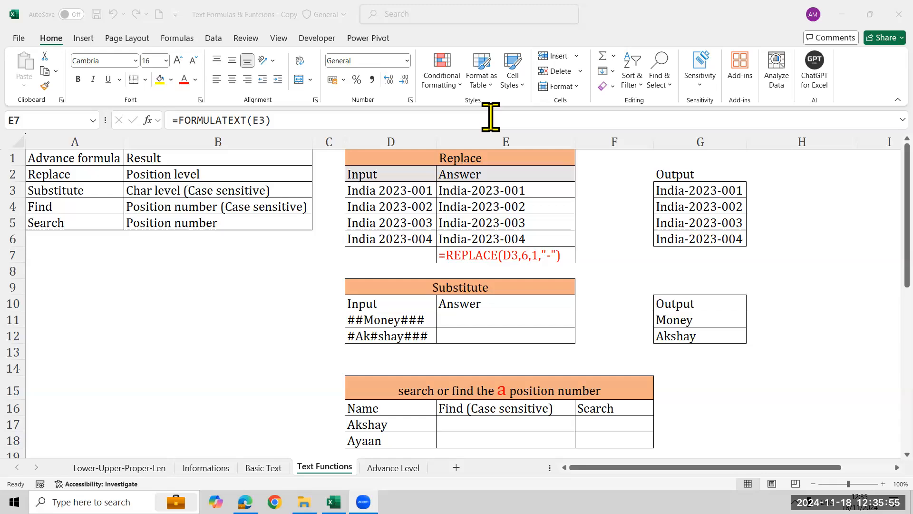
# - Enter a sample first name beginning with a capital A and a lowercase a in cell B8
pyautogui.click(188, 279)
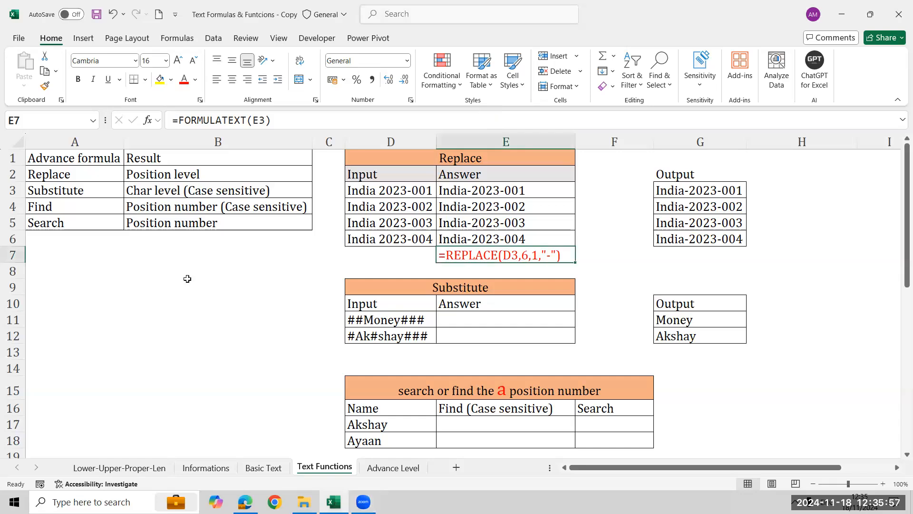
pyautogui.press('Left')
pyautogui.press('Left')
pyautogui.press('Left')
pyautogui.press('Left')
pyautogui.press('Right')
pyautogui.press('Down')
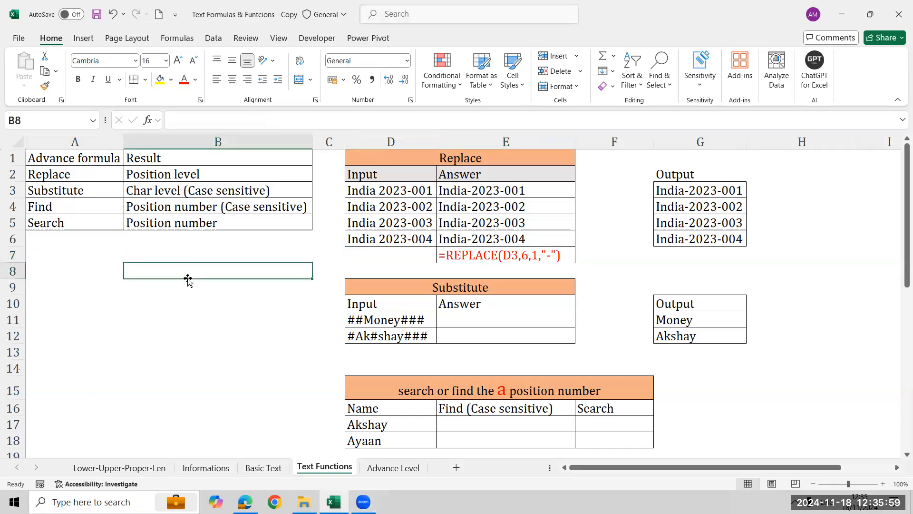
pyautogui.press('Left')
pyautogui.click(188, 278)
pyautogui.write('Aks')
pyautogui.press('BackSpace')
pyautogui.press('BackSpace')
pyautogui.write('aksa')
pyautogui.press('BackSpace')
pyautogui.press('BackSpace')
pyautogui.write('ash')
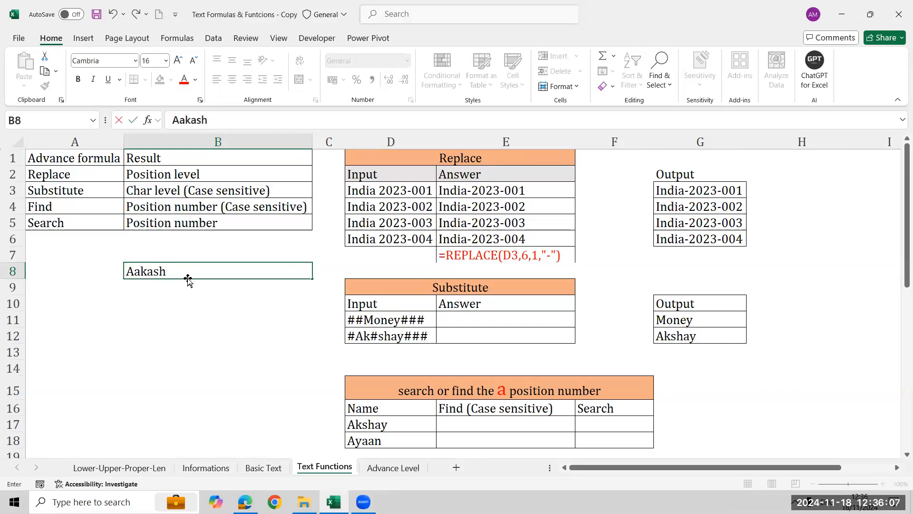
pyautogui.press('Return')
pyautogui.press('Up')
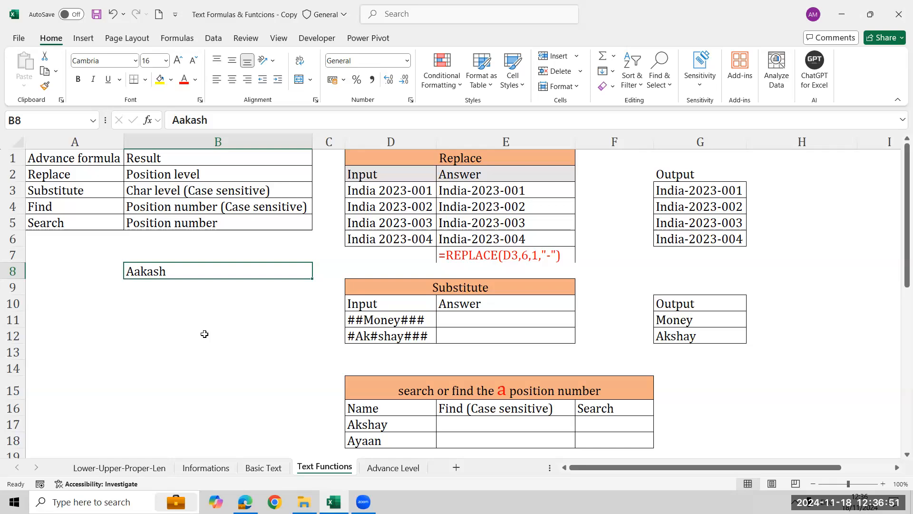
# - Replace every "a" on the sheet with nothing using Find and Replace, and undo the replacement
pyautogui.hotkey('ctrl', 'h')
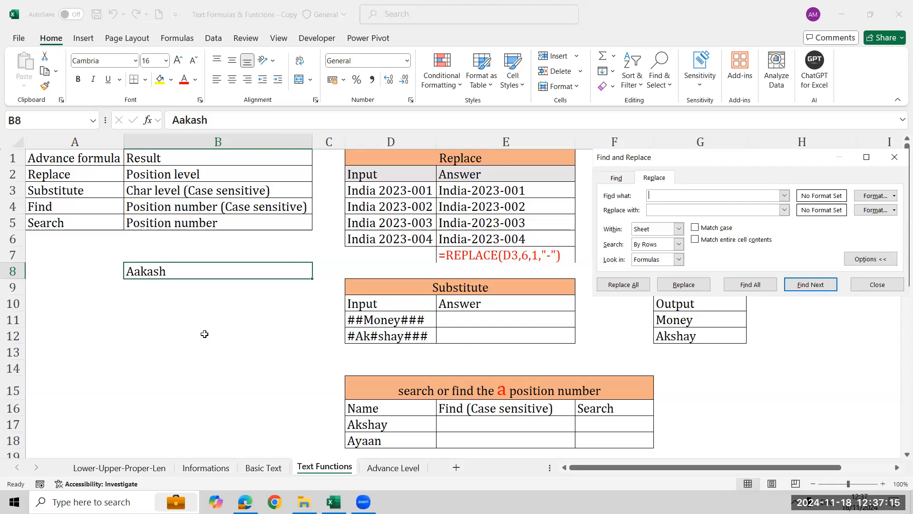
pyautogui.write('a')
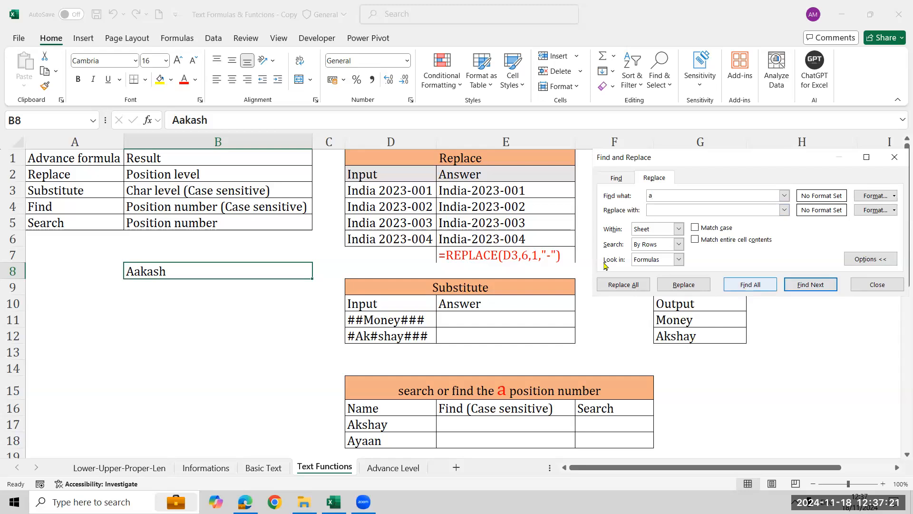
pyautogui.click(618, 286)
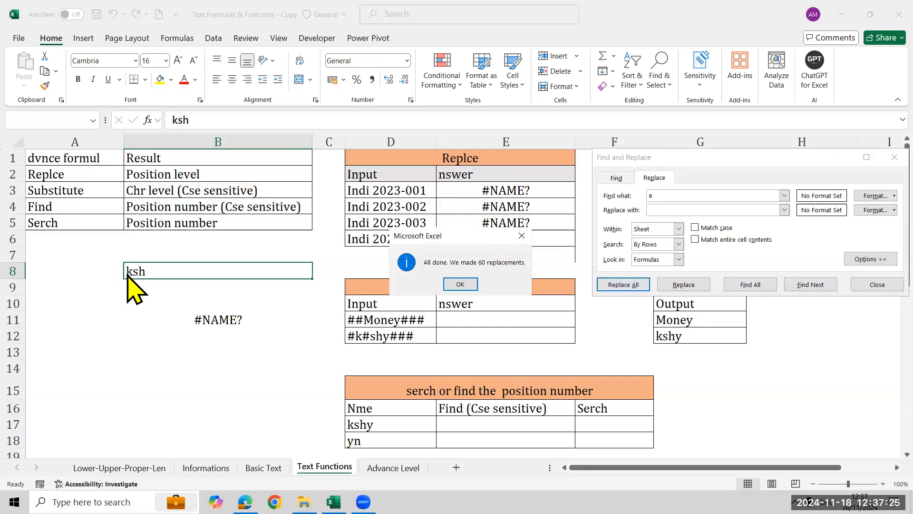
pyautogui.click(460, 284)
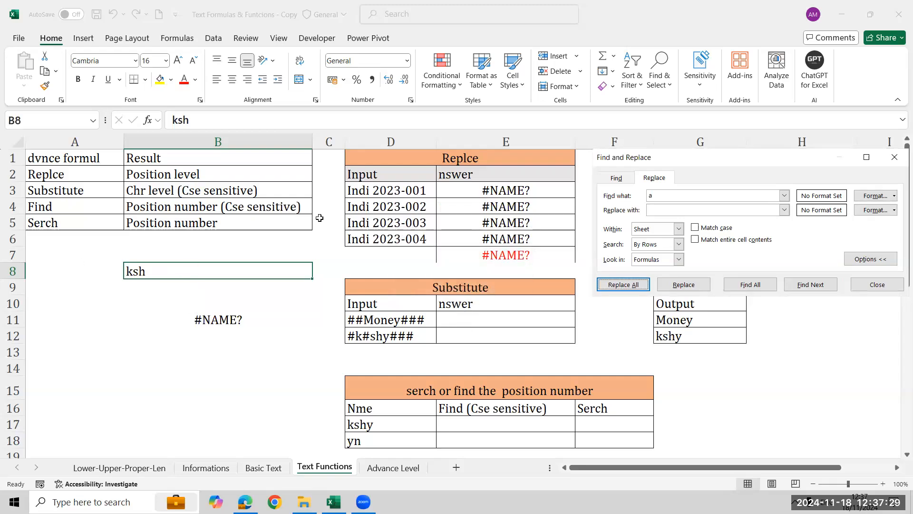
pyautogui.click(276, 356)
pyautogui.hotkey('ctrl', 'z')
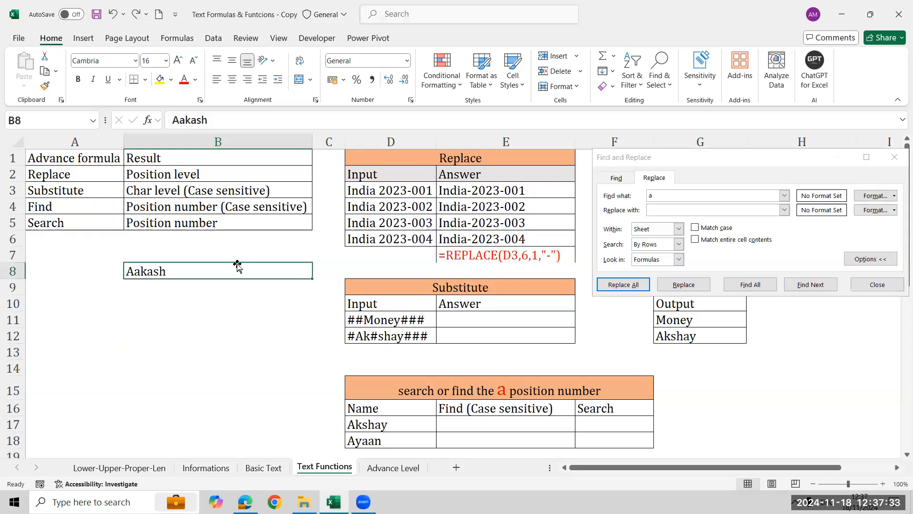
# - Replace "a" with nothing in cell B8 only, undo it, and close Find and Replace
pyautogui.click(676, 285)
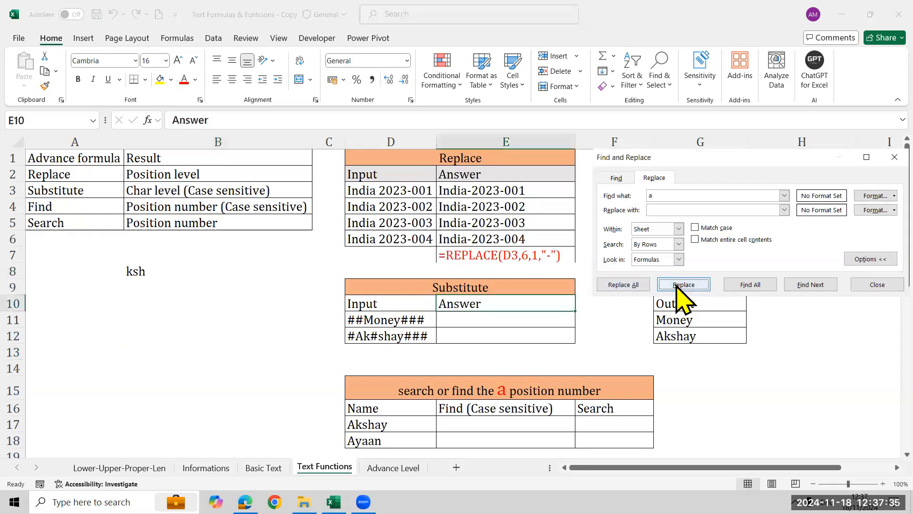
pyautogui.click(152, 275)
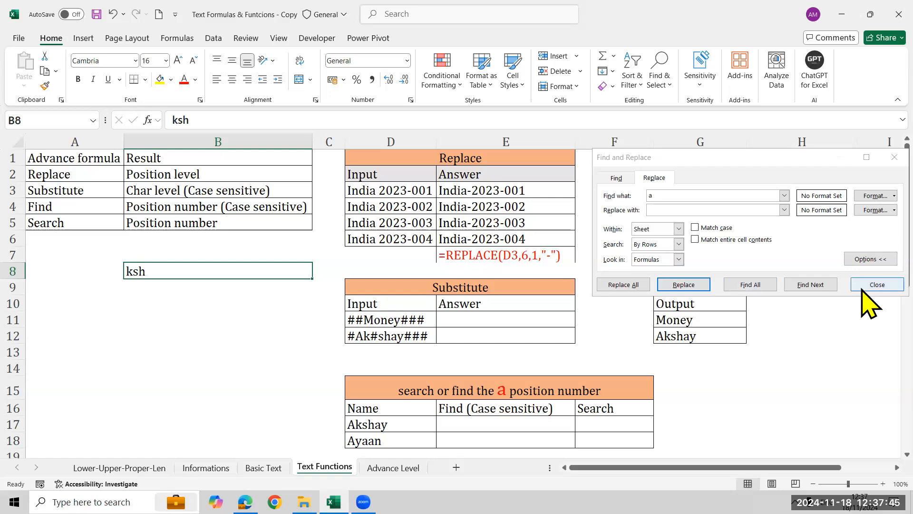
pyautogui.hotkey('ctrl', 'z')
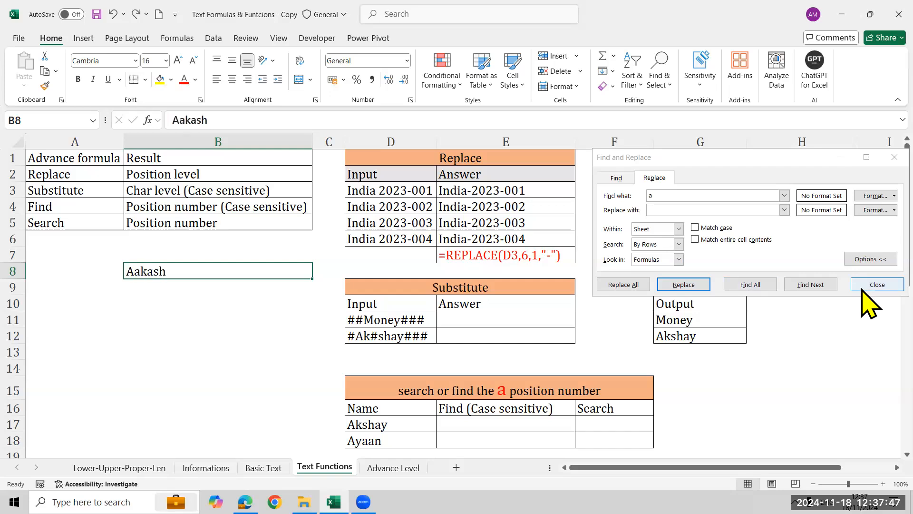
pyautogui.click(862, 290)
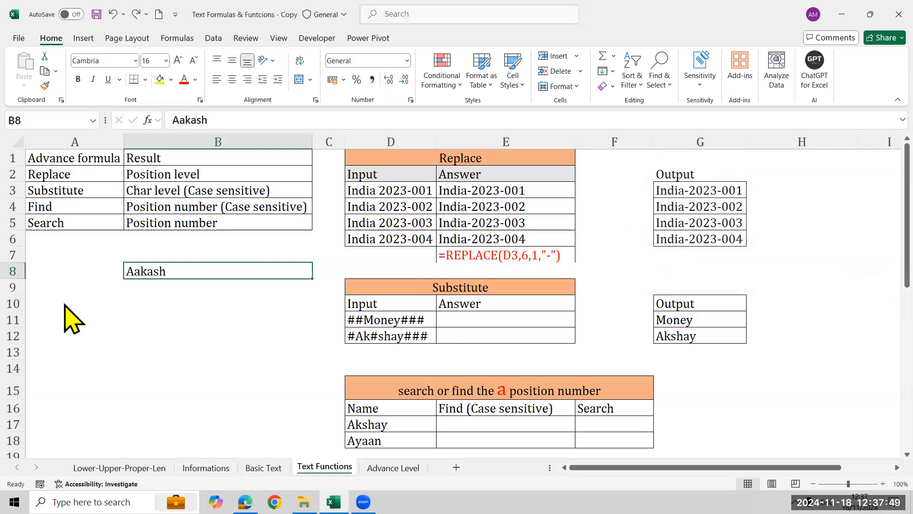
# - Enter =REPLACE(B8,1,1,"") in B10 to remove only the first character of the sample name
pyautogui.click(127, 298)
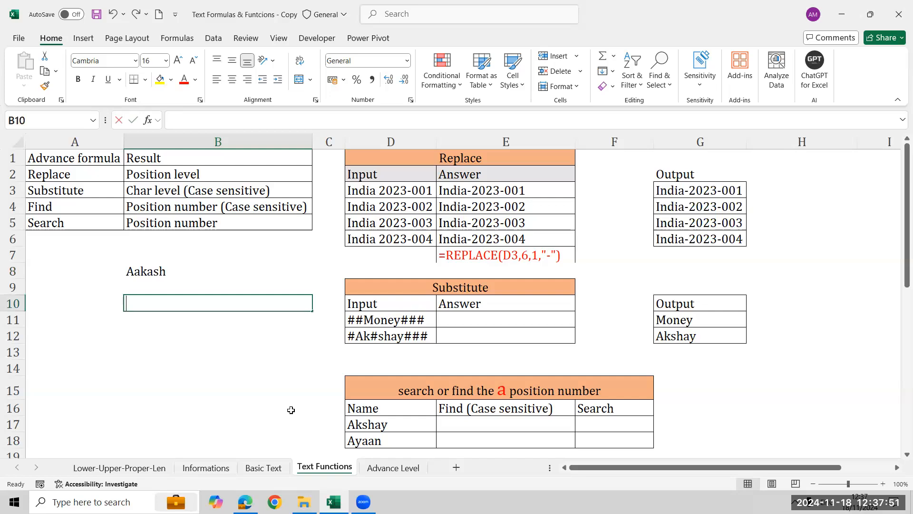
pyautogui.write('=rep')
pyautogui.press('Tab')
pyautogui.press('Up')
pyautogui.press('Up')
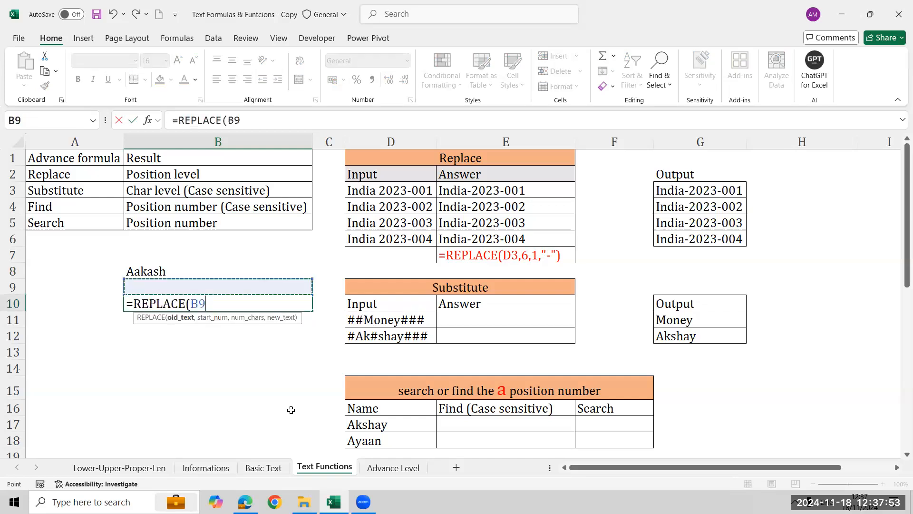
pyautogui.write(',')
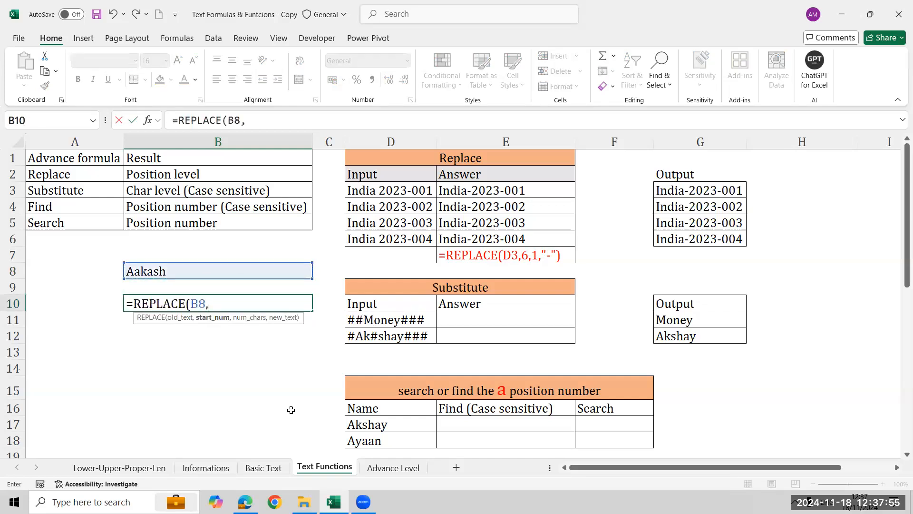
pyautogui.write('1,')
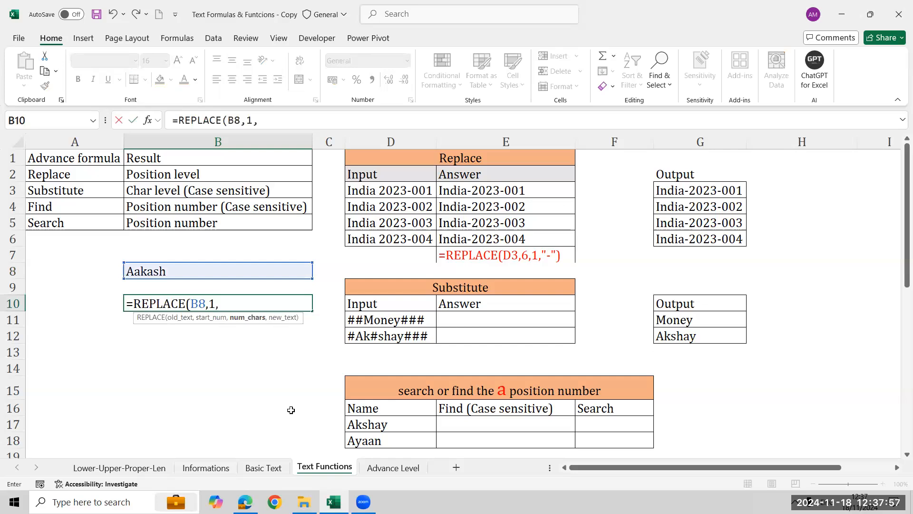
pyautogui.write('1,"")')
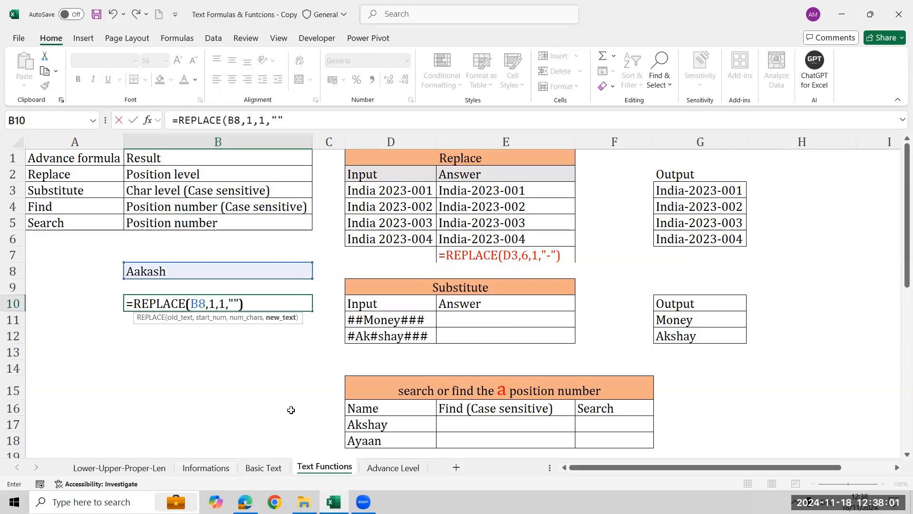
pyautogui.press('Return')
pyautogui.press('Up')
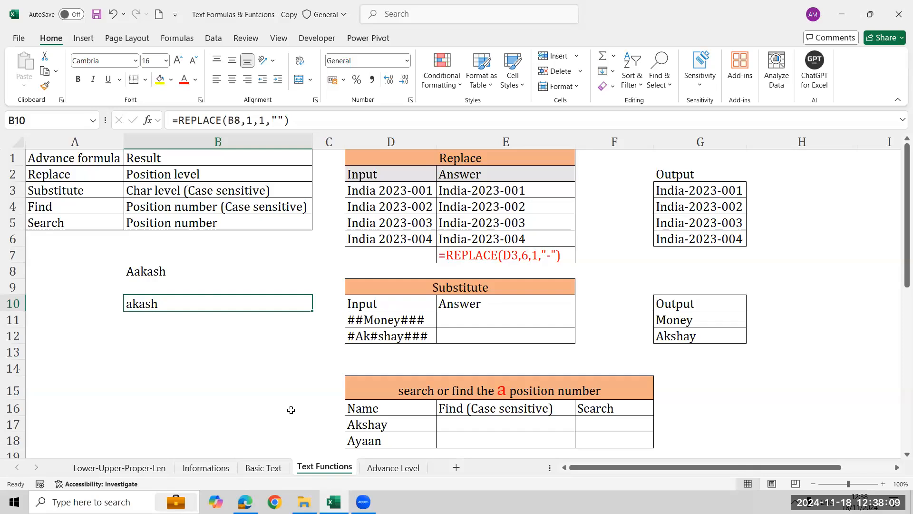
# - Clear the sample name and its REPLACE formula from B8:B10
pyautogui.press('Up')
pyautogui.press('Up')
pyautogui.hotkey('shift', 'Down')
pyautogui.hotkey('shift', 'Down')
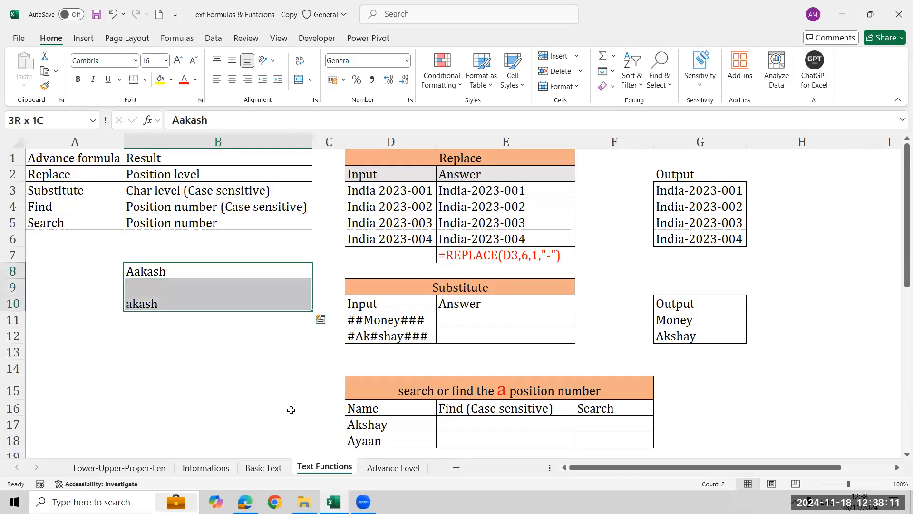
pyautogui.press('Delete')
# - Enter India-2024-001 in H3 as the desired result beside the Replace output
pyautogui.press('Right')
pyautogui.press('Right')
pyautogui.press('Right')
pyautogui.press('Right')
pyautogui.press('Right')
pyautogui.press('Right')
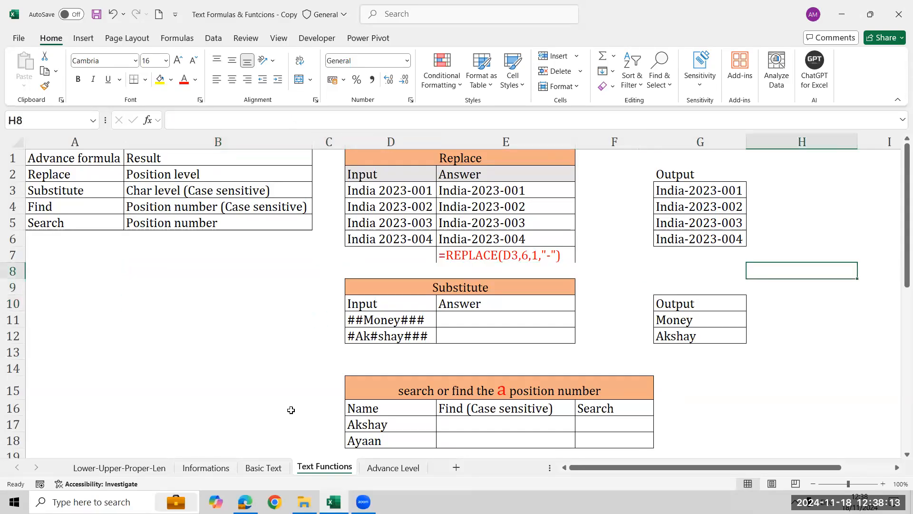
pyautogui.press('Right')
pyautogui.press('Right')
pyautogui.press('Left')
pyautogui.press('Left')
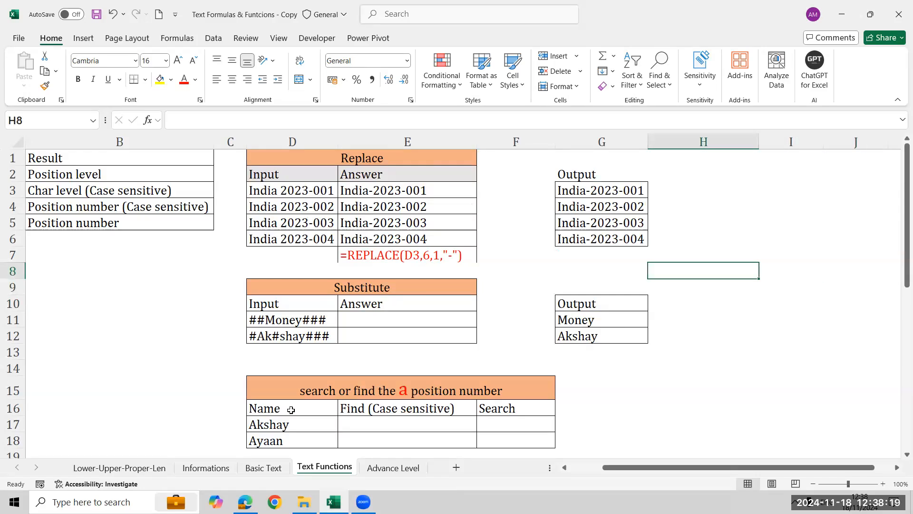
pyautogui.hotkey('ctrl', 'Up')
pyautogui.press('Left')
pyautogui.press('Down')
pyautogui.press('Down')
pyautogui.press('Right')
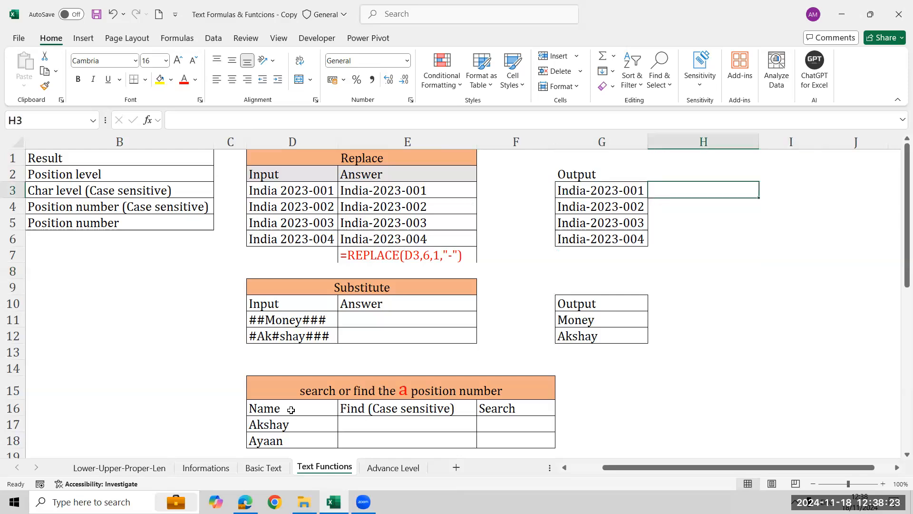
pyautogui.write('India')
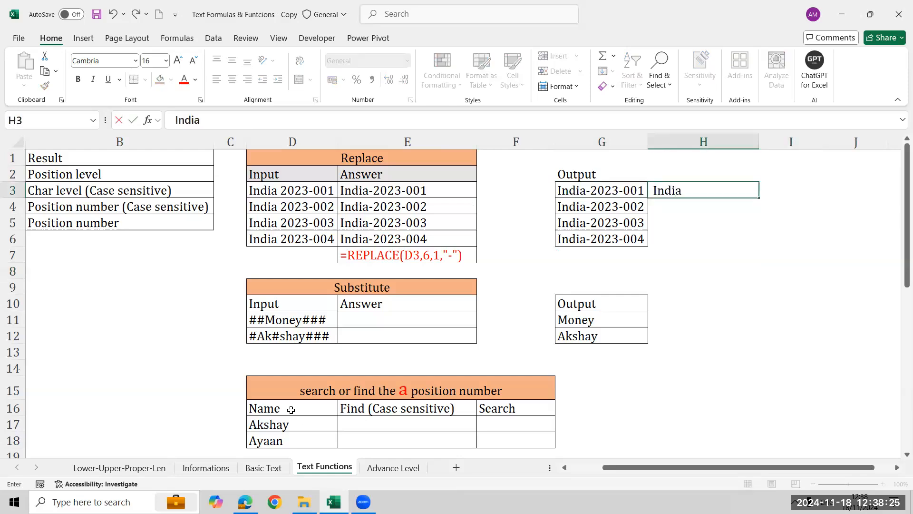
pyautogui.write('-2024-001')
pyautogui.press('Return')
# - Clear the sample result from the range H3:H6
pyautogui.press('Up')
pyautogui.press('Left')
pyautogui.hotkey('ctrl', 'shift', 'Down')
pyautogui.press('Left')
pyautogui.press('Left')
pyautogui.press('Left')
pyautogui.press('Right')
pyautogui.press('Right')
pyautogui.press('Right')
pyautogui.press('Right')
pyautogui.press('Right')
pyautogui.press('Left')
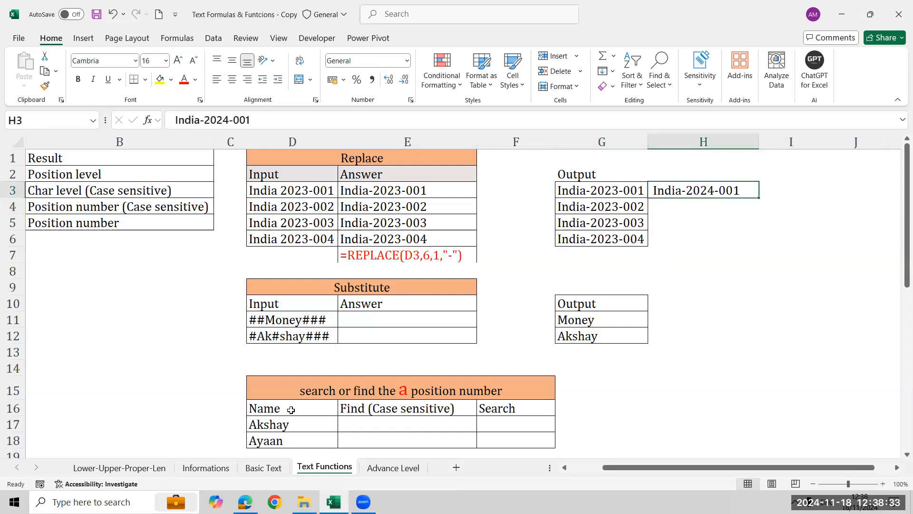
pyautogui.hotkey('shift', 'Down')
pyautogui.hotkey('shift', 'Down')
pyautogui.hotkey('shift', 'Down')
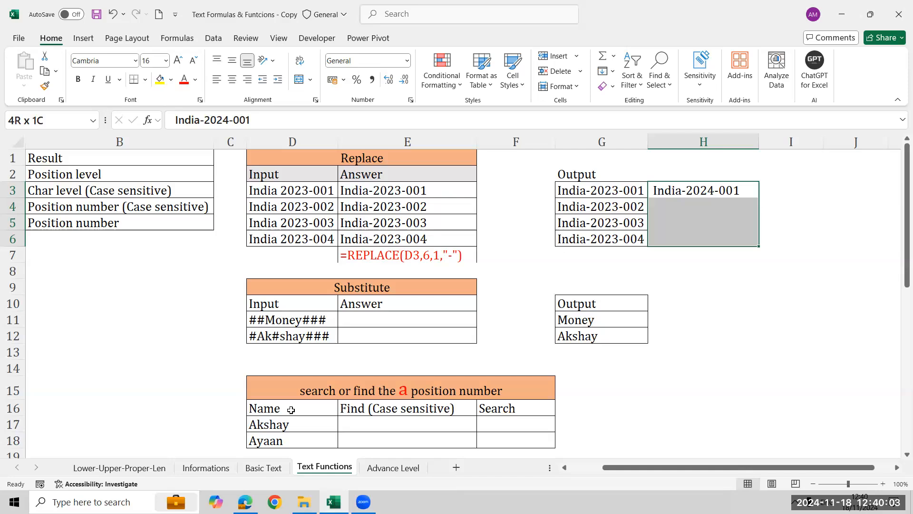
pyautogui.press('Delete')
pyautogui.press('Right')
pyautogui.press('Right')
pyautogui.press('Right')
pyautogui.press('Right')
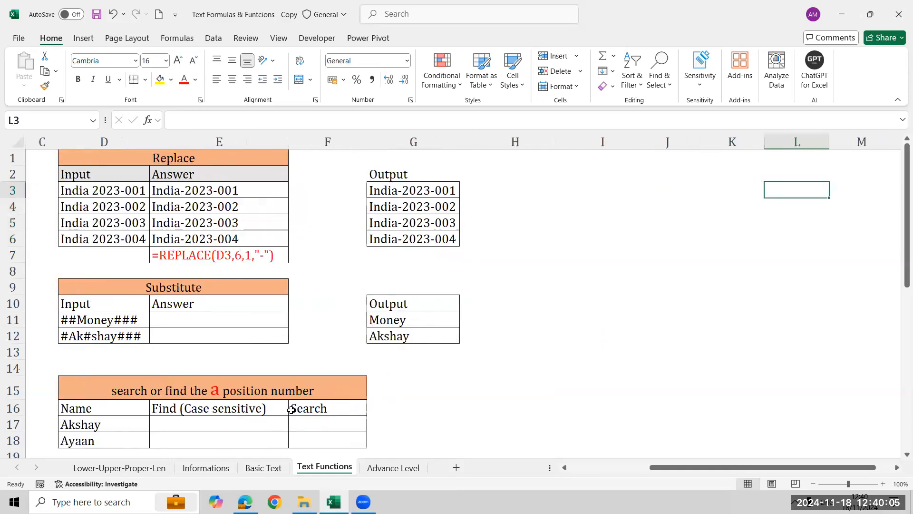
pyautogui.press('Left')
pyautogui.press('Left')
pyautogui.press('Left')
pyautogui.press('Left')
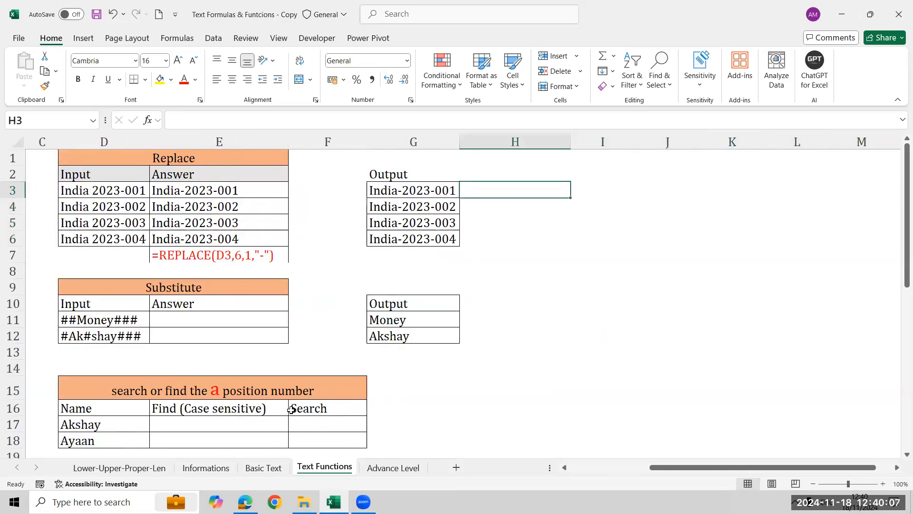
# - Enter =REPLACE(G3,10,1,"4") in H3 to change only the last digit of the year
pyautogui.write('=')
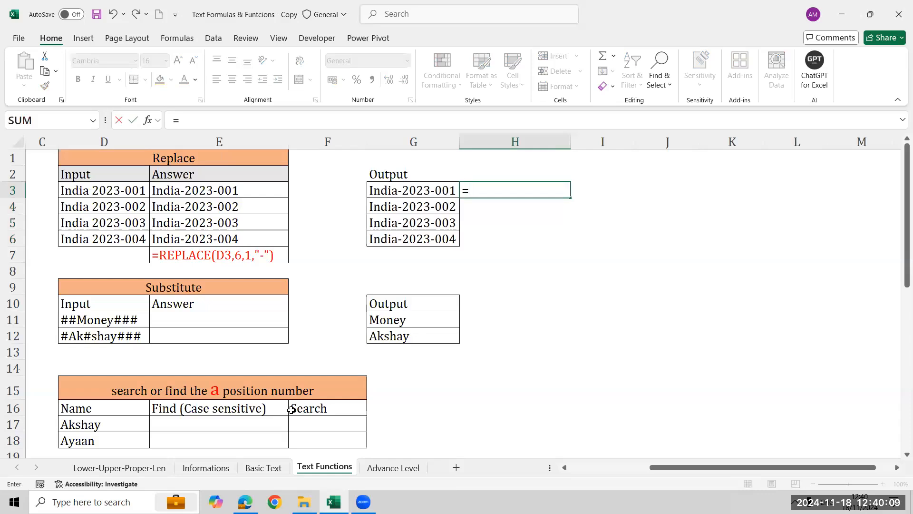
pyautogui.write('rep')
pyautogui.press('Tab')
pyautogui.press('Left')
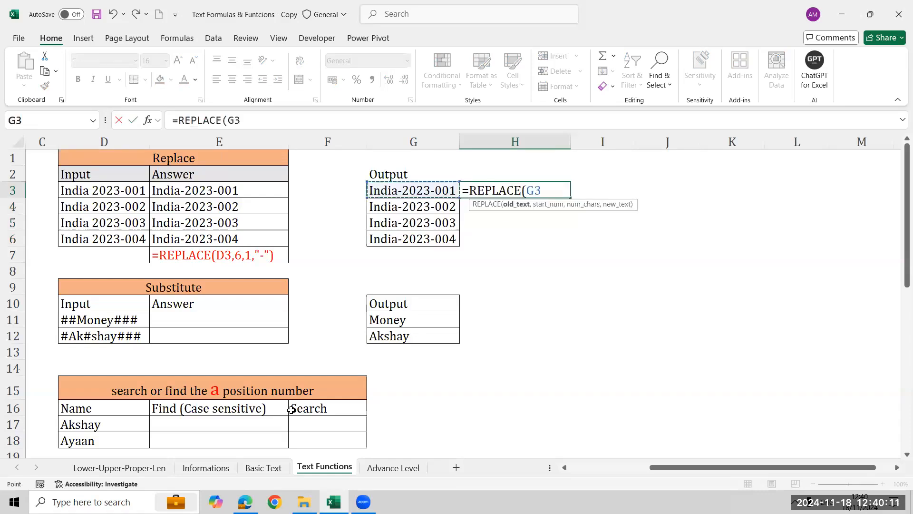
pyautogui.write(',')
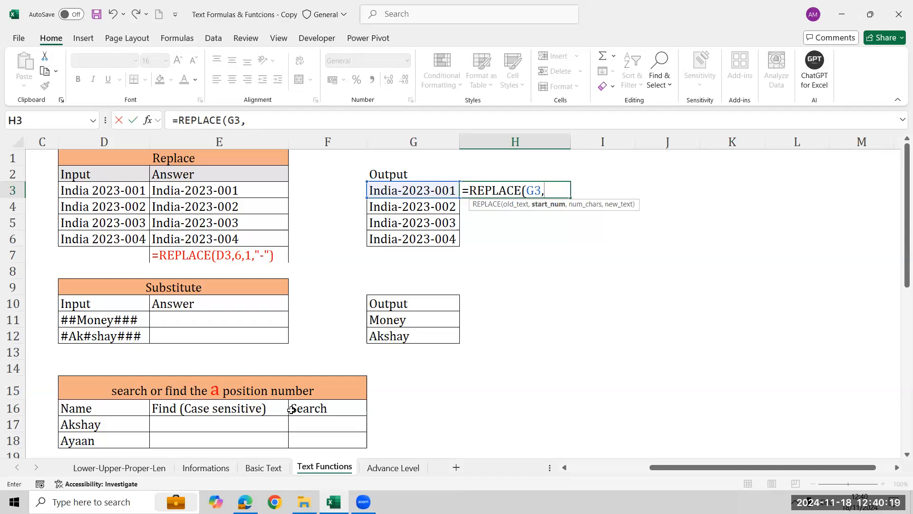
pyautogui.write('10,')
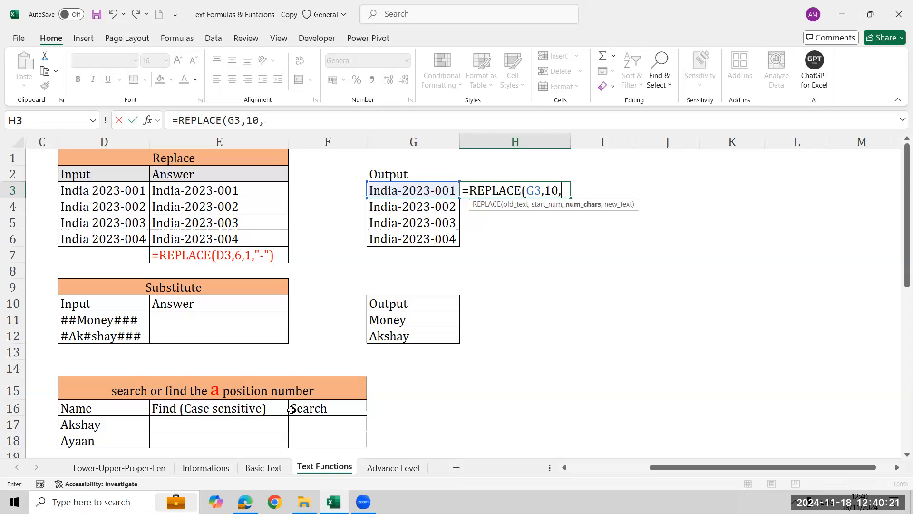
pyautogui.write('1,"4')
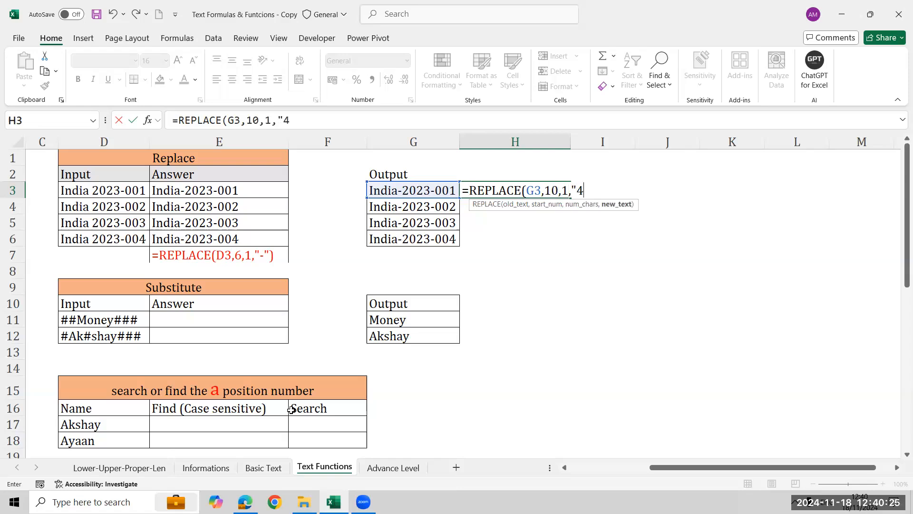
pyautogui.write('")')
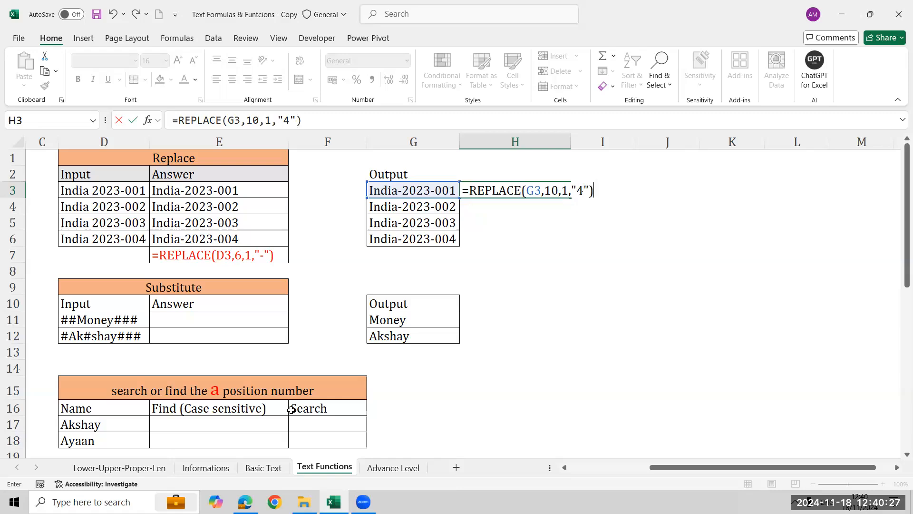
pyautogui.press('Return')
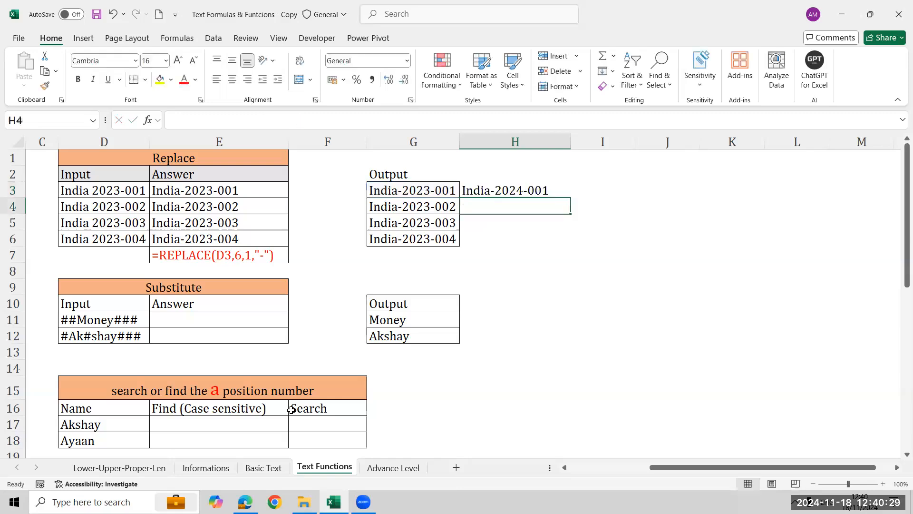
# - Fill the REPLACE formula from H3 down through H6
pyautogui.press('Left')
pyautogui.press('Down')
pyautogui.press('Down')
pyautogui.press('Right')
pyautogui.hotkey('shift', 'Up')
pyautogui.hotkey('shift', 'Up')
pyautogui.hotkey('shift', 'Up')
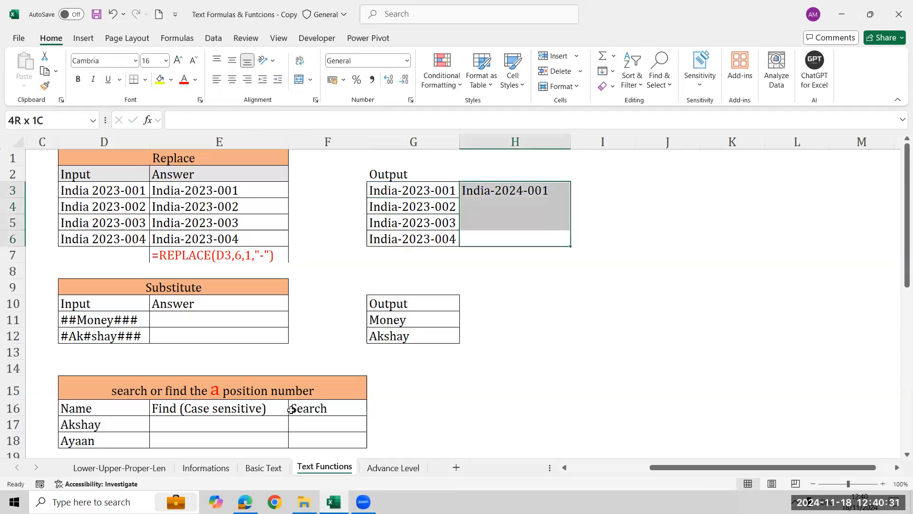
pyautogui.hotkey('ctrl', 'd')
# - Enter =REPLACE(G3,7,4,2024) in I3 to replace the whole four-digit year
pyautogui.press('Up')
pyautogui.press('Up')
pyautogui.press('Right')
pyautogui.press('Right')
pyautogui.press('Up')
pyautogui.press('Left')
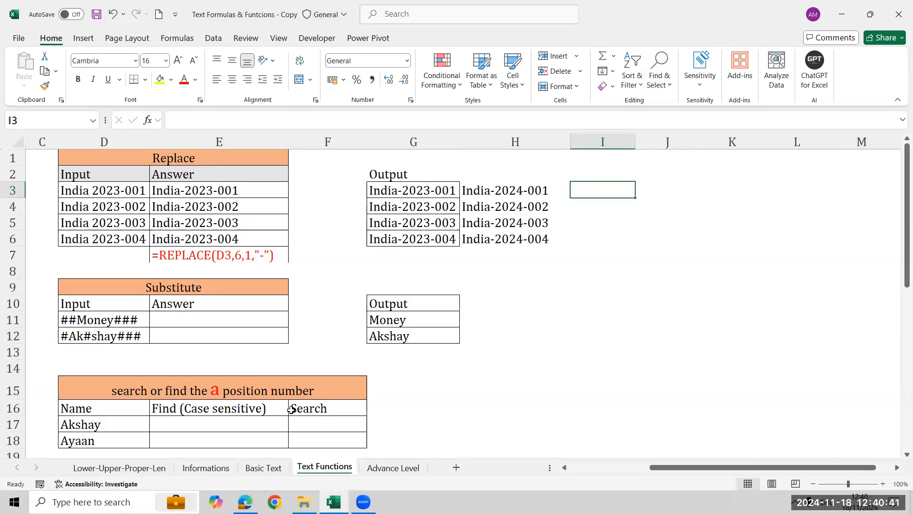
pyautogui.write('=rep')
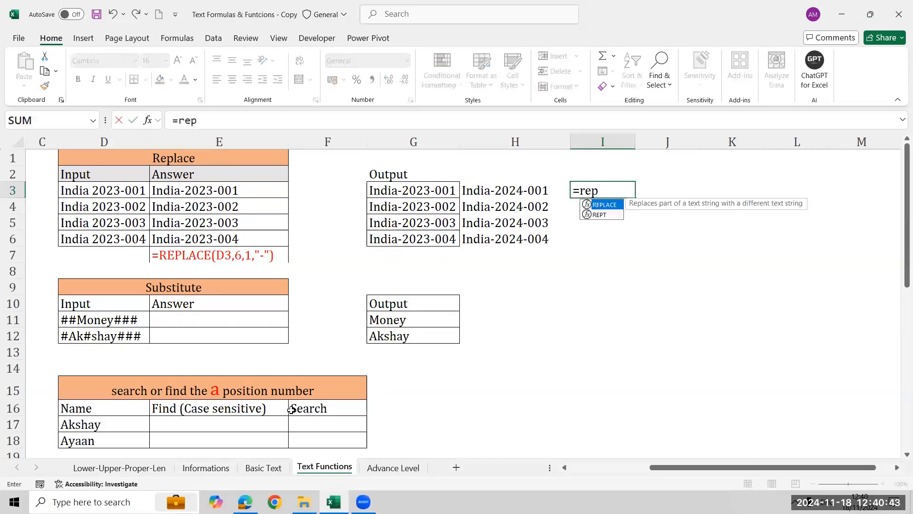
pyautogui.press('Tab')
pyautogui.press('Left')
pyautogui.press('Left')
pyautogui.write(',')
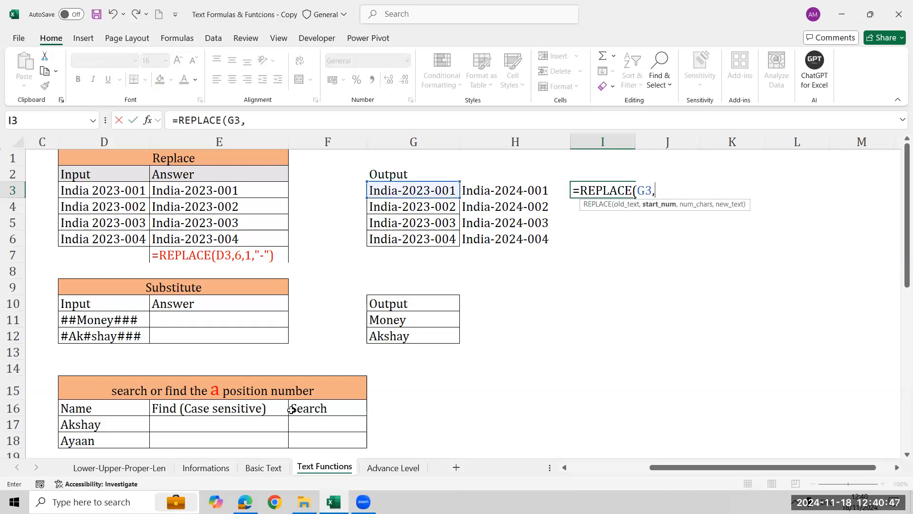
pyautogui.write('7,5')
pyautogui.press('BackSpace')
pyautogui.write('4,2024)')
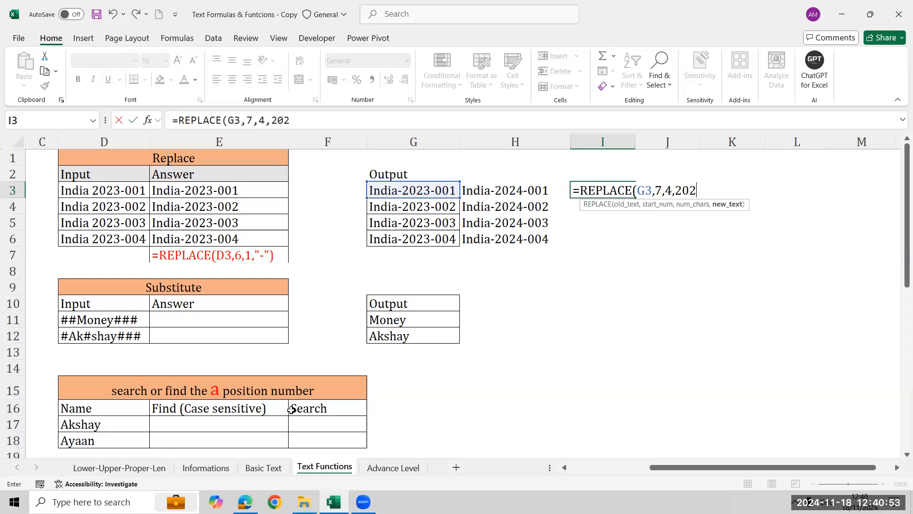
pyautogui.press('Return')
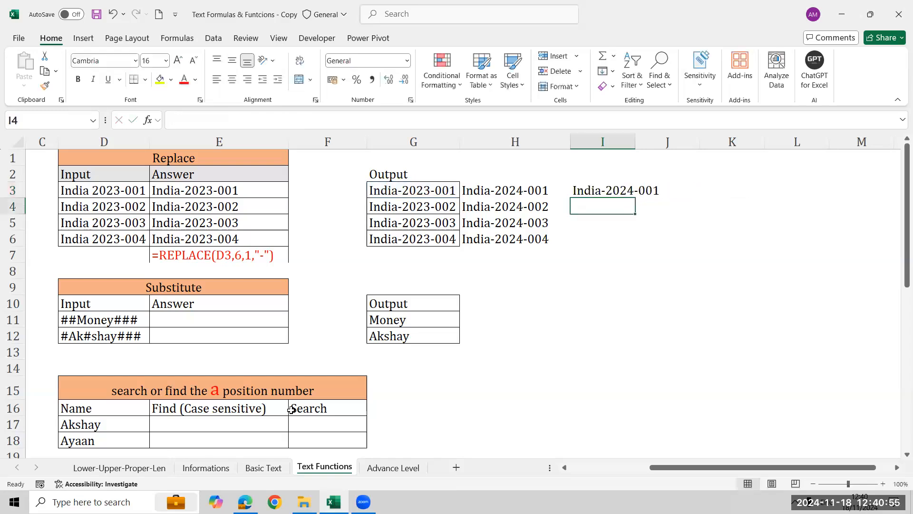
# - Fill the whole-year REPLACE formula from I3 down through I6
pyautogui.press('Left')
pyautogui.press('Left')
pyautogui.press('Right')
pyautogui.press('Right')
pyautogui.press('Down')
pyautogui.press('Down')
pyautogui.hotkey('shift', 'Up')
pyautogui.hotkey('shift', 'Up')
pyautogui.hotkey('shift', 'Up')
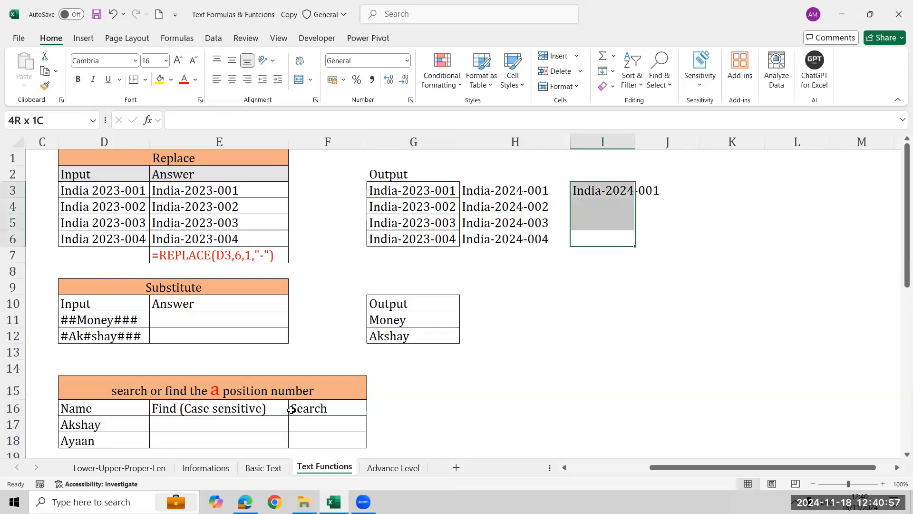
pyautogui.hotkey('ctrl', 'd')
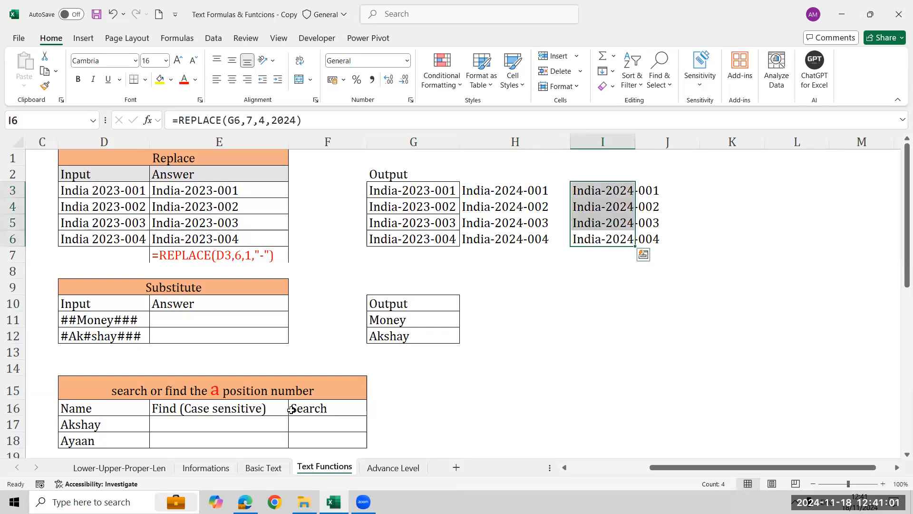
# - Compare the two REPLACE approaches in columns H and I with the source texts in column G
pyautogui.press('Left')
pyautogui.press('Right')
pyautogui.press('Up')
pyautogui.press('Up')
pyautogui.press('Up')
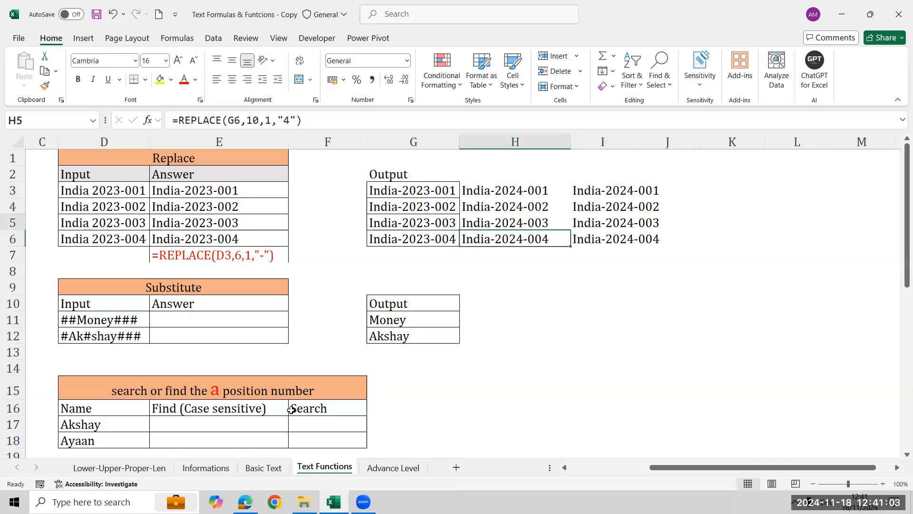
pyautogui.press('Right')
pyautogui.press('Left')
pyautogui.press('Left')
pyautogui.press('Left')
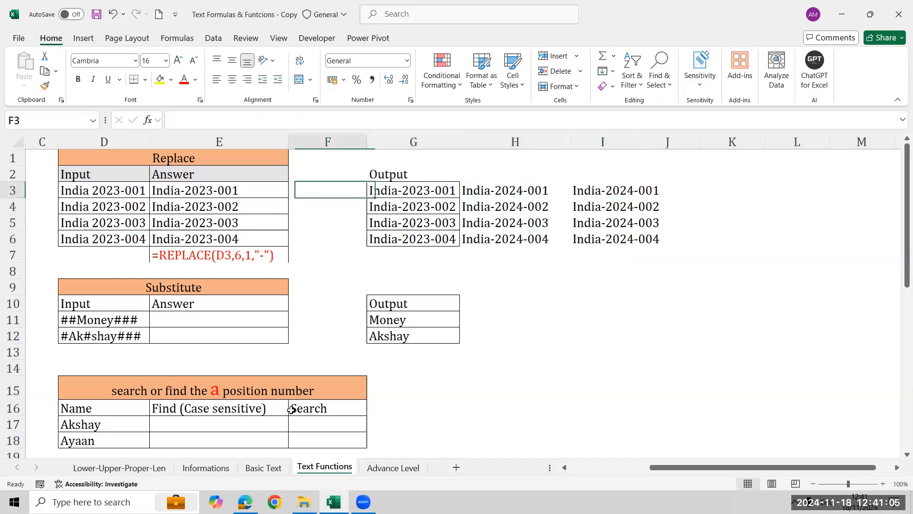
pyautogui.press('Right')
pyautogui.press('Right')
pyautogui.press('Right')
pyautogui.press('Right')
pyautogui.press('Left')
# - Enter =FORMULATEXT(H3) in H7 to display the formula used in column H
pyautogui.press('Down')
pyautogui.press('Down')
pyautogui.press('Down')
pyautogui.press('Down')
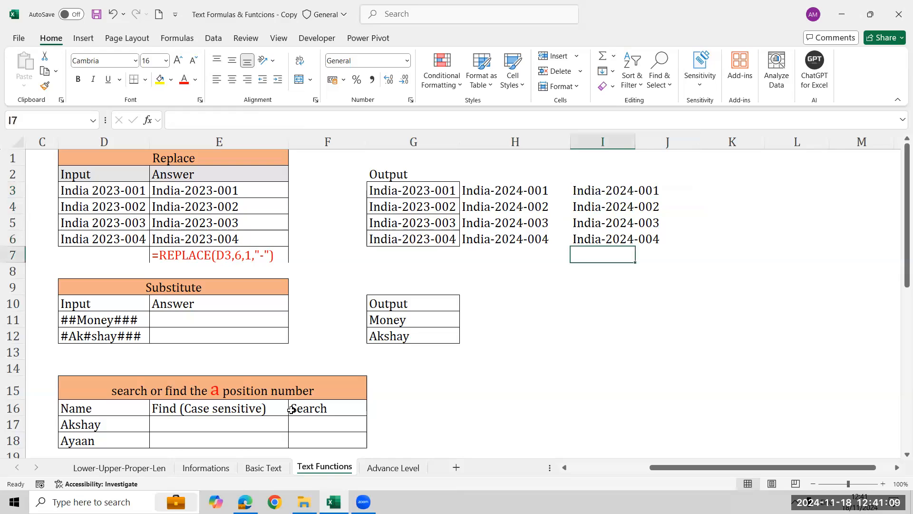
pyautogui.press('Left')
pyautogui.press('Right')
pyautogui.press('Left')
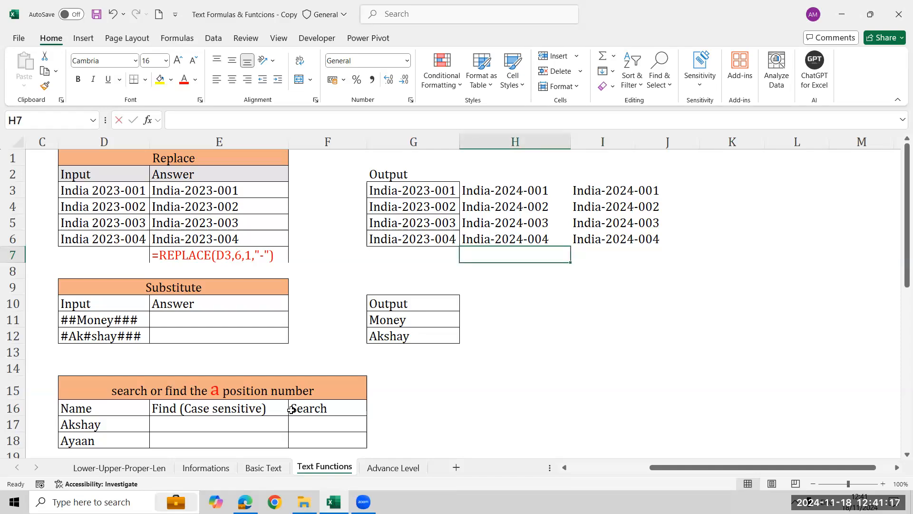
pyautogui.write('=form')
pyautogui.press('Tab')
pyautogui.press('Up')
pyautogui.press('Up')
pyautogui.press('Up')
pyautogui.press('Up')
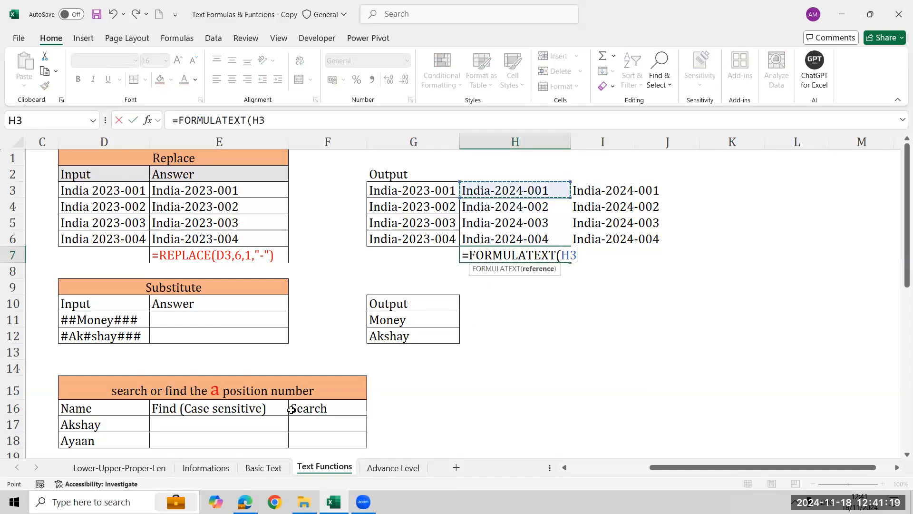
pyautogui.press('Return')
# - Fill the FORMULATEXT formula from H7 across into I7
pyautogui.press('Up')
pyautogui.hotkey('shift', 'Right')
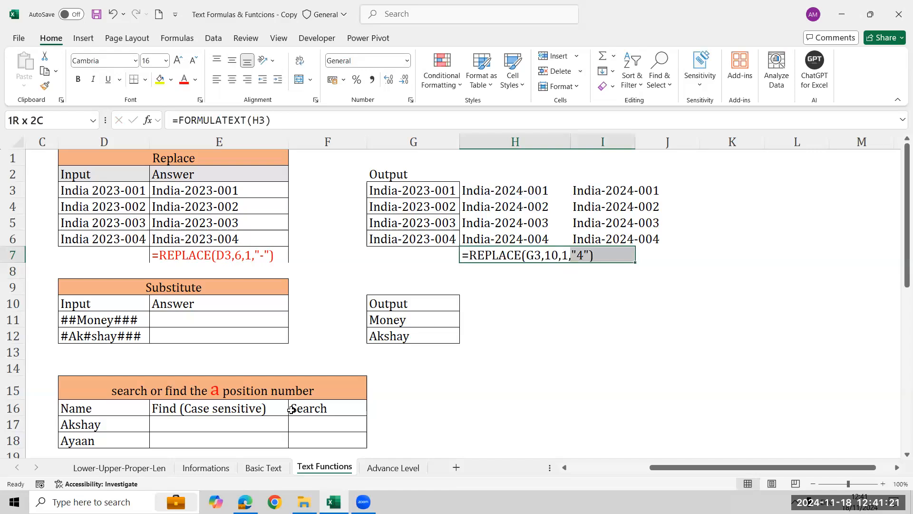
pyautogui.hotkey('ctrl', 'r')
pyautogui.press('Right')
pyautogui.press('Left')
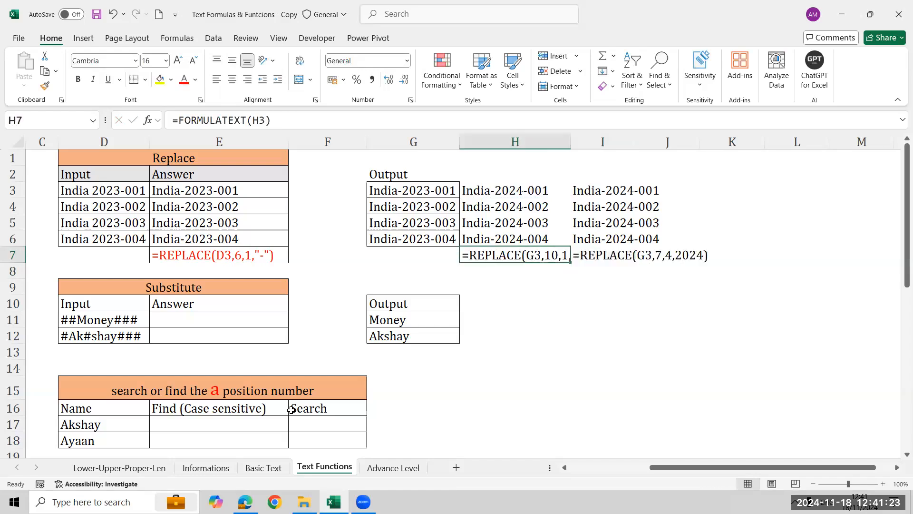
# - Color the formula texts in H7:I7 red and autofit columns H and I to their contents
pyautogui.hotkey('shift', 'Right')
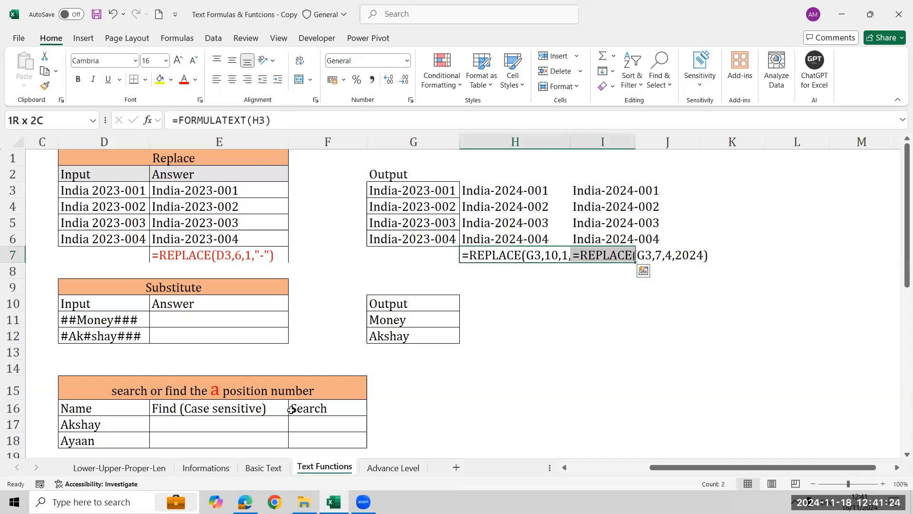
pyautogui.click(184, 79)
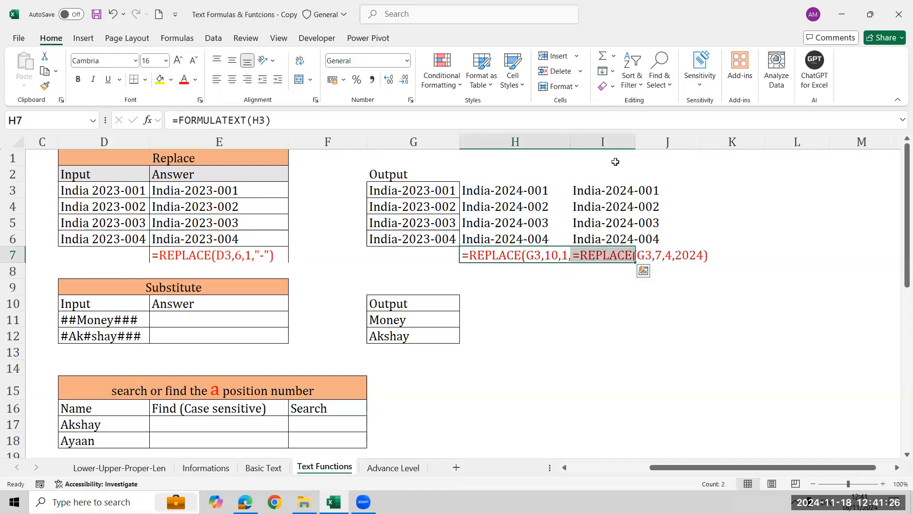
pyautogui.doubleClick(572, 143)
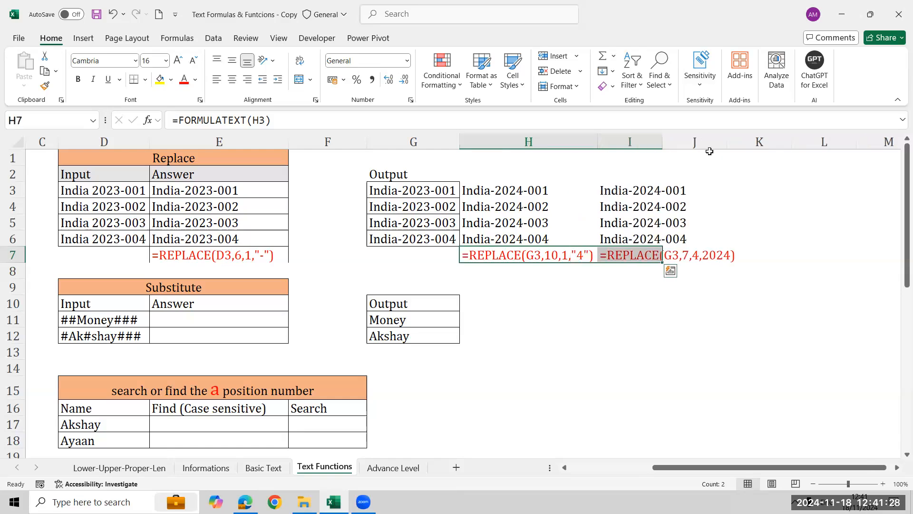
pyautogui.doubleClick(665, 143)
pyautogui.click(732, 351)
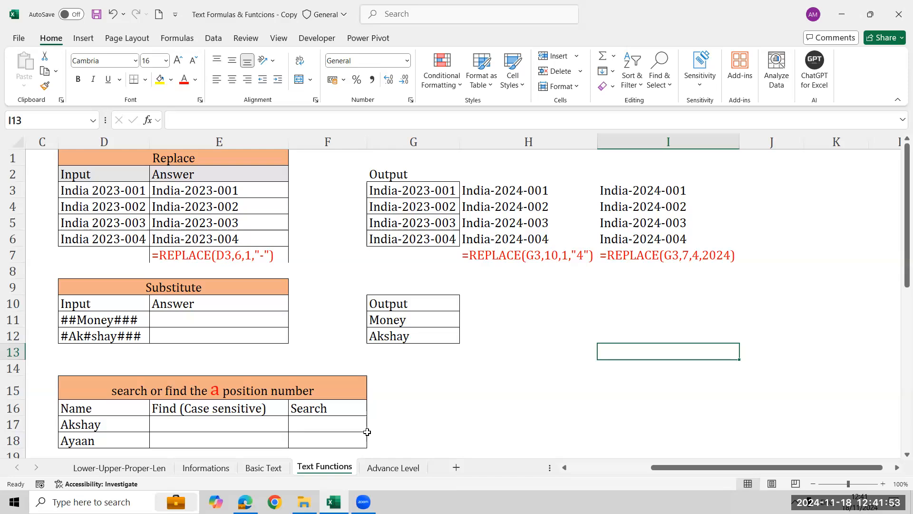
# - Examine the Substitute entry and its result description in row 3 of the Advance formula table
pyautogui.click(570, 157)
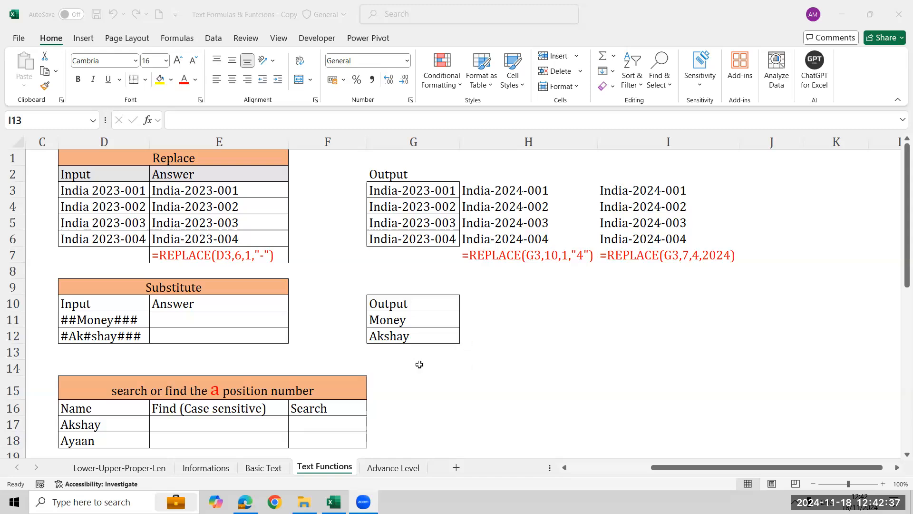
pyautogui.click(231, 319)
pyautogui.click(230, 320)
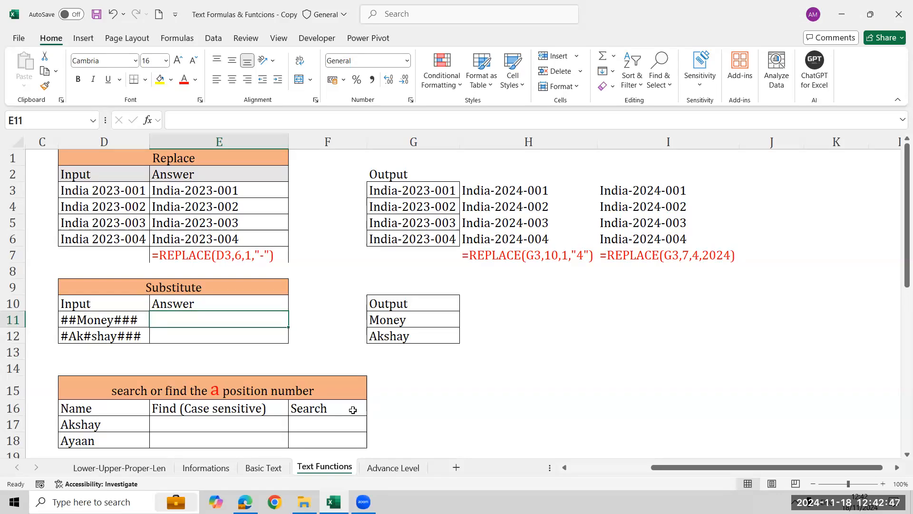
pyautogui.press('Left')
pyautogui.press('Left')
pyautogui.press('Left')
pyautogui.press('Up')
pyautogui.press('Up')
pyautogui.press('Up')
pyautogui.press('Up')
pyautogui.press('Up')
pyautogui.press('Up')
pyautogui.press('Up')
pyautogui.press('Up')
pyautogui.press('Up')
pyautogui.press('Down')
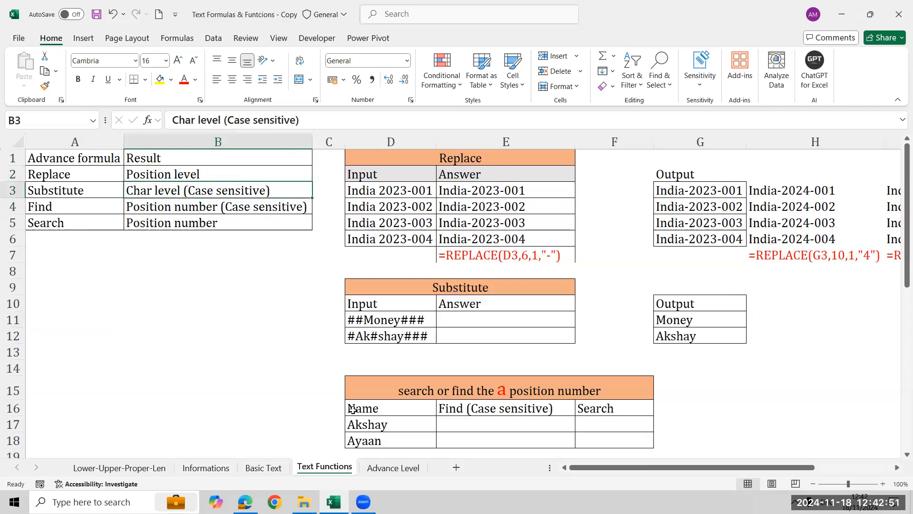
pyautogui.hotkey('shift', 'Left')
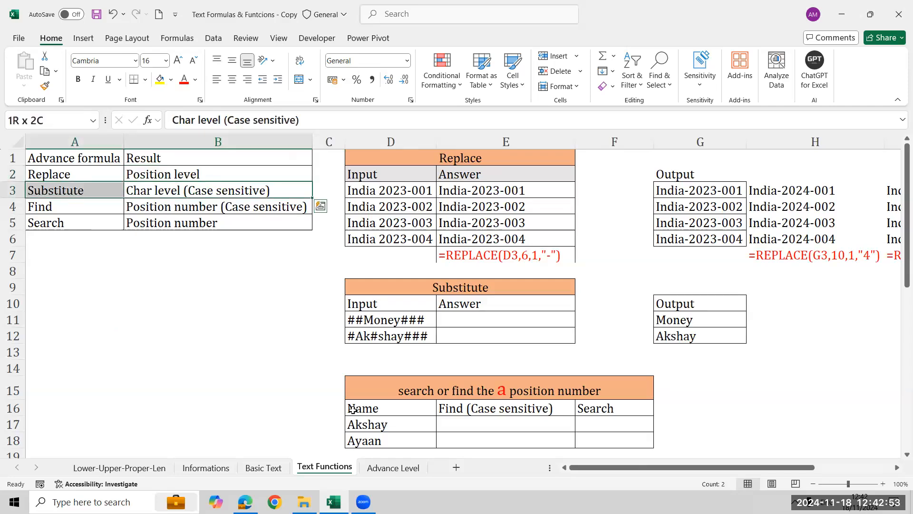
pyautogui.press('Right')
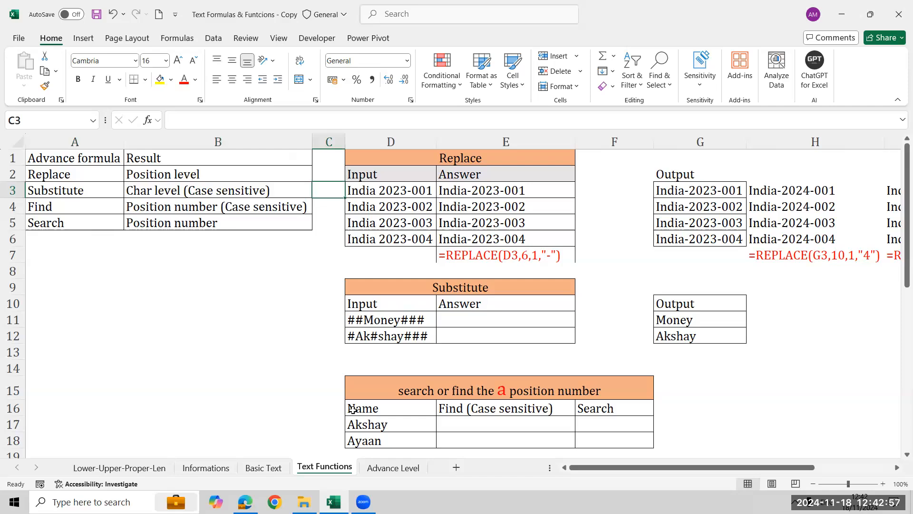
# - Enter a sample name containing both uppercase and lowercase letter a in I10, with only its first letter capitalized
pyautogui.press('Down')
pyautogui.press('Down')
pyautogui.press('Down')
pyautogui.press('Down')
pyautogui.press('Down')
pyautogui.press('Down')
pyautogui.press('Down')
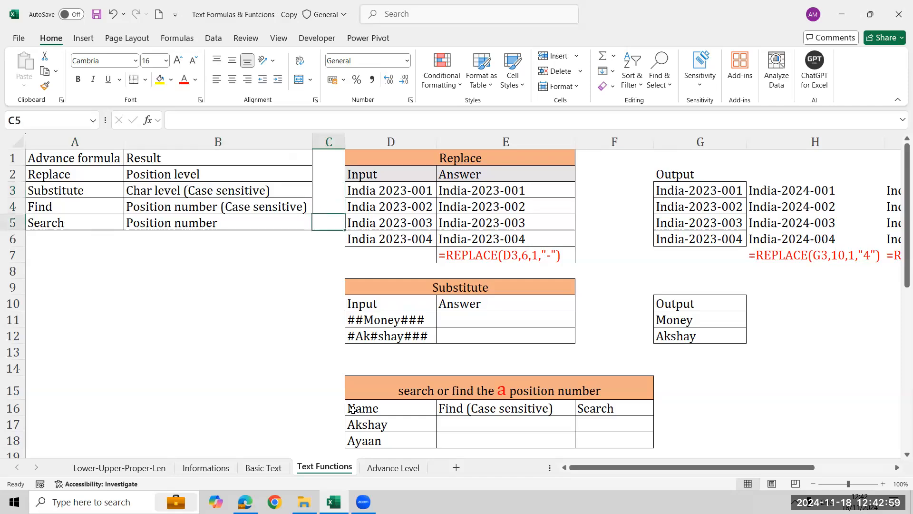
pyautogui.press('Right')
pyautogui.press('Right')
pyautogui.press('Right')
pyautogui.press('Right')
pyautogui.press('Right')
pyautogui.press('Right')
pyautogui.press('Right')
pyautogui.press('Right')
pyautogui.press('Right')
pyautogui.press('Right')
pyautogui.press('Right')
pyautogui.press('Right')
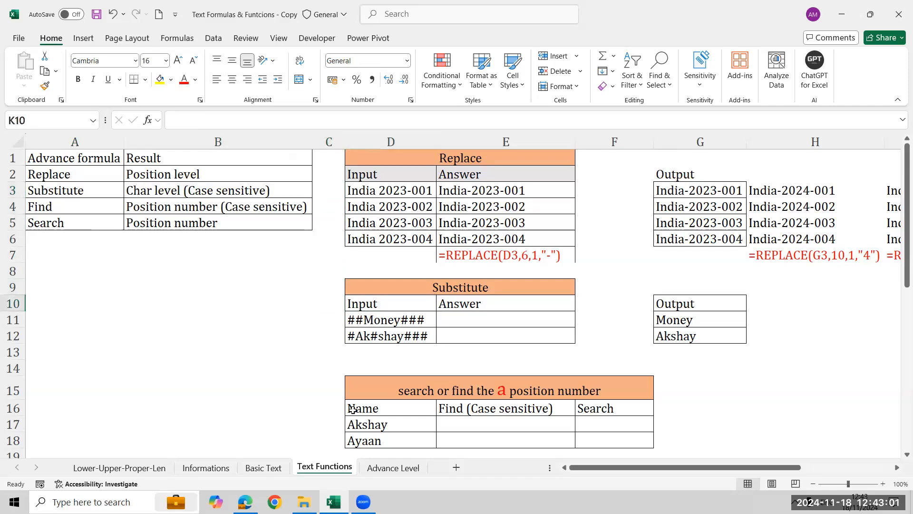
pyautogui.press('Left')
pyautogui.press('Left')
pyautogui.press('Left')
pyautogui.press('Left')
pyautogui.press('Left')
pyautogui.press('Left')
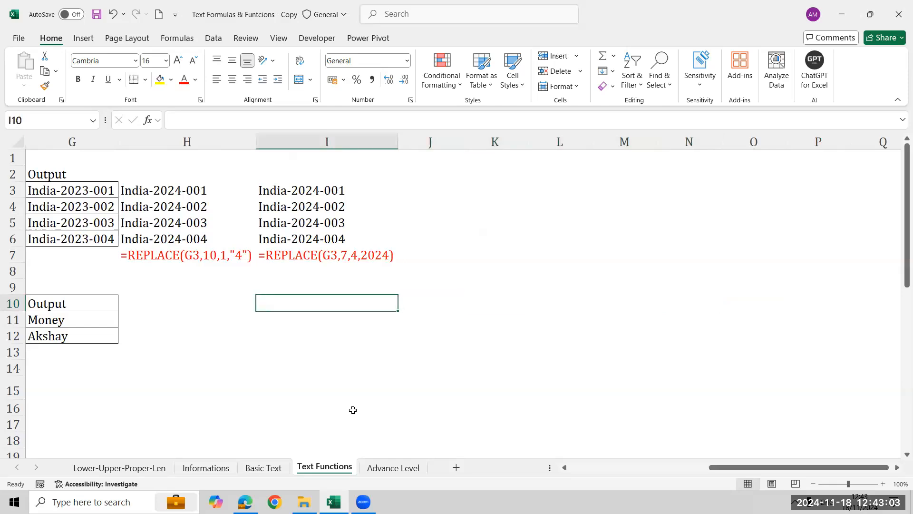
pyautogui.write('aks')
pyautogui.press('BackSpace')
pyautogui.write('ash')
pyautogui.press('Right')
pyautogui.press('Left')
pyautogui.press('F2')
pyautogui.press('Home')
pyautogui.press('Delete')
pyautogui.write('A')
pyautogui.press('Return')
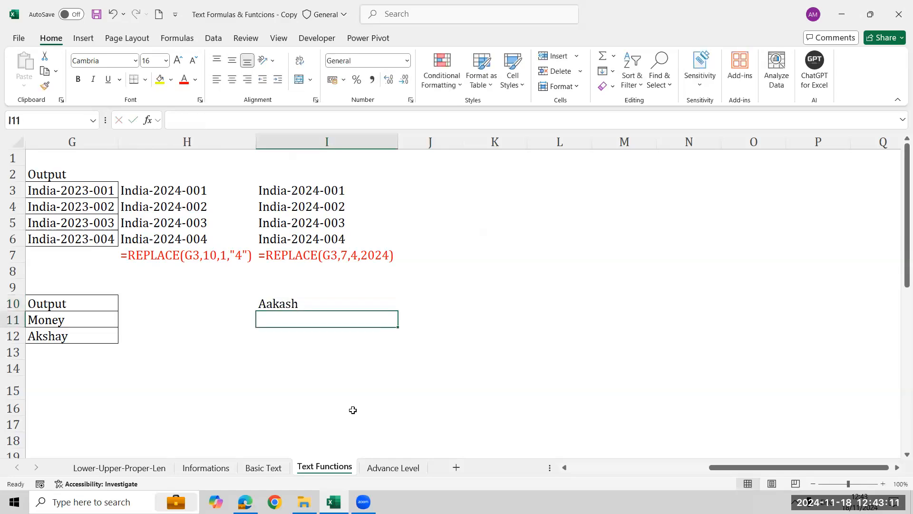
# - Enter =SUBSTITUTE(I10,"a","-") in J10 to swap each lowercase a in the sample name for a hyphen
pyautogui.press('Right')
pyautogui.press('Right')
pyautogui.press('Left')
pyautogui.press('Left')
pyautogui.press('Up')
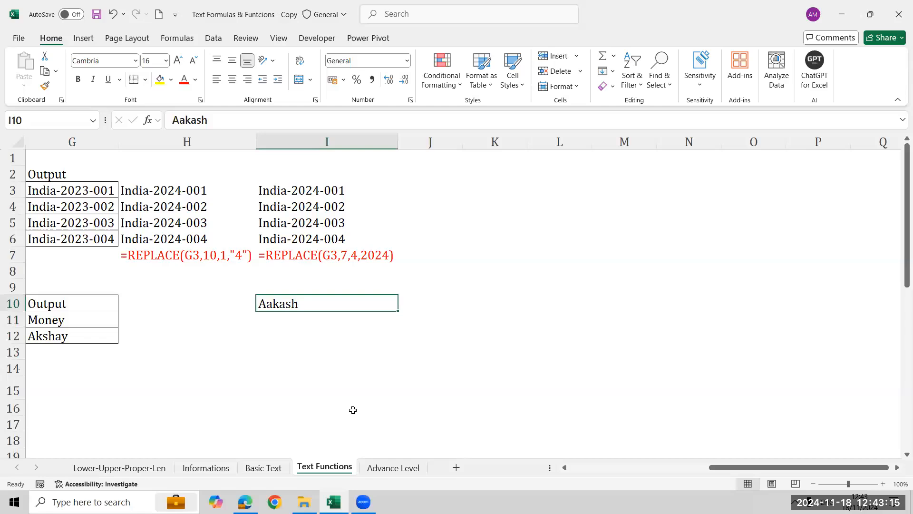
pyautogui.press('Right')
pyautogui.write('=sub')
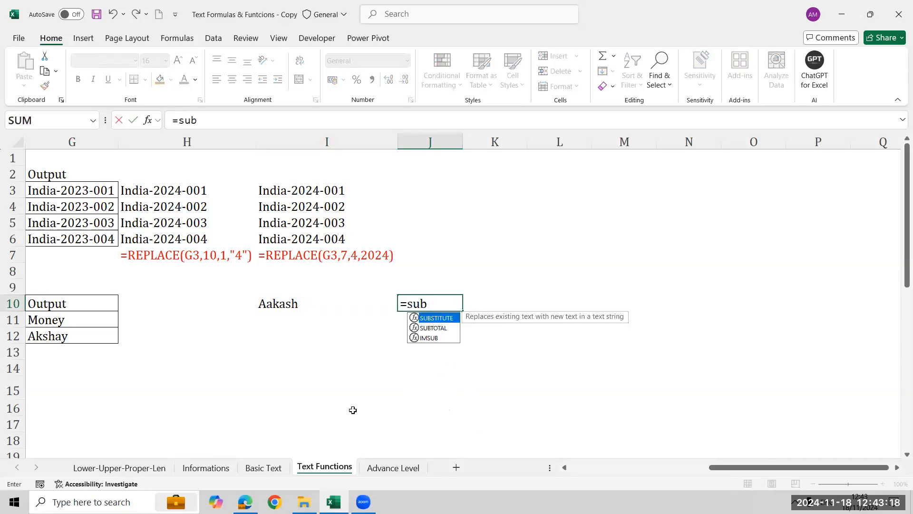
pyautogui.press('Tab')
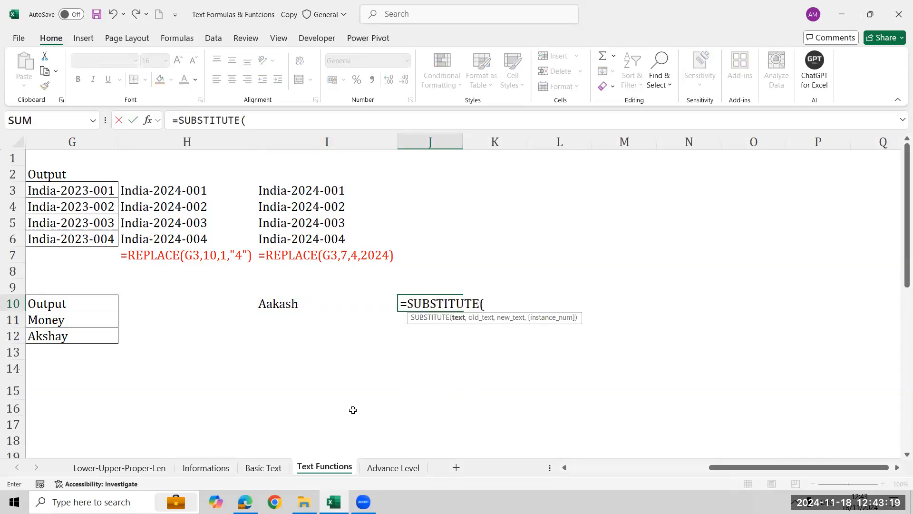
pyautogui.press('Left')
pyautogui.write(',')
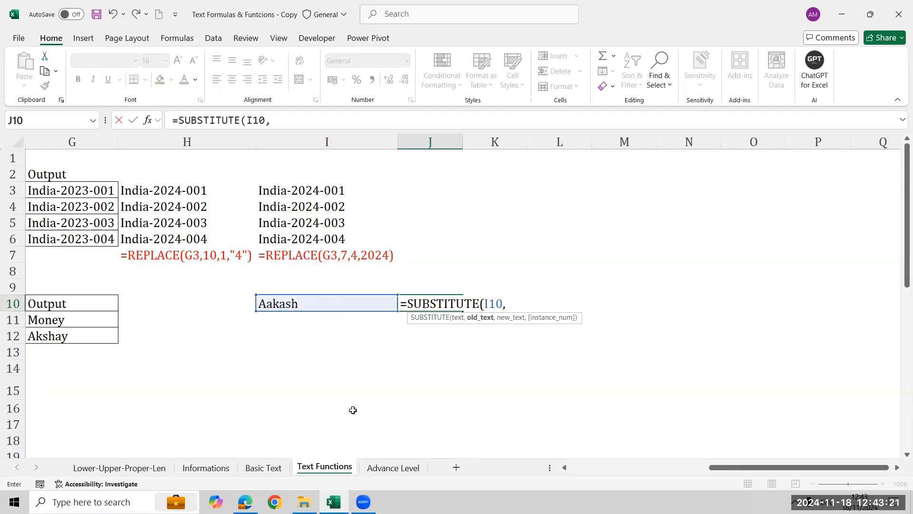
pyautogui.write('"')
pyautogui.write('a".')
pyautogui.write('"')
pyautogui.write(',"-"')
pyautogui.write(')')
pyautogui.press('Return')
pyautogui.press('Up')
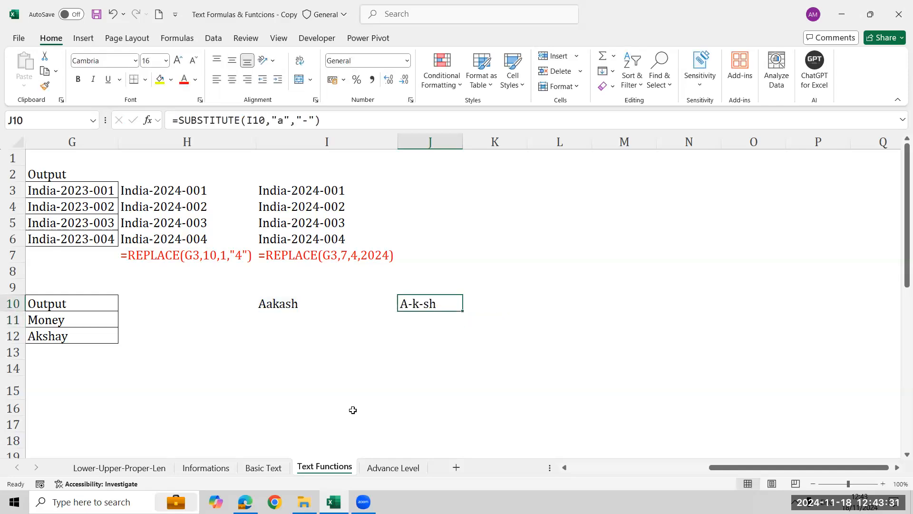
# - Compare the sample name in I10 with the old_text argument of the SUBSTITUTE formula in J10
pyautogui.press('Left')
pyautogui.press('Left')
pyautogui.press('Right')
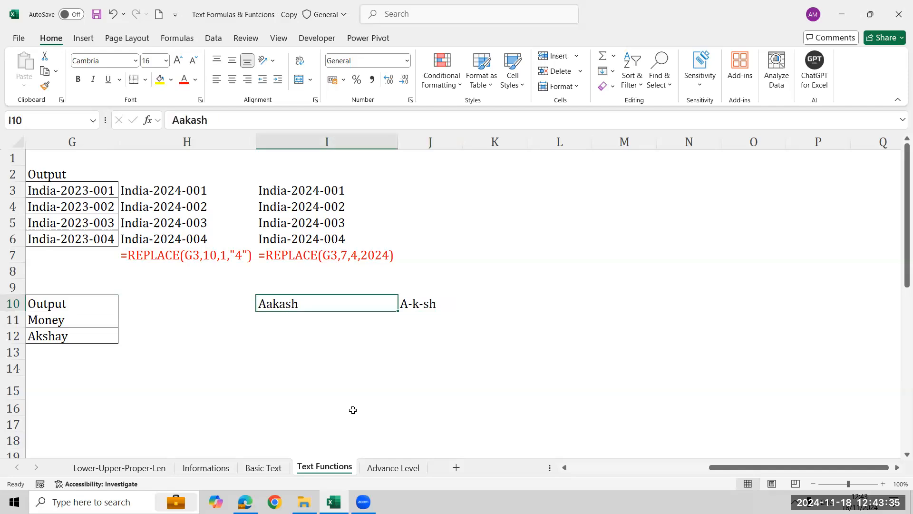
pyautogui.press('Right')
pyautogui.press('F2')
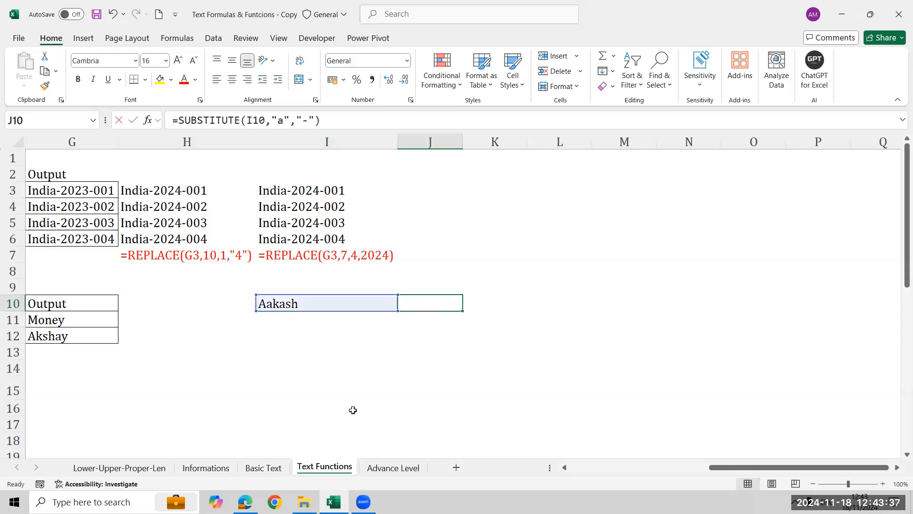
pyautogui.press('Left')
pyautogui.press('Left')
pyautogui.press('Left')
pyautogui.press('Left')
pyautogui.press('Left')
pyautogui.press('Left')
pyautogui.hotkey('shift', 'Left')
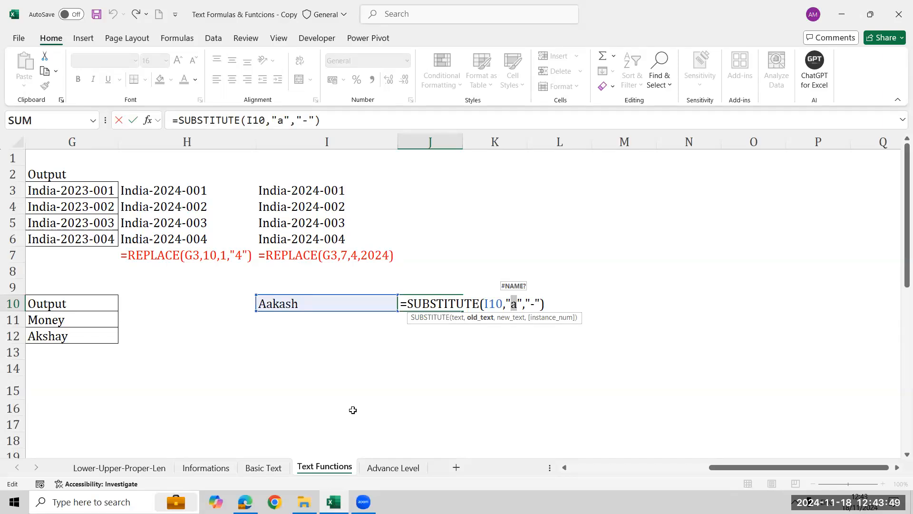
pyautogui.hotkey('ctrl', 'Return')
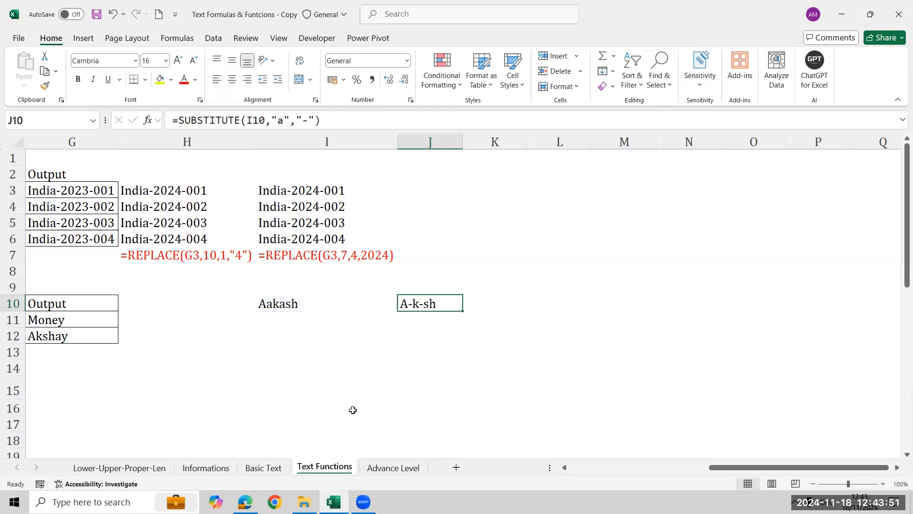
# - Clear the sample name and its SUBSTITUTE test formula from I10:J10
pyautogui.press('Left')
pyautogui.press('Left')
pyautogui.press('Right')
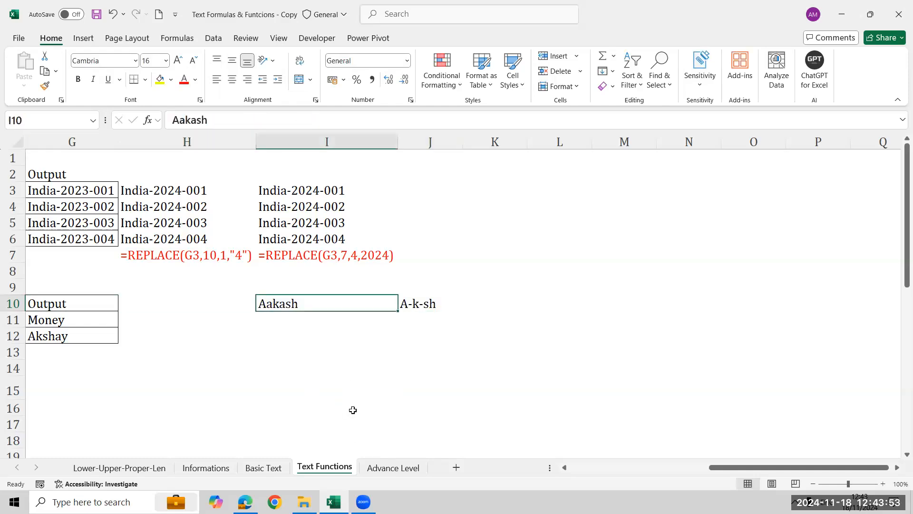
pyautogui.hotkey('shift', 'Right')
pyautogui.press('Delete')
# - Review the result description for Substitute in B3 of the Advance formula table
pyautogui.press('Left')
pyautogui.press('Left')
pyautogui.press('Left')
pyautogui.press('Left')
pyautogui.press('Left')
pyautogui.press('Left')
pyautogui.press('Left')
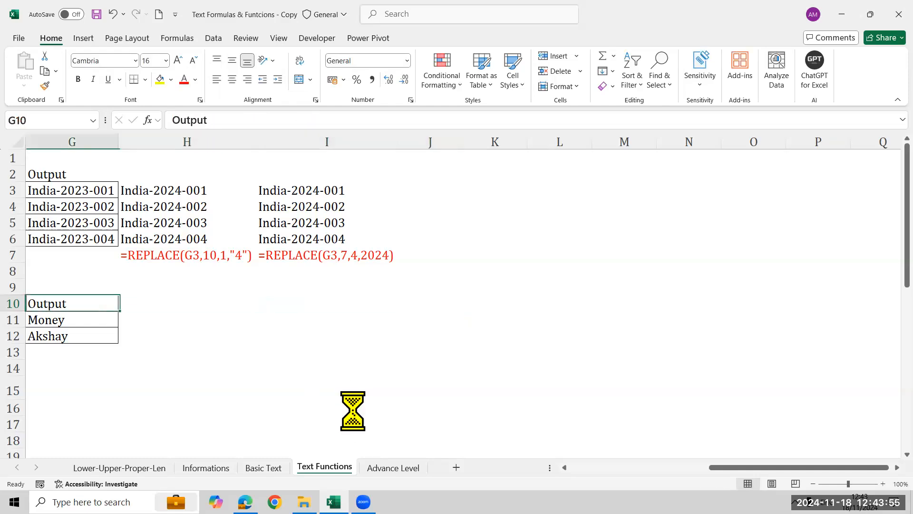
pyautogui.press('Left')
pyautogui.press('Right')
pyautogui.press('Up')
pyautogui.press('Up')
pyautogui.press('Up')
pyautogui.press('Up')
pyautogui.press('Up')
pyautogui.press('Up')
pyautogui.press('Up')
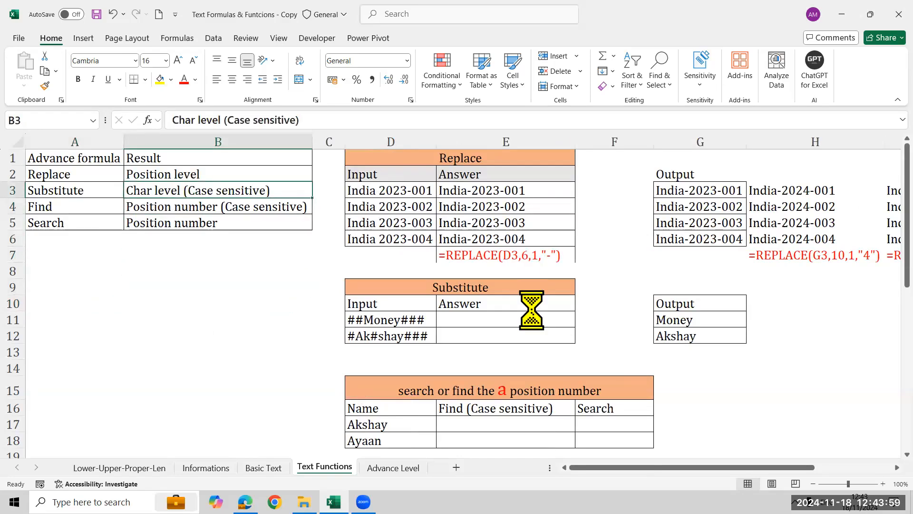
# - Remove the # characters from the Substitute inputs with =SUBSTITUTE(D11,"#","") in E11, filled down to E12
pyautogui.click(518, 318)
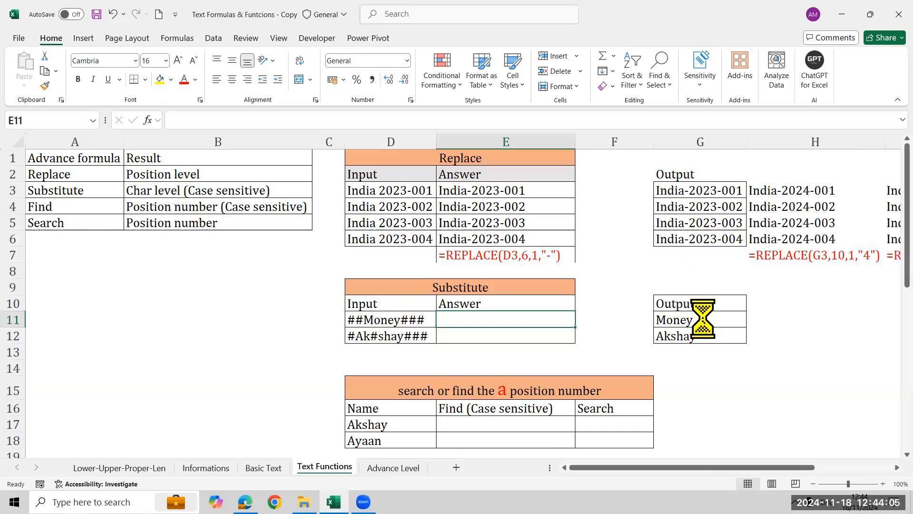
pyautogui.write('=')
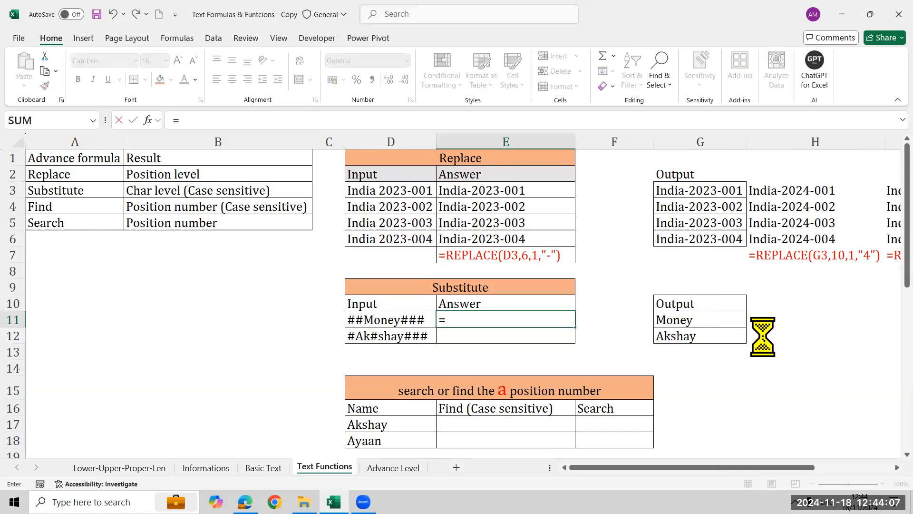
pyautogui.write('sub')
pyautogui.press('Tab')
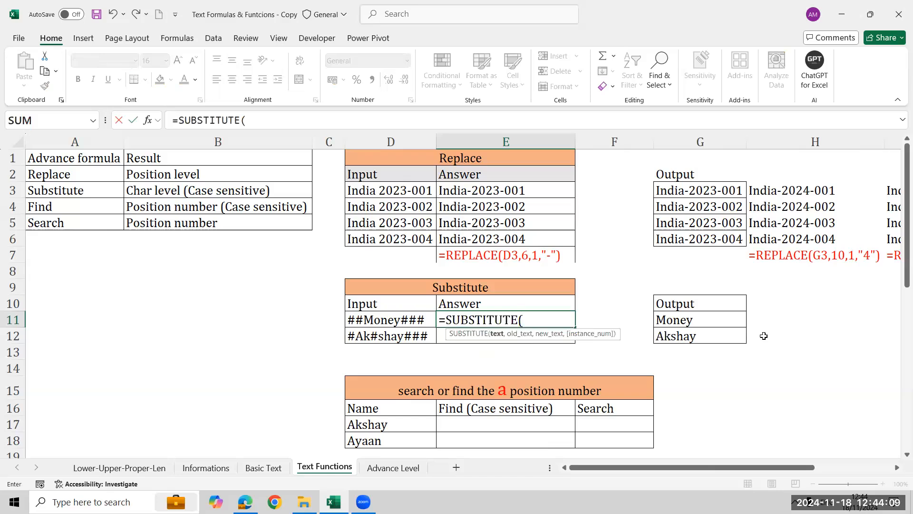
pyautogui.press('Left')
pyautogui.write(',"#",')
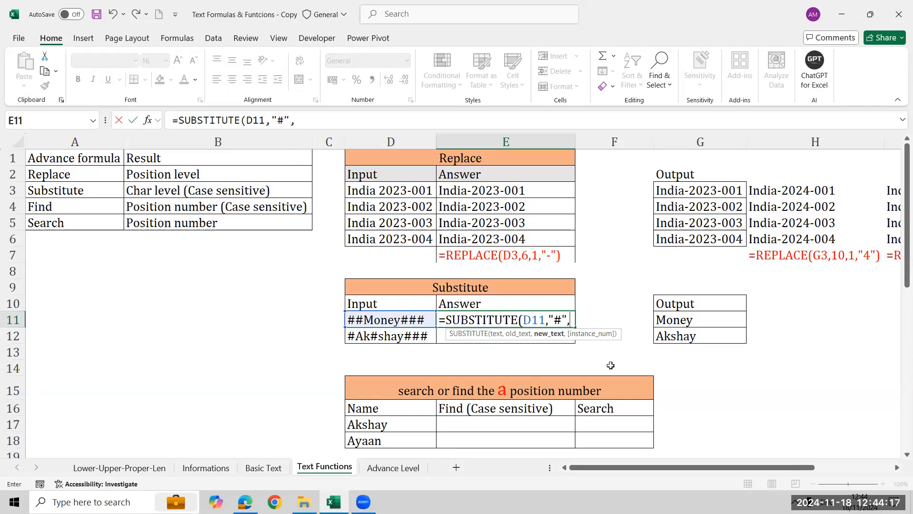
pyautogui.write('"")')
pyautogui.press('Return')
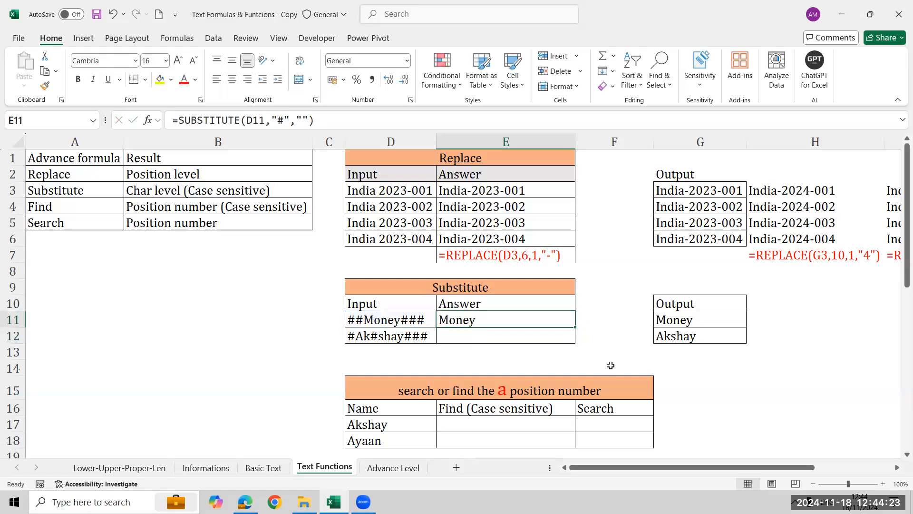
pyautogui.hotkey('shift', 'Down')
pyautogui.hotkey('ctrl', 'd')
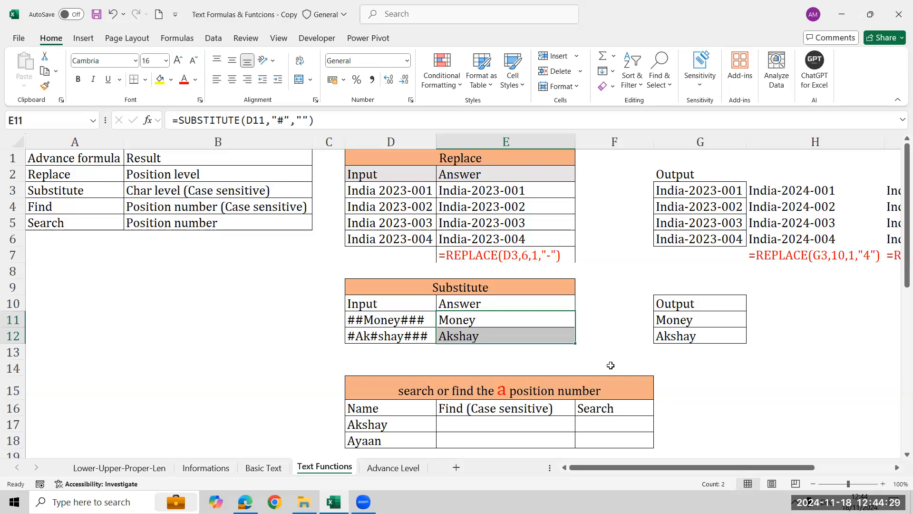
# - Show the SUBSTITUTE formula as text below the answers with =FORMULATEXT(E11) in E13 and color it red
pyautogui.press('Down')
pyautogui.press('Down')
pyautogui.write('=')
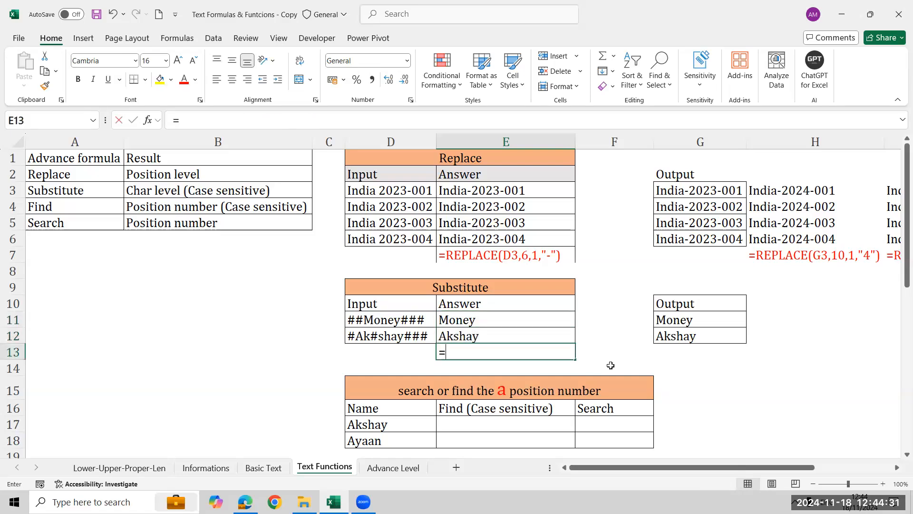
pyautogui.write('form')
pyautogui.press('Tab')
pyautogui.press('Up')
pyautogui.press('Up')
pyautogui.press('Return')
pyautogui.press('Up')
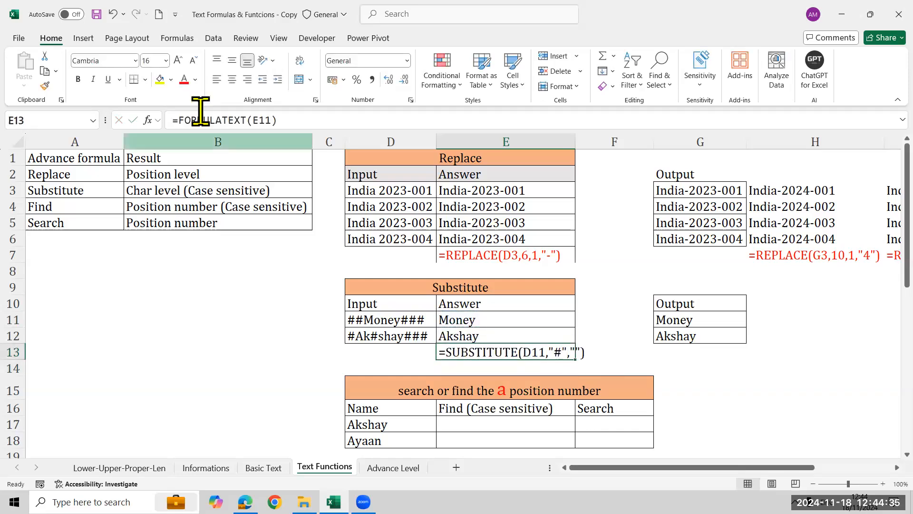
pyautogui.click(184, 81)
pyautogui.press('Down')
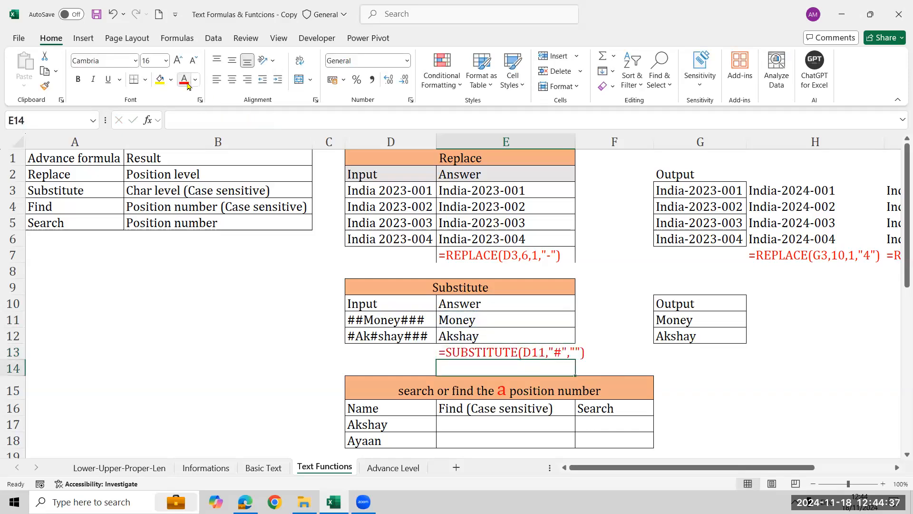
# - Look over the find and search exercise tables for the letter a and space positions in rows 15 to 23
pyautogui.press('Left')
pyautogui.press('Left')
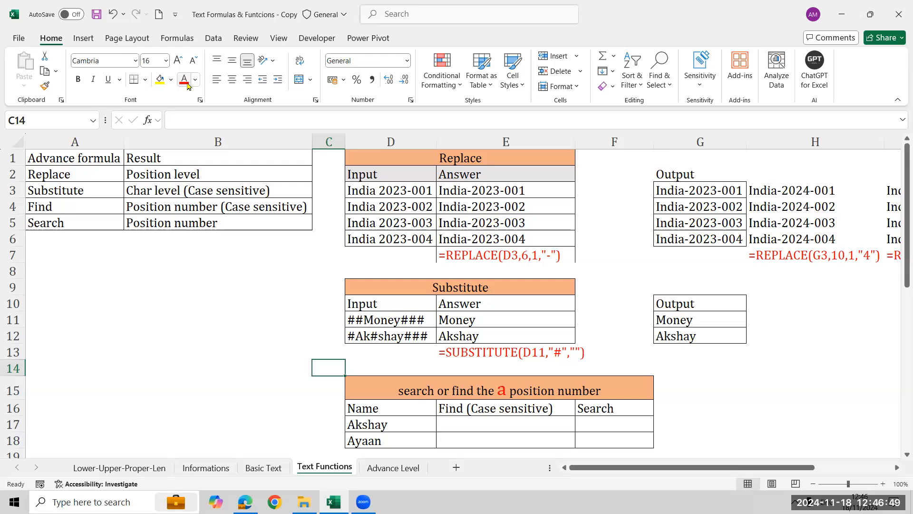
pyautogui.press('Down')
pyautogui.press('Down')
pyautogui.press('Down')
pyautogui.press('Down')
pyautogui.press('Down')
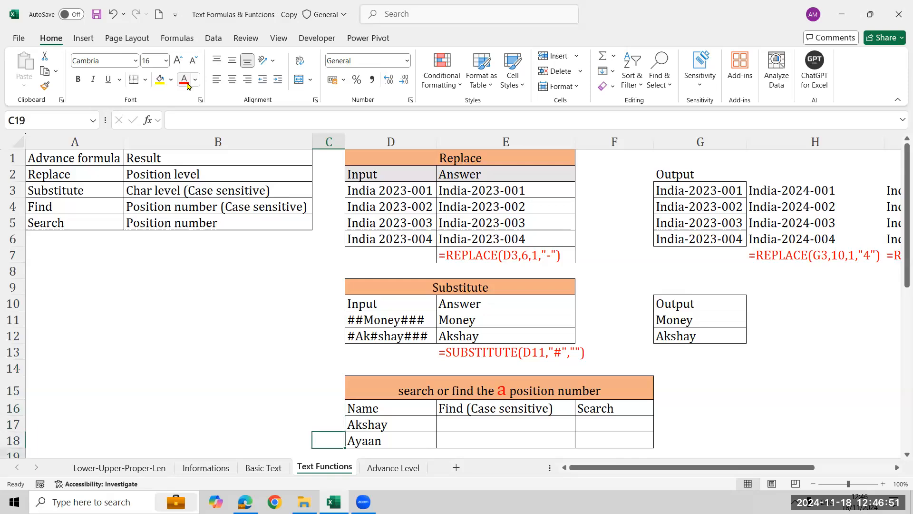
pyautogui.press('Down')
pyautogui.press('Down')
pyautogui.press('Down')
pyautogui.press('Down')
pyautogui.press('Down')
pyautogui.press('Down')
pyautogui.press('Down')
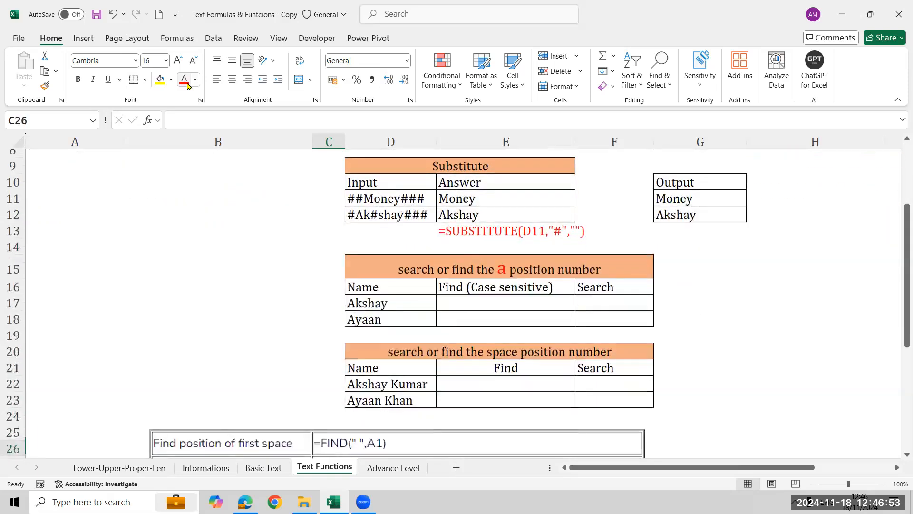
pyautogui.press('Down')
pyautogui.press('Up')
pyautogui.press('Up')
pyautogui.press('Up')
pyautogui.press('Up')
pyautogui.press('Up')
pyautogui.press('Up')
pyautogui.press('Up')
pyautogui.press('Up')
pyautogui.press('Up')
pyautogui.press('Up')
pyautogui.press('Up')
pyautogui.press('Down')
pyautogui.press('Right')
pyautogui.press('Right')
# - Examine the Find and Search entries and their result descriptions in A4:B5 of the Advance formula table
pyautogui.press('Left')
pyautogui.press('Left')
pyautogui.press('Left')
pyautogui.press('Left')
pyautogui.press('Up')
pyautogui.press('Up')
pyautogui.press('Up')
pyautogui.press('Up')
pyautogui.press('Up')
pyautogui.press('Up')
pyautogui.press('Up')
pyautogui.press('Up')
pyautogui.press('Up')
pyautogui.press('Up')
pyautogui.press('Up')
pyautogui.press('Up')
pyautogui.press('Up')
pyautogui.press('Up')
pyautogui.press('Up')
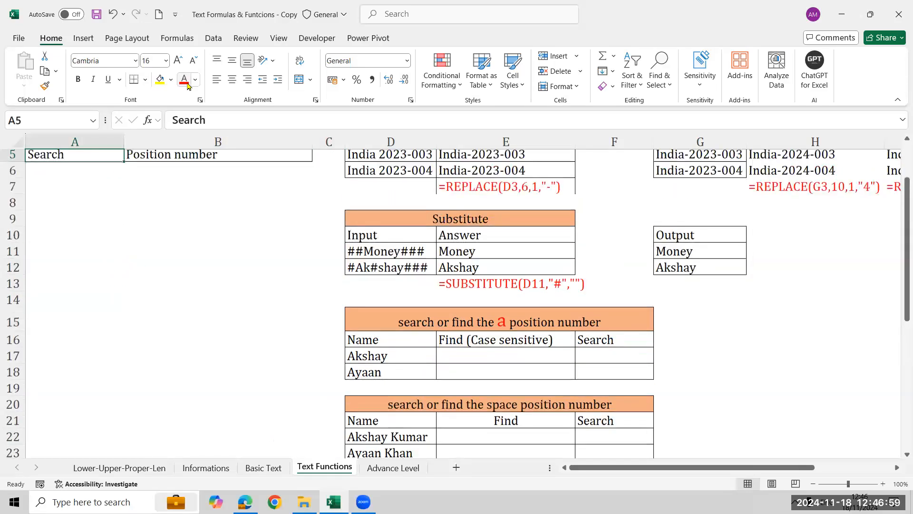
pyautogui.press('Down')
pyautogui.press('Down')
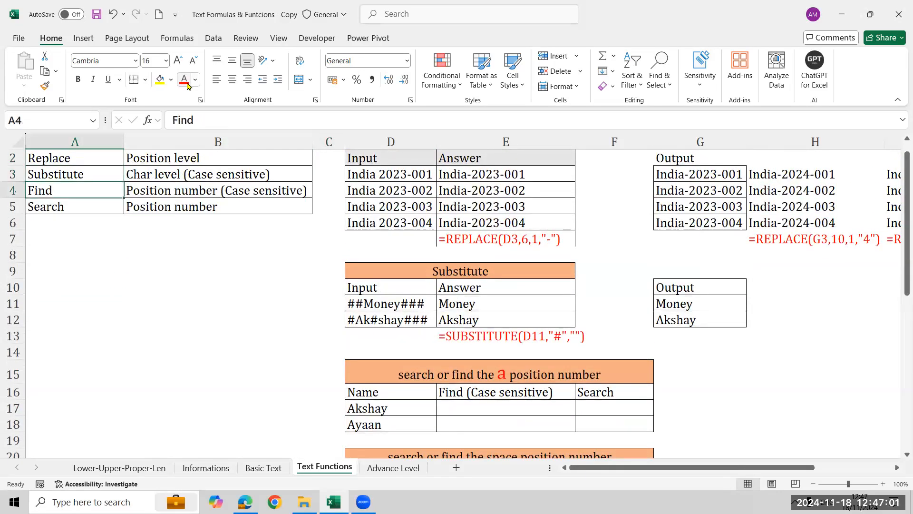
pyautogui.hotkey('shift', 'Down')
pyautogui.hotkey('shift', 'Right')
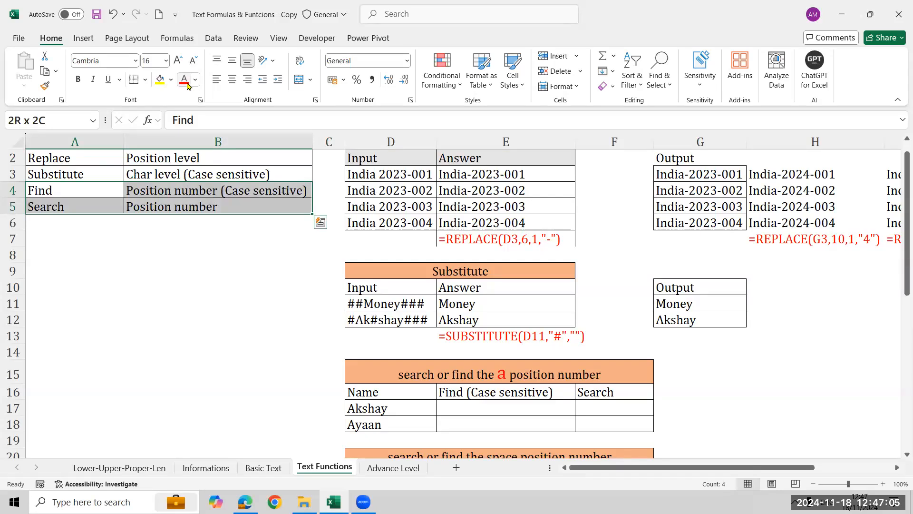
pyautogui.press('Right')
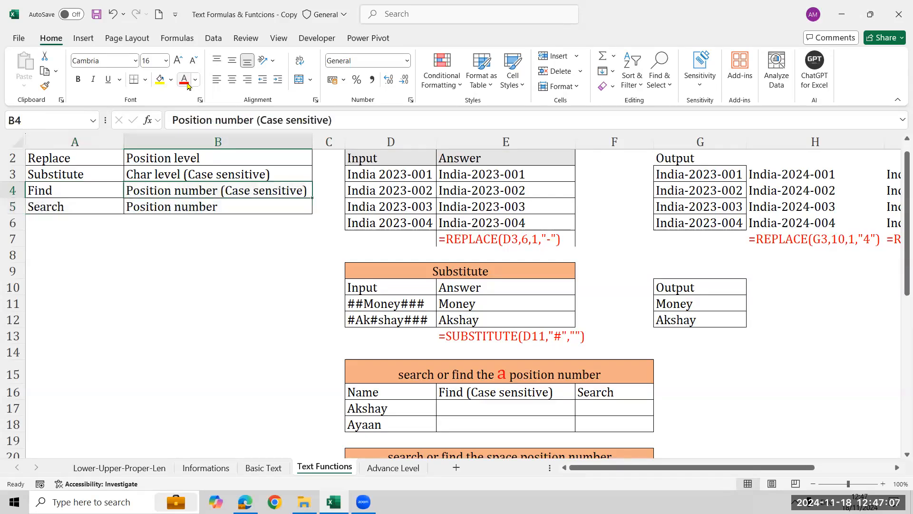
# - Compare the case-sensitive Find description with the Search description in rows 4 and 5
pyautogui.press('Left')
pyautogui.press('Right')
pyautogui.press('Down')
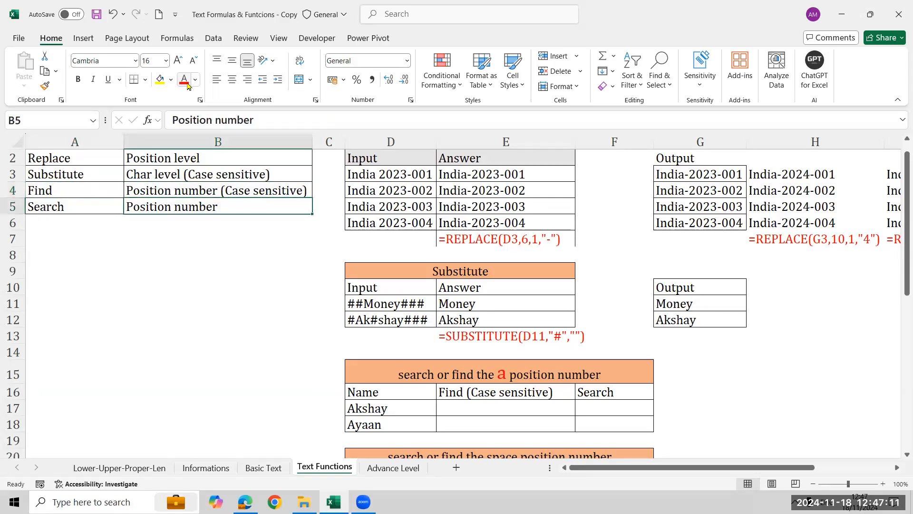
pyautogui.press('Left')
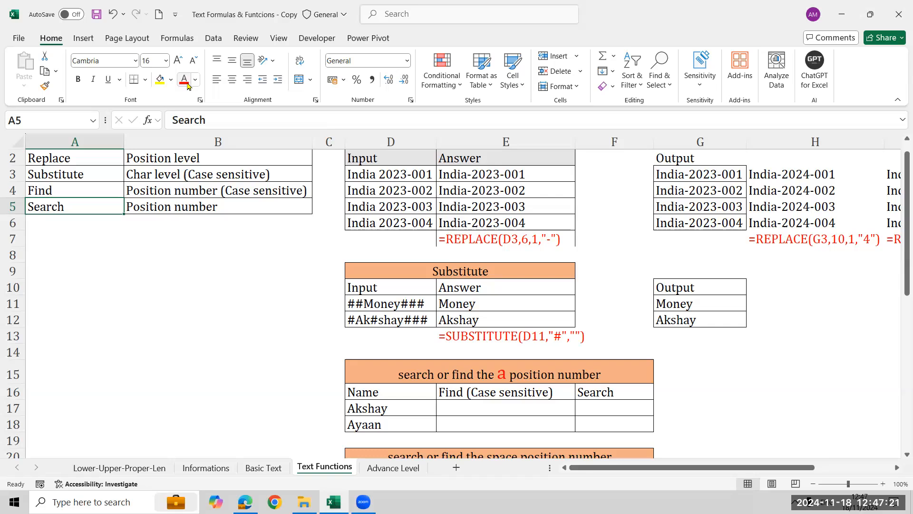
# - Review the letter a position exercise in D15:E18, including its heading and the two sample names
pyautogui.press('Down')
pyautogui.press('Down')
pyautogui.press('Down')
pyautogui.press('Down')
pyautogui.press('Down')
pyautogui.press('Down')
pyautogui.press('Down')
pyautogui.press('Down')
pyautogui.press('Down')
pyautogui.press('Down')
pyautogui.press('Down')
pyautogui.press('Down')
pyautogui.press('Down')
pyautogui.press('Down')
pyautogui.press('Down')
pyautogui.press('Down')
pyautogui.press('Down')
pyautogui.press('Down')
pyautogui.press('Down')
pyautogui.press('Down')
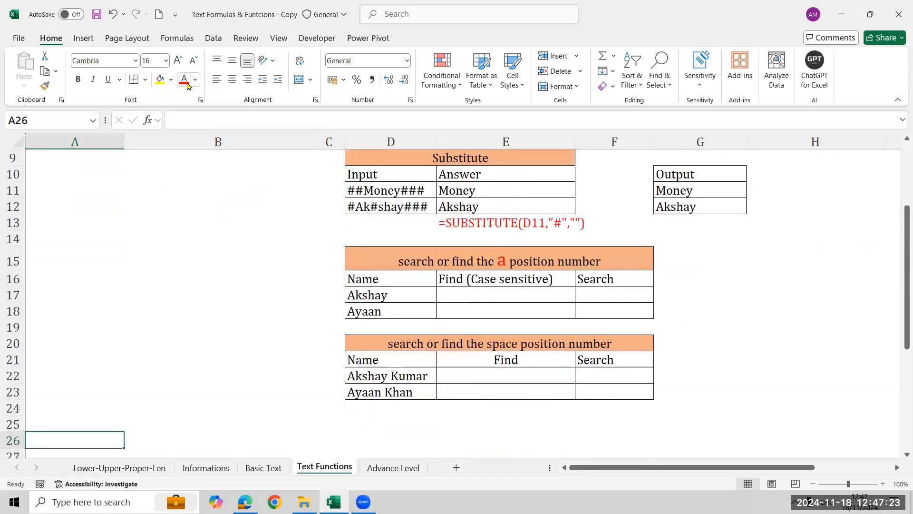
pyautogui.press('Right')
pyautogui.press('Right')
pyautogui.press('Right')
pyautogui.press('Right')
pyautogui.press('Up')
pyautogui.press('Up')
pyautogui.press('Up')
pyautogui.press('Up')
pyautogui.press('Up')
pyautogui.press('Up')
pyautogui.press('Up')
pyautogui.press('Up')
pyautogui.press('Up')
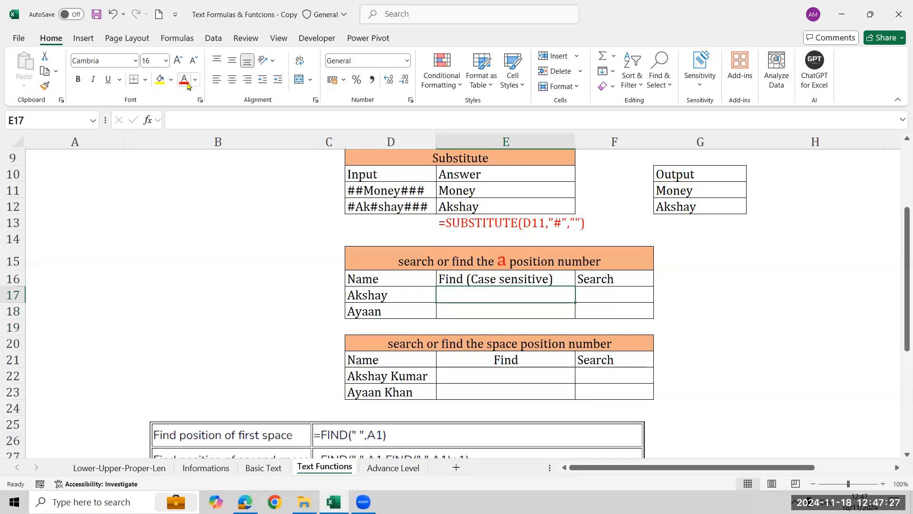
pyautogui.press('Left')
pyautogui.press('Up')
pyautogui.press('Up')
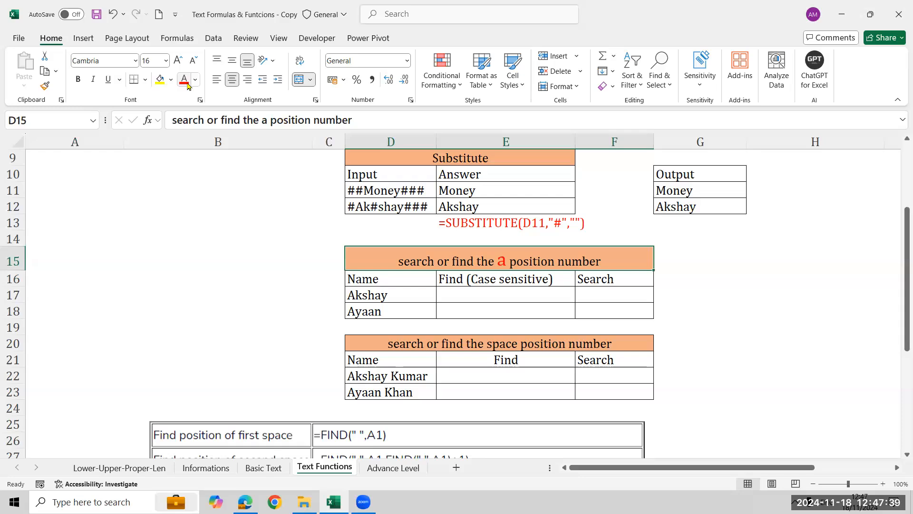
pyautogui.press('Down')
pyautogui.press('Down')
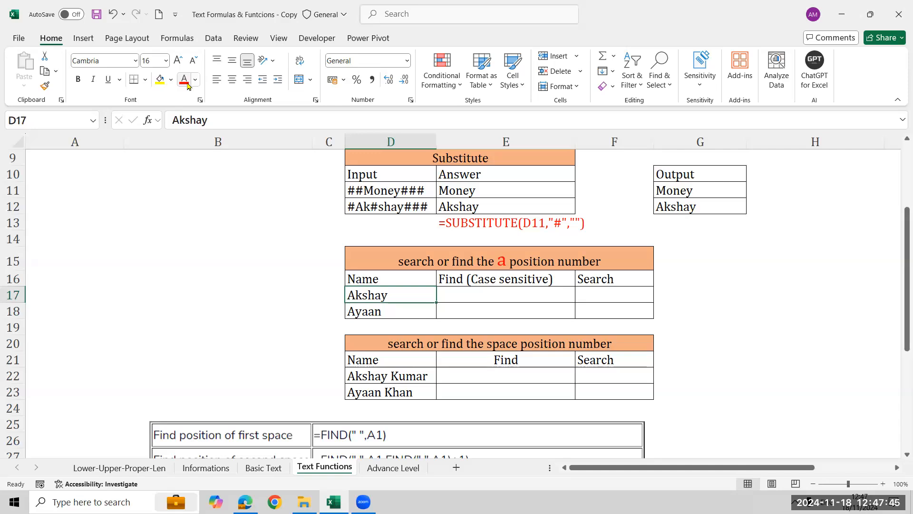
pyautogui.press('Down')
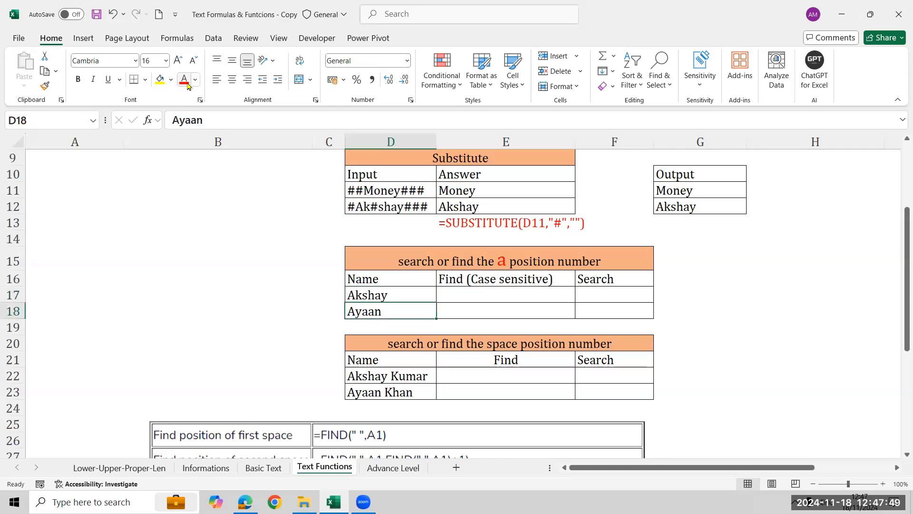
pyautogui.press('Up')
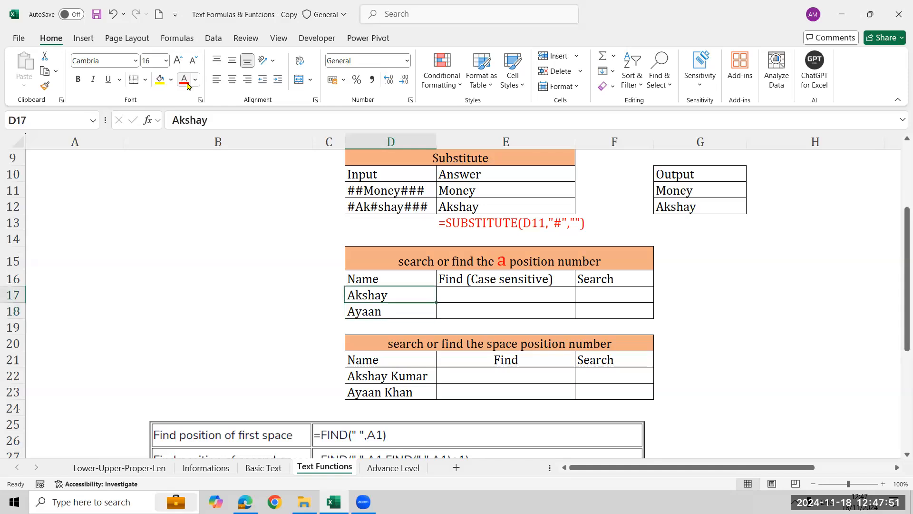
# - Find the case-sensitive position of the letter a in the first name with =FIND("a",D17) in E17
pyautogui.press('Right')
pyautogui.write('=fin')
pyautogui.press('Tab')
pyautogui.write('"')
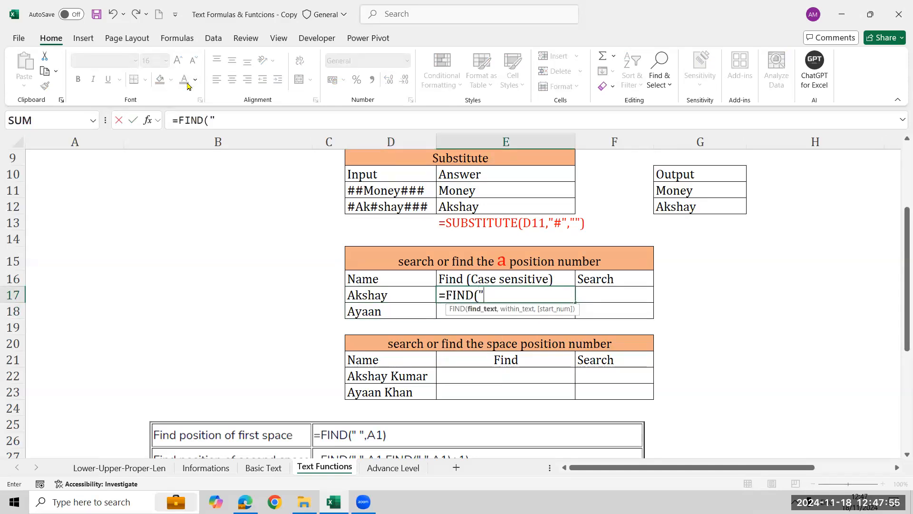
pyautogui.write('a",')
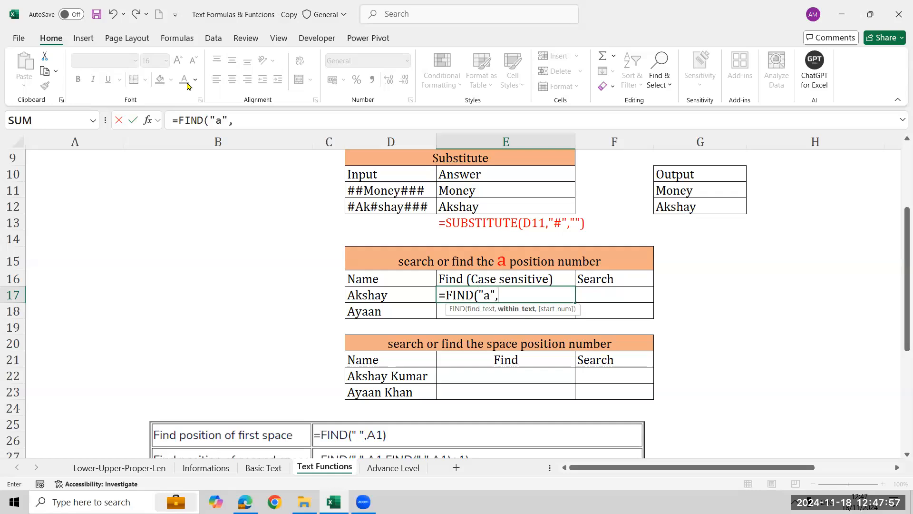
pyautogui.press('Left')
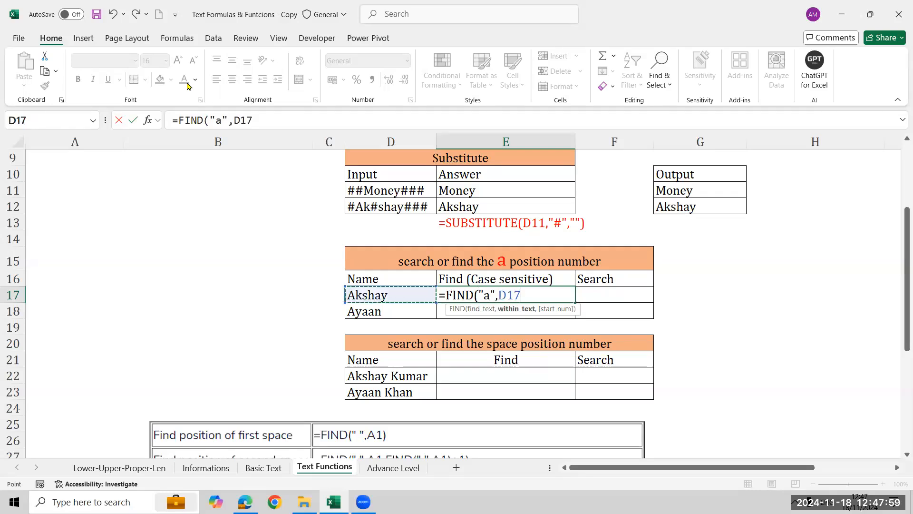
pyautogui.write(')')
pyautogui.press('Return')
pyautogui.press('Up')
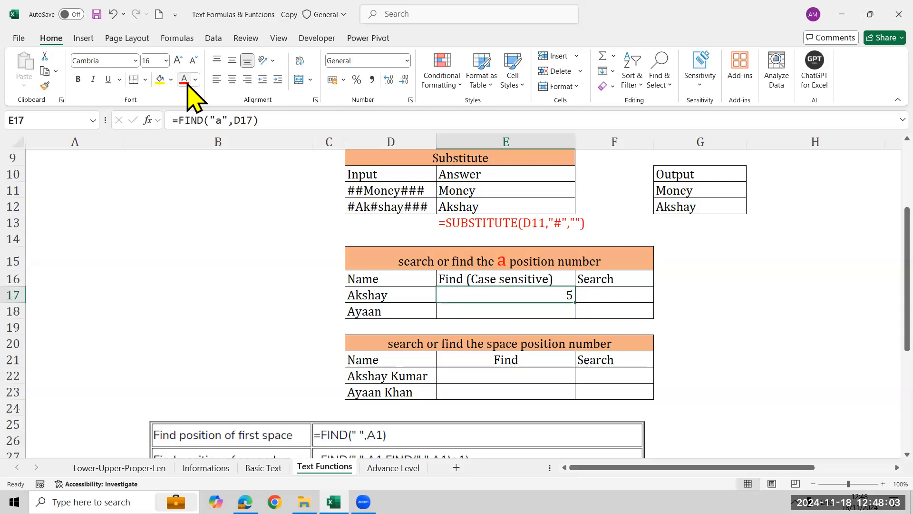
# - Find the position of the letter a regardless of case with =SEARCH("a",D17) in F17
pyautogui.press('Right')
pyautogui.write('=se')
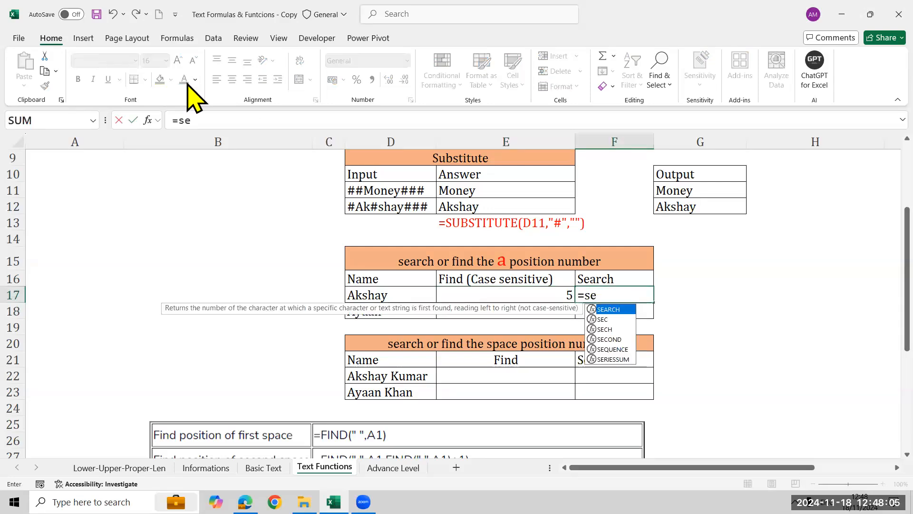
pyautogui.press('Tab')
pyautogui.write('"a"')
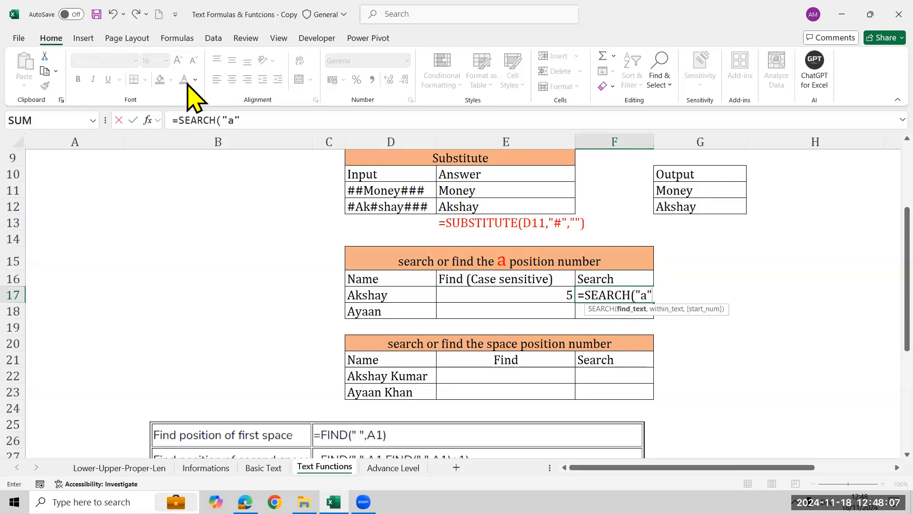
pyautogui.write(',')
pyautogui.press('Left')
pyautogui.press('Left')
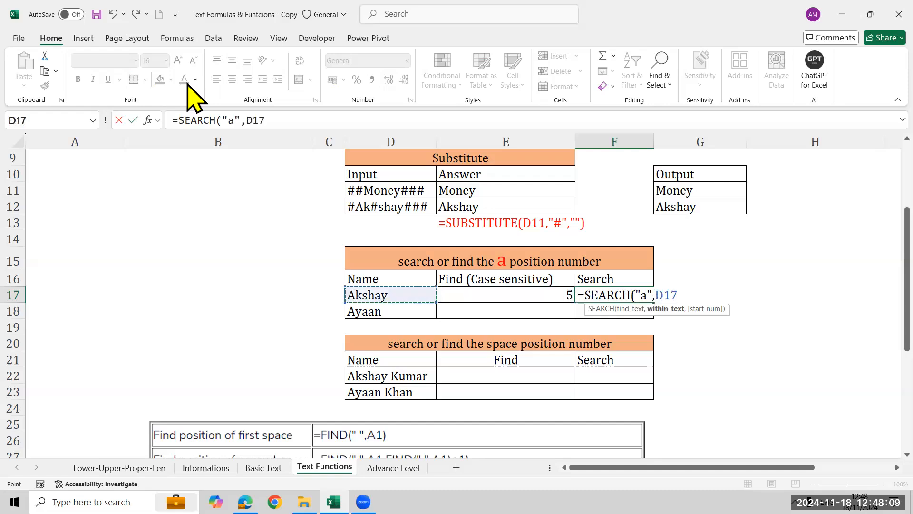
pyautogui.write(')')
pyautogui.hotkey('ctrl', 'Return')
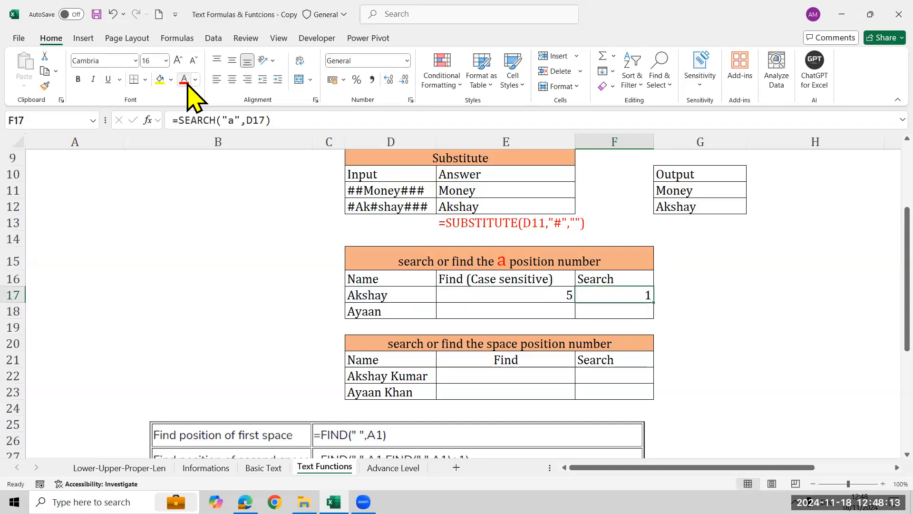
# - Compare the FIND and SEARCH answers in E17:F17 with the name in D17 and the exercise heading
pyautogui.press('Left')
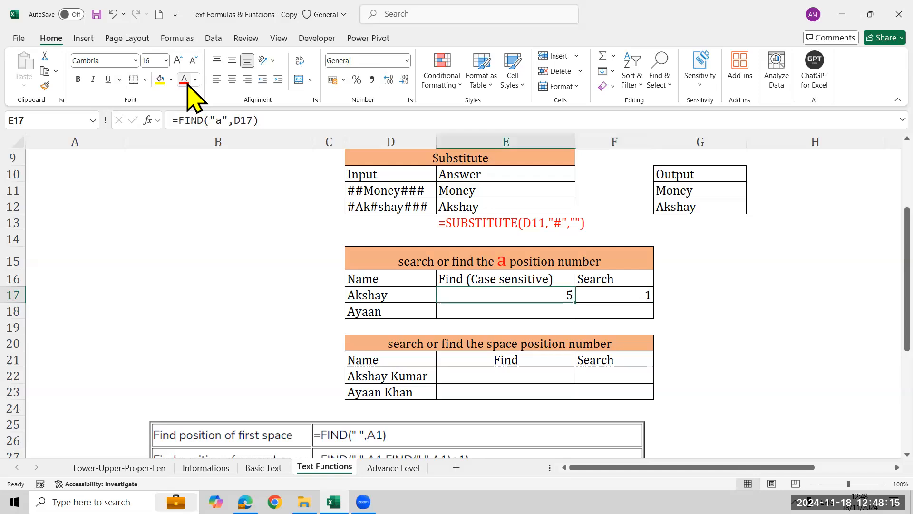
pyautogui.press('Right')
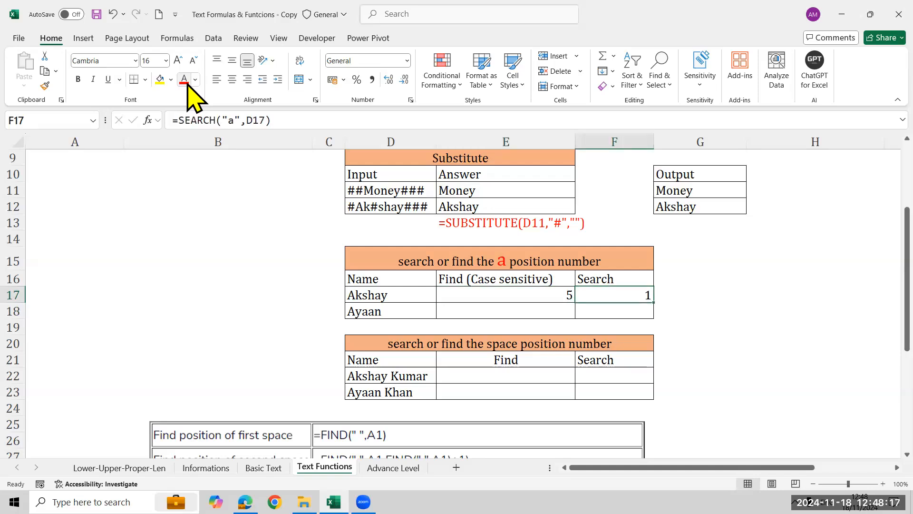
pyautogui.press('Left')
pyautogui.press('Left')
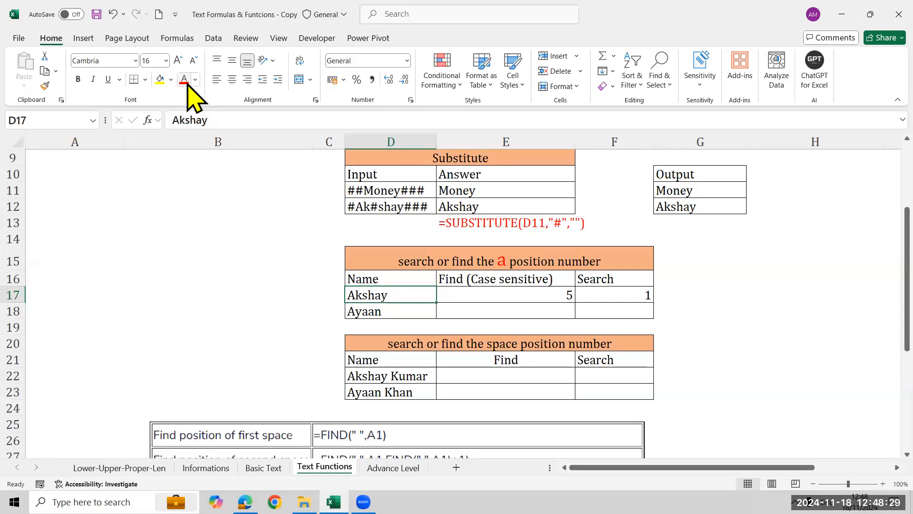
pyautogui.press('Right')
pyautogui.press('Right')
pyautogui.press('Right')
pyautogui.press('Left')
pyautogui.press('Left')
pyautogui.press('Up')
pyautogui.press('Up')
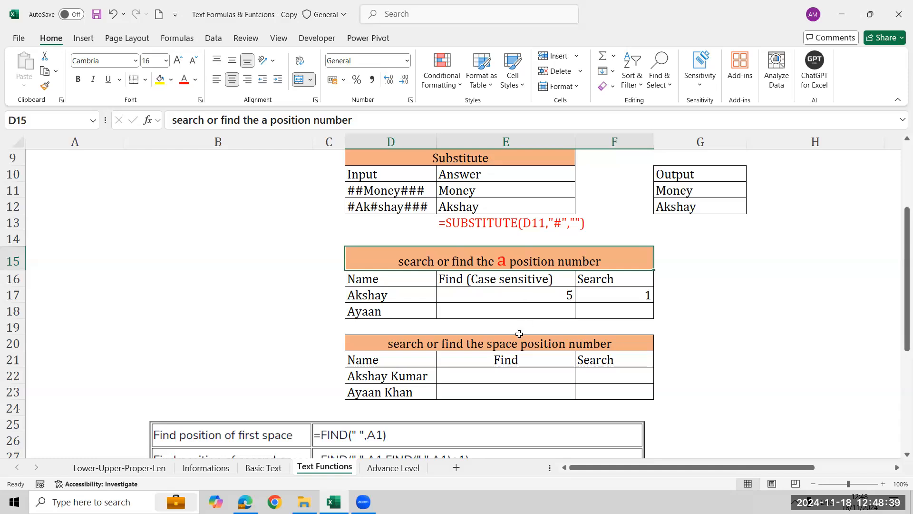
# - Copy the FIND and SEARCH formulas down to E18 and F18 for the second name
pyautogui.click(525, 296)
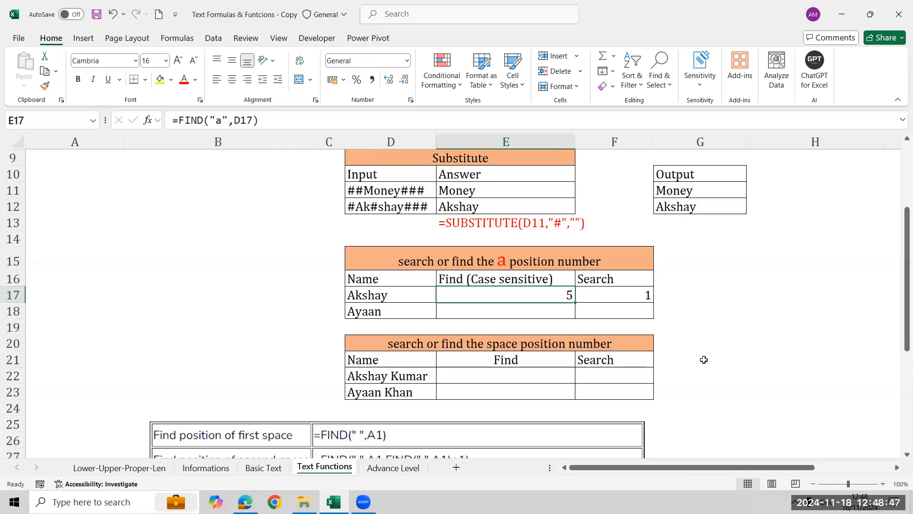
pyautogui.press('Down')
pyautogui.hotkey('ctrl', 'd')
pyautogui.press('Right')
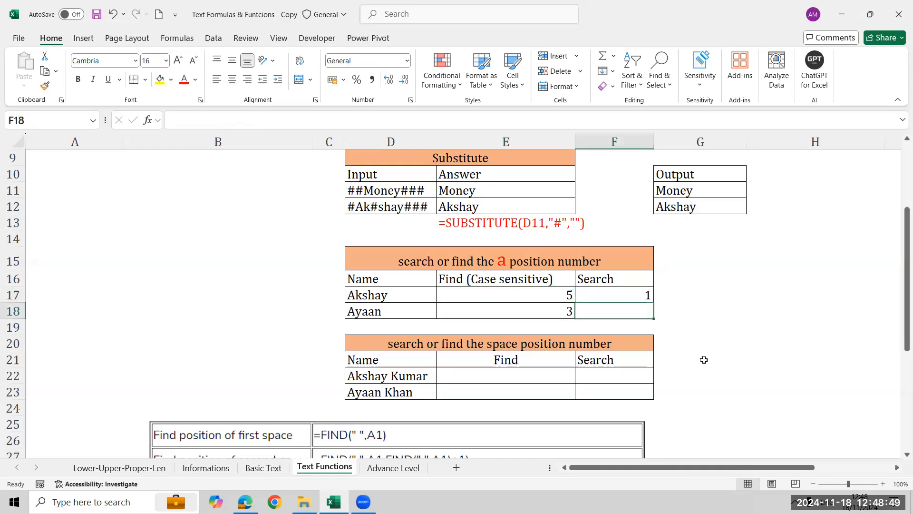
pyautogui.hotkey('ctrl', 'd')
# - Show the FIND and SEARCH formulas as text with =FORMULATEXT(E17) in G17, filled across to H17
pyautogui.press('Right')
pyautogui.press('Up')
pyautogui.write('=form')
pyautogui.press('Tab')
pyautogui.press('Left')
pyautogui.press('Left')
pyautogui.press('Return')
pyautogui.press('Up')
pyautogui.hotkey('shift', 'Right')
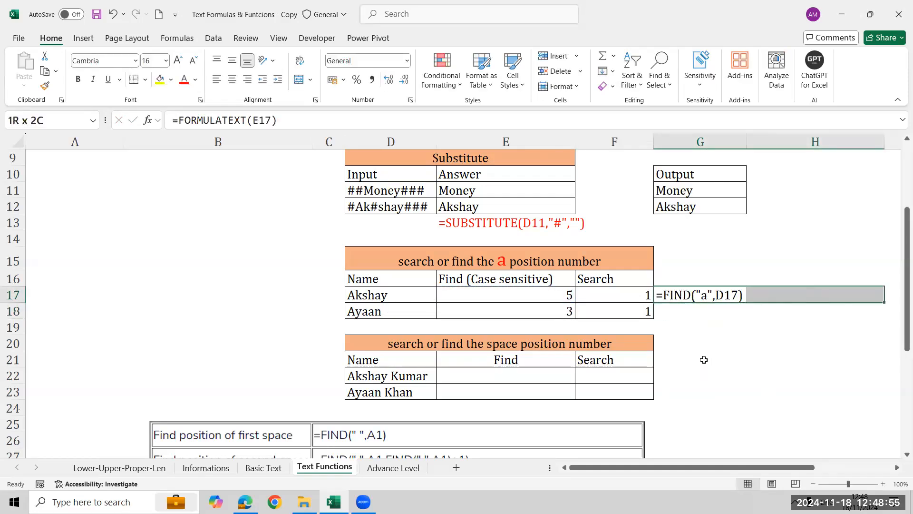
pyautogui.hotkey('ctrl', 'r')
# - Color the formula texts in G17:H17 red and fill them down to row 18
pyautogui.press('Right')
pyautogui.press('Left')
pyautogui.hotkey('shift', 'Right')
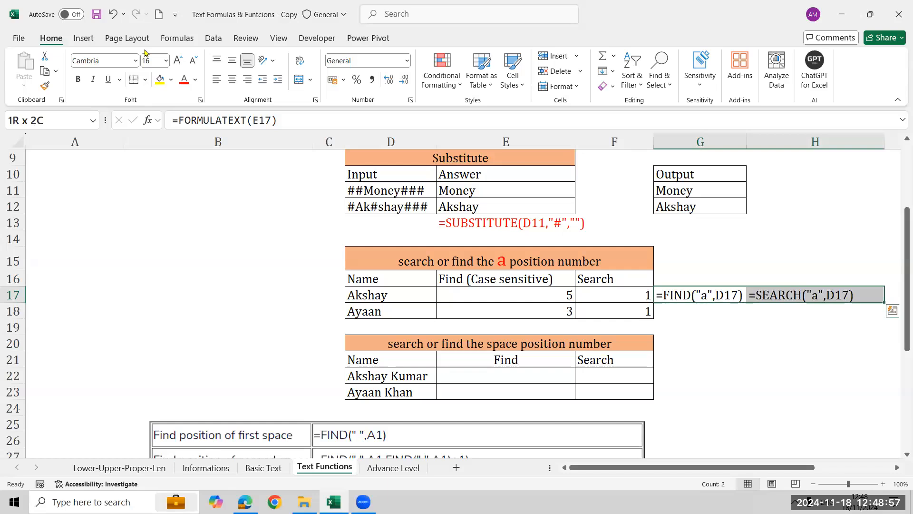
pyautogui.click(184, 79)
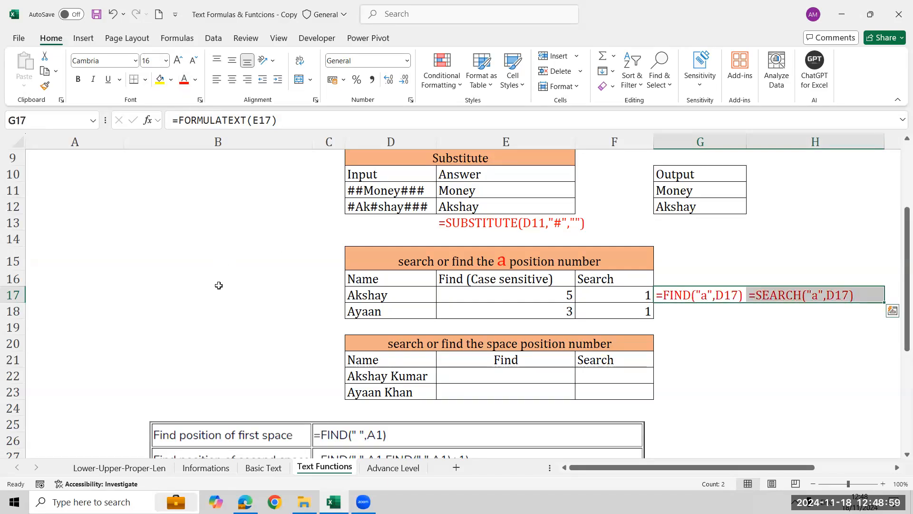
pyautogui.hotkey('shift', 'Down')
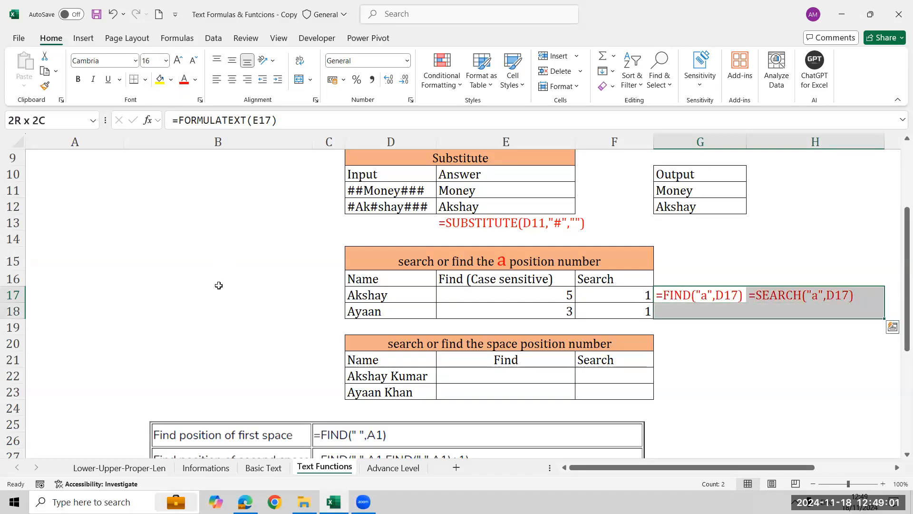
pyautogui.hotkey('ctrl', 'd')
pyautogui.press('Down')
pyautogui.press('Down')
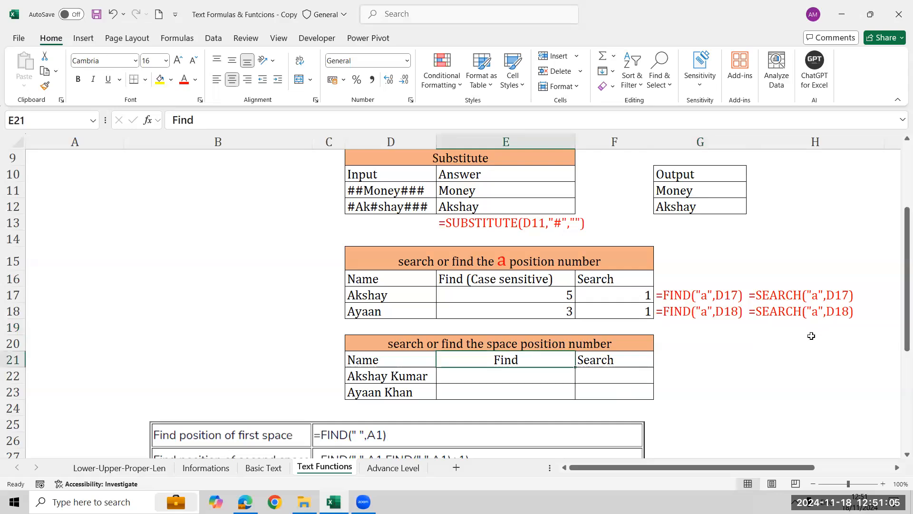
pyautogui.click(472, 377)
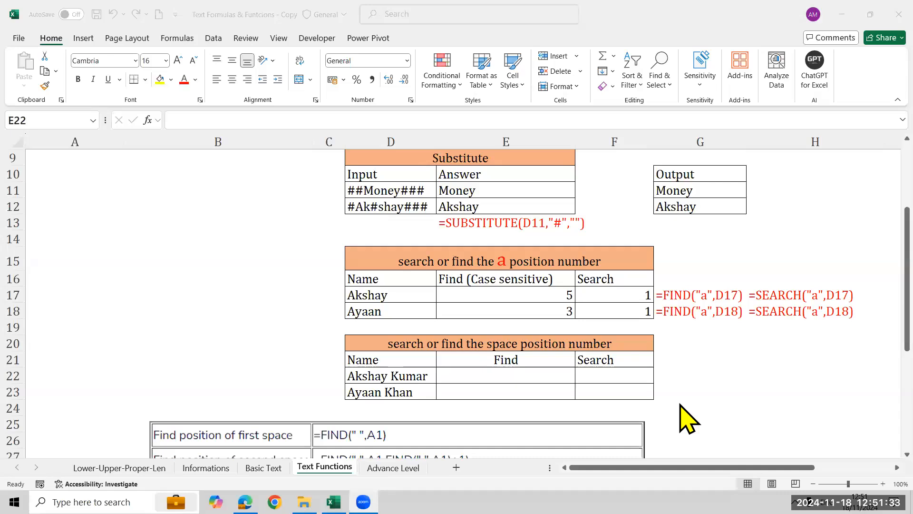
pyautogui.click(862, 341)
pyautogui.moveTo(907, 346); pyautogui.dragTo(908, 346)
pyautogui.click(502, 391)
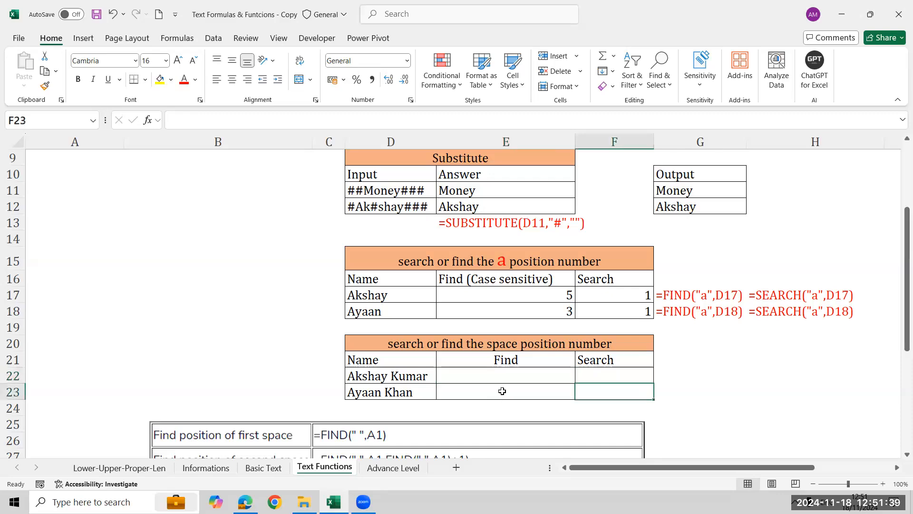
pyautogui.press('super+d')
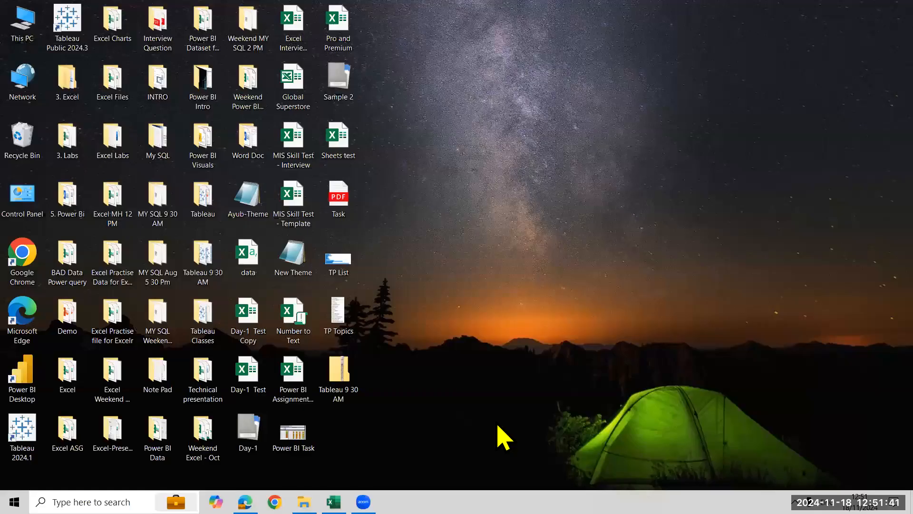
pyautogui.press('super+d')
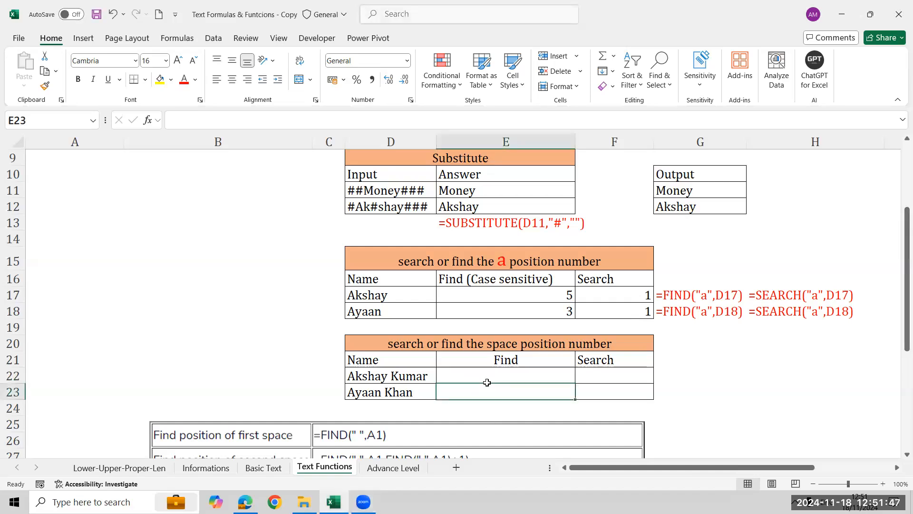
# - Find the space position of the first full name with =FIND(" ",D22) in E22 and fill it down to E23
pyautogui.click(506, 375)
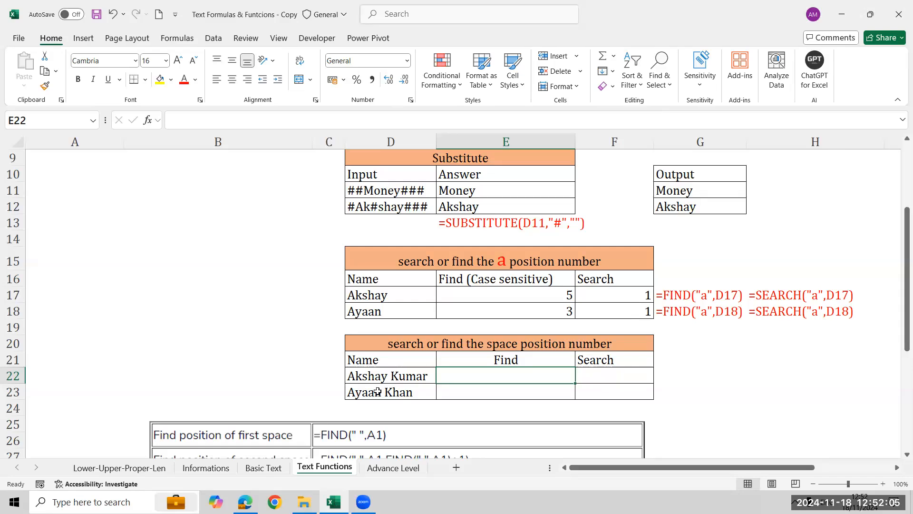
pyautogui.hotkey('alt', 'Tab')
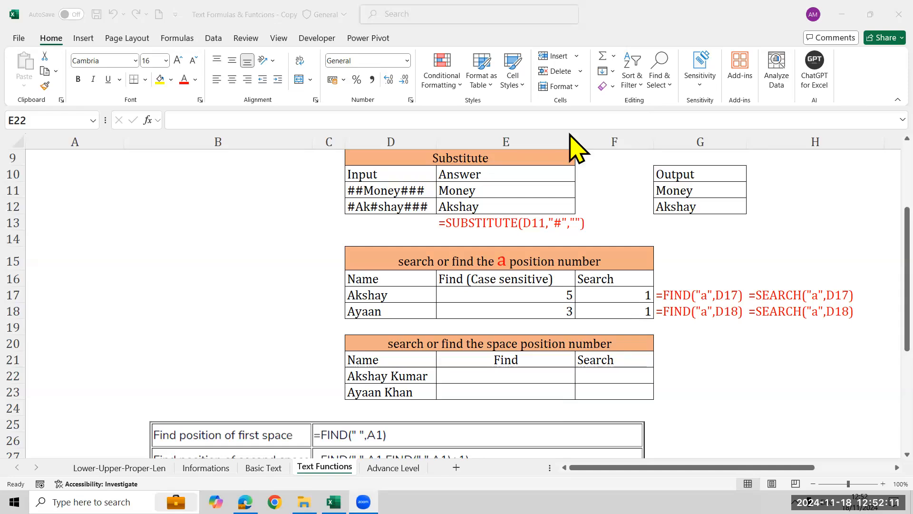
pyautogui.hotkey('alt', 'Tab')
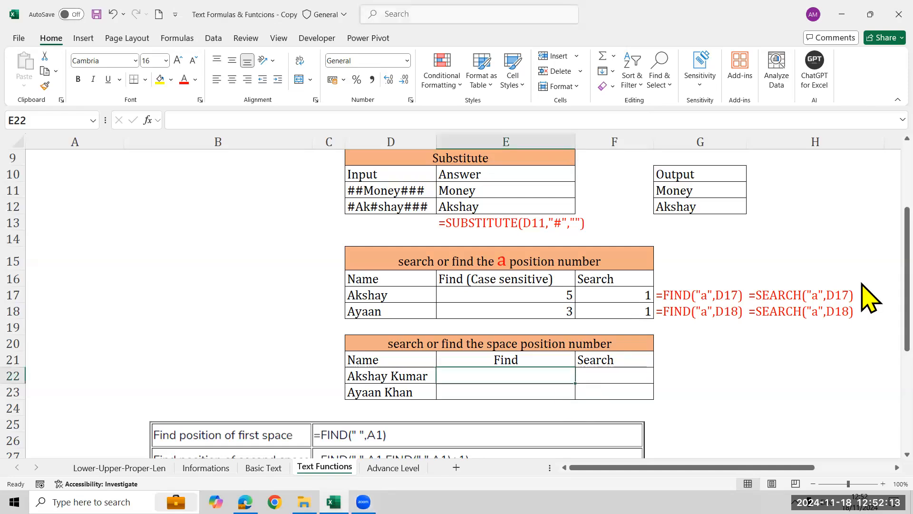
pyautogui.write('=fin')
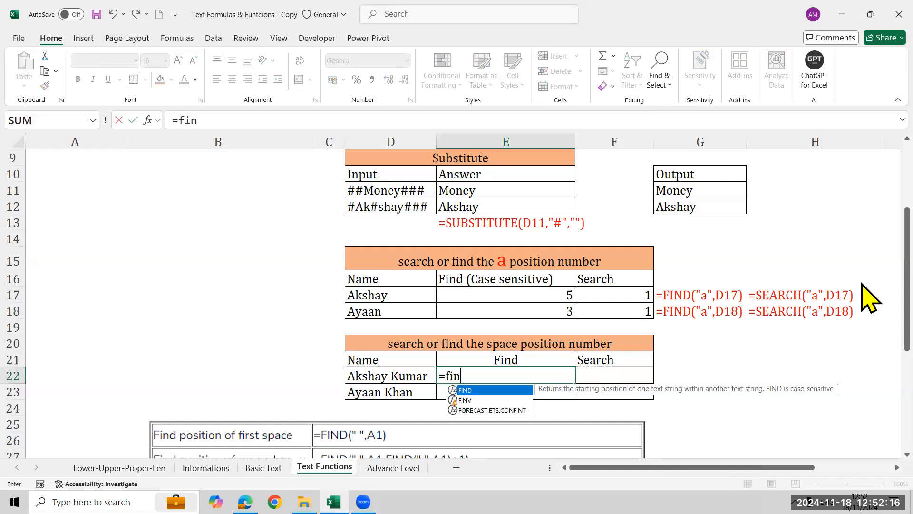
pyautogui.press('Tab')
pyautogui.write(':')
pyautogui.press('BackSpace')
pyautogui.write('" ",')
pyautogui.press('Left')
pyautogui.press('Left')
pyautogui.press('Right')
pyautogui.write('.')
pyautogui.press('BackSpace')
pyautogui.write(')')
pyautogui.press('Return')
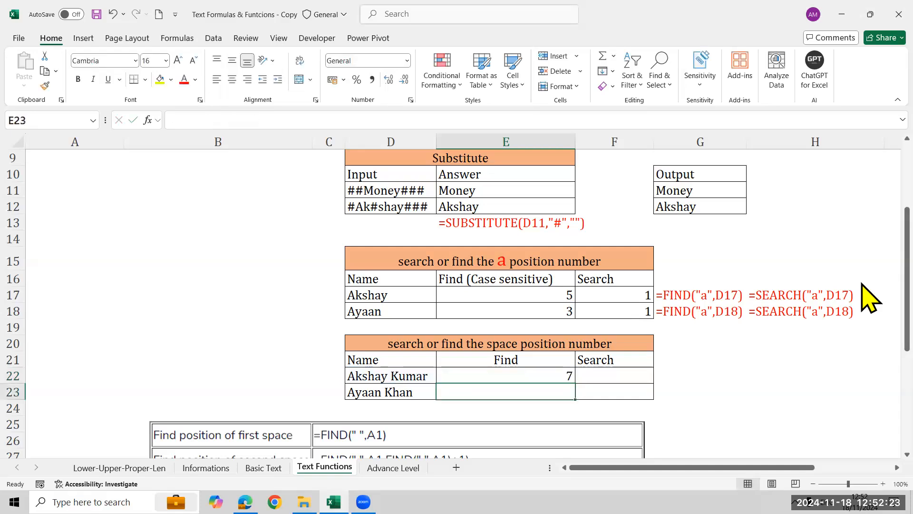
pyautogui.hotkey('shift', 'Up')
pyautogui.hotkey('ctrl', 'd')
# - Try to fill the FIND formulas from E22:E23 across to F22:F23, and clear the copies
pyautogui.press('Right')
pyautogui.press('Left')
pyautogui.hotkey('shift', 'Right')
pyautogui.hotkey('shift', 'Down')
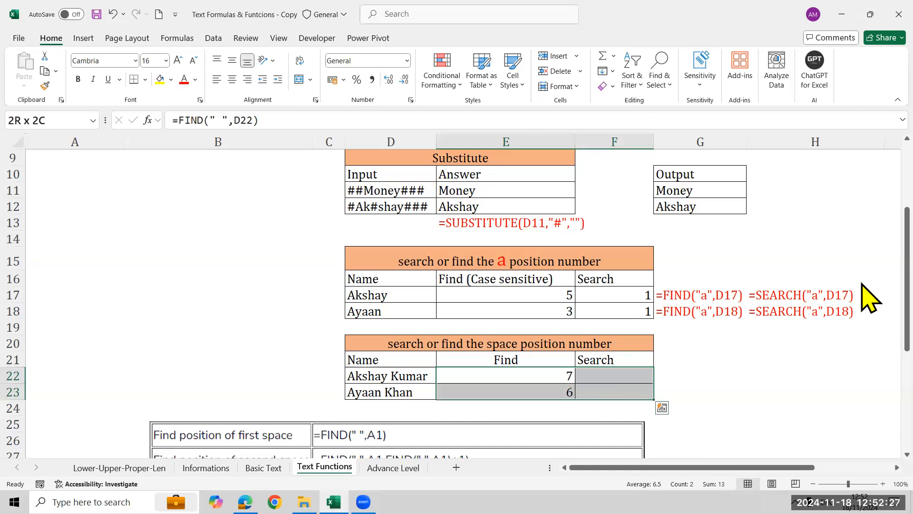
pyautogui.hotkey('ctrl', 'r')
pyautogui.press('Right')
pyautogui.hotkey('shift', 'Down')
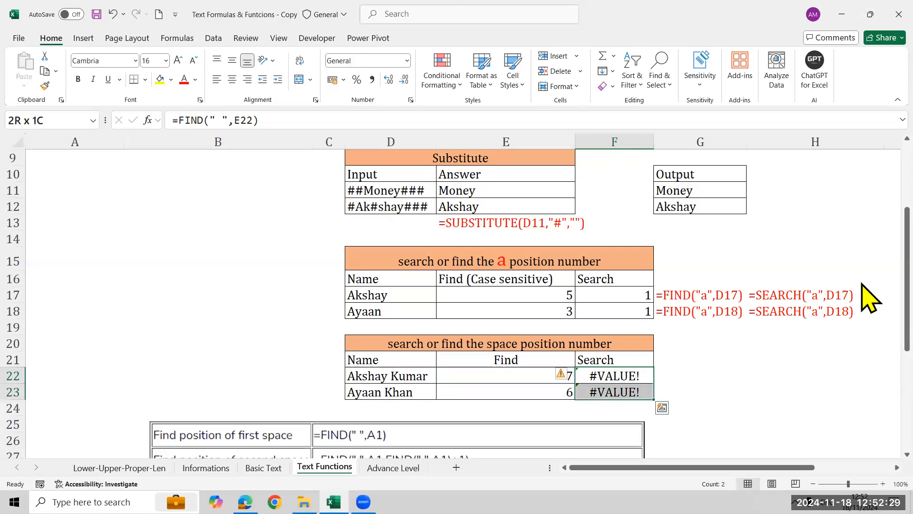
pyautogui.press('Delete')
# - Enter =SEARCH(" ",D22) in F22 and fill it down to F23
pyautogui.write('=se')
pyautogui.press('Tab')
pyautogui.press('Left')
pyautogui.press('BackSpace')
pyautogui.press('BackSpace')
pyautogui.press('BackSpace')
pyautogui.write('" ",')
pyautogui.press('Left')
pyautogui.press('Left')
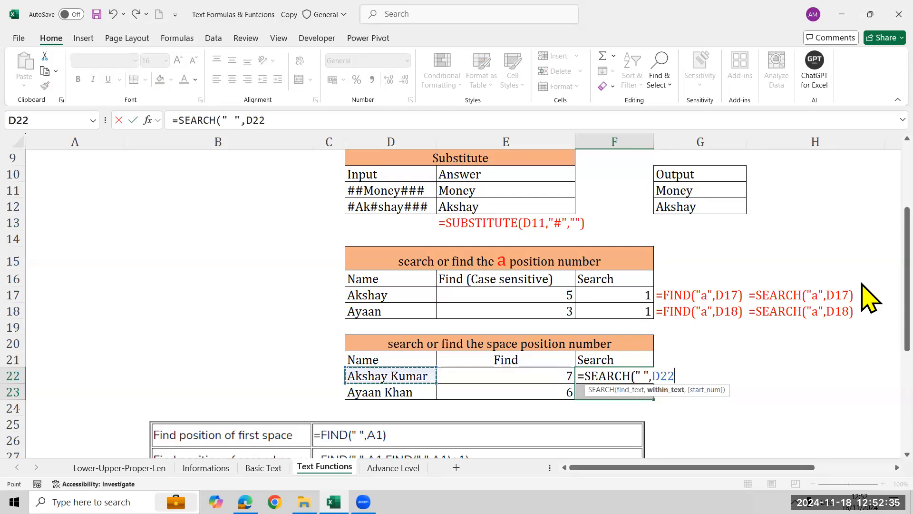
pyautogui.write(')')
pyautogui.press('Return')
pyautogui.hotkey('ctrl', 'd')
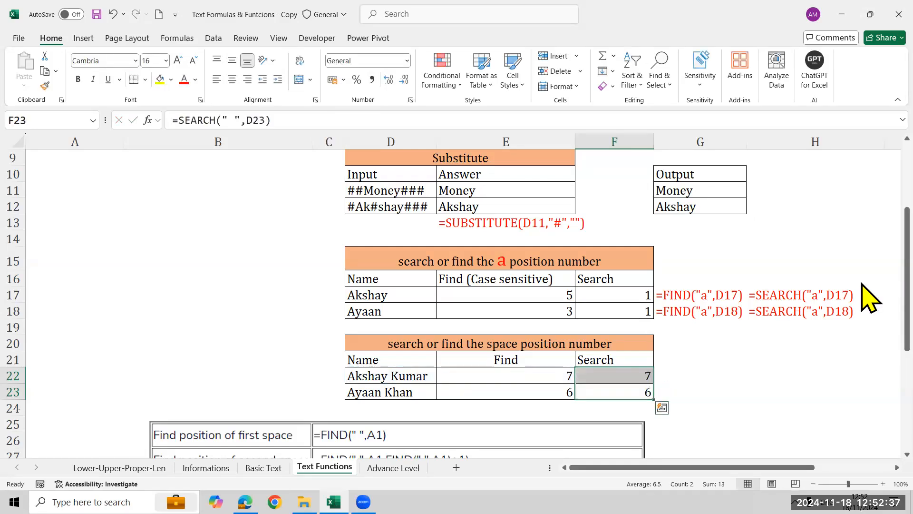
# - Compare the FIND and SEARCH answers for the space in E22:F23 with the letter answers in E17:F18
pyautogui.press('Down')
pyautogui.press('Up')
pyautogui.press('Up')
pyautogui.press('Left')
pyautogui.hotkey('shift', 'Right')
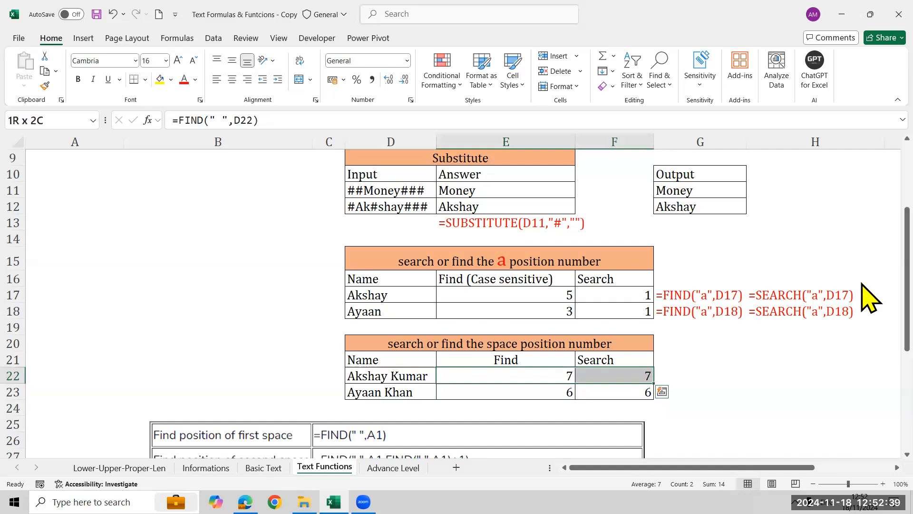
pyautogui.press('Right')
pyautogui.press('Up')
pyautogui.press('Up')
pyautogui.press('Up')
pyautogui.press('Up')
pyautogui.press('Up')
pyautogui.press('Up')
pyautogui.press('Up')
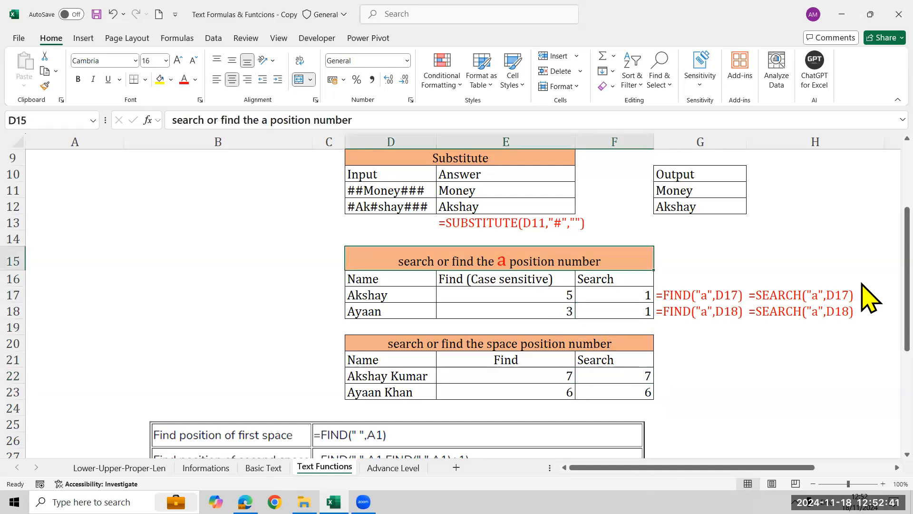
pyautogui.press('Down')
pyautogui.press('Down')
pyautogui.press('Left')
pyautogui.hotkey('shift', 'Right')
pyautogui.hotkey('shift', 'Down')
pyautogui.press('Down')
pyautogui.press('Down')
pyautogui.press('Down')
pyautogui.press('Down')
pyautogui.press('Down')
pyautogui.press('Down')
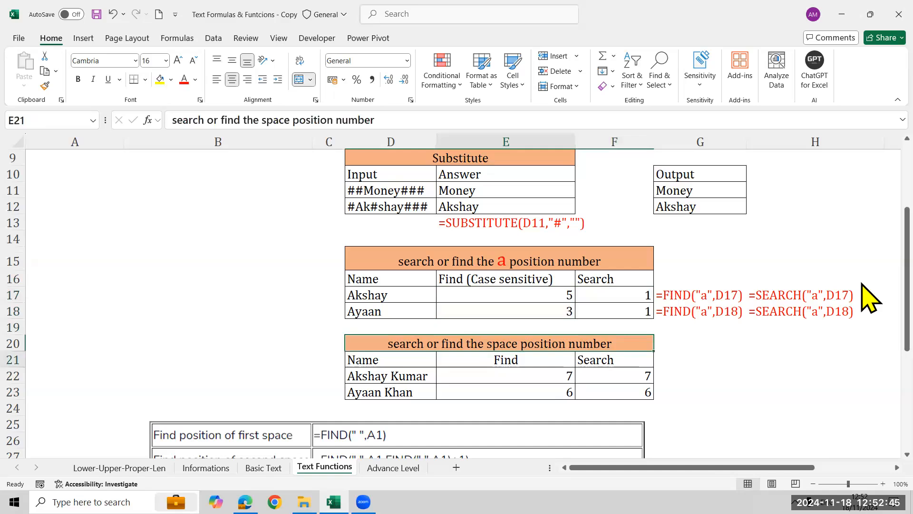
pyautogui.press('Up')
pyautogui.hotkey('shift', 'Down')
pyautogui.hotkey('shift', 'Right')
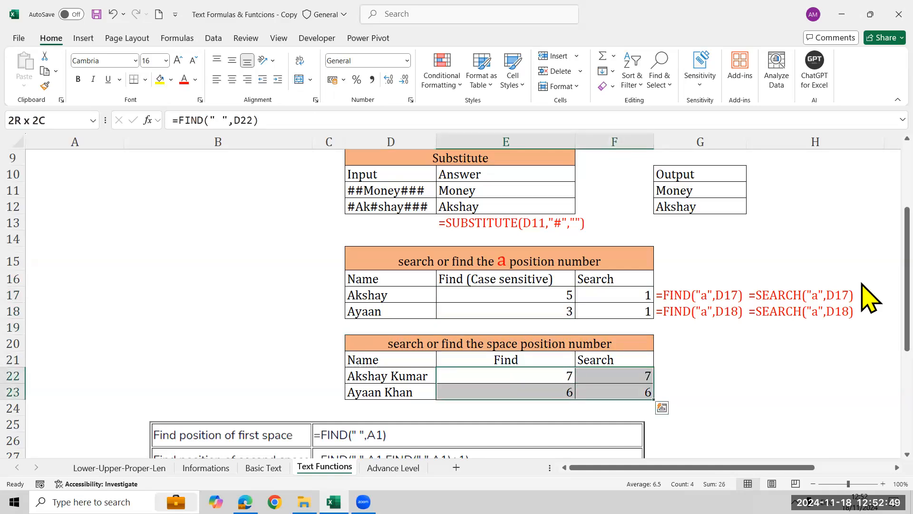
# - Show the formulas of E22:F23 as text in G22:H23 with =FORMULATEXT(E22) and color them red
pyautogui.press('Right')
pyautogui.press('Right')
pyautogui.write('=FORMULATEXT(')
pyautogui.press('Left')
pyautogui.press('Left')
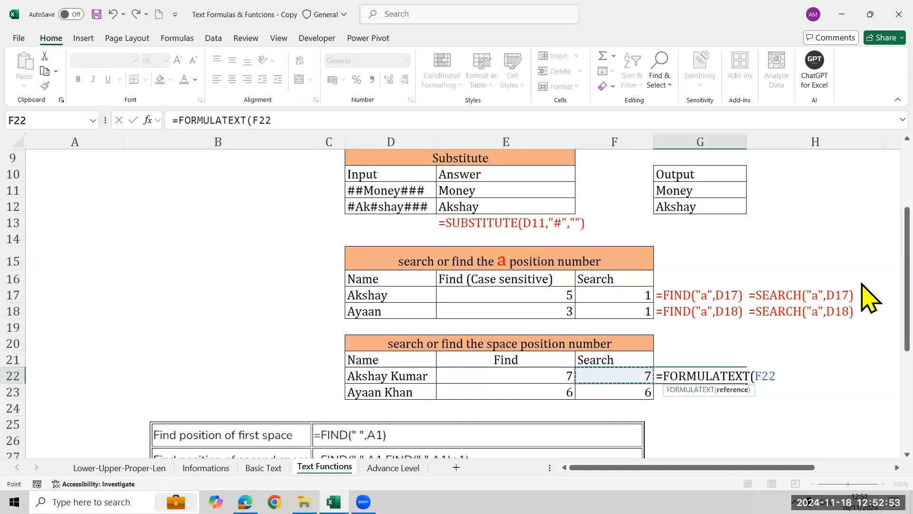
pyautogui.hotkey('ctrl', 'Return')
pyautogui.hotkey('shift', 'Right')
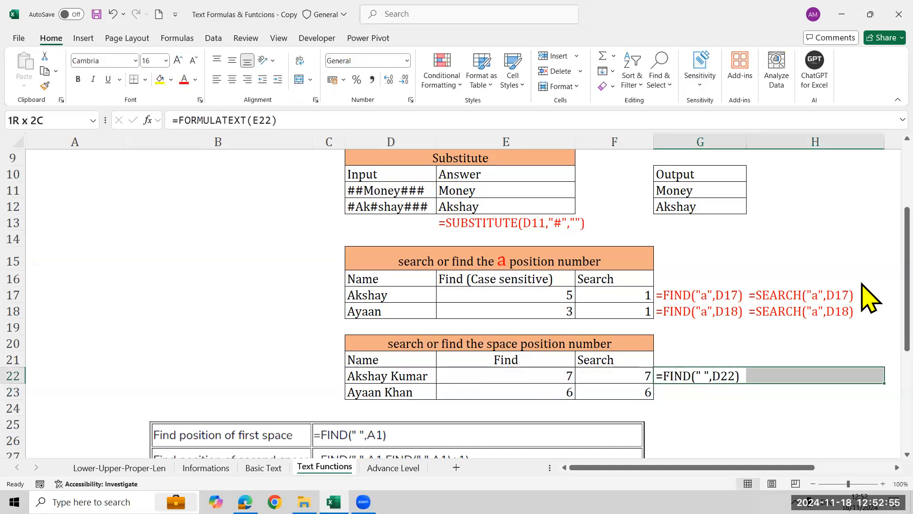
pyautogui.hotkey('shift', 'Down')
pyautogui.hotkey('ctrl', 'd')
pyautogui.hotkey('ctrl', 'r')
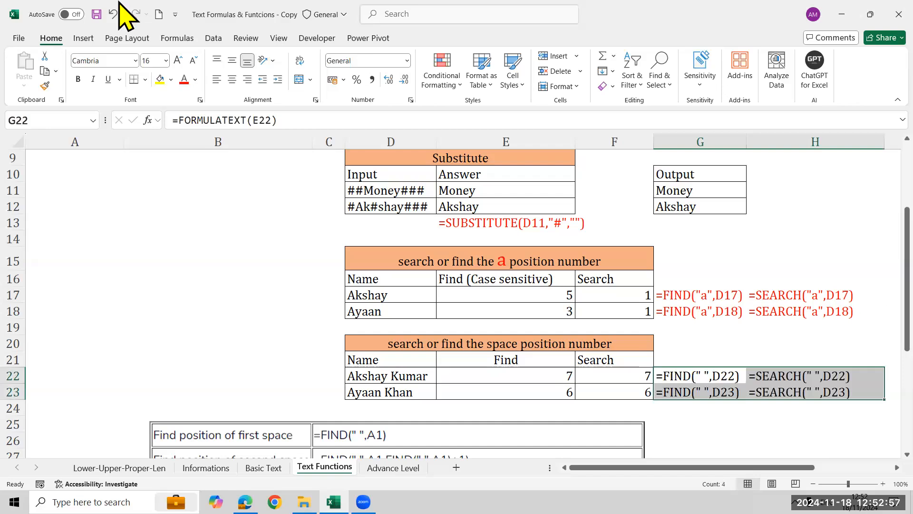
pyautogui.click(184, 79)
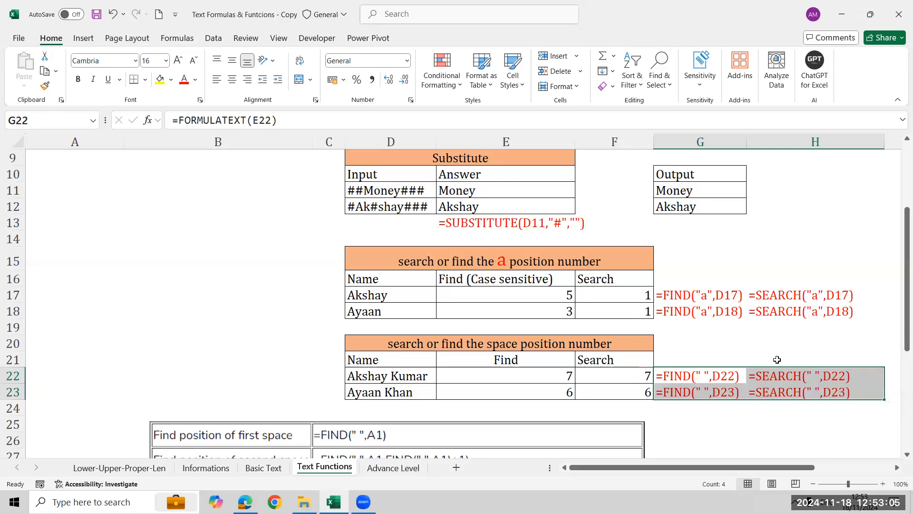
pyautogui.click(819, 349)
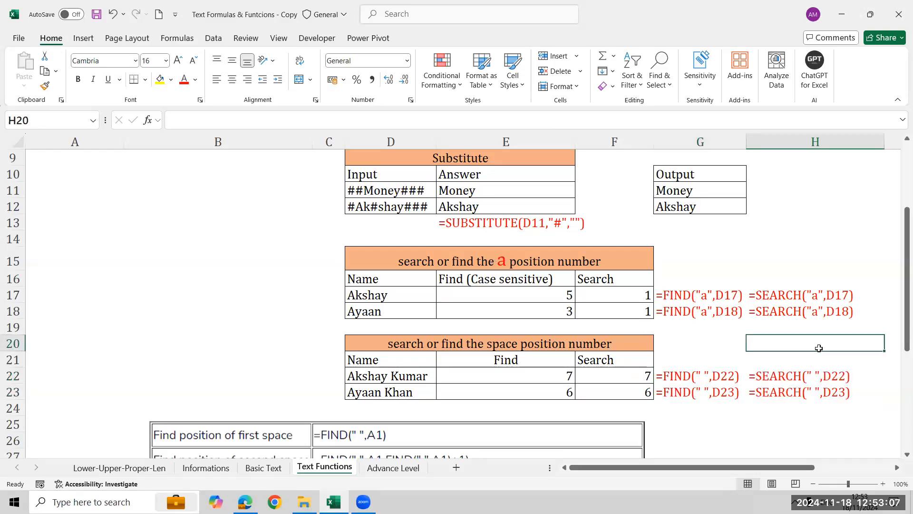
# - Examine the nested FIND reference table and the 2nd space position exercise in rows 25 to 38
pyautogui.press('Right')
pyautogui.press('Right')
pyautogui.press('Right')
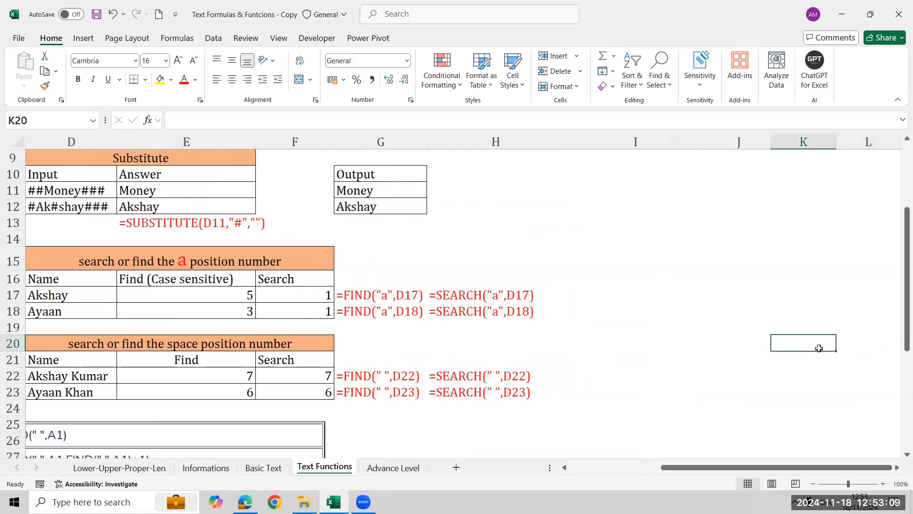
pyautogui.press('Left')
pyautogui.press('Left')
pyautogui.press('Left')
pyautogui.press('Left')
pyautogui.press('Left')
pyautogui.press('Left')
pyautogui.press('Left')
pyautogui.press('Down')
pyautogui.press('Down')
pyautogui.press('Down')
pyautogui.press('Down')
pyautogui.press('Down')
pyautogui.press('Down')
pyautogui.press('Down')
pyautogui.press('Down')
pyautogui.press('Down')
pyautogui.press('Down')
pyautogui.press('Down')
pyautogui.press('Down')
pyautogui.press('Down')
pyautogui.press('Down')
pyautogui.press('Down')
pyautogui.press('Down')
pyautogui.press('Down')
pyautogui.press('Down')
pyautogui.press('Down')
pyautogui.press('Down')
pyautogui.press('Down')
pyautogui.press('Down')
pyautogui.press('Down')
pyautogui.press('Up')
pyautogui.press('Up')
pyautogui.press('Up')
pyautogui.press('Up')
pyautogui.press('Right')
pyautogui.press('Right')
pyautogui.press('Up')
pyautogui.press('Up')
pyautogui.press('Up')
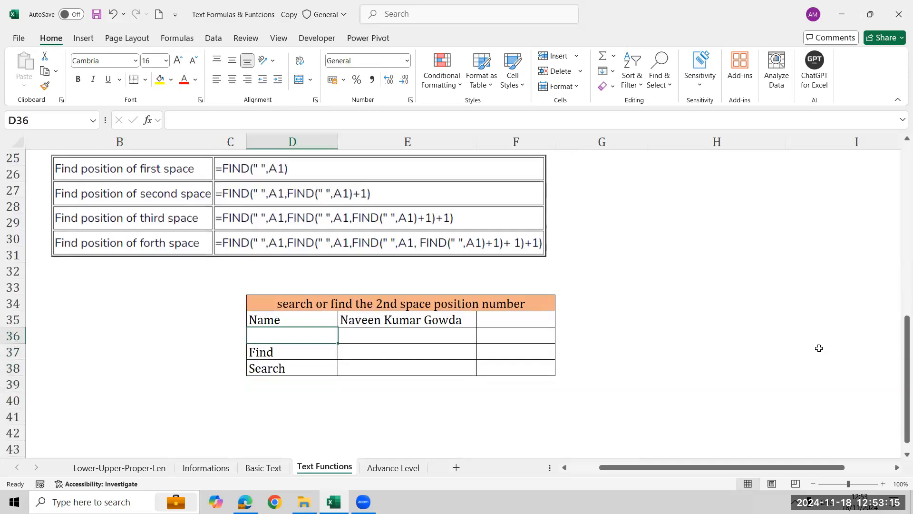
pyautogui.press('Right')
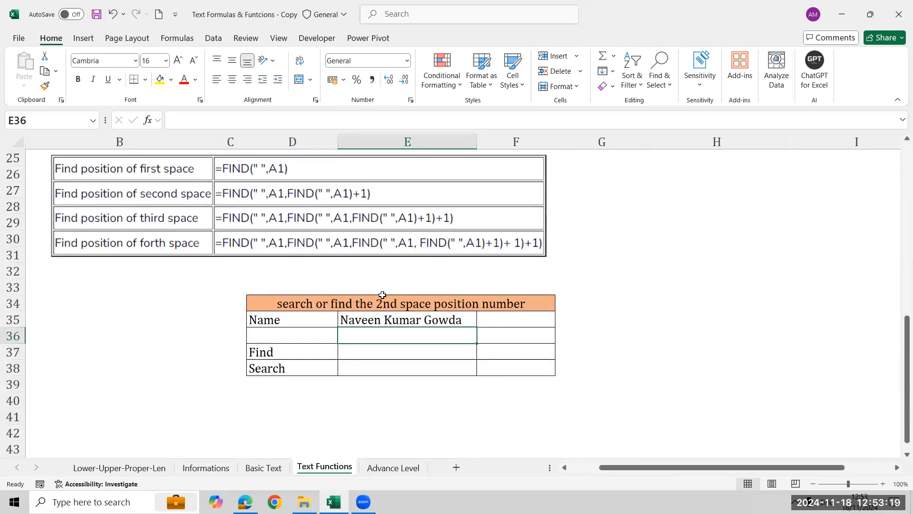
pyautogui.press('Up')
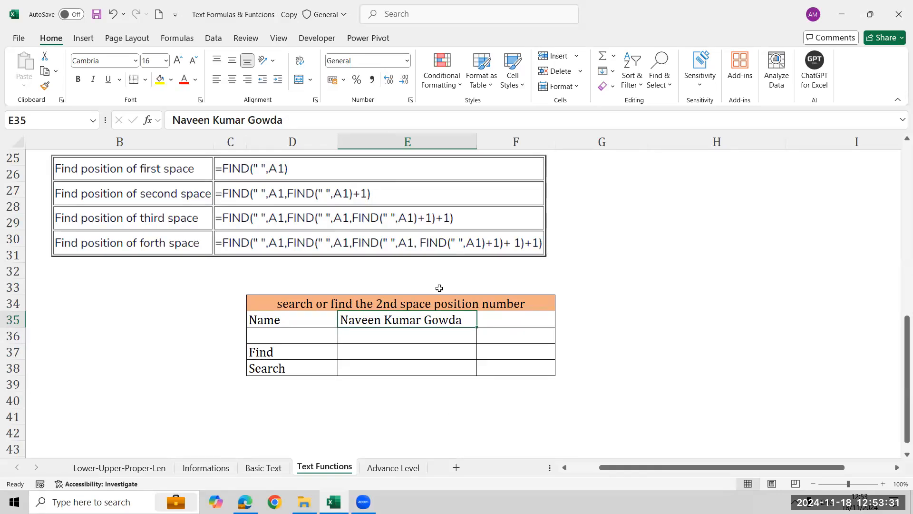
# - Enter a sample first name in H33 beside the 2nd space position exercise
pyautogui.click(646, 316)
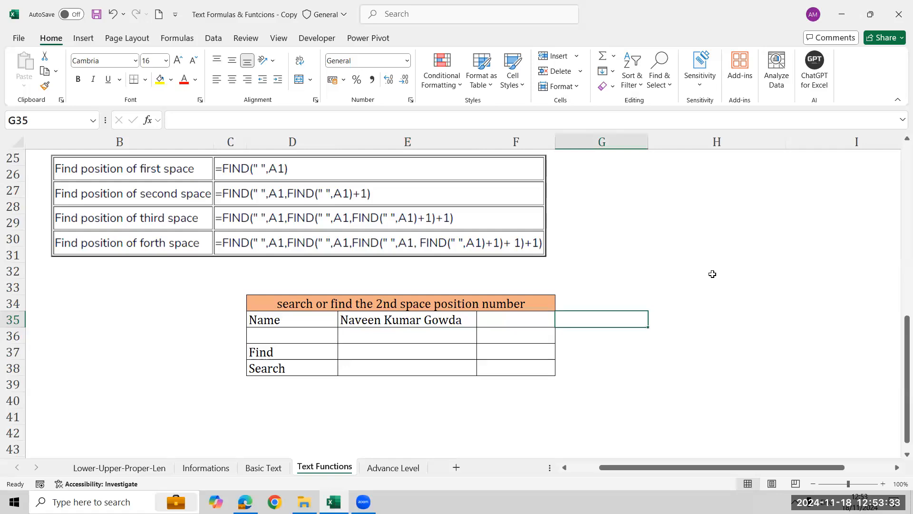
pyautogui.click(658, 287)
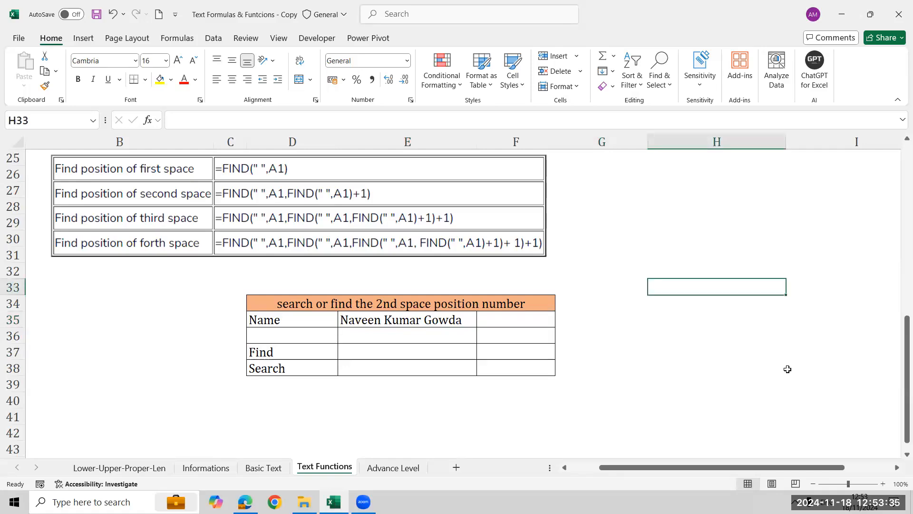
pyautogui.write('Naveen')
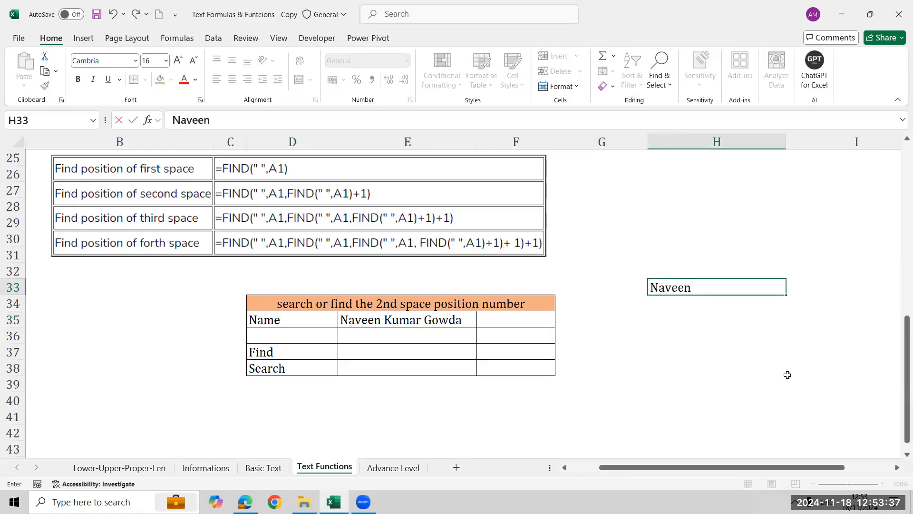
pyautogui.press('Return')
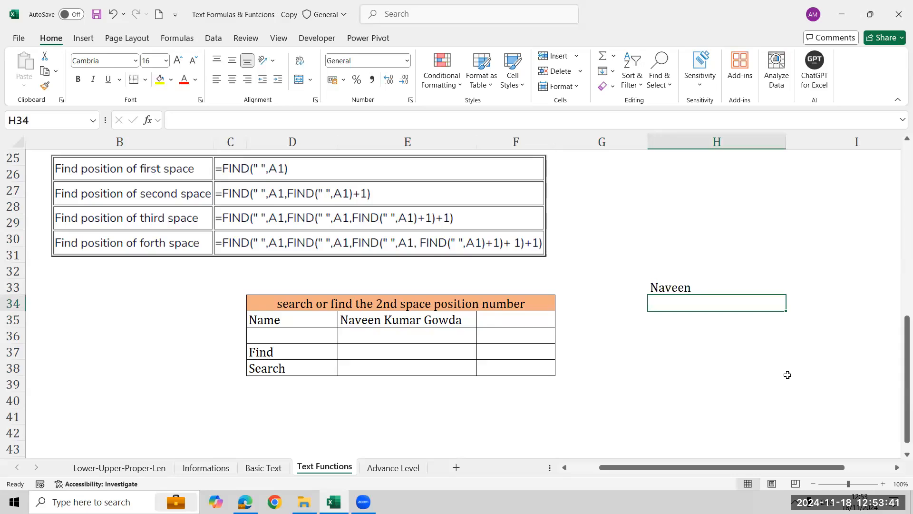
pyautogui.press('Down')
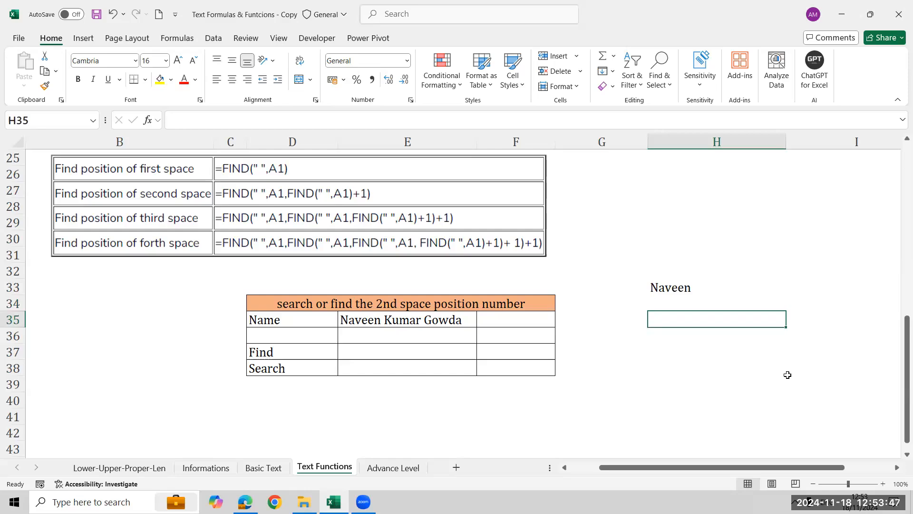
pyautogui.press('Up')
pyautogui.press('Up')
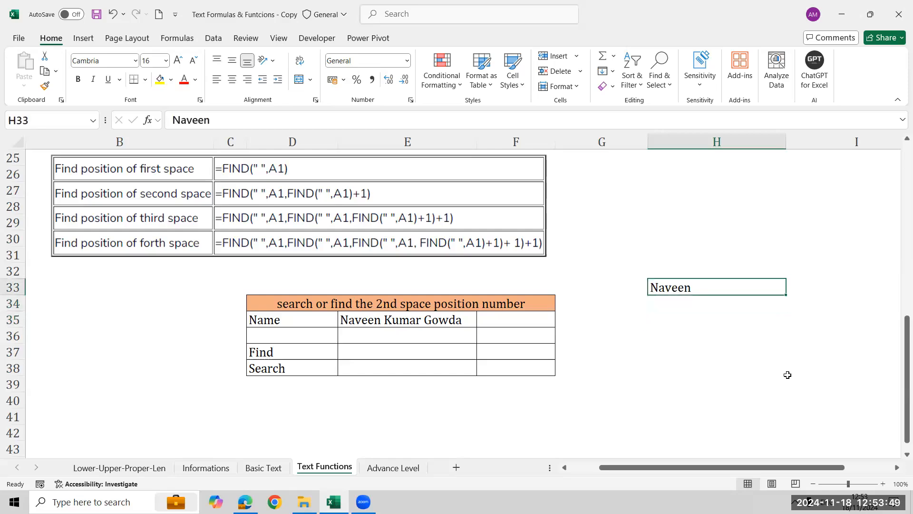
# - Replace the sample name in H33 with a two-word name separated by a space
pyautogui.press('BackSpace')
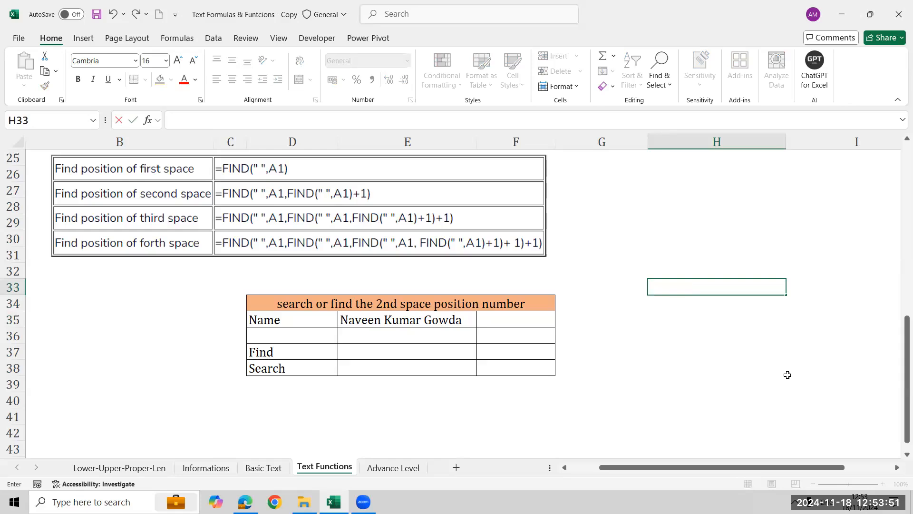
pyautogui.write('Surij')
pyautogui.press('BackSpace')
pyautogui.write('ya ')
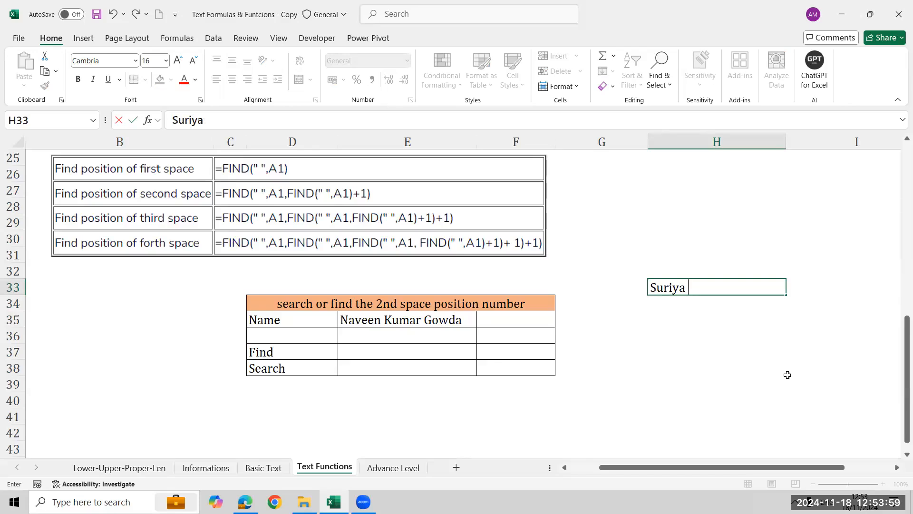
pyautogui.write('Rohit')
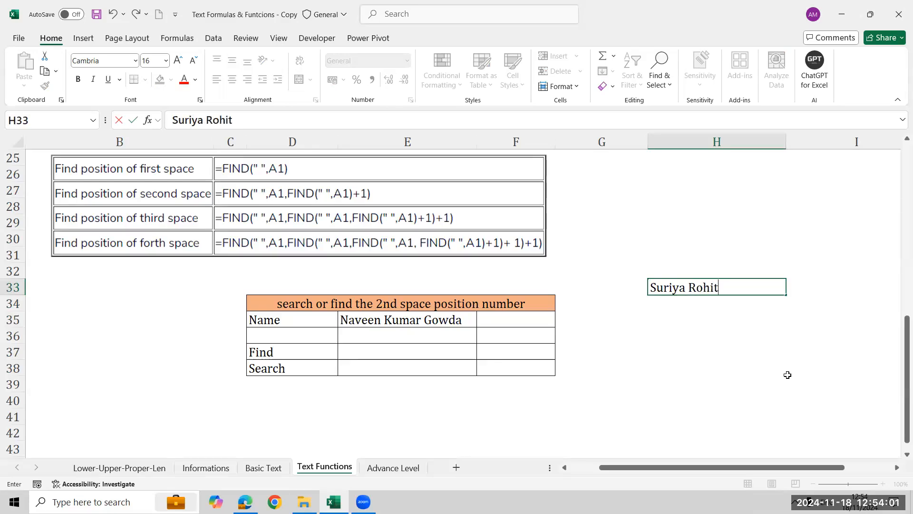
pyautogui.press('Return')
pyautogui.press('Return')
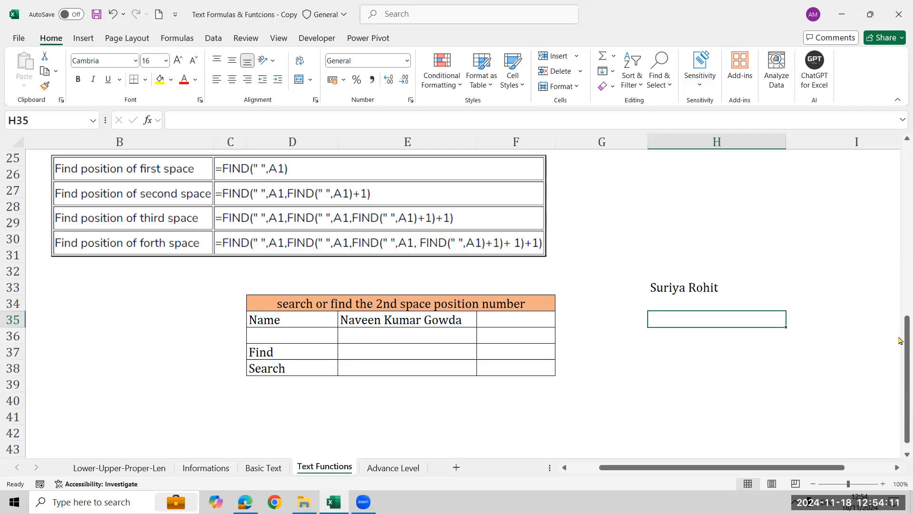
pyautogui.write('=FIND("')
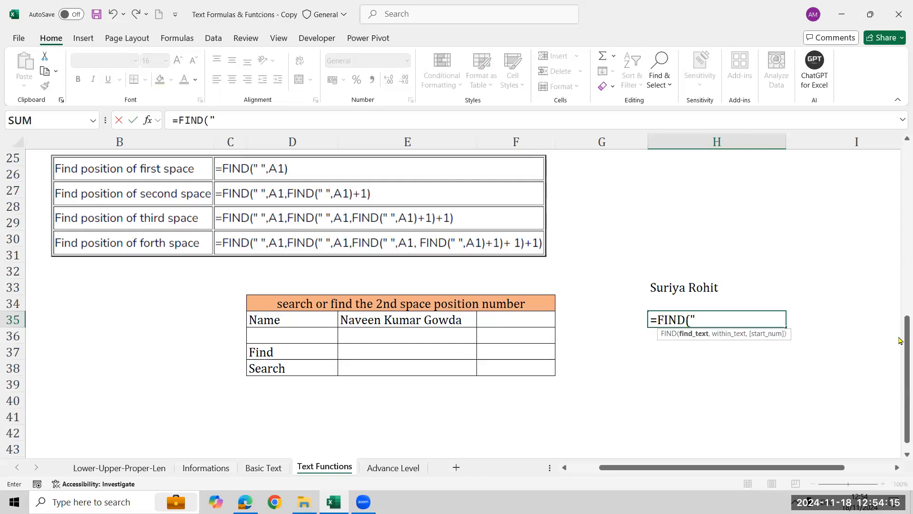
pyautogui.write('I')
pyautogui.press('BackSpace')
pyautogui.press('BackSpace')
pyautogui.press('BackSpace')
pyautogui.press('BackSpace')
pyautogui.press('BackSpace')
pyautogui.press('BackSpace')
pyautogui.press('BackSpace')
# - Enter =SEARCH("I",H33) in H35 in place of the started FIND formula
pyautogui.write('se')
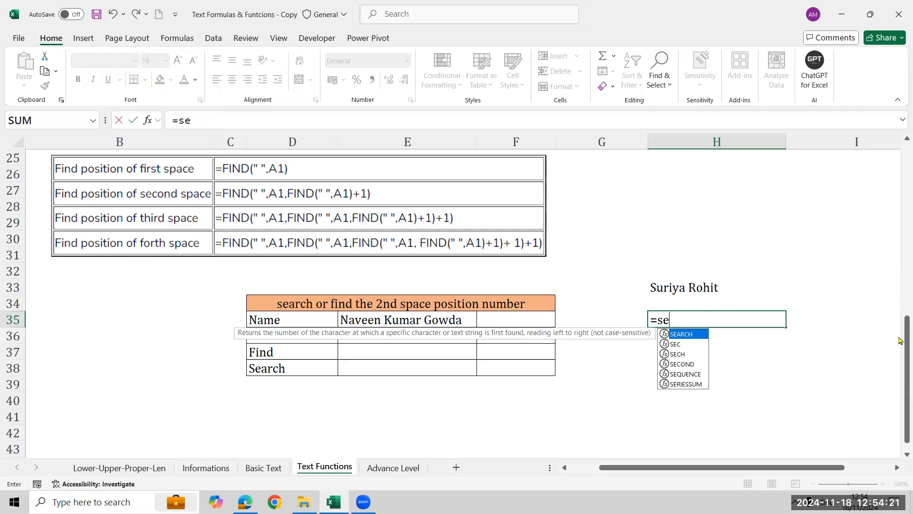
pyautogui.press('Tab')
pyautogui.write('"')
pyautogui.press('BackSpace')
pyautogui.write('I",')
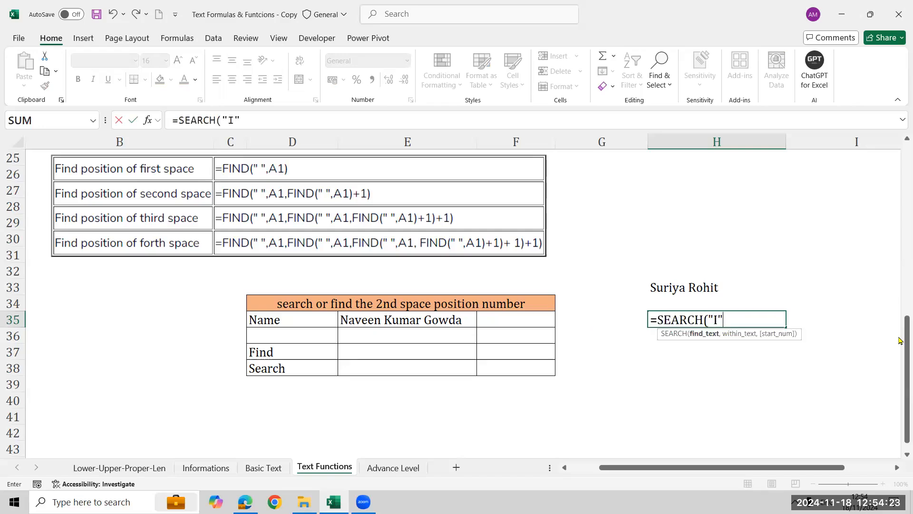
pyautogui.press('Up')
pyautogui.press('Up')
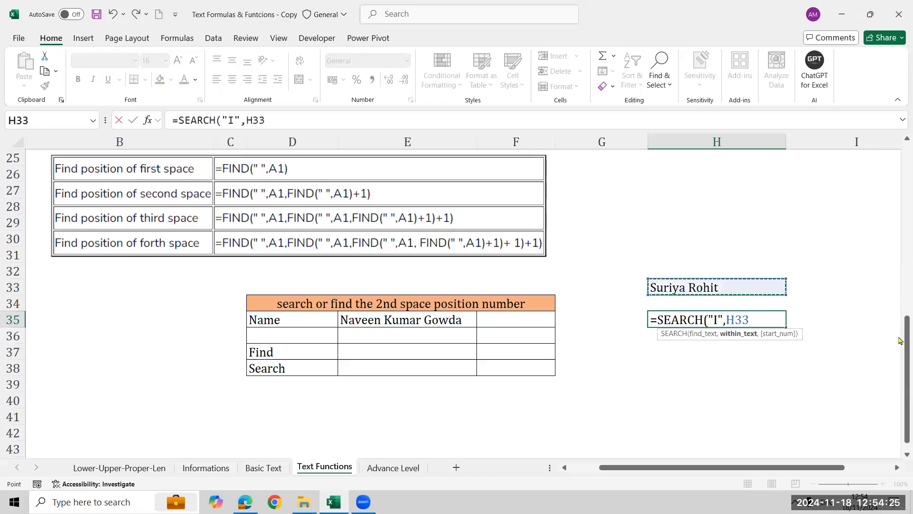
pyautogui.write(')')
pyautogui.press('Return')
pyautogui.press('Up')
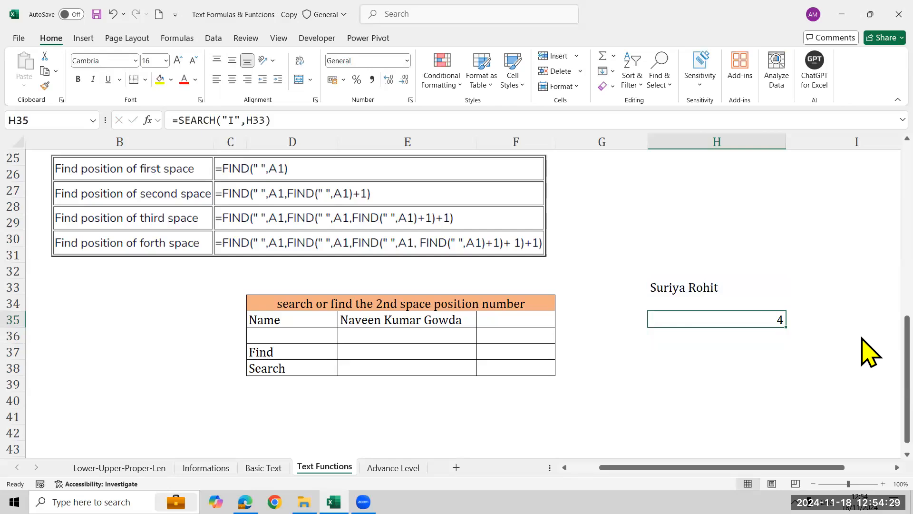
# - Add a start number of 1 to the H35 formula, making it =SEARCH("I",H33,1)
pyautogui.press('F2')
pyautogui.press('BackSpace')
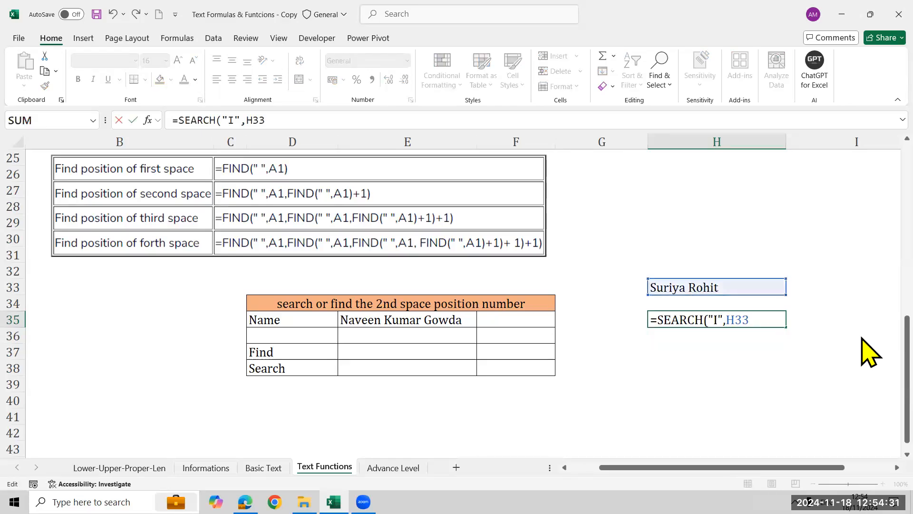
pyautogui.write(',')
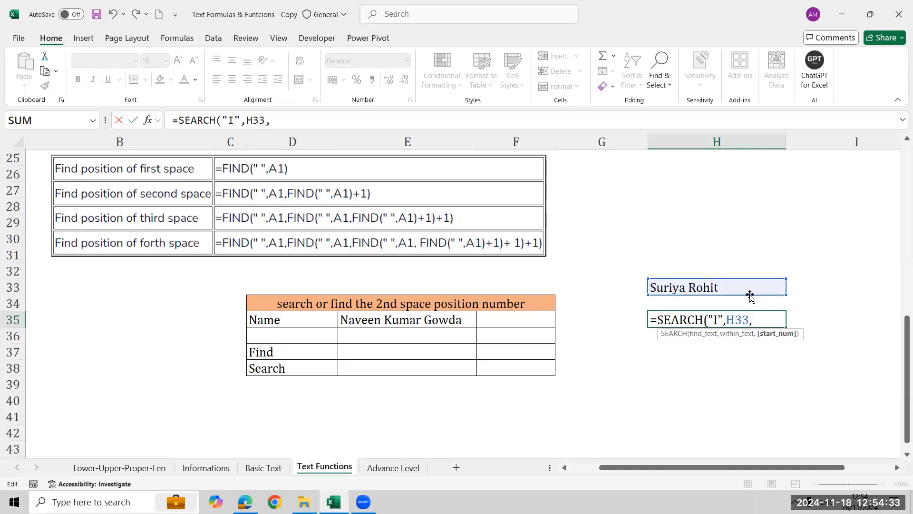
pyautogui.write('+1')
pyautogui.write(')')
pyautogui.press('Return')
pyautogui.press('Up')
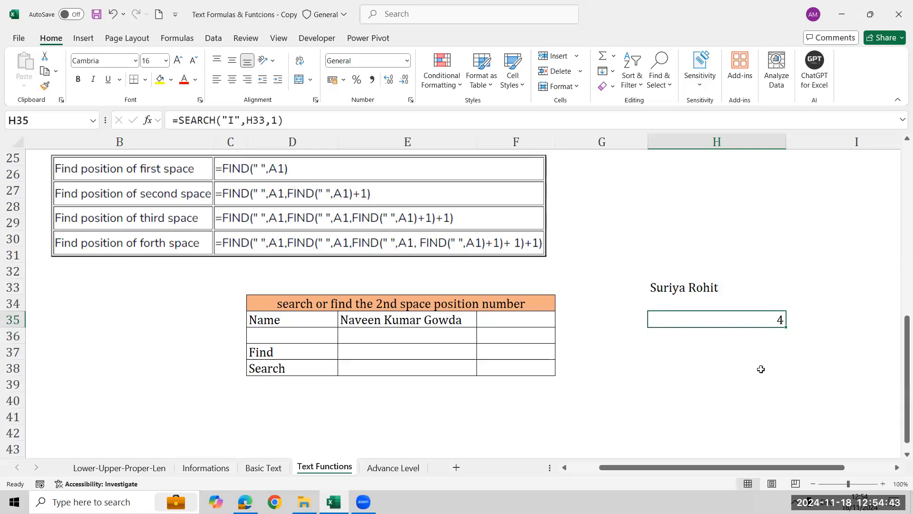
# - Remove the start number and add one to the result, making H35 =SEARCH("I",H33)+1
pyautogui.press('F2')
pyautogui.press('BackSpace')
pyautogui.press('BackSpace')
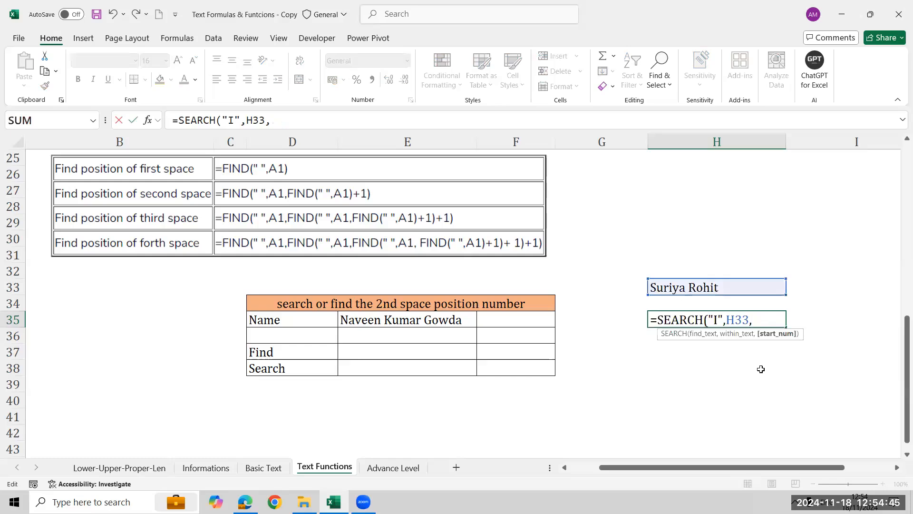
pyautogui.write(')')
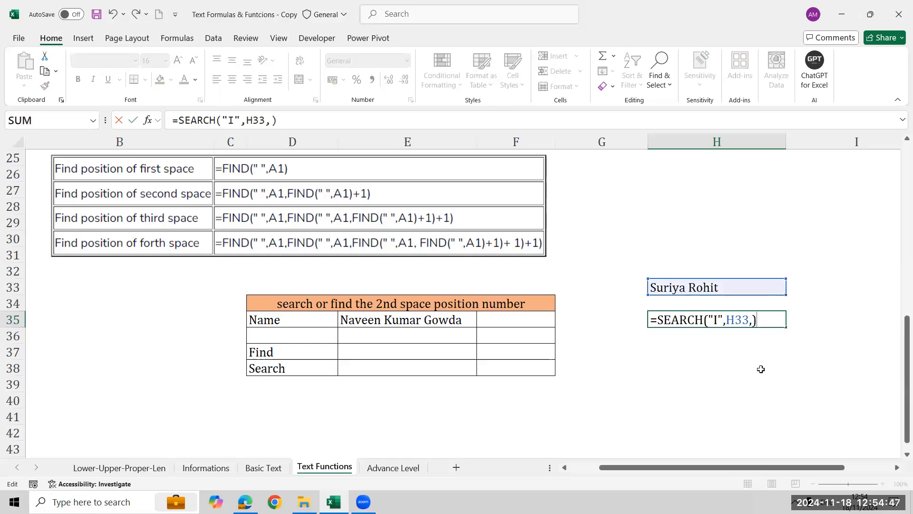
pyautogui.press('BackSpace')
pyautogui.press('BackSpace')
pyautogui.write(')+1')
pyautogui.press('Return')
pyautogui.press('Up')
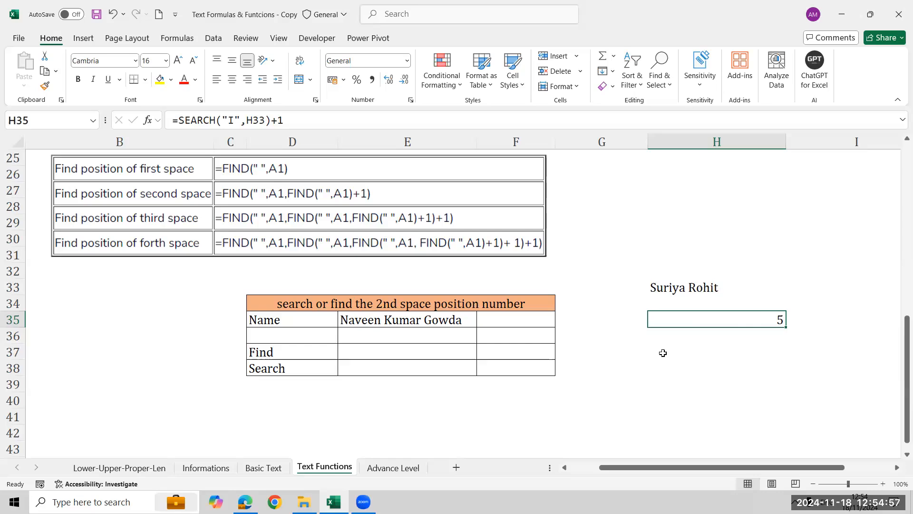
# - Examine the SEARCH("I",H33)+1 expression in H35 and mark where the next search starts in the H33 name
pyautogui.press('F2')
pyautogui.press('Home')
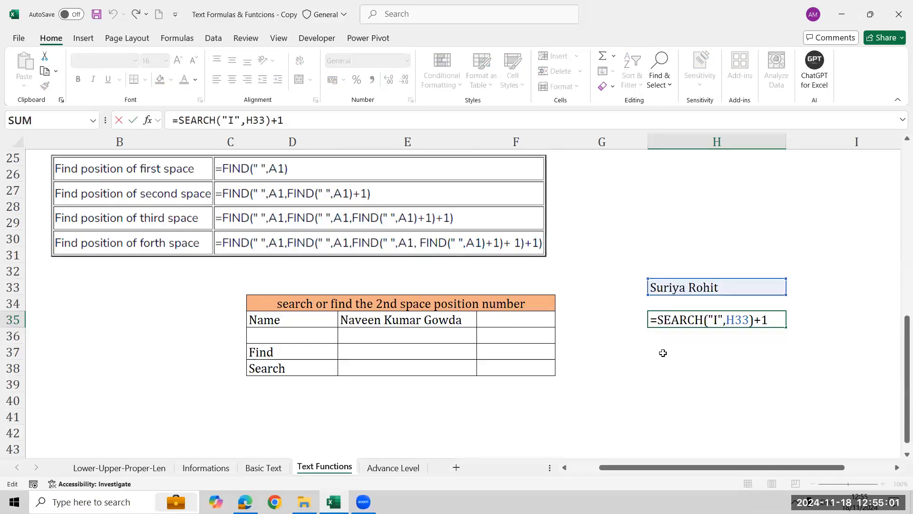
pyautogui.press('Right')
pyautogui.hotkey('shift', 'Right')
pyautogui.hotkey('shift', 'Right')
pyautogui.hotkey('shift', 'Right')
pyautogui.hotkey('shift', 'Right')
pyautogui.hotkey('shift', 'Right')
pyautogui.hotkey('shift', 'Right')
pyautogui.hotkey('shift', 'Right')
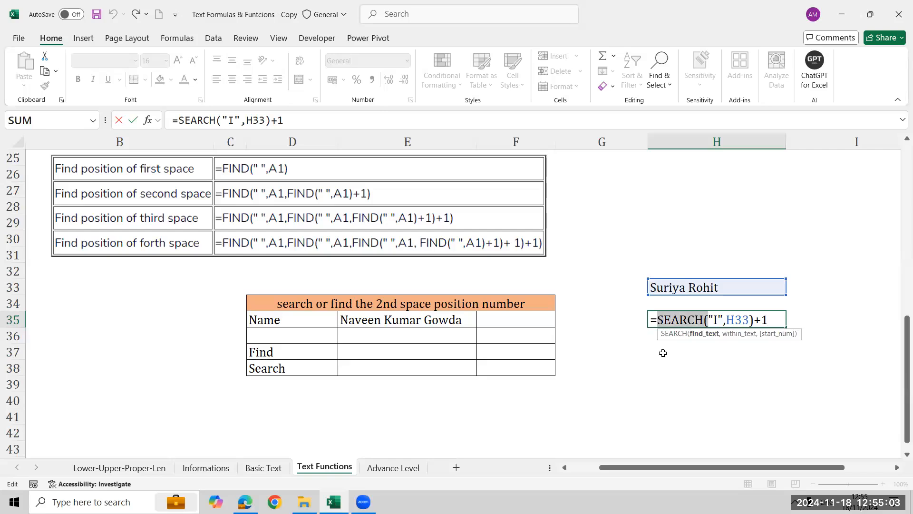
pyautogui.hotkey('shift', 'Right')
pyautogui.hotkey('shift', 'Right')
pyautogui.hotkey('shift', 'Right')
pyautogui.hotkey('shift', 'Right')
pyautogui.hotkey('shift', 'Right')
pyautogui.hotkey('shift', 'Right')
pyautogui.hotkey('shift', 'Right')
pyautogui.hotkey('shift', 'Right')
pyautogui.hotkey('shift', 'Right')
pyautogui.hotkey('shift', 'Right')
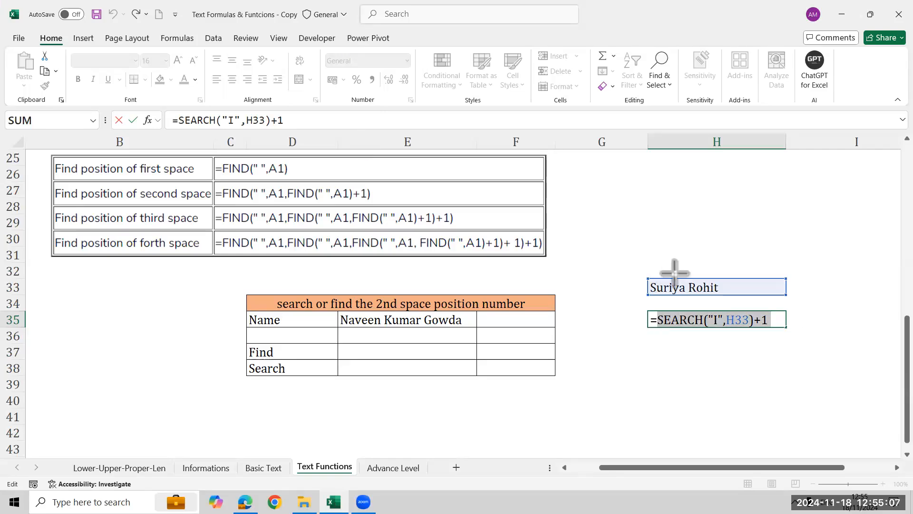
pyautogui.moveTo(670, 264)
pyautogui.mouseDown()
pyautogui.moveTo(676, 296)
pyautogui.moveTo(682, 287)
pyautogui.moveTo(673, 287)
pyautogui.moveTo(705, 282)
pyautogui.mouseUp()
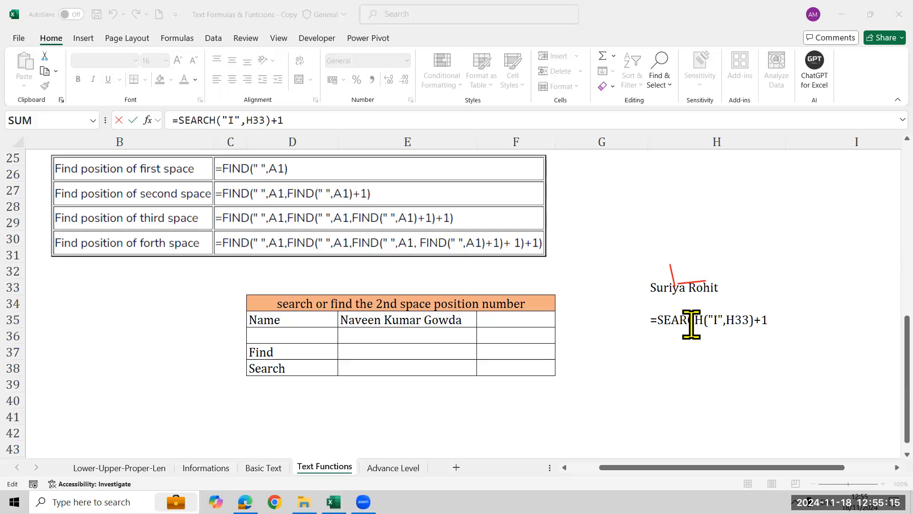
# - Nest the H35 expression as the start number of an outer SEARCH looking for "i" in H33
pyautogui.click(669, 322)
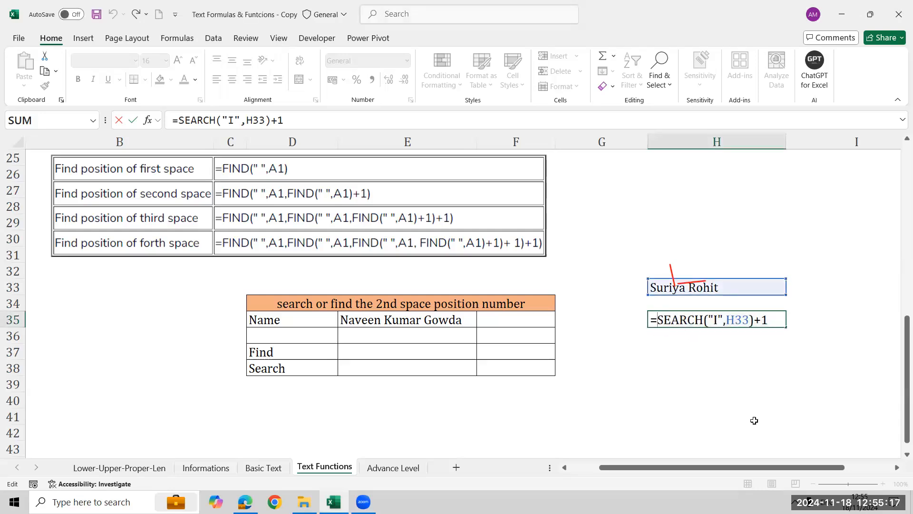
pyautogui.write('se')
pyautogui.press('Tab')
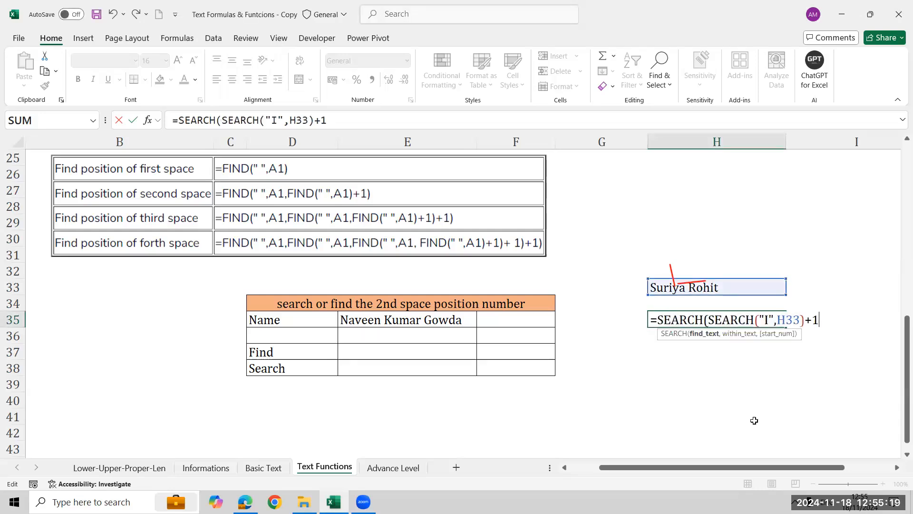
pyautogui.write(',')
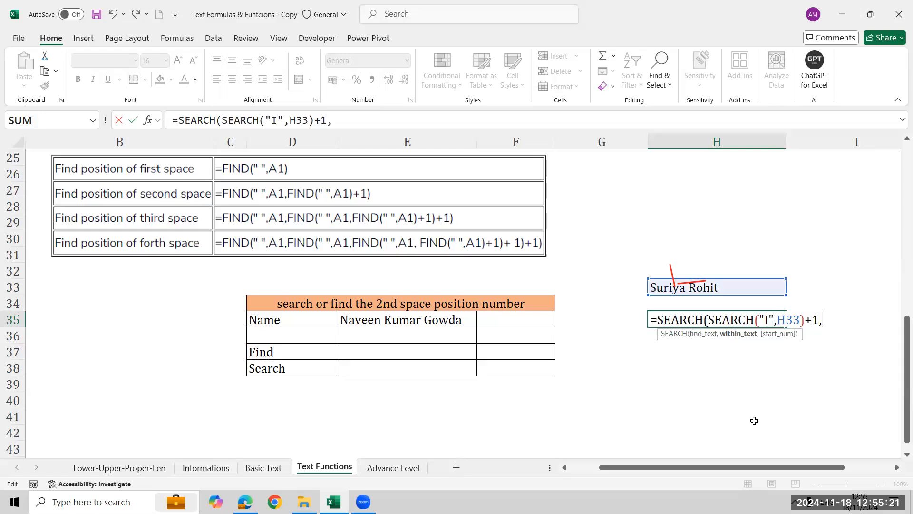
pyautogui.press('BackSpace')
pyautogui.press('Left')
pyautogui.press('Left')
pyautogui.press('Left')
pyautogui.press('Left')
pyautogui.press('Left')
pyautogui.press('Left')
pyautogui.press('Left')
pyautogui.press('Left')
pyautogui.press('Left')
pyautogui.press('Left')
pyautogui.press('Left')
pyautogui.press('Left')
pyautogui.press('Left')
pyautogui.press('Left')
pyautogui.press('Left')
pyautogui.press('Left')
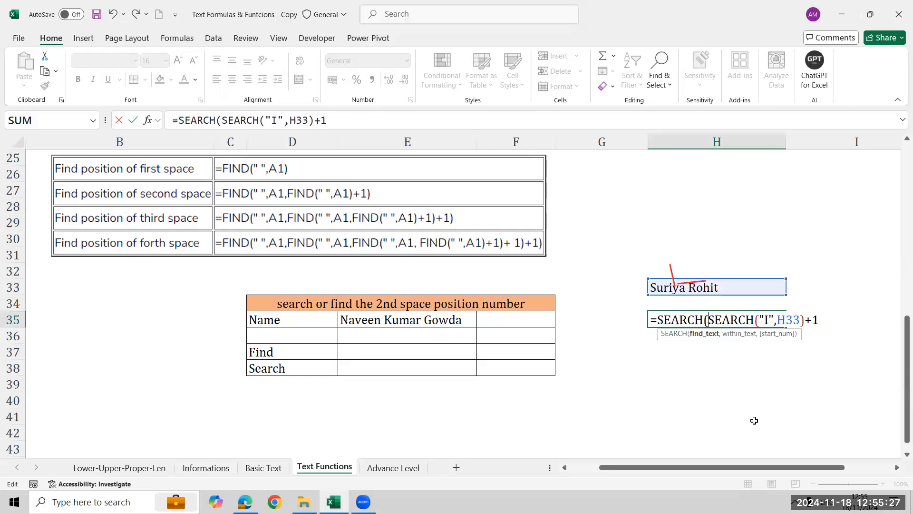
pyautogui.write('"i",')
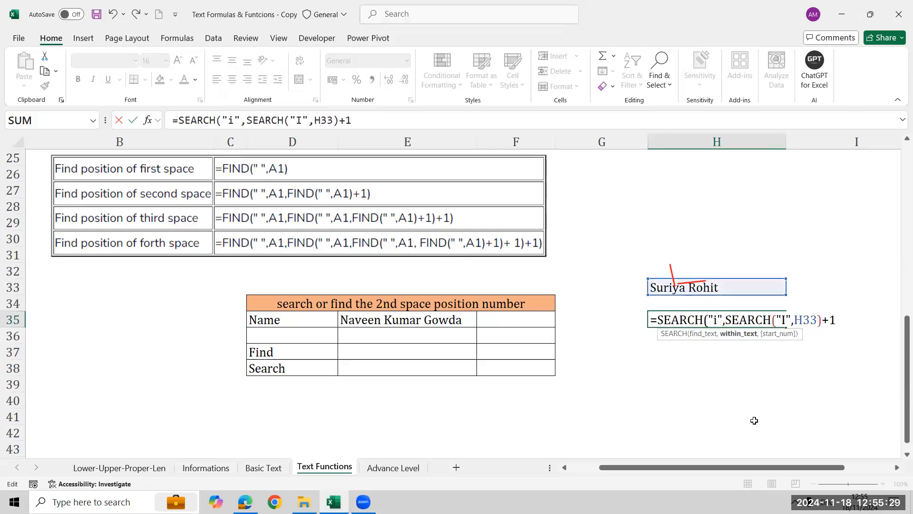
pyautogui.press('Up')
pyautogui.press('Up')
pyautogui.write('.')
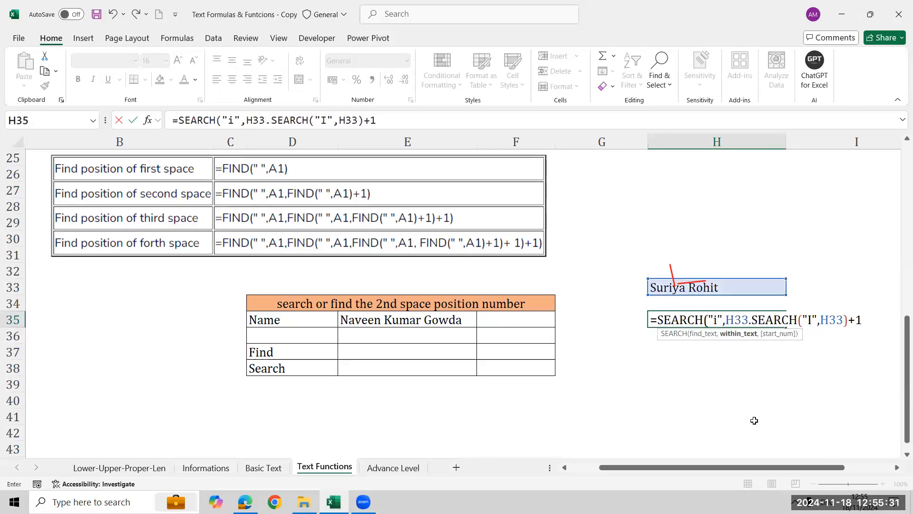
pyautogui.press('BackSpace')
pyautogui.write(',')
# - Preview the nested start number, then complete H35 as =SEARCH("i",H33,SEARCH("I",H33)+1)
pyautogui.hotkey('shift', 'Right')
pyautogui.hotkey('shift', 'Right')
pyautogui.hotkey('shift', 'Right')
pyautogui.hotkey('shift', 'Right')
pyautogui.hotkey('shift', 'Right')
pyautogui.hotkey('shift', 'Right')
pyautogui.hotkey('shift', 'Right')
pyautogui.hotkey('shift', 'Right')
pyautogui.hotkey('shift', 'Right')
pyautogui.hotkey('shift', 'Right')
pyautogui.hotkey('shift', 'Right')
pyautogui.hotkey('shift', 'Right')
pyautogui.hotkey('shift', 'Right')
pyautogui.hotkey('shift', 'Right')
pyautogui.hotkey('shift', 'Right')
pyautogui.hotkey('shift', 'Right')
pyautogui.hotkey('shift', 'Right')
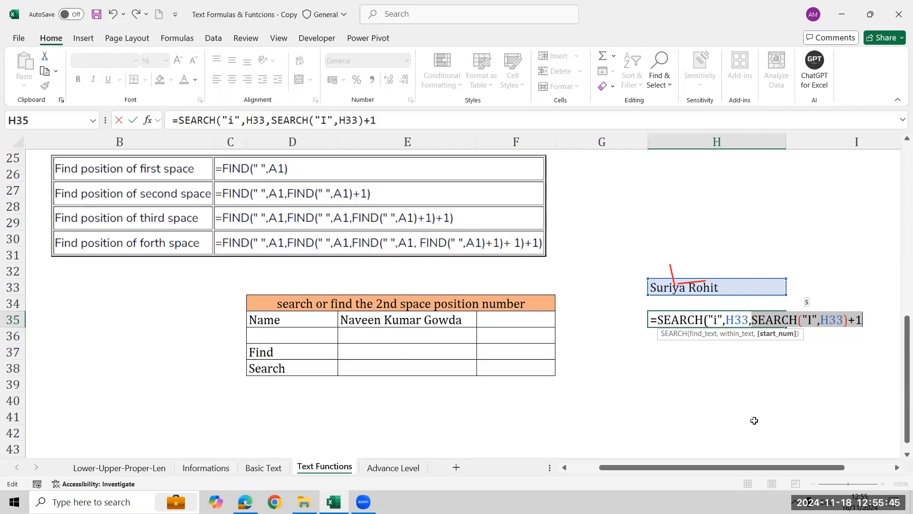
pyautogui.press('Right')
pyautogui.write(')')
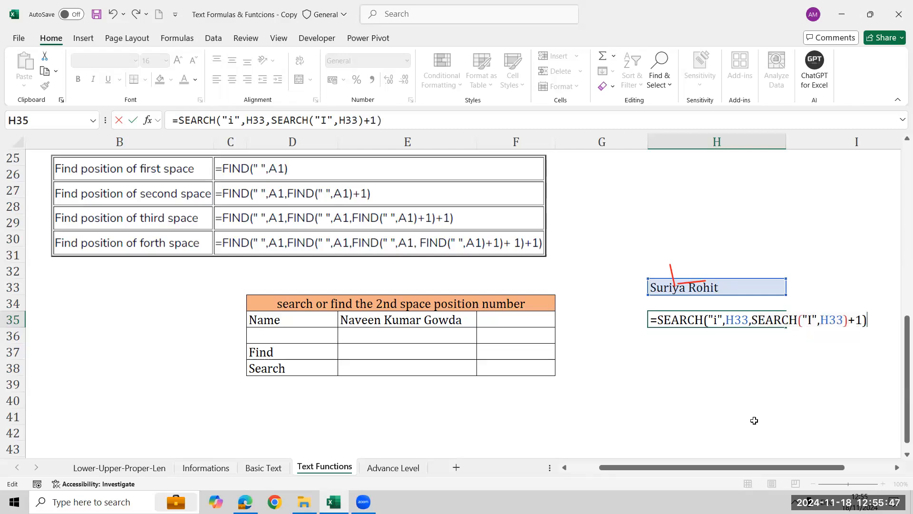
pyautogui.press('Return')
pyautogui.press('Up')
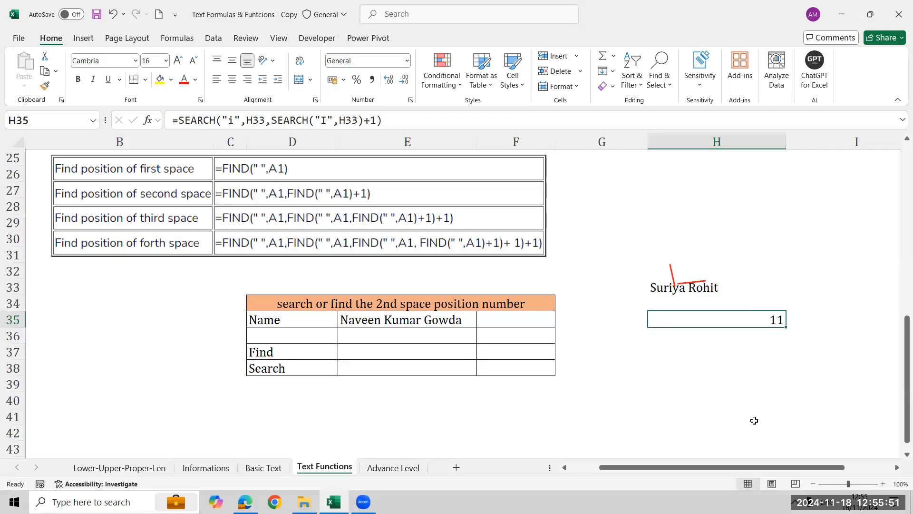
# - Clear the trial SEARCH formula from H35 and return to the Find row of the 2nd space exercise
pyautogui.press('Up')
pyautogui.press('Up')
pyautogui.press('Left')
pyautogui.press('Left')
pyautogui.press('Down')
pyautogui.press('Down')
pyautogui.press('Down')
pyautogui.press('Down')
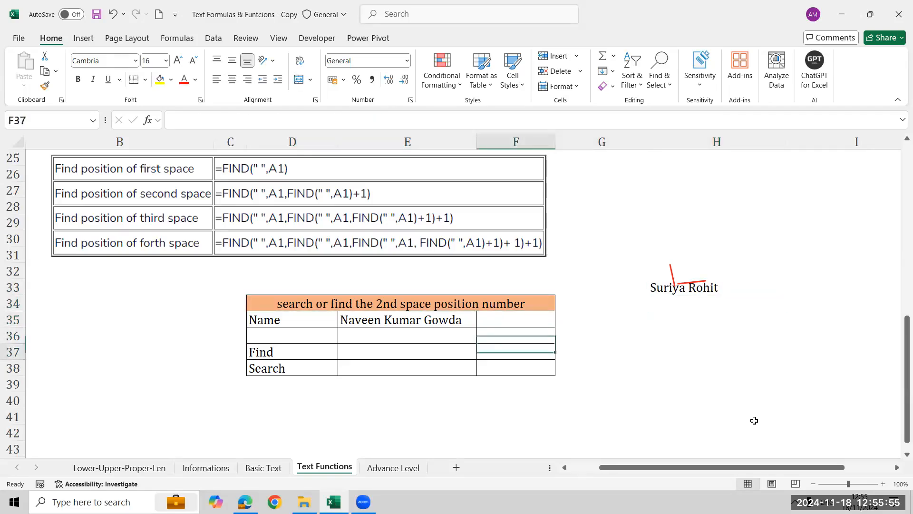
# - Locate the first space in the E35 name by entering =FIND(" ",E35) in E37
pyautogui.press('Left')
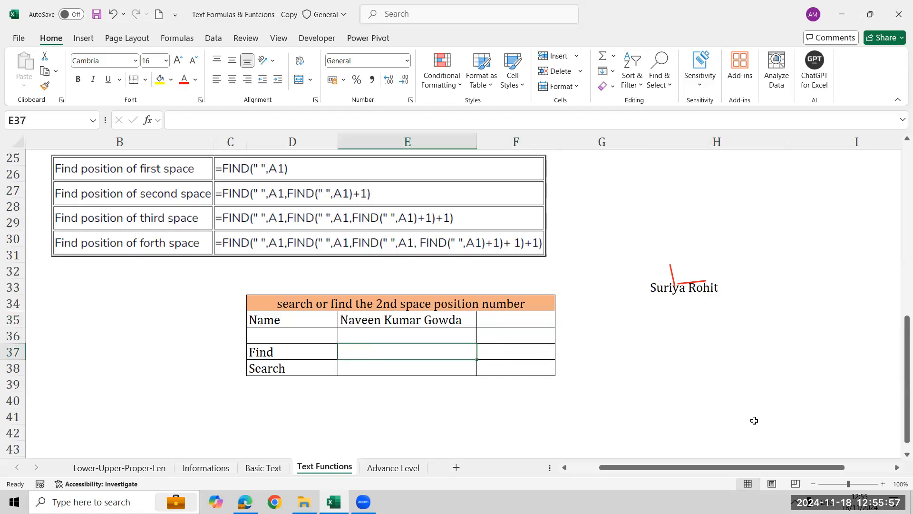
pyautogui.write('=fin')
pyautogui.press('Tab')
pyautogui.write('" ",')
pyautogui.press('Up')
pyautogui.press('Up')
pyautogui.press('Down')
pyautogui.write(')')
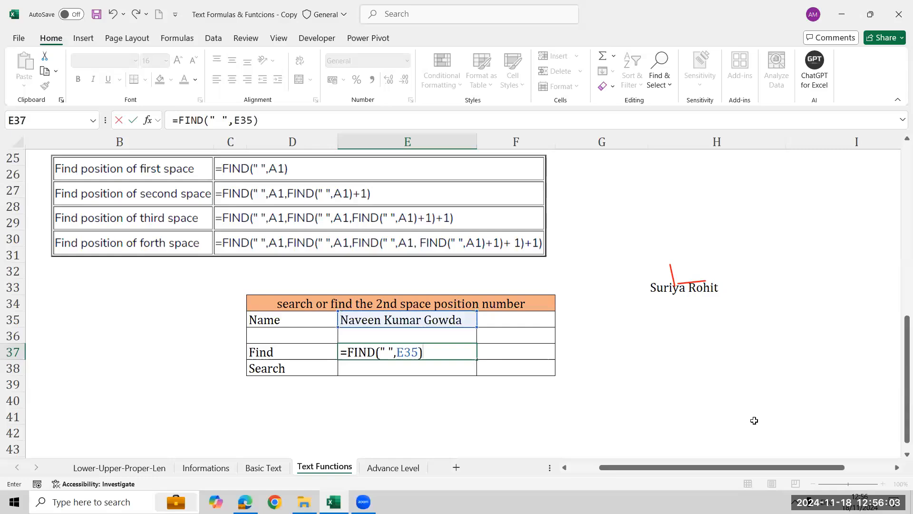
pyautogui.press('Return')
pyautogui.press('Up')
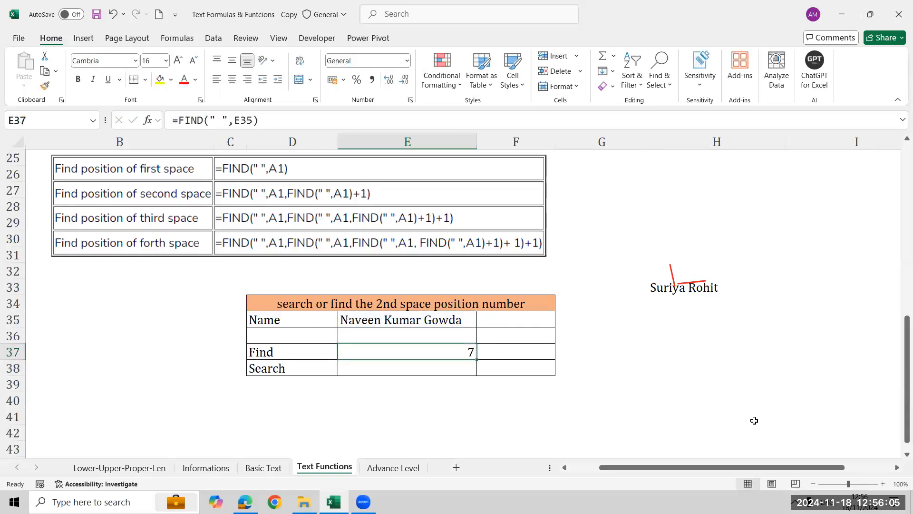
# - Add one to the E37 result, making the formula =FIND(" ",E35)+1
pyautogui.press('F2')
pyautogui.write('+1')
pyautogui.press('Return')
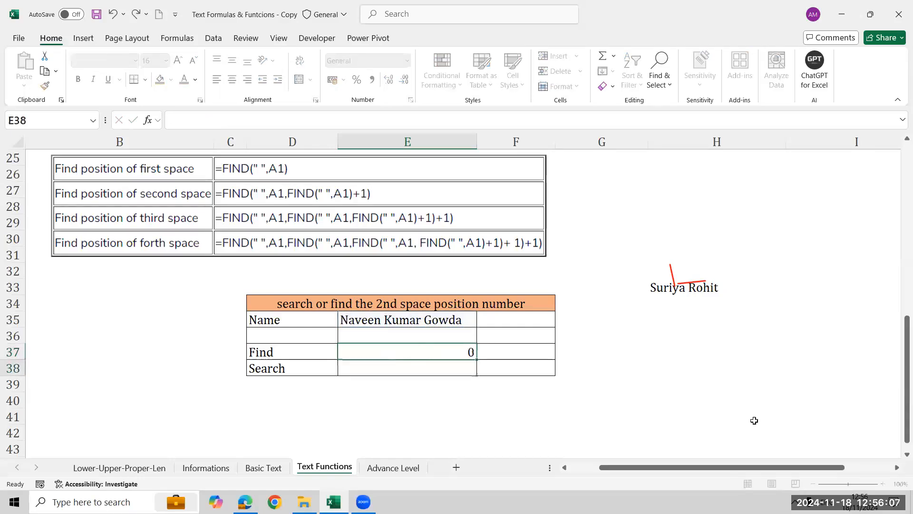
pyautogui.press('Up')
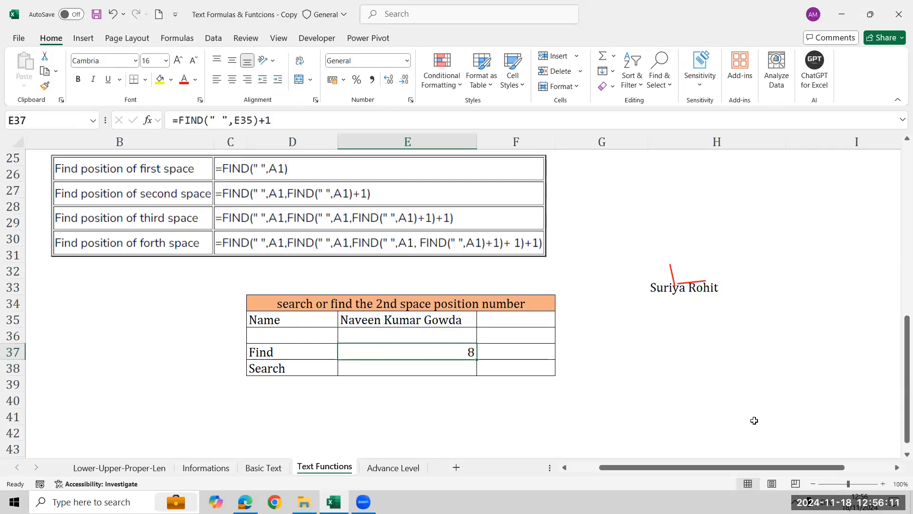
# - Nest the E37 expression as the start number of an outer FIND, giving =FIND(" ",E35,FIND(" ",E35)+1
pyautogui.press('F2')
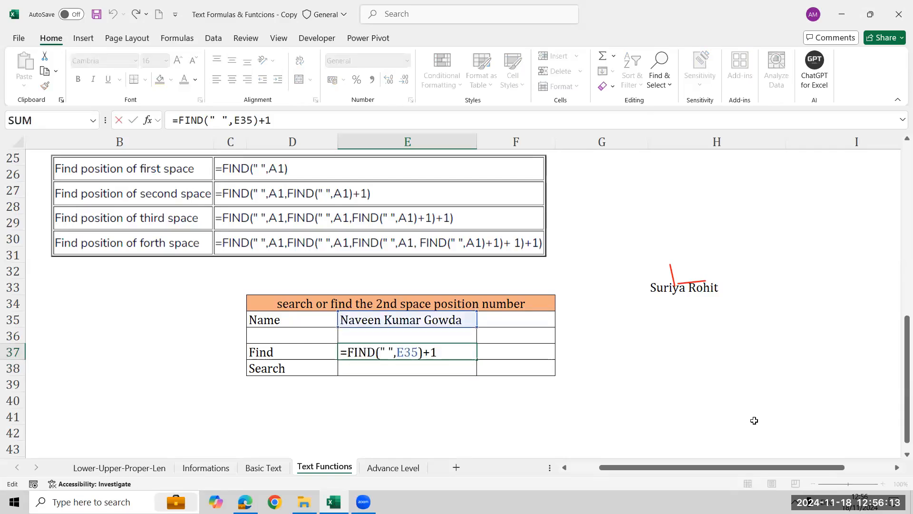
pyautogui.write('find(" ')
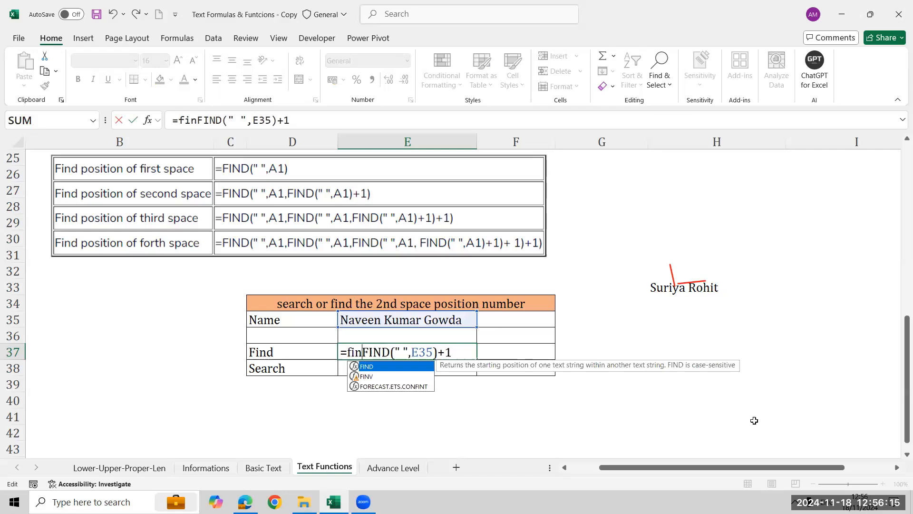
pyautogui.write('",')
pyautogui.press('Up')
pyautogui.press('Up')
pyautogui.press('Up')
pyautogui.press('Down')
pyautogui.press('Right')
pyautogui.write(',')
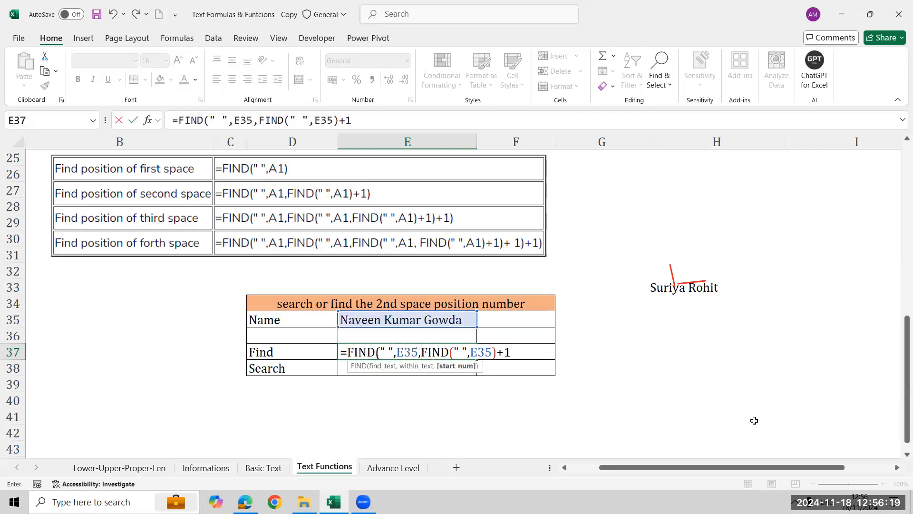
pyautogui.hotkey('shift', 'Right')
pyautogui.hotkey('shift', 'Right')
pyautogui.hotkey('shift', 'Right')
pyautogui.hotkey('shift', 'Right')
pyautogui.hotkey('shift', 'Right')
pyautogui.hotkey('shift', 'Right')
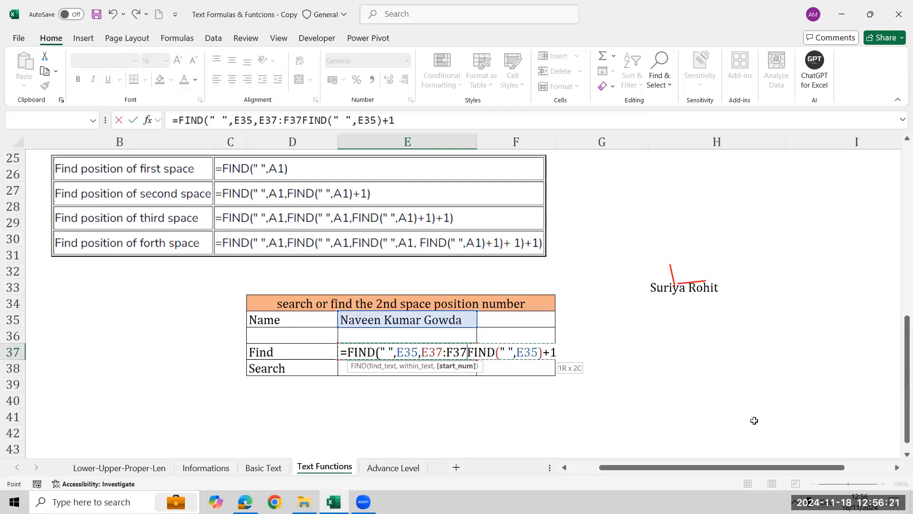
pyautogui.press('BackSpace')
pyautogui.press('BackSpace')
pyautogui.press('BackSpace')
pyautogui.press('BackSpace')
pyautogui.press('BackSpace')
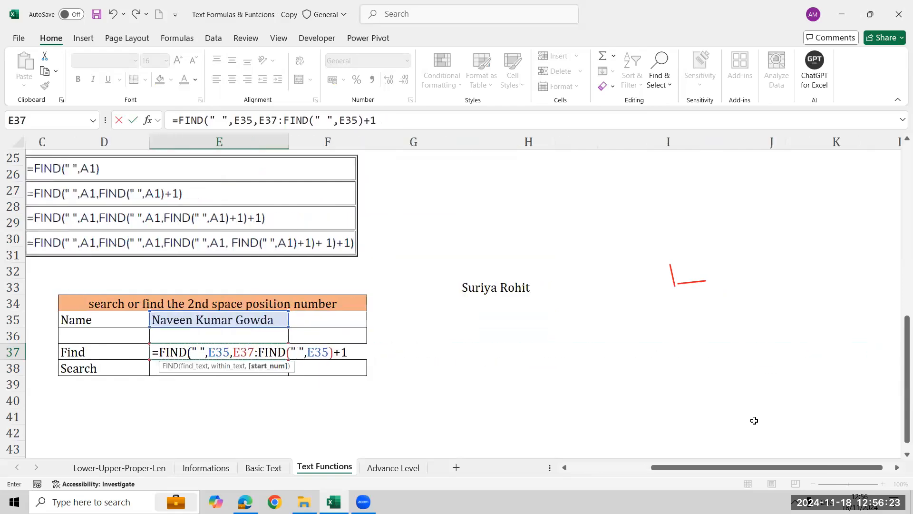
pyautogui.press('BackSpace')
pyautogui.press('BackSpace')
# - Highlight the nested start-number expression FIND(" ",E35)+1 inside the E37 formula
pyautogui.press('F2')
pyautogui.hotkey('shift', 'Right')
pyautogui.hotkey('shift', 'Right')
pyautogui.hotkey('shift', 'Right')
pyautogui.hotkey('shift', 'Right')
pyautogui.hotkey('shift', 'Right')
pyautogui.hotkey('shift', 'Right')
pyautogui.hotkey('shift', 'Right')
pyautogui.hotkey('shift', 'Right')
pyautogui.hotkey('shift', 'Right')
pyautogui.hotkey('shift', 'Right')
pyautogui.hotkey('shift', 'Right')
pyautogui.hotkey('shift', 'Right')
pyautogui.hotkey('shift', 'Right')
pyautogui.hotkey('shift', 'Right')
pyautogui.hotkey('shift', 'Right')
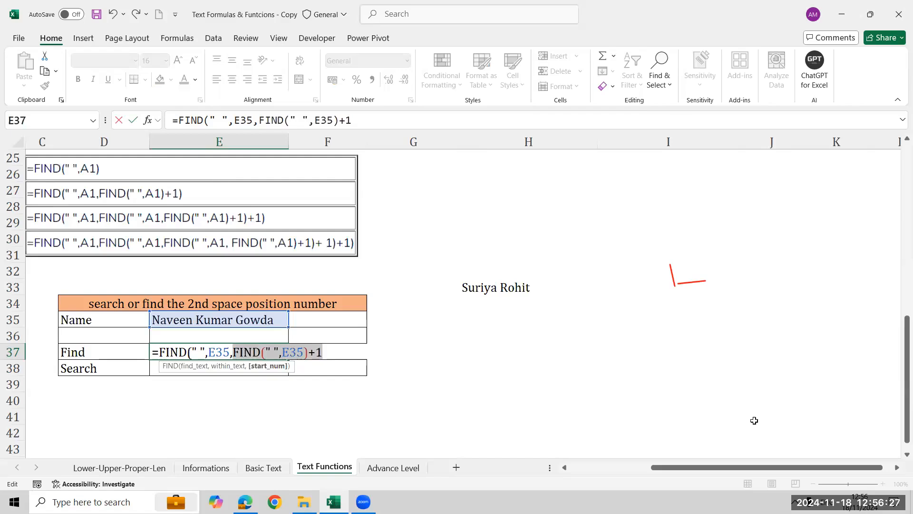
# - Close the outer FIND and enter the E37 formula as =FIND(" ",E35,FIND(" ",E35)+1)
pyautogui.press('Right')
pyautogui.write(')')
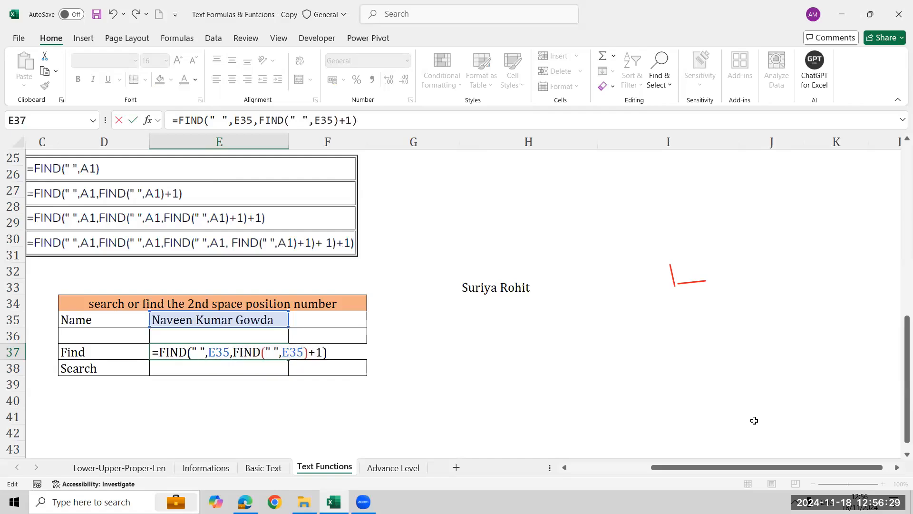
pyautogui.write(')')
pyautogui.press('BackSpace')
pyautogui.press('Return')
pyautogui.press('Up')
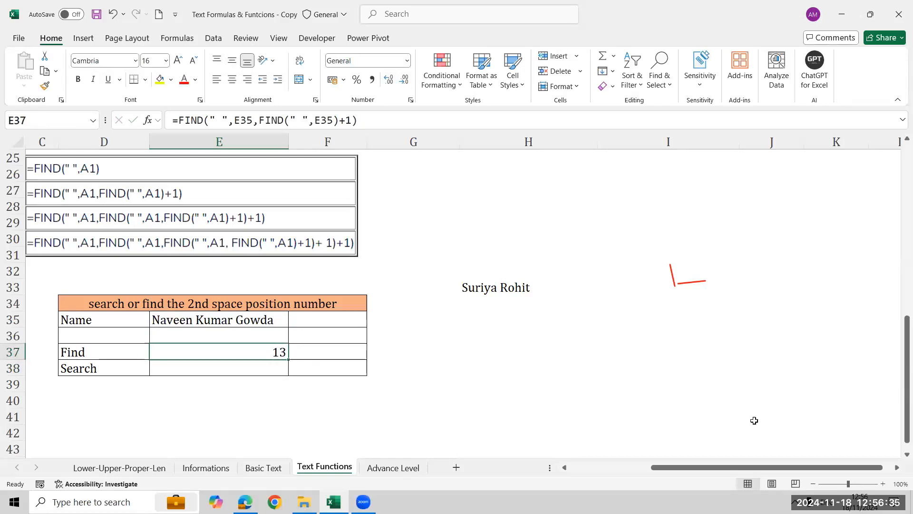
# - Start a SEARCH formula in E38, the Search row of the 2nd space exercise
pyautogui.press('Left')
pyautogui.press('Left')
pyautogui.press('Left')
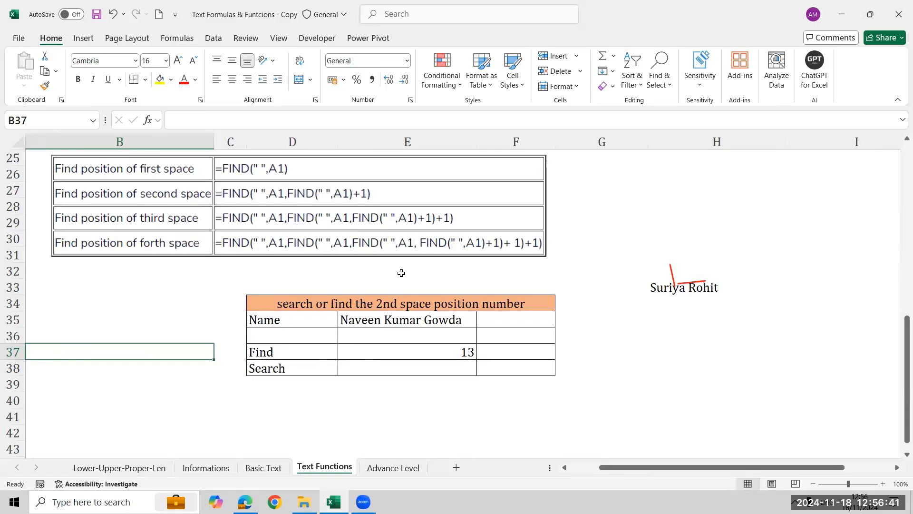
pyautogui.press('Right')
pyautogui.press('Right')
pyautogui.press('Right')
pyautogui.press('Down')
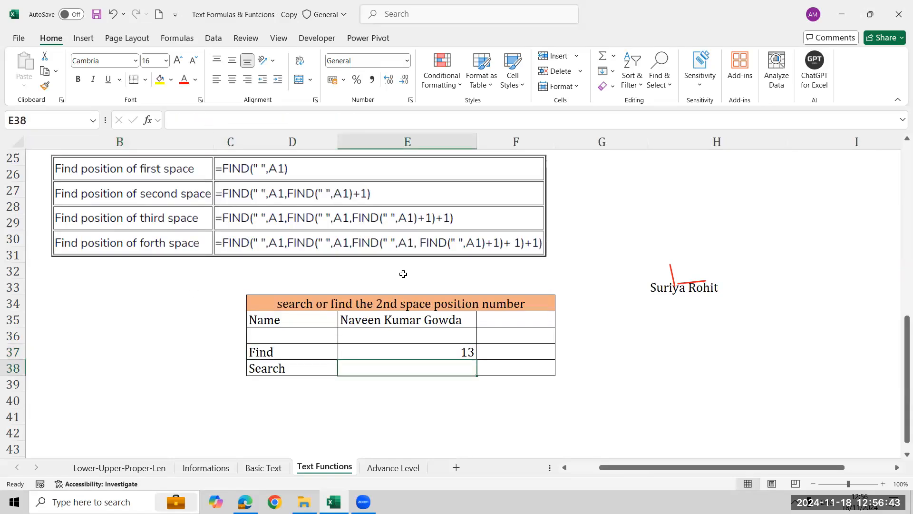
pyautogui.write('=se')
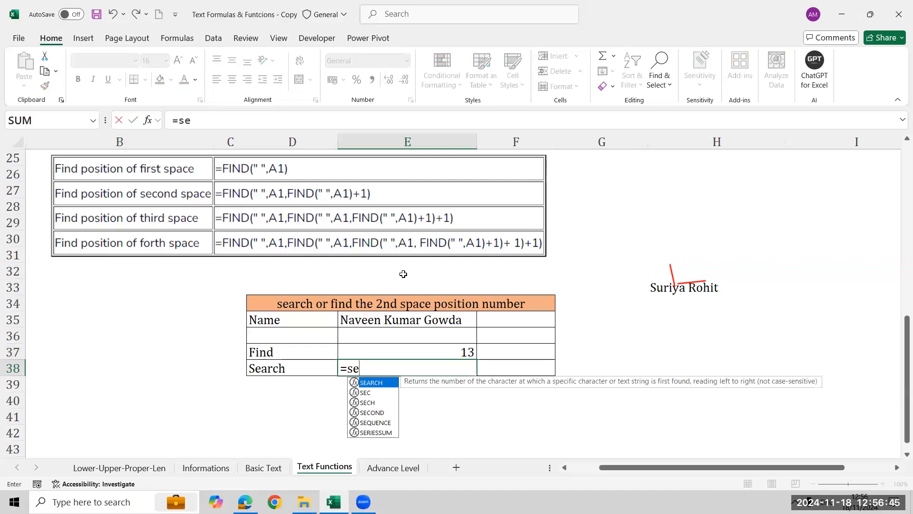
# - Complete the Search row formula in E38 as =SEARCH(" ",E35,SEARCH(" ",E35)+1) to locate the second space
pyautogui.press('Tab')
pyautogui.write('" ",')
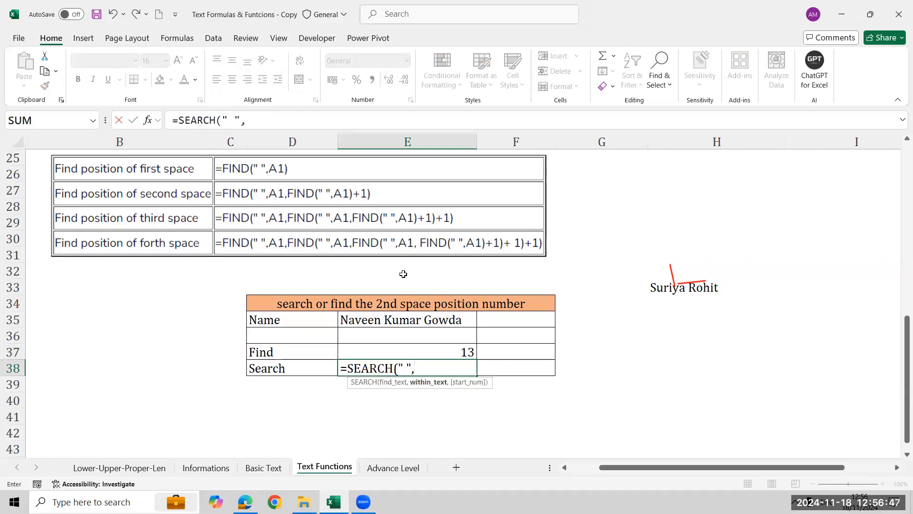
pyautogui.press('Up')
pyautogui.press('Up')
pyautogui.press('Up')
pyautogui.write(',')
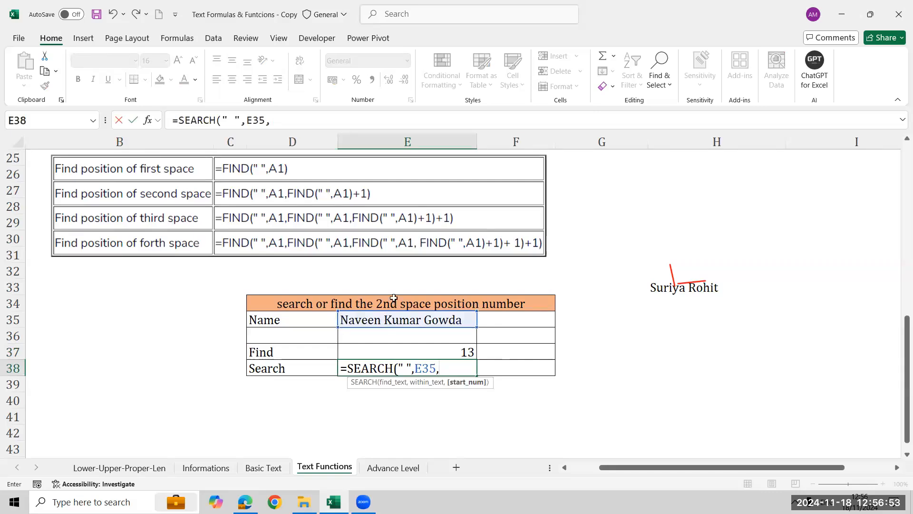
pyautogui.write('se')
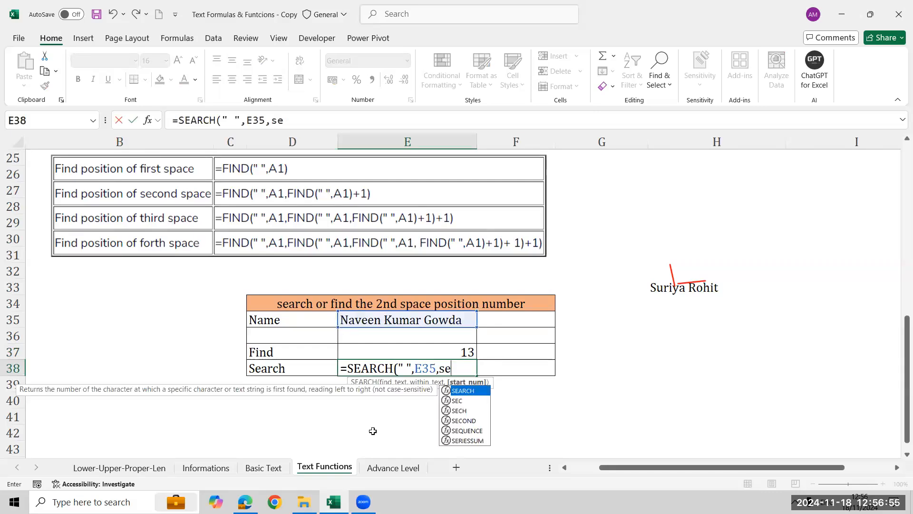
pyautogui.press('Tab')
pyautogui.write('" ",')
pyautogui.press('Up')
pyautogui.press('Up')
pyautogui.press('Up')
pyautogui.write(')')
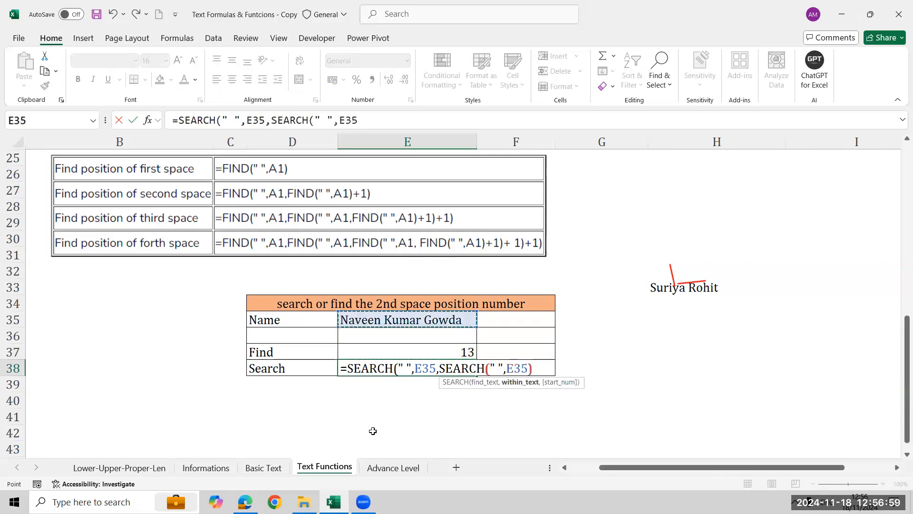
pyautogui.write('+1)')
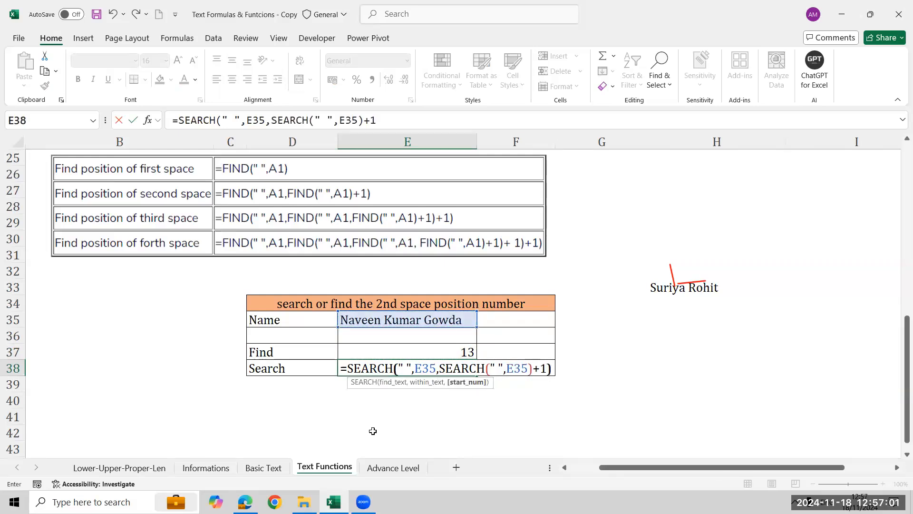
pyautogui.press('Return')
# - Enter =FORMULATEXT(E37) in F37 and fill it down to F38 to show the Find and Search formulas
pyautogui.press('Up')
pyautogui.press('Up')
pyautogui.press('Right')
pyautogui.write('=')
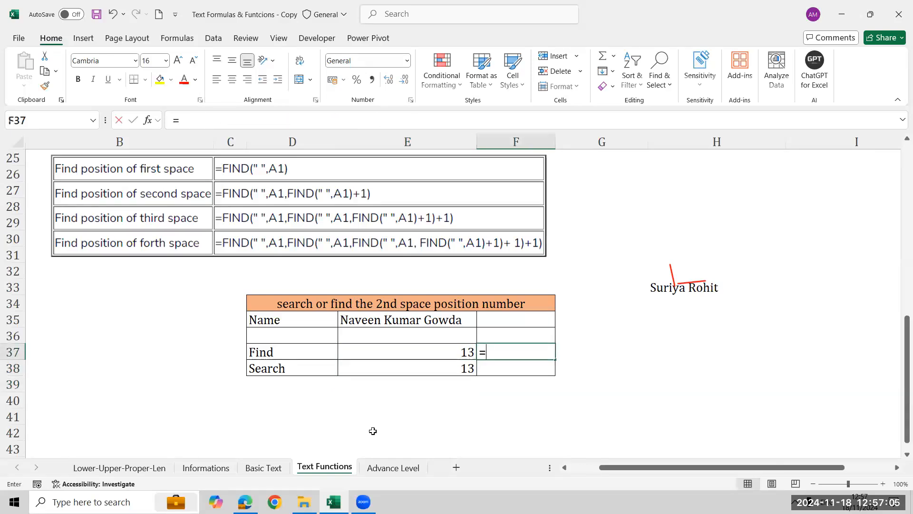
pyautogui.write('fo')
pyautogui.press('Tab')
pyautogui.write('e37')
pyautogui.press('Return')
pyautogui.press('Up')
pyautogui.hotkey('shift', 'Down')
pyautogui.hotkey('ctrl', 'd')
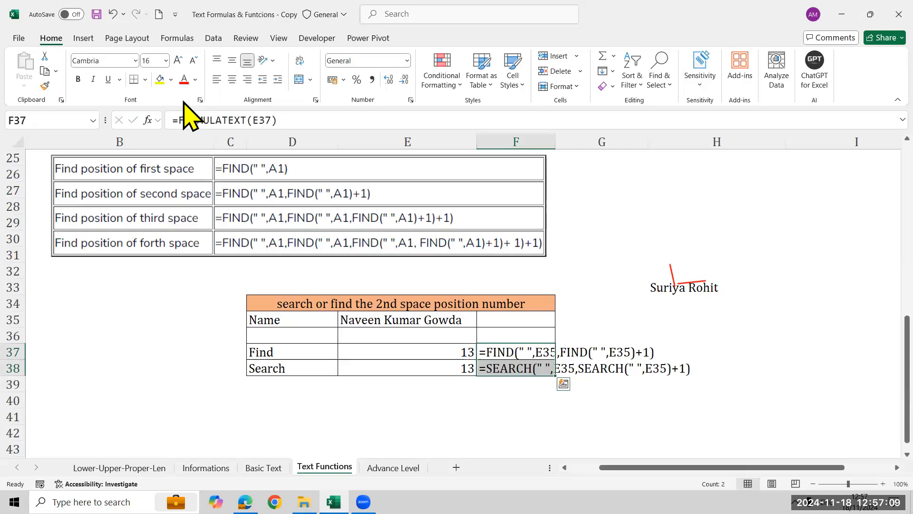
# - Colour the formula text in F37:F38 red
pyautogui.click(184, 79)
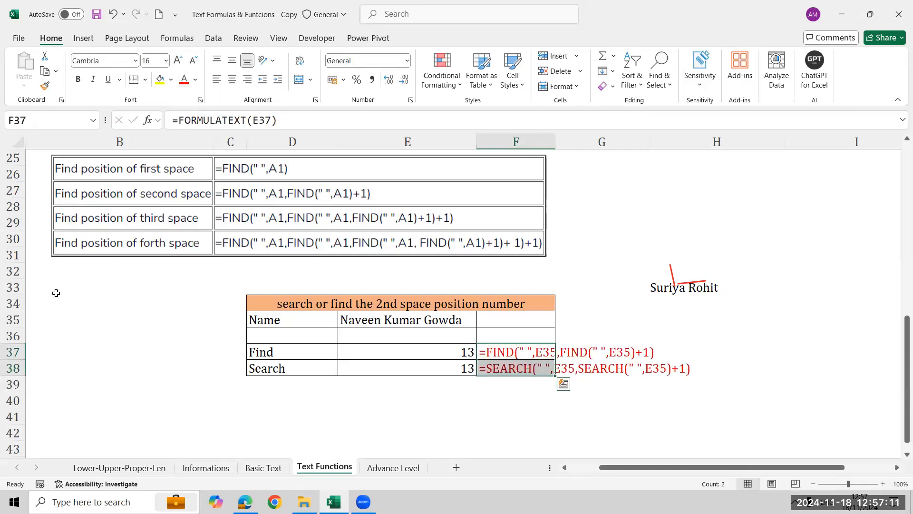
pyautogui.press('Down')
pyautogui.press('Down')
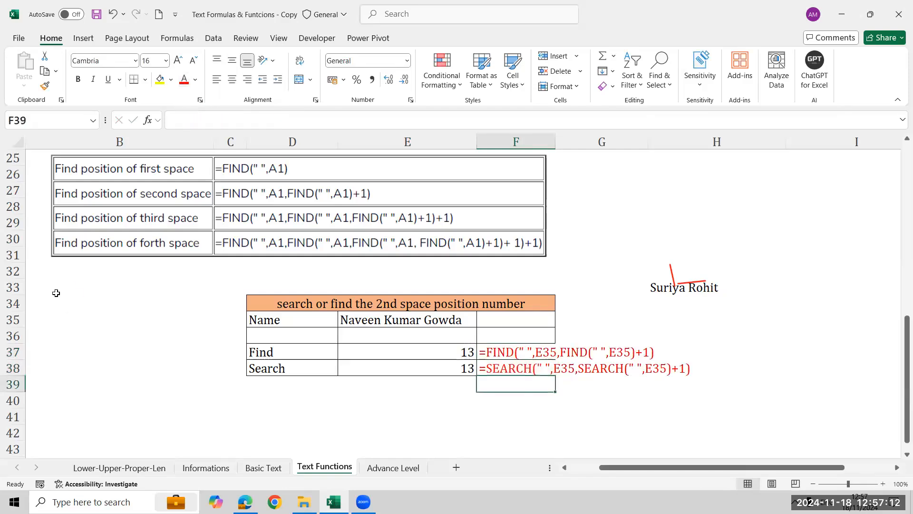
# - Clear the red annotation marks and delete the sample name in H33
pyautogui.click(552, 45)
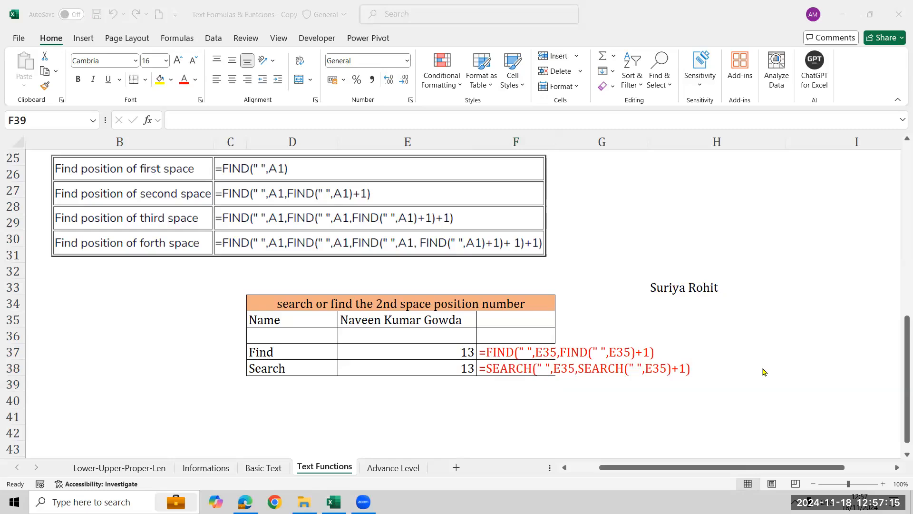
pyautogui.click(672, 287)
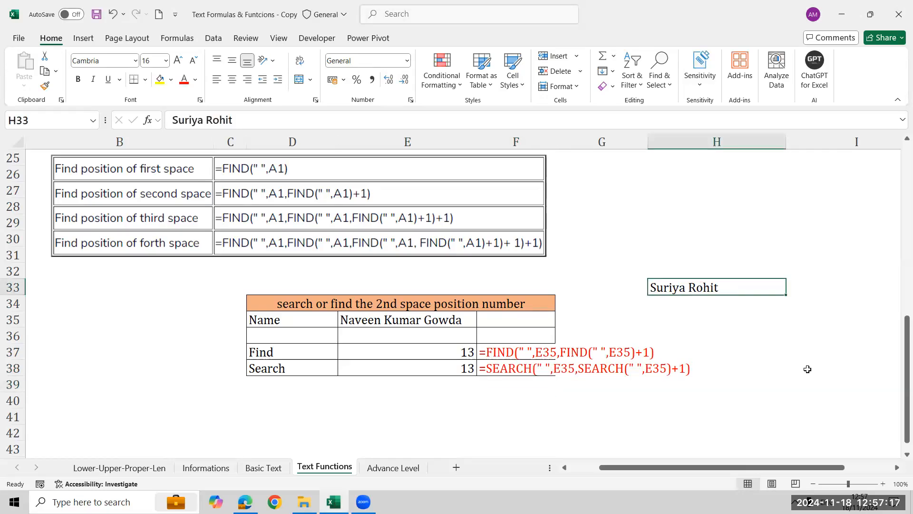
pyautogui.click(238, 364)
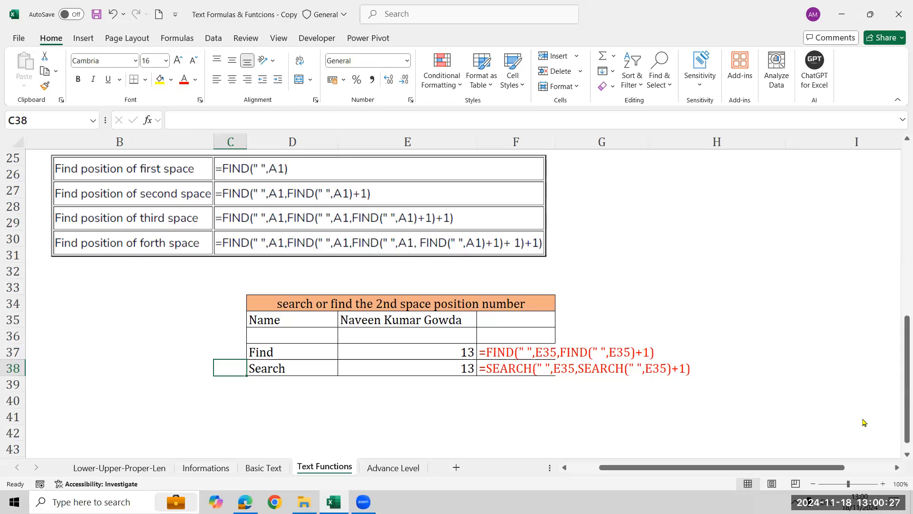
# - On the Advance Level sheet, enter =LEFT(B3,4) in the Basic Left row cell B4 of the First Name table
pyautogui.click(394, 468)
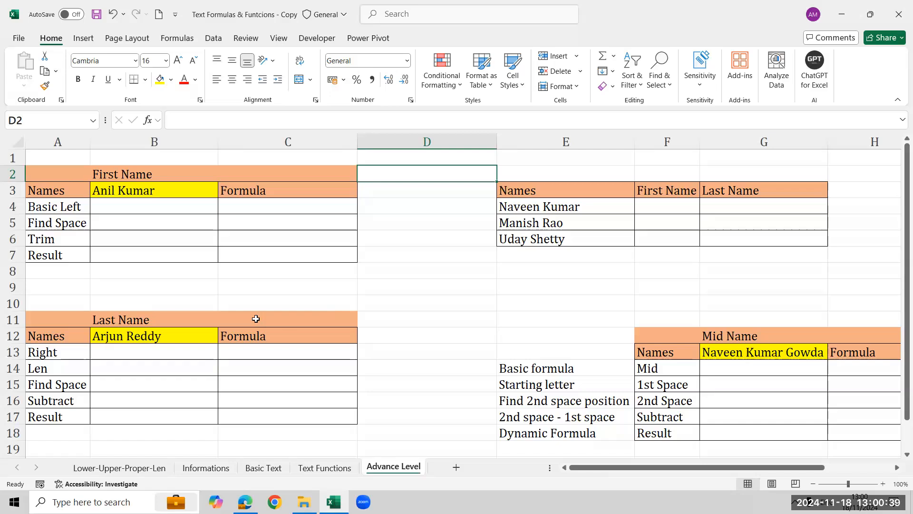
pyautogui.click(164, 207)
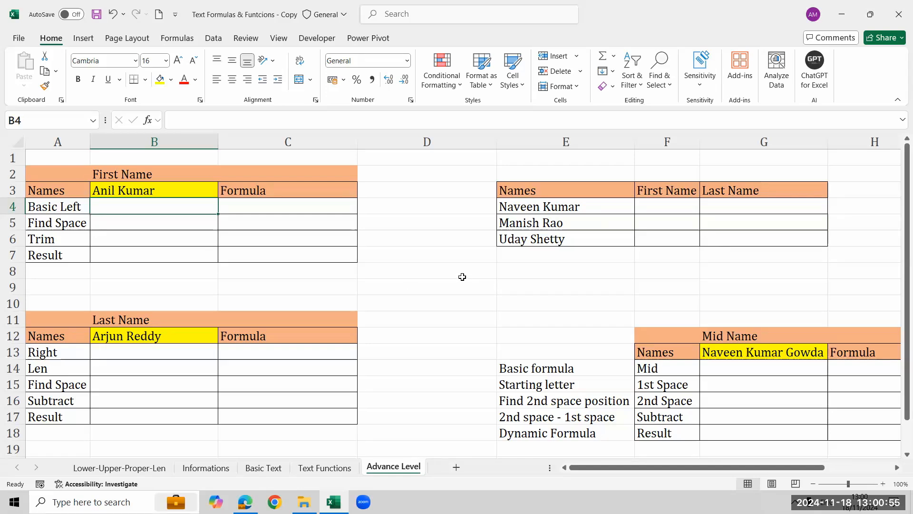
pyautogui.write('=')
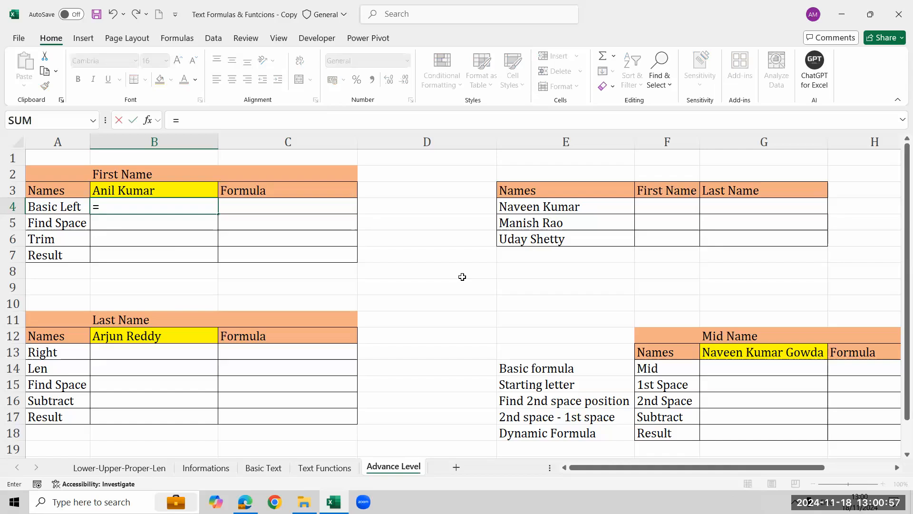
pyautogui.write('le')
pyautogui.press('Tab')
pyautogui.press('Up')
pyautogui.write(',4')
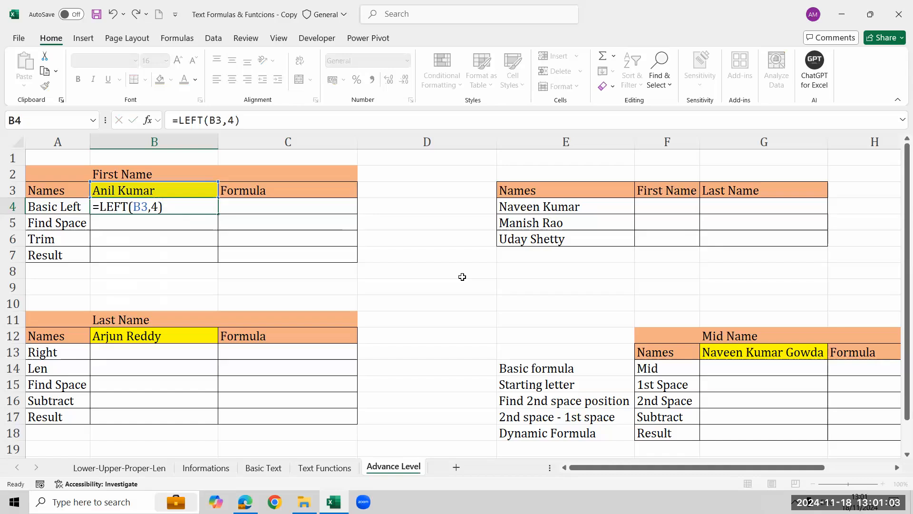
pyautogui.press('Tab')
# - Display the Basic Left formula in C4 with =FORMULATEXT(B4)
pyautogui.write('=for')
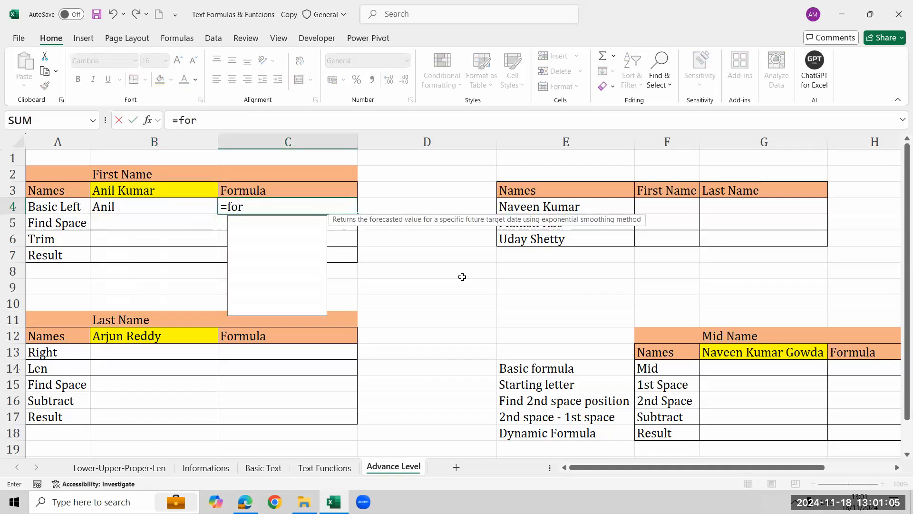
pyautogui.write('mulatext(B4')
pyautogui.hotkey('ctrl', 'Return')
# - Test the LEFT formula by changing the first name in B3 to a five-letter one, and undo that change
pyautogui.press('Up')
pyautogui.press('Left')
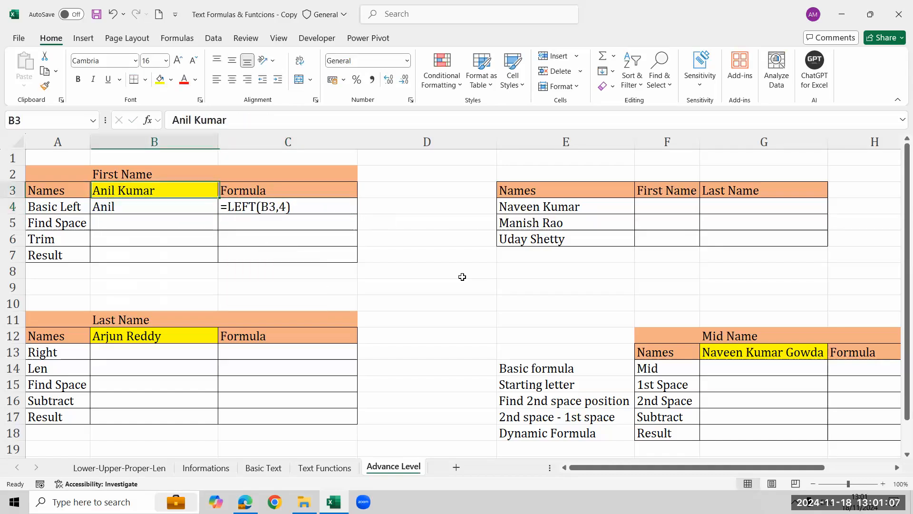
pyautogui.press('F2')
pyautogui.press('BackSpace')
pyautogui.write('sun')
pyautogui.press('BackSpace')
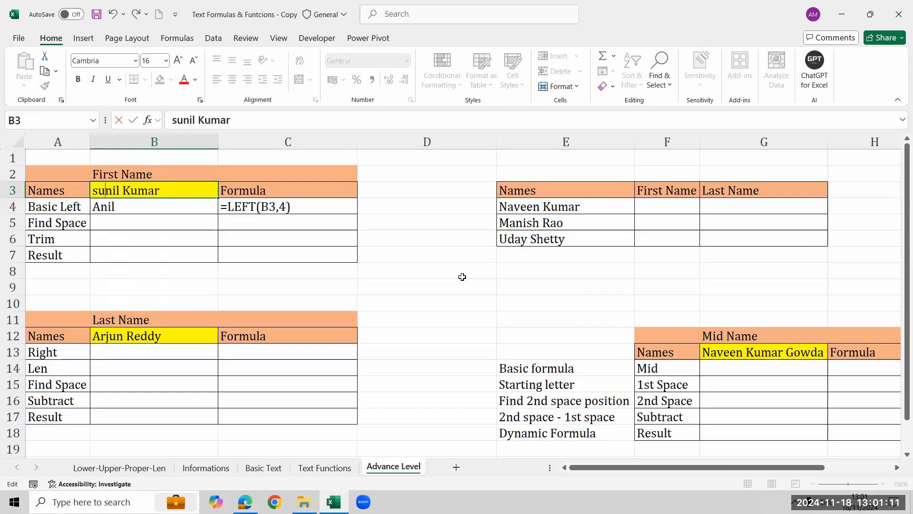
pyautogui.press('Return')
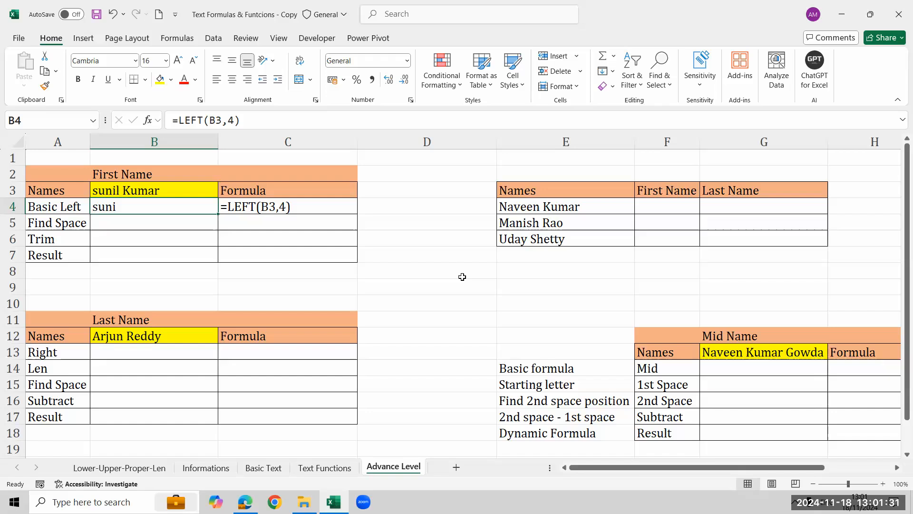
pyautogui.press('Up')
pyautogui.hotkey('ctrl', 'z')
# - Enter =FIND(" ",B3) in the Find Space row cell B5
pyautogui.press('Down')
pyautogui.press('Down')
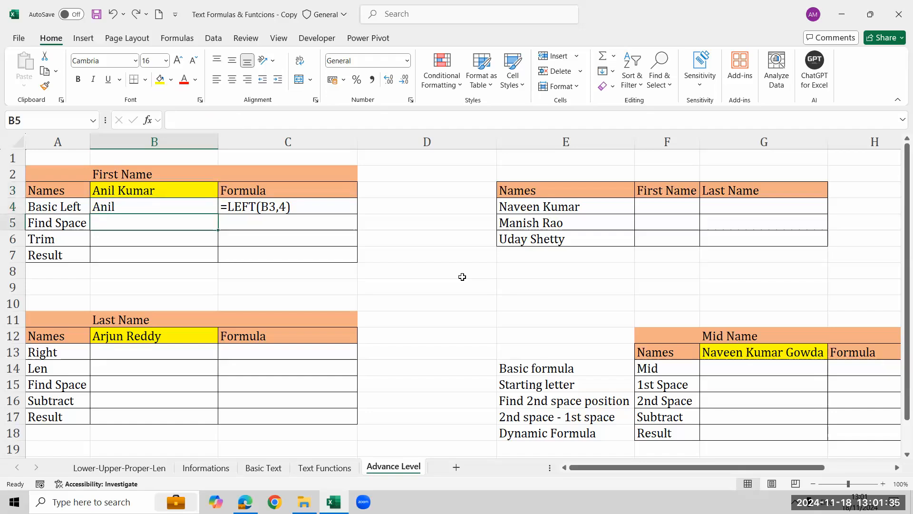
pyautogui.write('=')
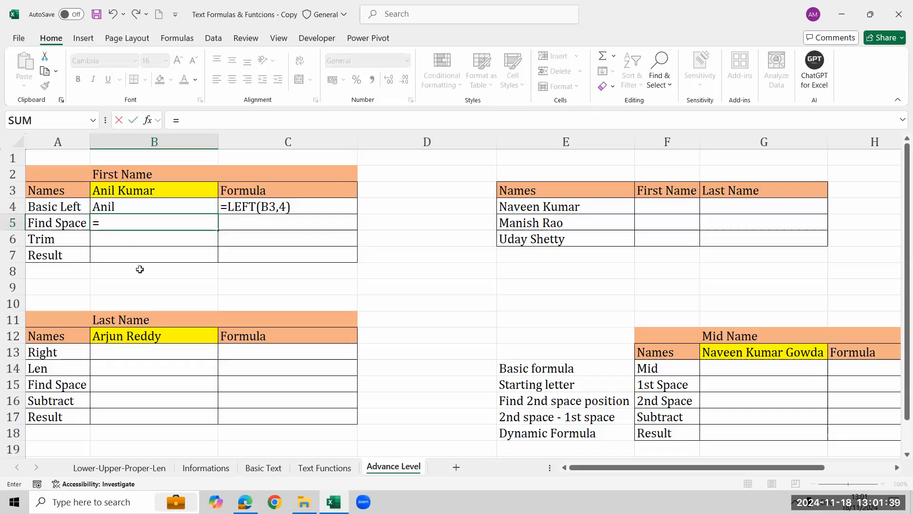
pyautogui.write('fin')
pyautogui.press('Tab')
pyautogui.write(':')
pyautogui.hotkey('shift', 'space')
pyautogui.press('BackSpace')
pyautogui.press('BackSpace')
pyautogui.press('BackSpace')
pyautogui.press('BackSpace')
pyautogui.write('" ",')
pyautogui.press('Up')
pyautogui.press('Up')
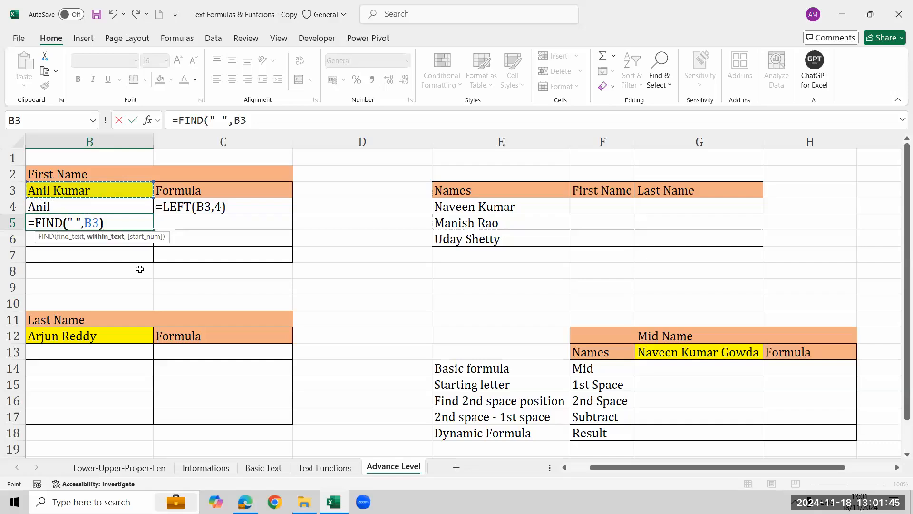
pyautogui.press('Return')
pyautogui.hscroll(-1, 140, 269)
pyautogui.press('Up')
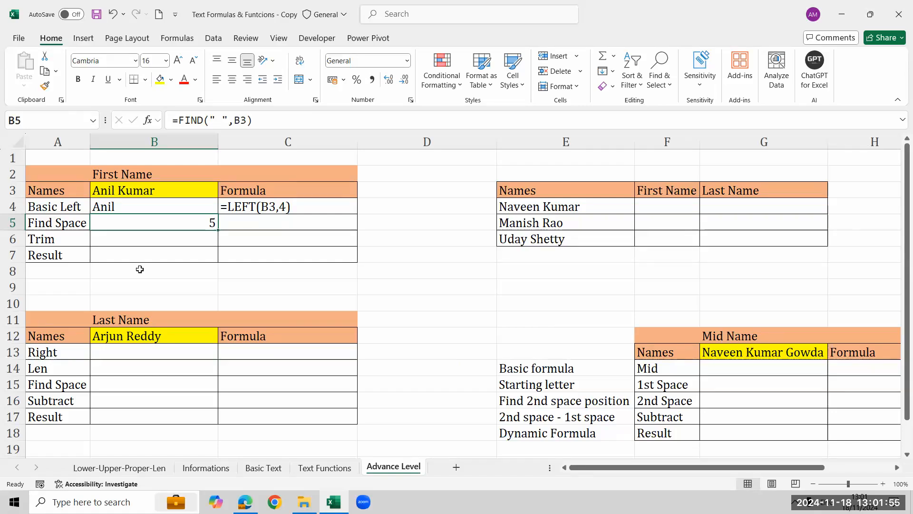
# - Show the text of B5's formula in C5, and extend the formula in B5 to =FIND(" ",B3)-1
pyautogui.press('Right')
pyautogui.write('=FIND(" ",B3)')
pyautogui.press('Left')
pyautogui.press('Up')
pyautogui.press('Down')
pyautogui.press('F2')
pyautogui.write('-1')
pyautogui.press('Return')
pyautogui.press('Up')
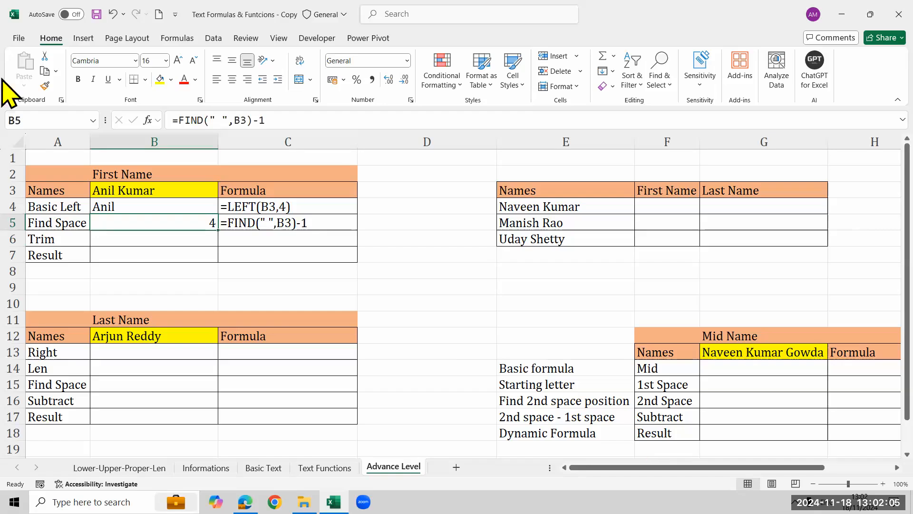
# - Draw a red annotation arrow from the B5 result to the LEFT formula in C4, and clear it
pyautogui.click(14, 3)
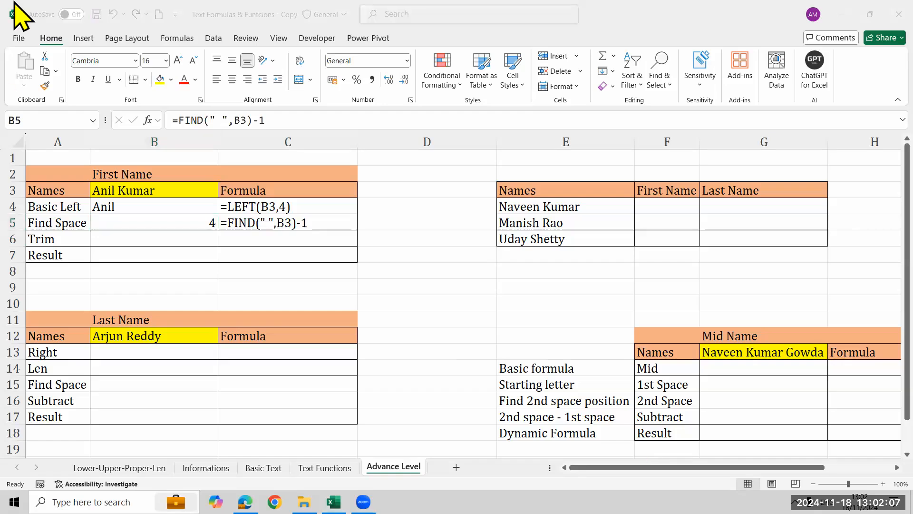
pyautogui.click(402, 136)
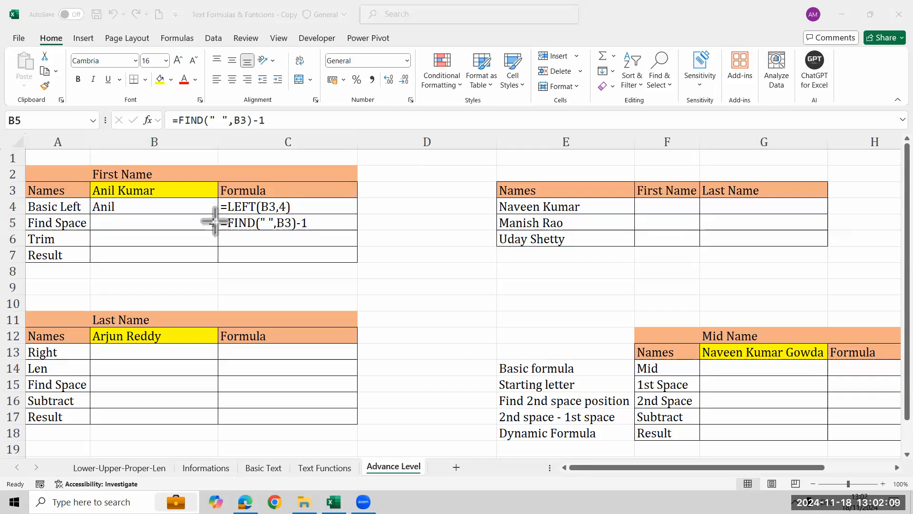
pyautogui.moveTo(214, 220); pyautogui.dragTo(275, 212)
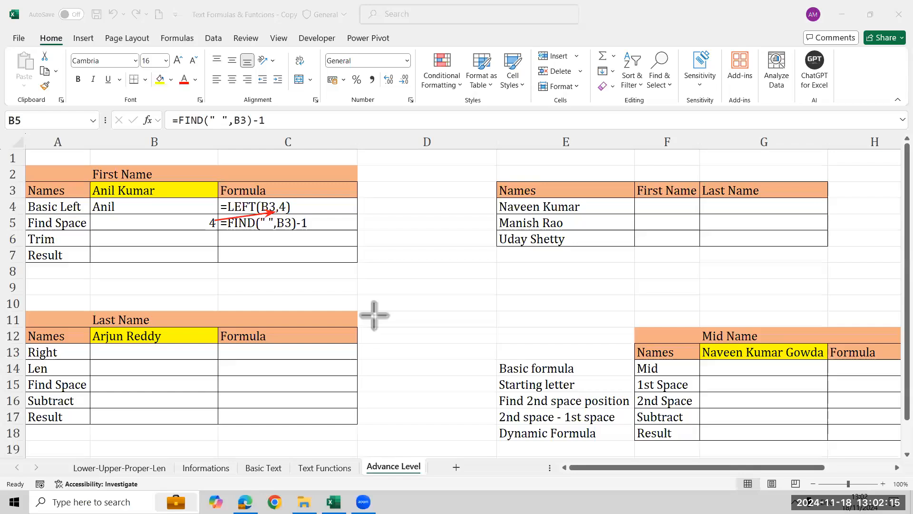
pyautogui.click(344, 102)
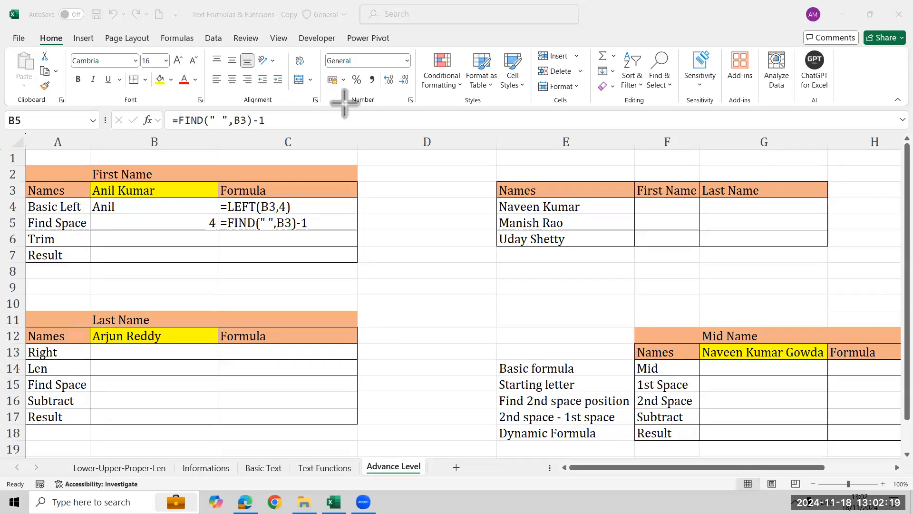
# - Enter the dynamic first-name formula =LEFT(B3,FIND(" ",B3)-1) in the Result row cell B7
pyautogui.click(189, 258)
pyautogui.click(188, 258)
pyautogui.write('=')
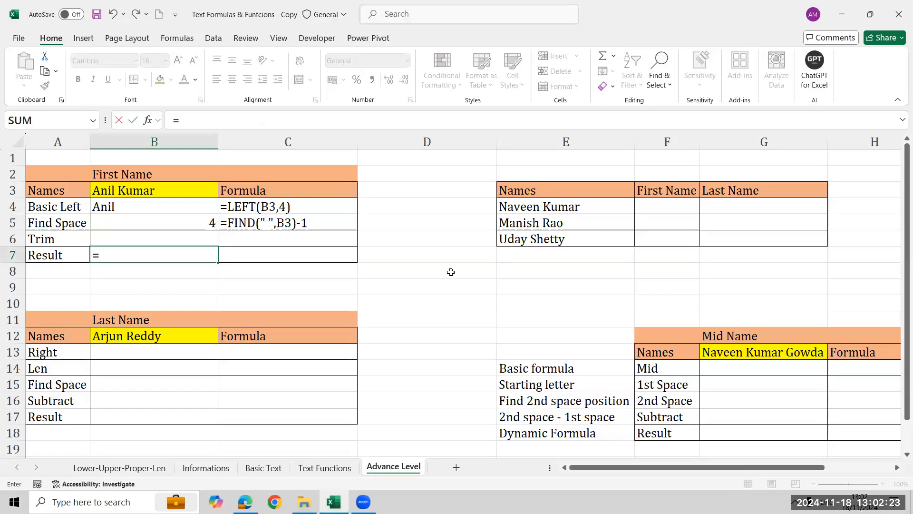
pyautogui.write('lef')
pyautogui.press('Tab')
pyautogui.press('Up')
pyautogui.press('Up')
pyautogui.press('Up')
pyautogui.press('Up')
pyautogui.write(',')
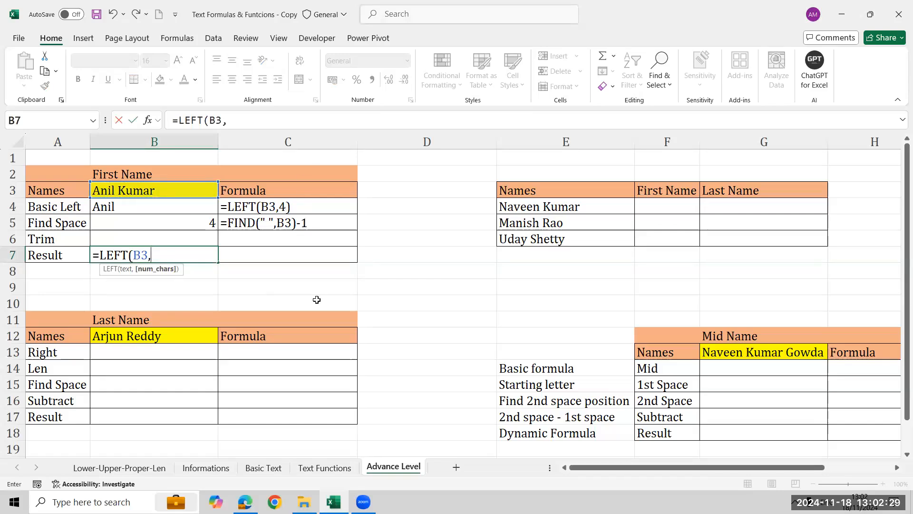
pyautogui.write('fin')
pyautogui.press('Tab')
pyautogui.write('" ",')
pyautogui.press('Up')
pyautogui.press('Up')
pyautogui.press('Up')
pyautogui.press('Up')
pyautogui.write(')-1')
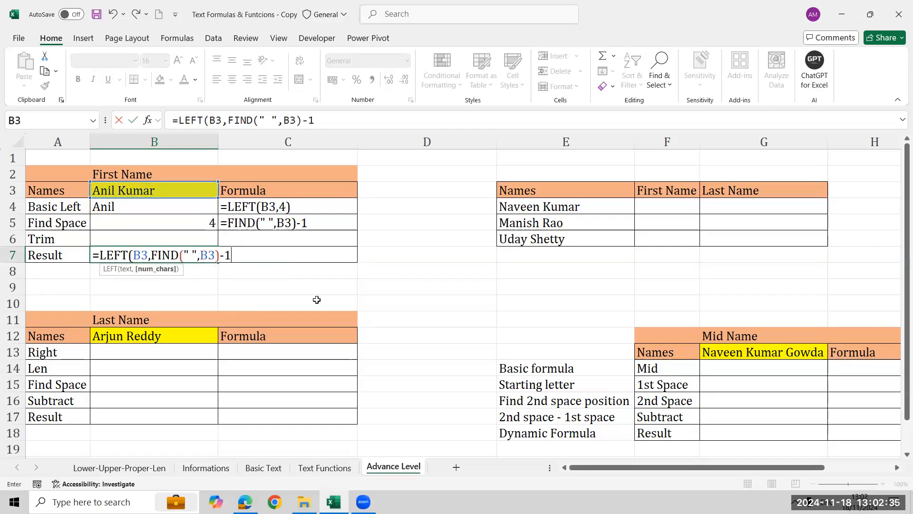
pyautogui.write(')')
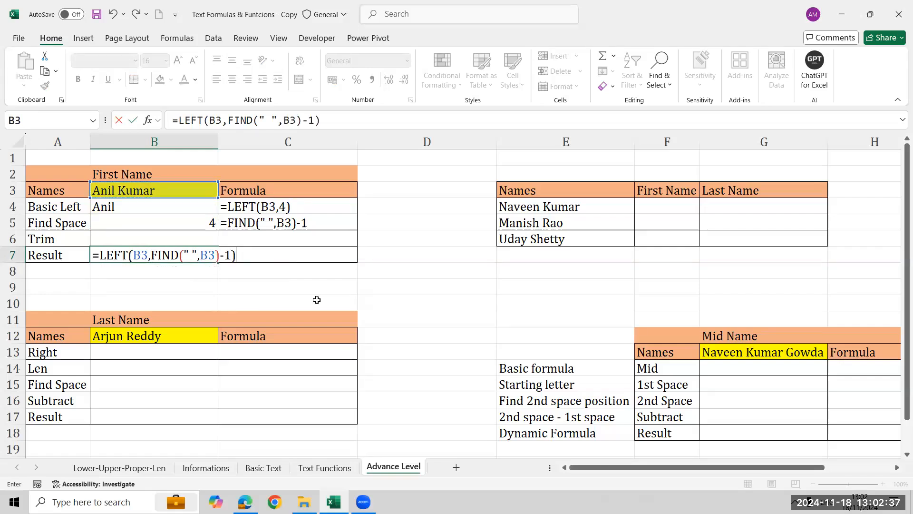
pyautogui.press('Return')
# - Replace the name in B3 with a full name having a five-letter first name to test the Result formula
pyautogui.press('Up')
pyautogui.press('Up')
pyautogui.press('Up')
pyautogui.press('Up')
pyautogui.press('Up')
pyautogui.write('Sunil Kumar')
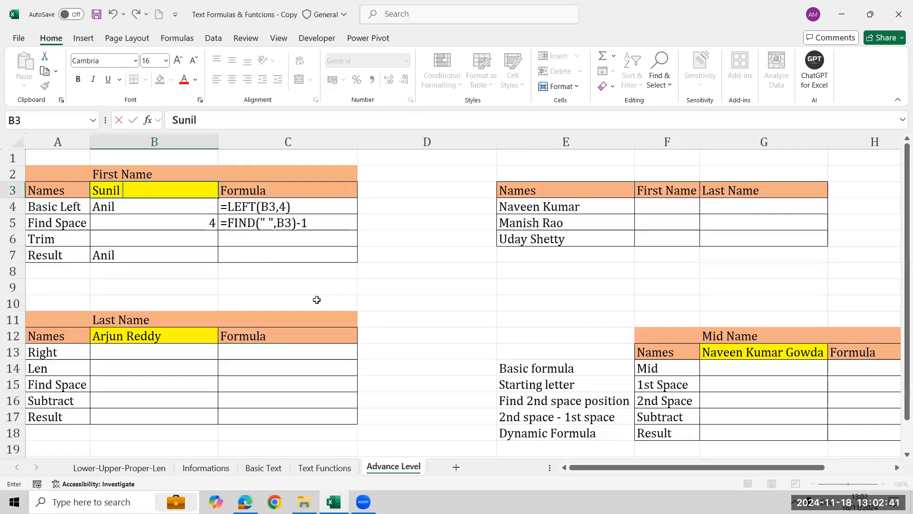
pyautogui.press('Return')
pyautogui.press('Down')
pyautogui.press('Down')
pyautogui.press('Down')
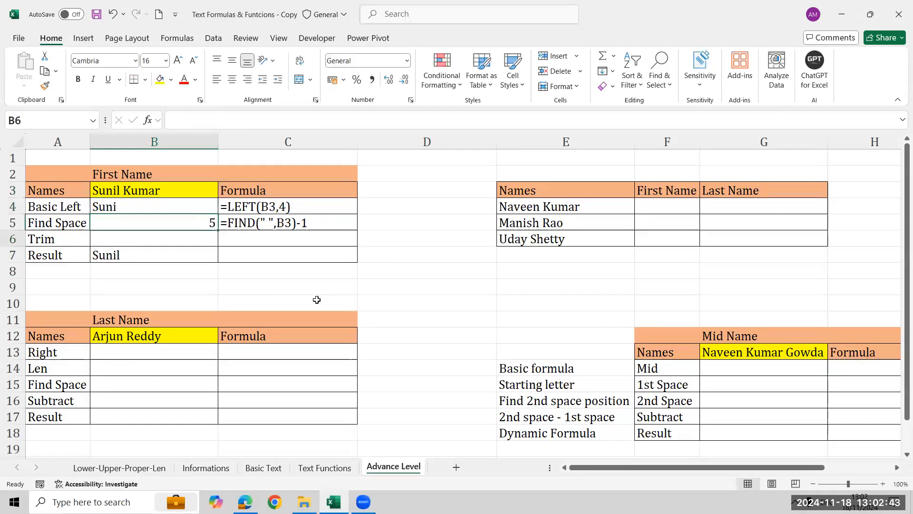
# - Change the first name in B3 to a six-letter one and check the Result formula in B7
pyautogui.press('Up')
pyautogui.press('Up')
pyautogui.press('Up')
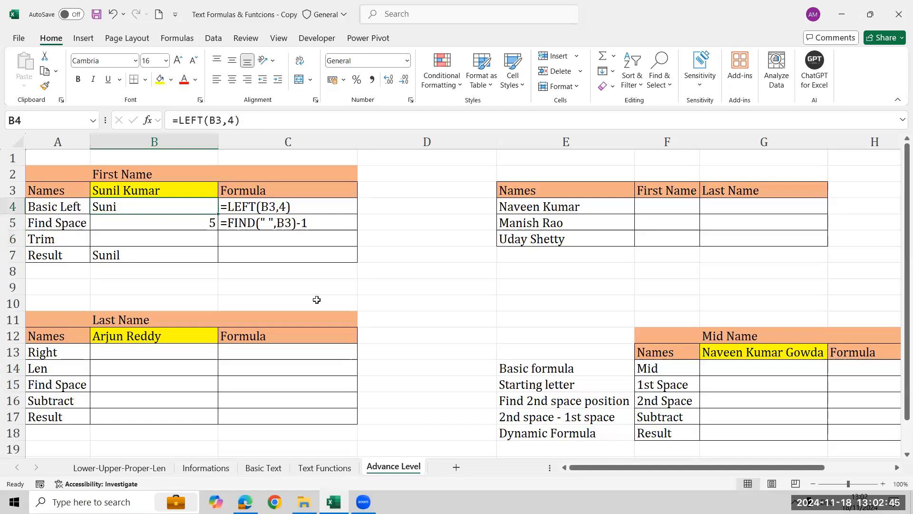
pyautogui.press('Up')
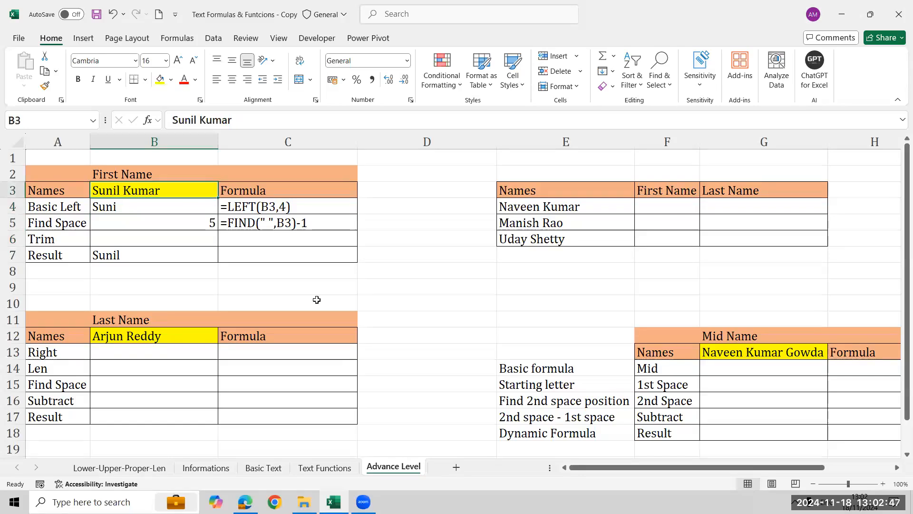
pyautogui.press('F2')
pyautogui.press('BackSpace')
pyautogui.press('BackSpace')
pyautogui.press('BackSpace')
pyautogui.press('BackSpace')
pyautogui.write('anjay')
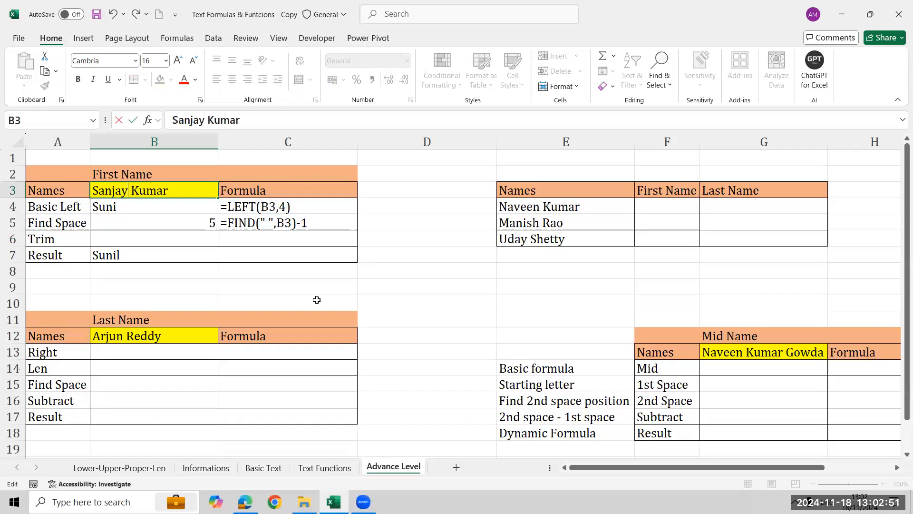
pyautogui.press('Return')
pyautogui.press('Down')
pyautogui.press('Down')
pyautogui.press('Down')
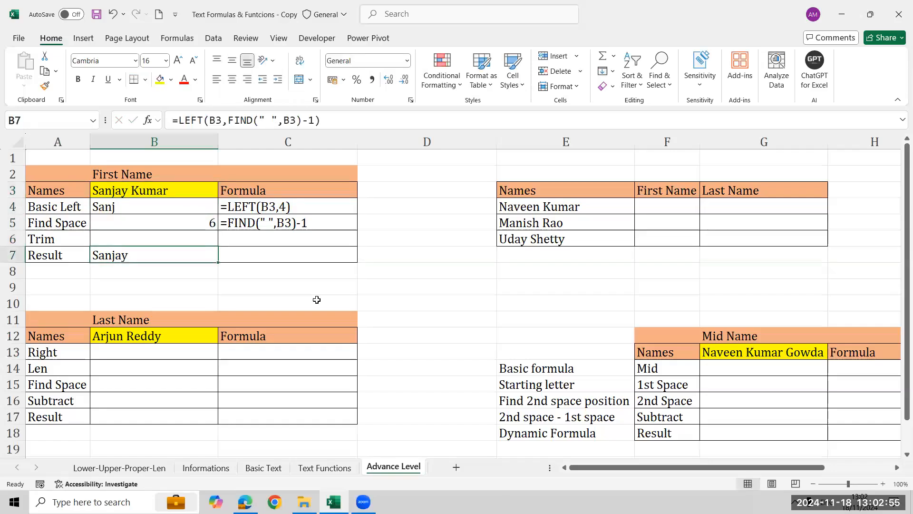
# - Undo the test name changes made in B3
pyautogui.hotkey('ctrl', 'z')
pyautogui.hotkey('ctrl', 'z')
pyautogui.hotkey('ctrl', 'z')
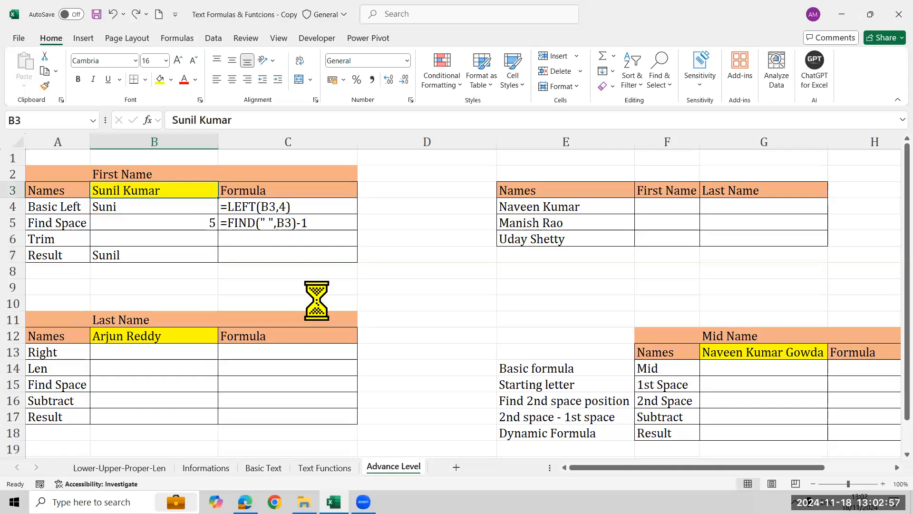
# - Show the text of B7's formula in C7 using FORMULATEXT
pyautogui.press('Down')
pyautogui.press('Down')
pyautogui.press('Down')
pyautogui.press('Down')
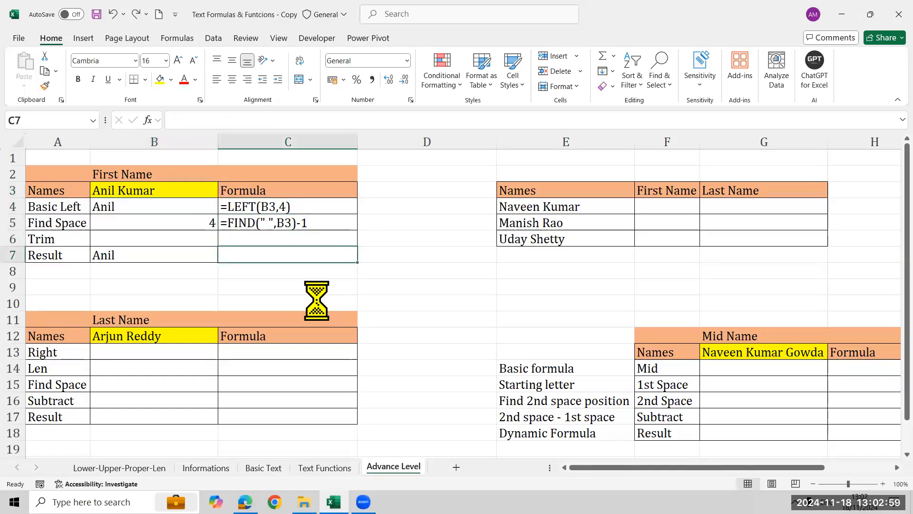
pyautogui.write('=form')
pyautogui.press('Tab')
pyautogui.press('Left')
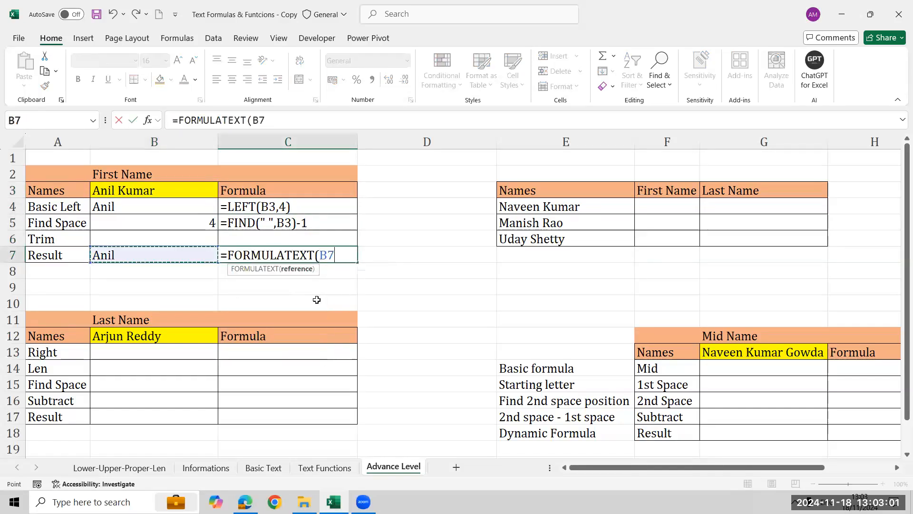
pyautogui.press('Return')
# - Enter =LEFT(B3,FIND(" ",B3)) in the Trim row cell B6
pyautogui.press('Up')
pyautogui.press('Up')
pyautogui.press('Left')
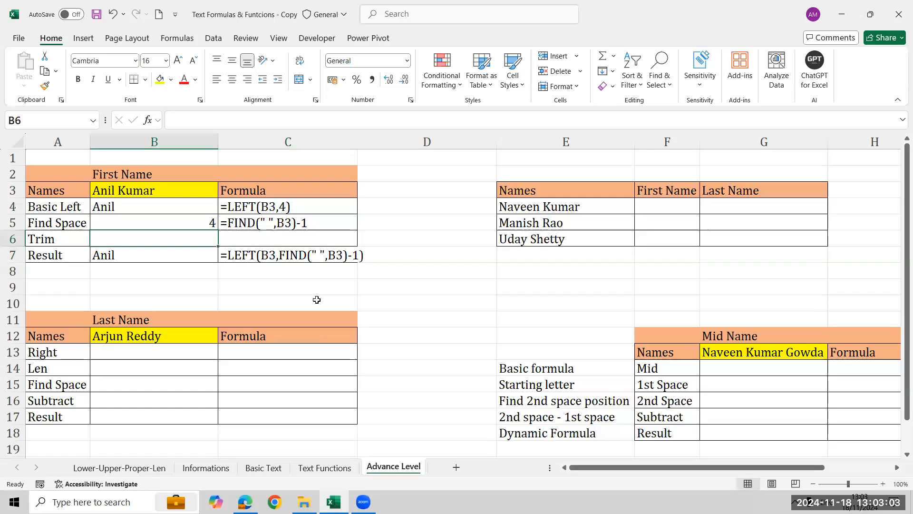
pyautogui.write('=')
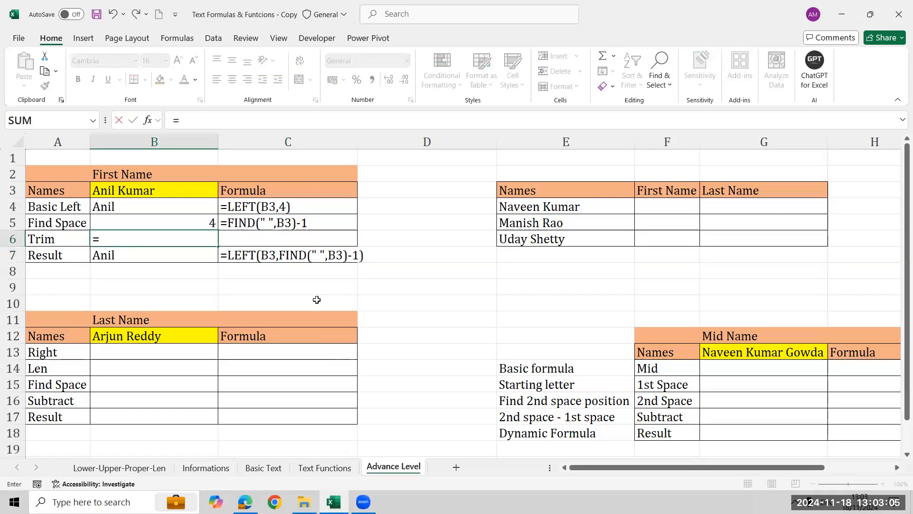
pyautogui.write('LEFT(')
pyautogui.press('Up')
pyautogui.press('Up')
pyautogui.press('Up')
pyautogui.write(',')
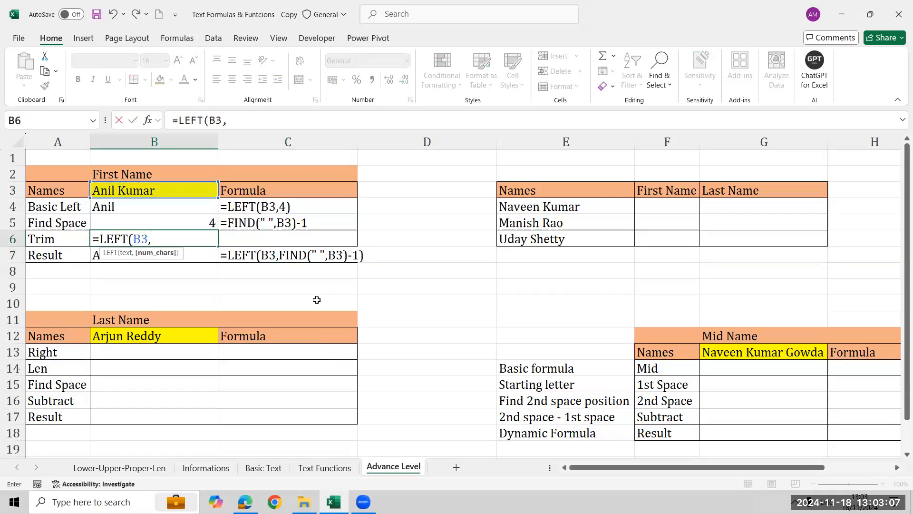
pyautogui.write('FIND(" ",')
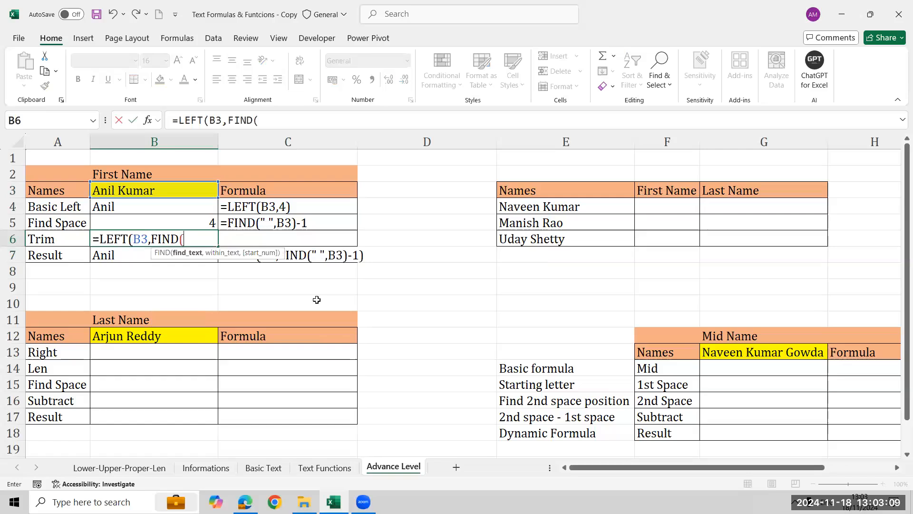
pyautogui.press('Up')
pyautogui.press('Up')
pyautogui.press('Up')
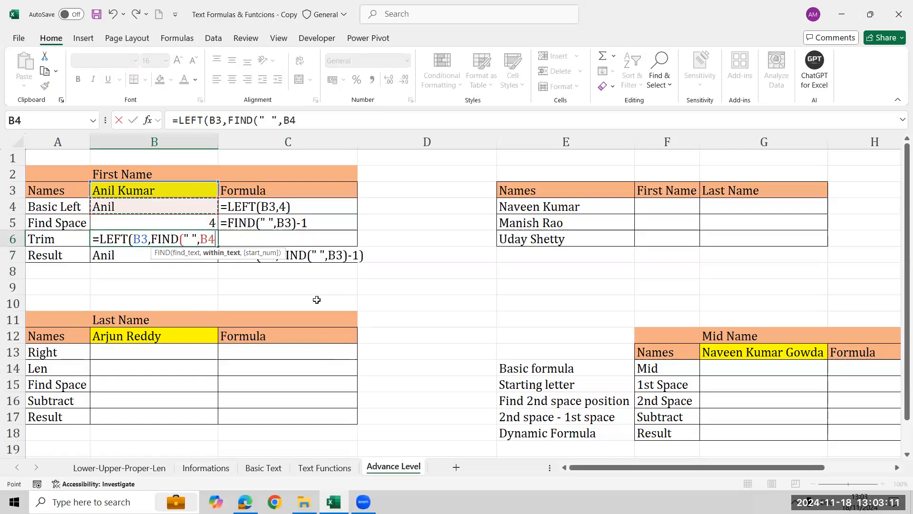
pyautogui.write('))')
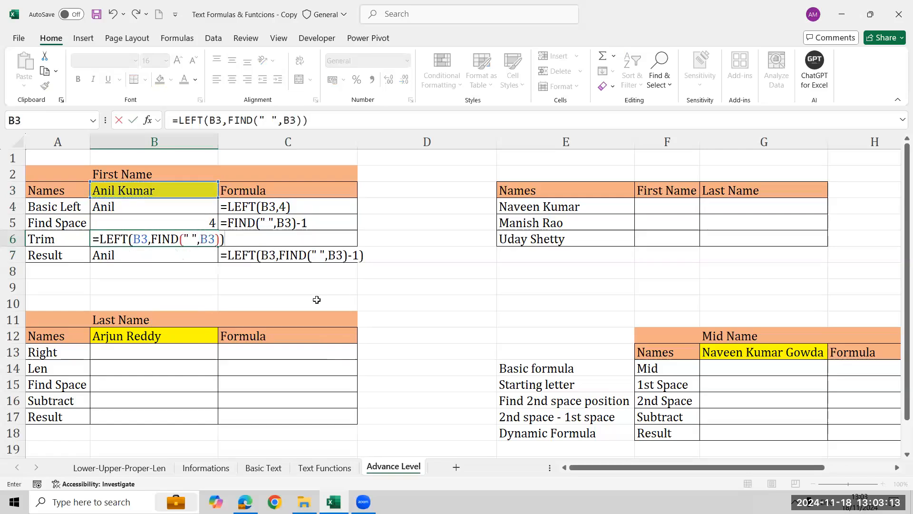
pyautogui.press('Return')
pyautogui.press('Up')
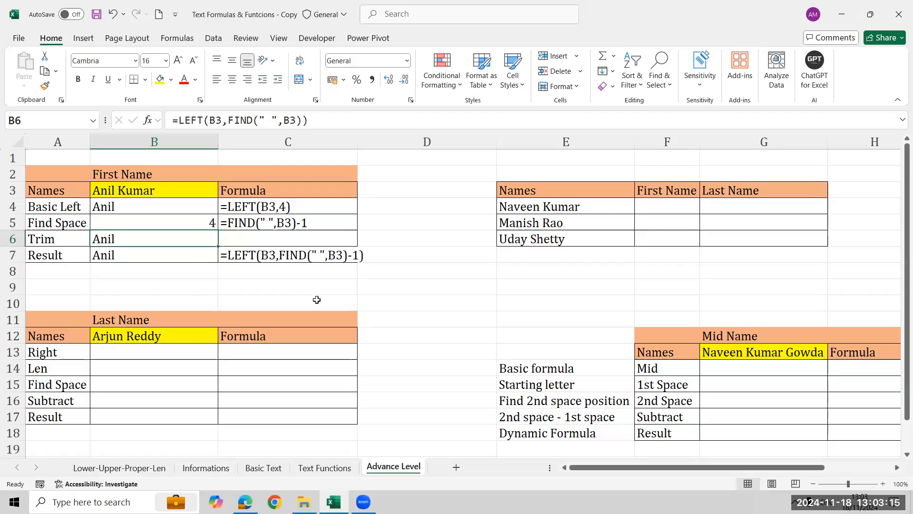
# - Wrap the formula in B6 with TRIM to make it =TRIM(LEFT(B3,FIND(" ",B3)))
pyautogui.hotkey('shift', 'Down')
pyautogui.press('Down')
pyautogui.press('Up')
pyautogui.press('Down')
pyautogui.press('Up')
pyautogui.press('F2')
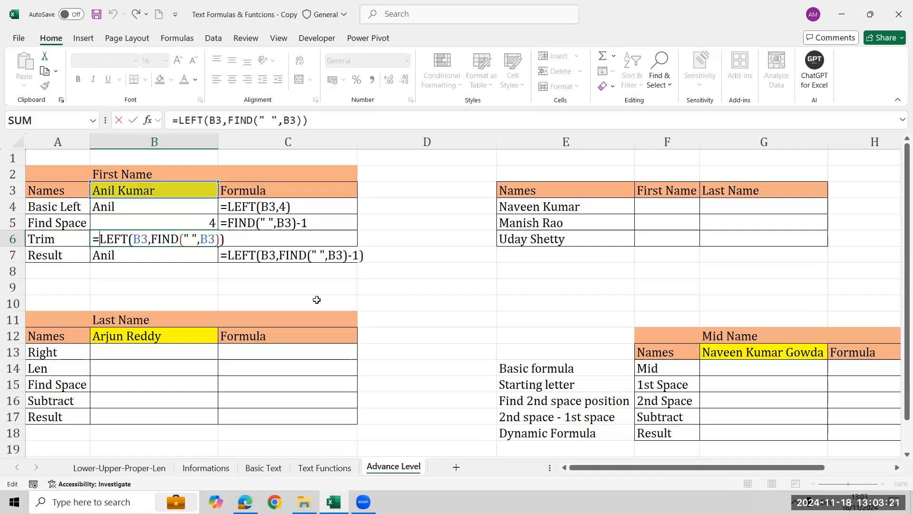
pyautogui.write('trim')
pyautogui.press('Tab')
pyautogui.press('End')
pyautogui.write(')')
pyautogui.hotkey('ctrl', 'Return')
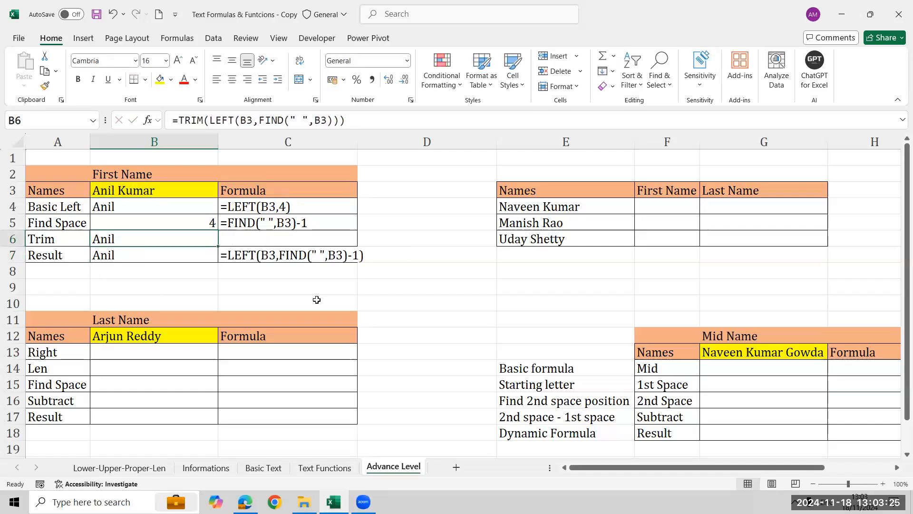
# - Fill the FORMULATEXT formula from C5 down into C6 to show B6's formula
pyautogui.press('Right')
pyautogui.hotkey('ctrl', 'd')
pyautogui.press('Down')
pyautogui.press('Up')
pyautogui.press('Left')
pyautogui.press('Right')
# - Colour the formula texts in C6:C7 red and autofit the width of column C
pyautogui.hotkey('shift', 'Down')
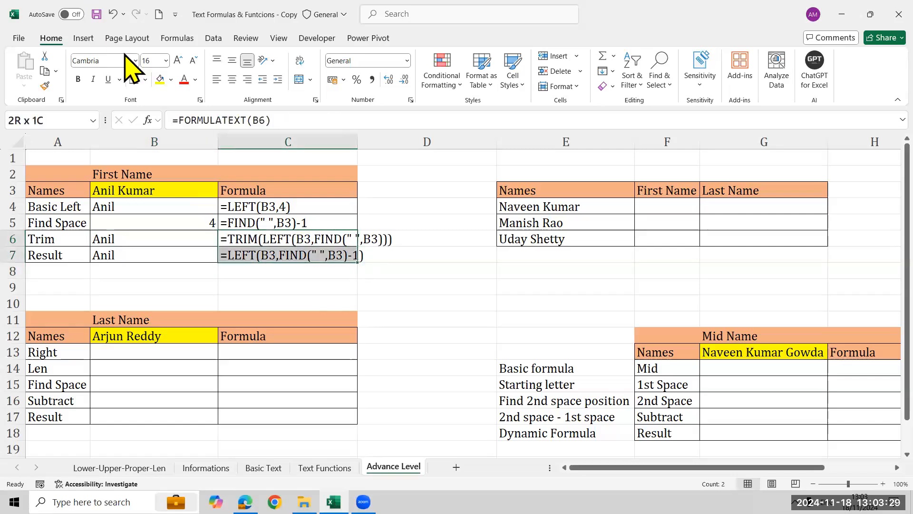
pyautogui.click(184, 79)
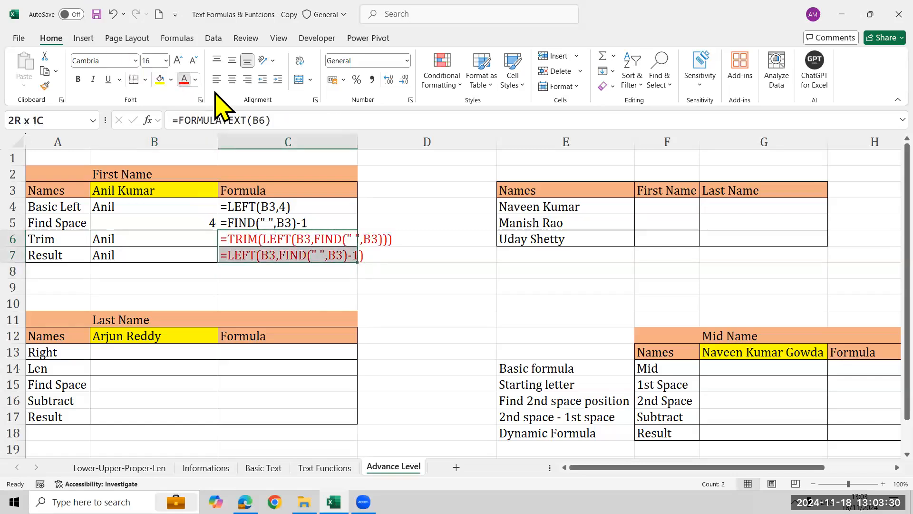
pyautogui.doubleClick(358, 138)
pyautogui.click(440, 269)
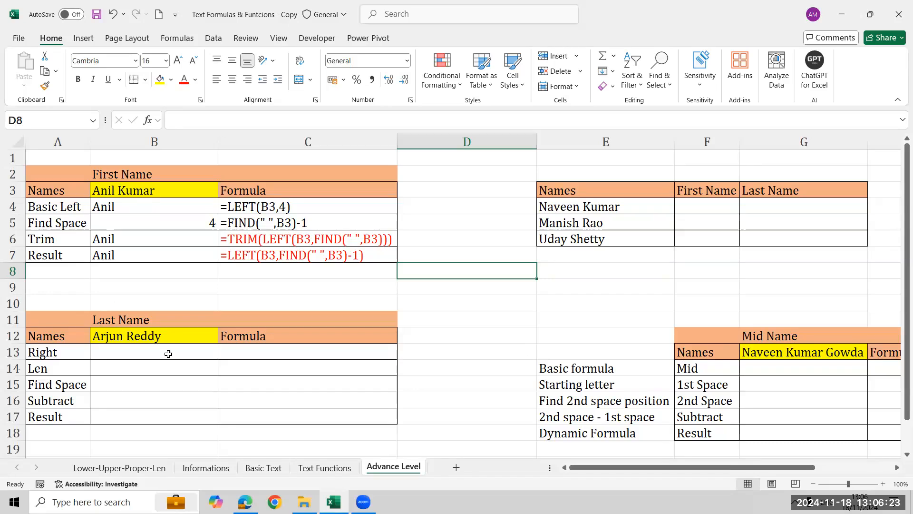
pyautogui.click(169, 354)
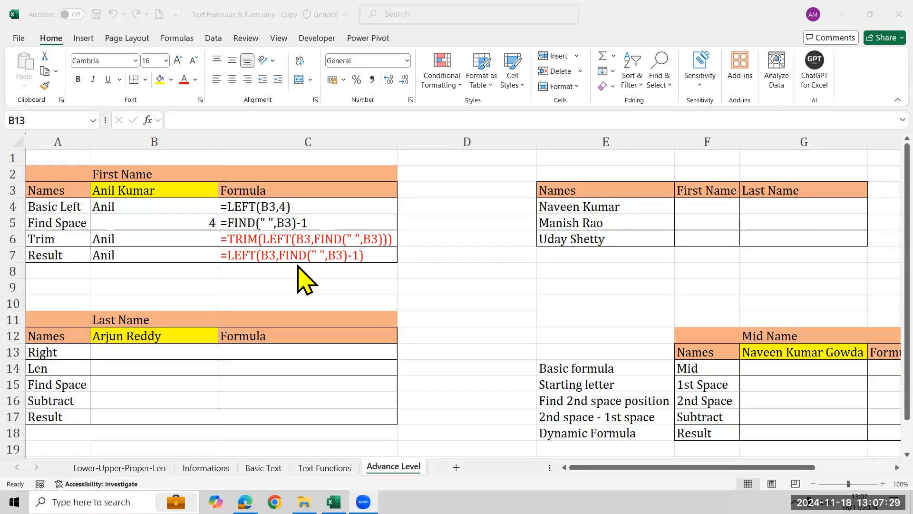
pyautogui.press('Escape')
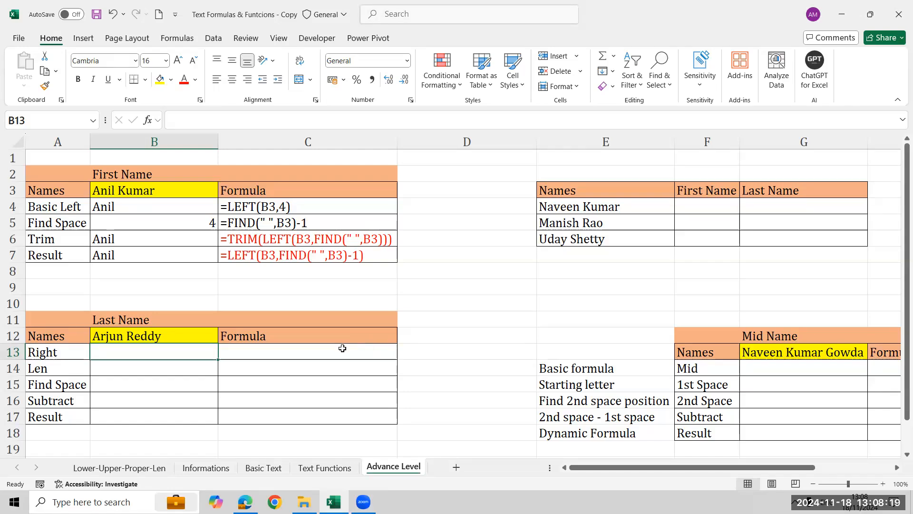
pyautogui.click(157, 211)
pyautogui.click(547, 270)
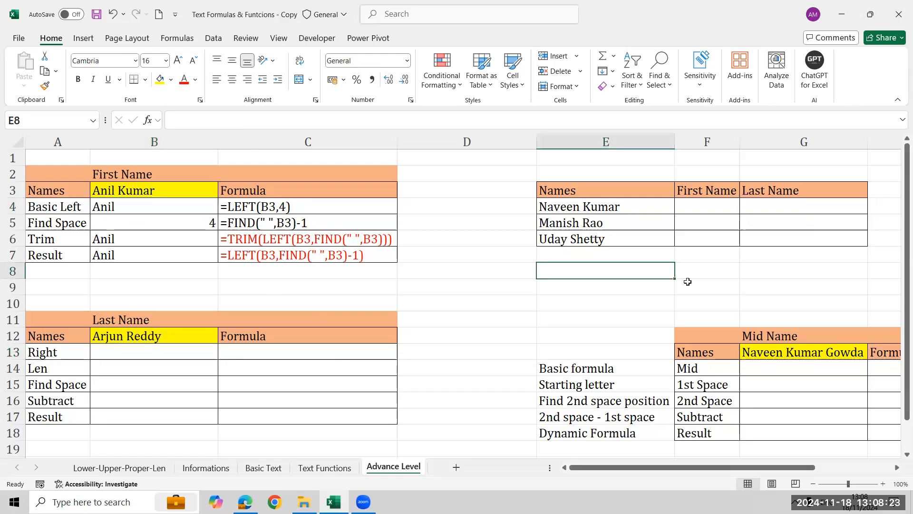
# - Enter a sample full name with a five-letter first name in M3, in the blank area beyond the tables
pyautogui.click(687, 281)
pyautogui.press('Right')
pyautogui.press('Right')
pyautogui.press('Right')
pyautogui.press('Right')
pyautogui.press('Right')
pyautogui.press('Right')
pyautogui.press('Right')
pyautogui.press('Right')
pyautogui.press('Right')
pyautogui.press('Right')
pyautogui.press('Right')
pyautogui.press('Right')
pyautogui.press('Right')
pyautogui.press('Right')
pyautogui.press('Right')
pyautogui.press('Left')
pyautogui.press('Left')
pyautogui.press('Left')
pyautogui.press('Left')
pyautogui.press('Left')
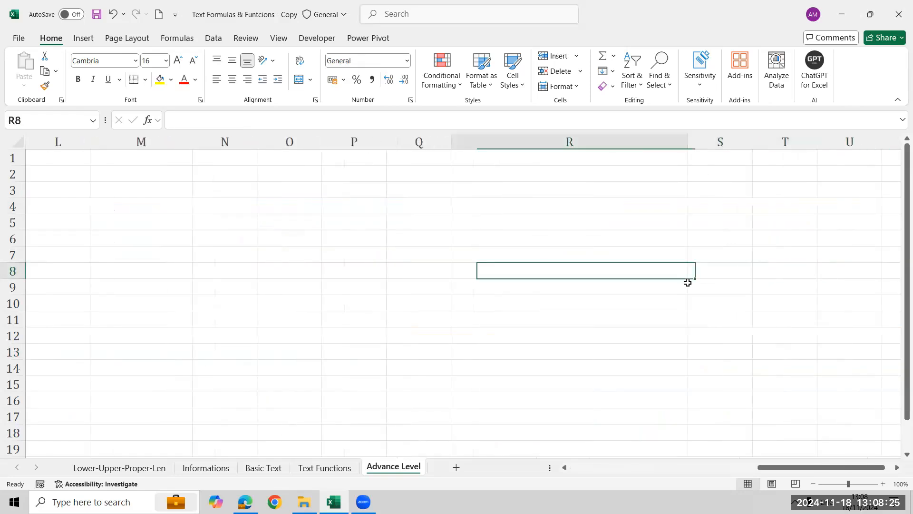
pyautogui.press('Up')
pyautogui.press('Up')
pyautogui.press('Up')
pyautogui.press('Left')
pyautogui.press('Left')
pyautogui.press('Left')
pyautogui.press('Left')
pyautogui.press('Up')
pyautogui.press('Up')
pyautogui.press('Left')
pyautogui.press('Right')
pyautogui.press('Right')
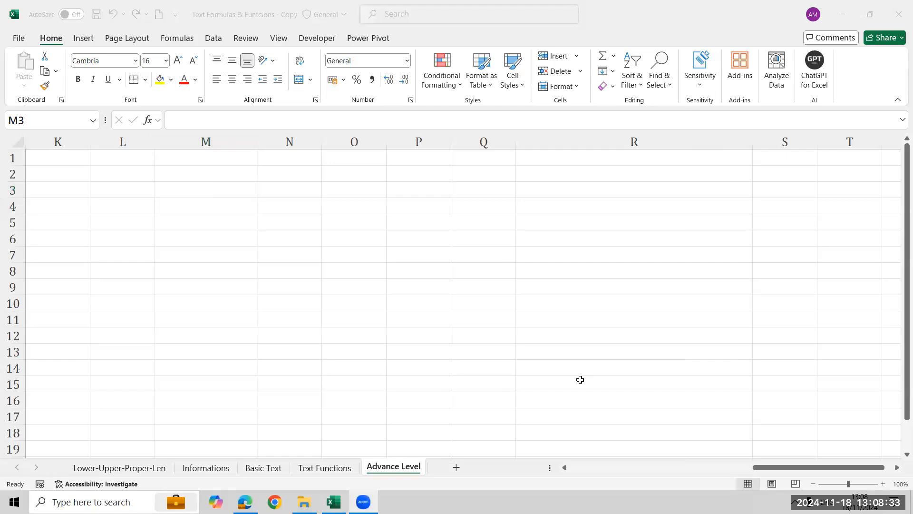
pyautogui.click(164, 187)
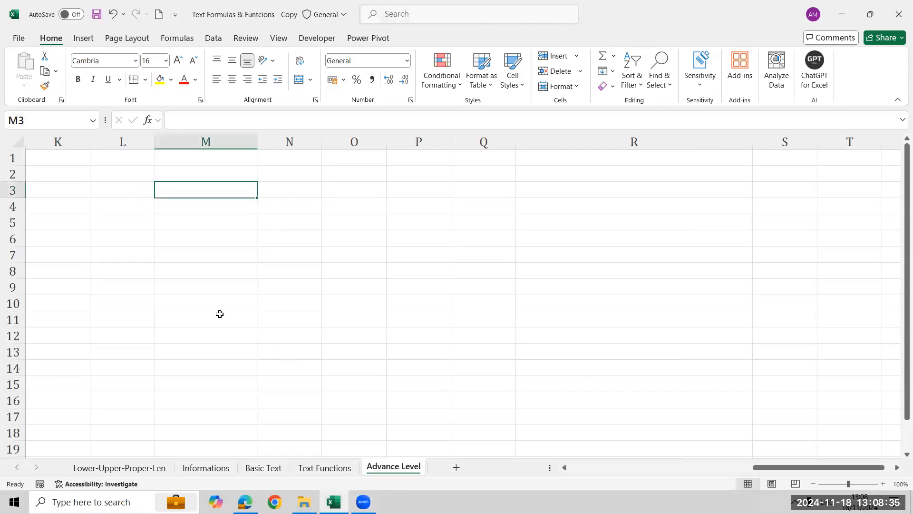
pyautogui.write('Sahi')
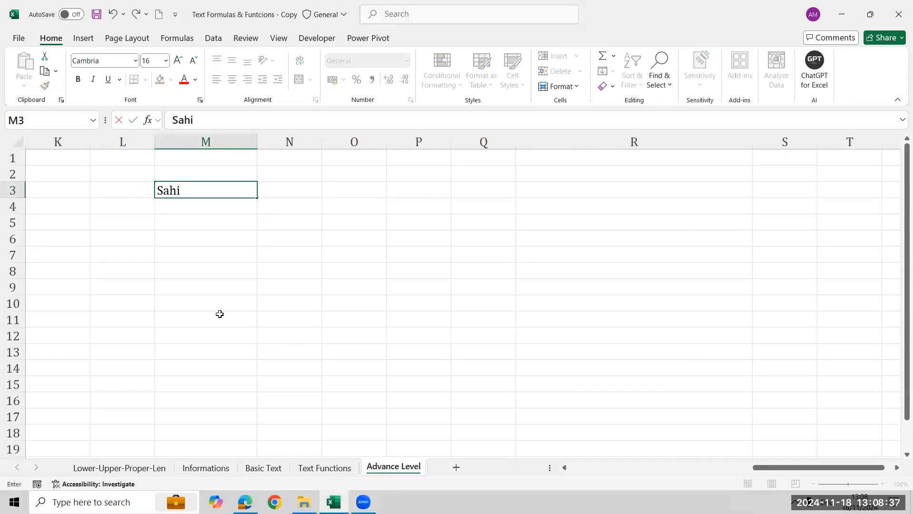
pyautogui.write('l Deshm')
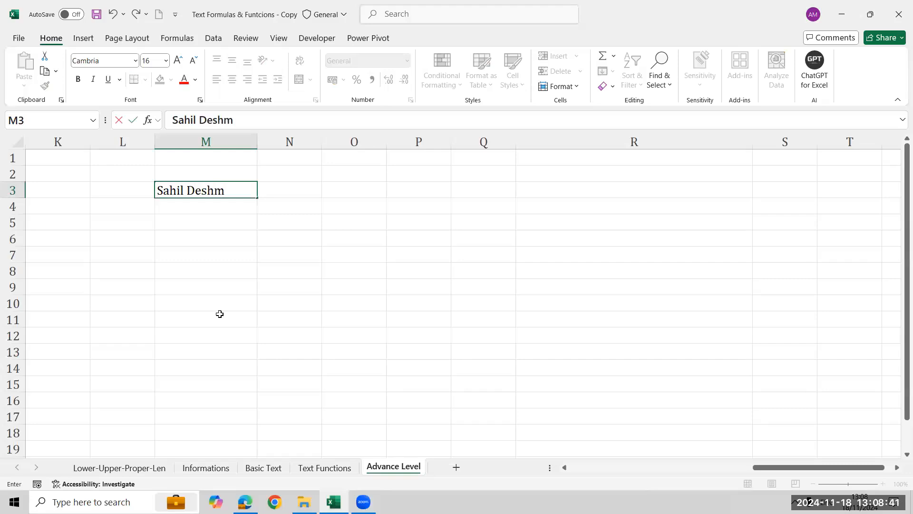
pyautogui.write('ukh')
pyautogui.press('Return')
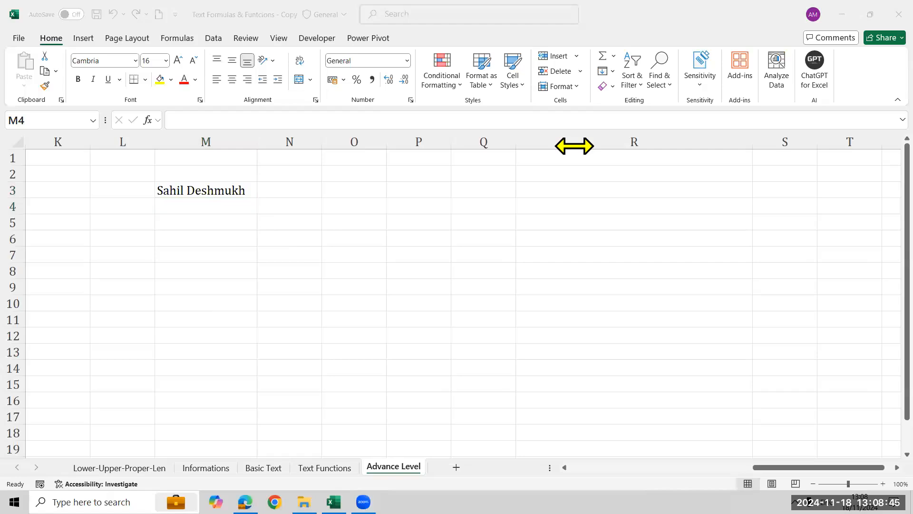
# - Enter =LEFT(M3,5) in N3 to extract the first name from M3
pyautogui.press('Up')
pyautogui.press('Right')
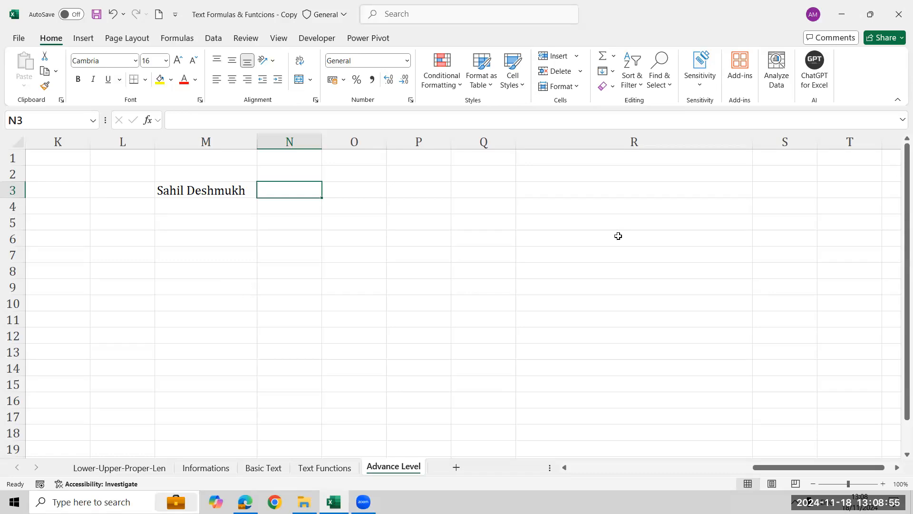
pyautogui.write('=lef')
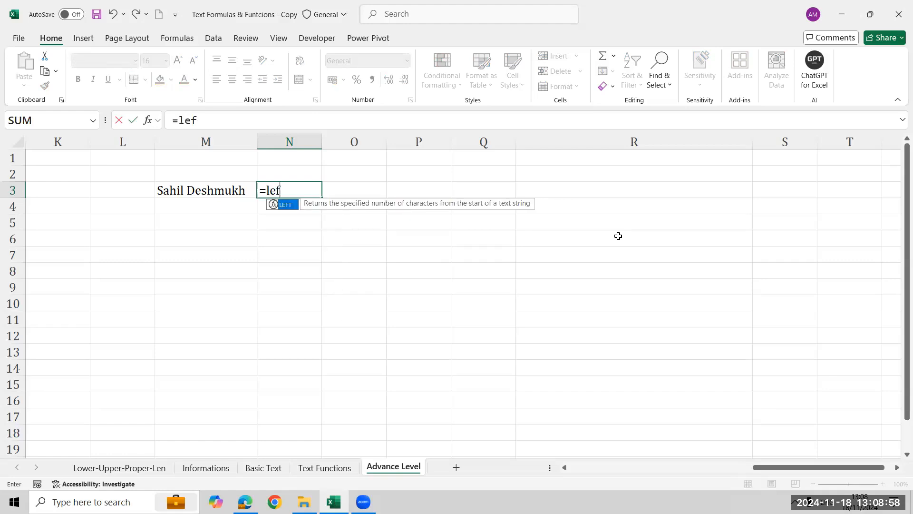
pyautogui.press('Tab')
pyautogui.press('Left')
pyautogui.write(',')
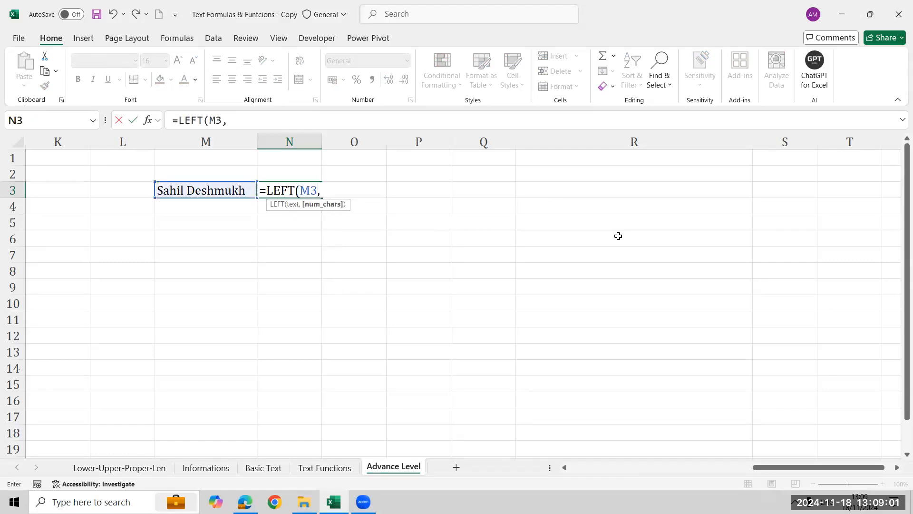
pyautogui.write('5')
pyautogui.press('Return')
# - Enter a second sample full name with a six-letter first name in M4
pyautogui.press('Left')
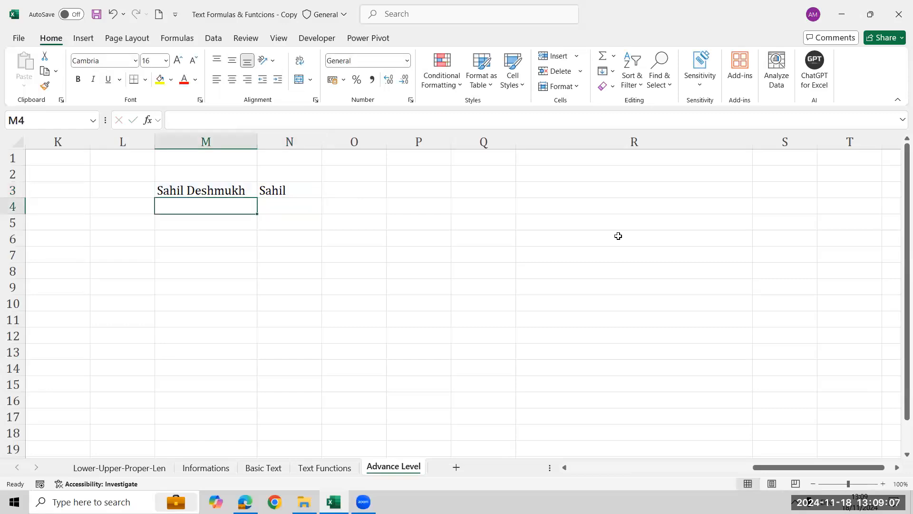
pyautogui.write('Vijay')
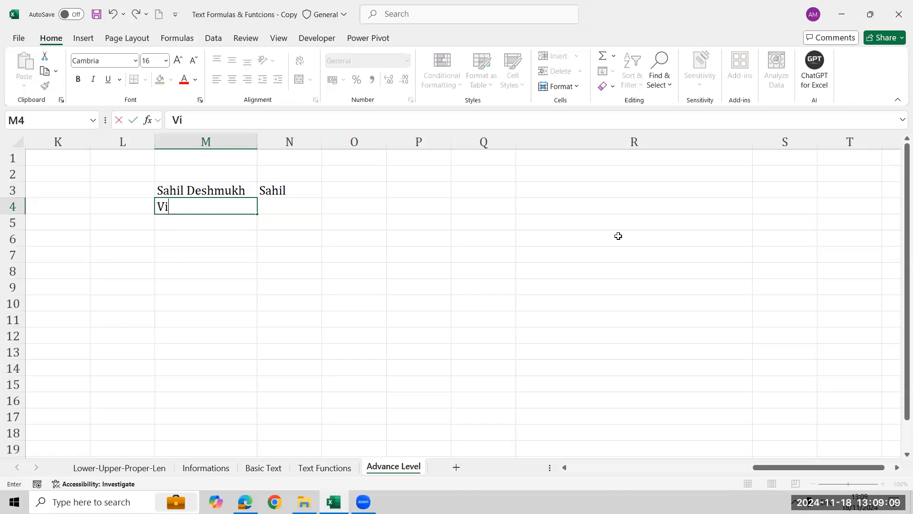
pyautogui.press('BackSpace')
pyautogui.write('ya Lakshmi')
pyautogui.press('Return')
# - Fill the fixed-length LEFT formula from N3 down into N4 and compare its result with the name in M4
pyautogui.press('Right')
pyautogui.press('Up')
pyautogui.hotkey('ctrl', 'd')
pyautogui.press('Down')
pyautogui.press('Down')
pyautogui.press('Up')
pyautogui.press('Up')
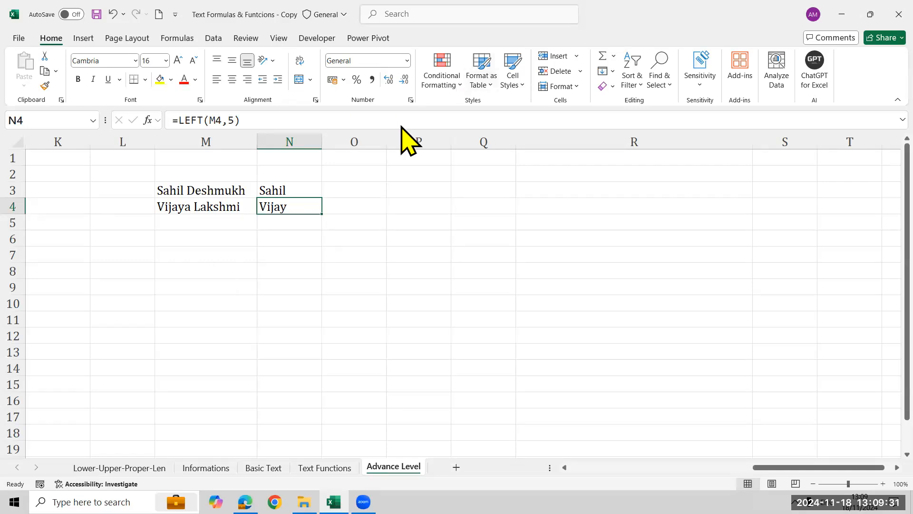
pyautogui.moveTo(171, 180); pyautogui.dragTo(216, 213)
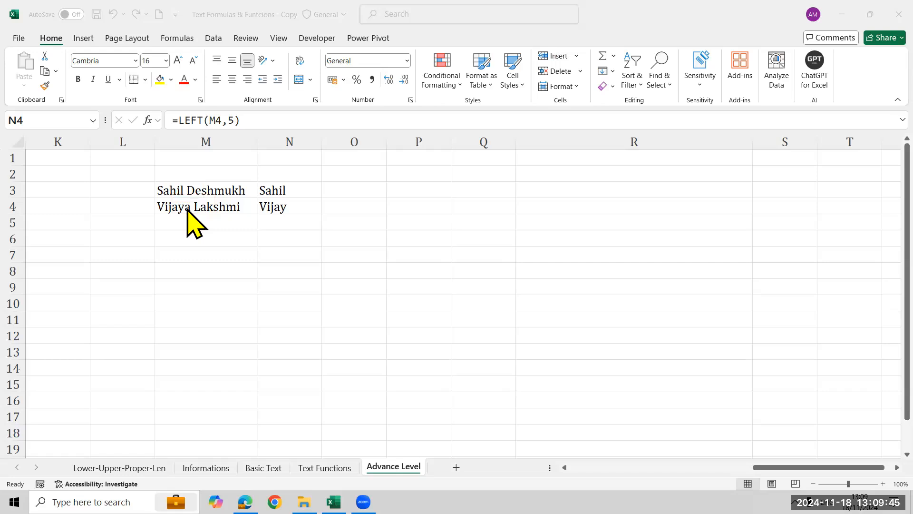
# - Enter =FIND(" ",M3) in O3 to locate the space in the sample name in M3
pyautogui.click(371, 193)
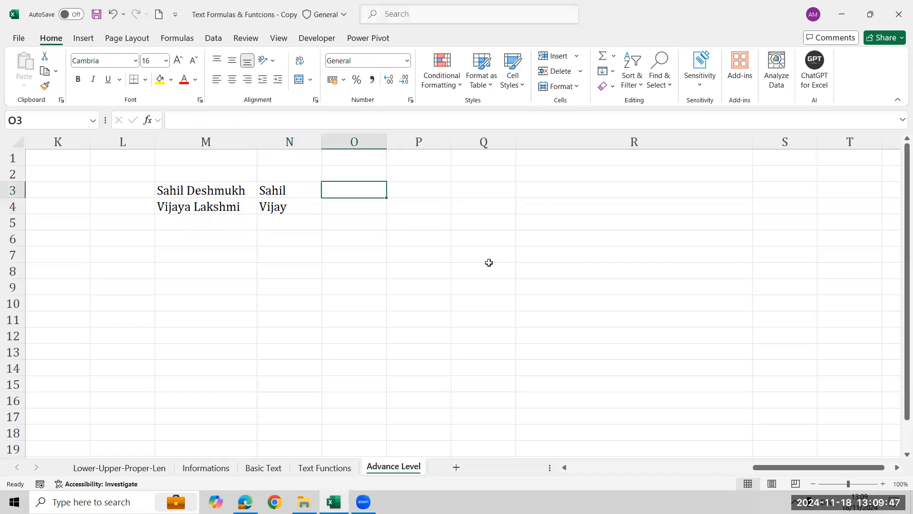
pyautogui.write('=ifn')
pyautogui.press('BackSpace')
pyautogui.press('BackSpace')
pyautogui.press('BackSpace')
pyautogui.write('fin')
pyautogui.press('Tab')
pyautogui.write('" ",')
pyautogui.press('Left')
pyautogui.press('Left')
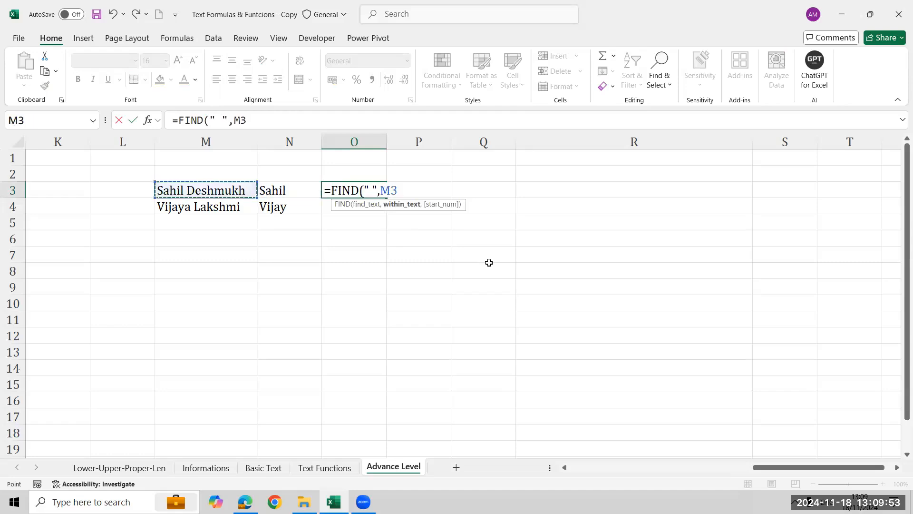
pyautogui.write(')')
pyautogui.press('Return')
pyautogui.press('Up')
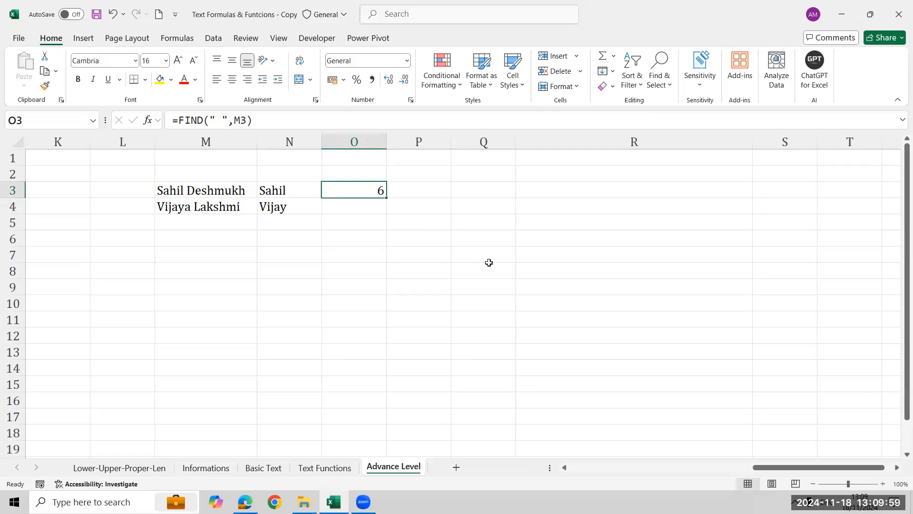
# - Subtract 1 from the FIND formula in O3 so it reads =FIND(" ",M3)-1
pyautogui.press('F2')
pyautogui.write('-1')
pyautogui.press('Return')
pyautogui.press('Up')
# - Enter =LEFT(M3,O3) in P3 to extract the first name using the character count in O3
pyautogui.press('Right')
pyautogui.press('Left')
pyautogui.press('Right')
pyautogui.write('=le')
pyautogui.press('Tab')
pyautogui.press('Left')
pyautogui.press('Left')
pyautogui.press('Left')
pyautogui.write(',')
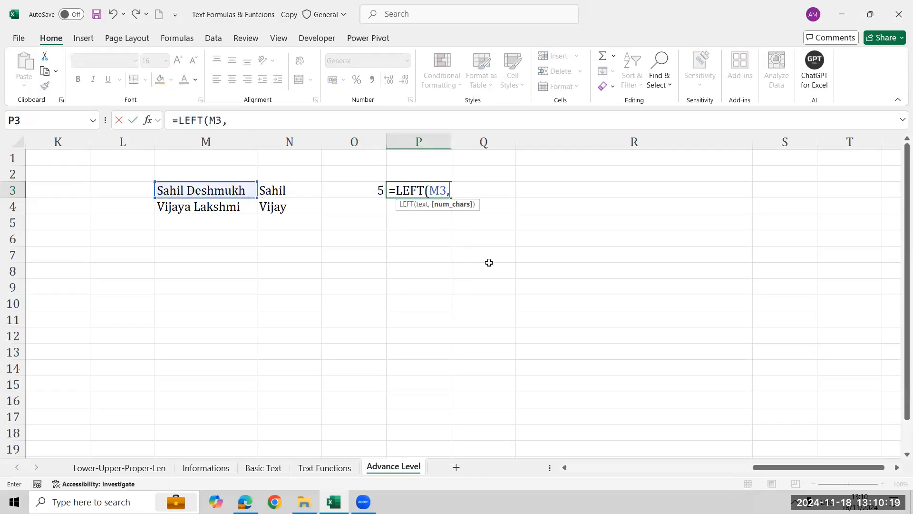
pyautogui.press('Left')
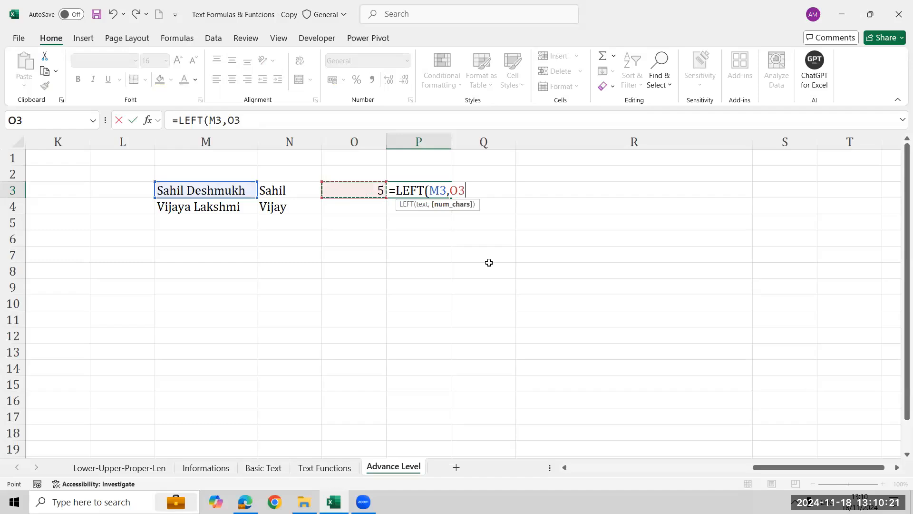
pyautogui.press('Return')
pyautogui.press('Up')
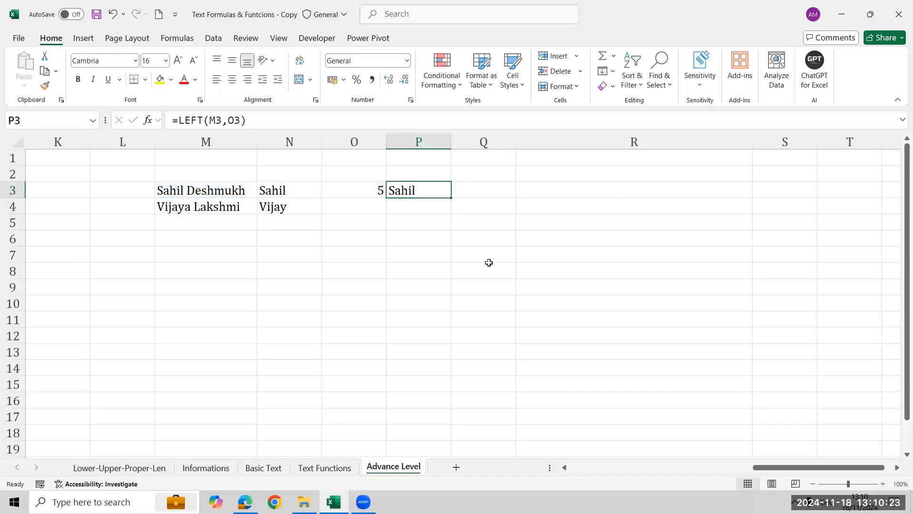
# - Clear the helper FIND formula in O3 and the LEFT formula in P3
pyautogui.press('Left')
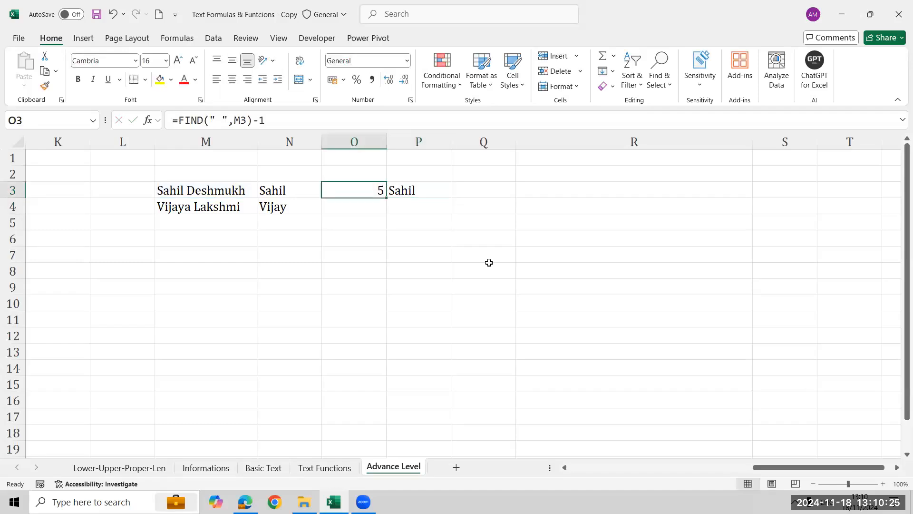
pyautogui.press('Delete')
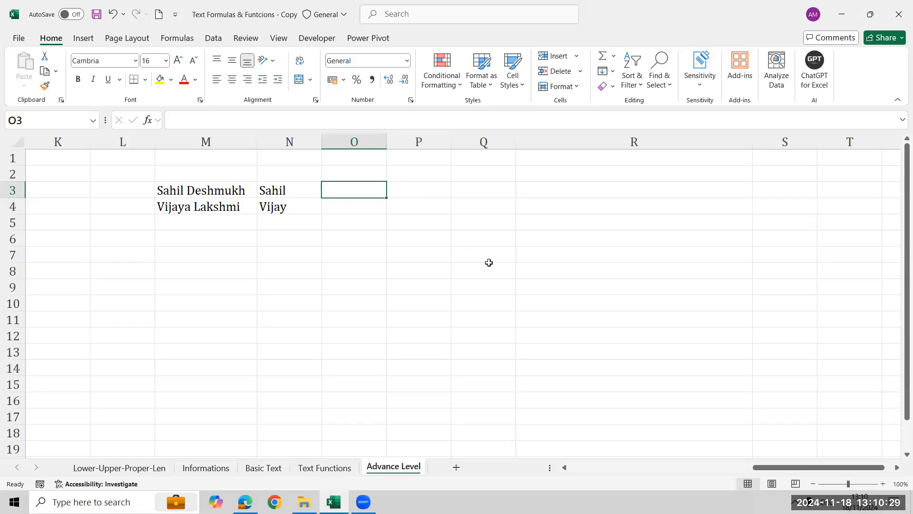
pyautogui.hotkey('shift', 'Right')
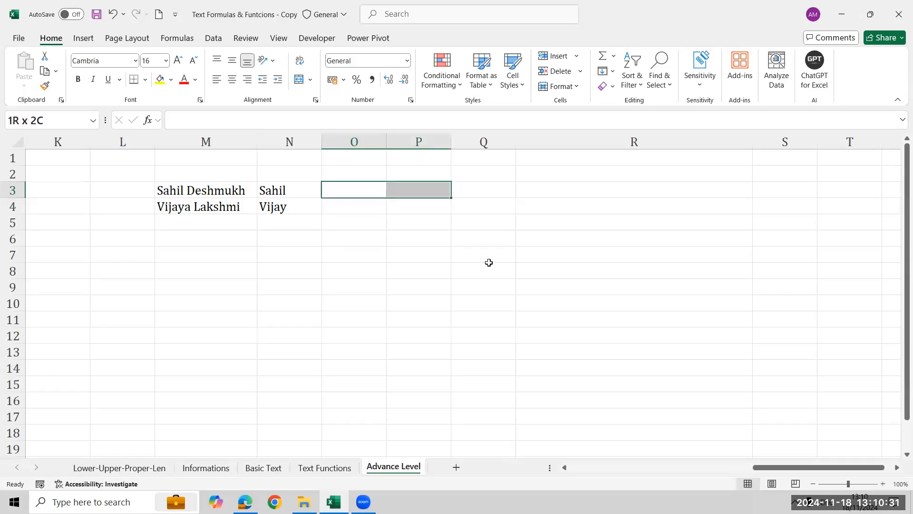
pyautogui.press('Down')
pyautogui.press('Up')
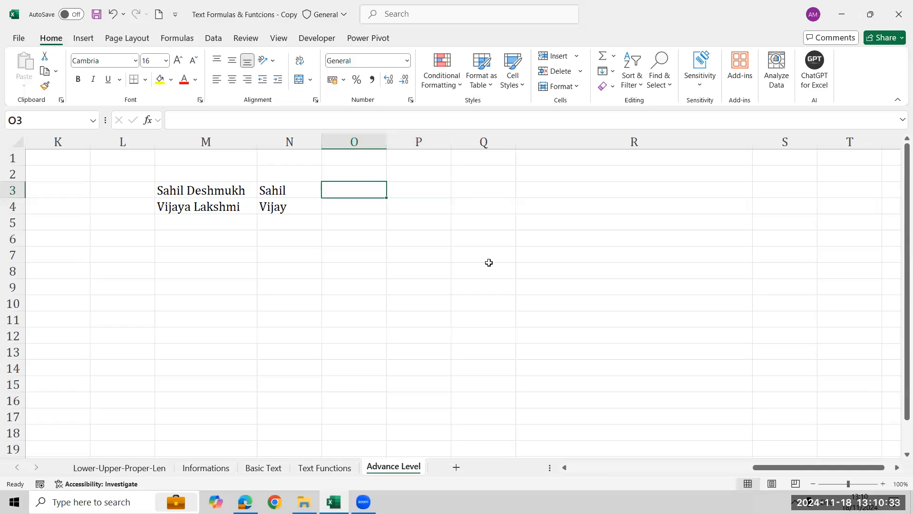
# - Enter the nested formula =LEFT(M3,FIND(" ",M3)-1) in O3 to extract the first name dynamically
pyautogui.write('=')
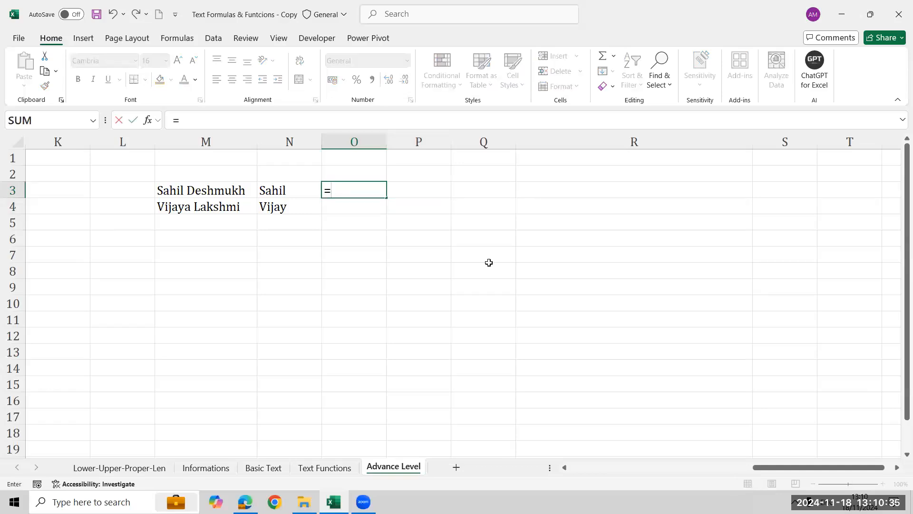
pyautogui.write('lef')
pyautogui.press('Tab')
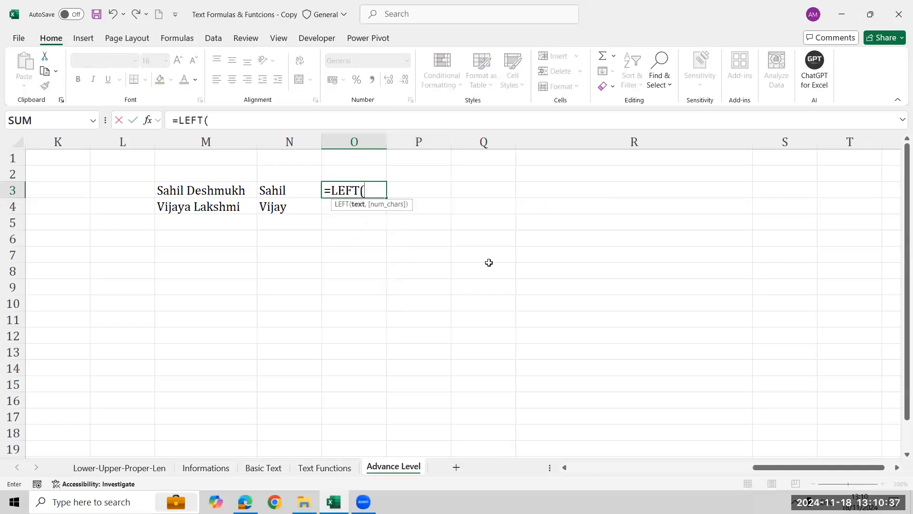
pyautogui.press('Left')
pyautogui.press('Left')
pyautogui.write(',')
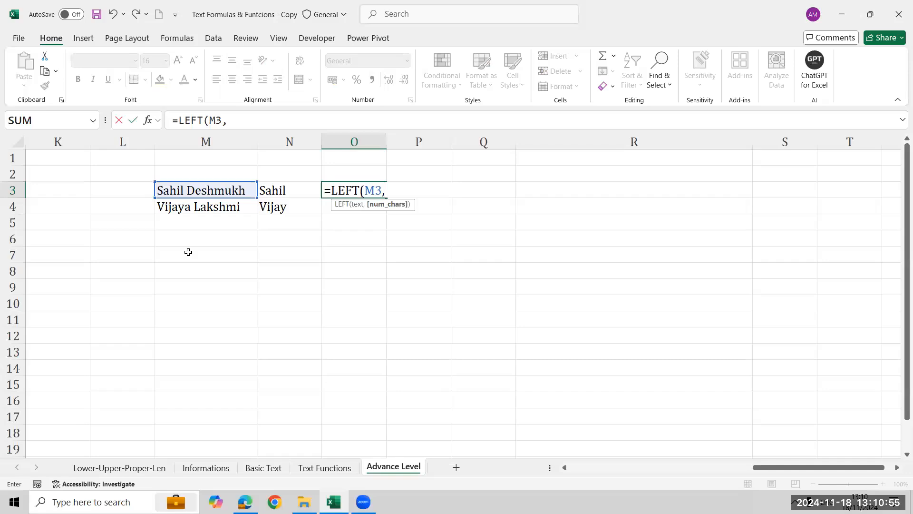
pyautogui.write('FIND(" ",')
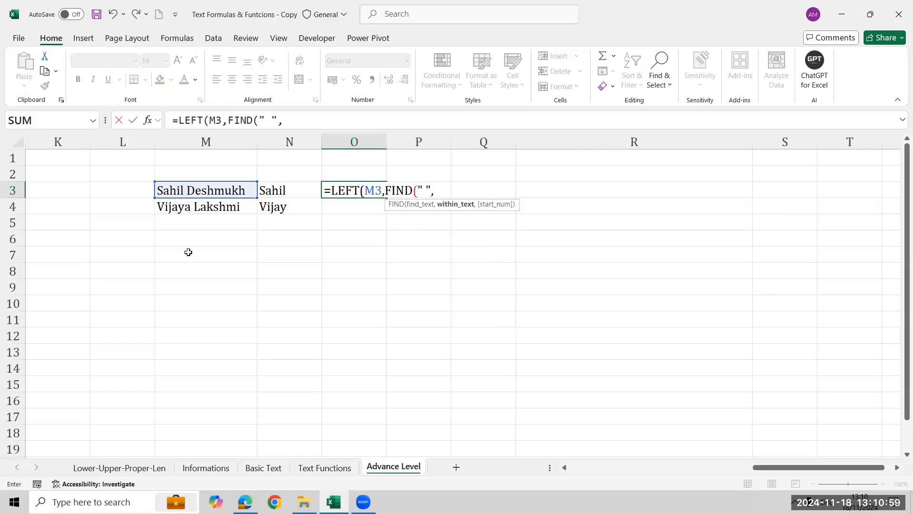
pyautogui.press('Left')
pyautogui.press('Left')
pyautogui.write(')-1')
pyautogui.write(')')
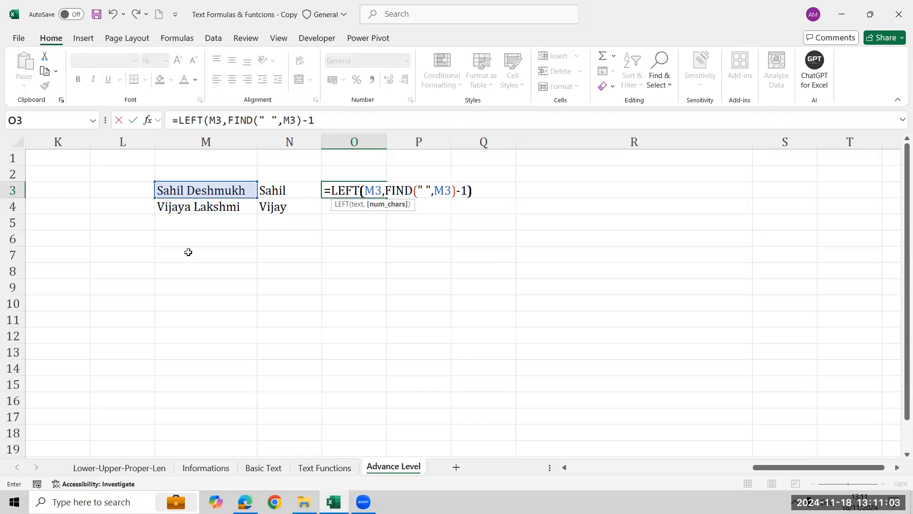
pyautogui.hotkey('ctrl', 'Return')
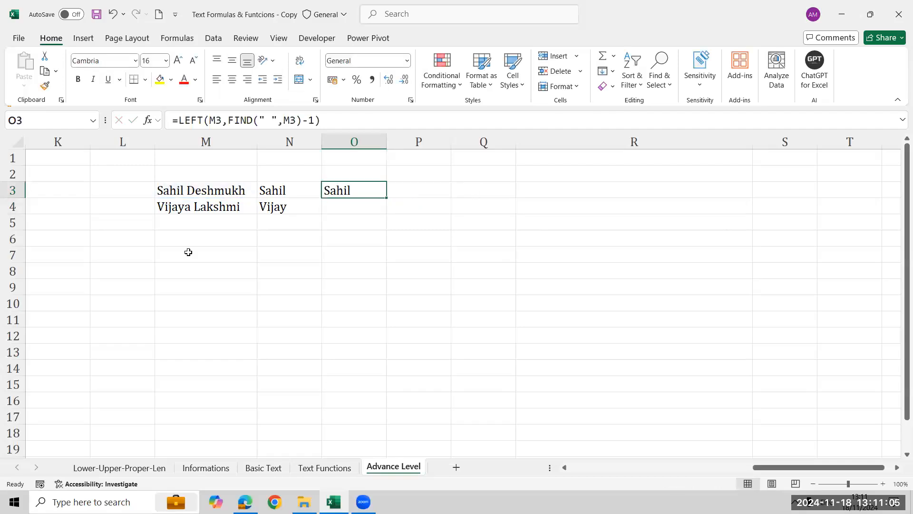
# - Fill the dynamic LEFT and FIND formula from O3 down into O4
pyautogui.hotkey('shift', 'Down')
pyautogui.hotkey('ctrl', 'd')
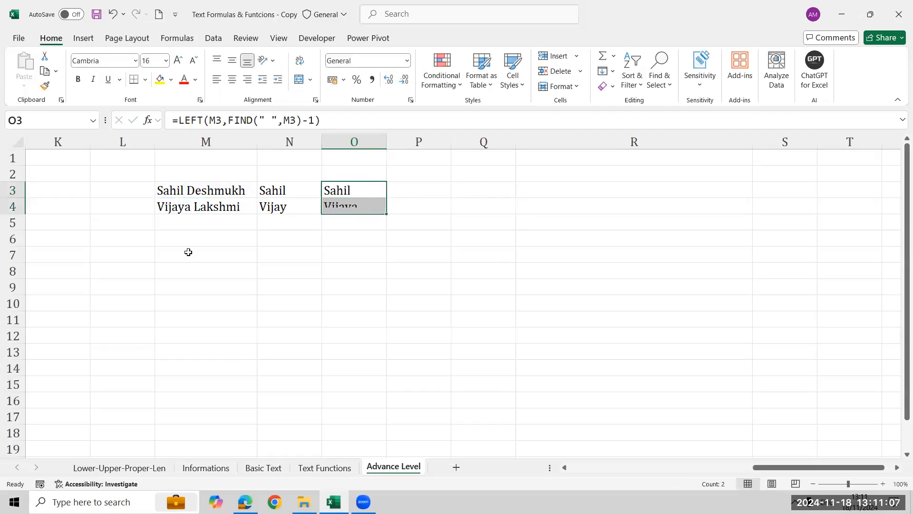
pyautogui.press('Down')
pyautogui.press('Up')
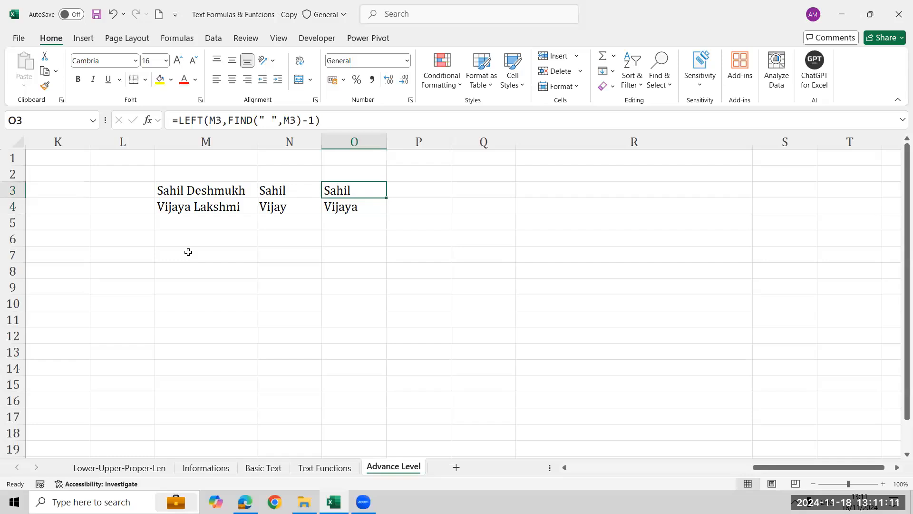
# - Clear the sample names and formulas from M3:O4 and return to the Result row of the First Name table
pyautogui.press('Left')
pyautogui.press('Left')
pyautogui.hotkey('shift', 'Right')
pyautogui.hotkey('shift', 'Right')
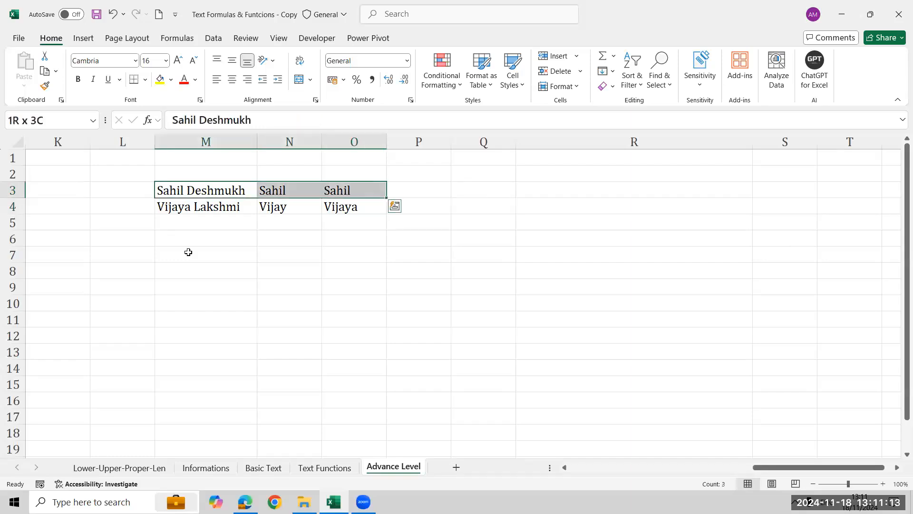
pyautogui.hotkey('shift', 'Down')
pyautogui.press('Delete')
pyautogui.hotkey('ctrl', 'Left')
pyautogui.hotkey('ctrl', 'Left')
pyautogui.hotkey('ctrl', 'Left')
pyautogui.hotkey('ctrl', 'Left')
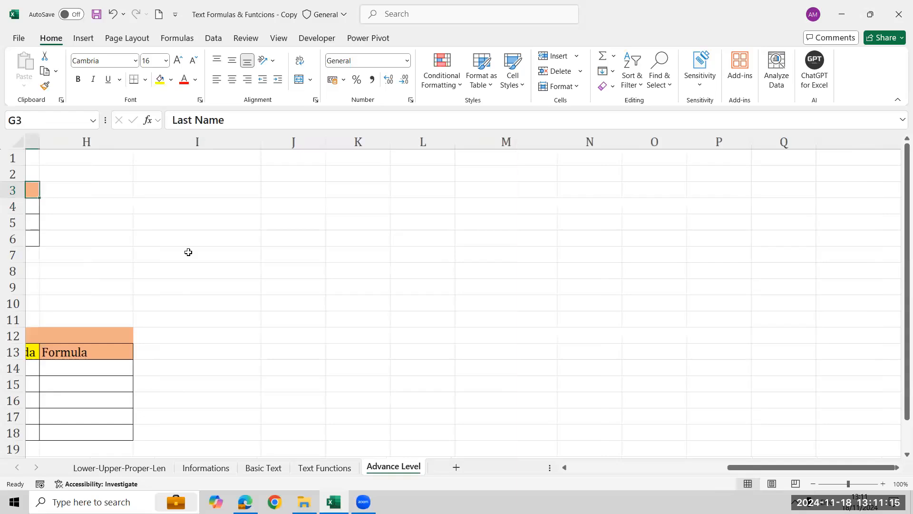
pyautogui.press('Down')
pyautogui.press('Down')
pyautogui.press('Down')
pyautogui.press('Down')
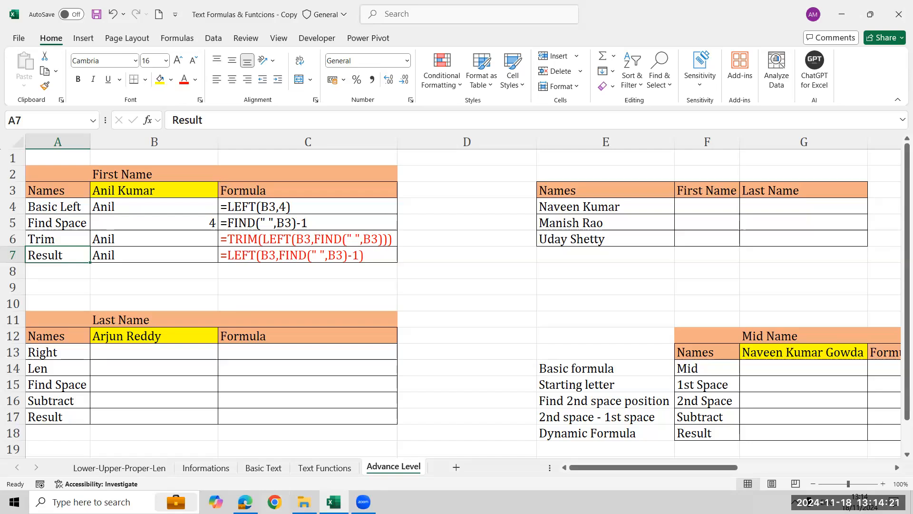
# - Enter =RIGHT(B12,5) in B13, the Right row of the Last Name table, to extract the last name
pyautogui.click(852, 284)
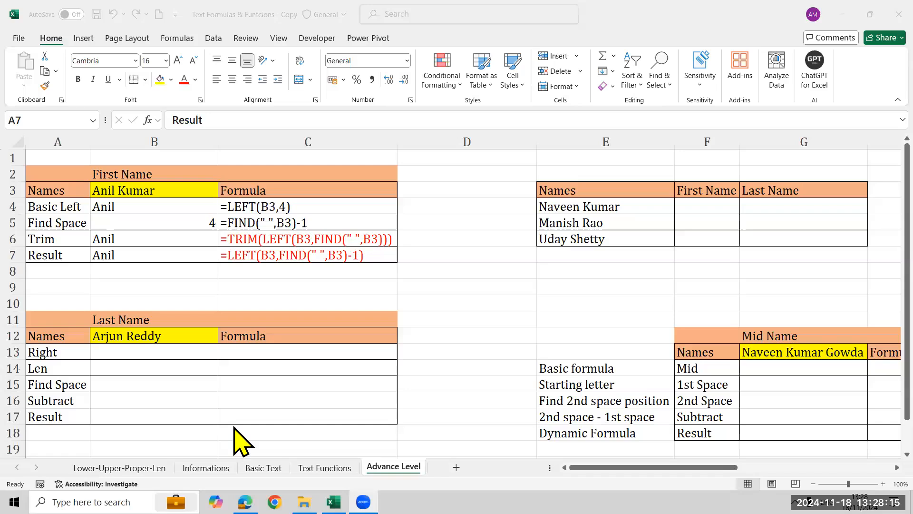
pyautogui.click(173, 374)
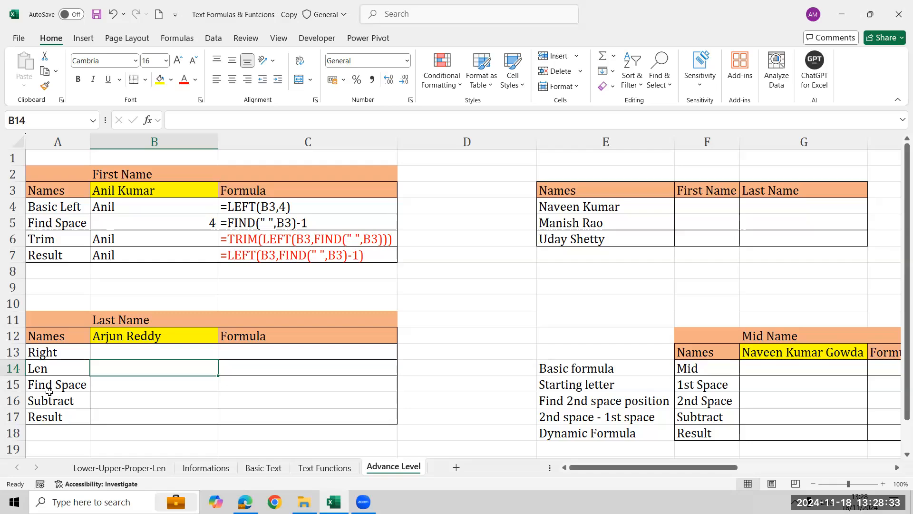
pyautogui.click(57, 350)
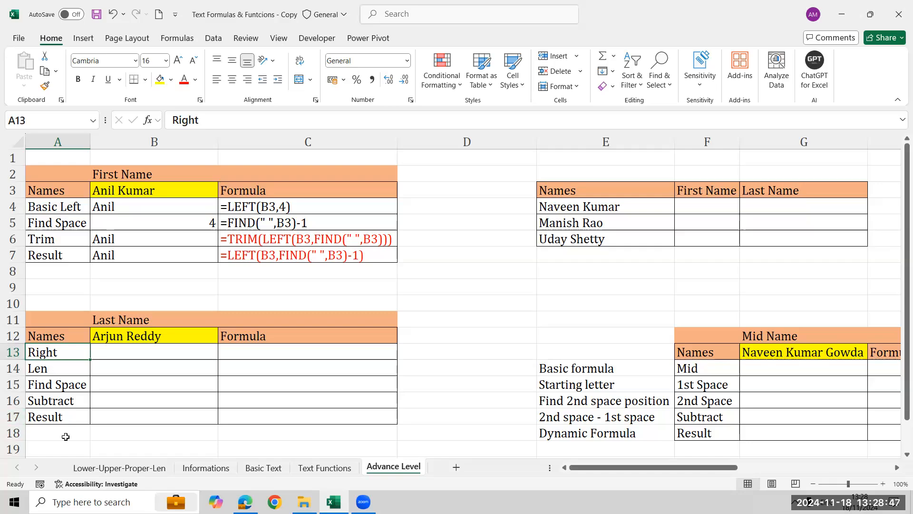
pyautogui.click(154, 350)
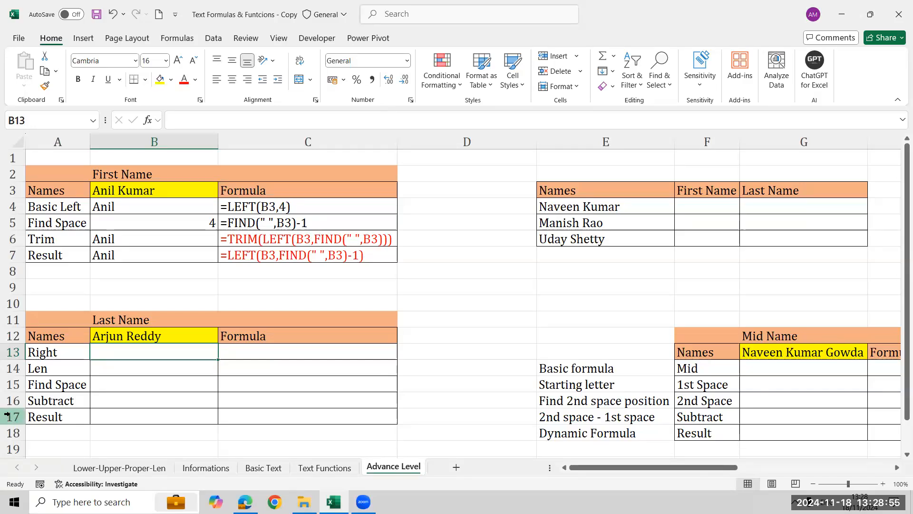
pyautogui.write('=rig')
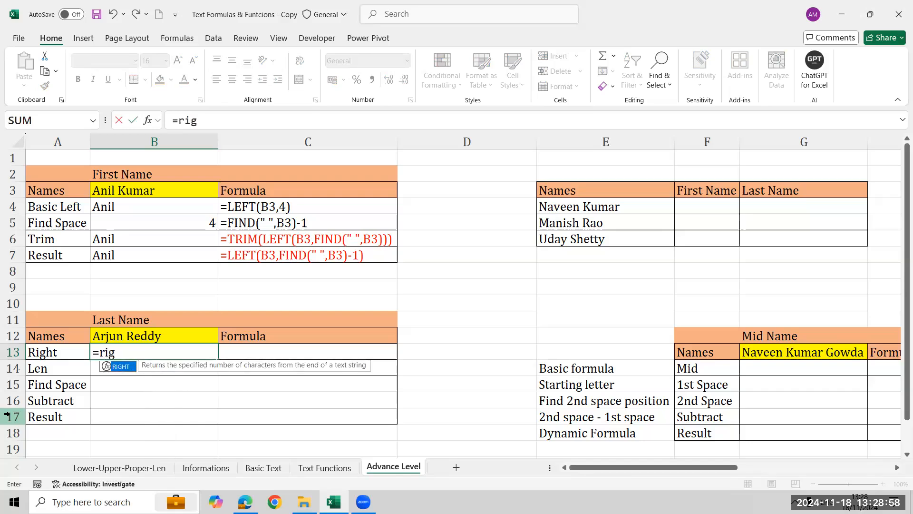
pyautogui.press('Tab')
pyautogui.press('Up')
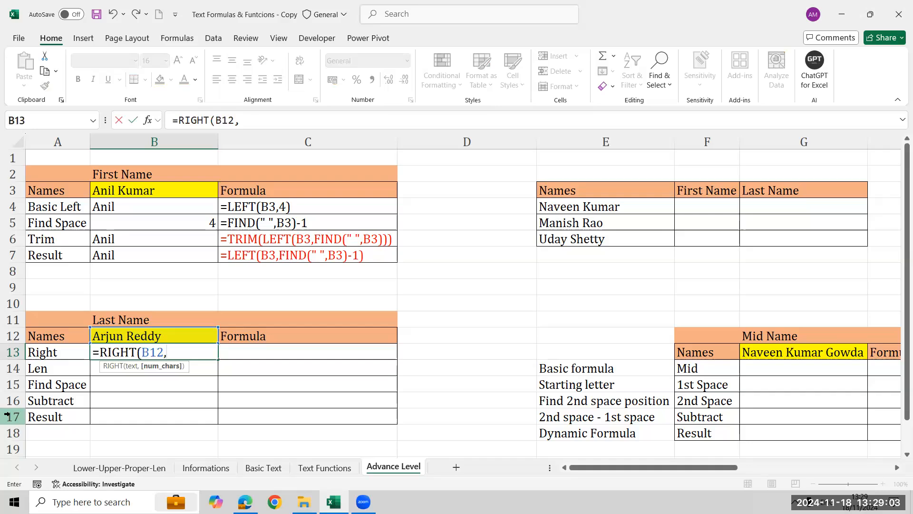
pyautogui.write('5)')
pyautogui.press('Return')
pyautogui.press('Up')
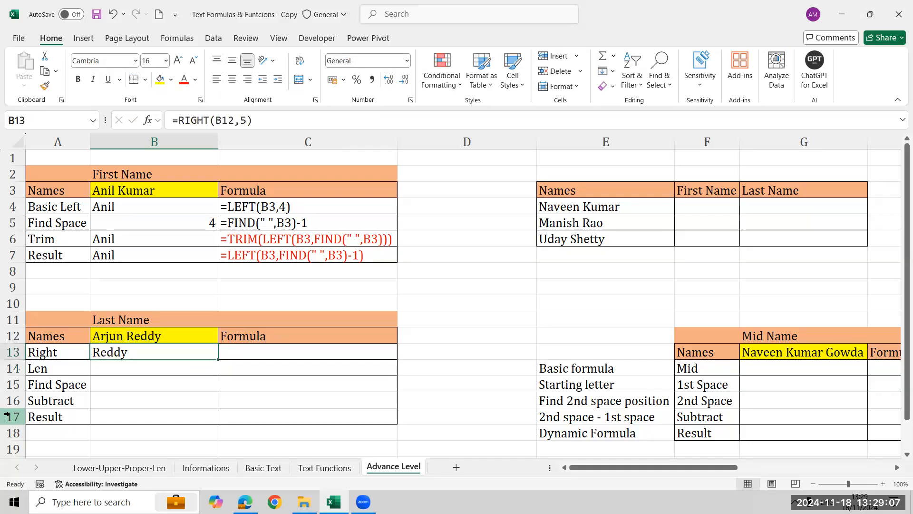
# - Show the formula of B13 as text in C13 with FORMULATEXT
pyautogui.press('Up')
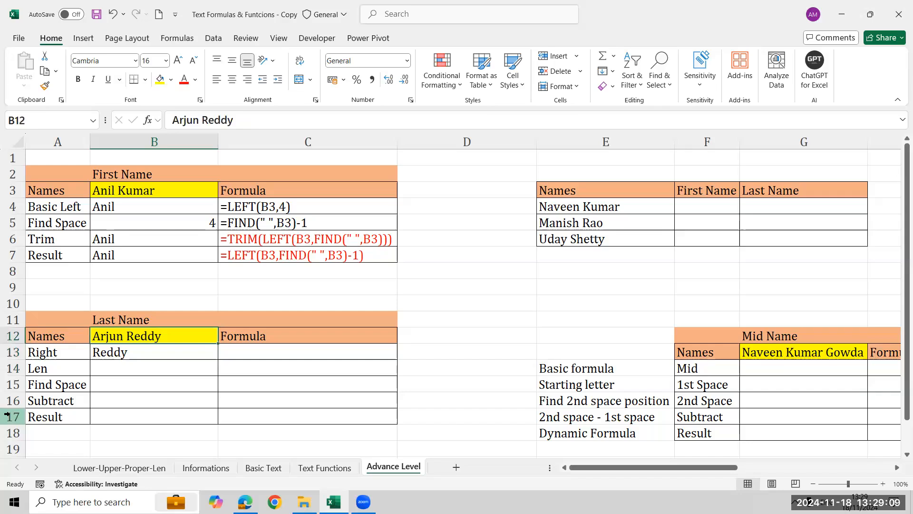
pyautogui.press('Down')
pyautogui.press('Right')
pyautogui.write('=form')
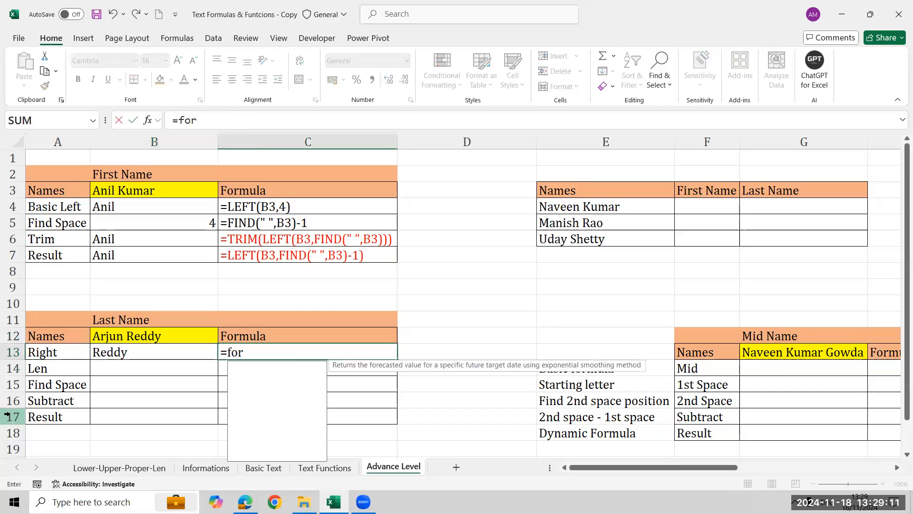
pyautogui.press('Tab')
pyautogui.press('Left')
pyautogui.write(')')
pyautogui.press('Return')
pyautogui.press('Up')
# - Test the fixed-length RIGHT formula by replacing the surname in B12 with a nine-letter one, and undo that change
pyautogui.press('Left')
pyautogui.press('Up')
pyautogui.press('F2')
pyautogui.press('BackSpace')
pyautogui.press('BackSpace')
pyautogui.press('BackSpace')
pyautogui.press('BackSpace')
pyautogui.press('BackSpace')
pyautogui.write('Naram')
pyautogui.press('BackSpace')
pyautogui.write('simha')
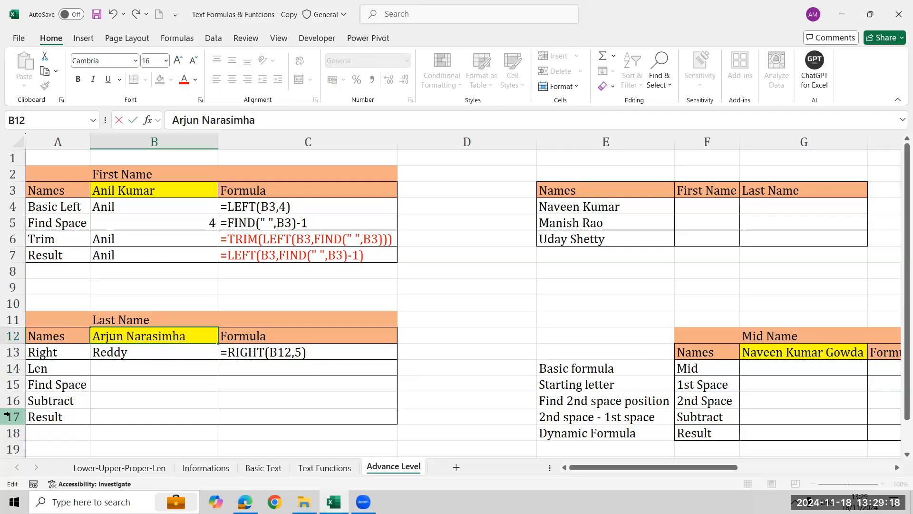
pyautogui.press('Return')
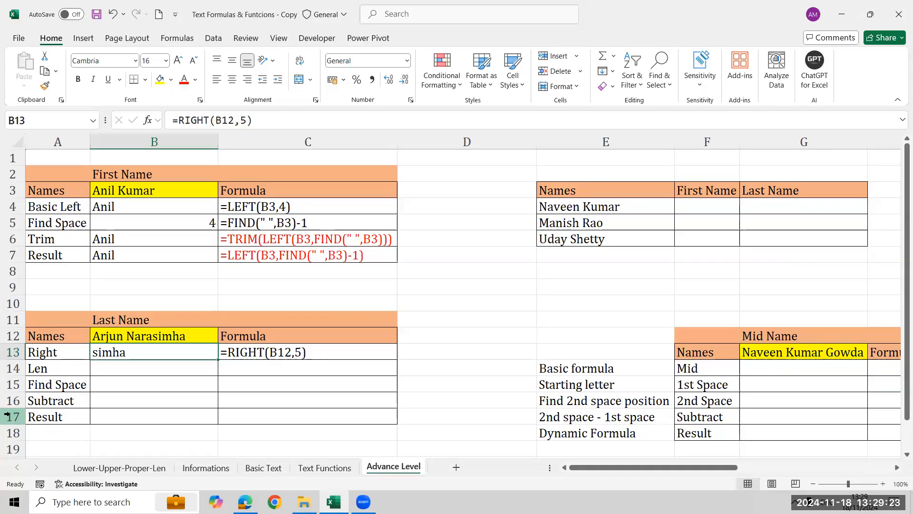
pyautogui.hotkey('ctrl', 'z')
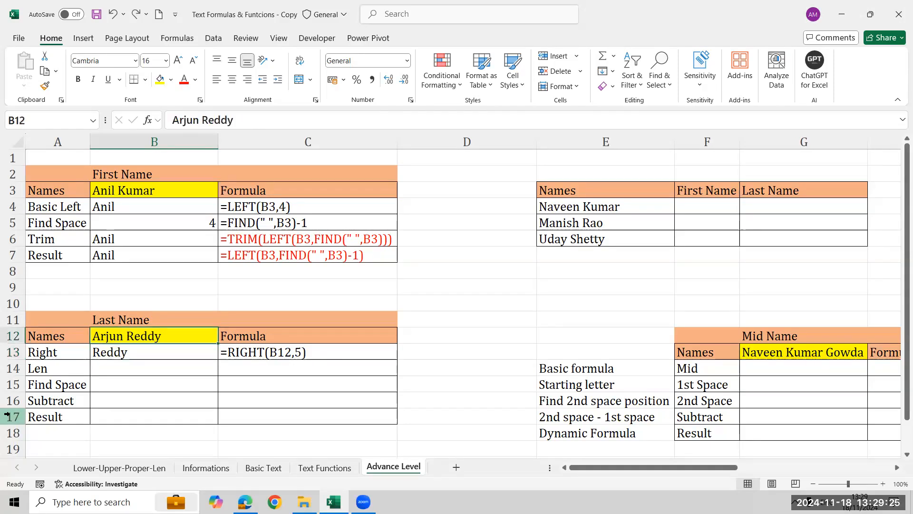
# - Enter =LEN(B12) in B14, the Len row of the Last Name table, and fill its formula text into C14
pyautogui.press('Down')
pyautogui.press('Down')
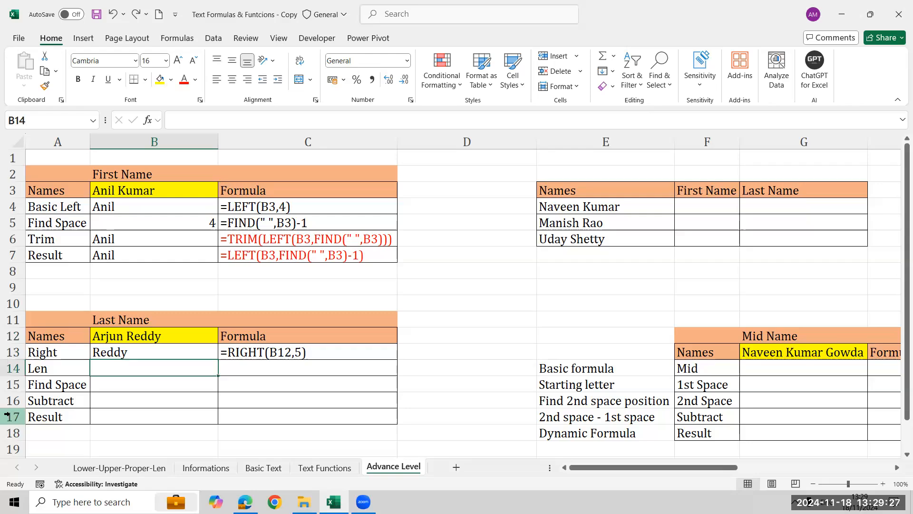
pyautogui.write('=len(')
pyautogui.press('Up')
pyautogui.press('Up')
pyautogui.write(')')
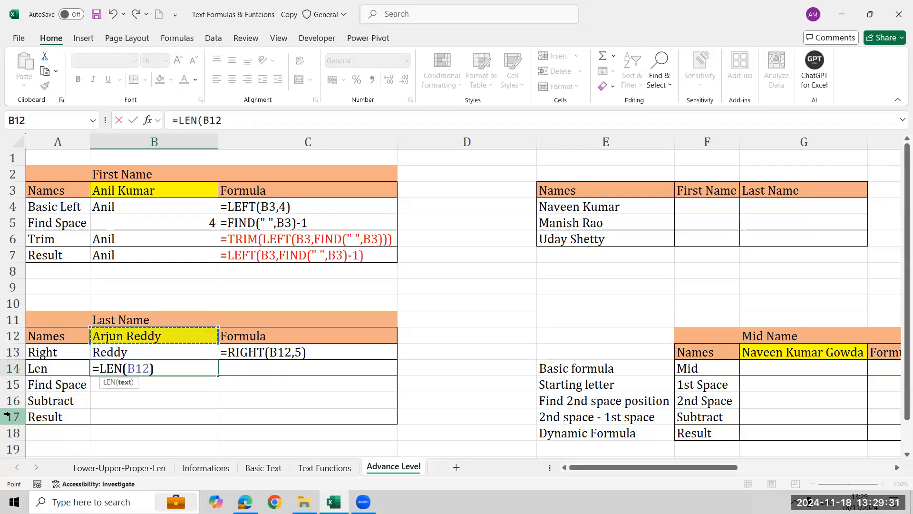
pyautogui.hotkey('ctrl', 'Return')
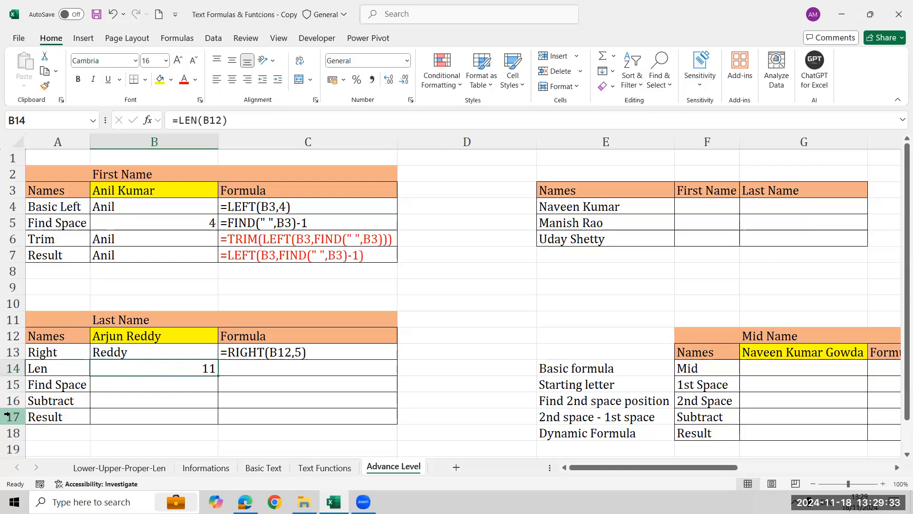
pyautogui.press('Right')
pyautogui.hotkey('ctrl', 'd')
pyautogui.press('Down')
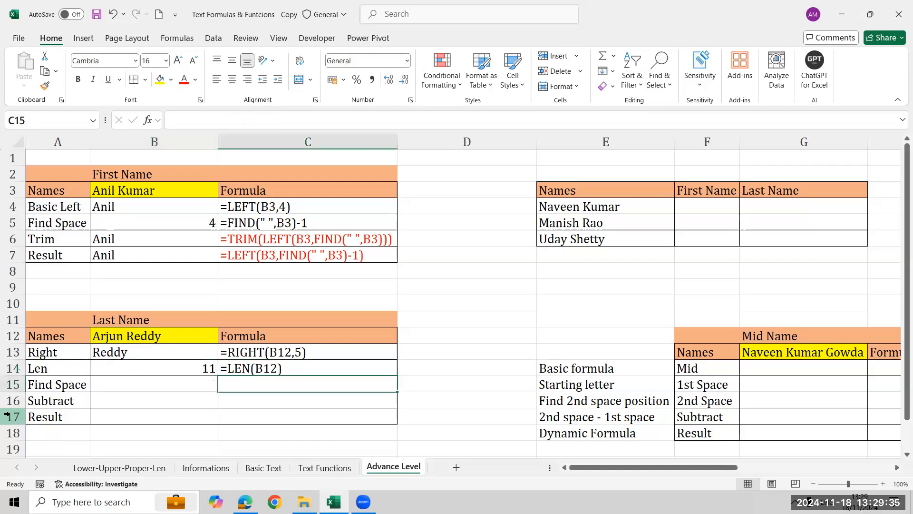
# - Enter =FIND(" ",B12) in B15, the Find Space row of the Last Name table, and fill its formula text into C15
pyautogui.press('Left')
pyautogui.write('=fin')
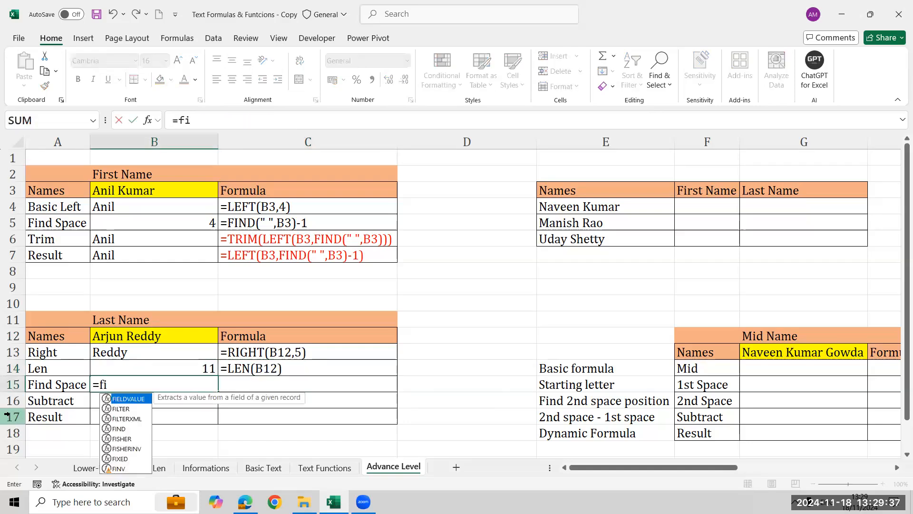
pyautogui.press('Tab')
pyautogui.write('" ",')
pyautogui.press('Up')
pyautogui.press('Up')
pyautogui.press('Up')
pyautogui.write(')')
pyautogui.press('Tab')
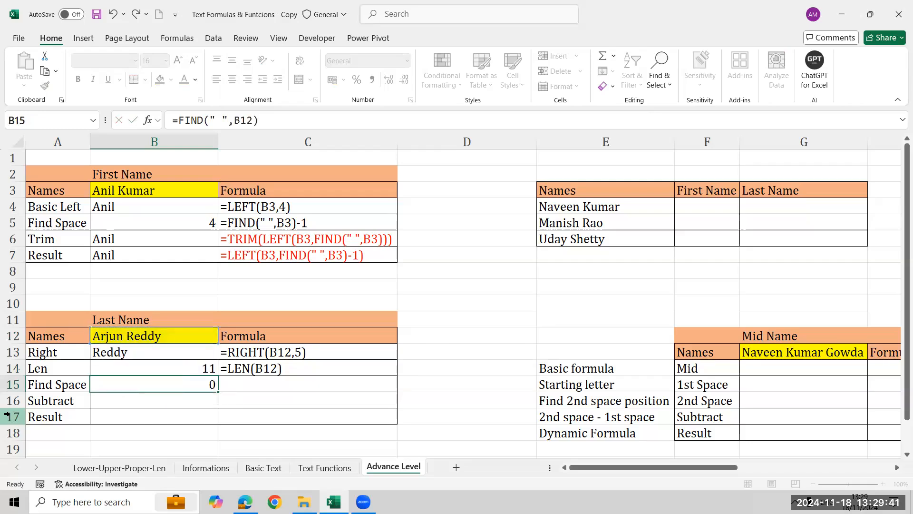
pyautogui.hotkey('ctrl', 'd')
pyautogui.press('Return')
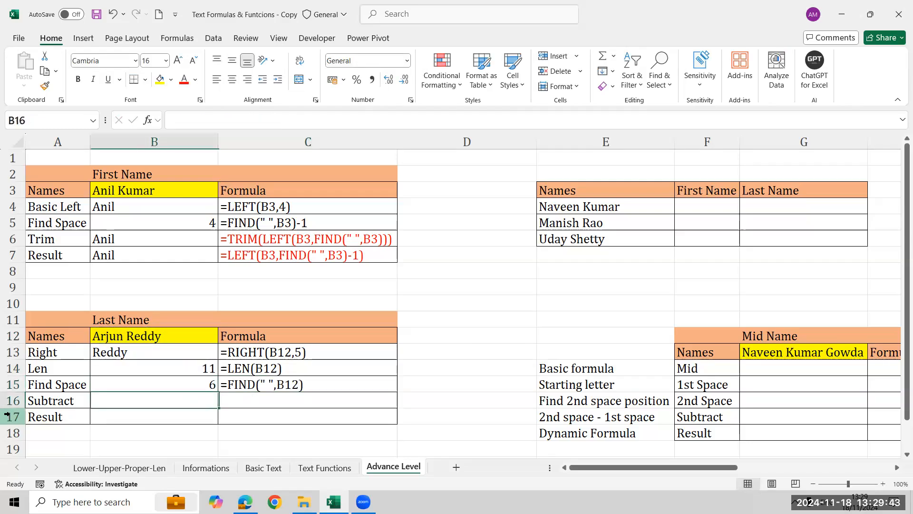
# - Enter =B14-B15 in B16, the Subtract row, to take the space position away from the name length
pyautogui.press('Up')
pyautogui.press('Up')
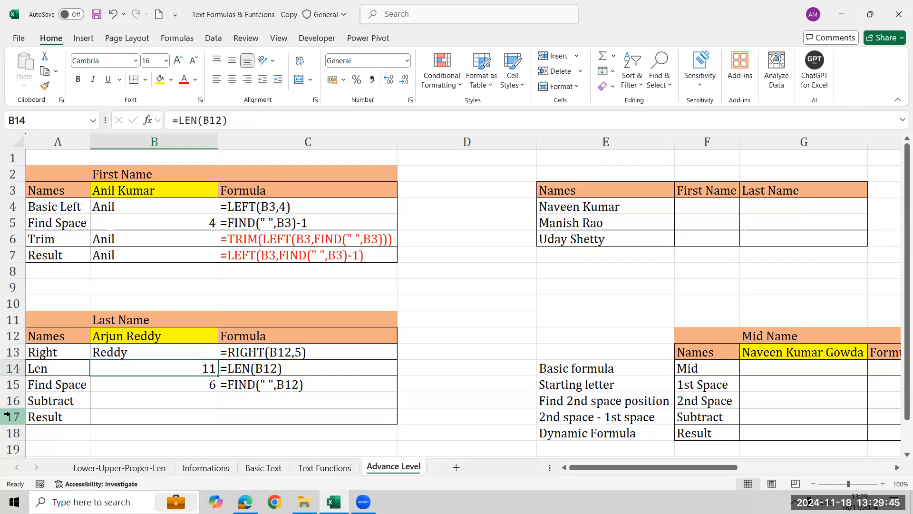
pyautogui.hotkey('shift', 'Down')
pyautogui.press('Down')
pyautogui.press('Down')
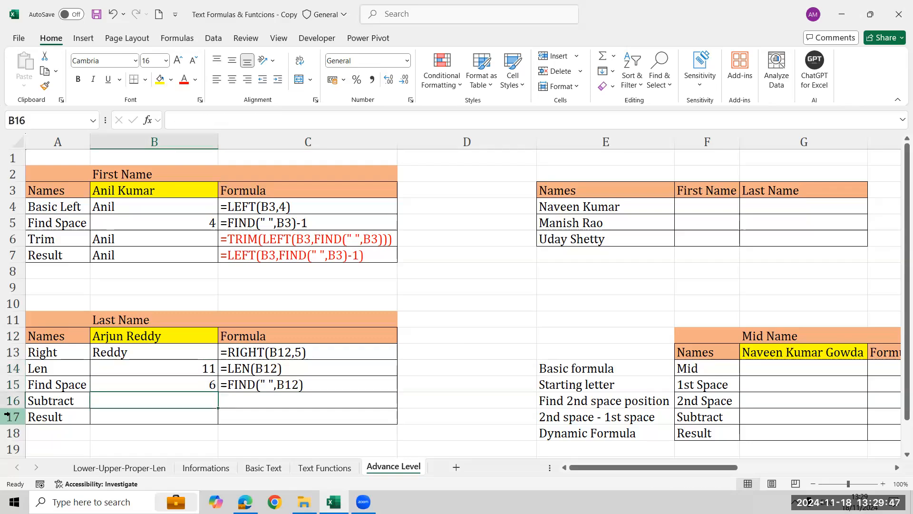
pyautogui.write('=')
pyautogui.press('Up')
pyautogui.press('Up')
pyautogui.write('-')
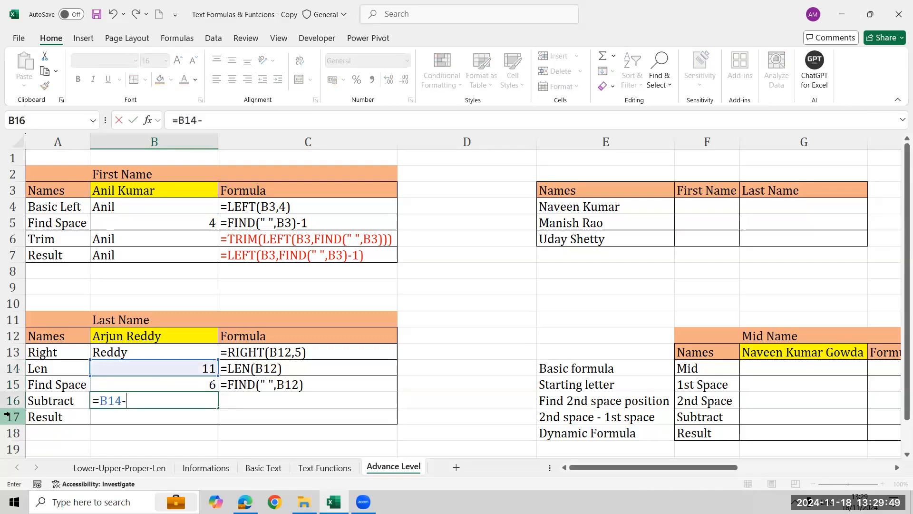
pyautogui.press('Up')
pyautogui.press('Return')
# - Fill the FORMULATEXT formula down into C16 to display the subtraction formula as text
pyautogui.press('Up')
pyautogui.press('Right')
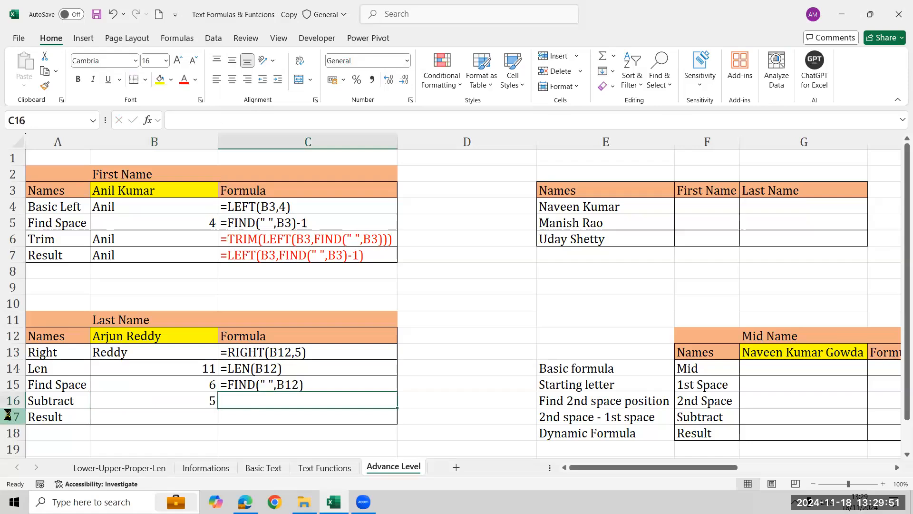
pyautogui.hotkey('ctrl', 'd')
pyautogui.press('Left')
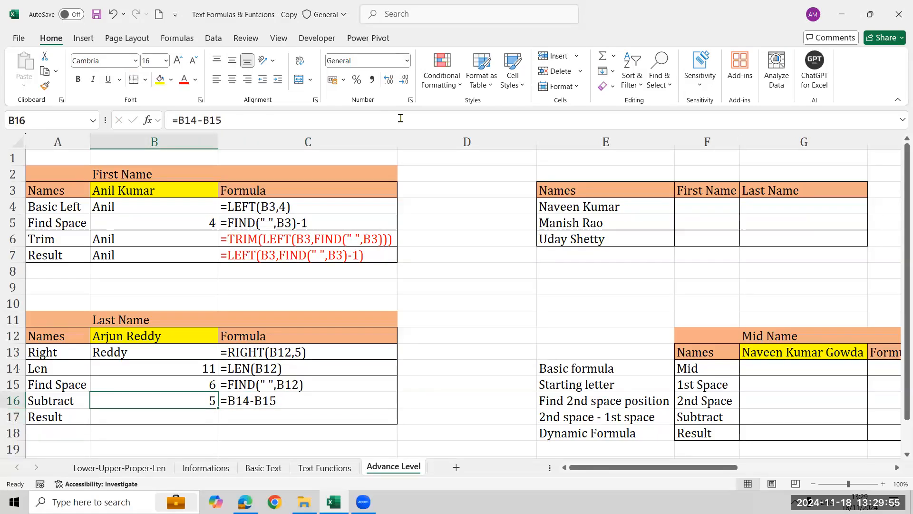
# - Circle the length argument of the RIGHT formula in C13 and the Subtract value in B16 with on-screen annotations
pyautogui.moveTo(290, 343); pyautogui.dragTo(308, 363)
pyautogui.moveTo(197, 393); pyautogui.dragTo(220, 412)
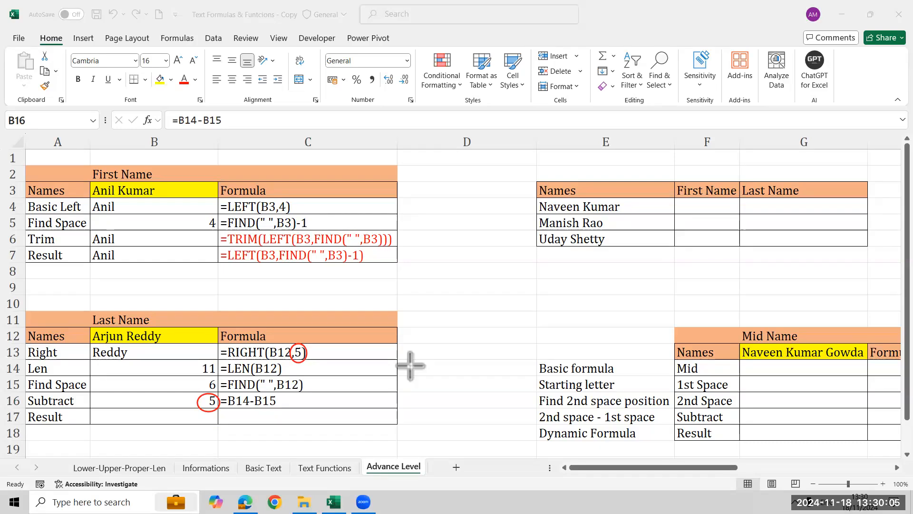
pyautogui.click(156, 412)
# - Start the dynamic last-name formula in B17, the Result row, with =RIGHT(B12, taking the full name as its text
pyautogui.click(155, 412)
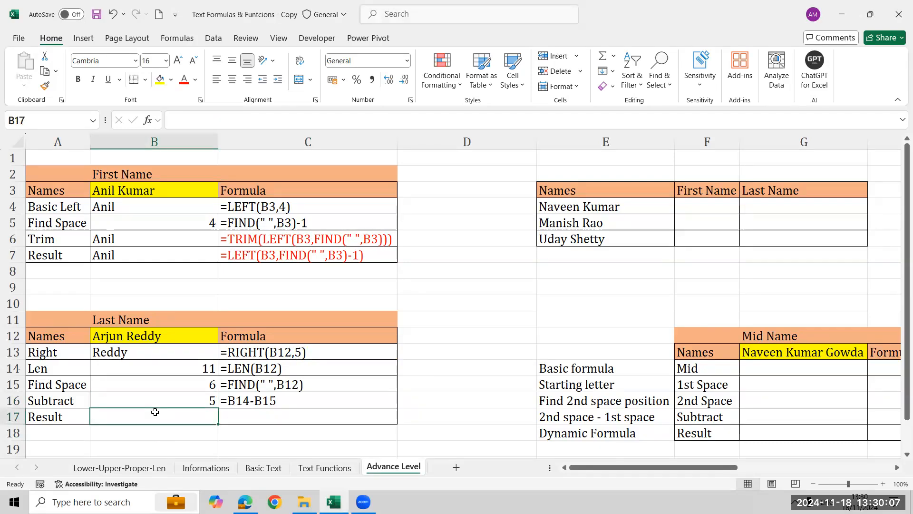
pyautogui.write('=r')
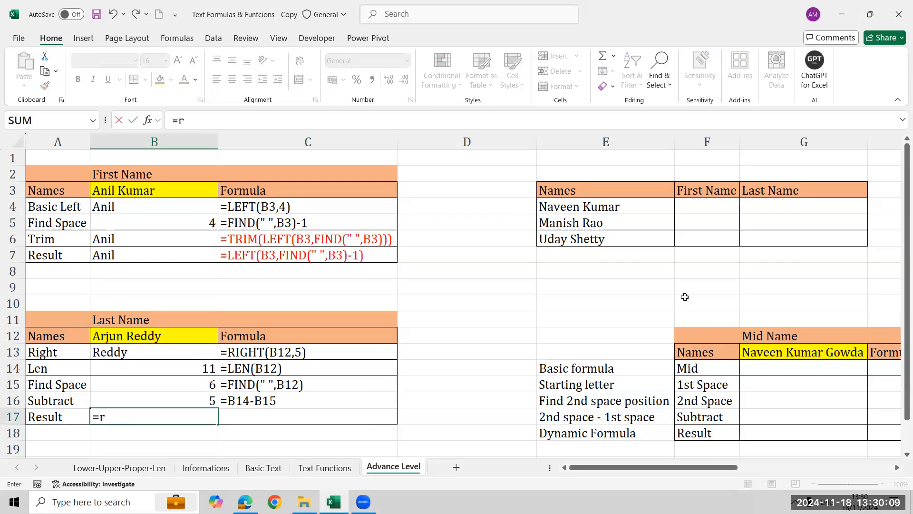
pyautogui.press('Tab')
pyautogui.press('Up')
pyautogui.press('Up')
pyautogui.press('Up')
pyautogui.press('Up')
pyautogui.press('Up')
pyautogui.write(',')
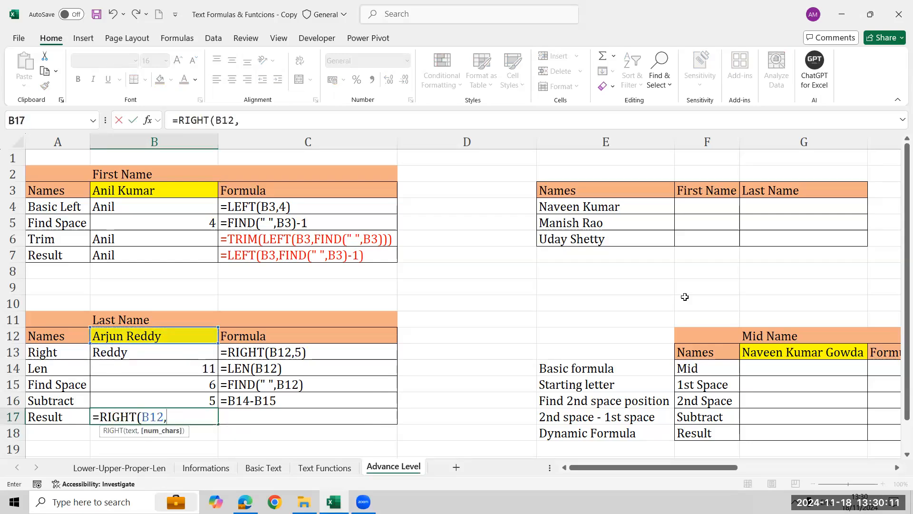
# - Begin the character-count argument of the RIGHT formula in B17 with LEN(B12)-
pyautogui.write('LEN(')
pyautogui.press('Up')
pyautogui.press('Up')
pyautogui.press('Up')
pyautogui.press('Up')
pyautogui.press('Up')
pyautogui.write(')-')
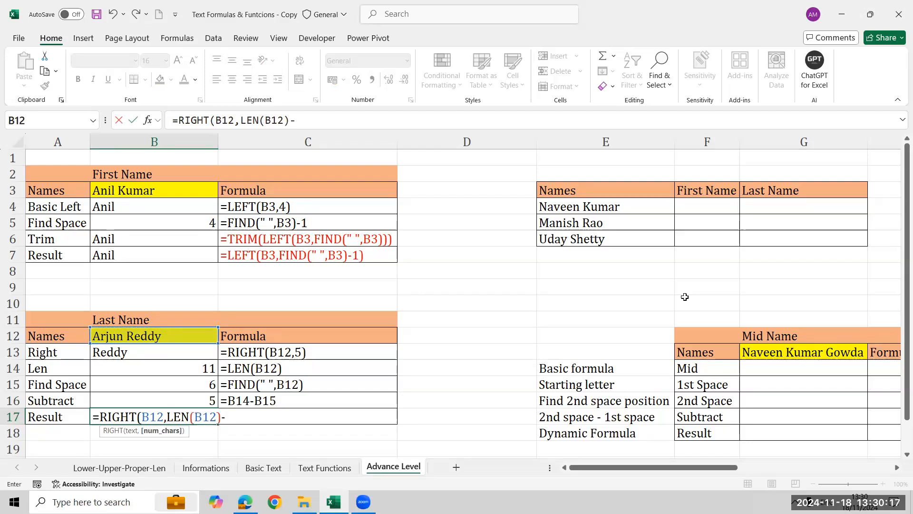
# - Complete the B17 formula with FIND(" ",B12)) so it reads =RIGHT(B12,LEN(B12)-FIND(" ",B12)), and commit it
pyautogui.write('fin')
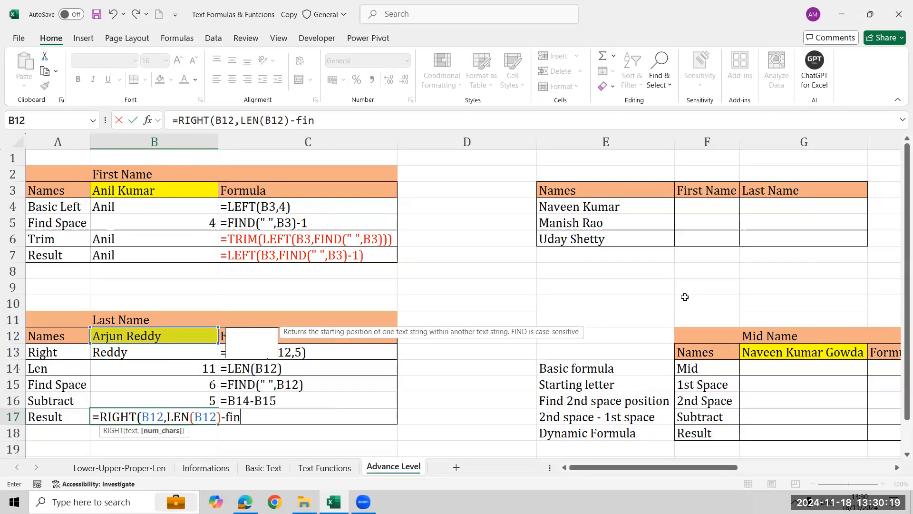
pyautogui.press('Tab')
pyautogui.write('" ",')
pyautogui.press('Up')
pyautogui.press('Up')
pyautogui.press('Up')
pyautogui.press('Up')
pyautogui.press('Up')
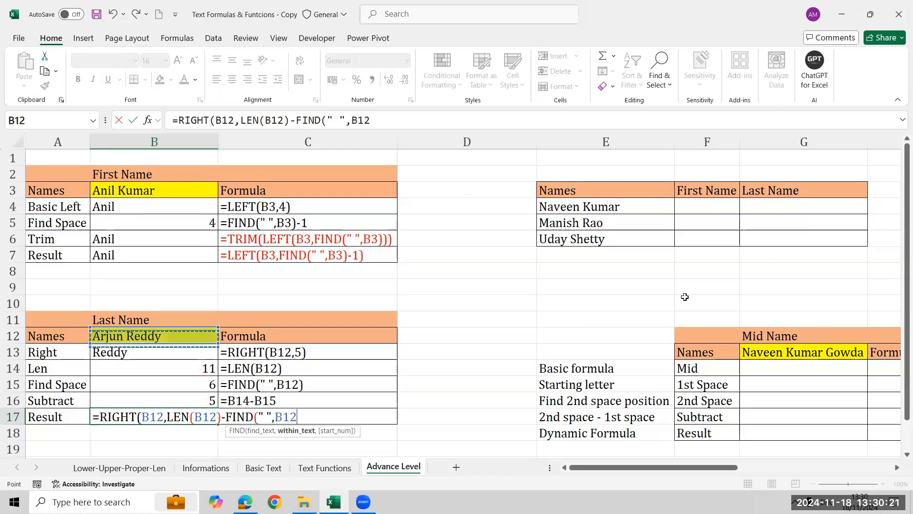
pyautogui.write(')')
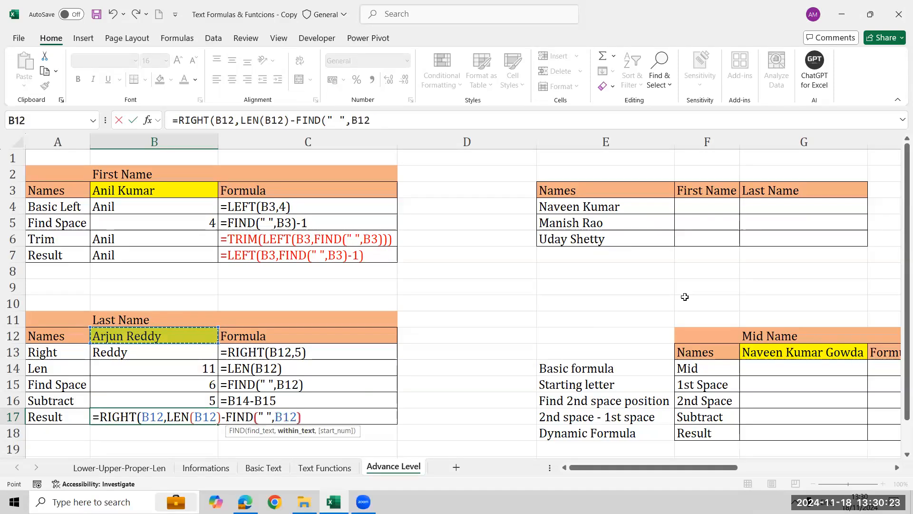
pyautogui.write(')')
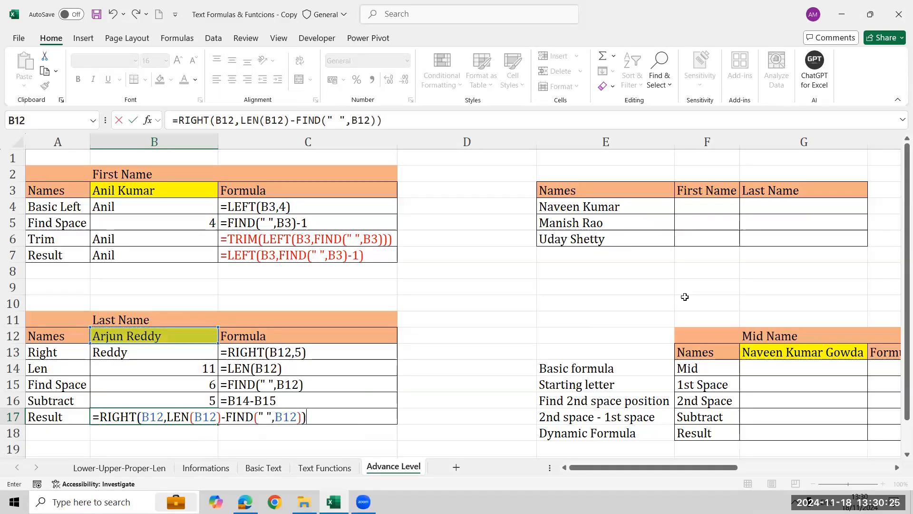
pyautogui.press('Tab')
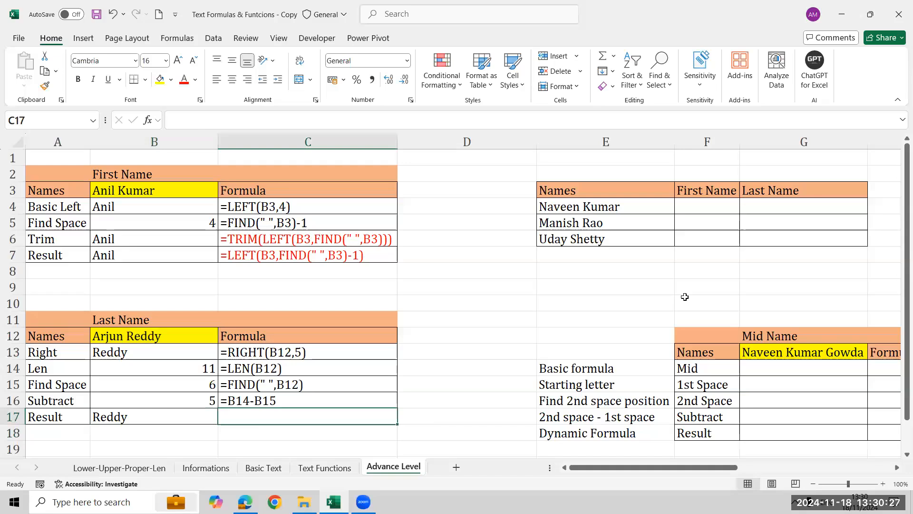
# - Show B17's formula as text in C17, formatted in red with column C widened to fit it
pyautogui.hotkey('ctrl', 'd')
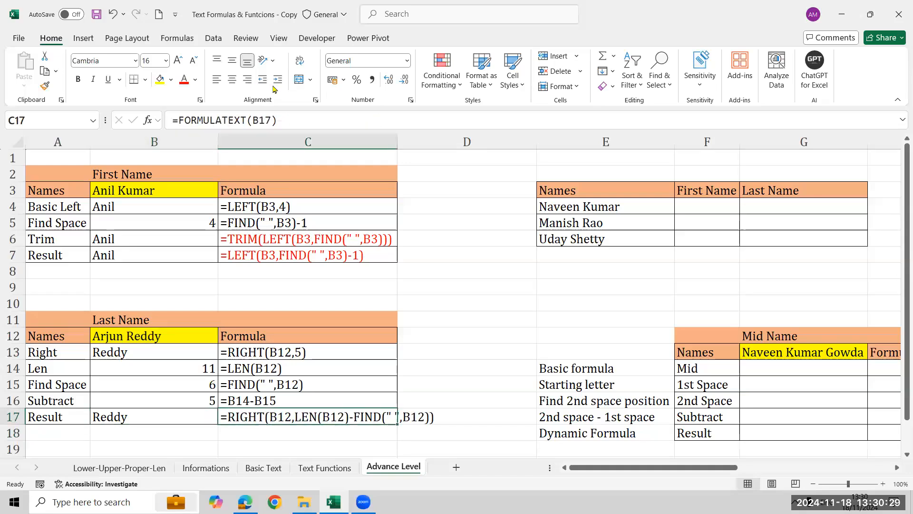
pyautogui.click(184, 79)
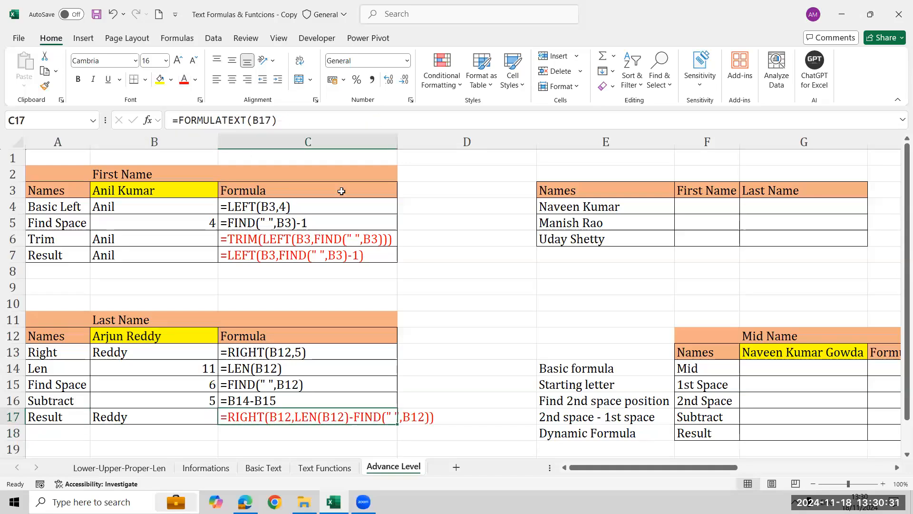
pyautogui.doubleClick(385, 151)
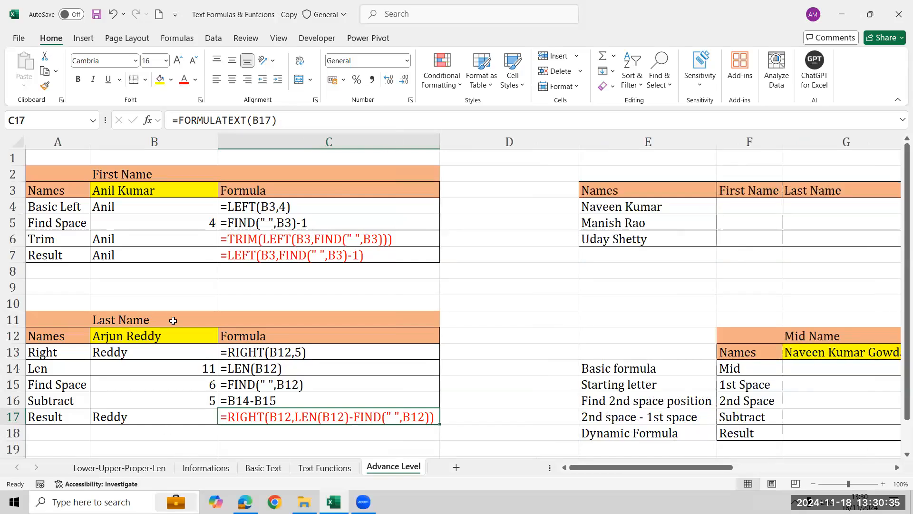
# - Compare the fixed-length RIGHT formula in C13 with the dynamic last-name formula in C17
pyautogui.click(174, 335)
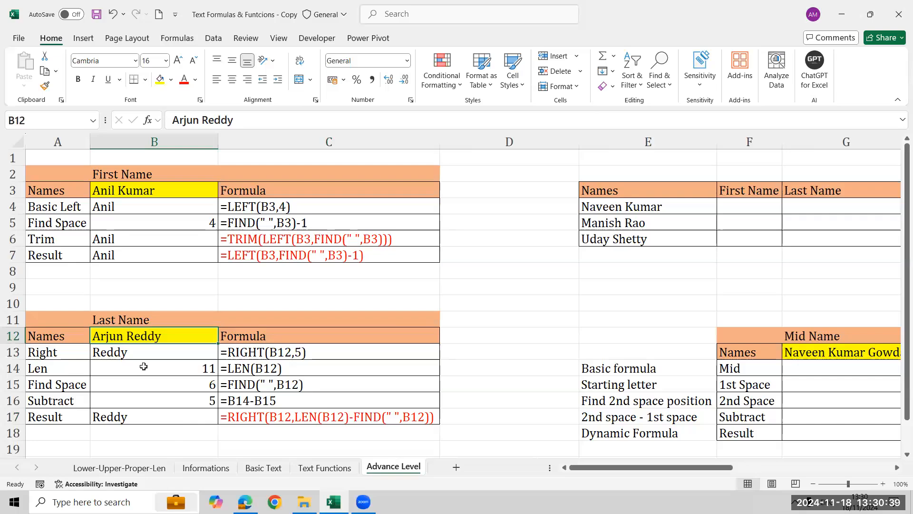
pyautogui.click(318, 352)
pyautogui.click(277, 417)
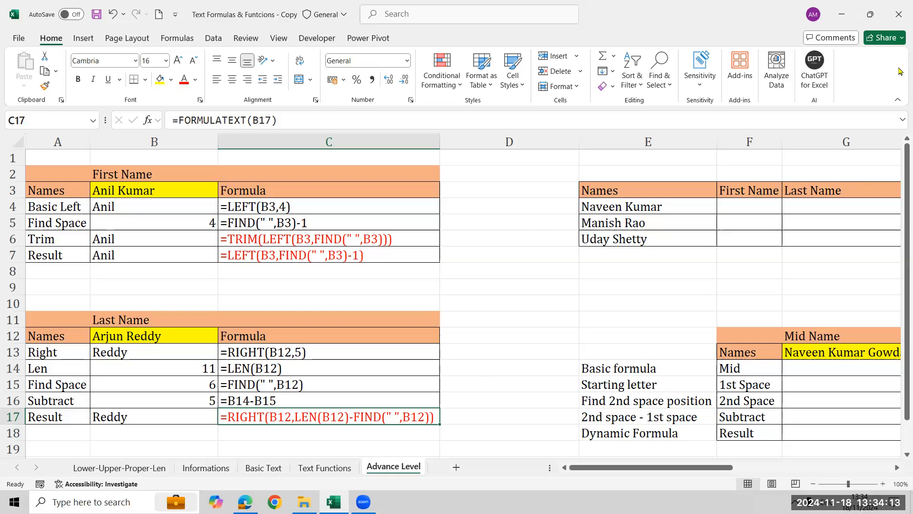
# - Look over the practice table with empty First Name and Last Name columns in E3:G6 and the neighbouring Mid Name table
pyautogui.click(731, 202)
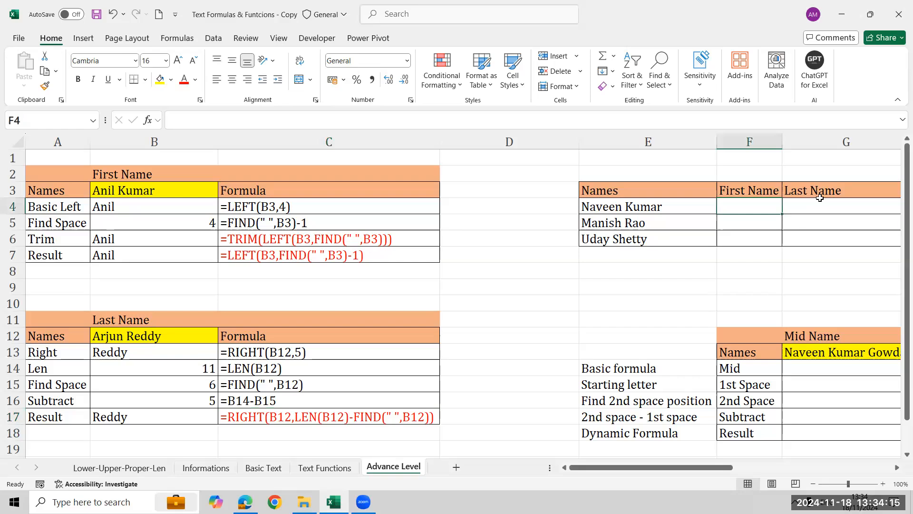
pyautogui.click(819, 196)
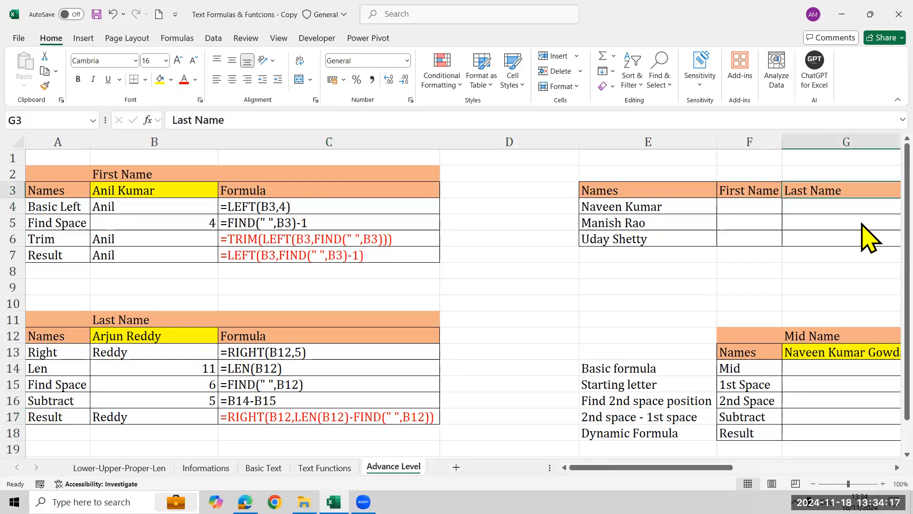
pyautogui.press('Right')
pyautogui.press('Right')
pyautogui.press('Right')
pyautogui.press('Left')
pyautogui.press('Left')
pyautogui.press('Left')
pyautogui.press('Left')
pyautogui.press('Down')
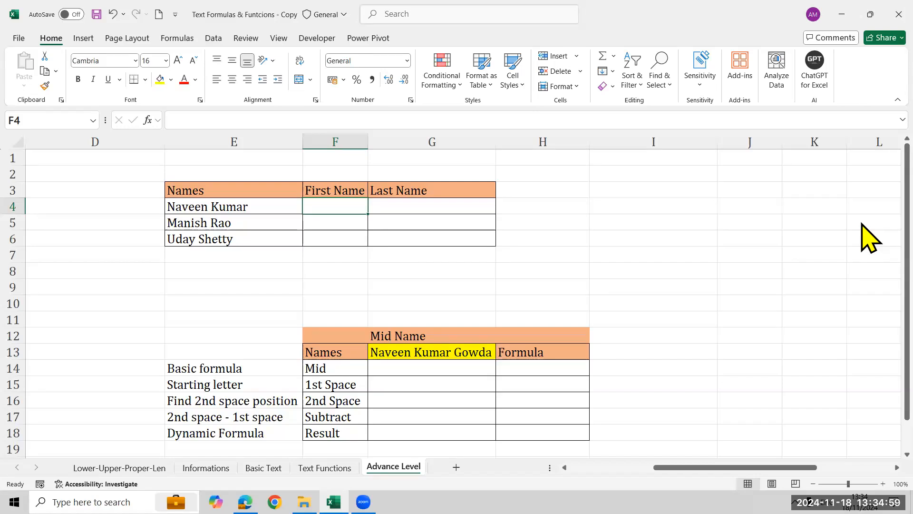
# - Return to the Last Name table and examine the cell references used by the Result formula in B17
pyautogui.press('Left')
pyautogui.press('Left')
pyautogui.press('Left')
pyautogui.press('Left')
pyautogui.press('Left')
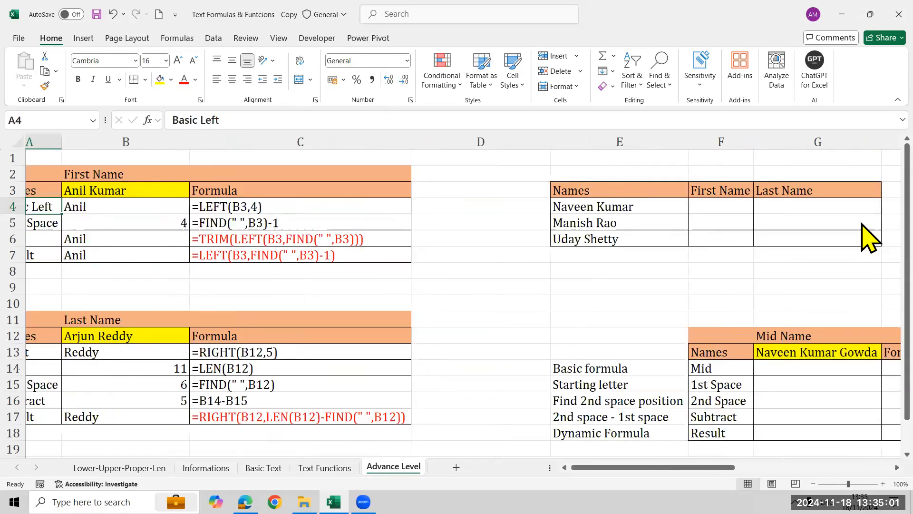
pyautogui.press('Down')
pyautogui.hotkey('ctrl', 'Down')
pyautogui.hotkey('ctrl', 'Down')
pyautogui.press('Down')
pyautogui.press('Down')
pyautogui.press('Down')
pyautogui.press('Right')
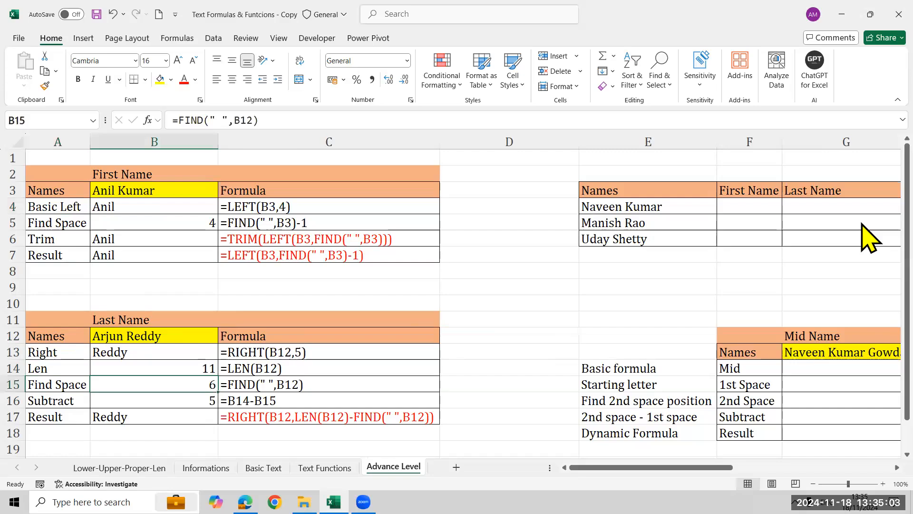
pyautogui.press('Down')
pyautogui.press('Down')
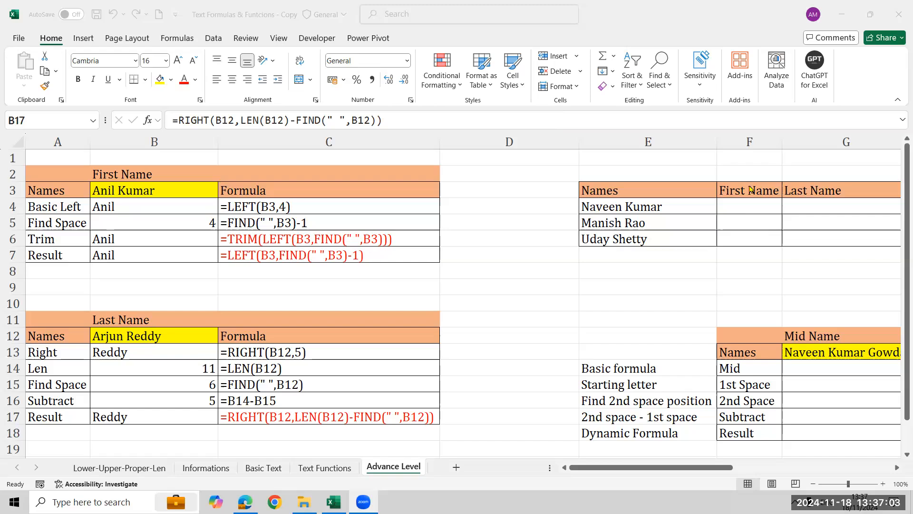
pyautogui.click(749, 208)
pyautogui.press('F2')
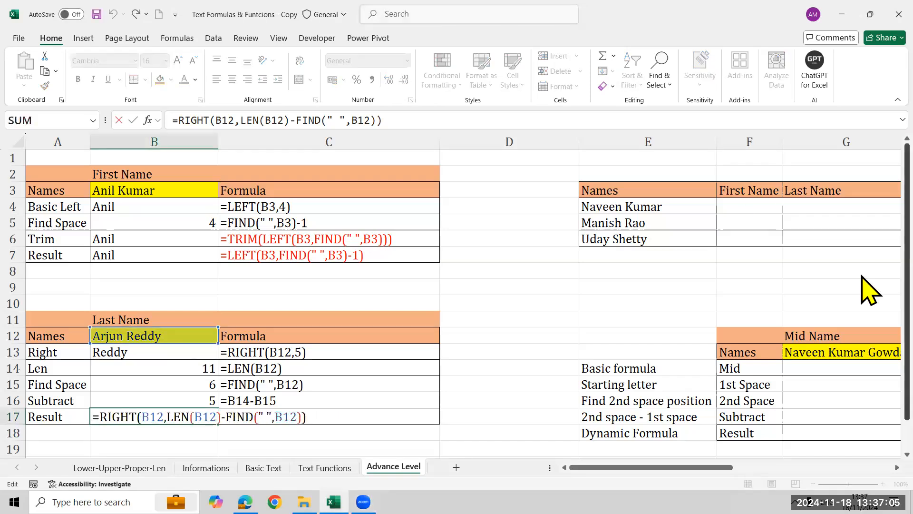
pyautogui.press('Return')
# - Leave B17 and enter =LEFT(E4,FIND(" ",E4)-1) in F4 of the practice table to extract the first name
pyautogui.press('Right')
pyautogui.press('Right')
pyautogui.press('Right')
pyautogui.press('Right')
pyautogui.press('Right')
pyautogui.press('Right')
pyautogui.press('Right')
pyautogui.press('Right')
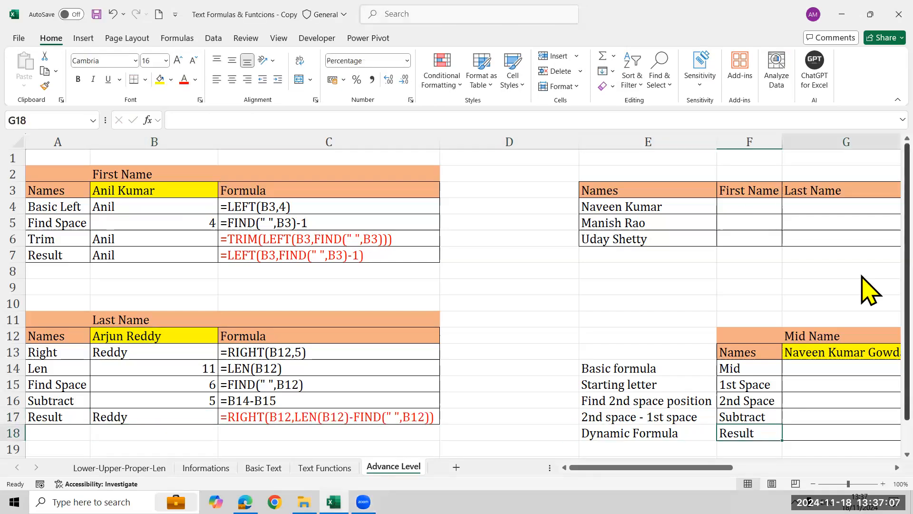
pyautogui.press('Left')
pyautogui.press('Left')
pyautogui.press('Left')
pyautogui.press('Left')
pyautogui.press('Left')
pyautogui.press('Left')
pyautogui.press('Right')
pyautogui.press('Right')
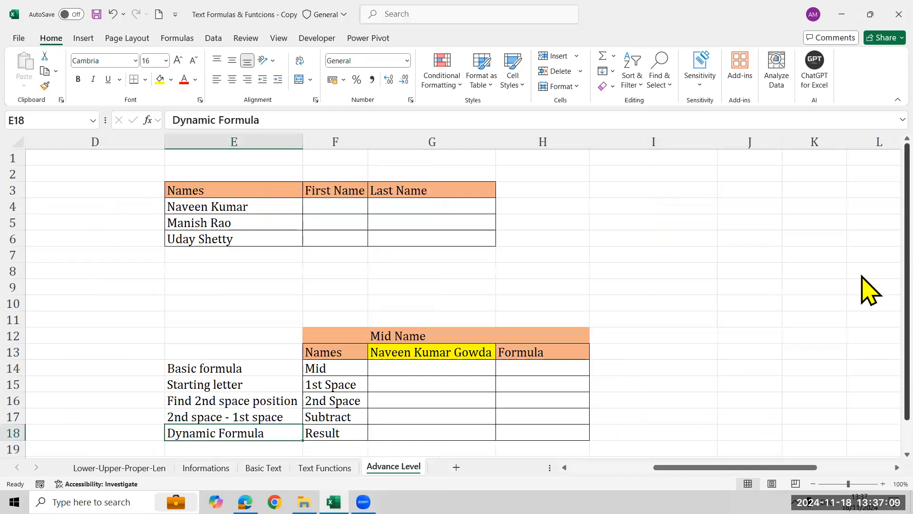
pyautogui.hotkey('ctrl', 'Up')
pyautogui.hotkey('ctrl', 'Up')
pyautogui.hotkey('ctrl', 'Up')
pyautogui.press('Down')
pyautogui.press('Down')
pyautogui.press('Down')
pyautogui.write('=LEFT(')
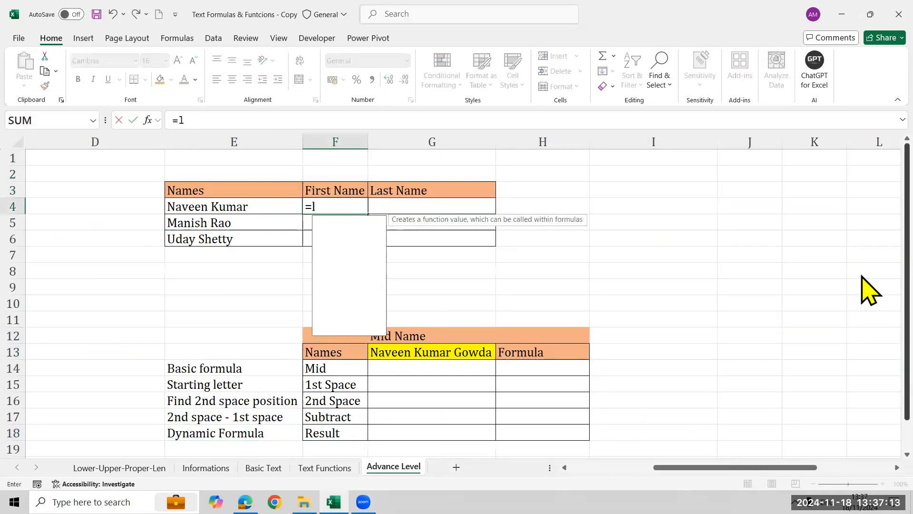
pyautogui.press('Left')
pyautogui.write(',')
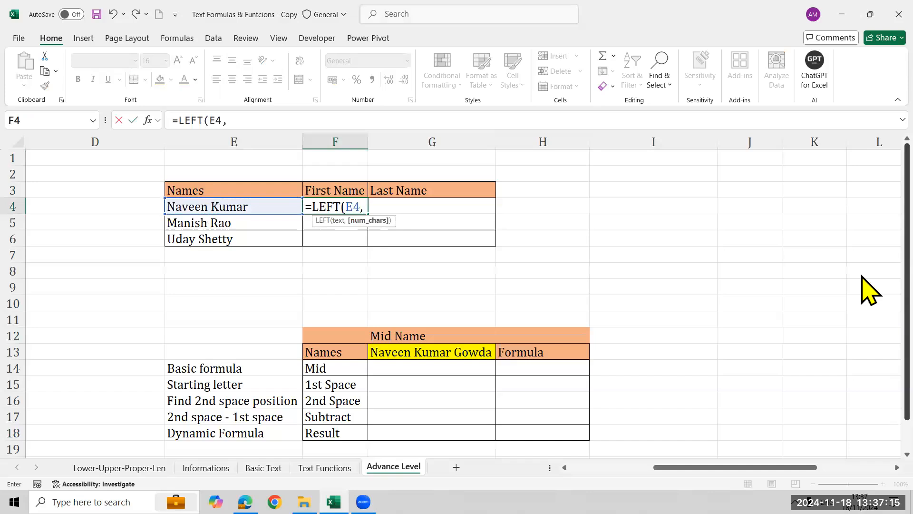
pyautogui.write('FIND(" ",')
pyautogui.press('Left')
pyautogui.write(')-1)')
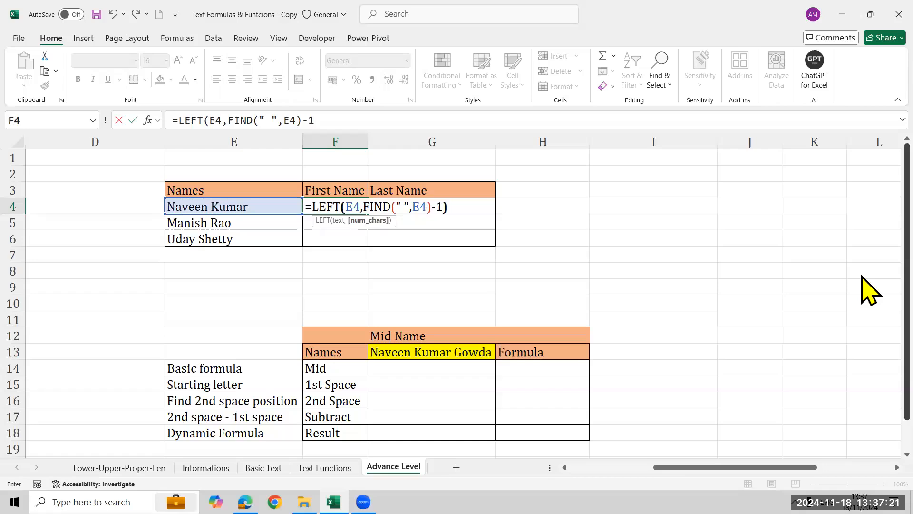
pyautogui.press('Return')
# - Fill the first-name formula from F4 down through F6
pyautogui.press('Up')
pyautogui.hotkey('shift', 'Down')
pyautogui.hotkey('shift', 'Down')
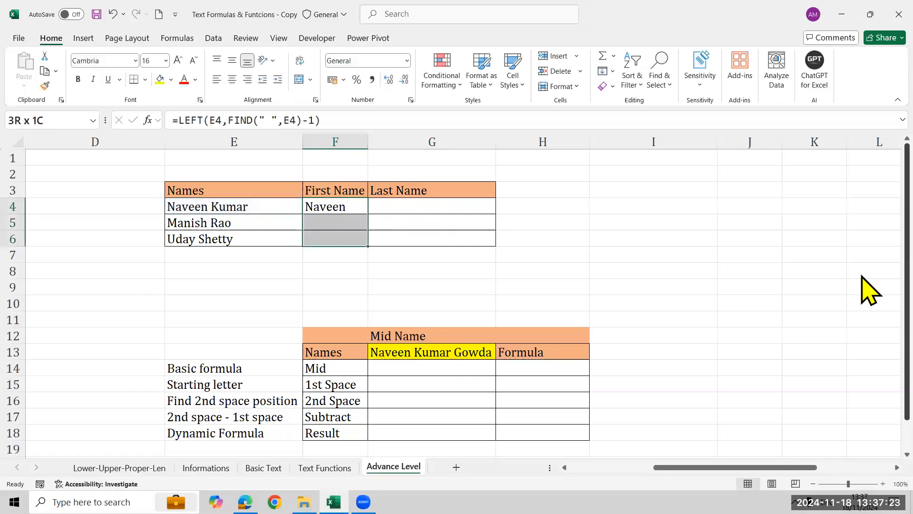
pyautogui.hotkey('ctrl', 'd')
# - Enter =RIGHT(E4,LEN(E4)-FIND(" ",E4)) in G4 to extract the last name
pyautogui.press('Right')
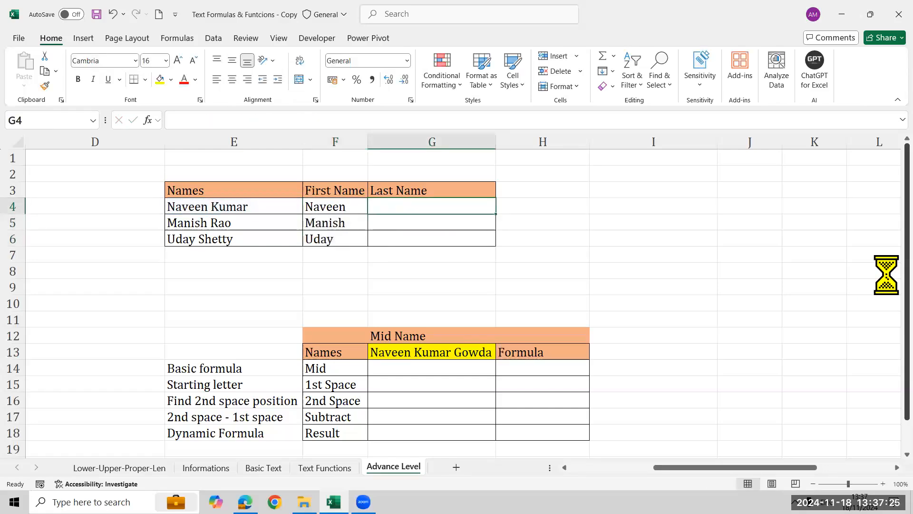
pyautogui.write('=ri')
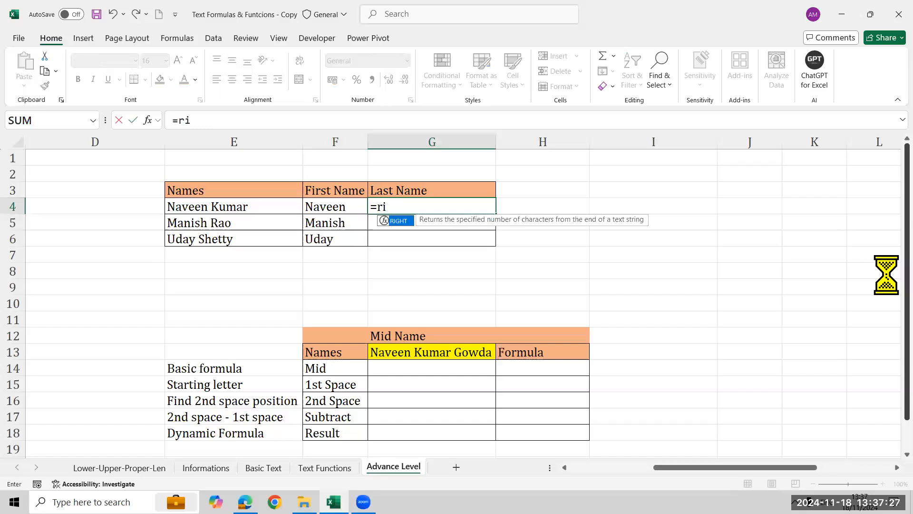
pyautogui.press('Tab')
pyautogui.press('Left')
pyautogui.press('Left')
pyautogui.write(',len')
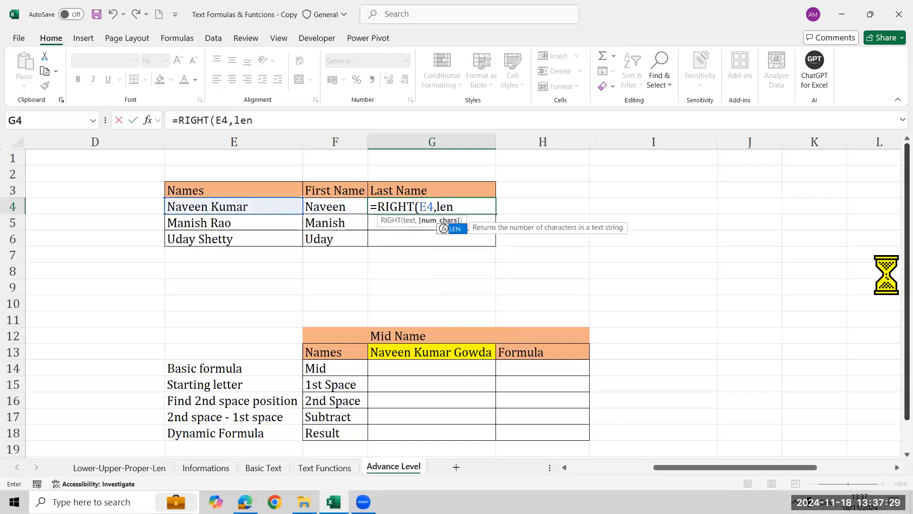
pyautogui.press('Tab')
pyautogui.press('Left')
pyautogui.press('Left')
pyautogui.write(')-fi')
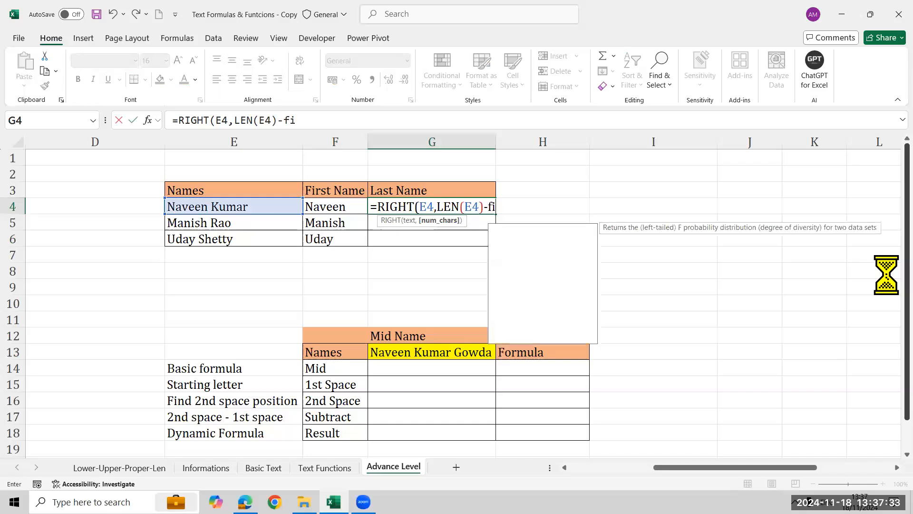
pyautogui.press('Tab')
pyautogui.write('" ",')
pyautogui.press('Left')
pyautogui.press('Left')
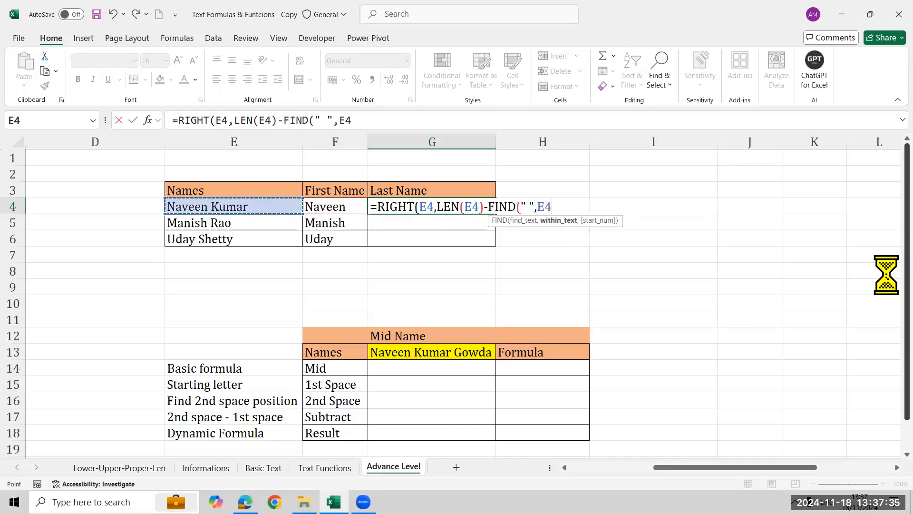
pyautogui.write('))')
pyautogui.press('Return')
# - Fill the last-name formula from G4 down through G6
pyautogui.press('Left')
pyautogui.press('Down')
pyautogui.press('Right')
pyautogui.hotkey('shift', 'Up')
pyautogui.hotkey('shift', 'Up')
pyautogui.hotkey('ctrl', 'd')
# - Show F4's first-name formula as text in H4 with FORMULATEXT
pyautogui.press('Up')
pyautogui.press('Up')
pyautogui.press('Down')
pyautogui.press('Down')
pyautogui.press('Down')
pyautogui.press('Down')
pyautogui.press('Right')
pyautogui.press('Right')
pyautogui.press('Up')
pyautogui.press('Up')
pyautogui.press('Up')
pyautogui.press('Up')
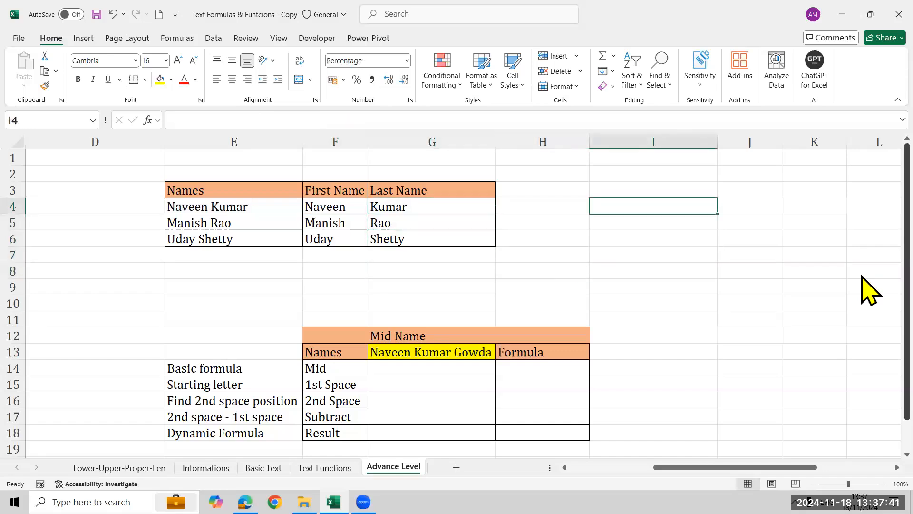
pyautogui.press('Left')
pyautogui.write('=form')
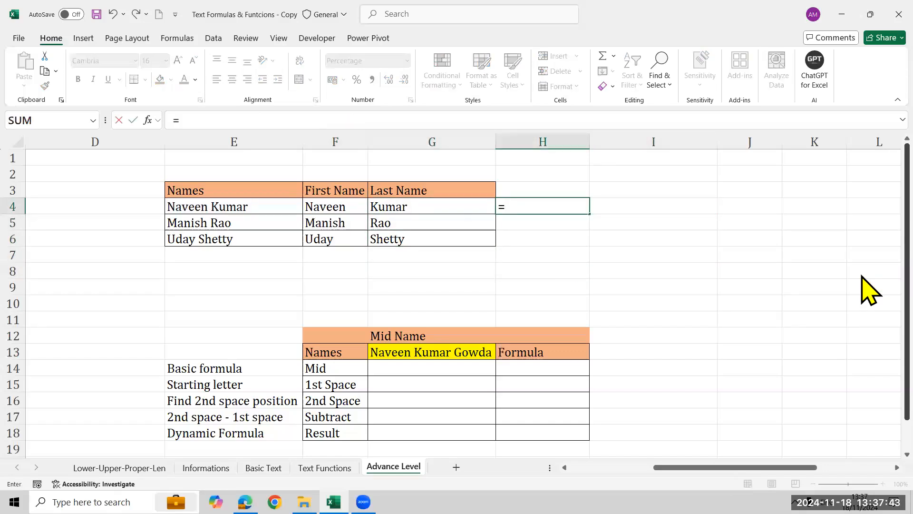
pyautogui.press('Tab')
pyautogui.press('Left')
pyautogui.press('Left')
pyautogui.press('Left')
pyautogui.press('Right')
pyautogui.press('Return')
# - Show G4's last-name formula as text in H5 with FORMULATEXT
pyautogui.press('Return')
pyautogui.press('Up')
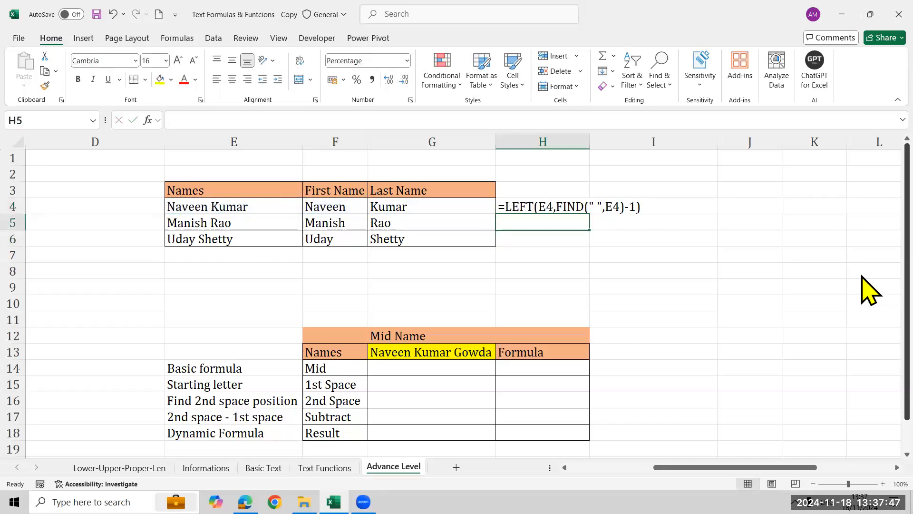
pyautogui.write('=')
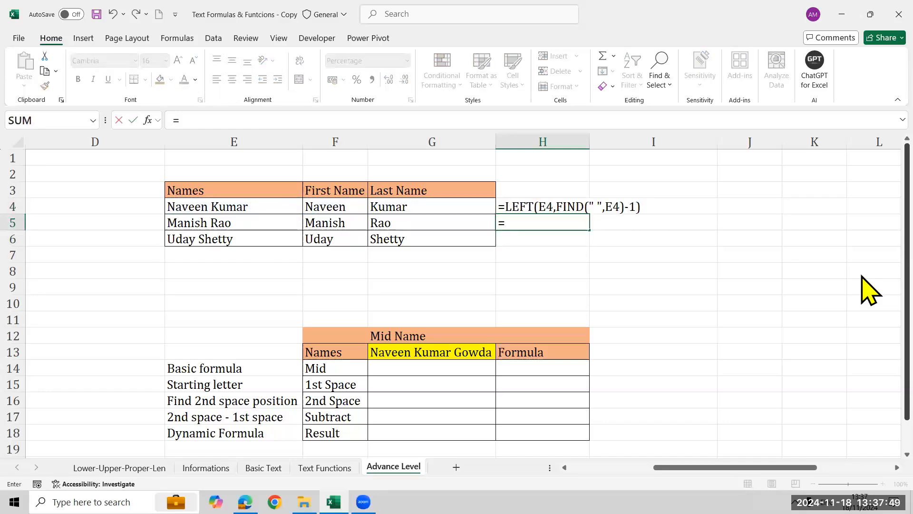
pyautogui.write('form')
pyautogui.press('Tab')
pyautogui.press('Left')
pyautogui.press('Left')
pyautogui.press('Up')
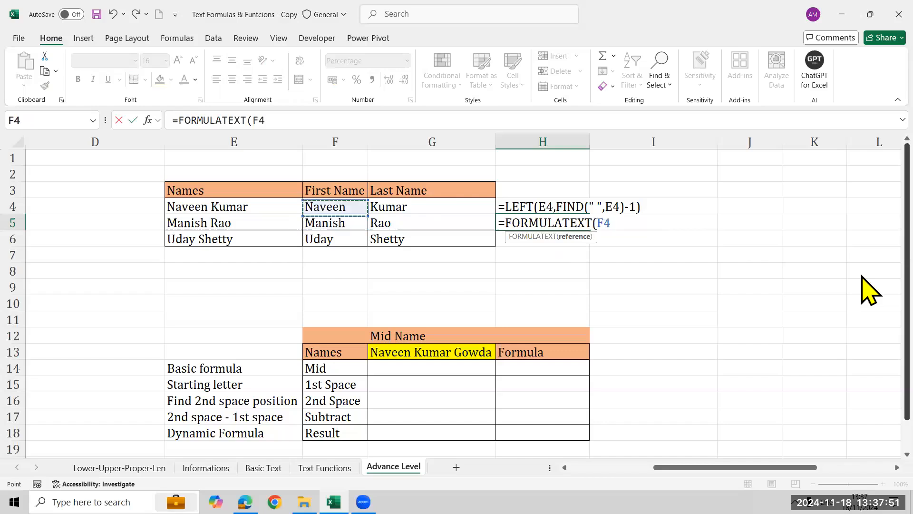
pyautogui.press('Right')
pyautogui.press('Return')
# - Format the formula texts in H4:H5 with a red font
pyautogui.press('Up')
pyautogui.press('Up')
pyautogui.hotkey('shift', 'Down')
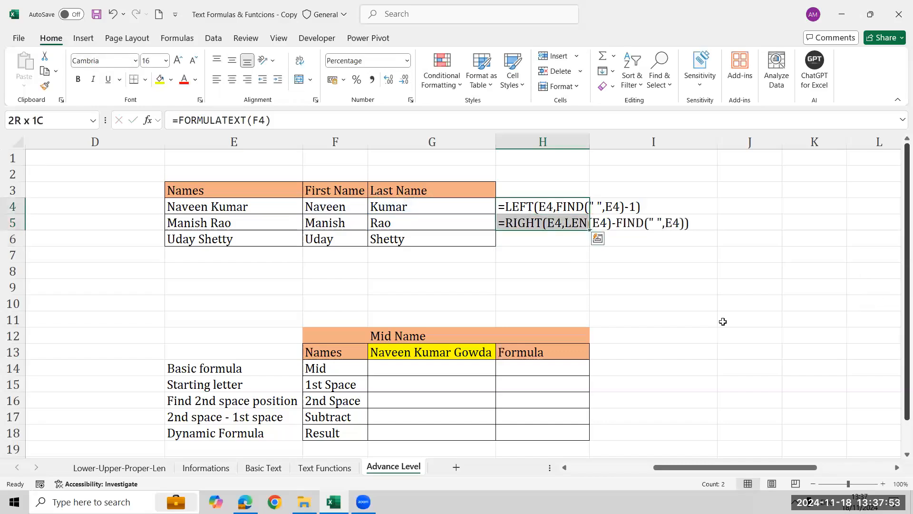
pyautogui.click(186, 79)
# - Look over the Mid Name table and its row labels from Mid to Result in F14:F18
pyautogui.press('Down')
pyautogui.press('Down')
pyautogui.press('Down')
pyautogui.press('Down')
pyautogui.press('Down')
pyautogui.press('Down')
pyautogui.press('Down')
pyautogui.press('Down')
pyautogui.press('Down')
pyautogui.press('Down')
pyautogui.press('Down')
pyautogui.press('Down')
pyautogui.press('Down')
pyautogui.press('Down')
pyautogui.press('Down')
pyautogui.press('Down')
pyautogui.press('Down')
pyautogui.press('Down')
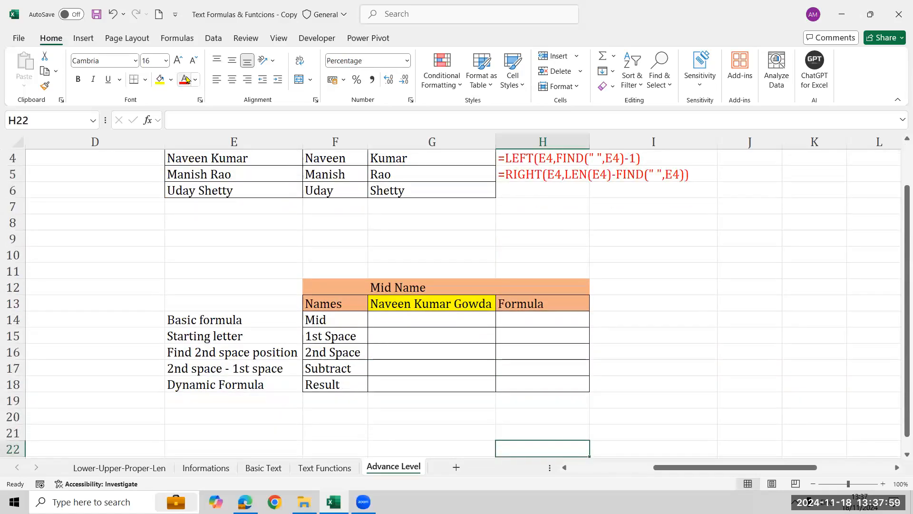
pyautogui.press('Down')
pyautogui.press('Down')
pyautogui.press('Up')
pyautogui.press('Up')
pyautogui.press('Up')
pyautogui.press('Up')
pyautogui.press('Up')
pyautogui.press('Up')
pyautogui.press('Up')
pyautogui.press('Up')
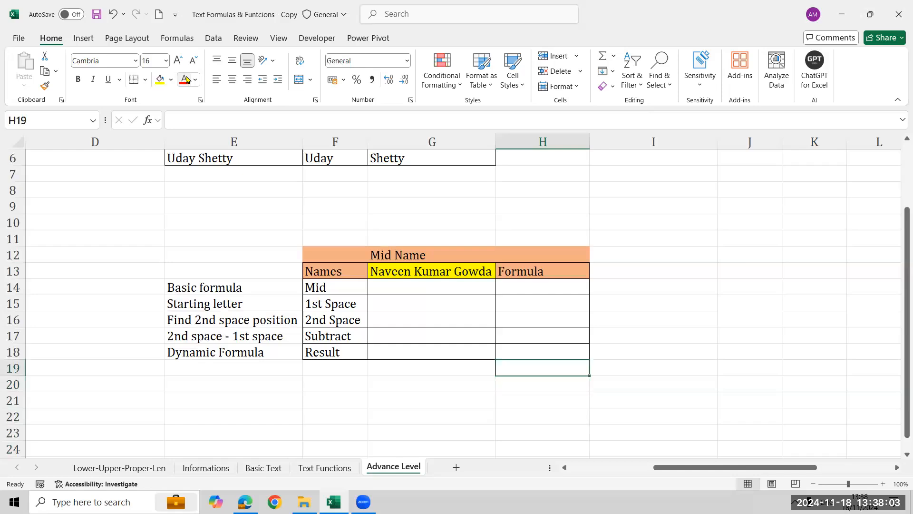
pyautogui.press('Left')
pyautogui.press('Up')
pyautogui.press('Up')
pyautogui.press('Left')
pyautogui.hotkey('ctrl', 'shift', 'Down')
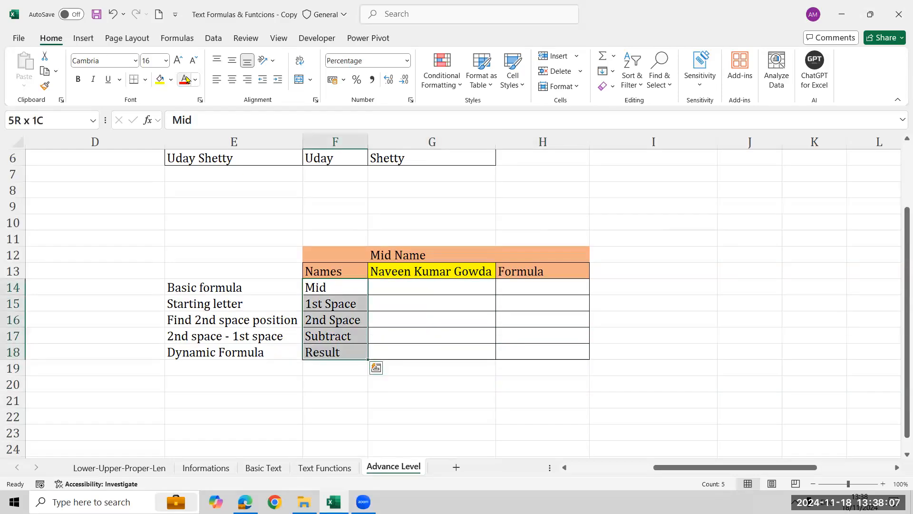
pyautogui.press('Up')
pyautogui.press('Up')
pyautogui.press('Up')
pyautogui.press('Up')
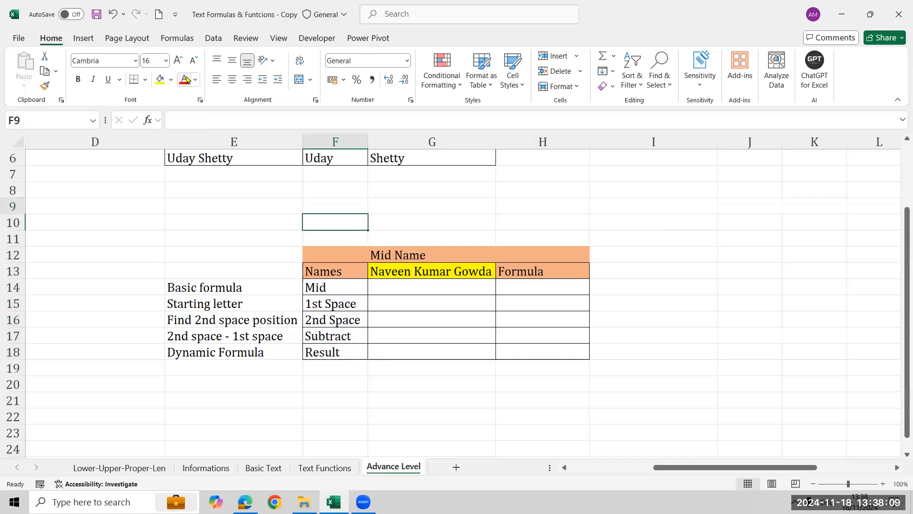
# - Enter a temporary 60% in G10 above the Mid Name table and clear it again
pyautogui.press('Right')
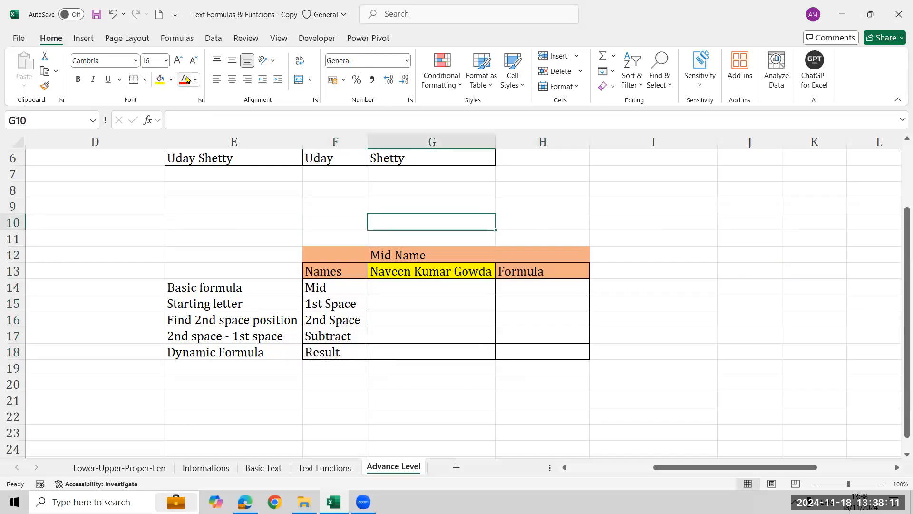
pyautogui.write('60%')
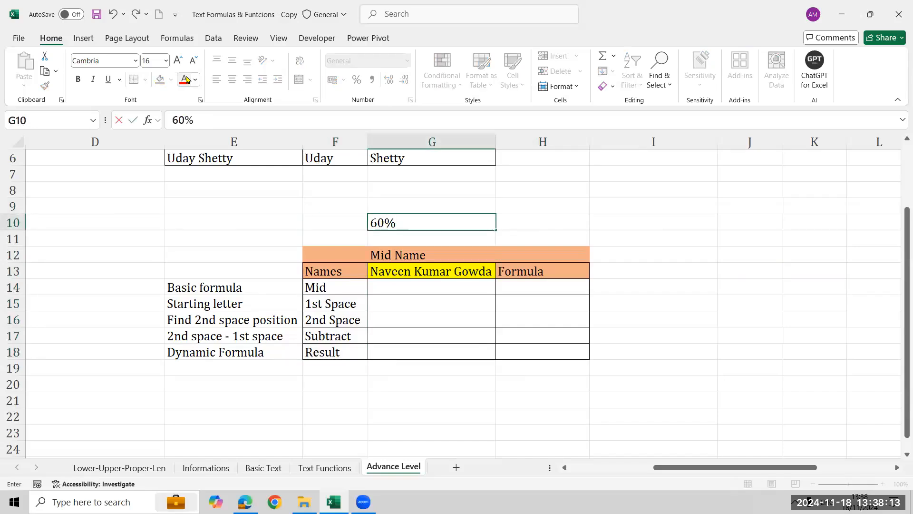
pyautogui.press('Return')
pyautogui.press('Up')
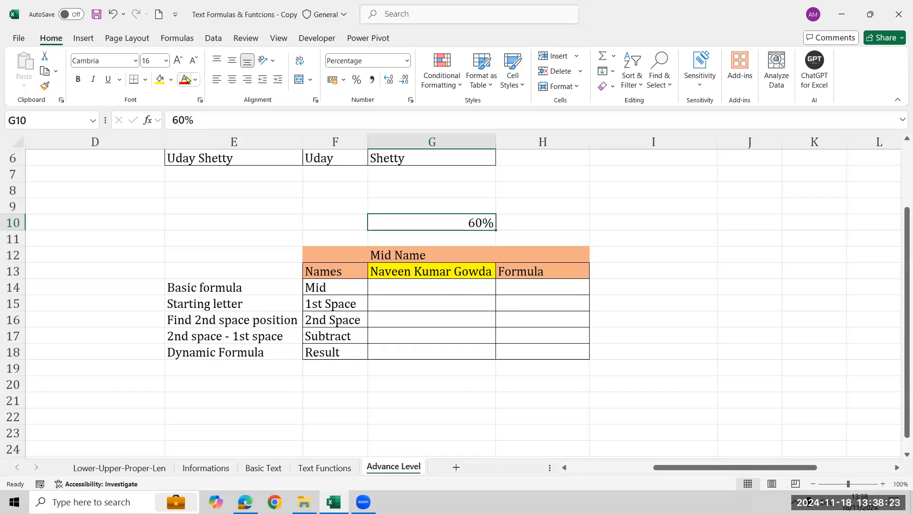
pyautogui.press('Delete')
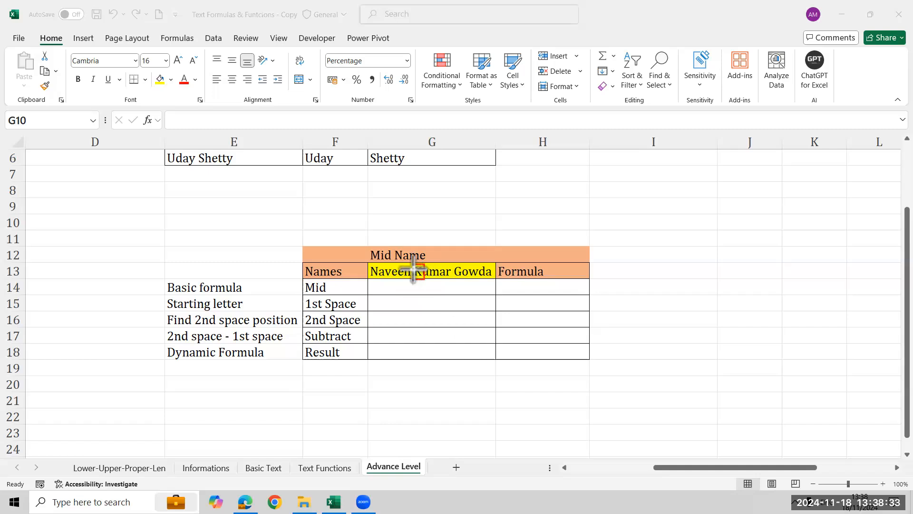
pyautogui.moveTo(412, 262); pyautogui.dragTo(451, 283)
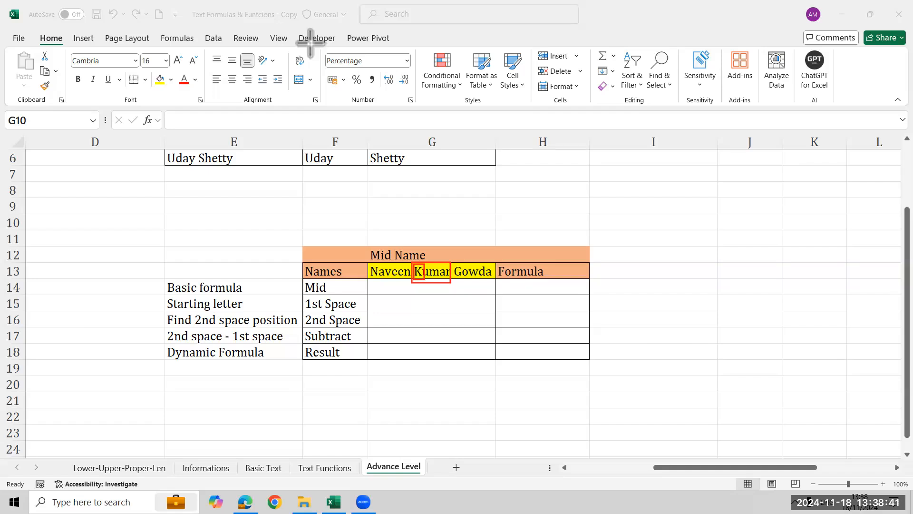
pyautogui.press('Escape')
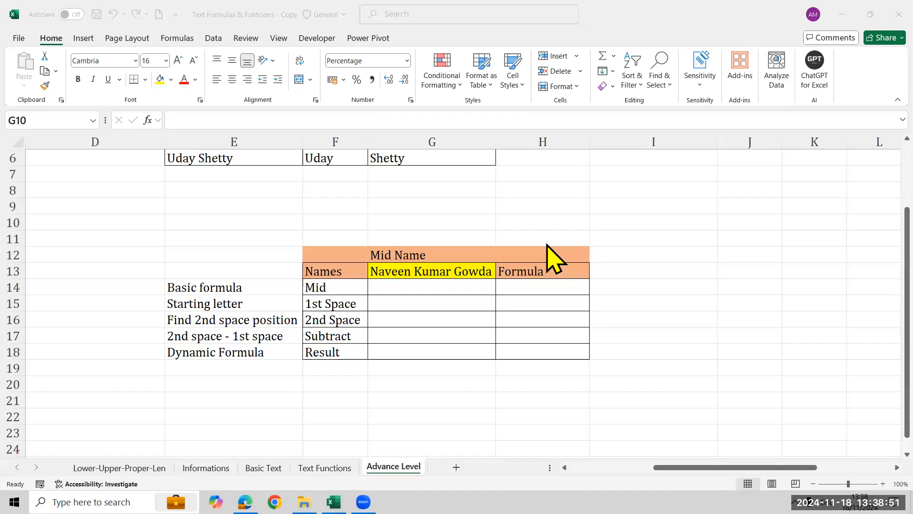
# - Enter =MID(G13,8,5) in G14 to extract the middle name with fixed positions
pyautogui.click(462, 288)
pyautogui.write('=MID(')
pyautogui.press('Up')
pyautogui.write(',')
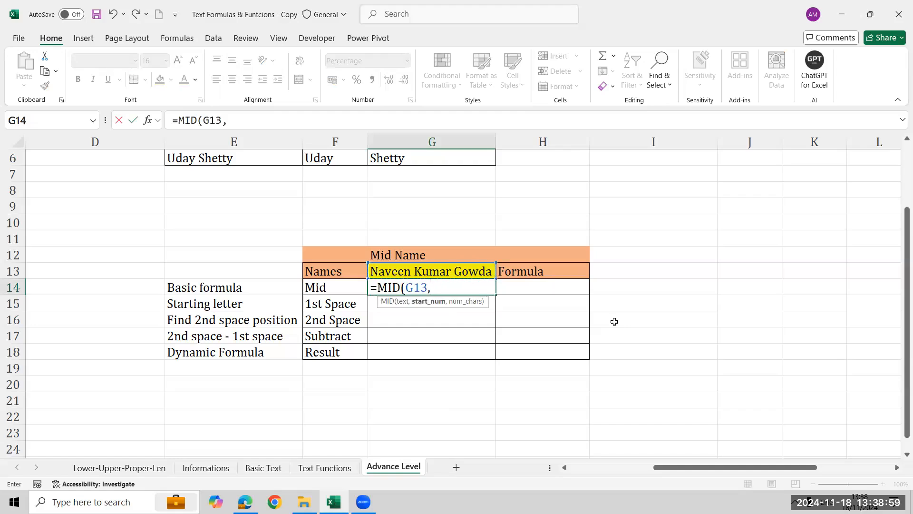
pyautogui.write('8,')
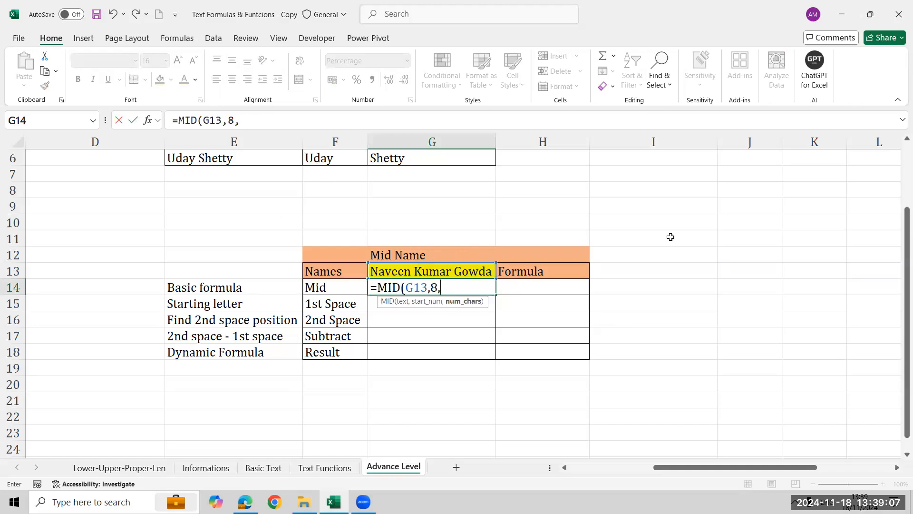
pyautogui.write('5)')
pyautogui.press('Return')
pyautogui.press('Up')
pyautogui.press('Right')
pyautogui.press('Right')
pyautogui.press('Right')
pyautogui.press('Left')
pyautogui.press('Right')
pyautogui.press('Right')
pyautogui.press('Left')
pyautogui.press('Left')
pyautogui.press('Left')
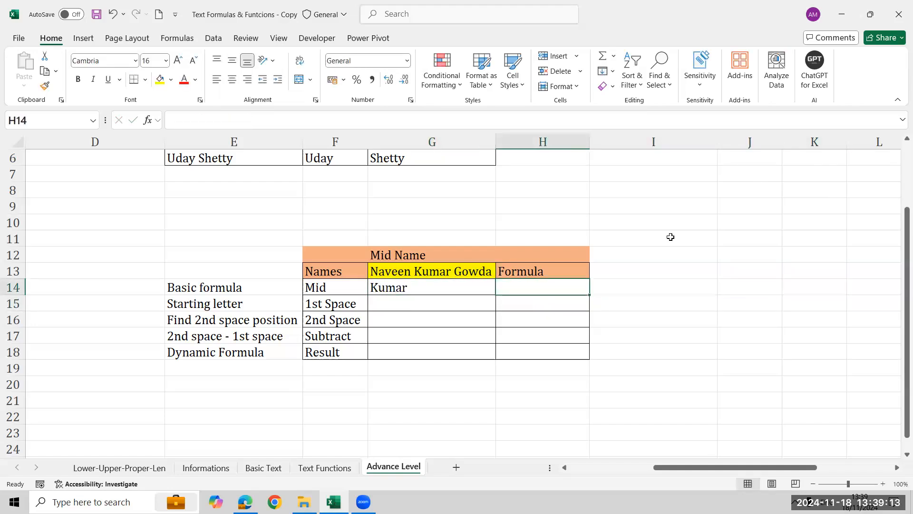
# - Enter the note "k 8th letter & 5 text char" in I14 beside the basic MID formula row
pyautogui.press('Right')
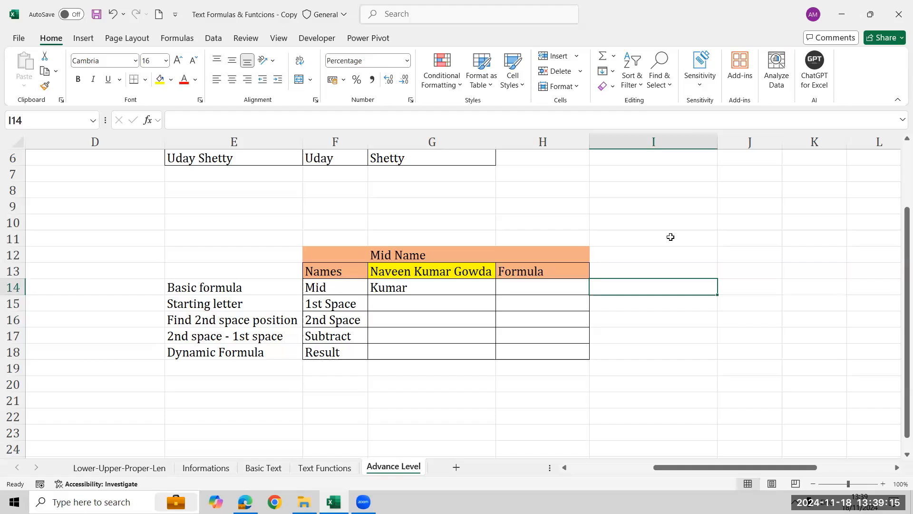
pyautogui.write('k')
pyautogui.write(' 5')
pyautogui.press('BackSpace')
pyautogui.press('BackSpace')
pyautogui.write('8th le')
pyautogui.write('f')
pyautogui.write('ter &')
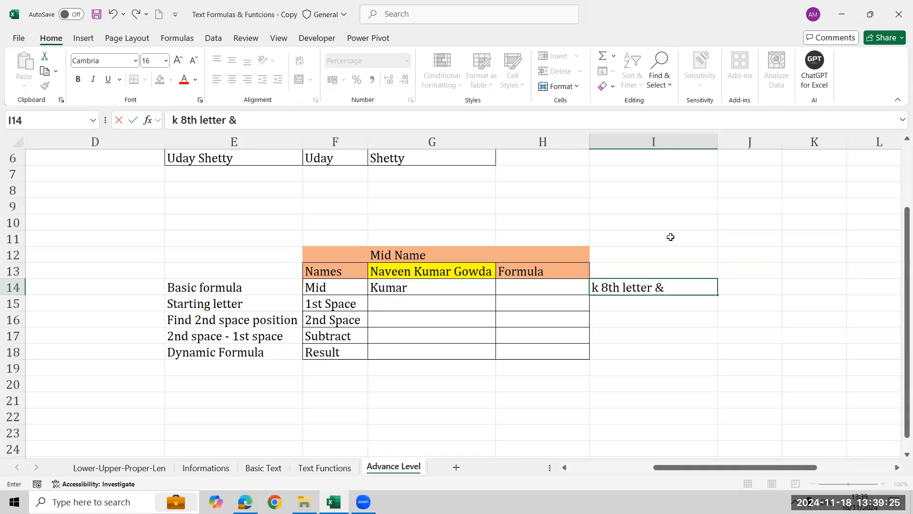
pyautogui.write('5 text char')
pyautogui.press('Return')
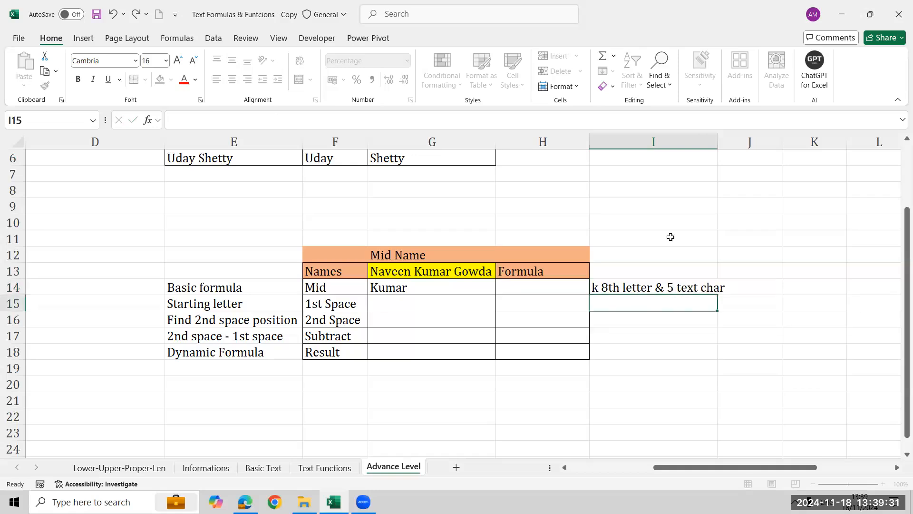
# - Enter =FORMULATEXT(G14) in H14 to display the MID formula as text
pyautogui.press('Up')
pyautogui.press('Left')
pyautogui.press('Left')
pyautogui.press('Right')
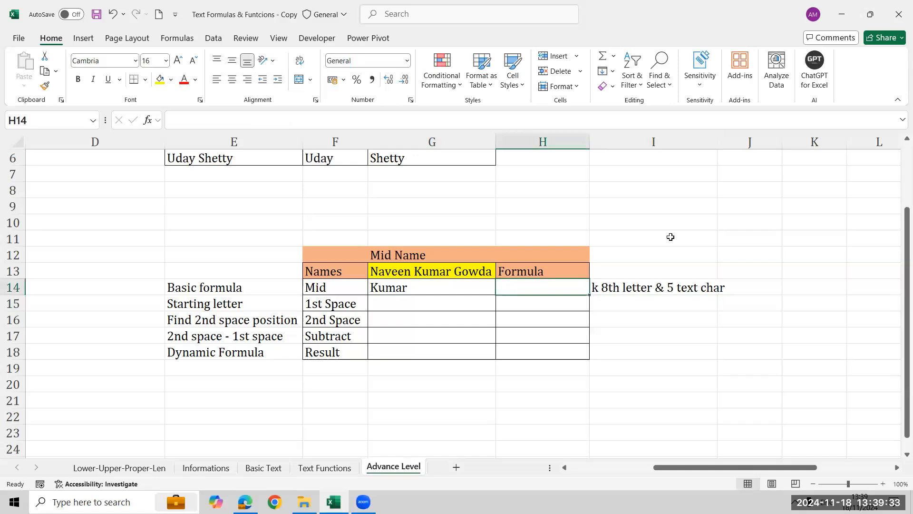
pyautogui.write('=formu')
pyautogui.press('Tab')
pyautogui.press('Left')
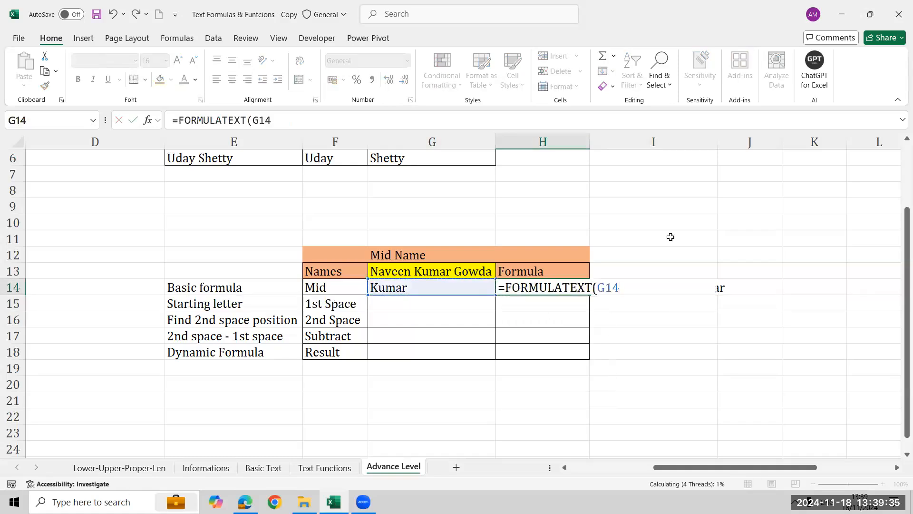
pyautogui.hotkey('ctrl', 'Return')
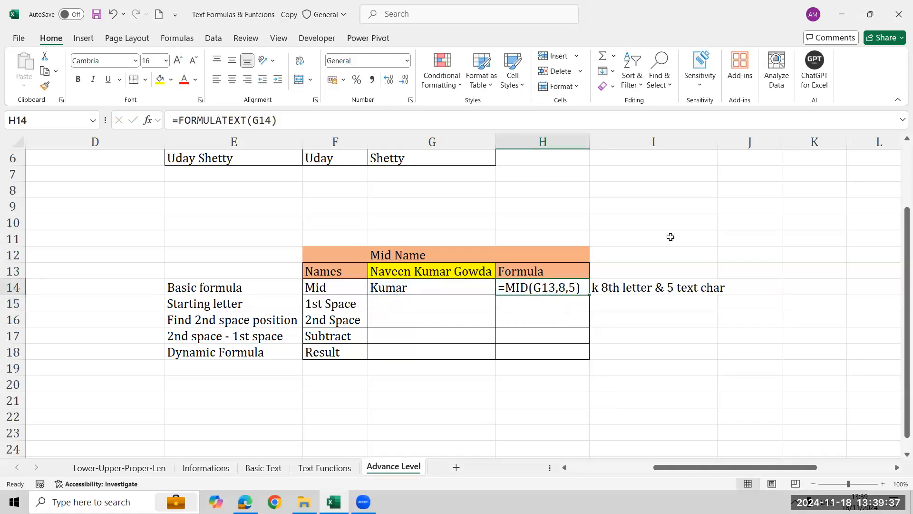
# - Enter =FIND(" ",G13)+1 in G15 for the middle name's starting letter and format the cell as General
pyautogui.press('Left')
pyautogui.press('Left')
pyautogui.press('Left')
pyautogui.press('Down')
pyautogui.press('Right')
pyautogui.press('Right')
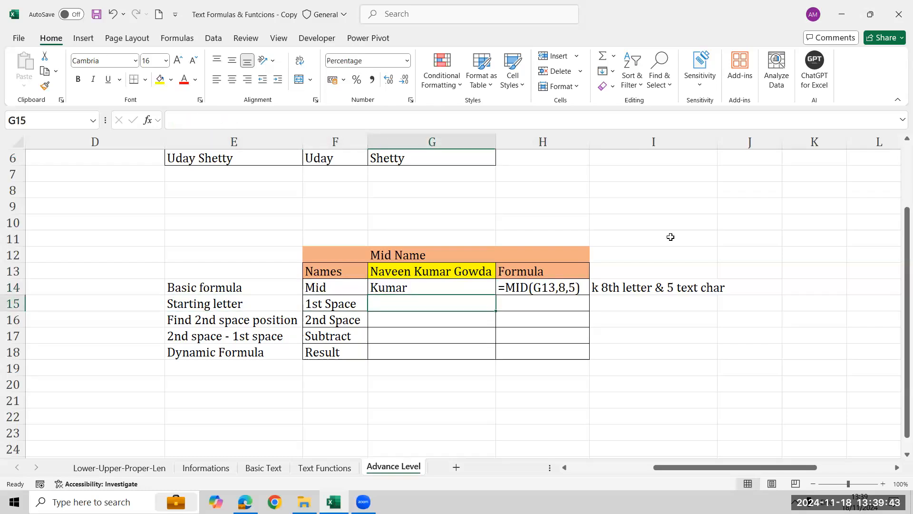
pyautogui.write('=FIND(" ",')
pyautogui.press('Up')
pyautogui.press('Up')
pyautogui.write(')+1')
pyautogui.hotkey('ctrl', 'Return')
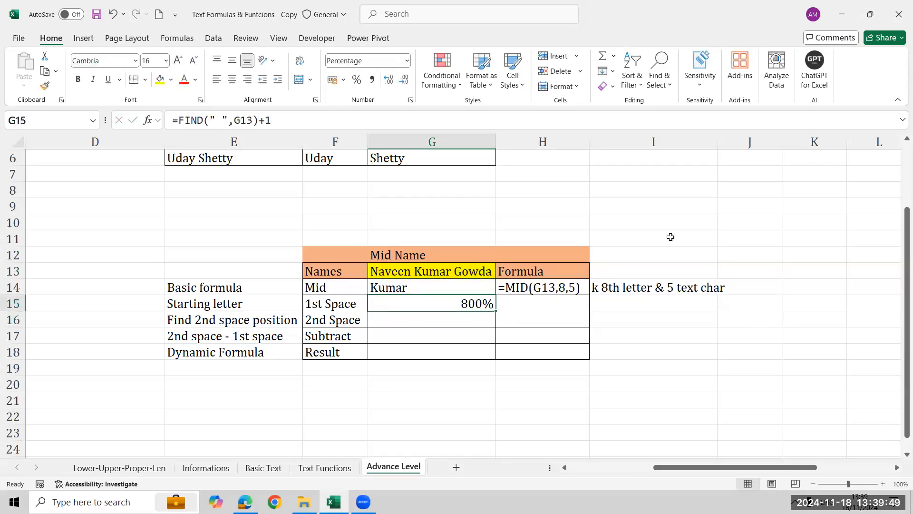
pyautogui.hotkey('ctrl', 'shift', '`')
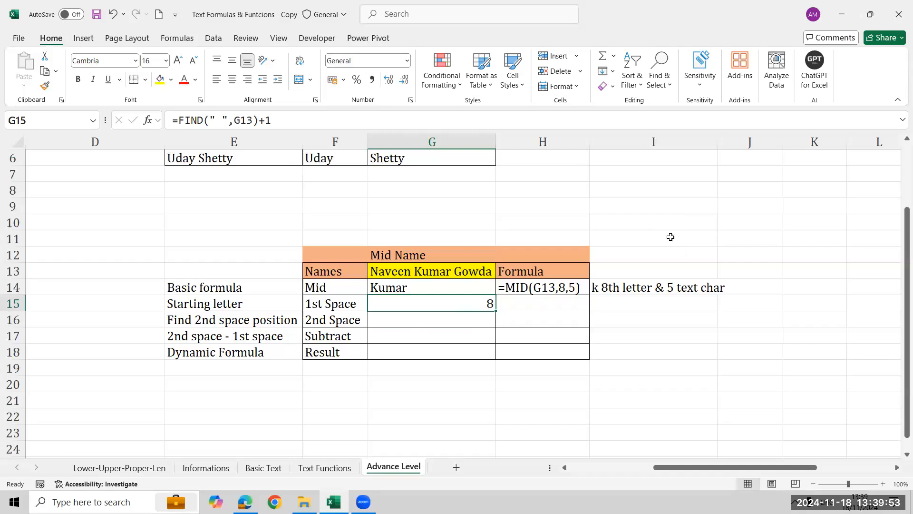
# - Enter the note "K" in I15 beside the 1st Space row
pyautogui.press('Right')
pyautogui.press('Right')
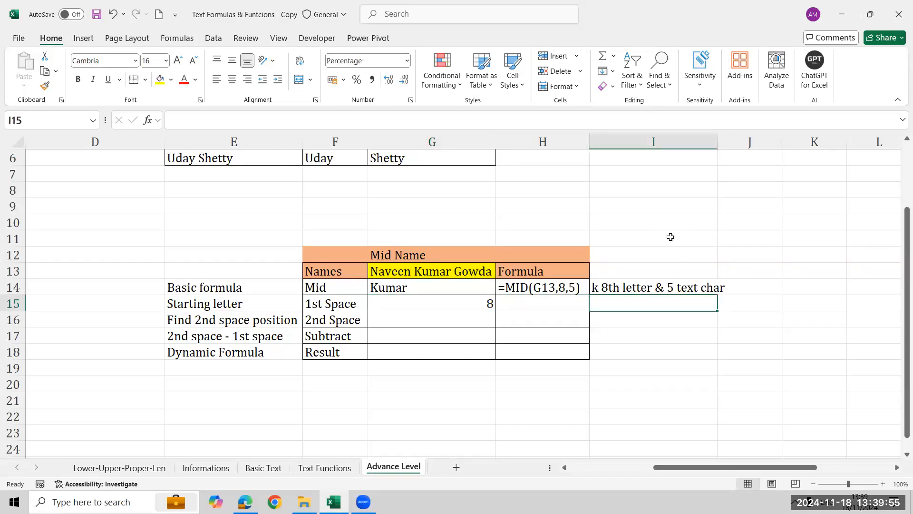
pyautogui.write('K')
pyautogui.press('BackSpace')
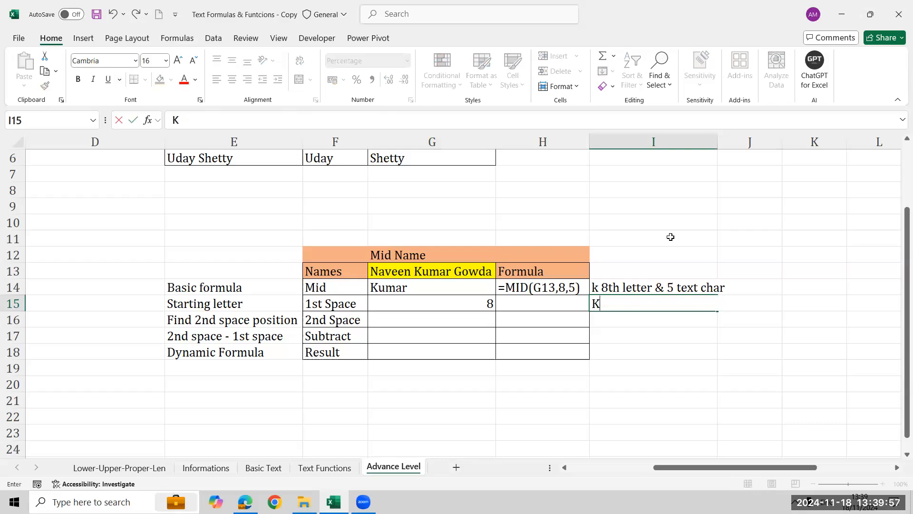
pyautogui.press('Return')
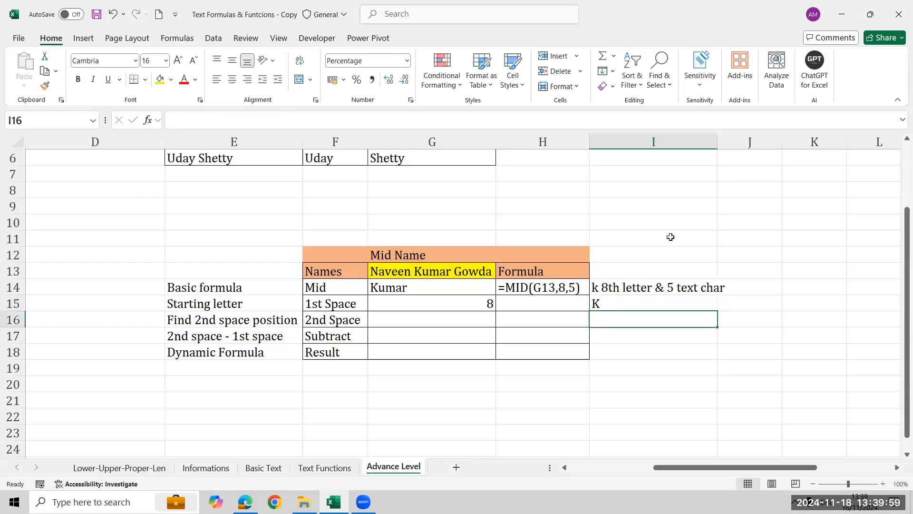
# - Enter =FIND(" ",G13,FIND(" ",G13)+1) in G16 for the second space position and format the cell as General
pyautogui.press('Left')
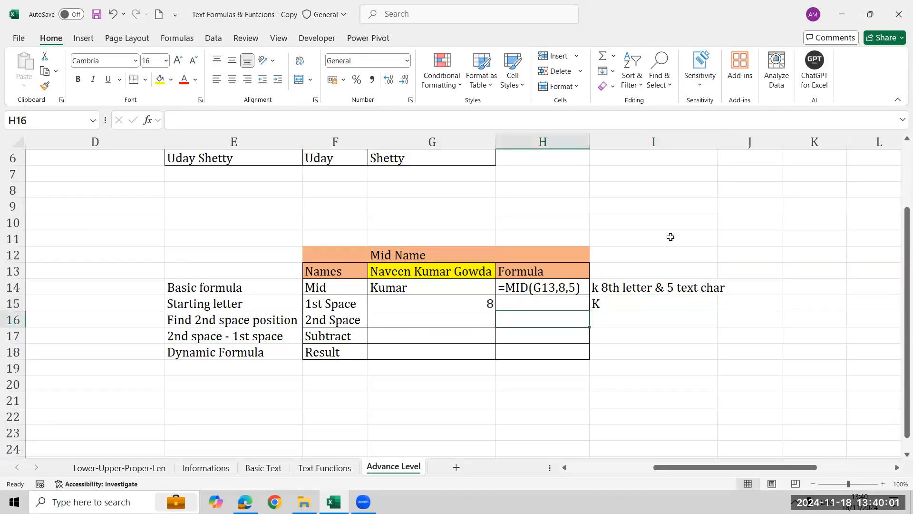
pyautogui.press('Left')
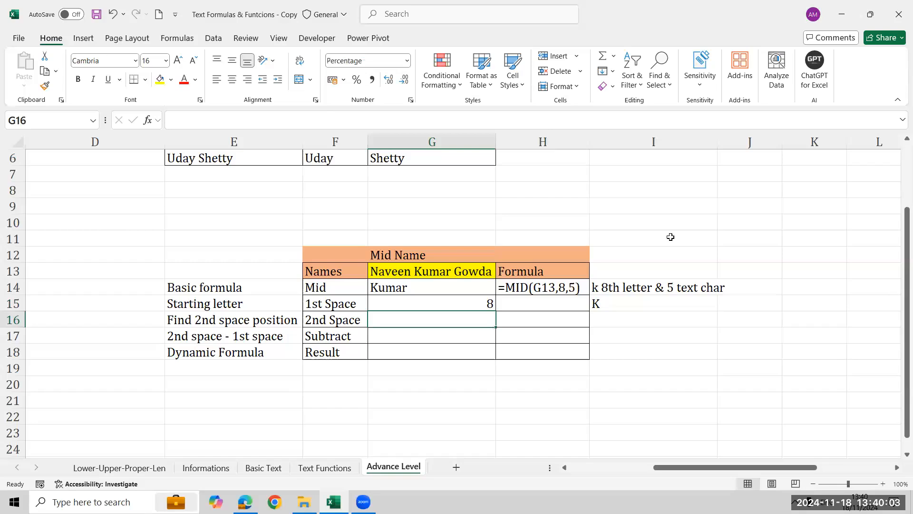
pyautogui.write('=')
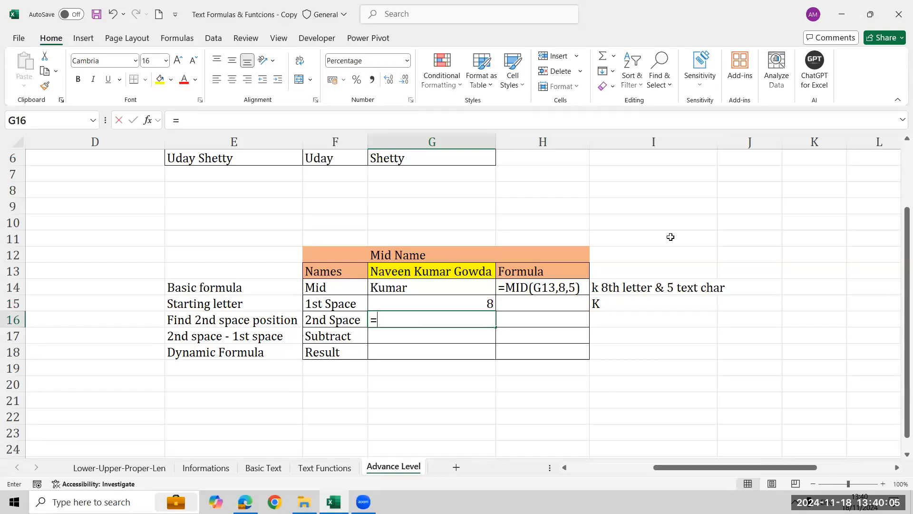
pyautogui.write('FIND(" ",')
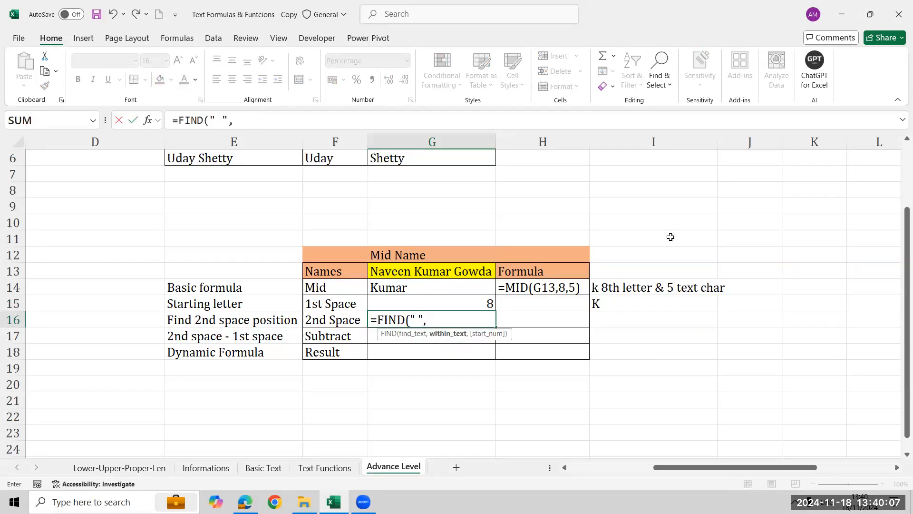
pyautogui.press('Up')
pyautogui.press('Up')
pyautogui.press('Up')
pyautogui.write(',')
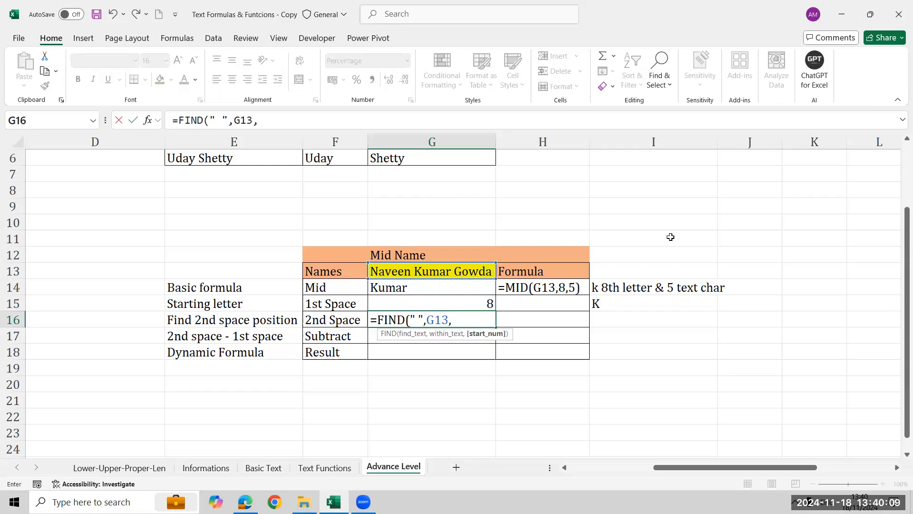
pyautogui.write('FIND(" ",')
pyautogui.press('Up')
pyautogui.press('Up')
pyautogui.press('Up')
pyautogui.write(')+1')
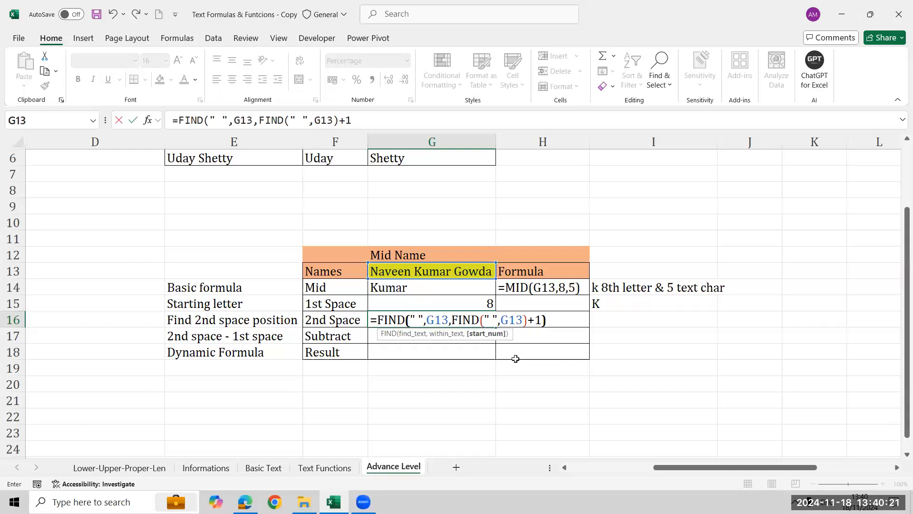
pyautogui.write(')')
pyautogui.press('Return')
pyautogui.press('Up')
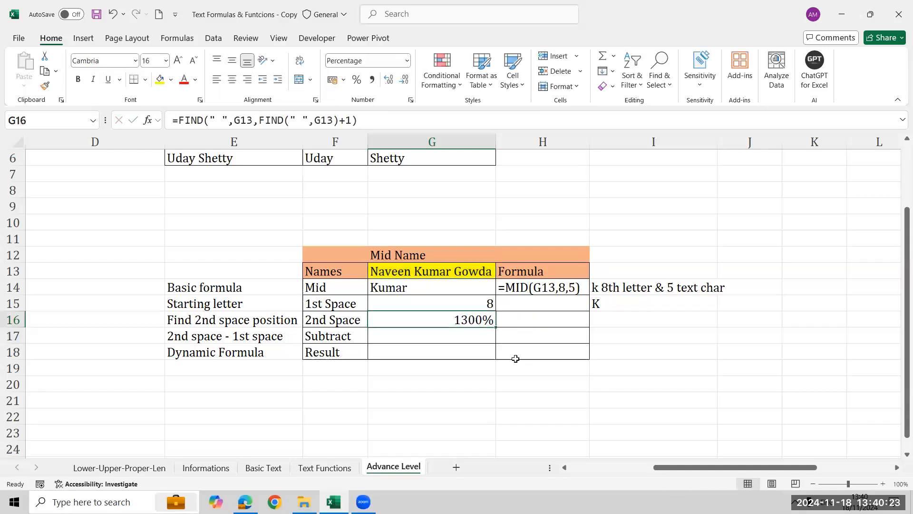
pyautogui.hotkey('ctrl', 'shift', '~')
# - Enter the note "2nd space" in I16 beside the 2nd Space row
pyautogui.press('Right')
pyautogui.press('Right')
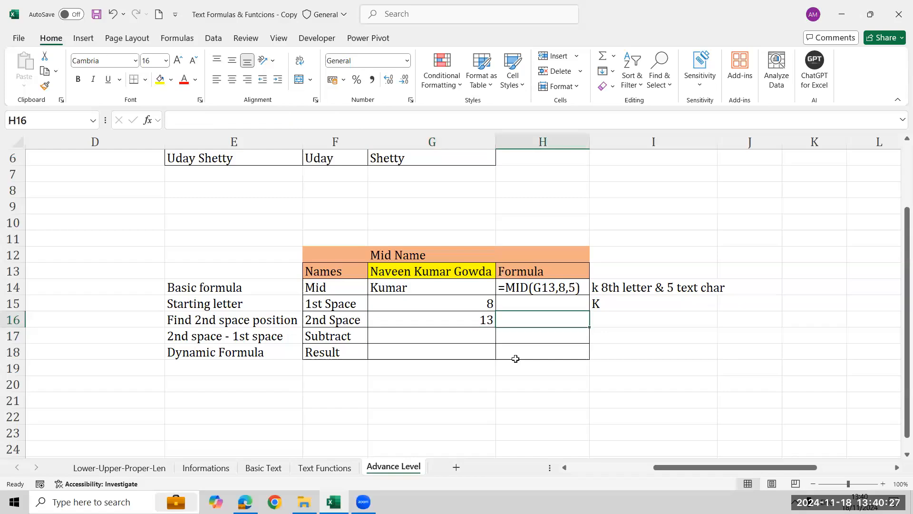
pyautogui.write('2nd space')
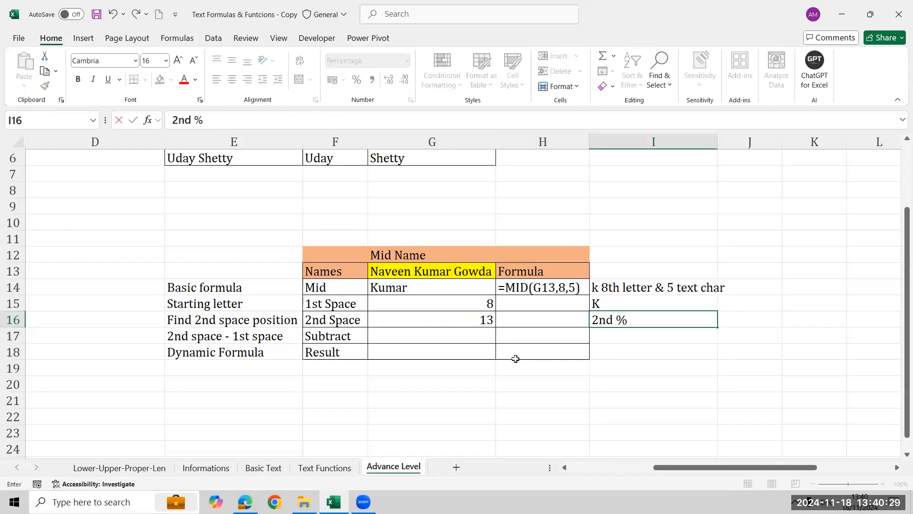
pyautogui.press('Return')
pyautogui.press('Up')
pyautogui.press('F2')
pyautogui.press('BackSpace')
pyautogui.press('Return')
# - Enter =G16-G15 in G17 to subtract the two positions and format the cell as General
pyautogui.press('Left')
pyautogui.press('Left')
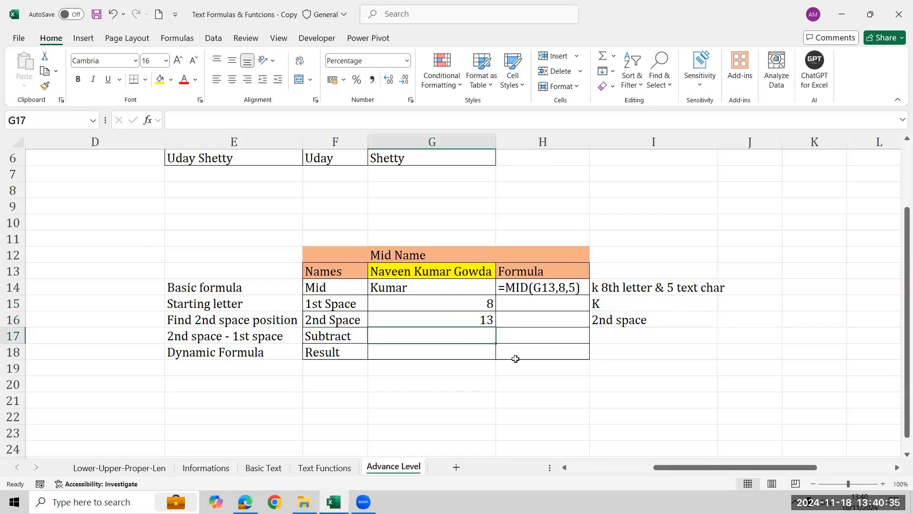
pyautogui.write('=')
pyautogui.press('Up')
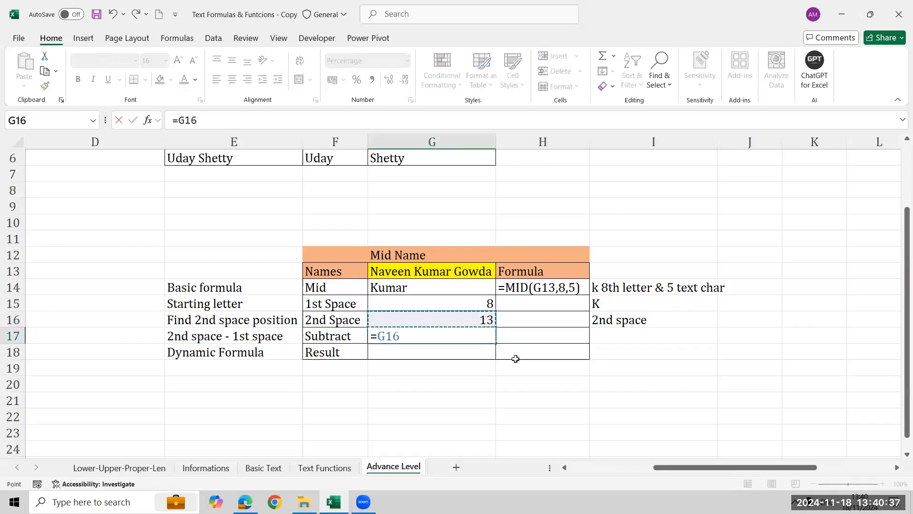
pyautogui.write('-')
pyautogui.press('Up')
pyautogui.press('Up')
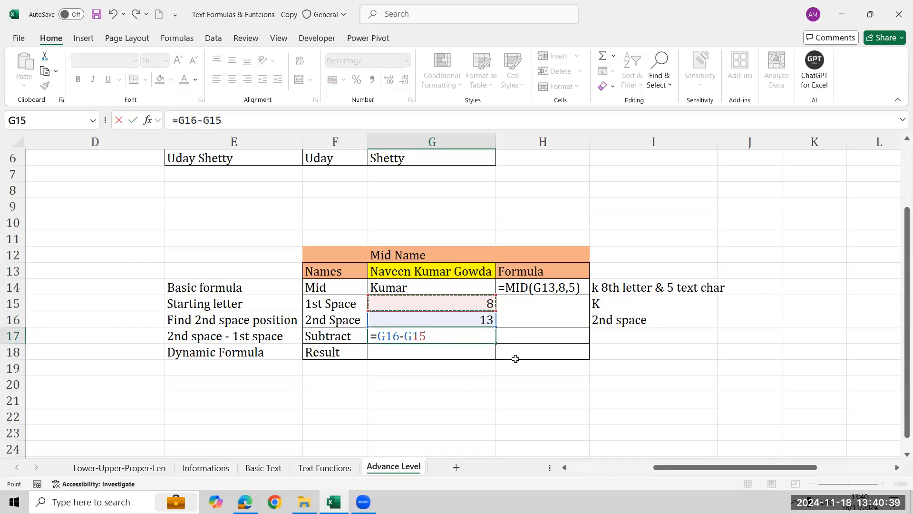
pyautogui.press('Return')
pyautogui.press('Up')
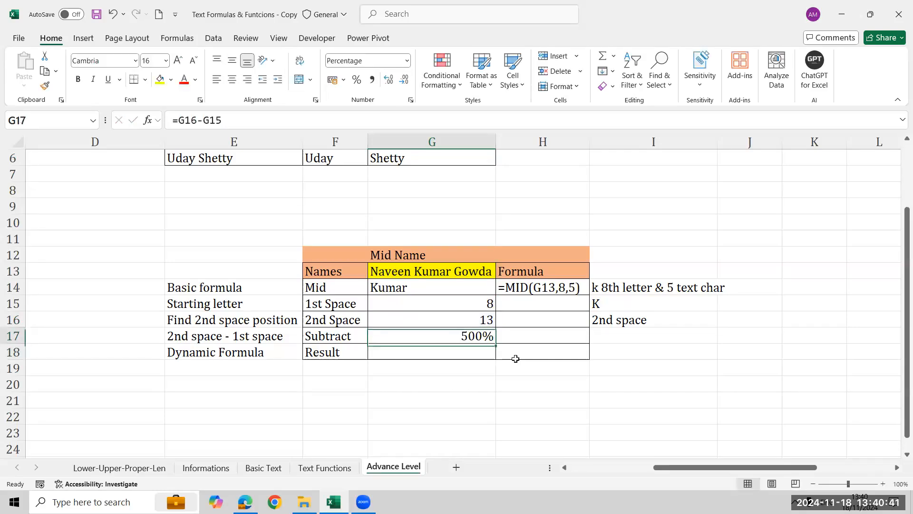
pyautogui.hotkey('ctrl', 'shift', '~')
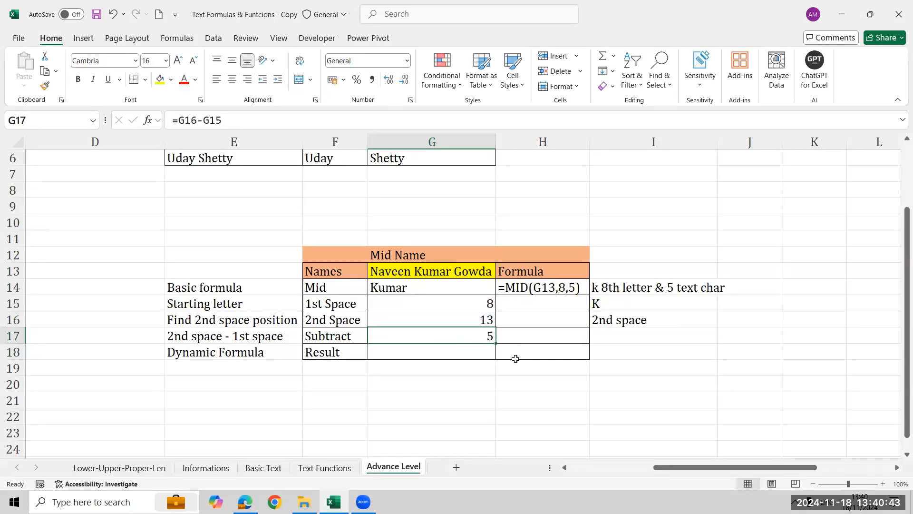
# - Enter the note "5 Text char" in I17 beside the Subtract row
pyautogui.press('Right')
pyautogui.press('Right')
pyautogui.press('Up')
pyautogui.press('Up')
pyautogui.press('Down')
pyautogui.press('Down')
pyautogui.write('5 Tec')
pyautogui.press('BackSpace')
pyautogui.write('xt char')
pyautogui.press('Delete')
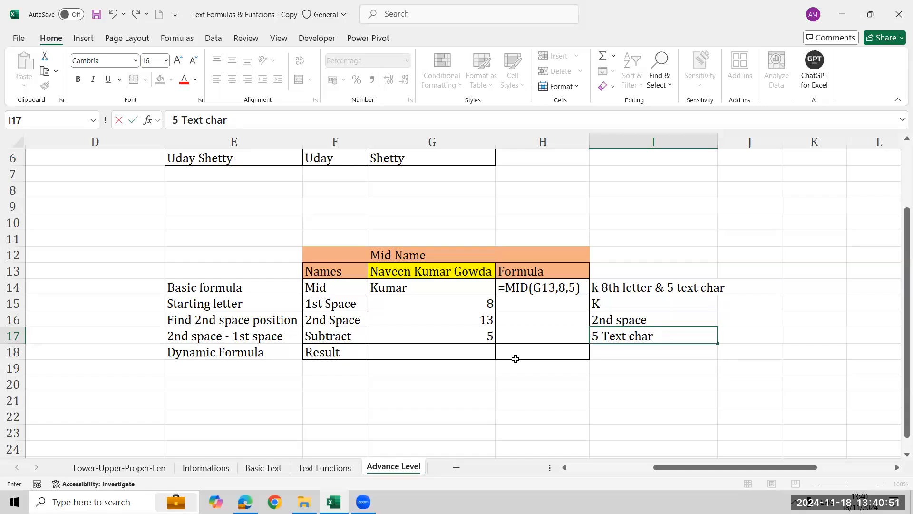
pyautogui.press('Return')
# - Review the helper values in G15:G17 that feed the dynamic middle-name formula
pyautogui.press('Left')
pyautogui.press('Left')
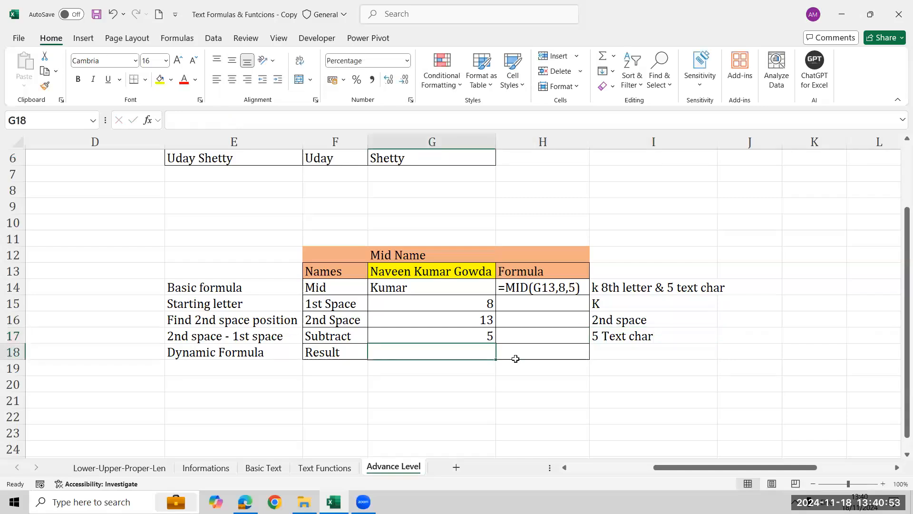
pyautogui.press('Up')
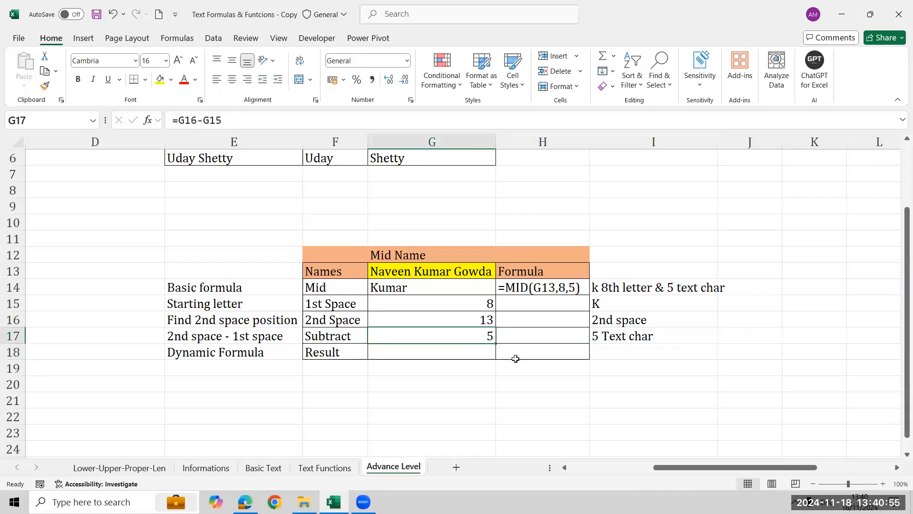
pyautogui.hotkey('shift', 'Up')
pyautogui.hotkey('shift', 'Up')
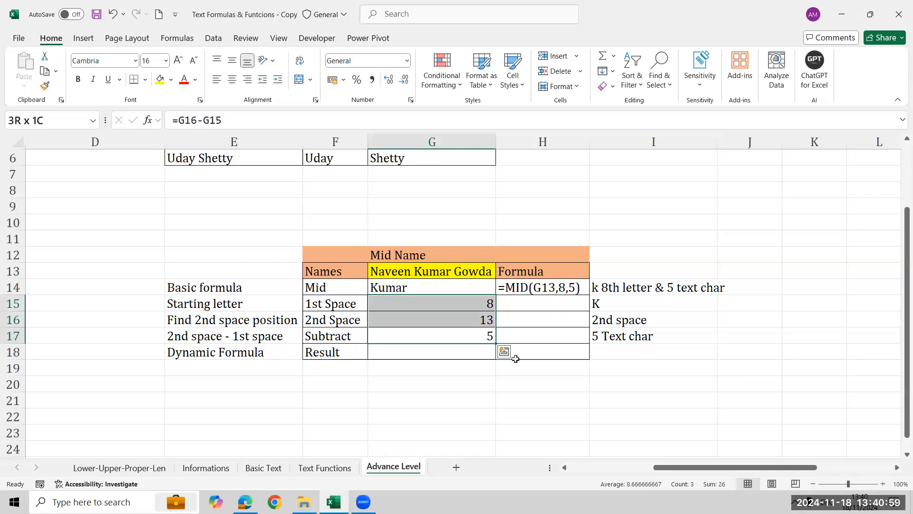
pyautogui.press('Down')
pyautogui.press('Down')
pyautogui.press('Up')
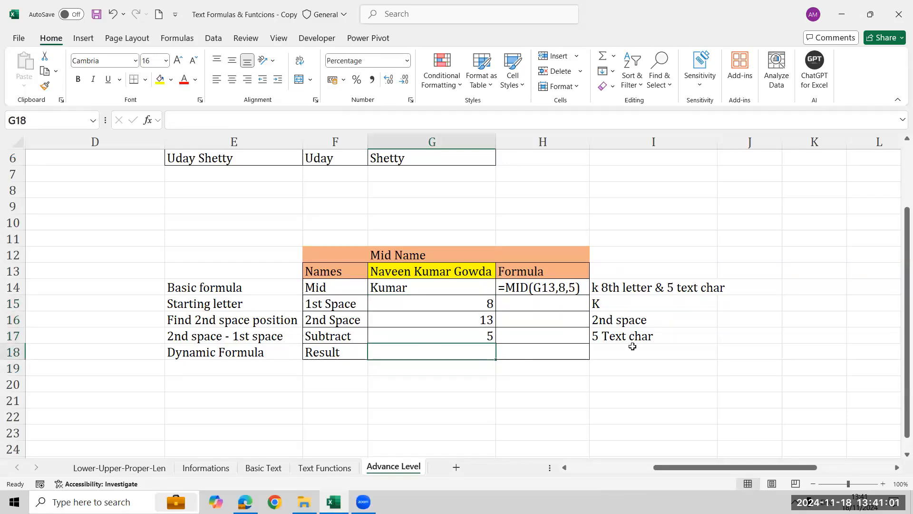
# - Begin a MID formula in G18 on the full name in G13, using FIND(" ",G13)+1 as the start position
pyautogui.write('=')
pyautogui.write('mid(')
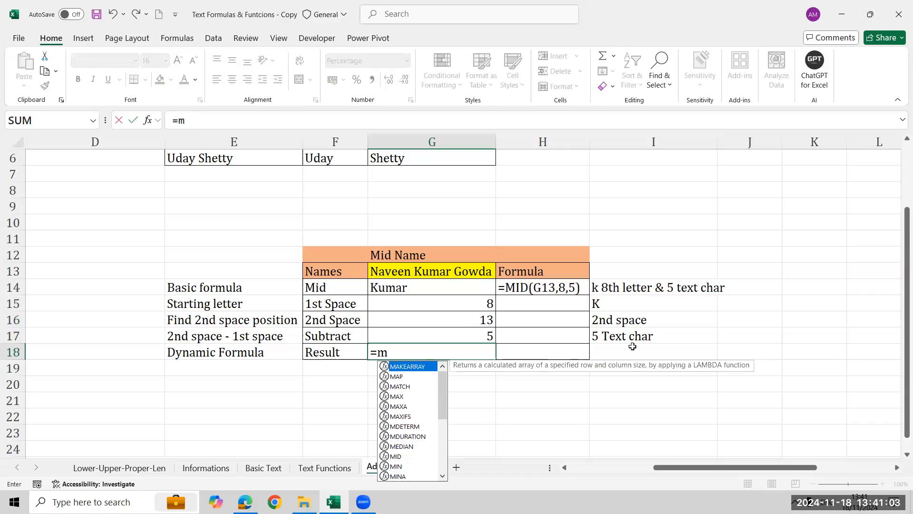
pyautogui.press('Up')
pyautogui.press('Up')
pyautogui.press('Up')
pyautogui.press('Up')
pyautogui.press('Up')
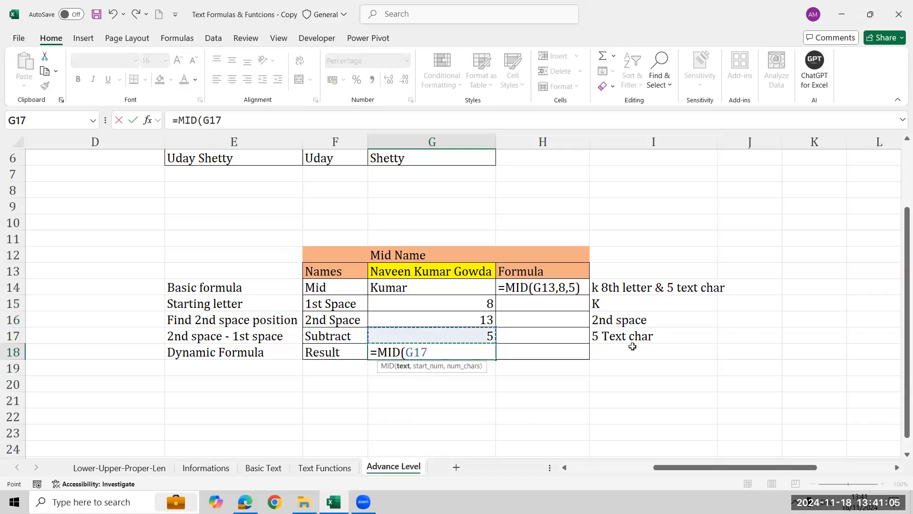
pyautogui.write(',f')
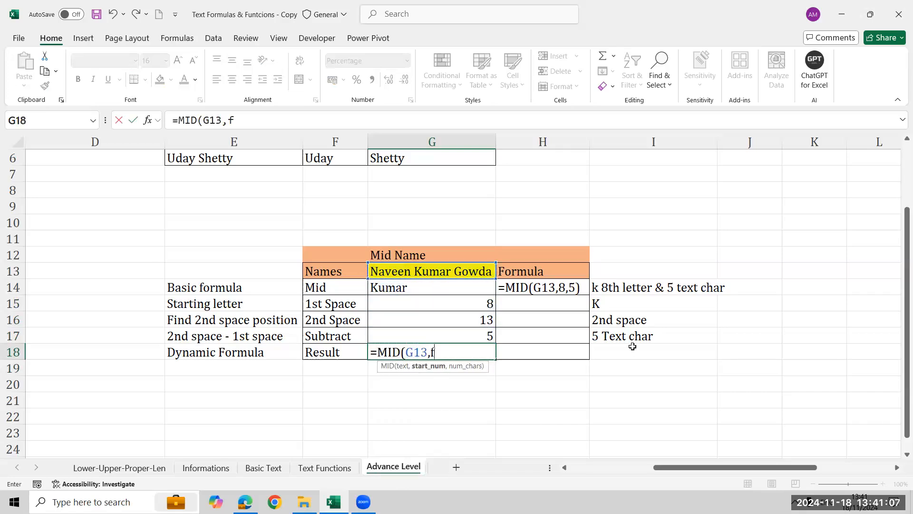
pyautogui.write('ind(" ",')
pyautogui.press('Up')
pyautogui.press('Up')
pyautogui.press('Up')
pyautogui.press('Up')
pyautogui.press('Up')
pyautogui.press('Up')
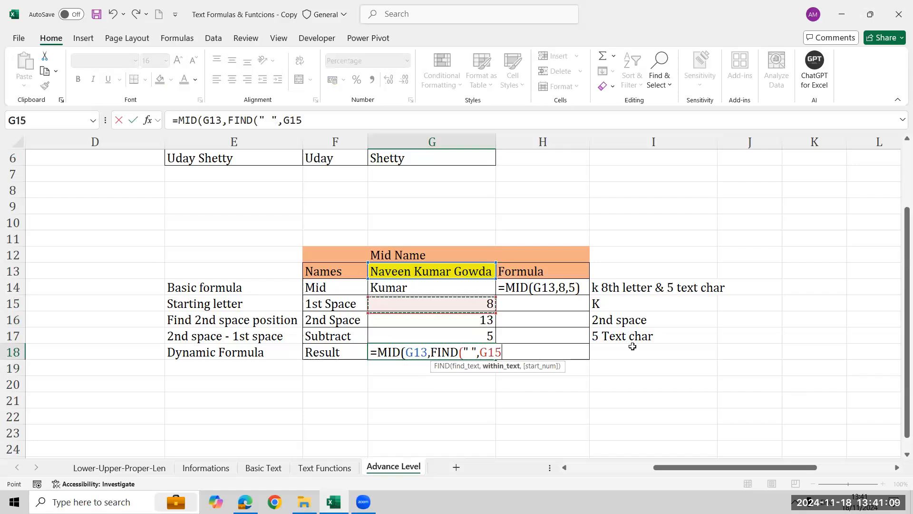
pyautogui.press('Down')
pyautogui.write(')+1,')
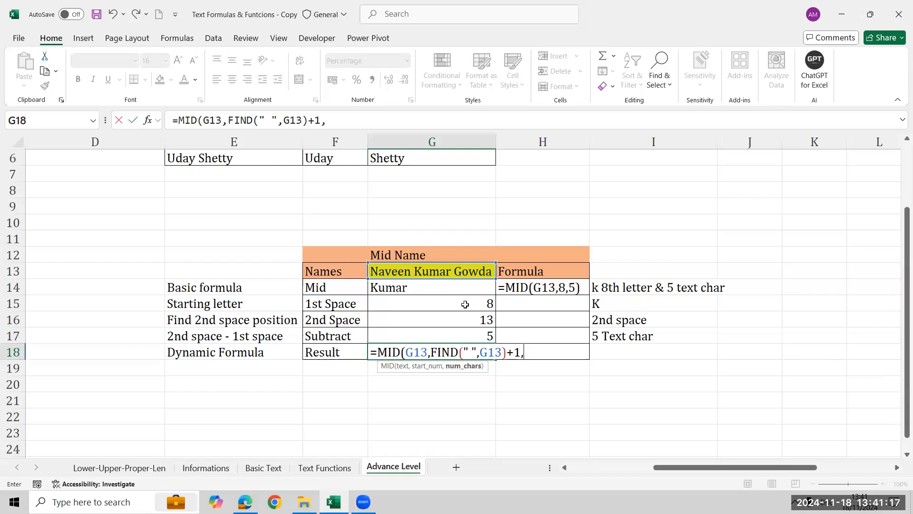
# - Begin the MID formula's character count in G18 with the second space position, FIND(" ",G13,FIND(" ",G13)+1)
pyautogui.write('FIND(" "')
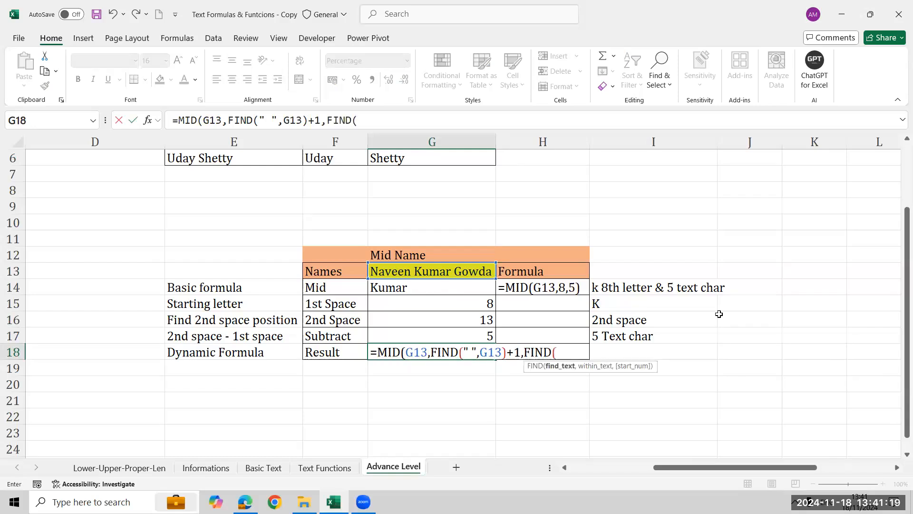
pyautogui.write(',')
pyautogui.press('Up')
pyautogui.press('Up')
pyautogui.press('Up')
pyautogui.press('Up')
pyautogui.press('Up')
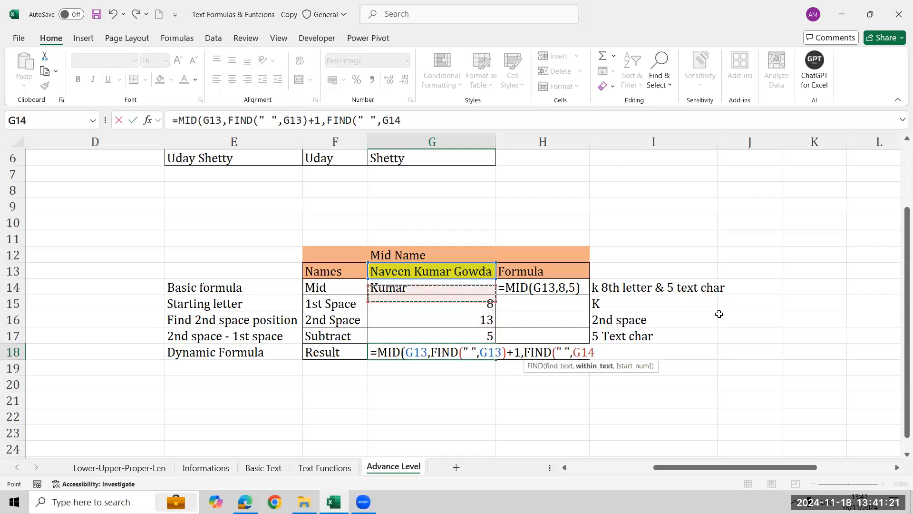
pyautogui.write(',fin')
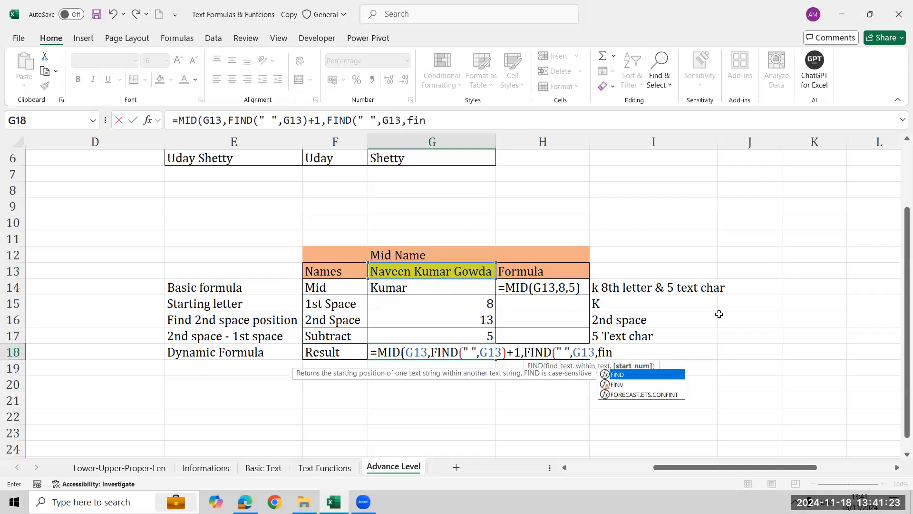
pyautogui.press('Tab')
pyautogui.write('" ",')
pyautogui.press('Up')
pyautogui.press('Up')
pyautogui.press('Up')
pyautogui.press('Up')
pyautogui.press('Up')
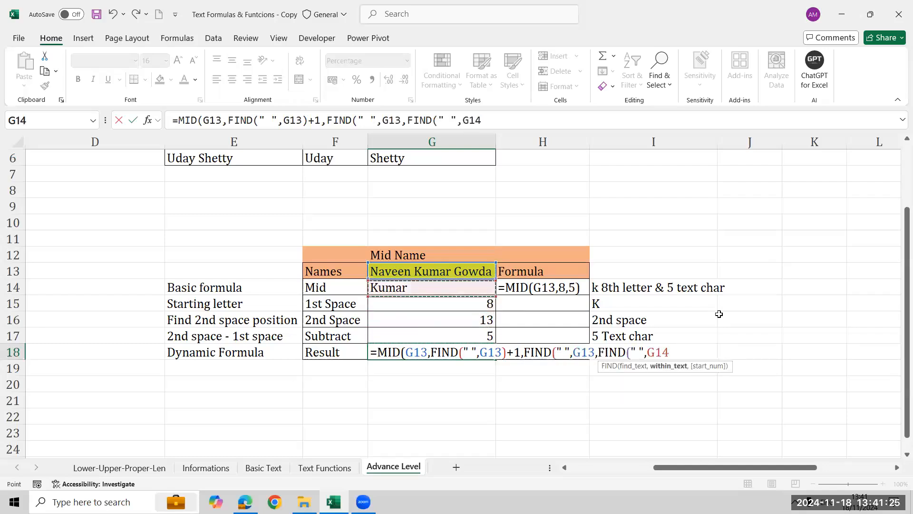
pyautogui.write(')+1')
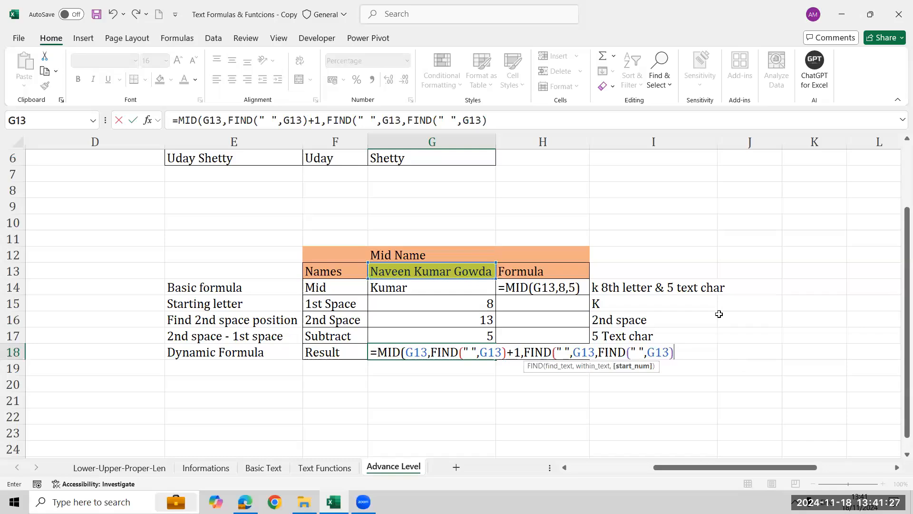
pyautogui.write(')-')
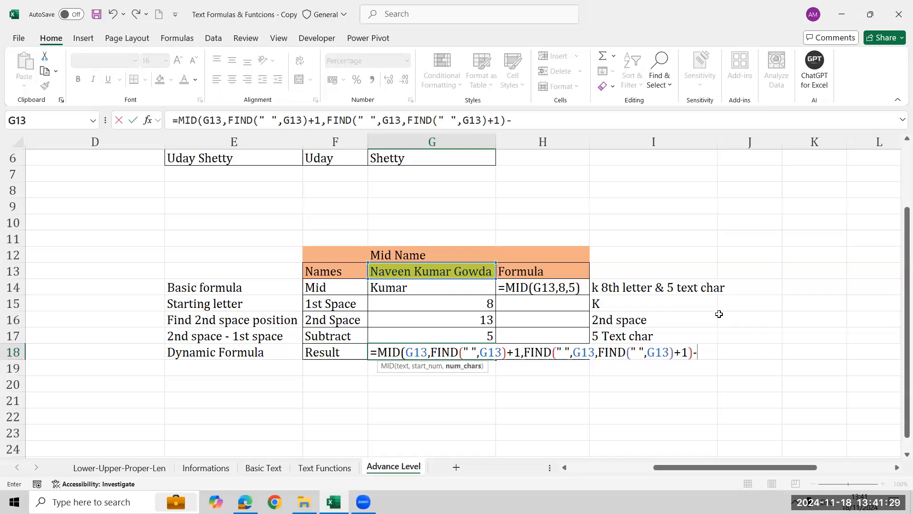
# - Subtract FIND(" ",G13) in the character count and complete the dynamic MID formula in G18
pyautogui.write('fi')
pyautogui.press('Tab')
pyautogui.write('" ",')
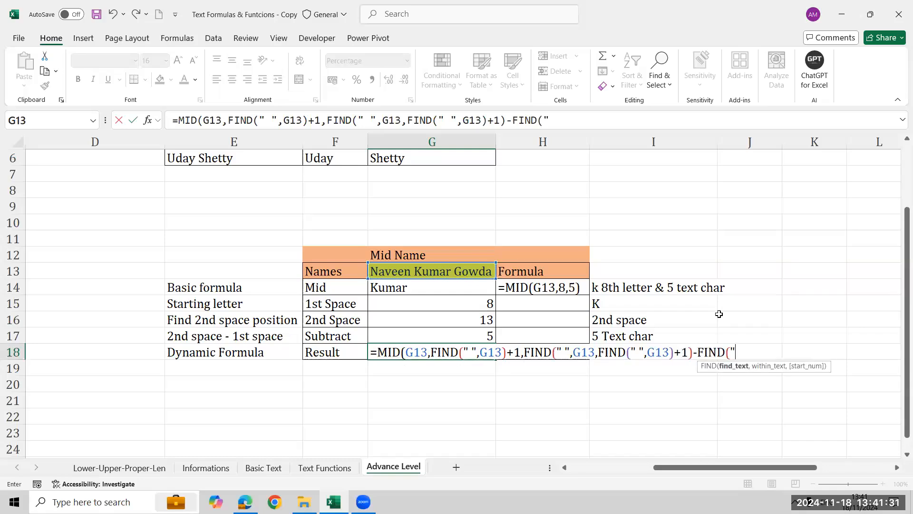
pyautogui.press('Up')
pyautogui.press('Up')
pyautogui.press('Up')
pyautogui.press('Up')
pyautogui.press('Up')
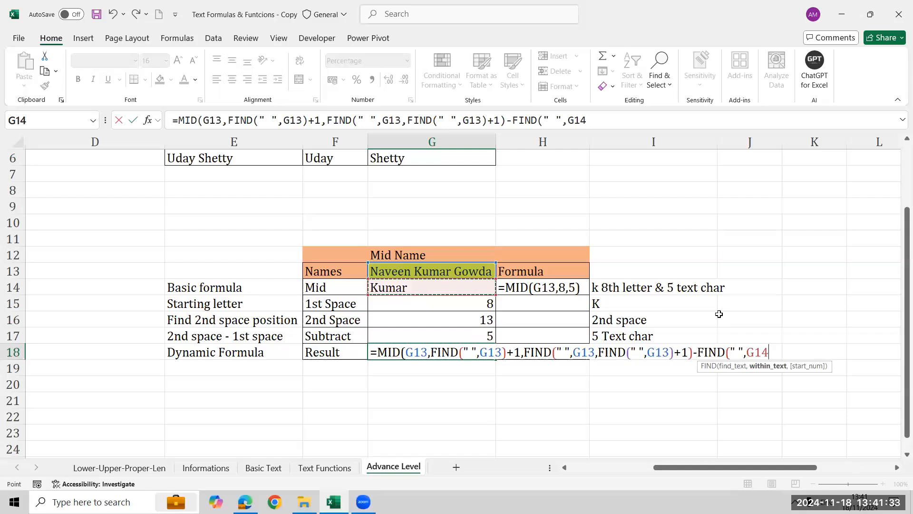
pyautogui.write('))')
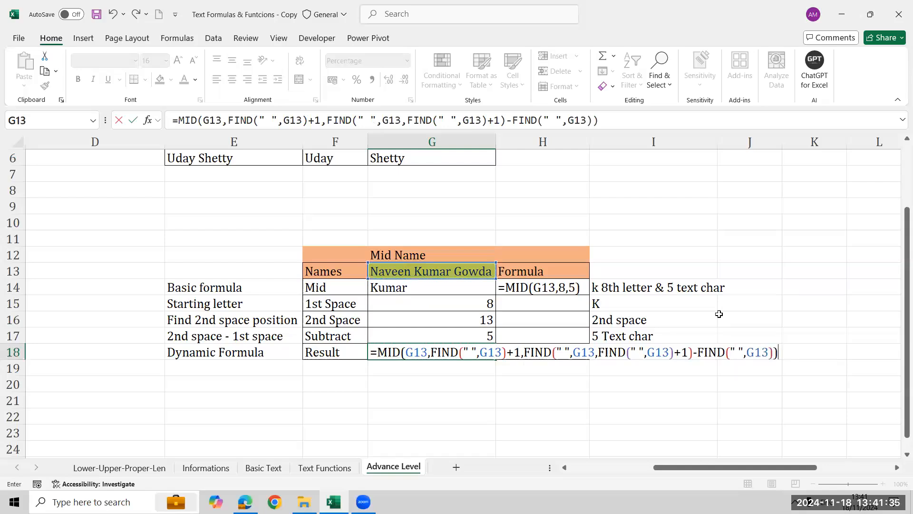
pyautogui.press('Return')
pyautogui.press('Up')
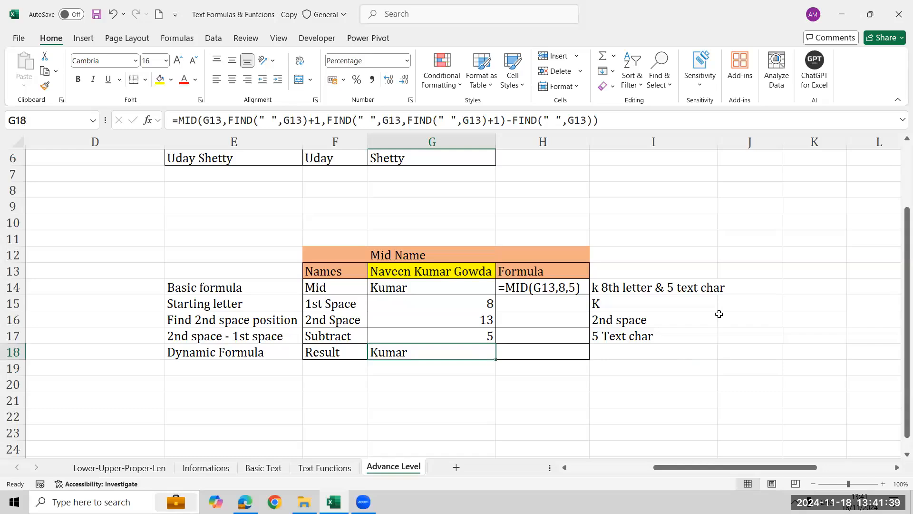
# - Enter =FORMULATEXT(G18) in H18 to display the dynamic formula beside the Result row
pyautogui.press('Up')
pyautogui.press('Down')
pyautogui.press('Right')
pyautogui.press('Up')
pyautogui.press('Down')
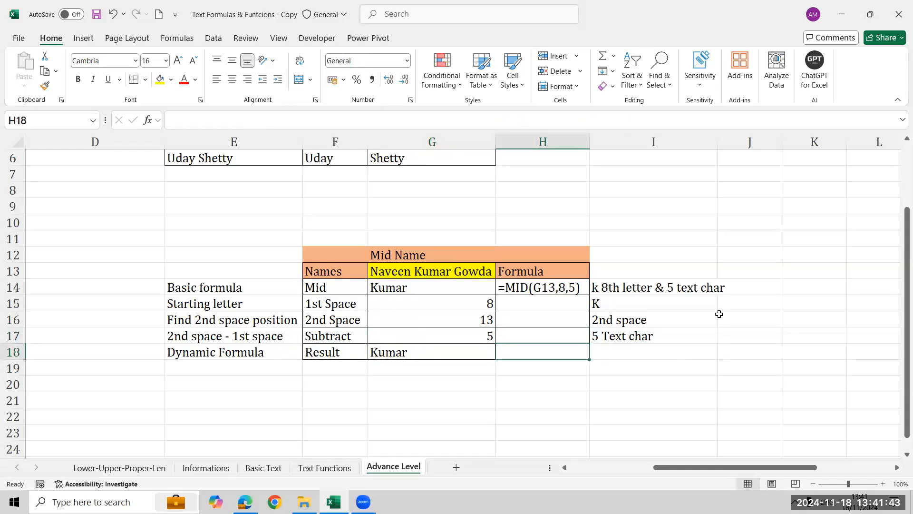
pyautogui.write('=form')
pyautogui.press('Tab')
pyautogui.press('Left')
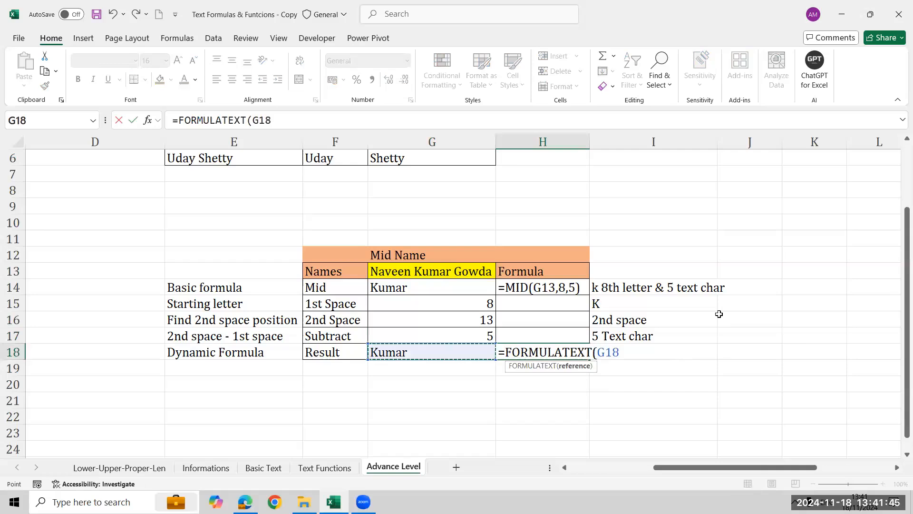
pyautogui.press('Return')
# - Fill the FORMULATEXT formula from H14 down through H17 for the helper rows
pyautogui.press('Up')
pyautogui.press('Up')
pyautogui.press('Up')
pyautogui.press('Up')
pyautogui.press('Up')
pyautogui.hotkey('shift', 'Down')
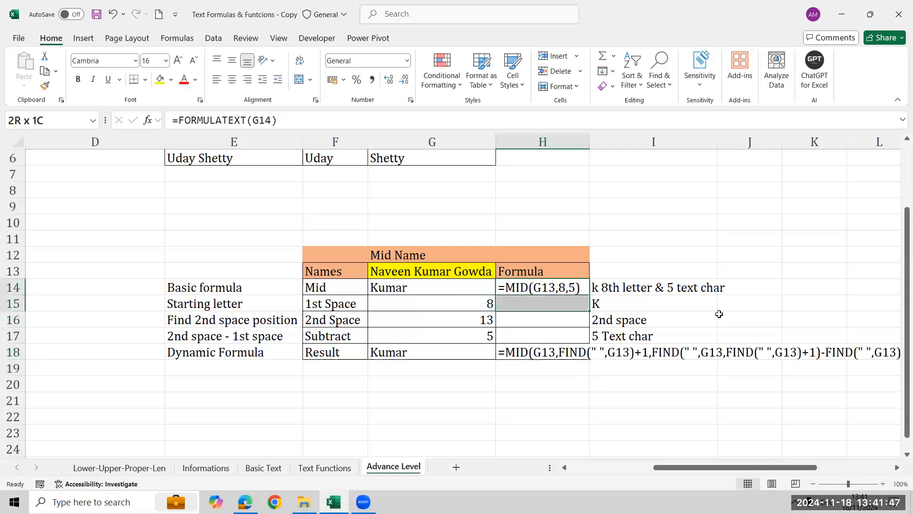
pyautogui.hotkey('shift', 'Down')
pyautogui.hotkey('shift', 'Down')
pyautogui.hotkey('ctrl', 'd')
pyautogui.press('Down')
pyautogui.press('Down')
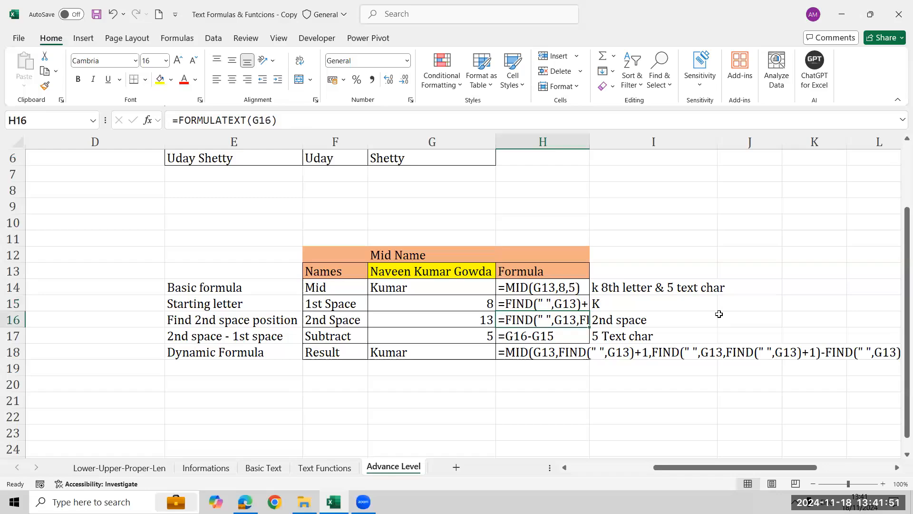
# - Review the helper formulas and the dynamic formula in G15:G18 against their row labels
pyautogui.press('Left')
pyautogui.press('Up')
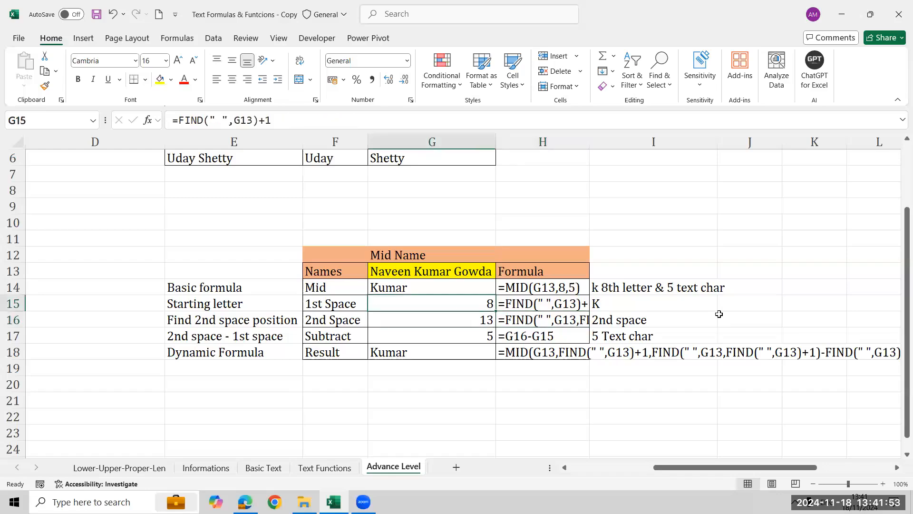
pyautogui.press('Down')
pyautogui.press('Down')
pyautogui.press('Right')
pyautogui.press('Down')
pyautogui.press('Left')
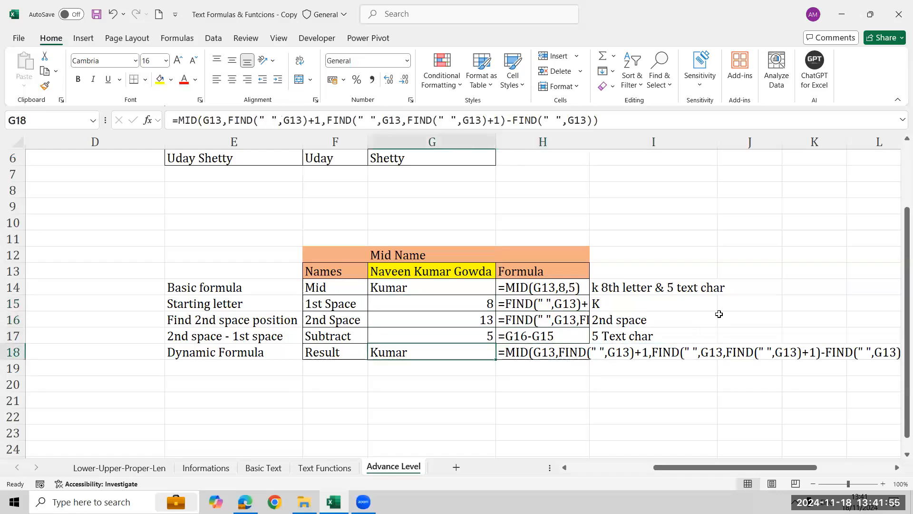
pyautogui.press('Left')
pyautogui.press('Up')
pyautogui.press('Up')
pyautogui.press('Up')
pyautogui.press('Up')
pyautogui.press('Up')
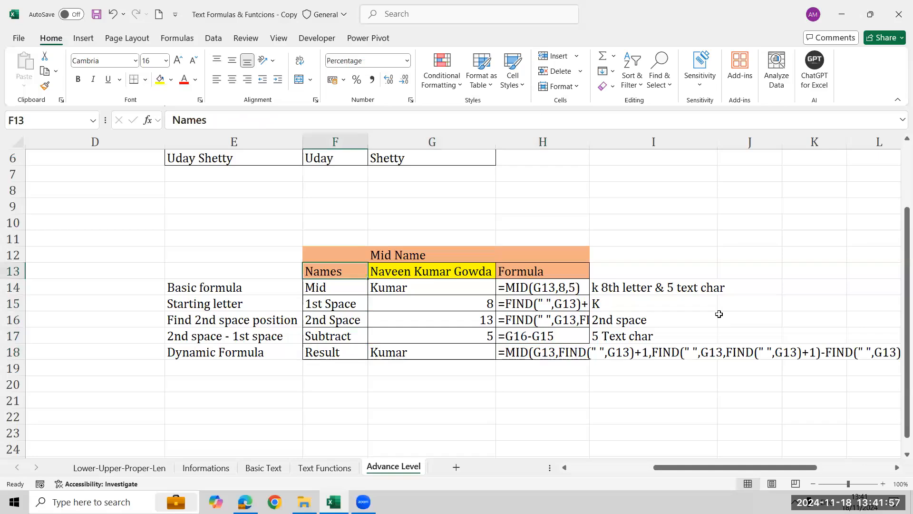
# - Colour the displayed dynamic formula text in H18 red
pyautogui.press('Right')
pyautogui.press('Down')
pyautogui.press('Down')
pyautogui.press('Down')
pyautogui.press('Down')
pyautogui.press('Down')
pyautogui.press('Down')
pyautogui.press('Up')
pyautogui.press('Right')
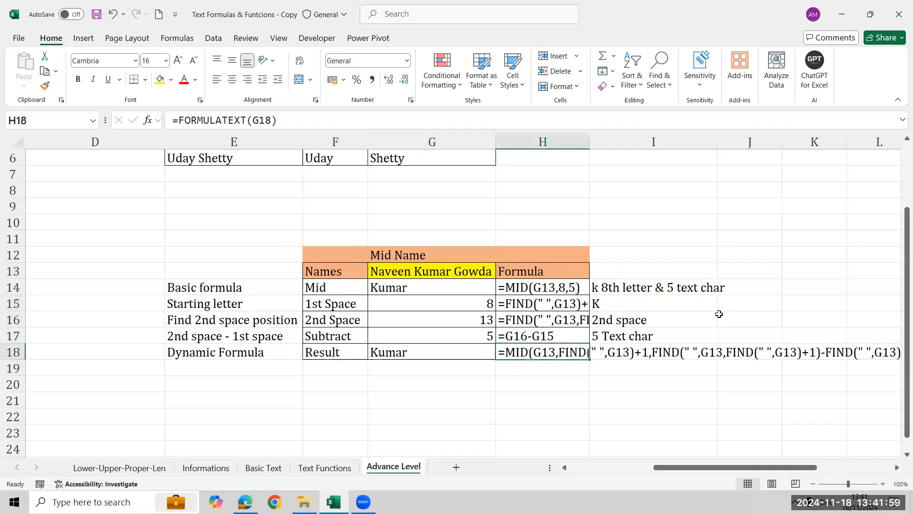
pyautogui.click(185, 80)
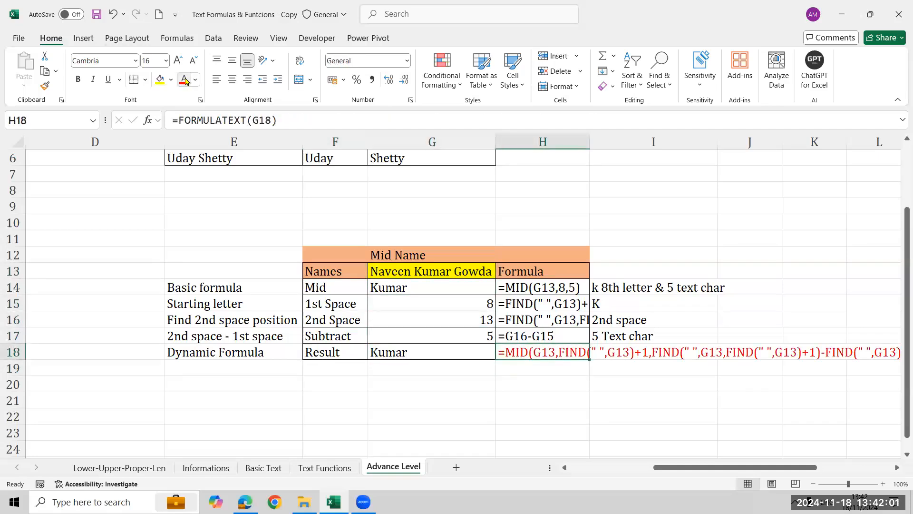
# - Examine the full length of the dynamic formula text displayed across row 18
pyautogui.press('Right')
pyautogui.press('Right')
pyautogui.press('Right')
pyautogui.press('Right')
pyautogui.press('Right')
pyautogui.press('Left')
pyautogui.press('Left')
pyautogui.press('Left')
pyautogui.press('Left')
pyautogui.press('Left')
pyautogui.press('Left')
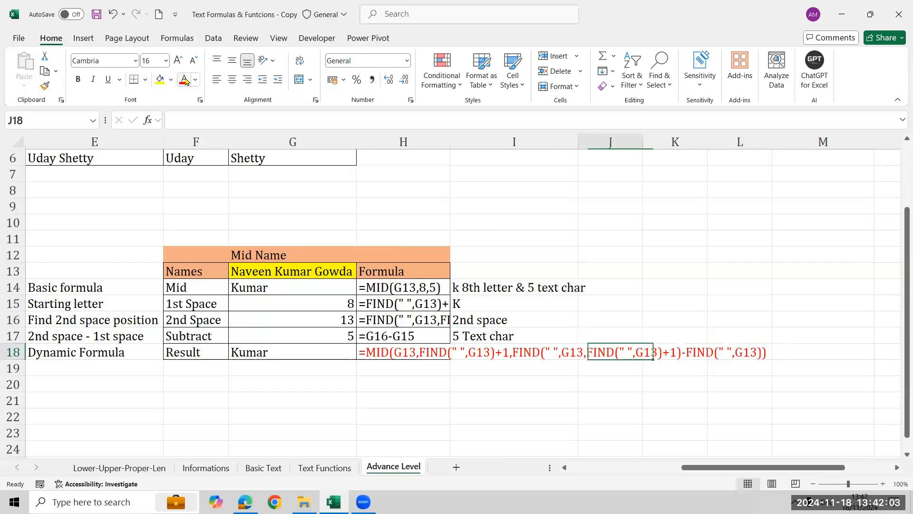
pyautogui.press('Left')
pyautogui.press('Left')
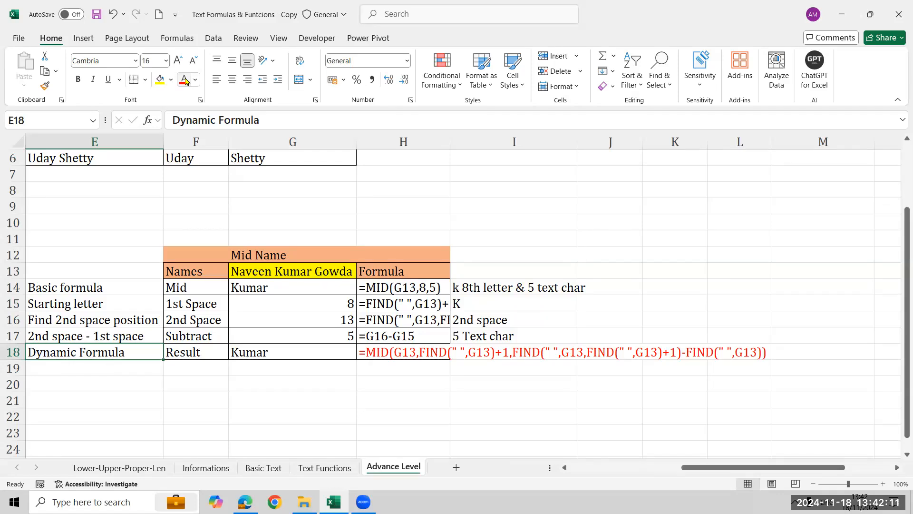
# - Widen column H so the formulas in H14:H17 show in full, letting the long H18 text overflow
pyautogui.moveTo(450, 136); pyautogui.dragTo(450, 137)
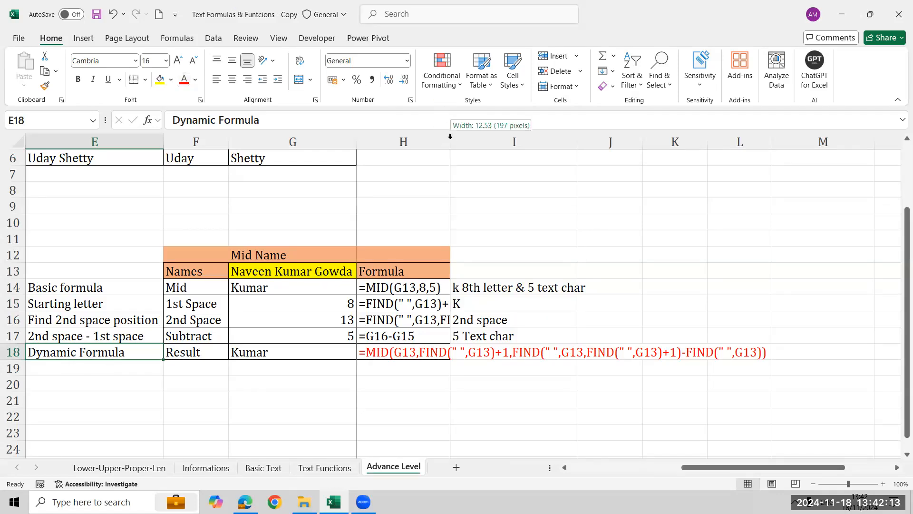
pyautogui.doubleClick(450, 137)
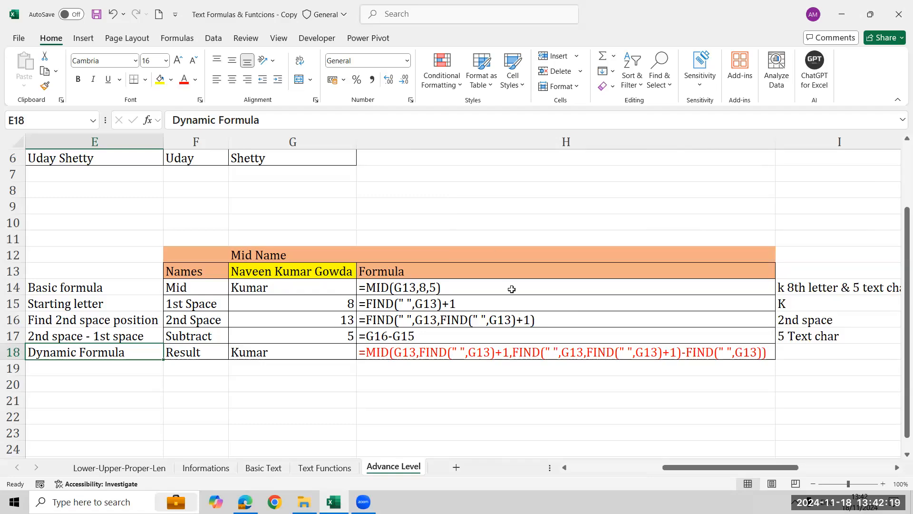
pyautogui.moveTo(772, 141); pyautogui.dragTo(620, 177)
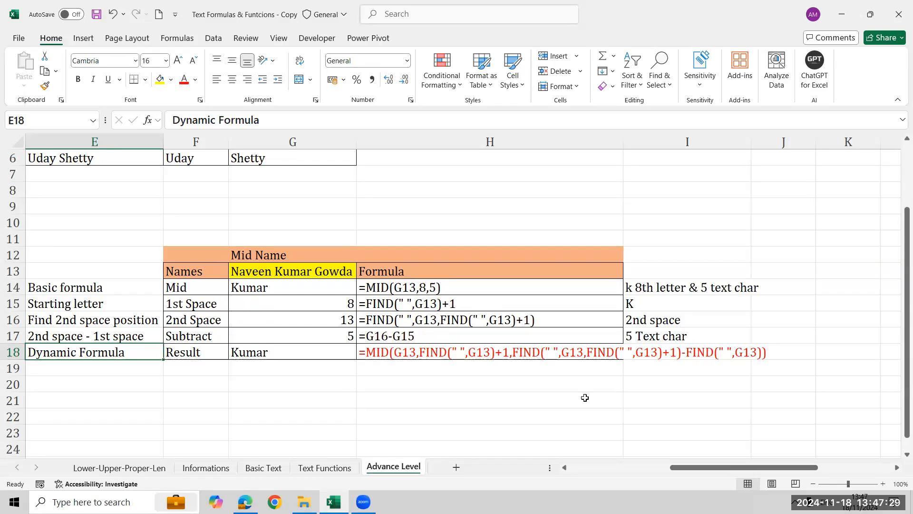
# - Review the 1st Space formula in G15, its note in I15 and the neighbouring Mid Name helper rows
pyautogui.click(333, 304)
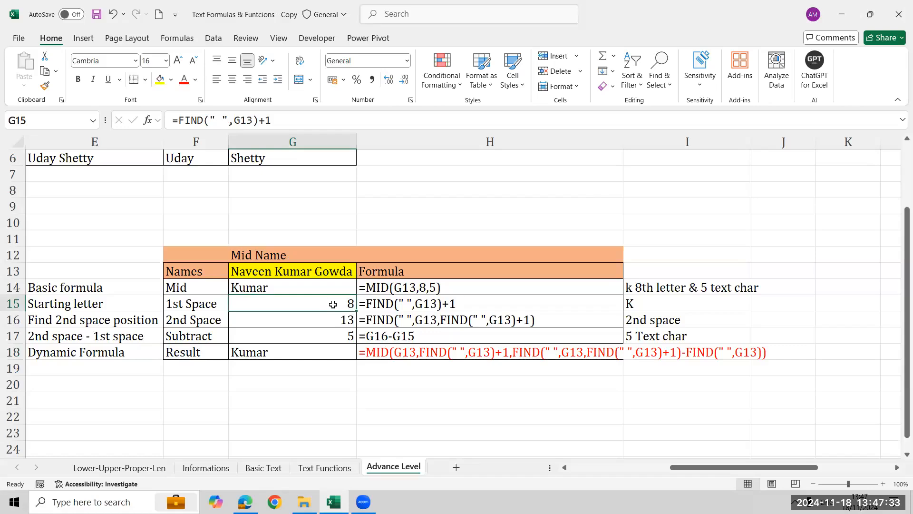
pyautogui.click(657, 301)
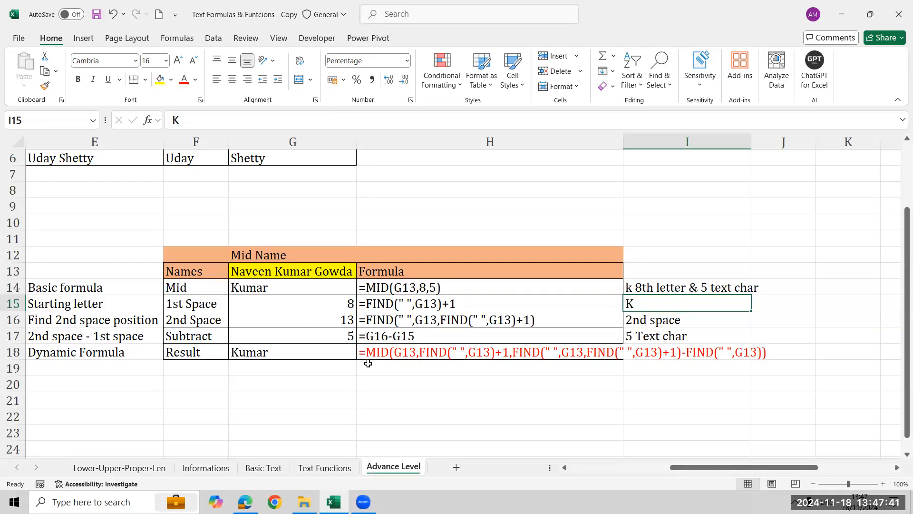
pyautogui.click(310, 300)
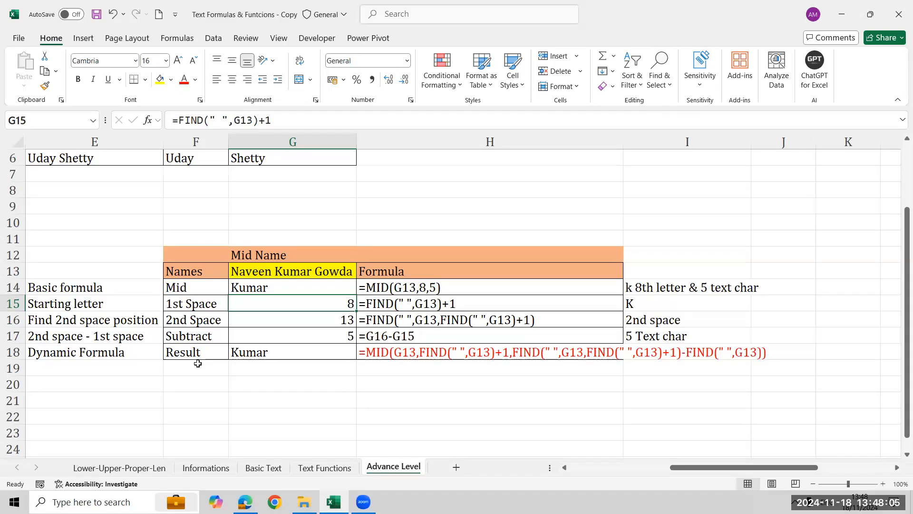
pyautogui.press('Down')
pyautogui.press('Down')
pyautogui.press('Down')
pyautogui.press('Up')
pyautogui.press('Up')
pyautogui.press('Up')
pyautogui.press('Left')
pyautogui.press('Left')
pyautogui.press('Left')
pyautogui.press('Right')
pyautogui.press('Right')
pyautogui.press('Left')
pyautogui.press('Left')
pyautogui.press('Right')
# - Review the Starting letter and Basic formula rows of the Mid Name table across columns E to I
pyautogui.hotkey('shift', 'Right')
pyautogui.hotkey('shift', 'Right')
pyautogui.hotkey('shift', 'Right')
pyautogui.hotkey('shift', 'Right')
pyautogui.hotkey('shift', 'Right')
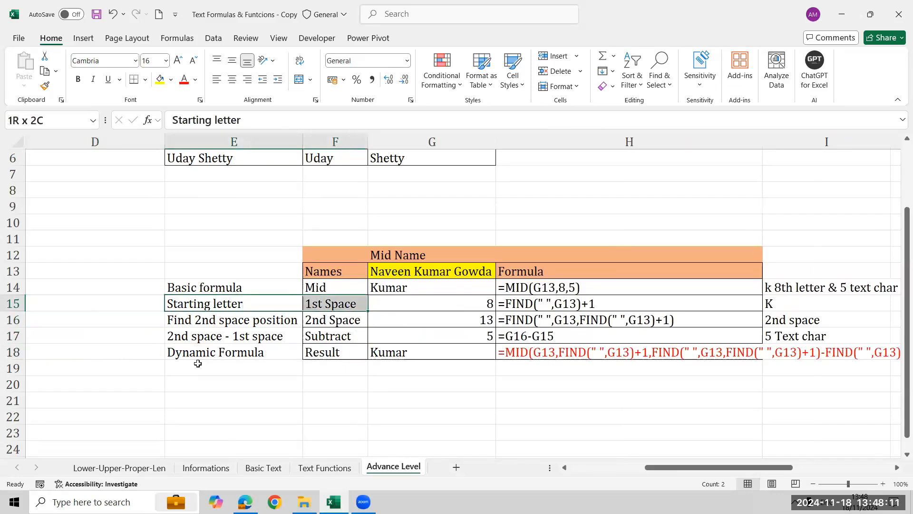
pyautogui.press('Up')
pyautogui.hotkey('shift', 'Right')
pyautogui.hotkey('shift', 'Right')
pyautogui.hotkey('shift', 'Right')
pyautogui.hotkey('shift', 'Right')
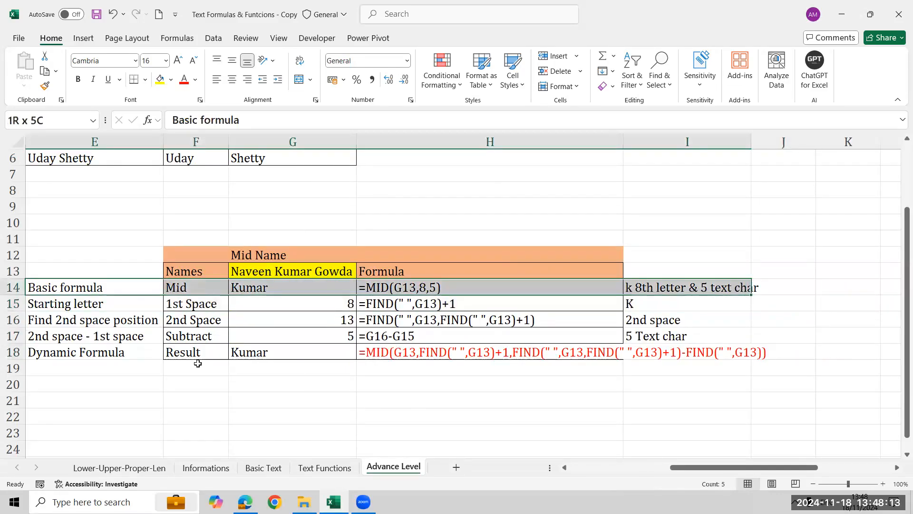
# - Clear the row notes in E14:E18, and undo the deletion
pyautogui.hotkey('shift', 'Down')
pyautogui.hotkey('shift', 'Down')
pyautogui.hotkey('shift', 'Down')
pyautogui.hotkey('shift', 'Down')
pyautogui.press('Left')
pyautogui.press('Right')
pyautogui.hotkey('ctrl', 'shift', 'Down')
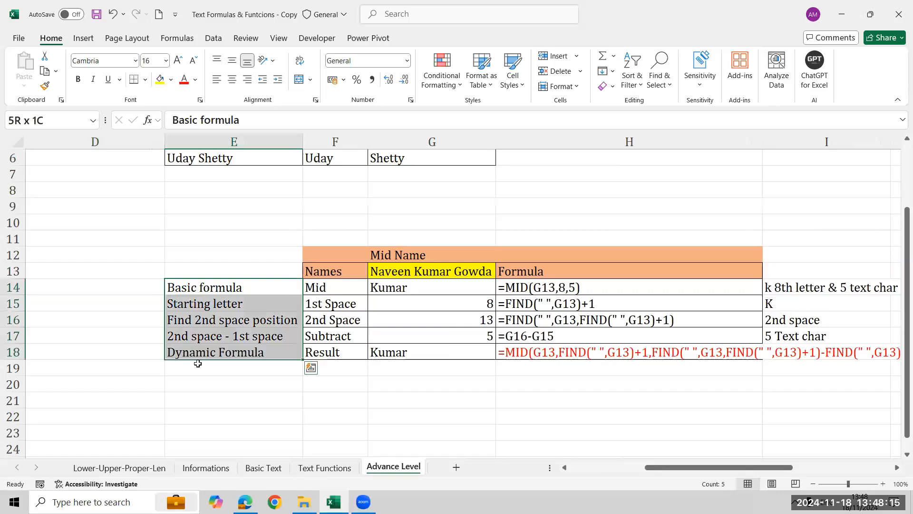
pyautogui.press('Delete')
pyautogui.press('Right')
pyautogui.press('Right')
pyautogui.press('Right')
pyautogui.press('Left')
pyautogui.press('Left')
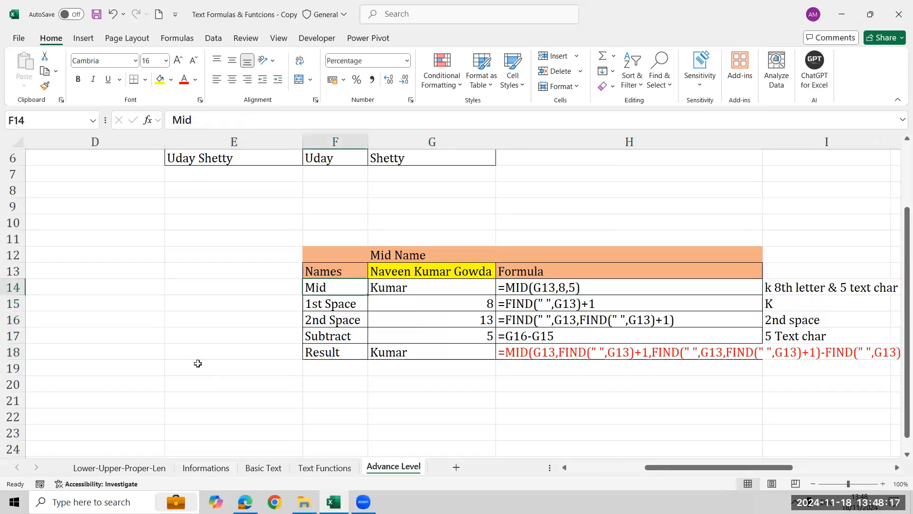
pyautogui.press('Left')
pyautogui.hotkey('ctrl', 'z')
# - Clear the row notes and labels in E14:F18 beside the Mid Name formulas
pyautogui.press('Down')
pyautogui.press('Down')
pyautogui.press('Right')
pyautogui.press('Left')
pyautogui.press('Up')
pyautogui.press('Up')
pyautogui.hotkey('ctrl', 'shift', 'Down')
pyautogui.hotkey('shift', 'Right')
pyautogui.press('Delete')
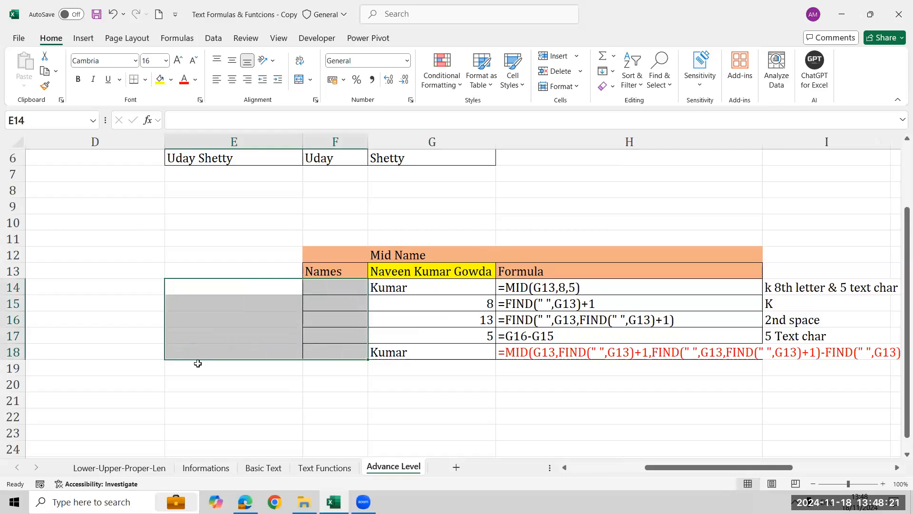
# - Clear the formulas, displayed formula texts and notes in G14:I18 of the Mid Name table
pyautogui.press('Right')
pyautogui.press('Right')
pyautogui.press('Right')
pyautogui.press('Right')
pyautogui.press('Left')
pyautogui.press('Left')
pyautogui.hotkey('shift', 'Right')
pyautogui.hotkey('shift', 'Right')
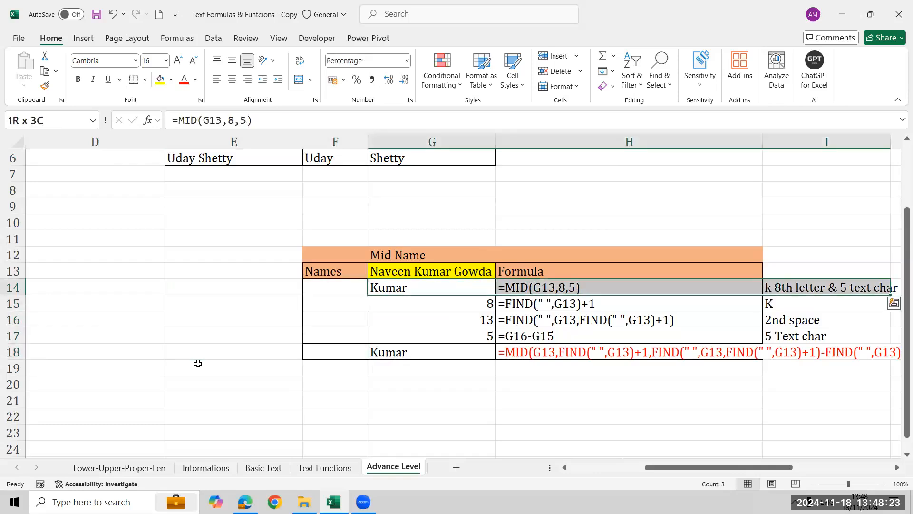
pyautogui.hotkey('ctrl', 'shift', 'Down')
pyautogui.press('Delete')
pyautogui.press('Down')
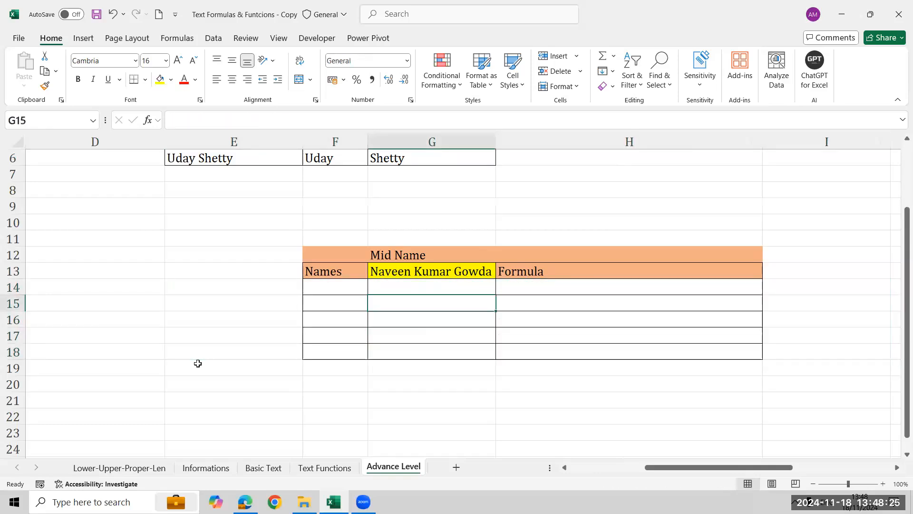
# - Label cell F14 as Basic Mid
pyautogui.press('Left')
pyautogui.press('Left')
pyautogui.press('Up')
pyautogui.press('Right')
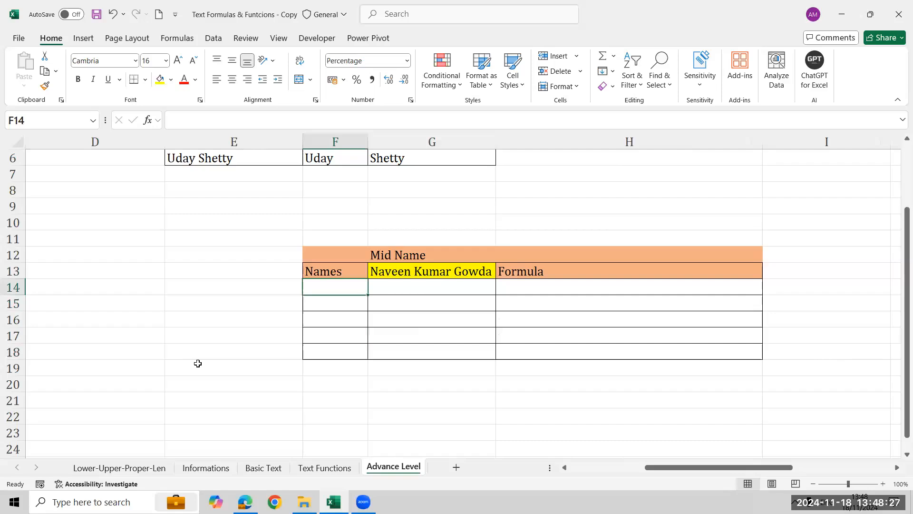
pyautogui.write('Bais')
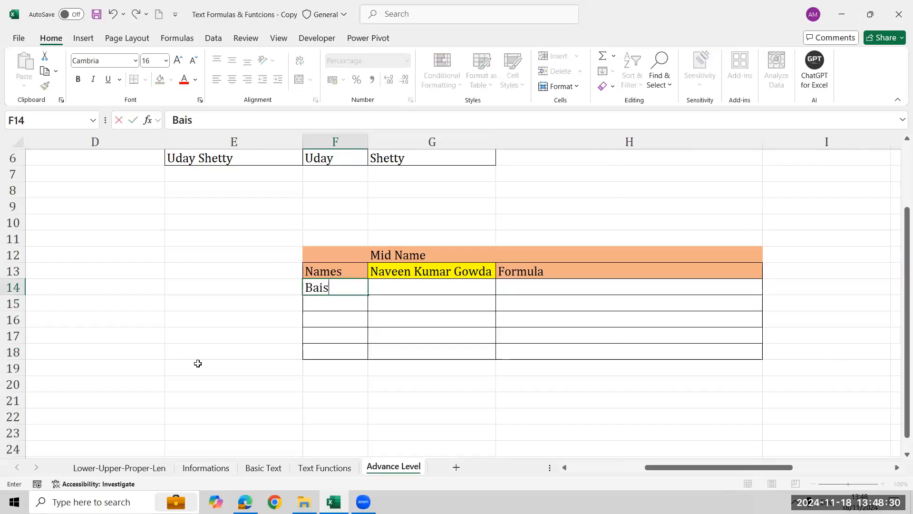
pyautogui.press('BackSpace')
pyautogui.press('BackSpace')
pyautogui.write('sic Mid')
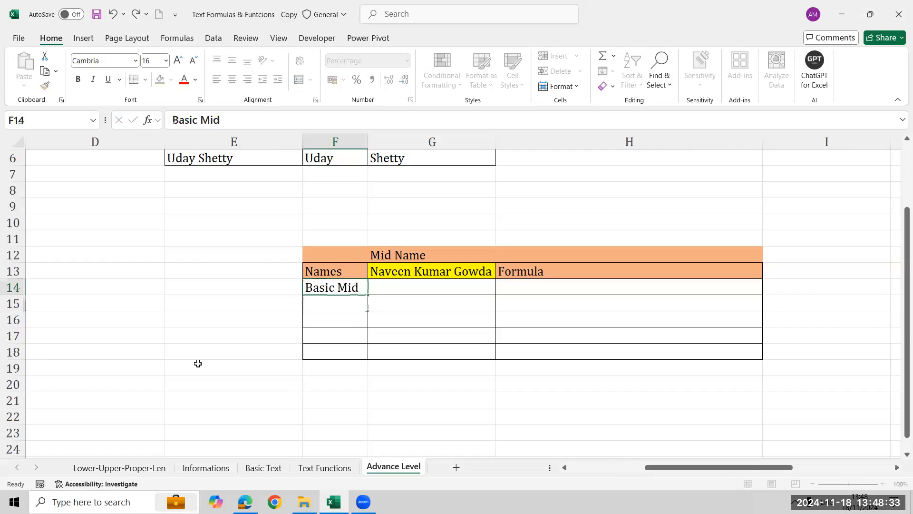
pyautogui.press('Tab')
# - Enter =MID(G13,8,5) in G14 to extract the middle name from the full name in G13
pyautogui.write('=mid')
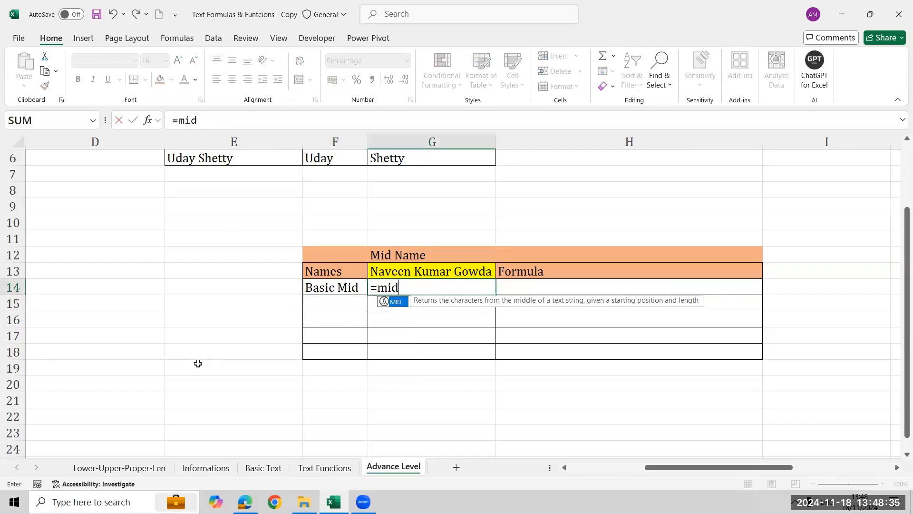
pyautogui.press('Tab')
pyautogui.press('Up')
pyautogui.write(',')
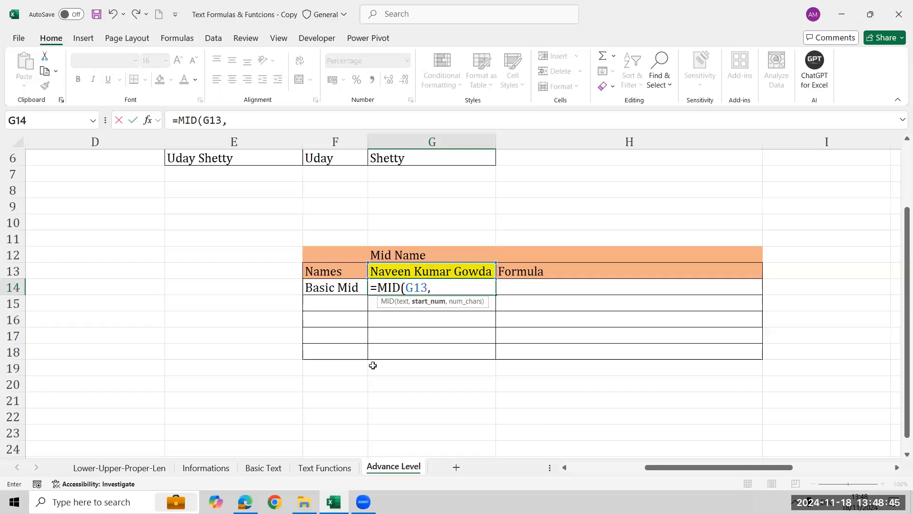
pyautogui.write('8,5)')
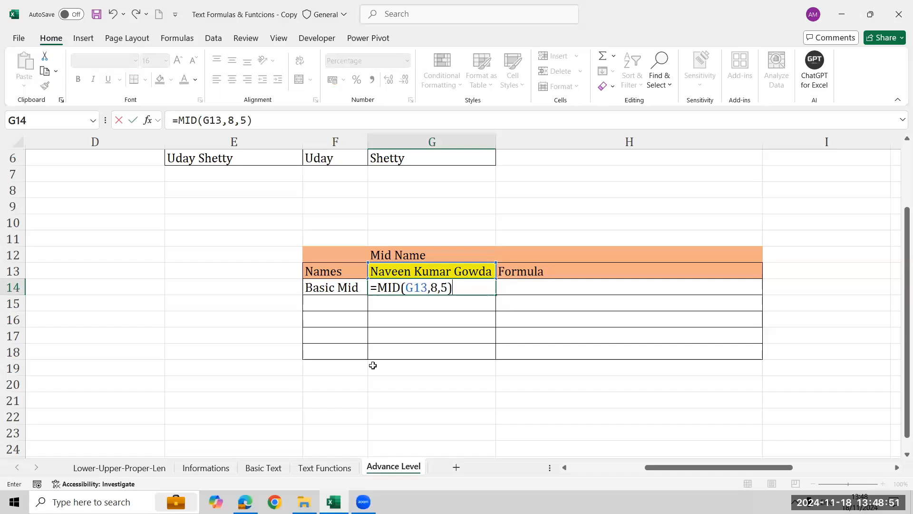
pyautogui.press('Return')
# - Display G14's formula as text in H14 with =FORMULATEXT(G14)
pyautogui.press('Up')
pyautogui.press('Right')
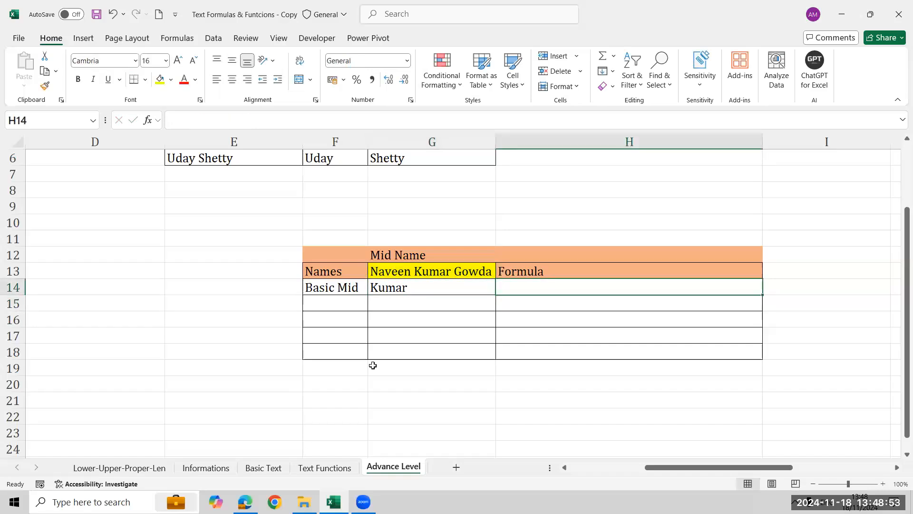
pyautogui.press('Left')
pyautogui.hotkey('shift', 'Down')
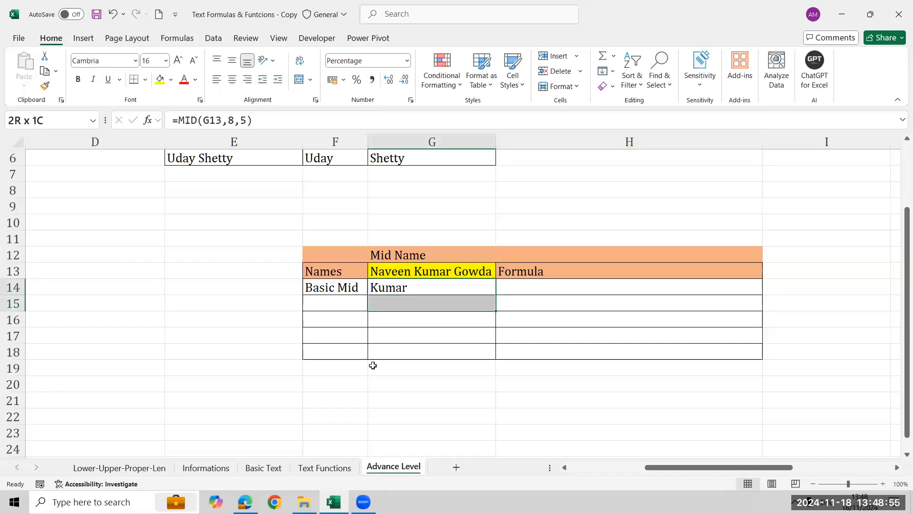
pyautogui.hotkey('shift', 'Down')
pyautogui.hotkey('shift', 'Down')
pyautogui.hotkey('shift', 'Down')
pyautogui.hotkey('shift', 'Right')
pyautogui.hotkey('shift', 'Right')
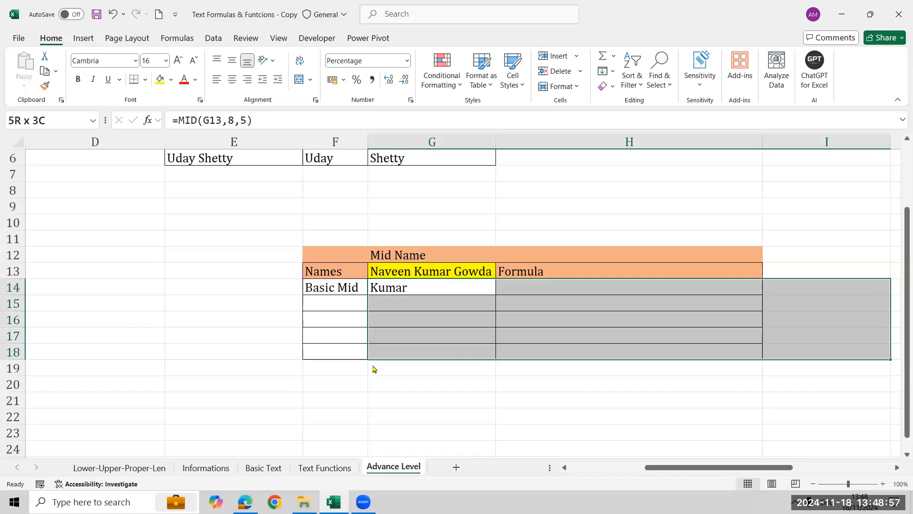
pyautogui.press('Right')
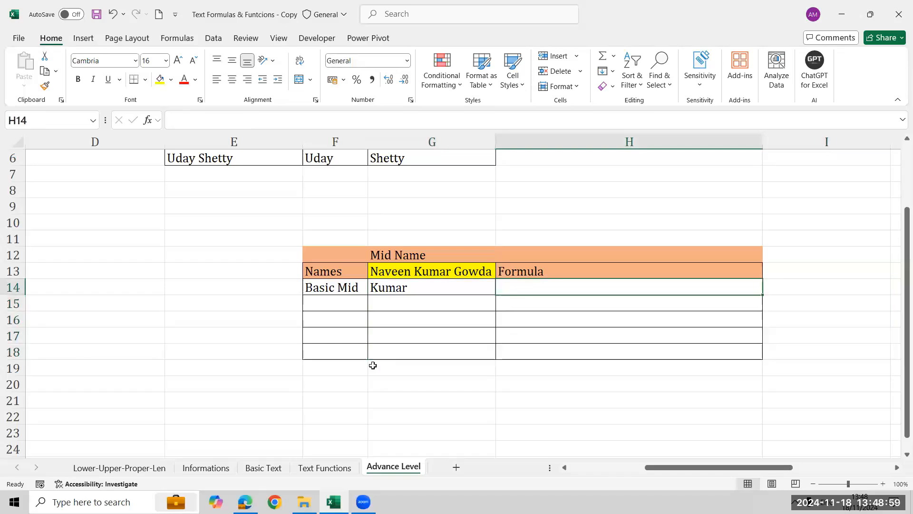
pyautogui.write('=fo')
pyautogui.press('Tab')
pyautogui.write('G14')
pyautogui.press('Return')
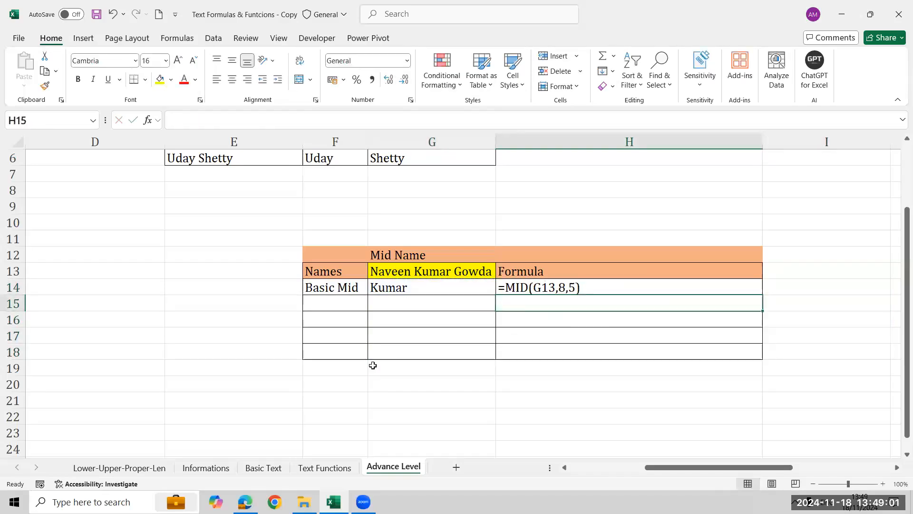
pyautogui.press('Left')
pyautogui.press('Left')
pyautogui.press('Left')
pyautogui.press('Up')
pyautogui.press('Down')
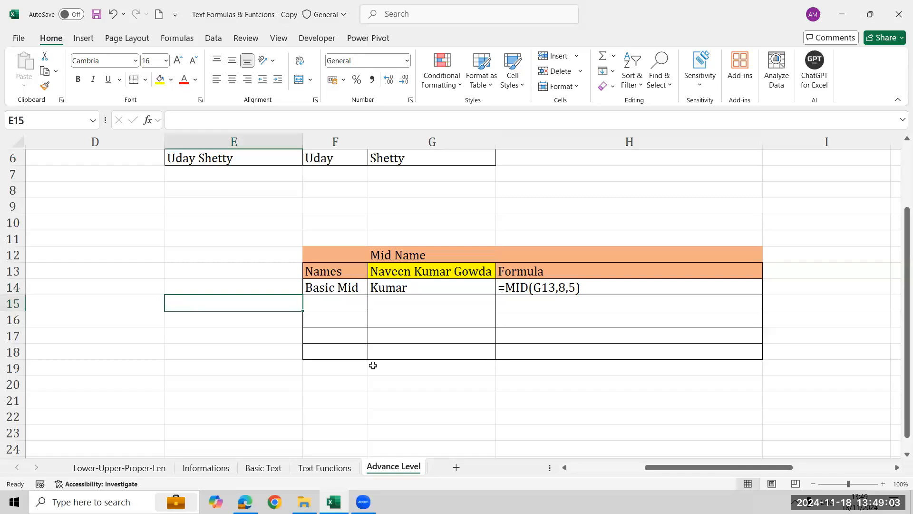
pyautogui.press('Right')
pyautogui.press('Right')
pyautogui.press('Right')
pyautogui.press('Up')
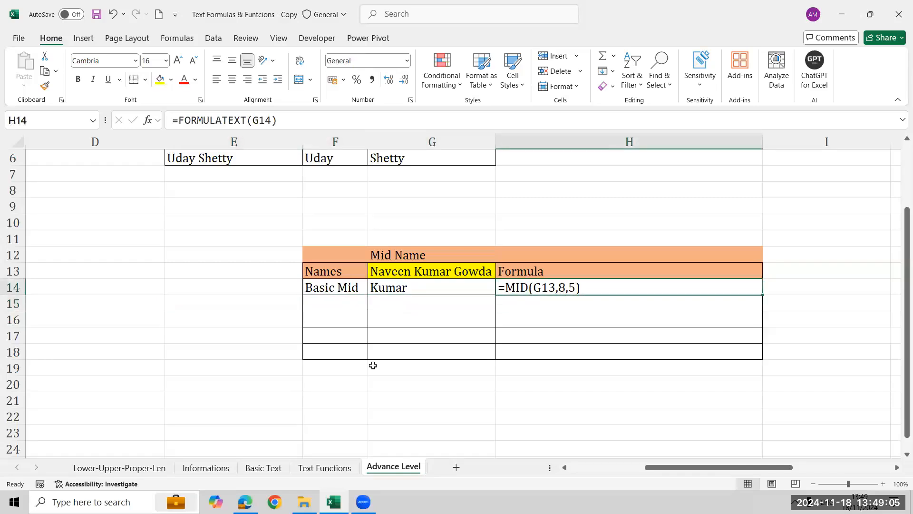
# - Try a different three-part full name in G13 to test the fixed MID formula, and undo the change, keeping the H14 formula text
pyautogui.press('Left')
pyautogui.press('Up')
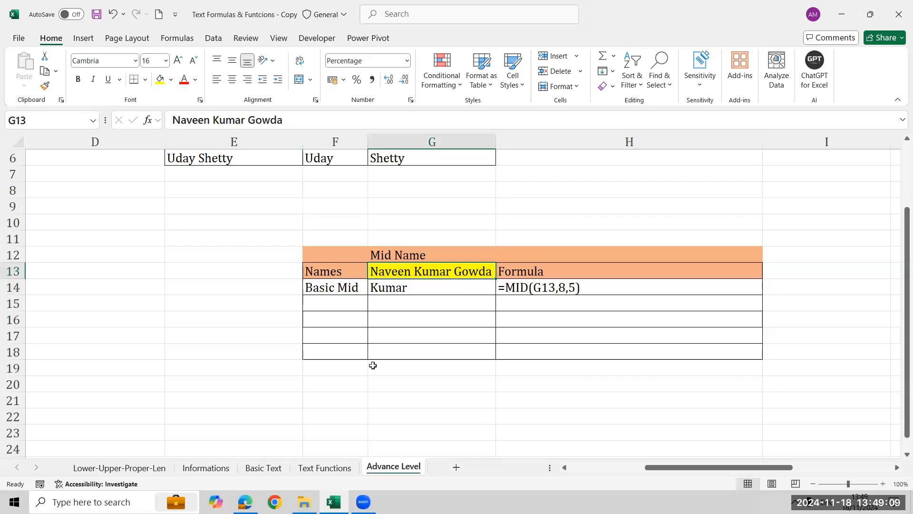
pyautogui.write('Ajay')
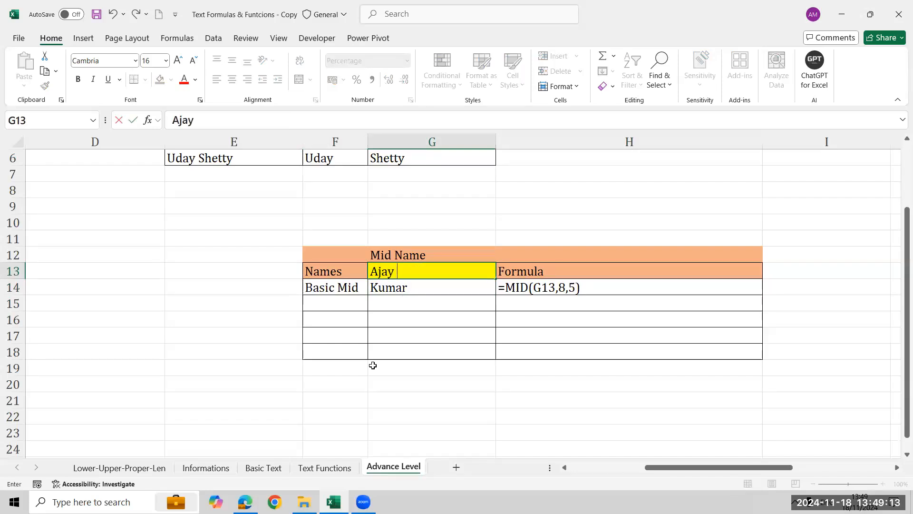
pyautogui.write(' Kumar SIngh')
pyautogui.press('Return')
pyautogui.press('Return')
pyautogui.press('Up')
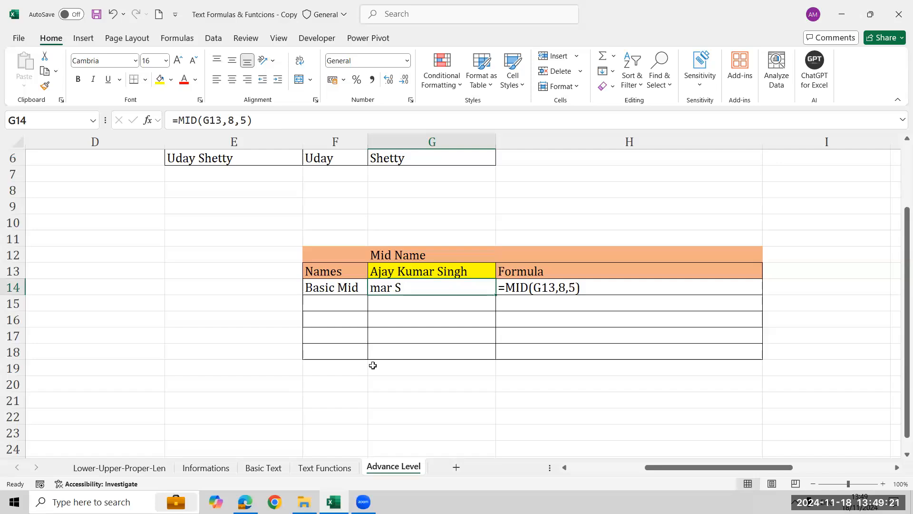
pyautogui.hotkey('ctrl', 'z')
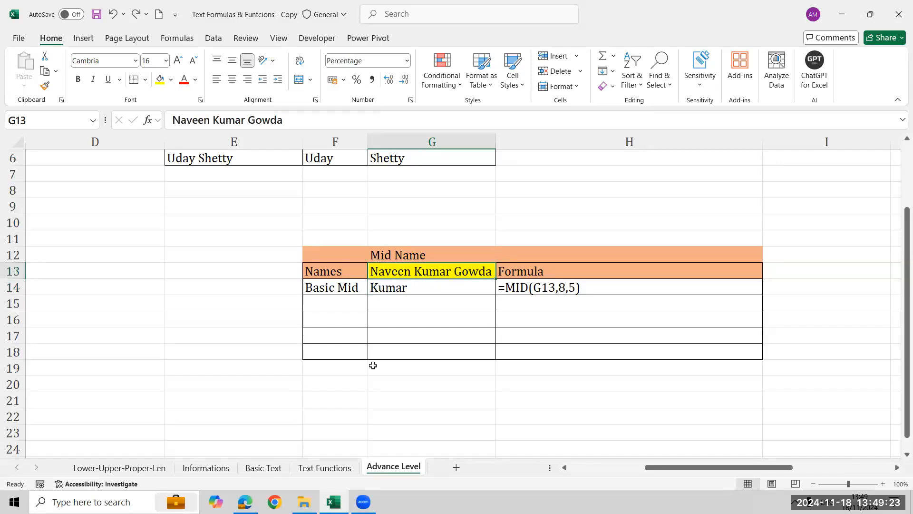
pyautogui.hotkey('ctrl', 'z')
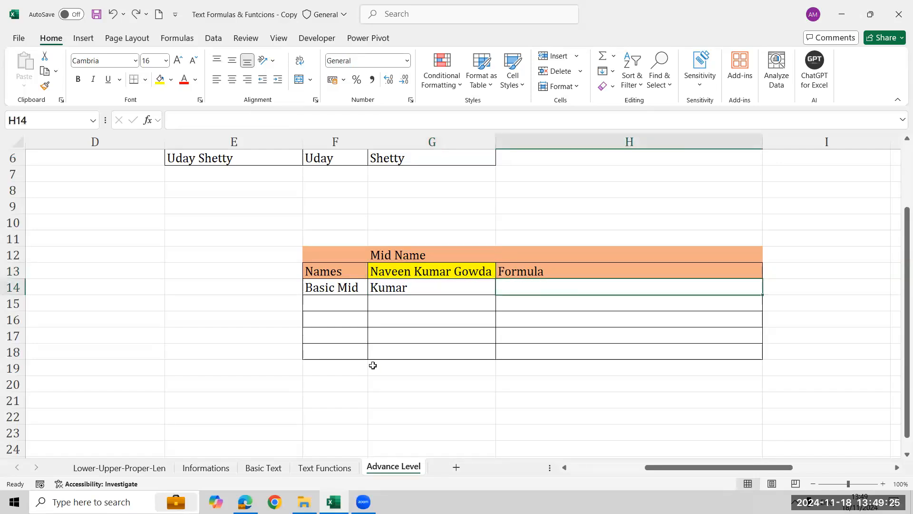
pyautogui.hotkey('ctrl', 'y')
# - Enter =FIND(" ",G13)+1 in G15 to locate the first letter of the middle name
pyautogui.press('Left')
pyautogui.press('Left')
pyautogui.press('Down')
pyautogui.press('Down')
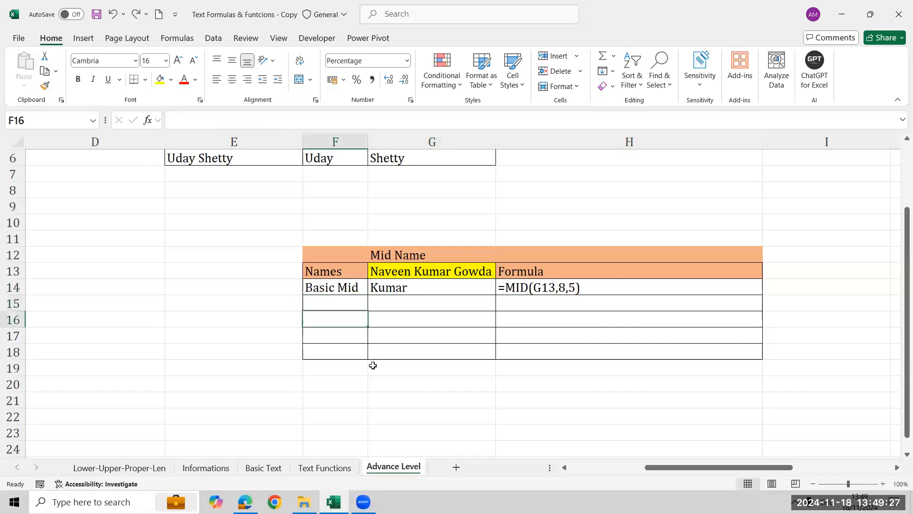
pyautogui.press('Up')
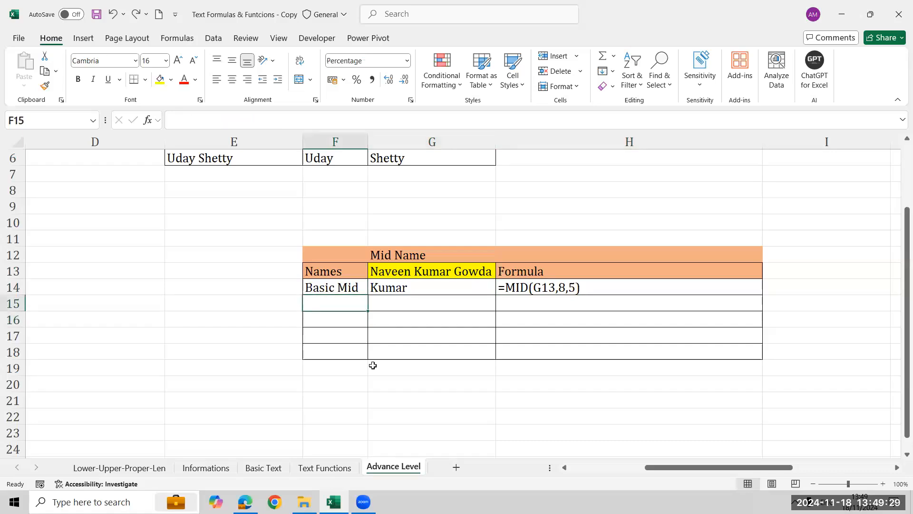
pyautogui.press('Left')
pyautogui.press('Right')
pyautogui.press('Right')
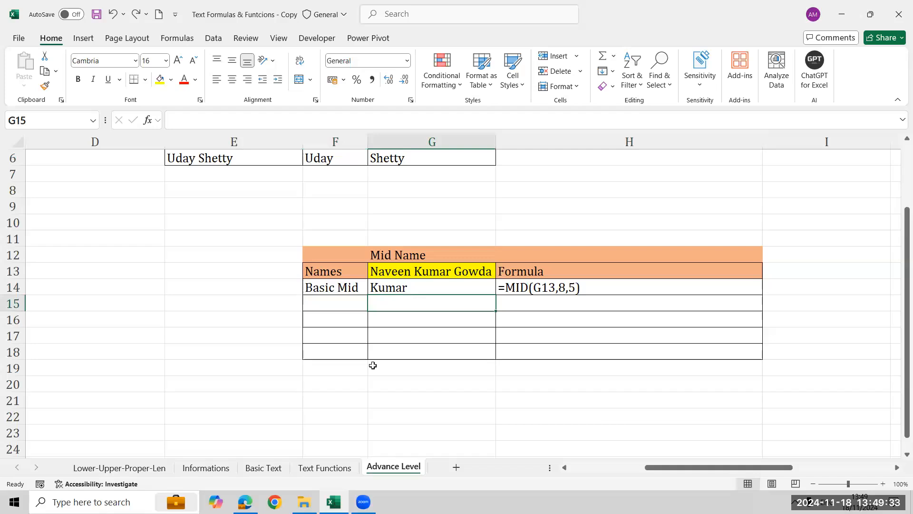
pyautogui.press('Up')
pyautogui.press('Up')
pyautogui.press('Down')
pyautogui.press('Down')
pyautogui.write('=fin')
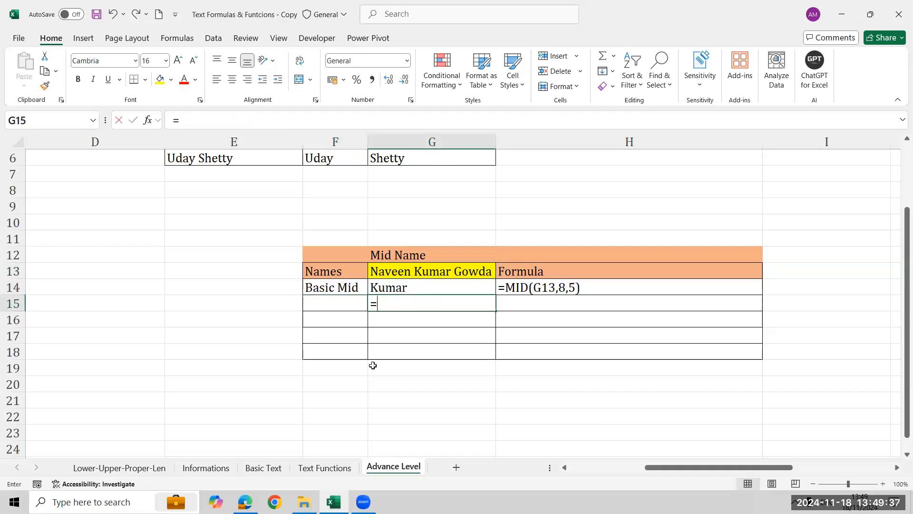
pyautogui.press('Tab')
pyautogui.write('" ",')
pyautogui.press('Up')
pyautogui.press('Up')
pyautogui.write(')+1')
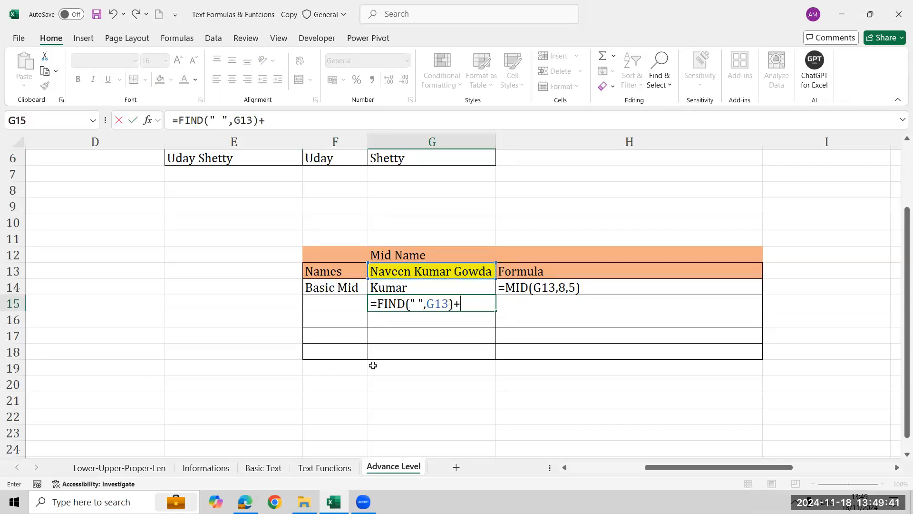
pyautogui.press('Return')
# - Copy the formula text function from H14 down to H15
pyautogui.press('Up')
pyautogui.press('Right')
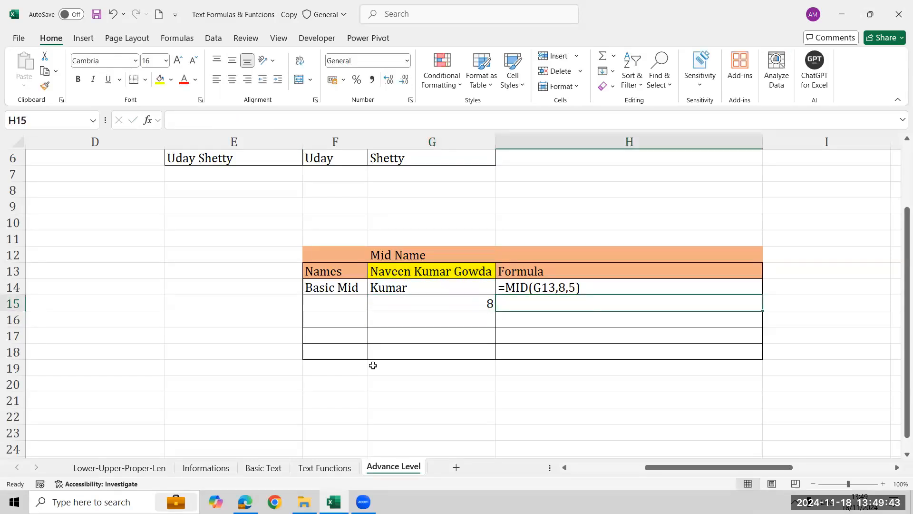
pyautogui.hotkey('ctrl', 'd')
# - Enter the note "Find the 1st letter position num" in E15 beside the FIND formula row
pyautogui.press('Left')
pyautogui.press('Left')
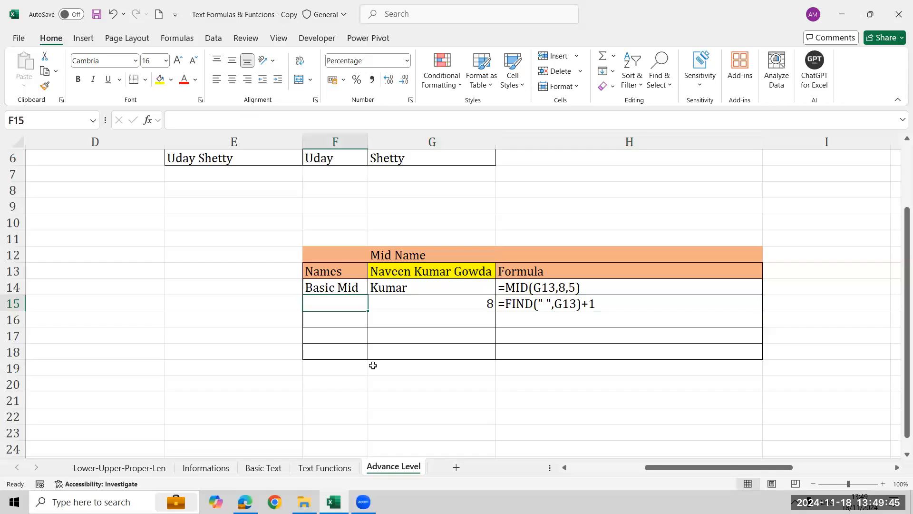
pyautogui.press('Left')
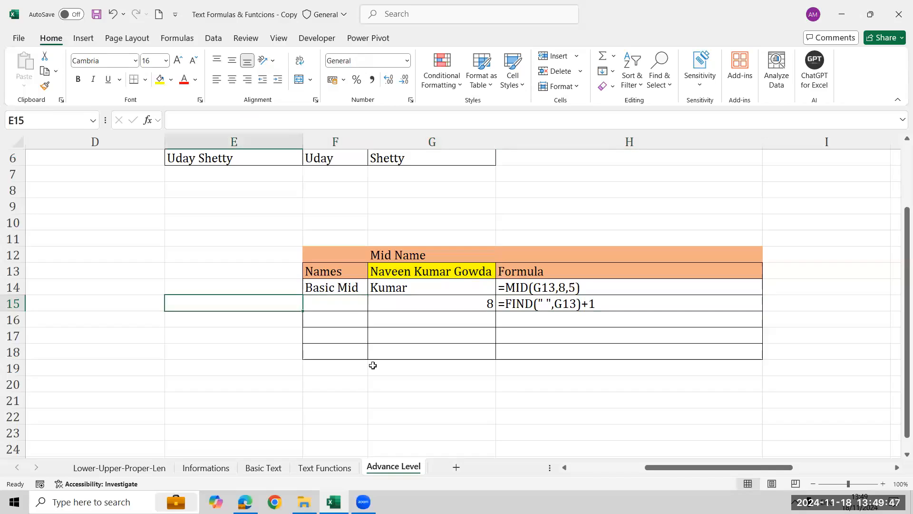
pyautogui.write('Find the 1st letter poi')
pyautogui.press('BackSpace')
pyautogui.press('BackSpace')
pyautogui.press('BackSpace')
pyautogui.write('position num')
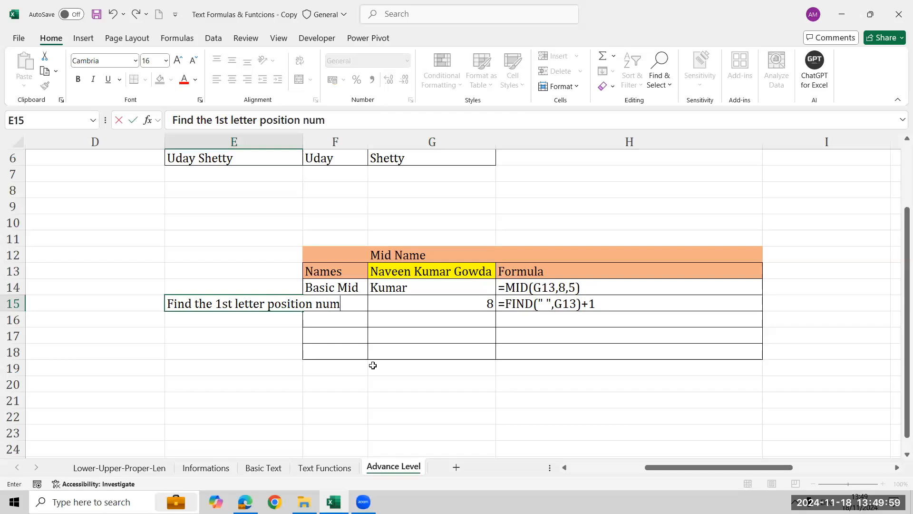
pyautogui.press('Return')
pyautogui.press('Up')
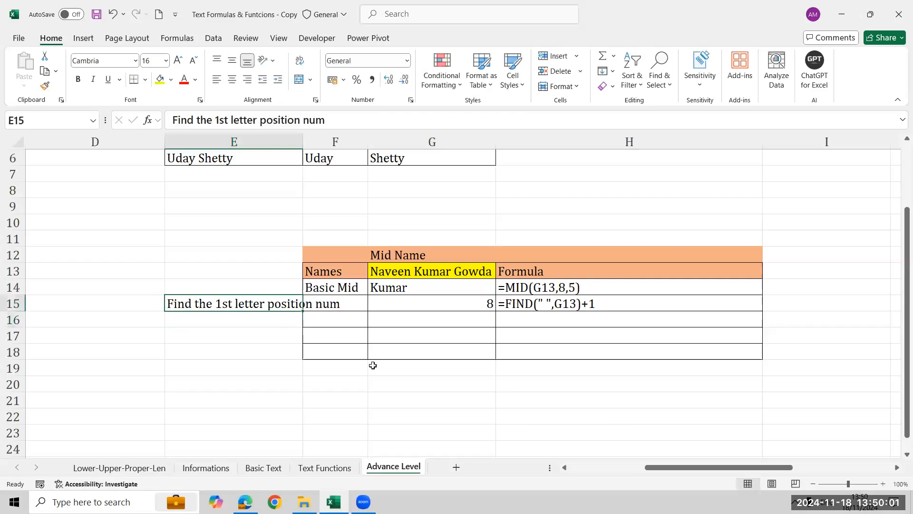
# - Enter =FIND(" ",G13,FIND(" ",G13)+1) in G16 to locate the second space in the full name
pyautogui.press('Down')
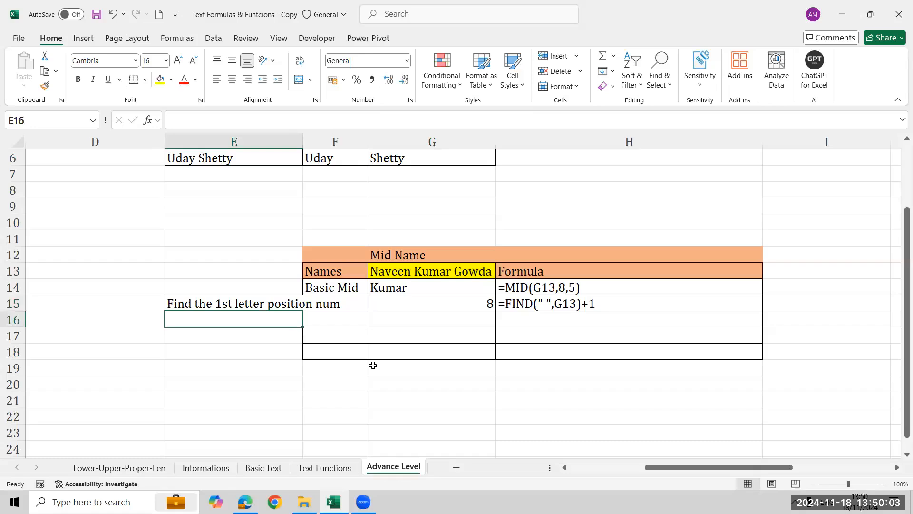
pyautogui.press('Right')
pyautogui.press('Right')
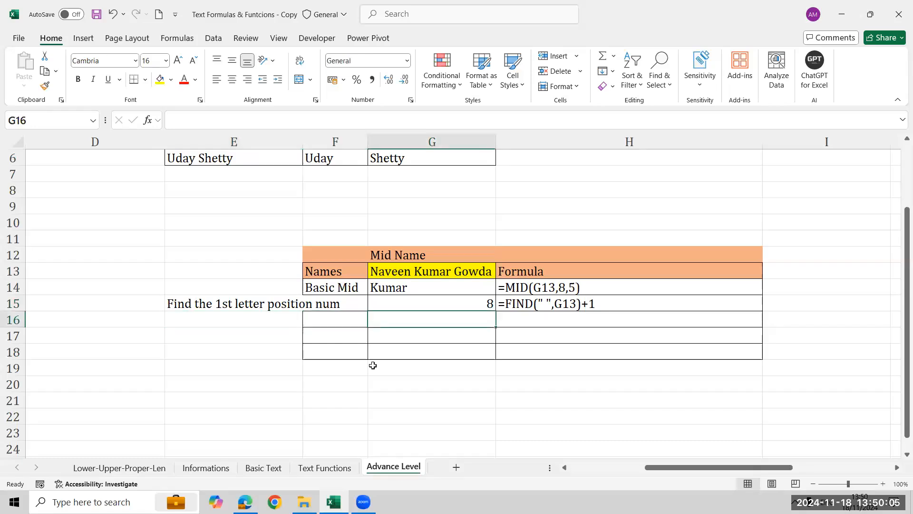
pyautogui.press('Up')
pyautogui.press('Up')
pyautogui.press('Up')
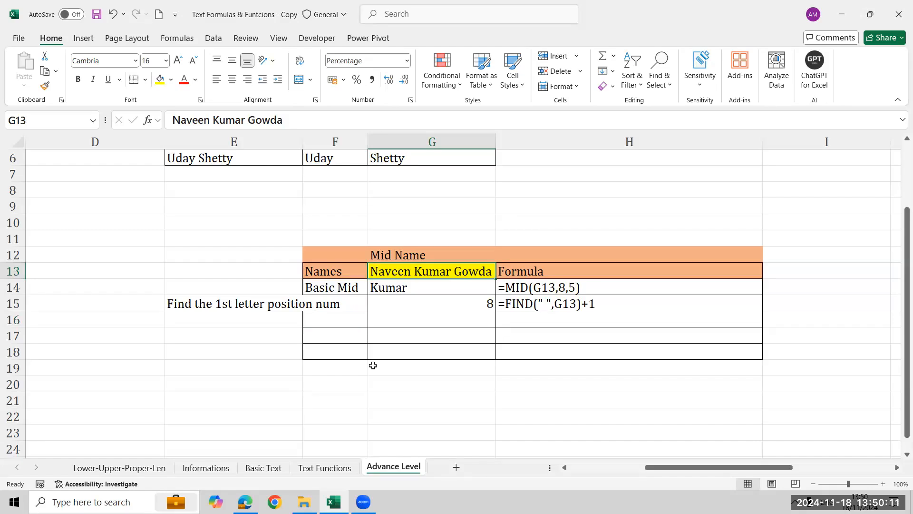
pyautogui.press('Down')
pyautogui.press('Down')
pyautogui.press('Down')
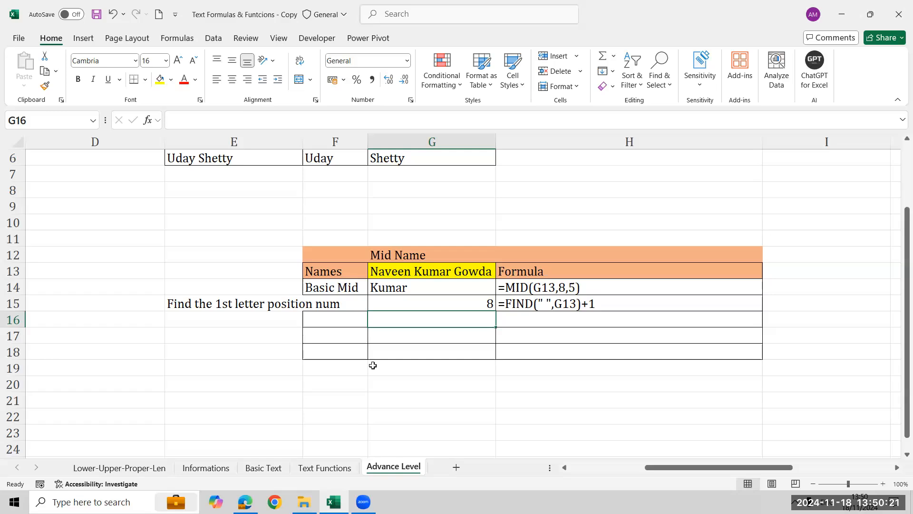
pyautogui.write('=fin')
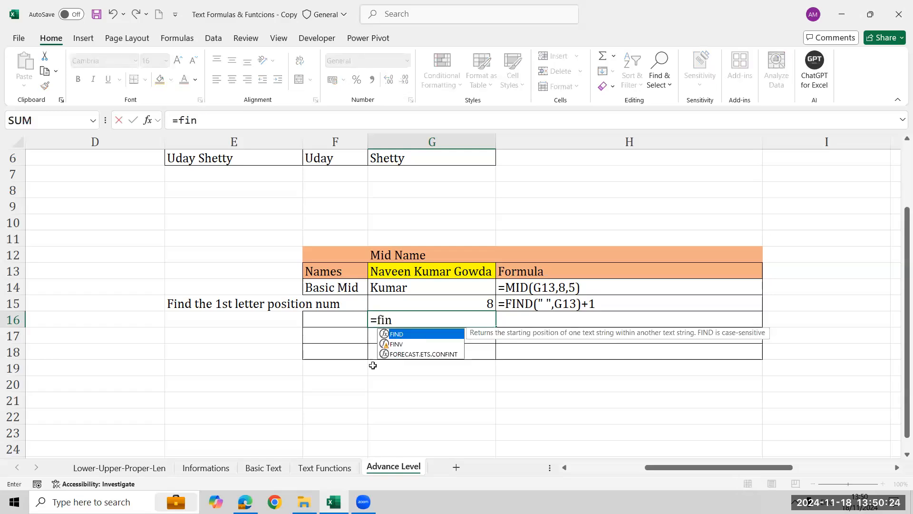
pyautogui.press('Tab')
pyautogui.write('" ",G13,')
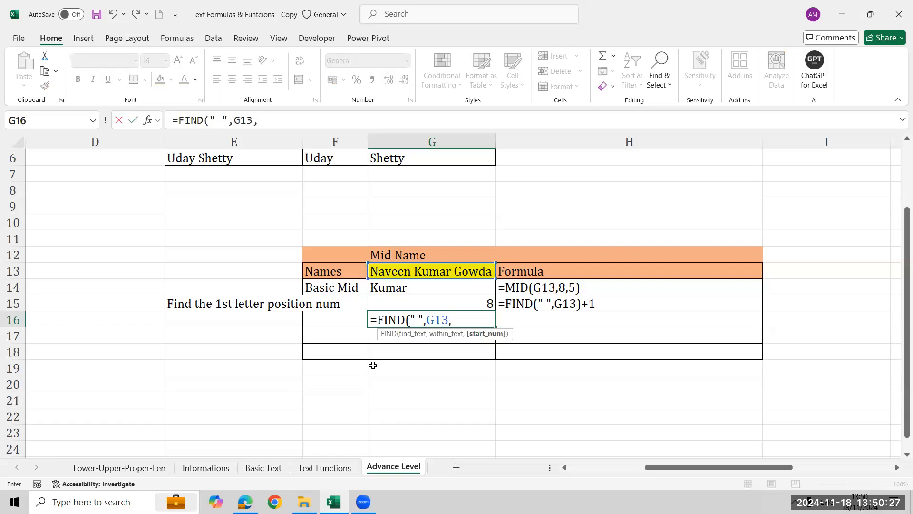
pyautogui.write('fin')
pyautogui.press('Tab')
pyautogui.write('" ",')
pyautogui.press('Up')
pyautogui.press('Up')
pyautogui.press('Up')
pyautogui.write(')+1')
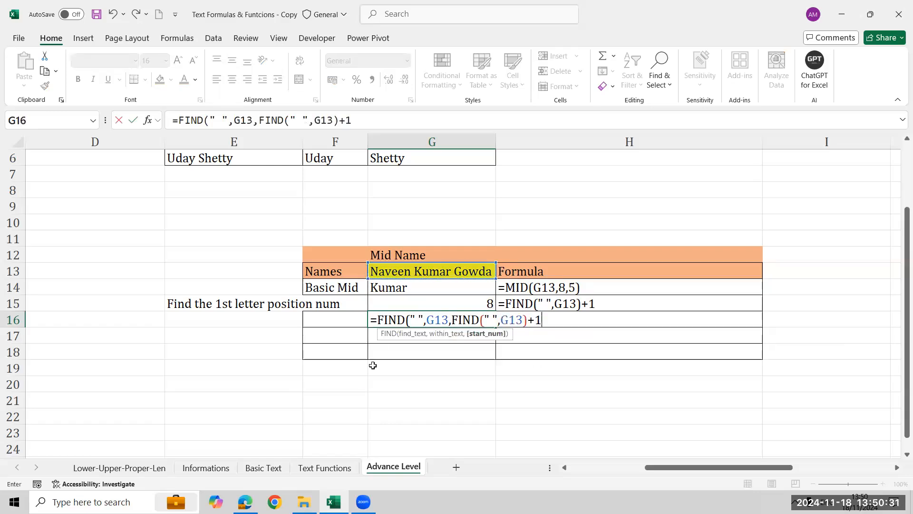
pyautogui.press('Return')
pyautogui.press('Up')
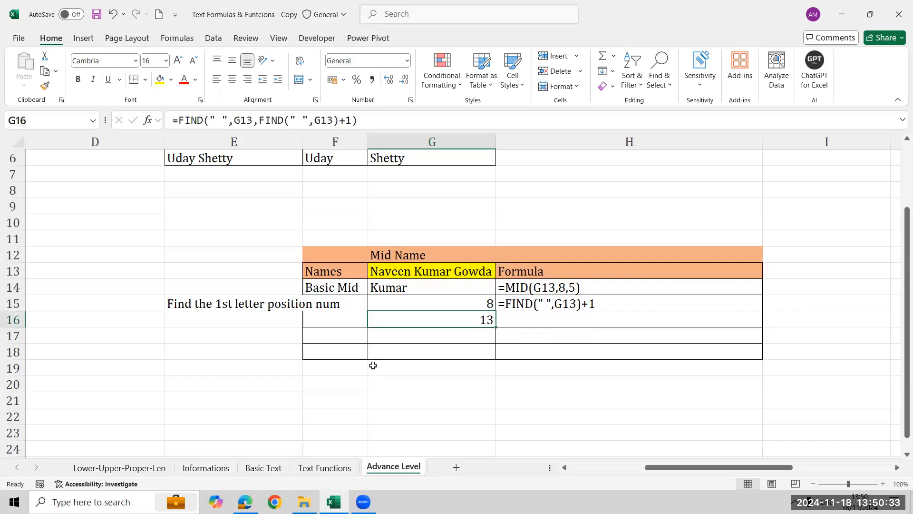
# - Copy the formula text function from H15 down to H16
pyautogui.press('Right')
pyautogui.hotkey('ctrl', 'd')
pyautogui.press('Left')
pyautogui.press('Down')
pyautogui.press('Up')
pyautogui.press('Up')
pyautogui.press('Up')
pyautogui.press('Up')
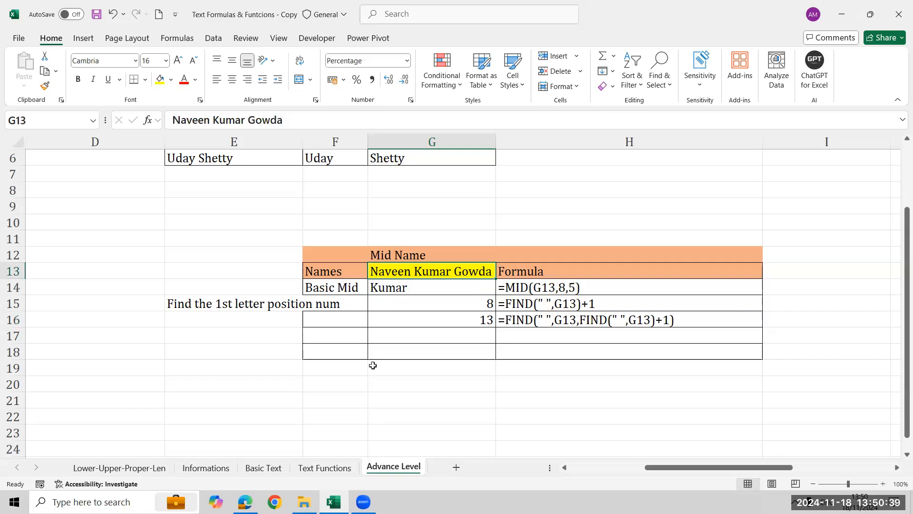
# - Enter =G16-G15 in G17 to calculate the length of the middle name
pyautogui.press('Down')
pyautogui.press('Down')
pyautogui.press('Down')
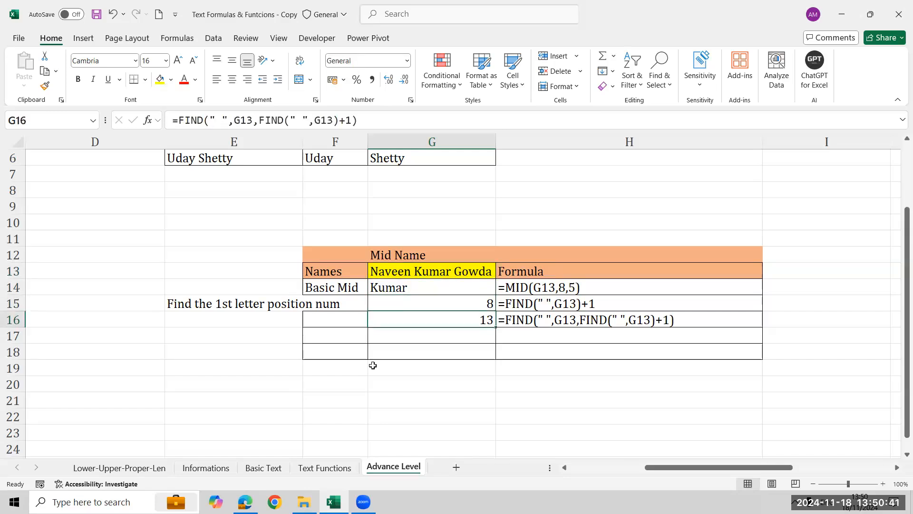
pyautogui.press('Up')
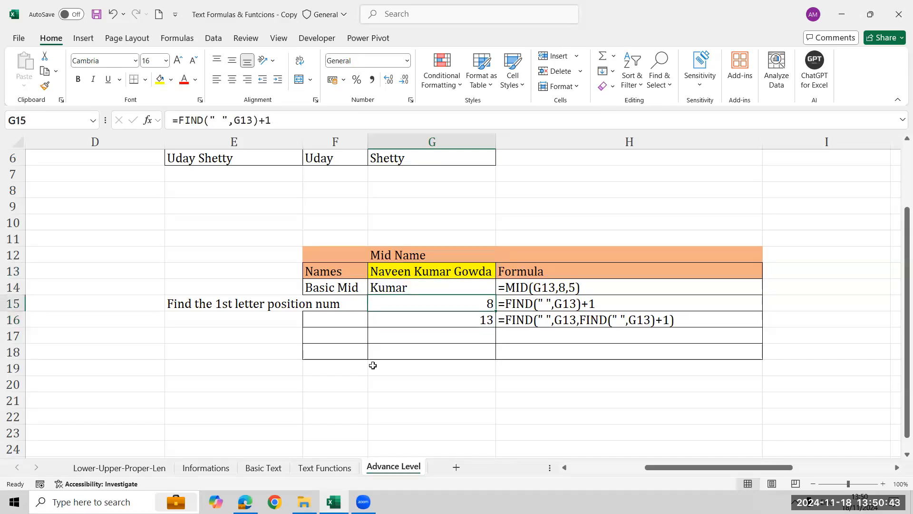
pyautogui.press('Down')
pyautogui.press('Down')
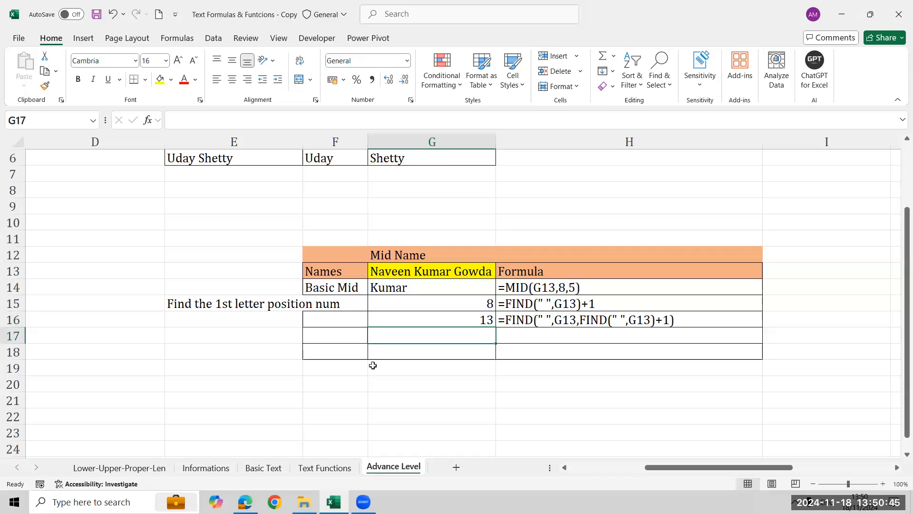
pyautogui.write('=')
pyautogui.press('Up')
pyautogui.write('-')
pyautogui.press('Up')
pyautogui.press('Up')
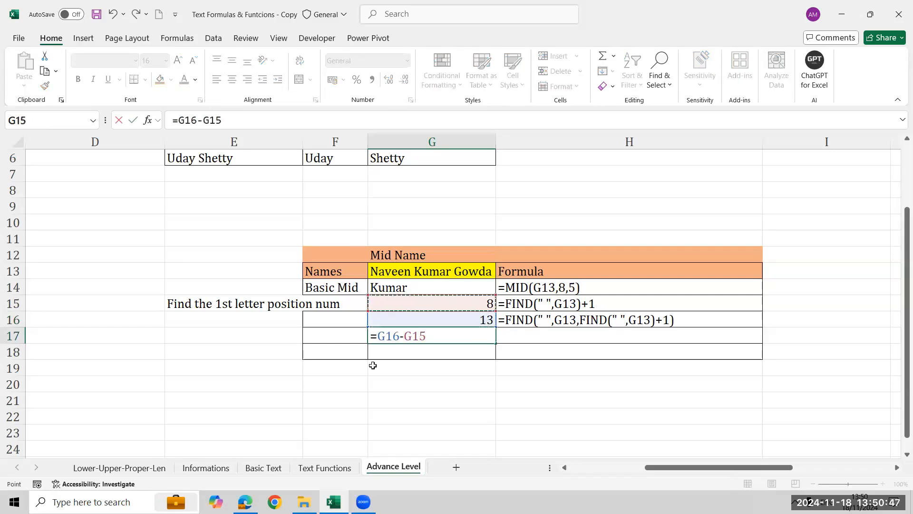
pyautogui.press('Return')
pyautogui.press('Up')
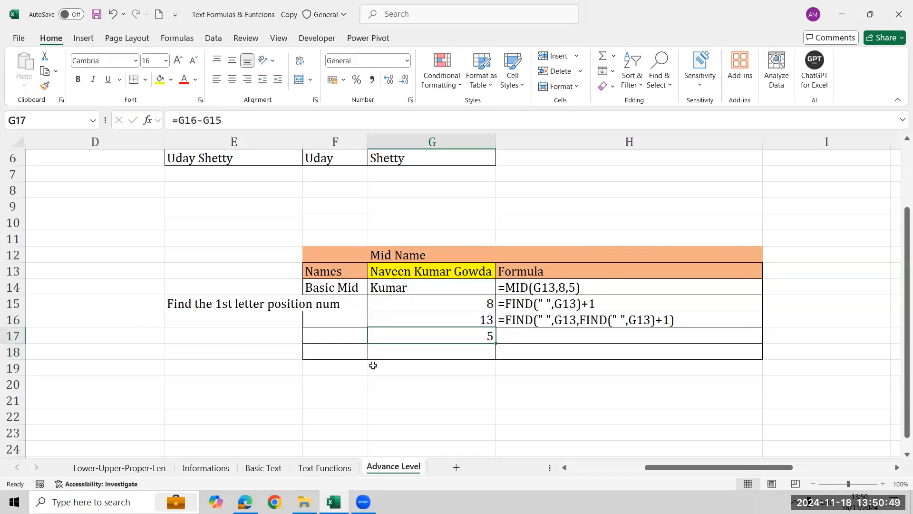
# - Enter the note "2nd space of mid name" in E16 beside the nested FIND formula row
pyautogui.press('Up')
pyautogui.press('Up')
pyautogui.press('Up')
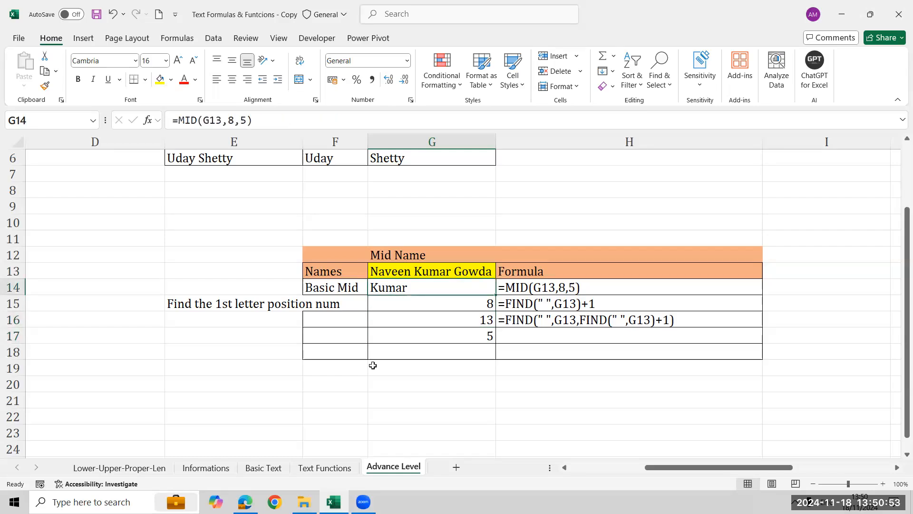
pyautogui.press('Down')
pyautogui.press('Down')
pyautogui.press('Down')
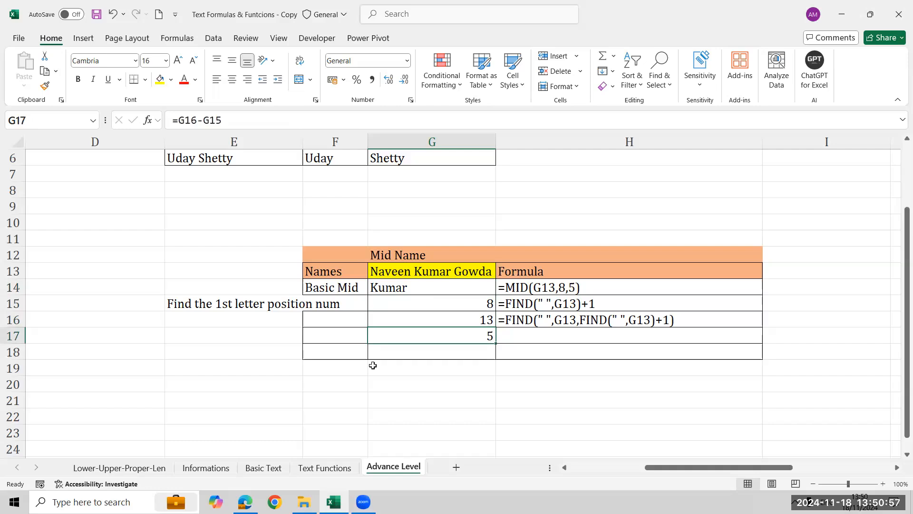
pyautogui.press('Up')
pyautogui.press('Left')
pyautogui.press('Left')
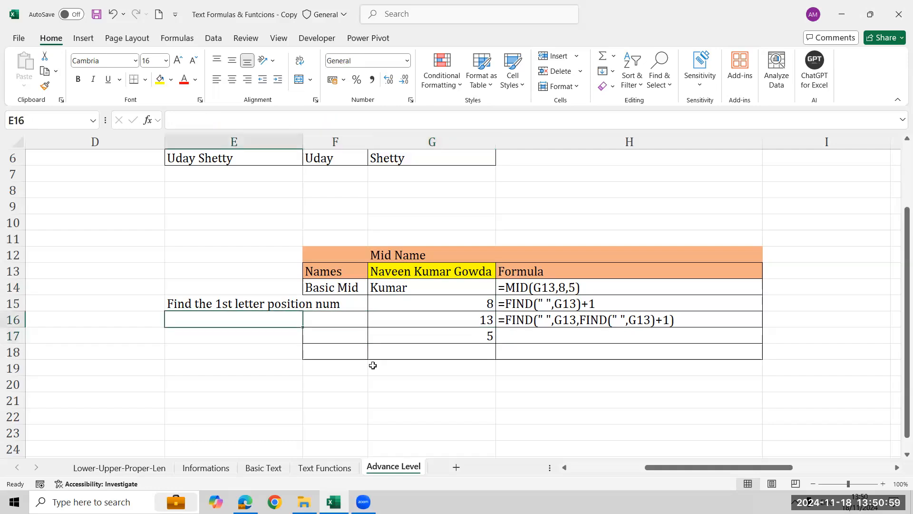
pyautogui.write('2nd space')
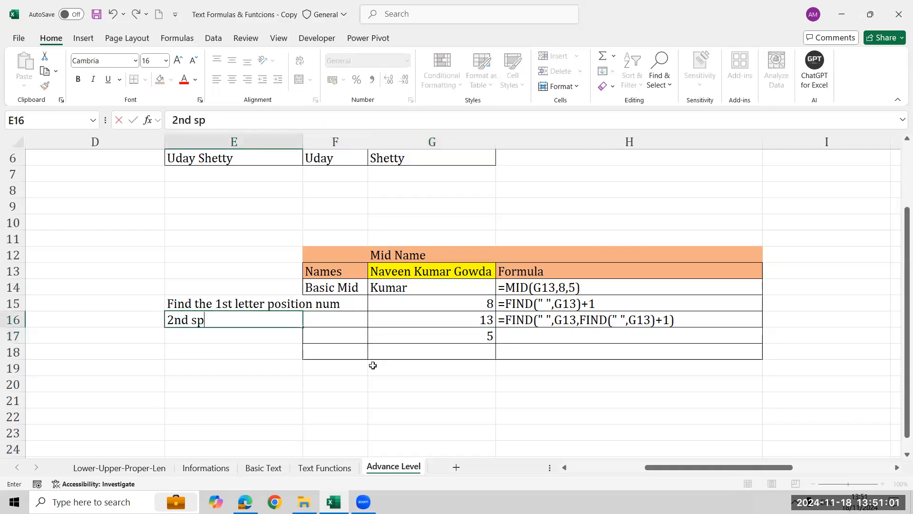
pyautogui.write('of mid nname')
pyautogui.press('Return')
pyautogui.press('Up')
pyautogui.press('F2')
pyautogui.press('BackSpace')
pyautogui.press('BackSpace')
pyautogui.press('BackSpace')
pyautogui.press('BackSpace')
pyautogui.write('ame')
pyautogui.press('Return')
pyautogui.press('Up')
# - Enter the note "Sub of 2nd & Mid letter" in E17 beside the subtraction row
pyautogui.press('Right')
pyautogui.press('Right')
pyautogui.press('Right')
pyautogui.press('Down')
pyautogui.press('Left')
pyautogui.press('Left')
pyautogui.press('Left')
pyautogui.write('Sub of ')
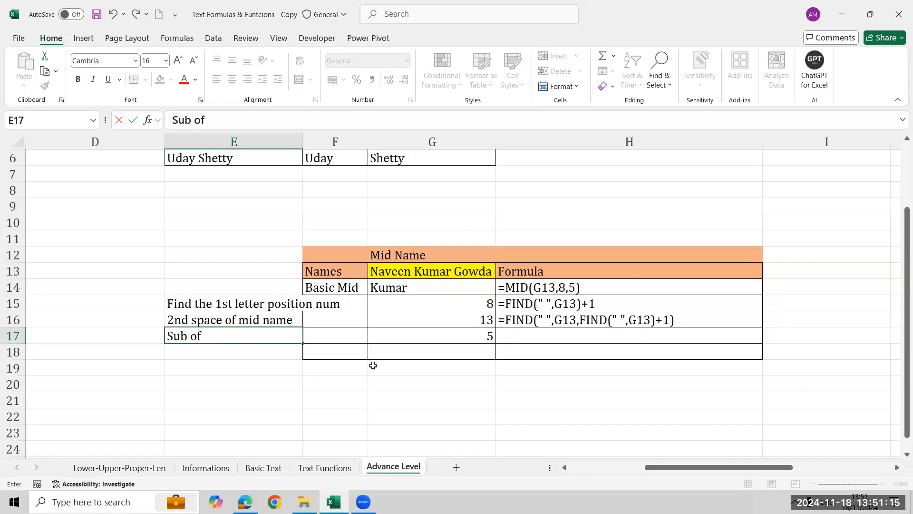
pyautogui.write('2nd & Mid letter')
pyautogui.press('Return')
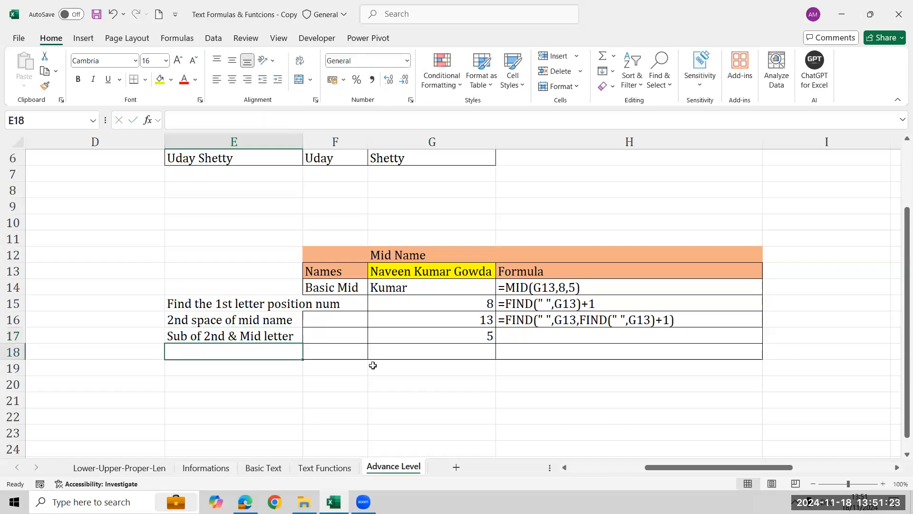
# - Begin a MID formula in G18 with G13 as the text and FIND(" ",G13)+1 as the start number
pyautogui.press('Right')
pyautogui.press('Right')
pyautogui.write('=')
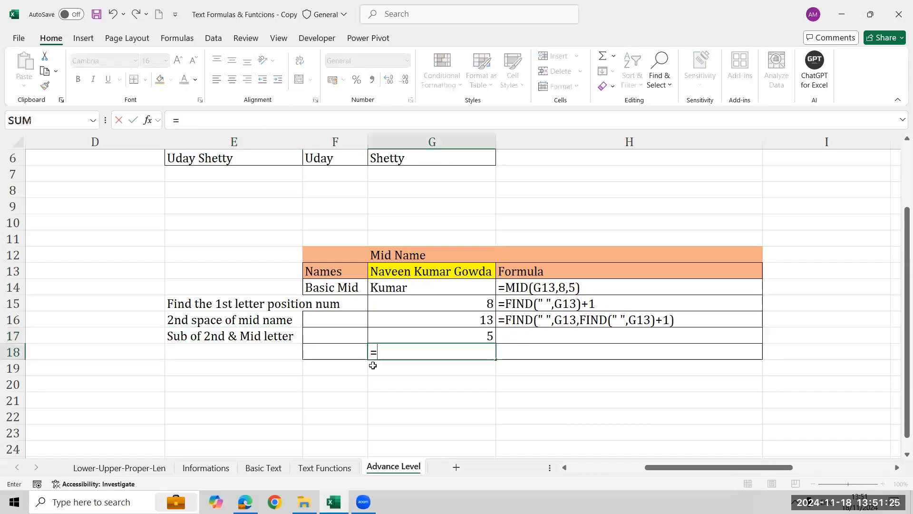
pyautogui.write('mid')
pyautogui.press('Tab')
pyautogui.press('Up')
pyautogui.press('Up')
pyautogui.press('Up')
pyautogui.press('Up')
pyautogui.press('Up')
pyautogui.write(',')
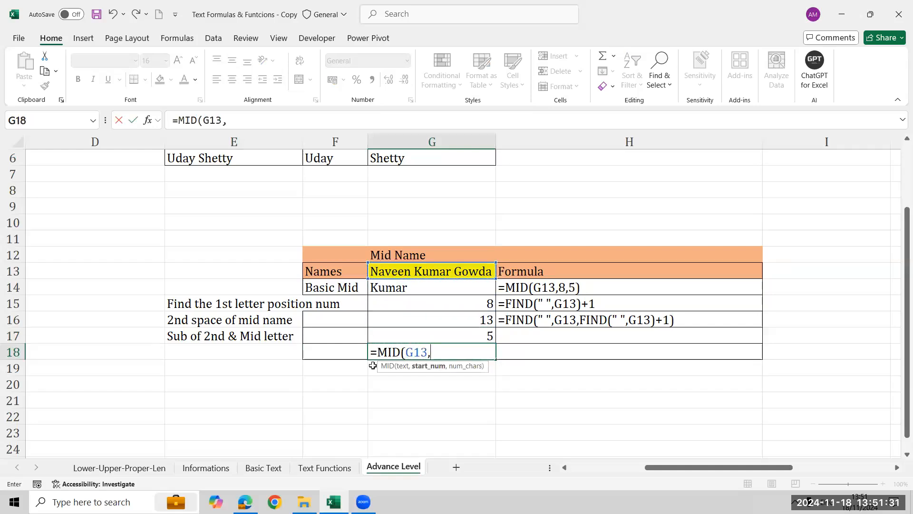
pyautogui.write('fin')
pyautogui.press('Tab')
pyautogui.write('" ",')
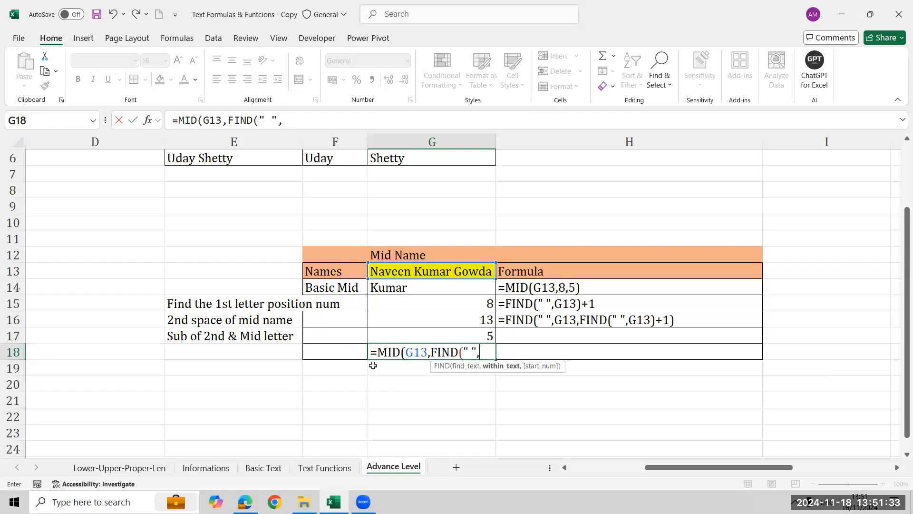
pyautogui.press('Up')
pyautogui.press('Up')
pyautogui.press('Up')
pyautogui.press('Up')
pyautogui.press('Up')
pyautogui.write(')+1)')
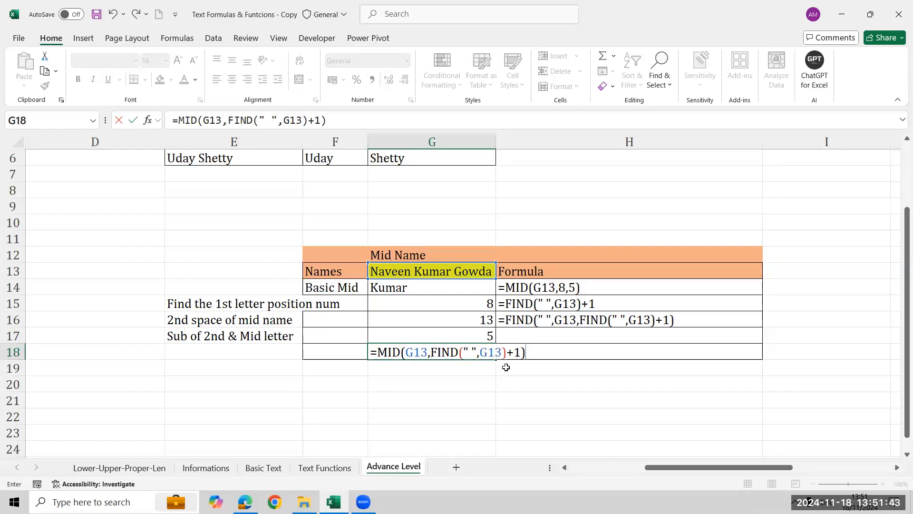
pyautogui.press('BackSpace')
pyautogui.write(',')
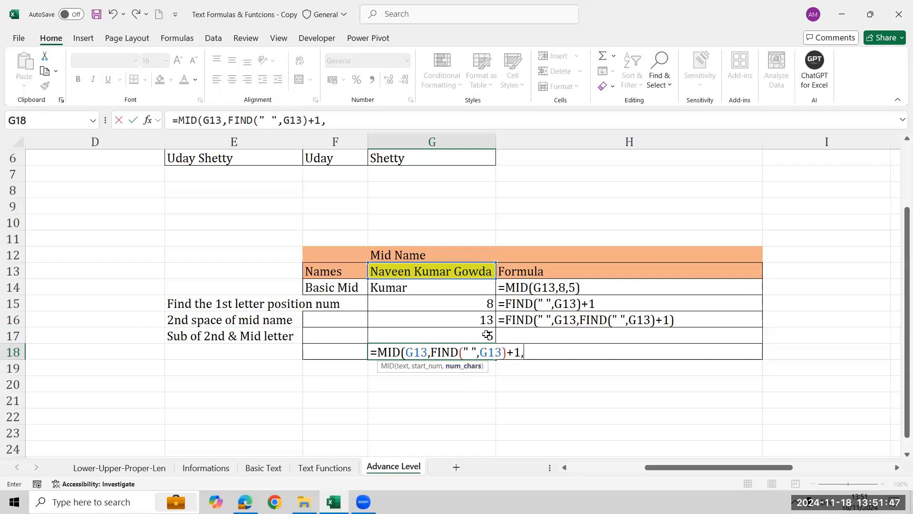
# - Add the nested FIND(" ",G13,FIND(" ",G13)+1 to the G18 formula as the beginning of its character-count argument
pyautogui.write('FIND(" ",')
pyautogui.press('Up')
pyautogui.press('Up')
pyautogui.press('Up')
pyautogui.press('Up')
pyautogui.press('Up')
pyautogui.press('Up')
pyautogui.press('Down')
pyautogui.write(',')
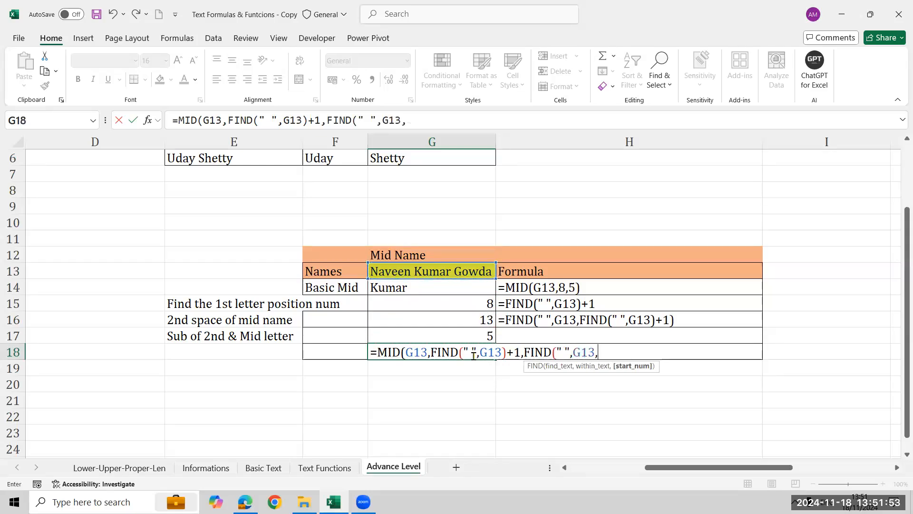
pyautogui.write('fin')
pyautogui.press('Tab')
pyautogui.write('" ",')
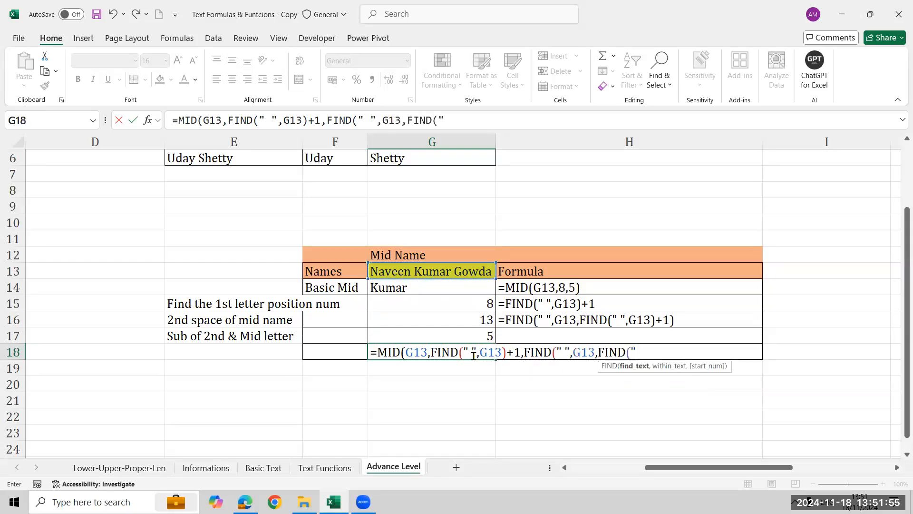
pyautogui.press('Up')
pyautogui.press('Up')
pyautogui.press('Up')
pyautogui.press('Up')
pyautogui.press('Up')
pyautogui.write(')+1')
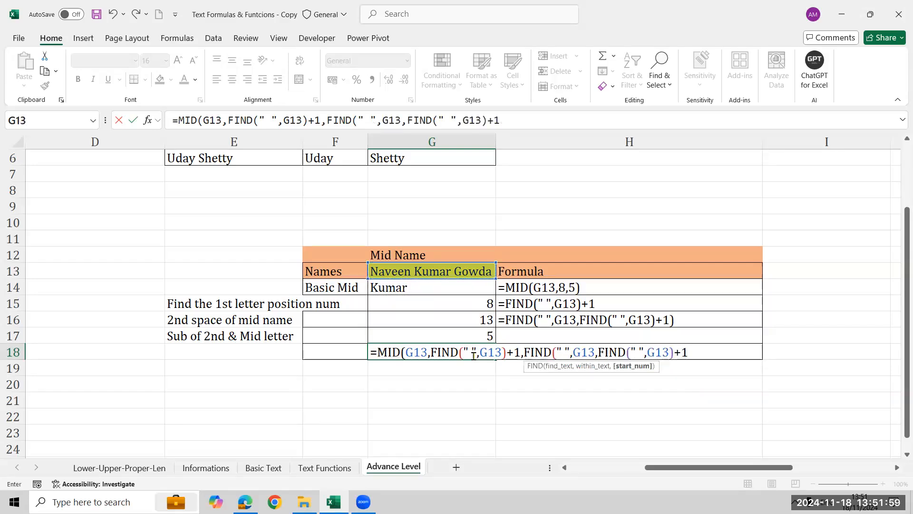
# - Close the nested FIND, subtract FIND(" ",G13) from it, and complete the MID formula in G18
pyautogui.write(')-')
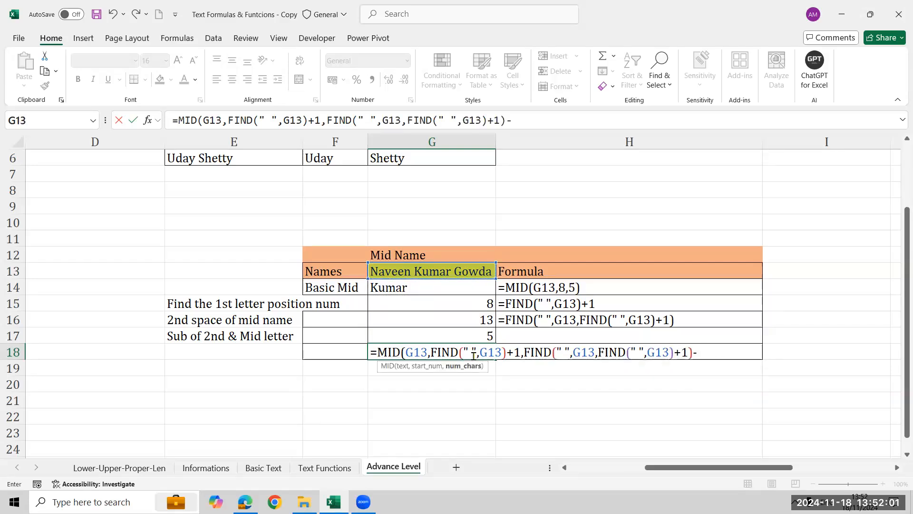
pyautogui.write('fin')
pyautogui.press('Tab')
pyautogui.write('"')
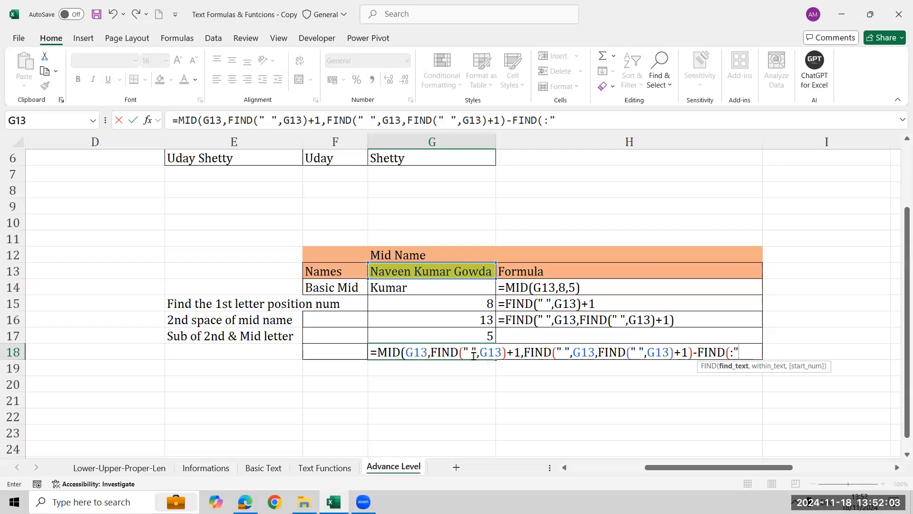
pyautogui.write(' ",')
pyautogui.press('Up')
pyautogui.press('Up')
pyautogui.press('Up')
pyautogui.press('Up')
pyautogui.press('Up')
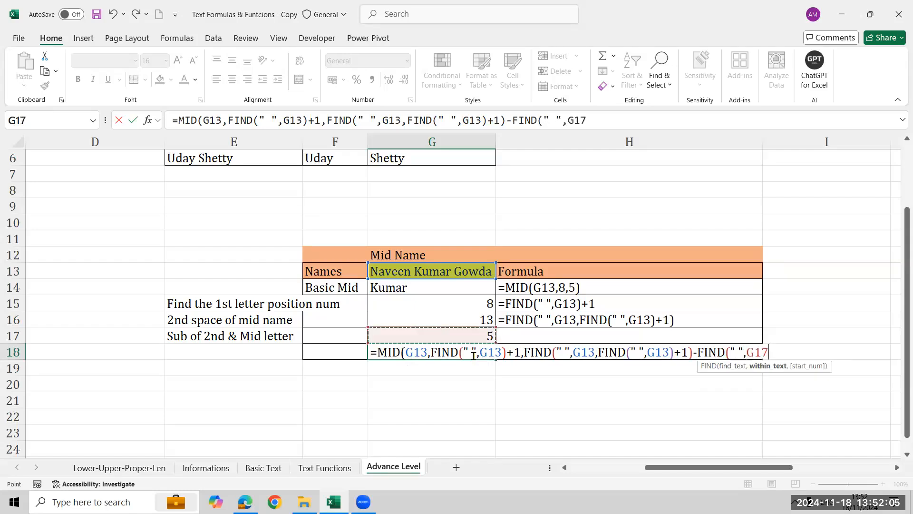
pyautogui.write('))')
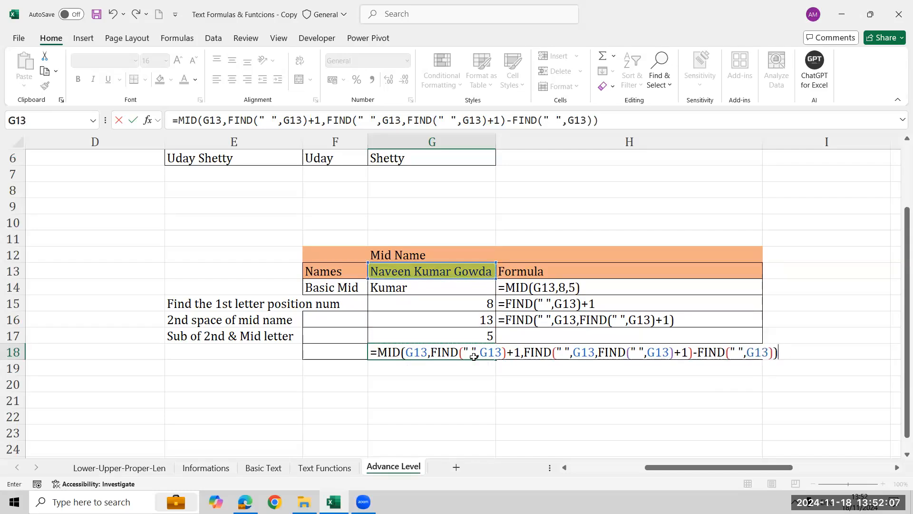
pyautogui.press('Return')
# - Copy the formula text function from H16 down to H17 and H18
pyautogui.click(474, 356)
pyautogui.press('Left')
pyautogui.press('Left')
pyautogui.press('Right')
pyautogui.press('Right')
pyautogui.press('Right')
pyautogui.press('Up')
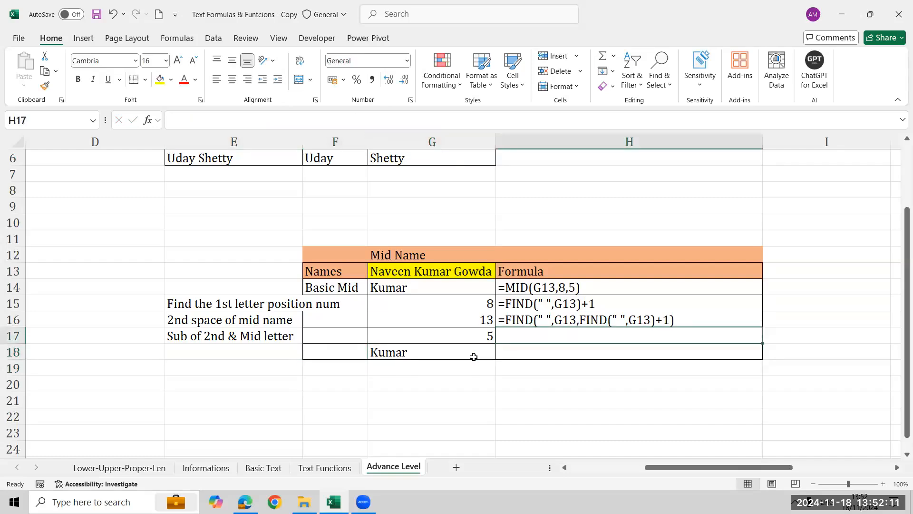
pyautogui.hotkey('ctrl', 'd')
pyautogui.press('Down')
pyautogui.hotkey('ctrl', 'd')
pyautogui.press('Right')
pyautogui.press('Right')
pyautogui.press('Left')
pyautogui.press('Left')
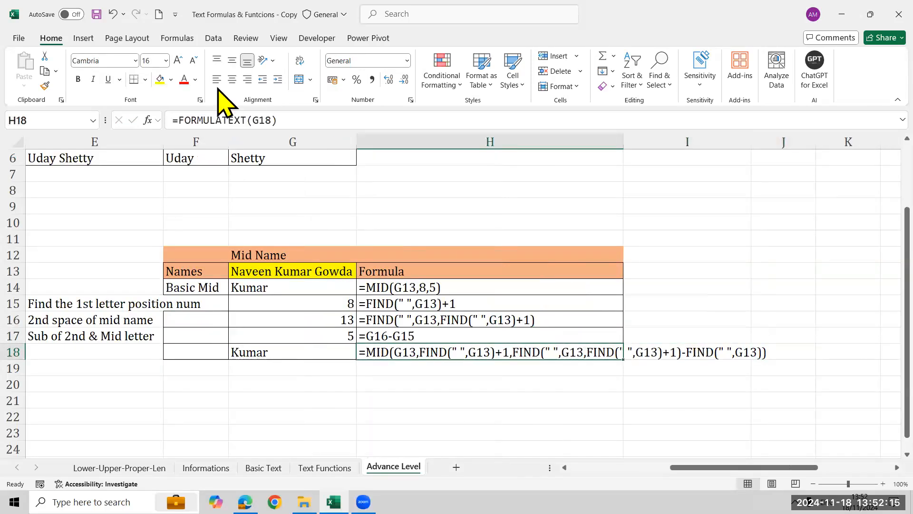
# - Colour the formula text in H18 red and label that row Dynamic in F18
pyautogui.click(195, 79)
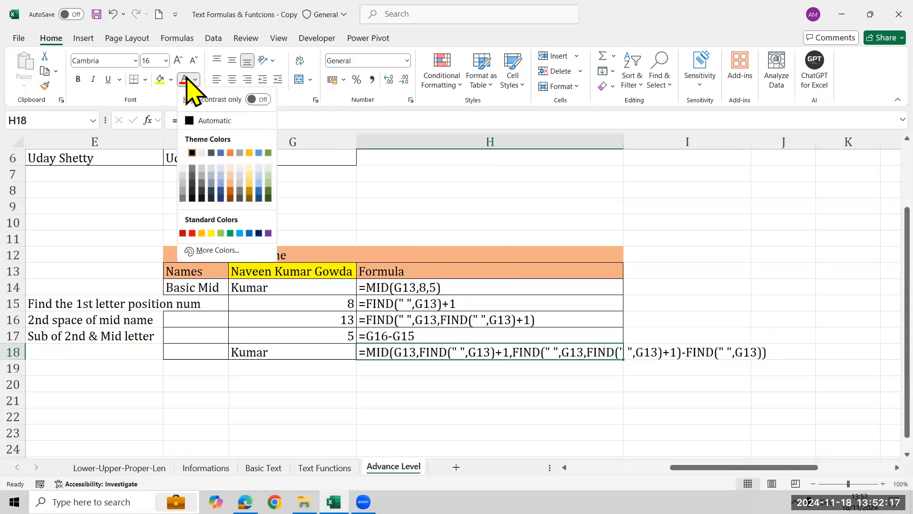
pyautogui.click(186, 78)
pyautogui.press('Left')
pyautogui.press('Left')
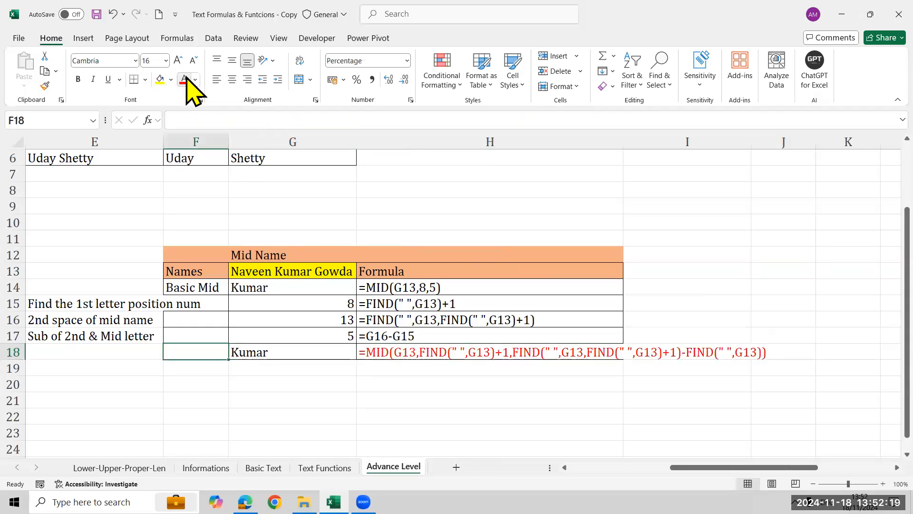
pyautogui.press('Left')
pyautogui.press('Right')
pyautogui.write('D')
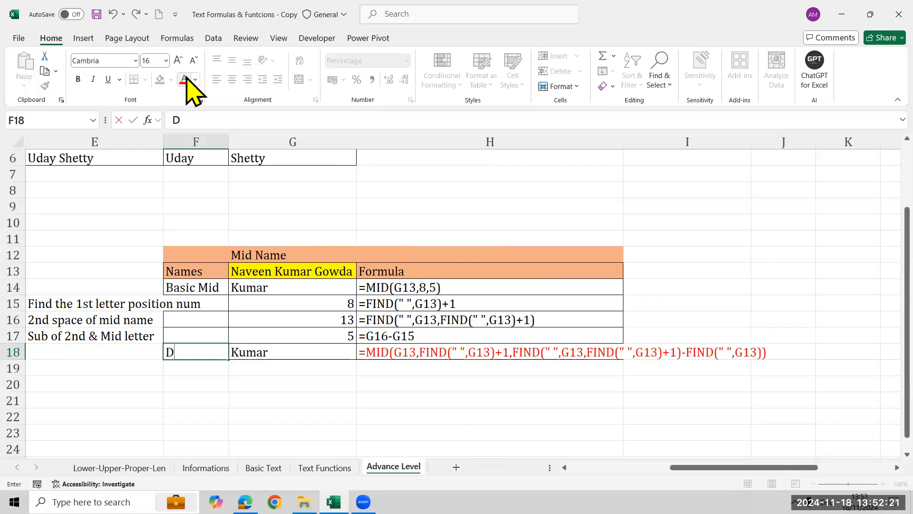
pyautogui.write('ynamic')
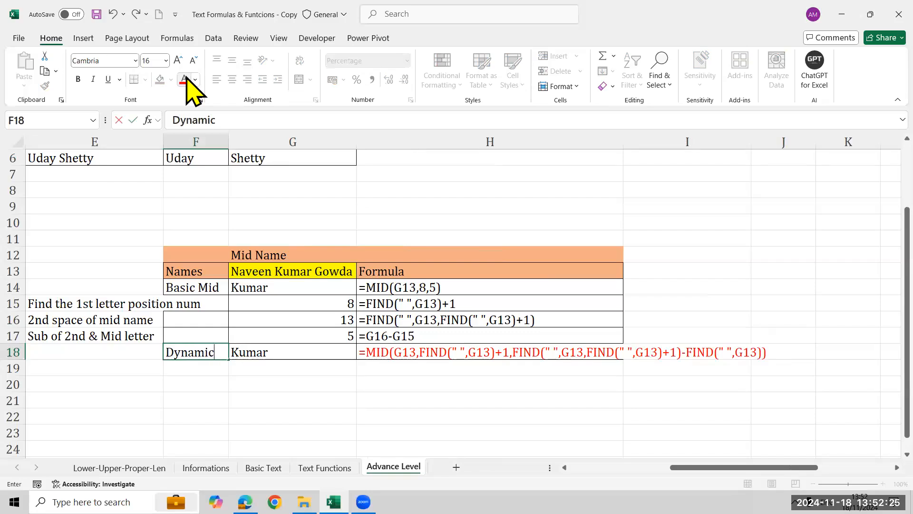
pyautogui.press('Return')
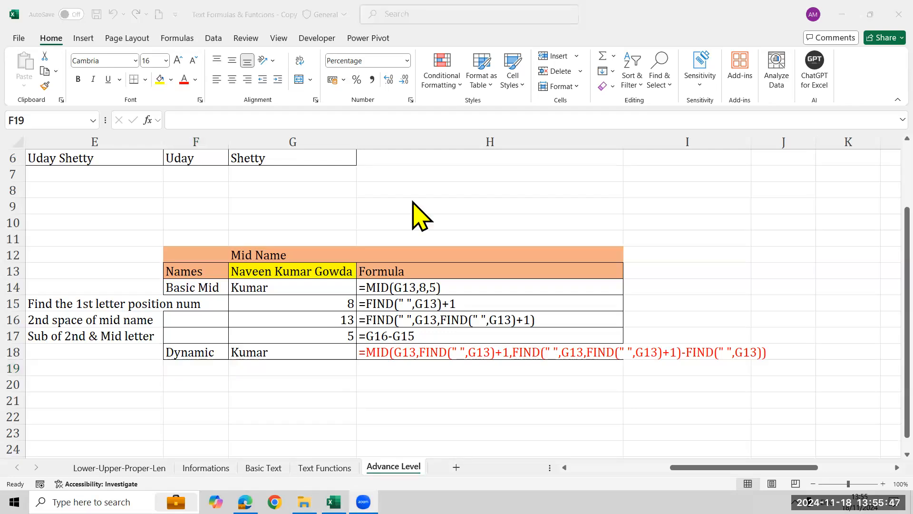
# - Switch from the Advance Level sheet to the Basic Text sheet
pyautogui.click(202, 468)
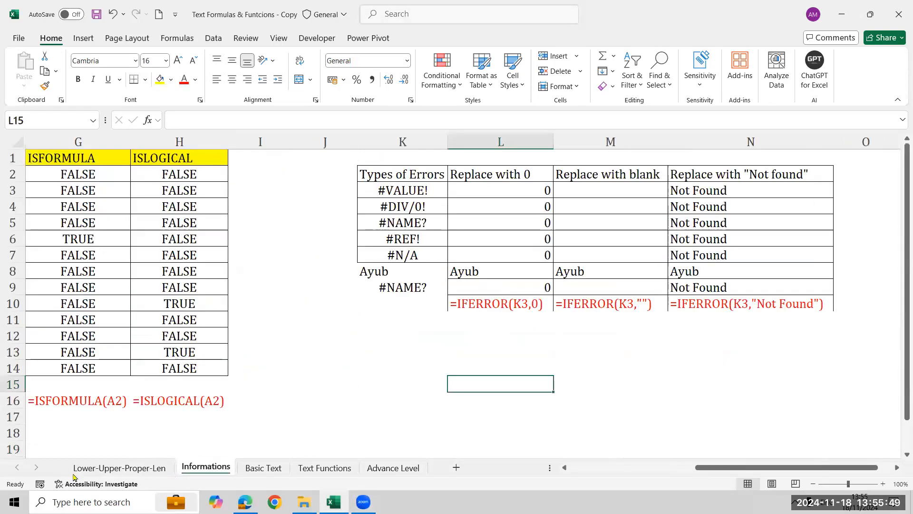
pyautogui.click(871, 397)
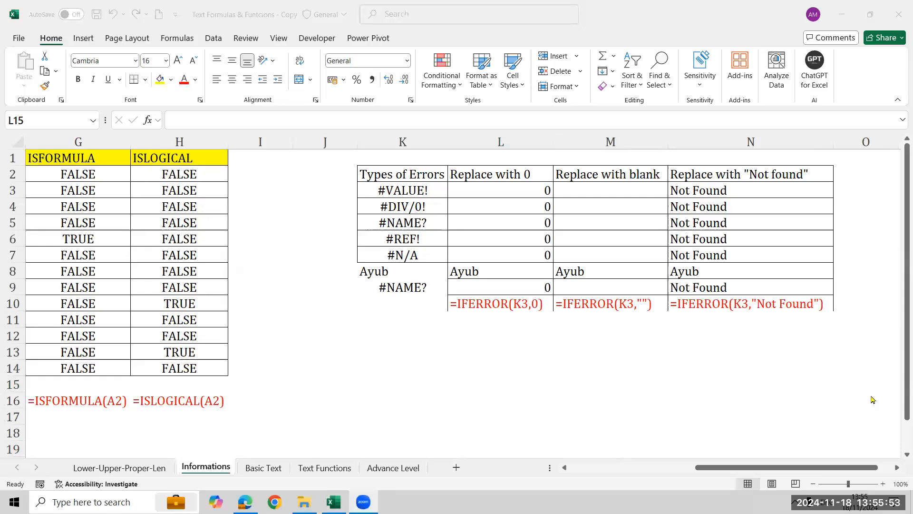
pyautogui.click(325, 468)
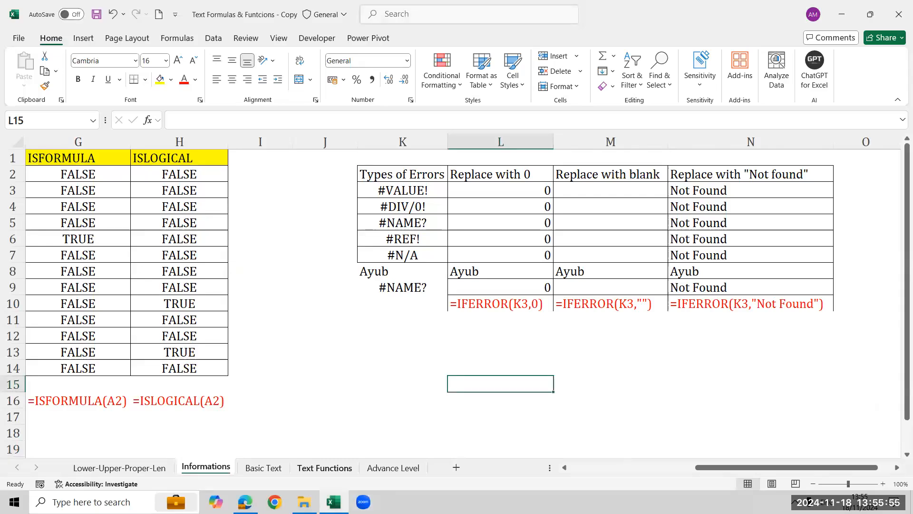
pyautogui.hotkey('ctrl', 'pageup')
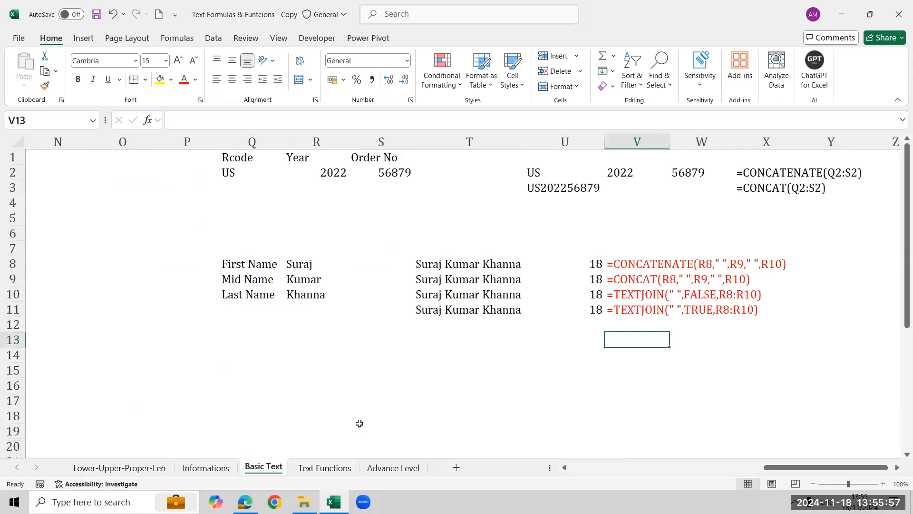
pyautogui.click(360, 423)
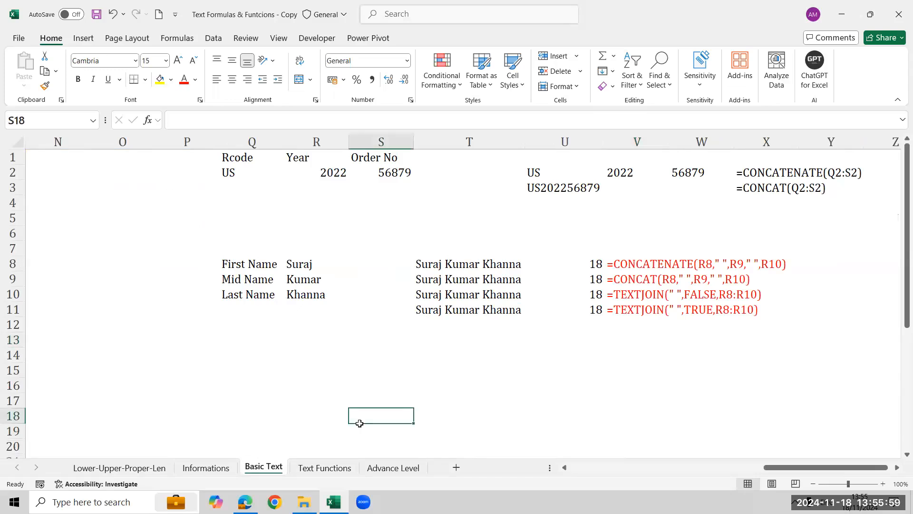
# - Go to cell I11, the first entry of the First Name column in the Full Names practice table
pyautogui.press('Home')
pyautogui.press('Right')
pyautogui.press('Right')
pyautogui.press('Right')
pyautogui.press('Right')
pyautogui.press('Right')
pyautogui.press('Right')
pyautogui.press('Right')
pyautogui.press('Right')
pyautogui.press('Right')
pyautogui.press('Right')
pyautogui.press('Right')
pyautogui.press('Right')
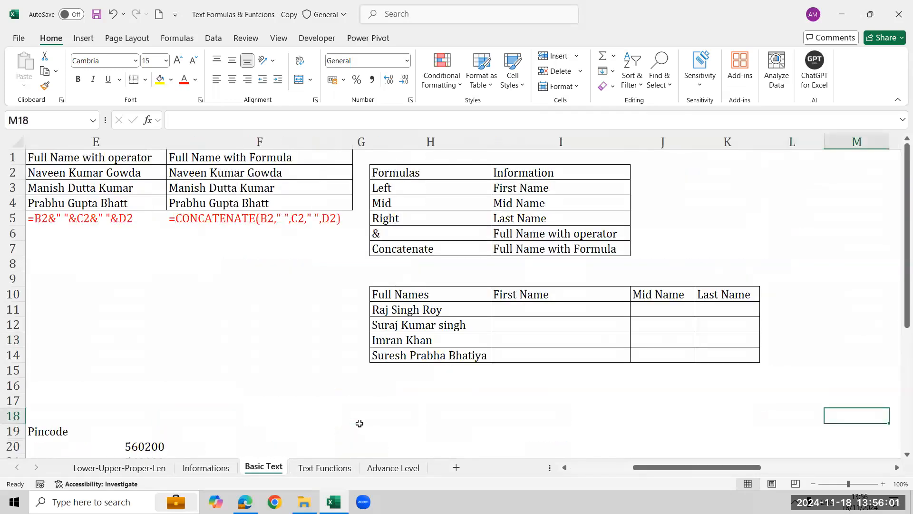
pyautogui.press('Left')
pyautogui.press('Left')
pyautogui.press('Left')
pyautogui.press('Left')
pyautogui.press('Up')
pyautogui.press('Up')
pyautogui.press('Up')
pyautogui.press('Up')
pyautogui.press('Up')
pyautogui.press('Up')
pyautogui.press('Up')
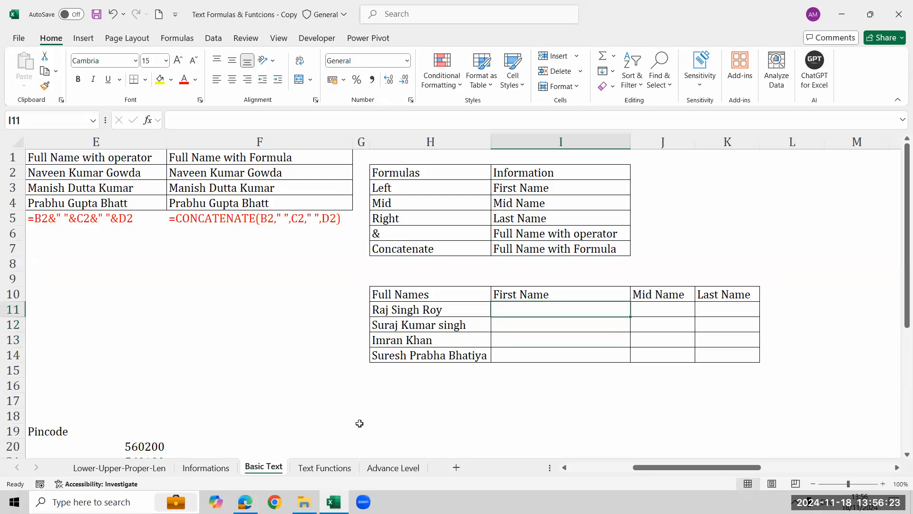
# - Examine the Full Names practice table in rows 11 to 14, comparing the names with the First Name and Mid Name columns
pyautogui.hotkey('shift', 'Down')
pyautogui.hotkey('shift', 'Down')
pyautogui.hotkey('shift', 'Down')
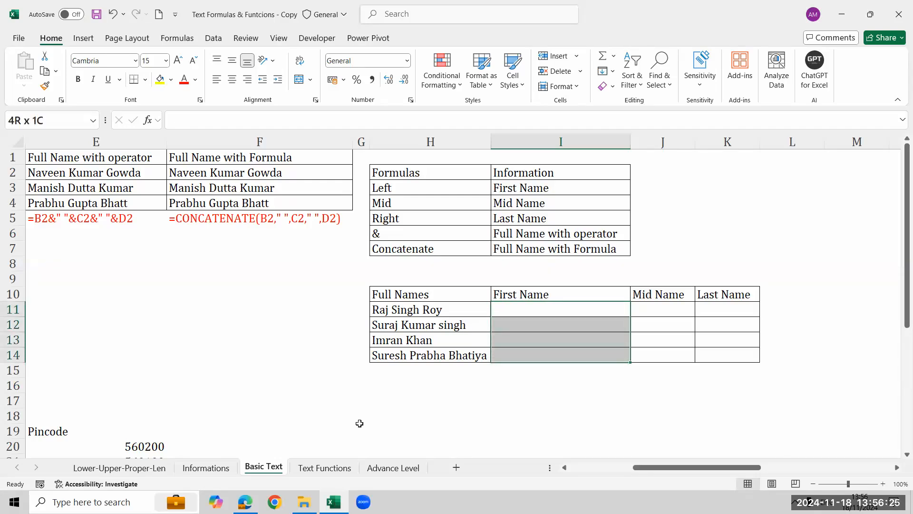
pyautogui.press('Down')
pyautogui.press('Down')
pyautogui.press('Down')
pyautogui.press('Down')
pyautogui.press('Left')
pyautogui.press('Up')
pyautogui.press('Up')
pyautogui.press('Up')
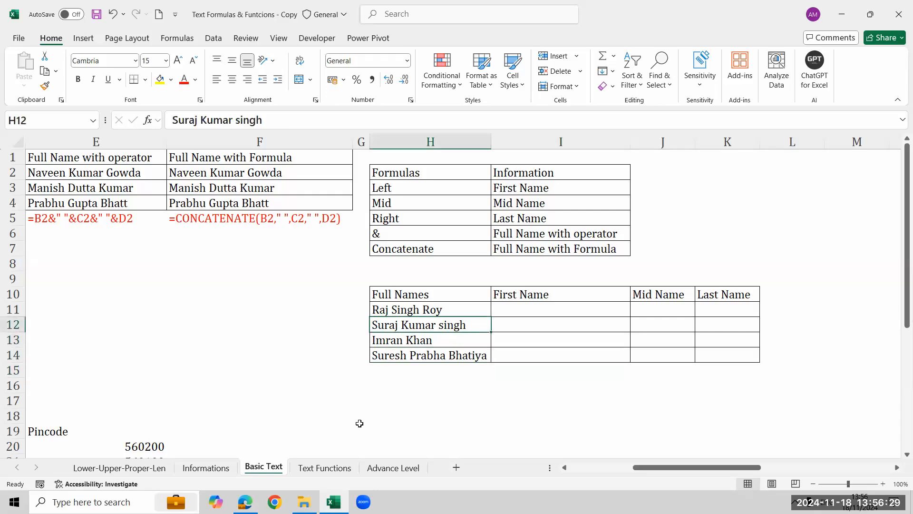
pyautogui.press('Up')
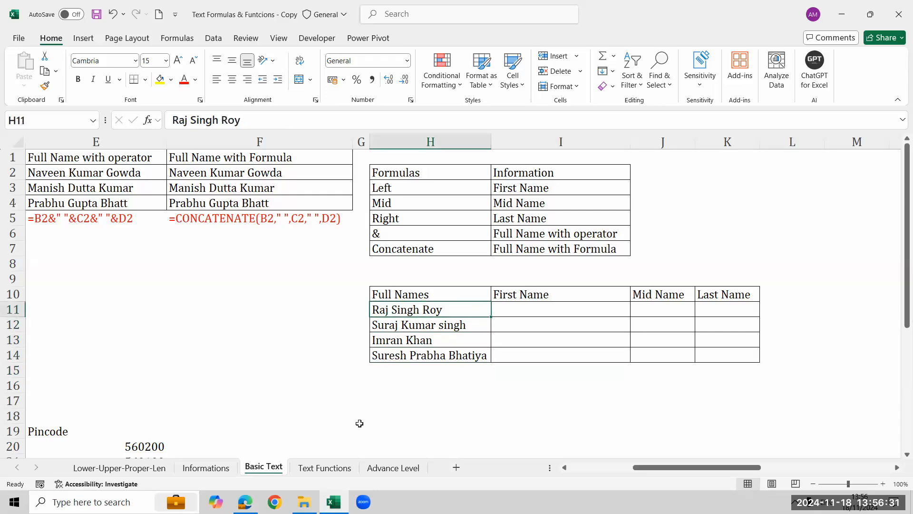
pyautogui.hotkey('shift', 'Down')
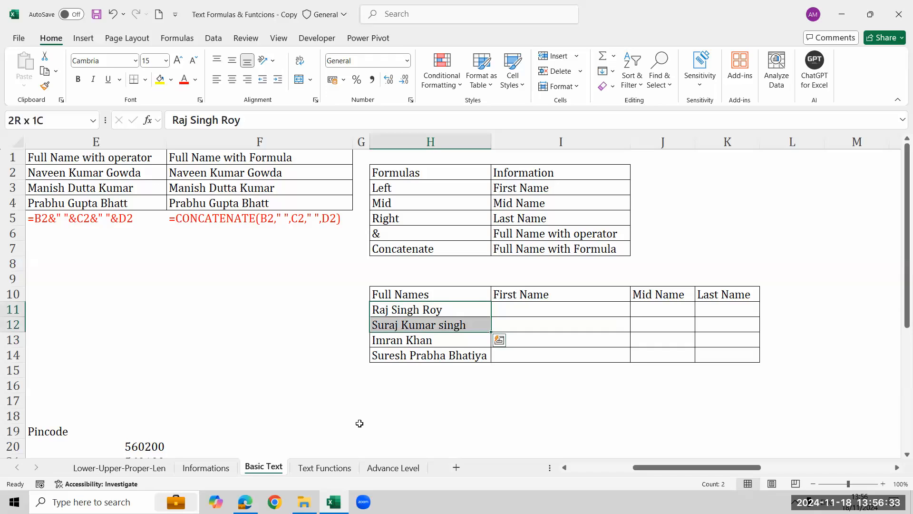
pyautogui.press('Down')
pyautogui.press('Down')
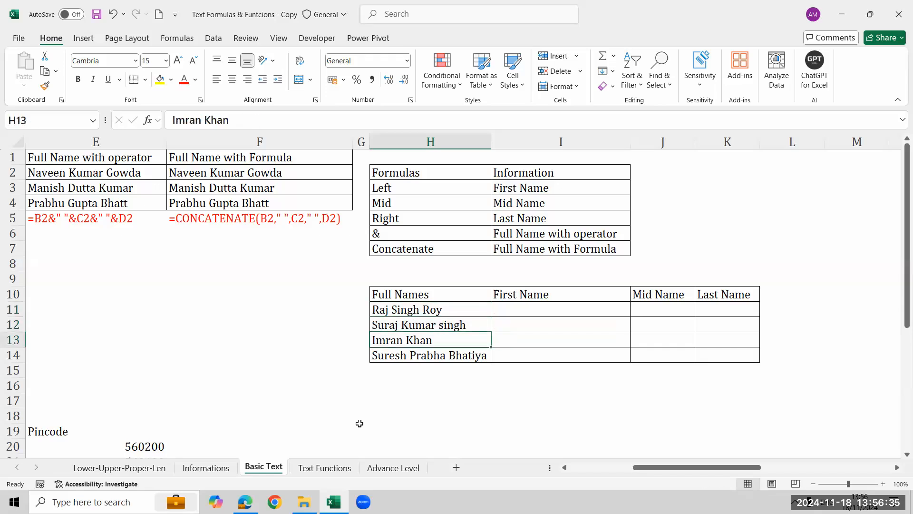
pyautogui.press('Right')
pyautogui.press('Right')
pyautogui.press('Left')
pyautogui.press('Left')
pyautogui.press('Right')
pyautogui.press('Left')
pyautogui.press('Right')
pyautogui.press('Right')
pyautogui.press('Left')
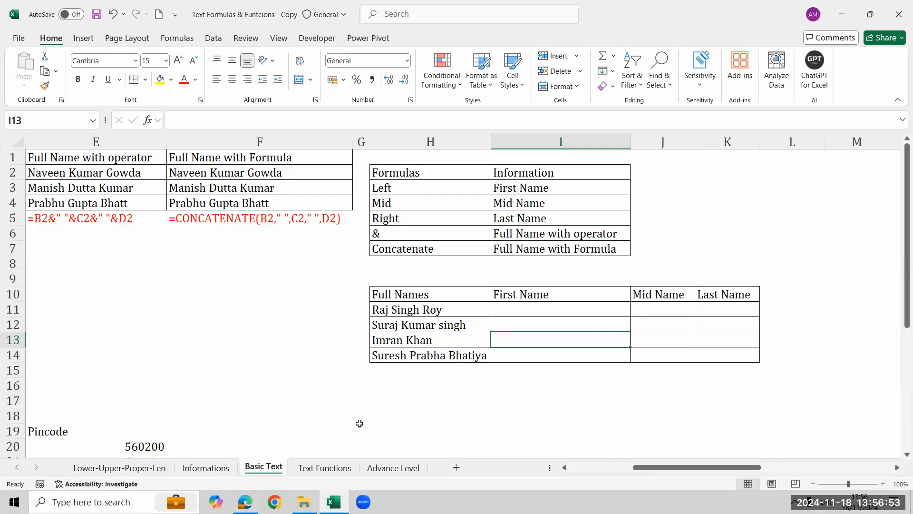
pyautogui.press('Right')
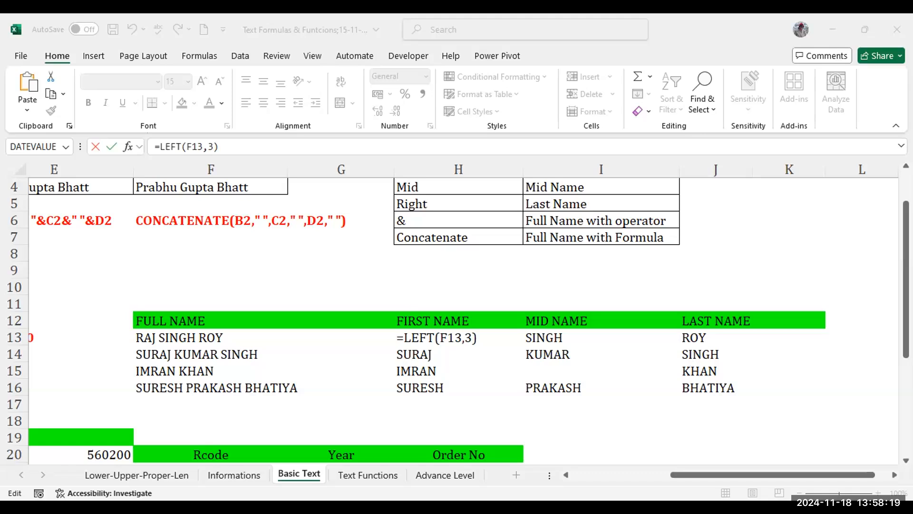
# - Try to put a G14 reference and an equals sign before the LEFT formula in H14 of the other workbook
pyautogui.click(419, 338)
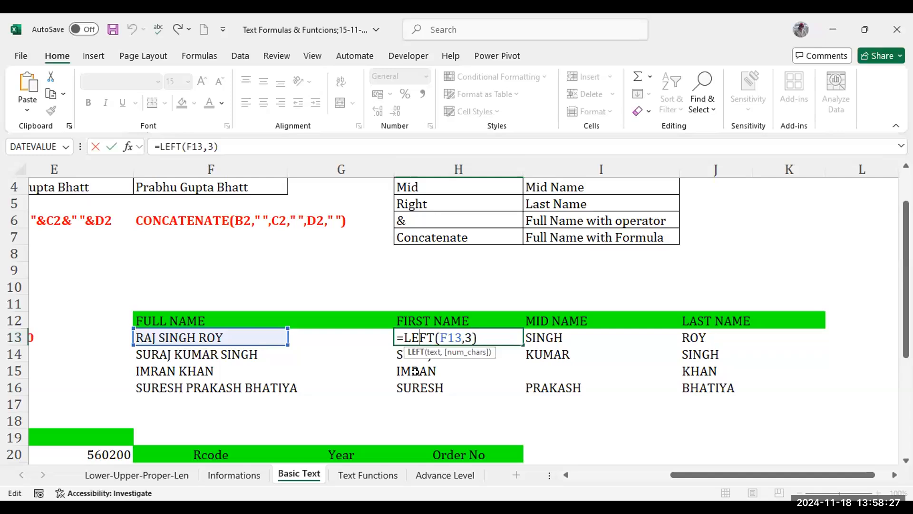
pyautogui.click(393, 352)
pyautogui.doubleClick(393, 352)
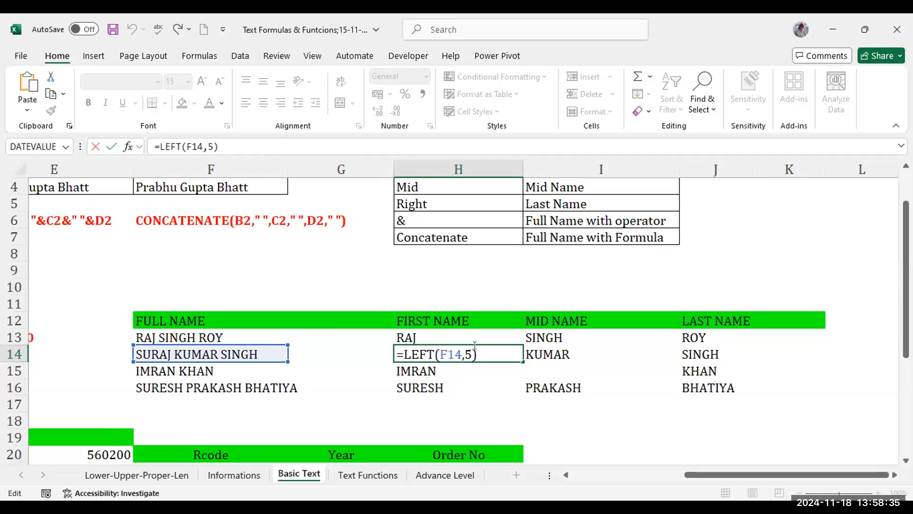
pyautogui.write('=')
pyautogui.click(415, 334)
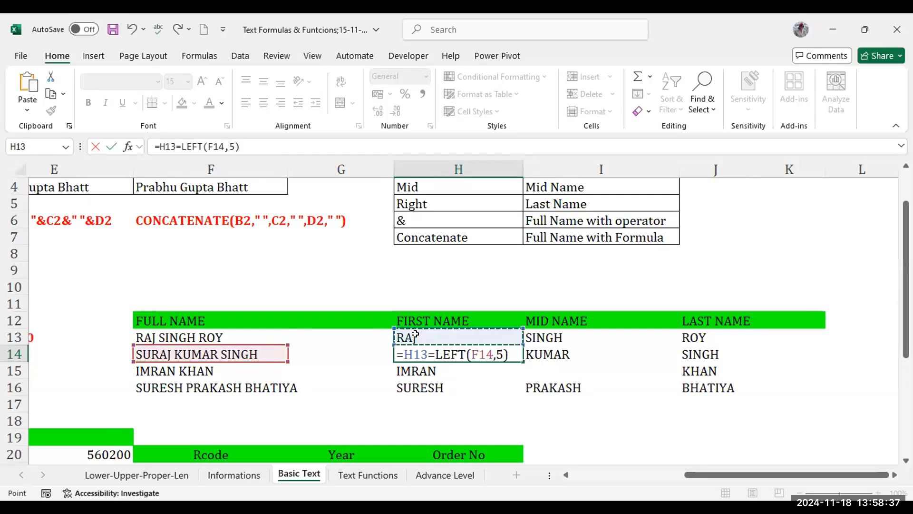
pyautogui.click(366, 349)
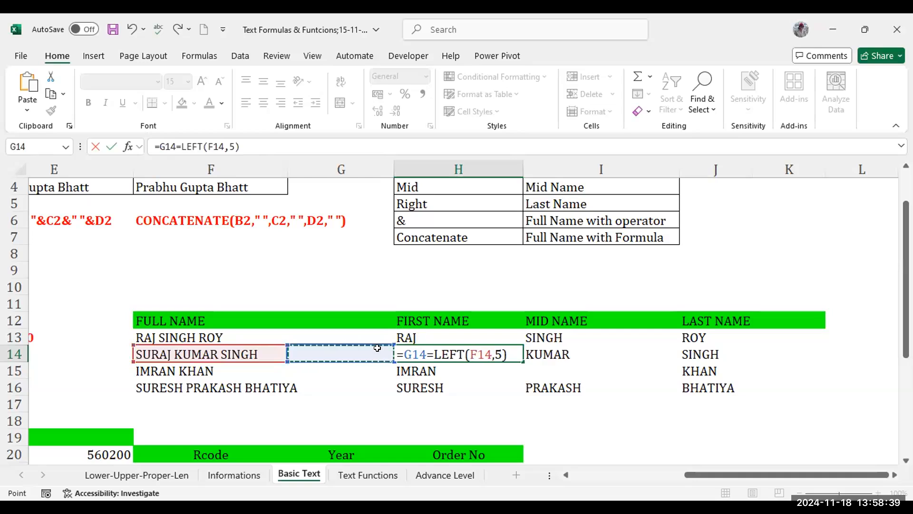
pyautogui.press('Return')
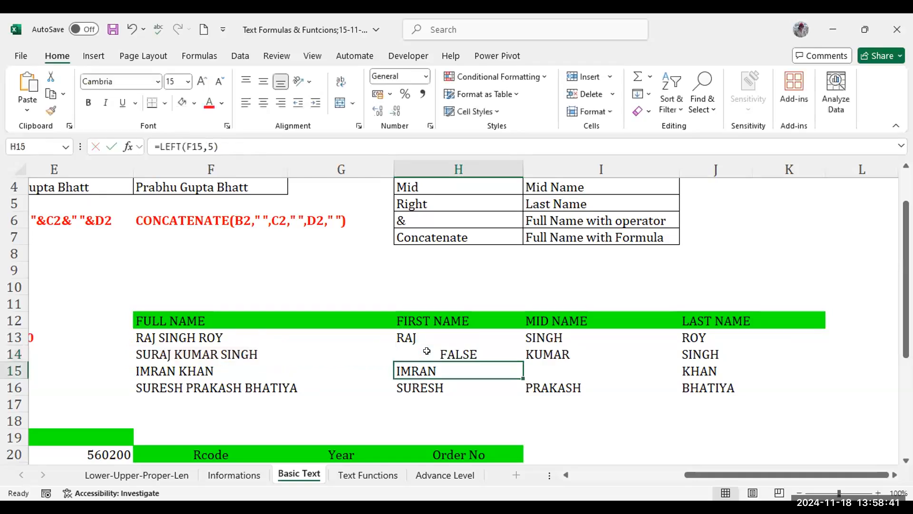
# - Remove =G14= from the start of H14, leaving LEFT(F14,5) as text, and open the H13 formula for editing
pyautogui.click(445, 355)
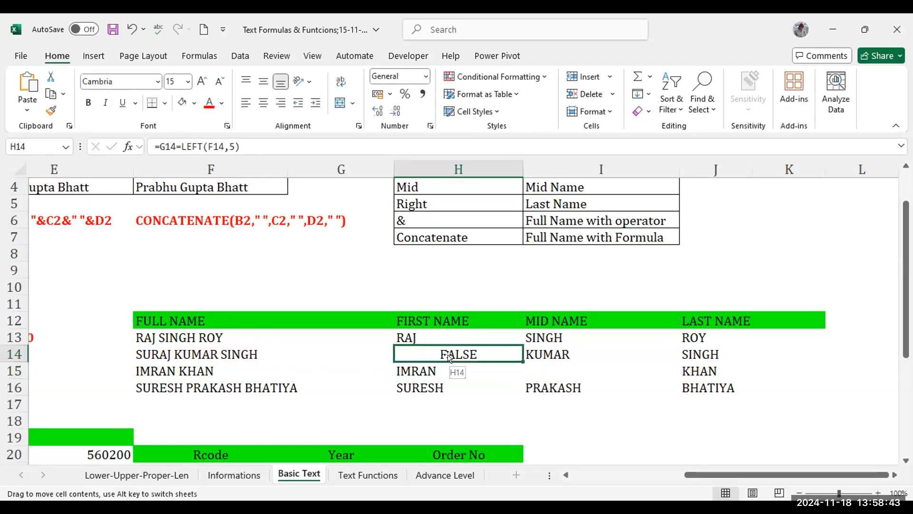
pyautogui.doubleClick(453, 353)
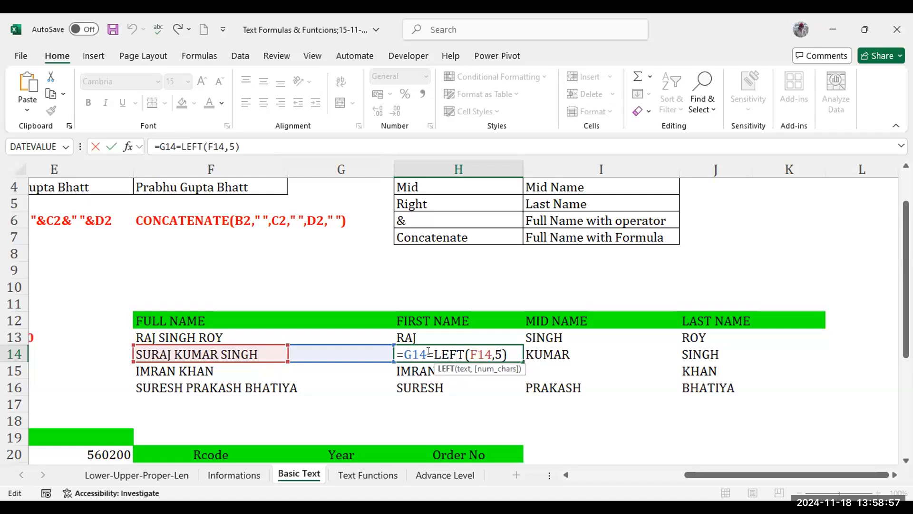
pyautogui.moveTo(433, 354); pyautogui.dragTo(349, 354)
pyautogui.press('BackSpace')
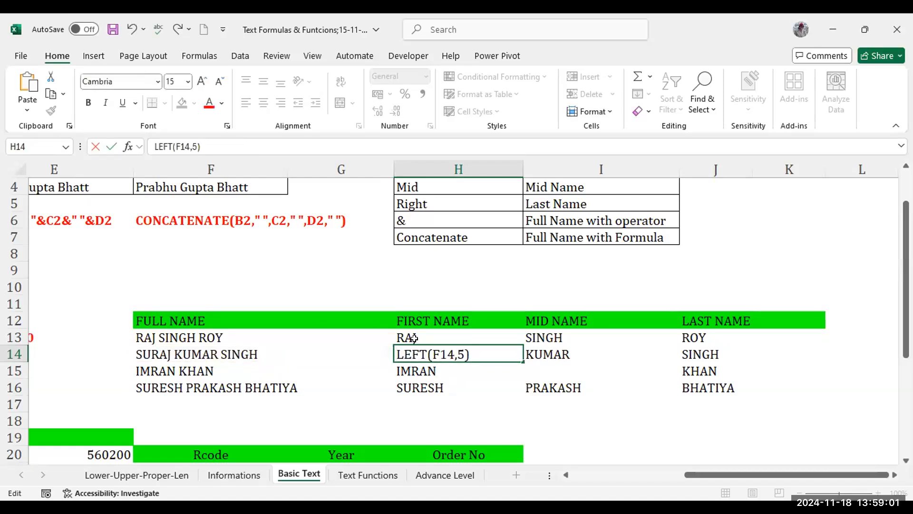
pyautogui.click(472, 350)
pyautogui.press('Return')
pyautogui.click(405, 333)
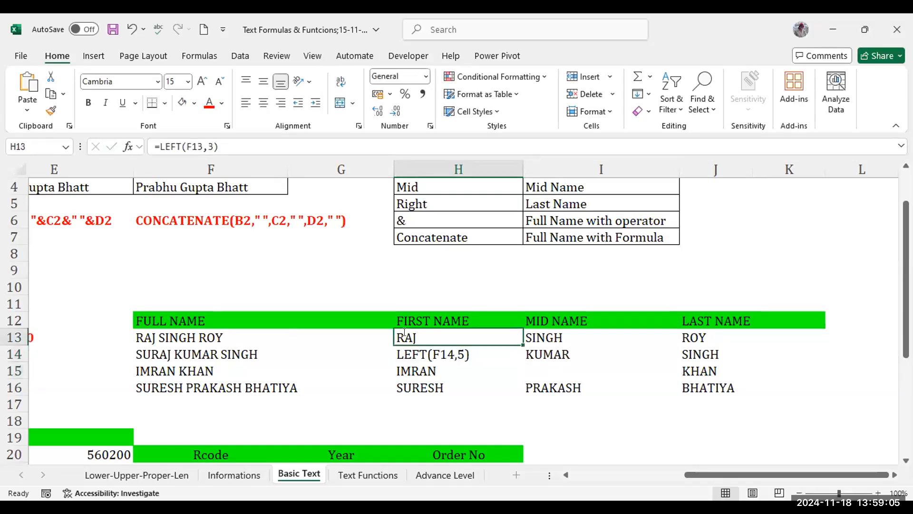
pyautogui.doubleClick(404, 333)
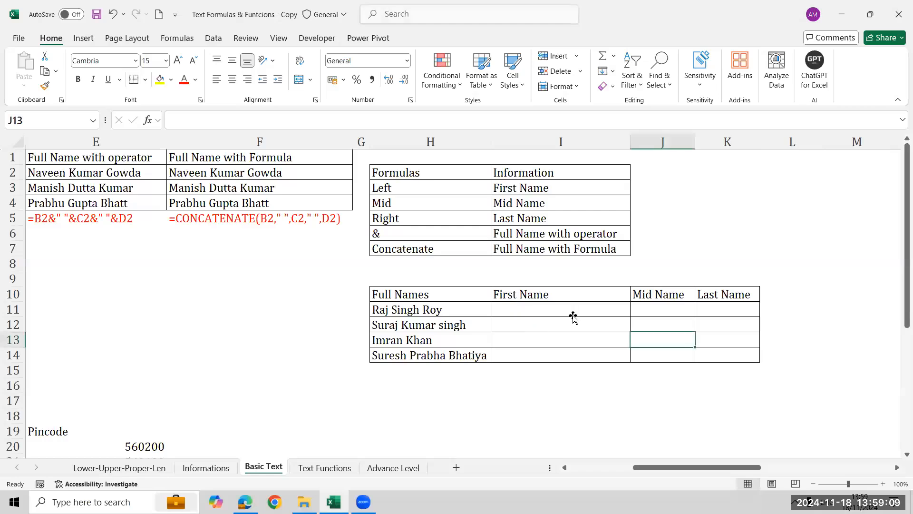
pyautogui.click(573, 315)
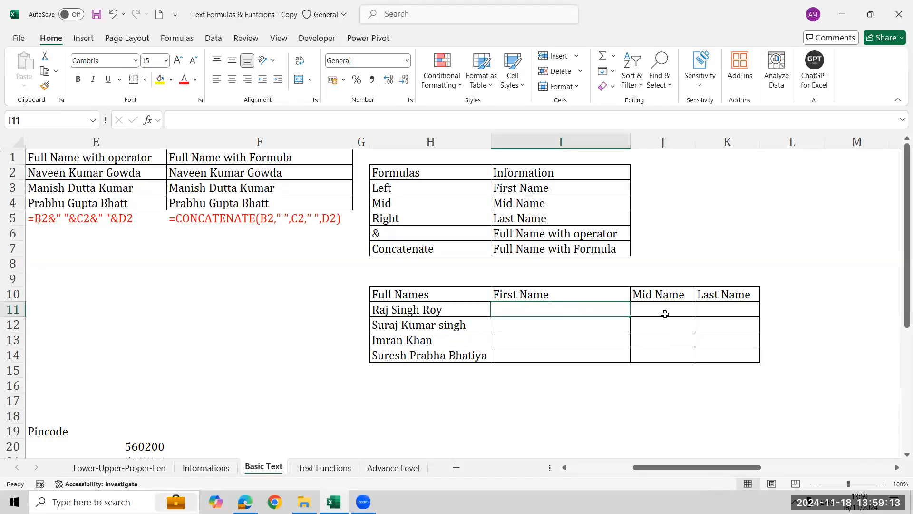
pyautogui.click(742, 306)
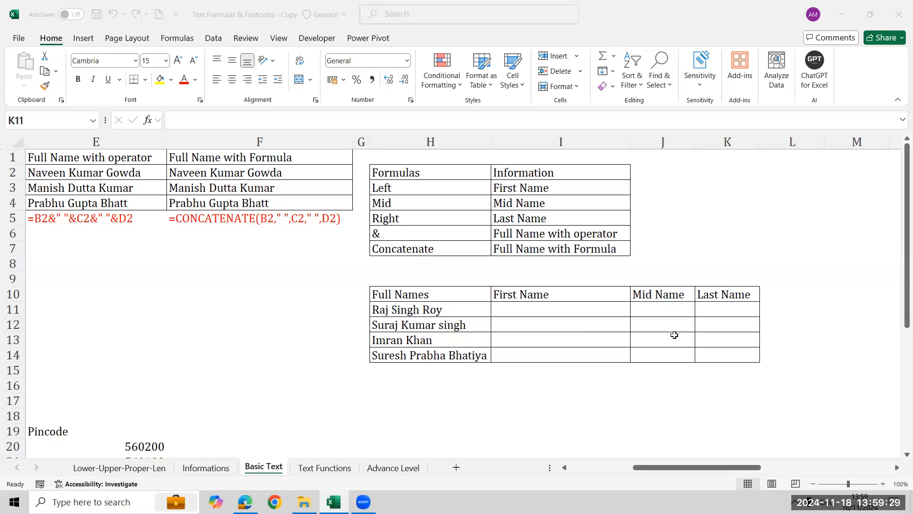
pyautogui.click(670, 355)
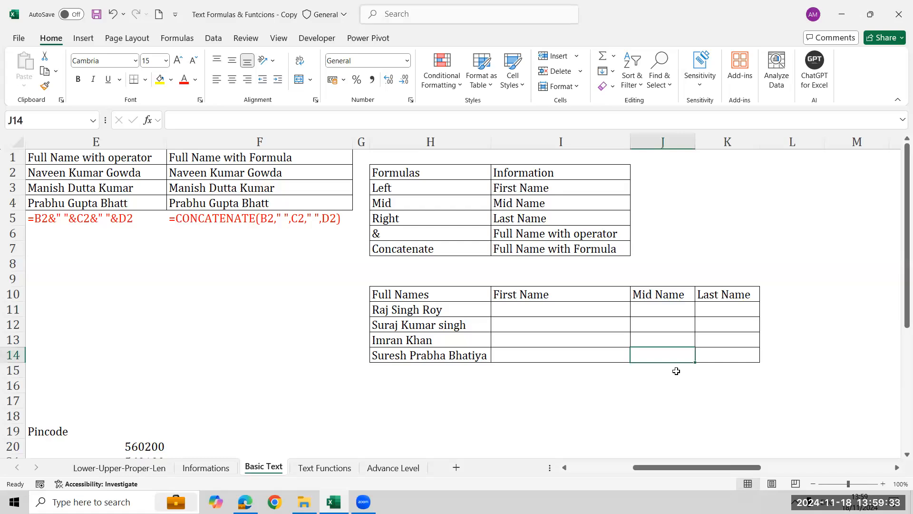
pyautogui.click(572, 166)
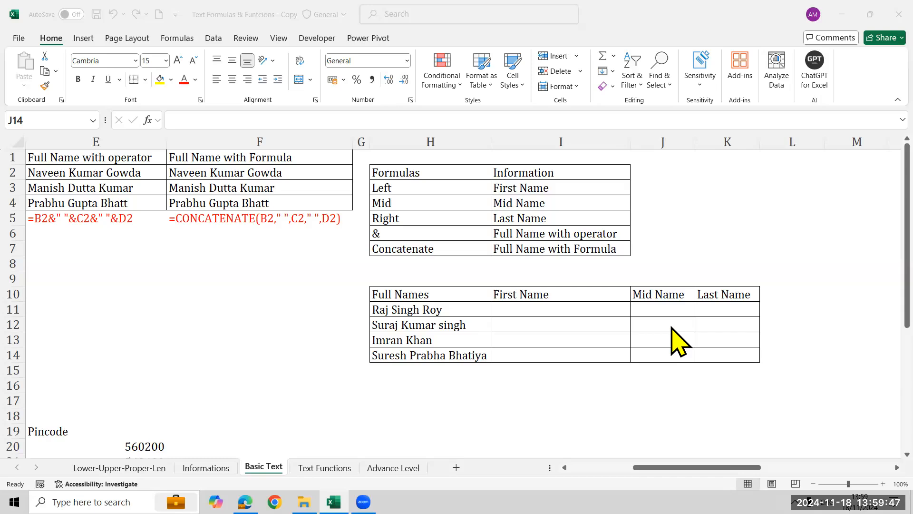
pyautogui.click(276, 288)
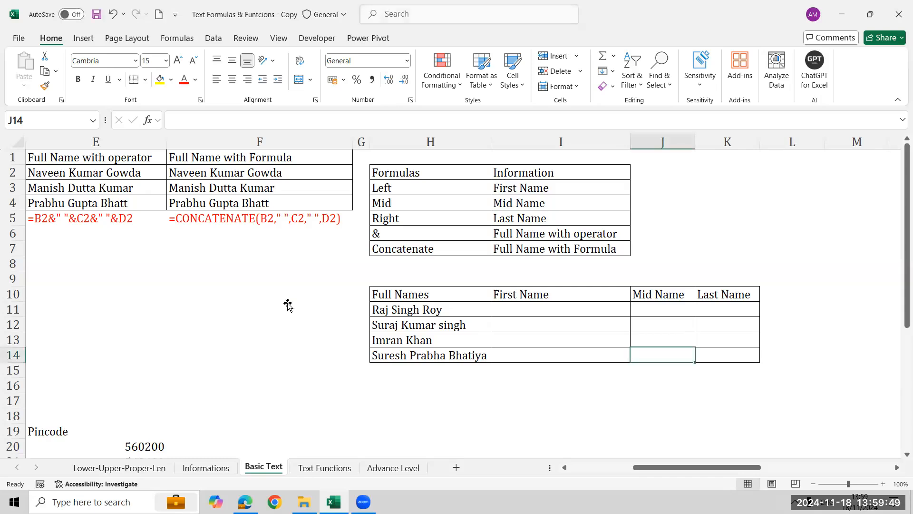
# - Select cell F11 on the Basic Text sheet and save the workbook
pyautogui.click(287, 304)
pyautogui.hotkey('ctrl', 's')
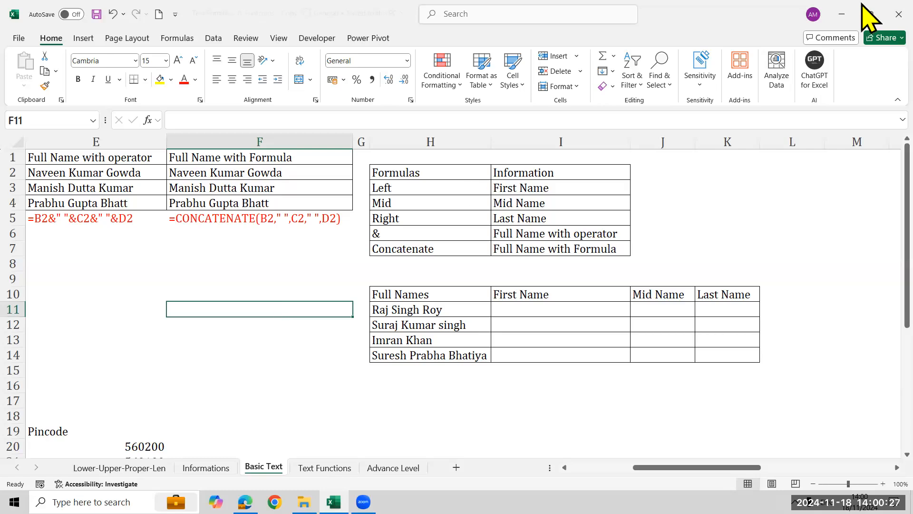
# - Close the practice workbook and return to the desktop
pyautogui.click(898, 14)
pyautogui.rightClick(576, 158)
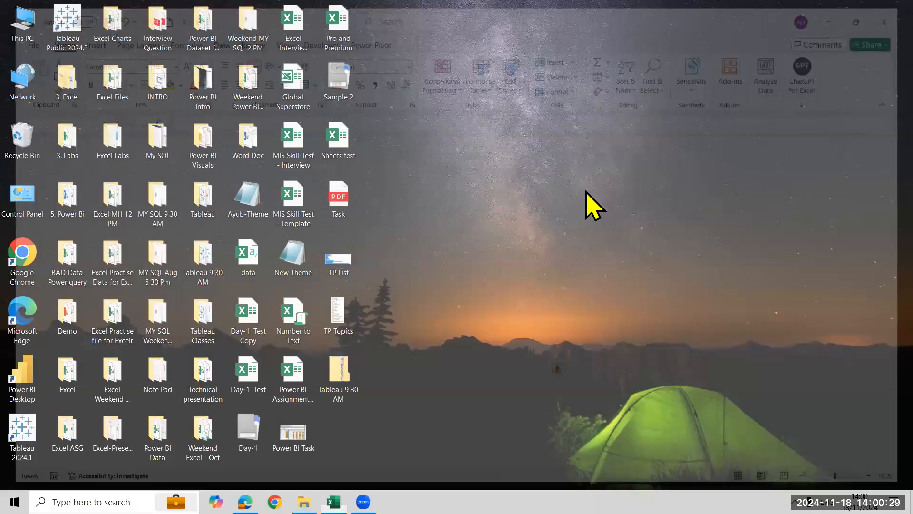
pyautogui.click(590, 195)
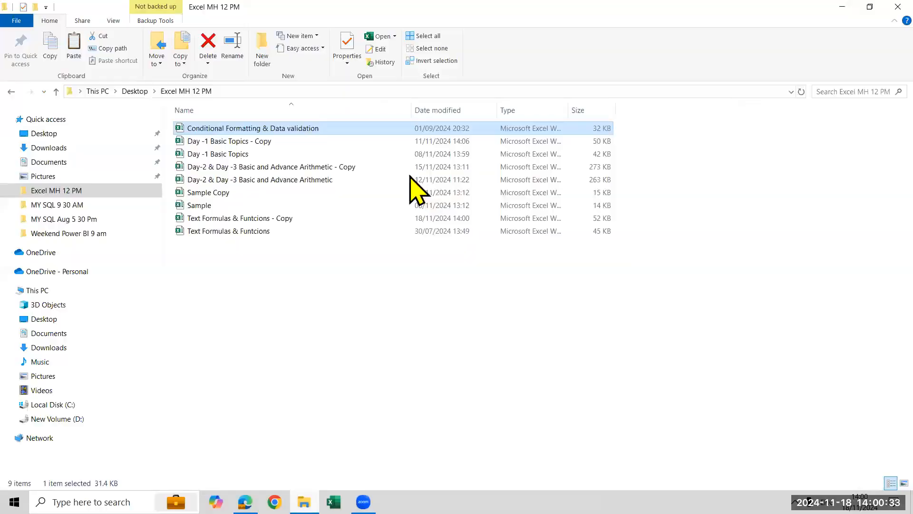
# - Copy the workbook file "Text Formulas & Funtcions - Copy" in the Excel MH 12 PM folder and close the folder window
pyautogui.click(383, 164)
pyautogui.click(358, 220)
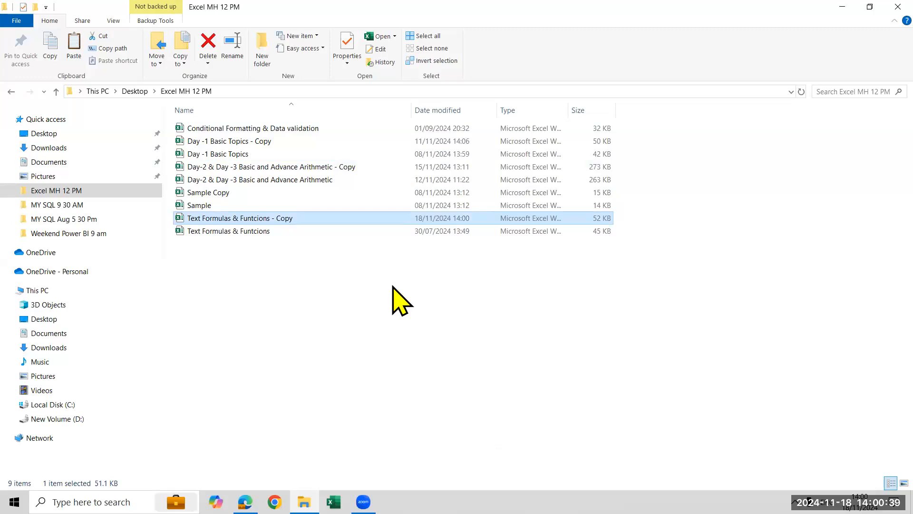
pyautogui.hotkey('ctrl', 'c')
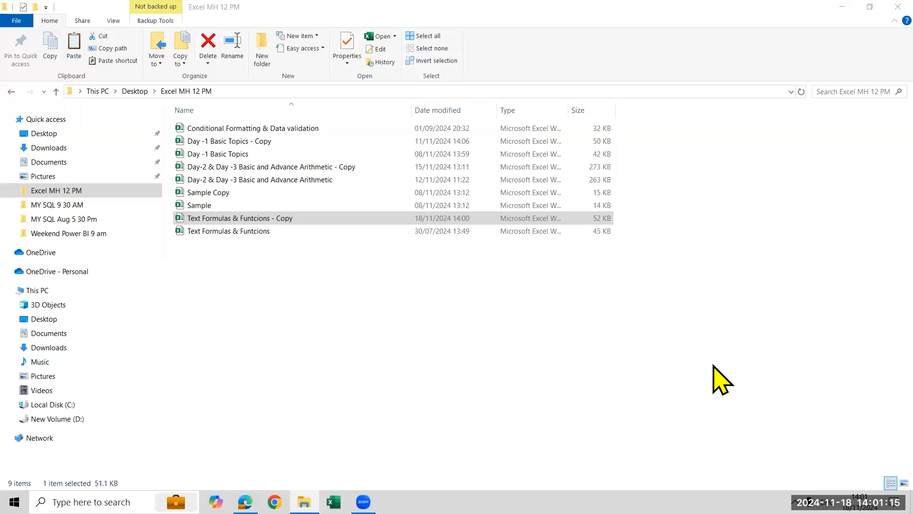
pyautogui.click(897, 7)
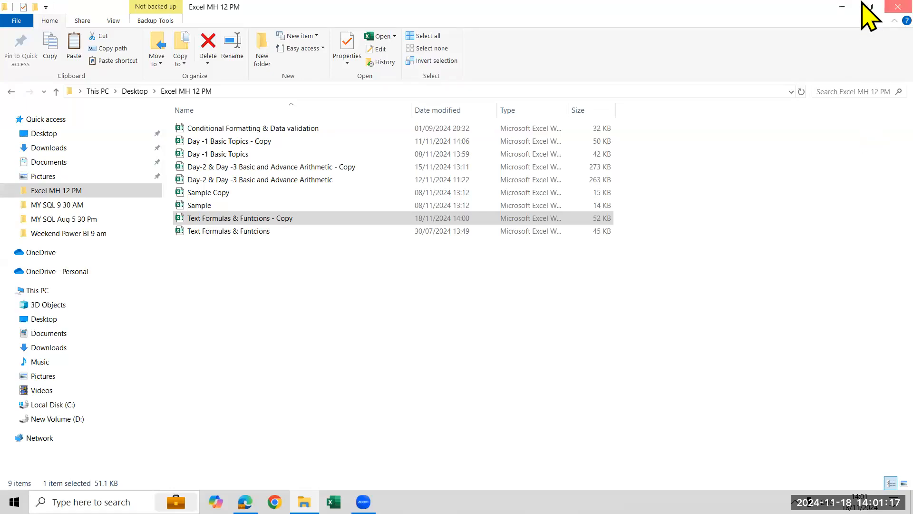
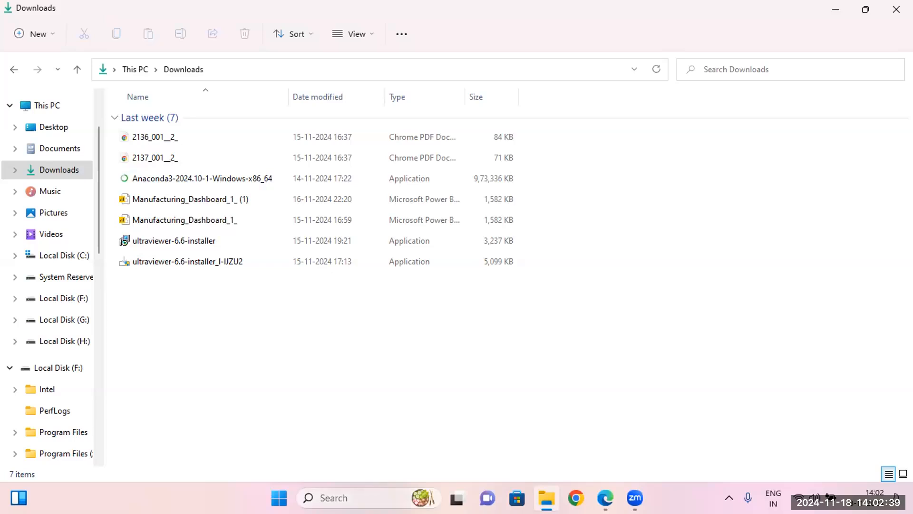
# - Open Programs and Features in Control Panel and select Anaconda3 2024.10-1 (Python 3.12.7 64-bit)
pyautogui.click(363, 495)
pyautogui.write('co')
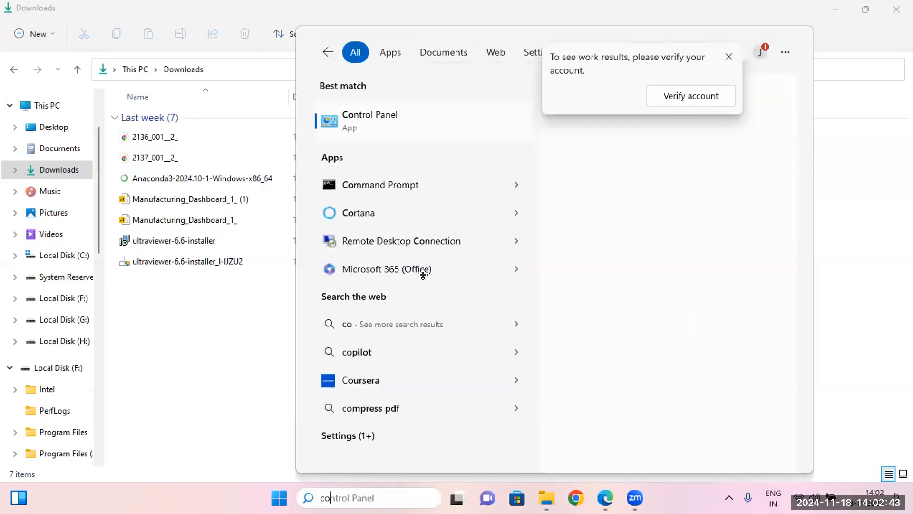
pyautogui.press('Return')
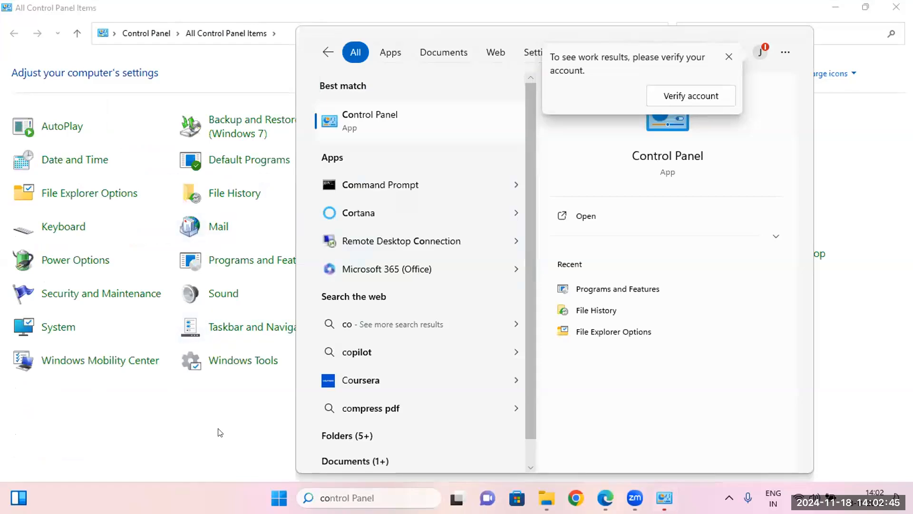
pyautogui.click(232, 262)
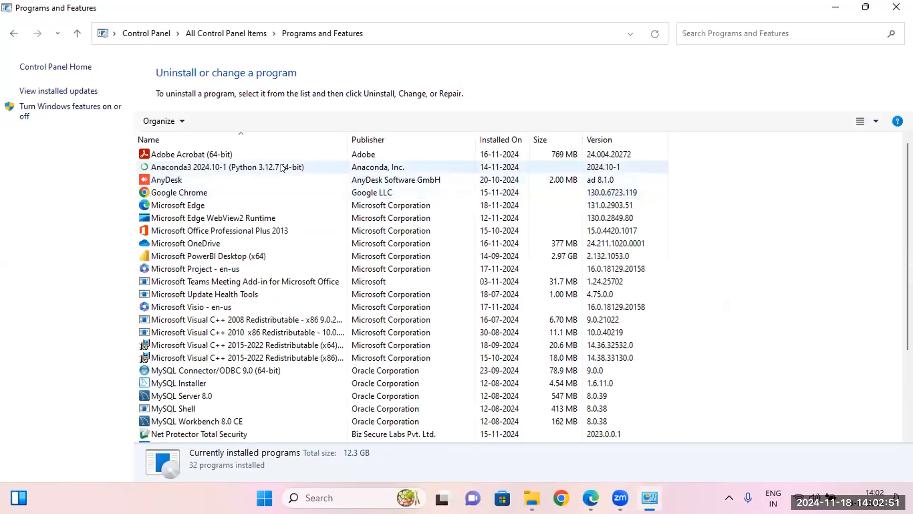
pyautogui.click(283, 168)
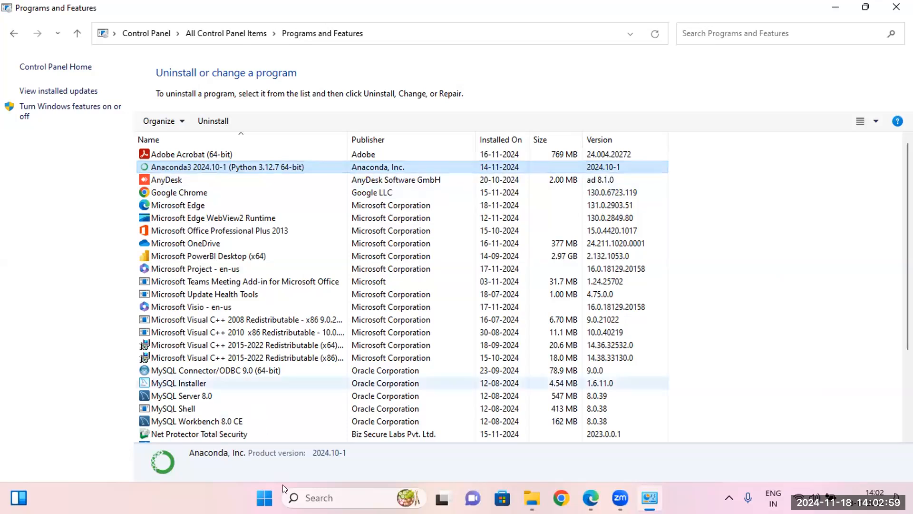
# - Search Windows for python, correcting the misspelled paython, and close the search to return to the installed programs list
pyautogui.click(309, 497)
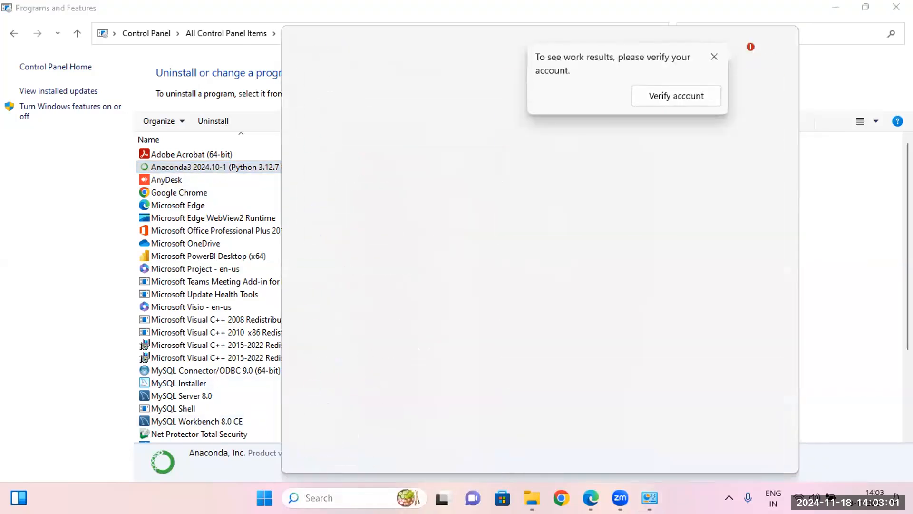
pyautogui.write('pay')
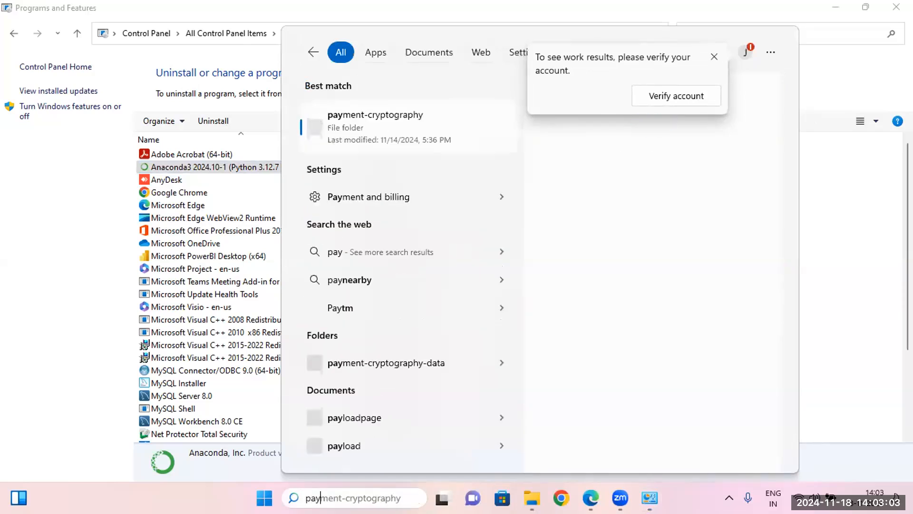
pyautogui.write('tho')
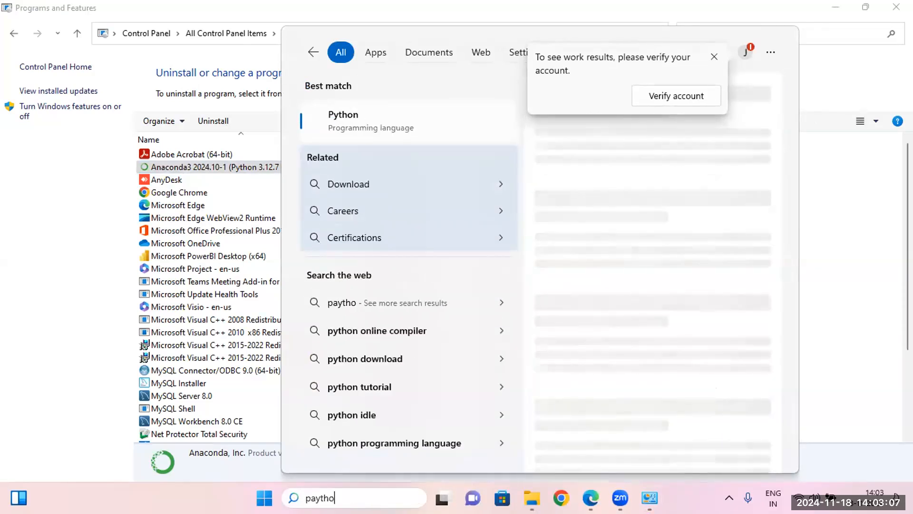
pyautogui.write('n')
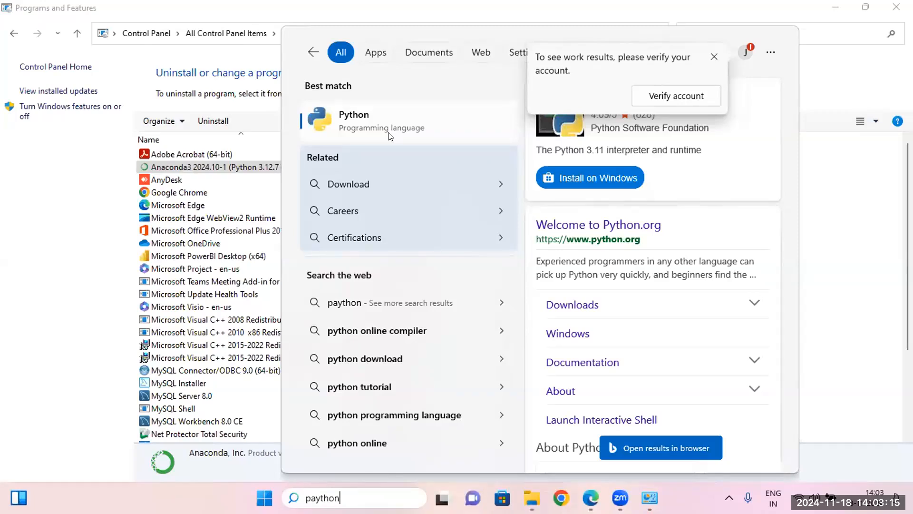
pyautogui.press('BackSpace')
pyautogui.press('BackSpace')
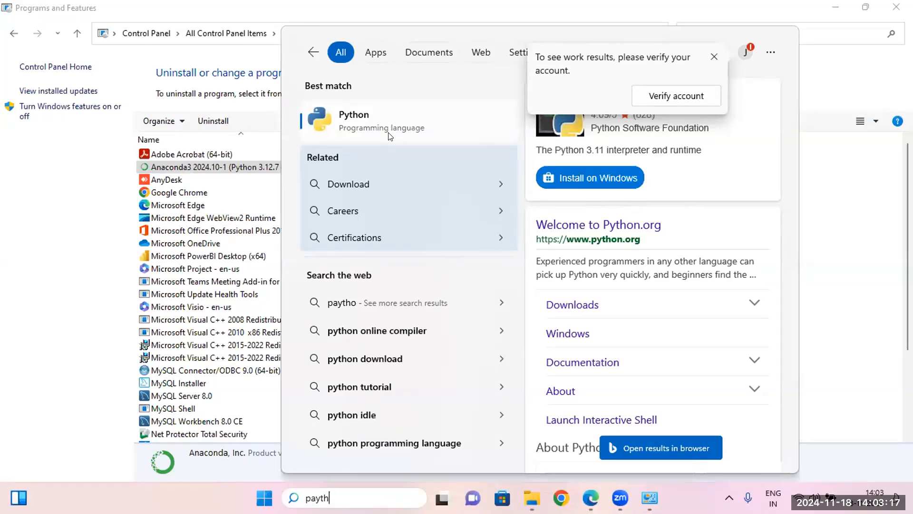
pyautogui.press('BackSpace')
pyautogui.press('BackSpace')
pyautogui.press('BackSpace')
pyautogui.press('BackSpace')
pyautogui.write('ytho')
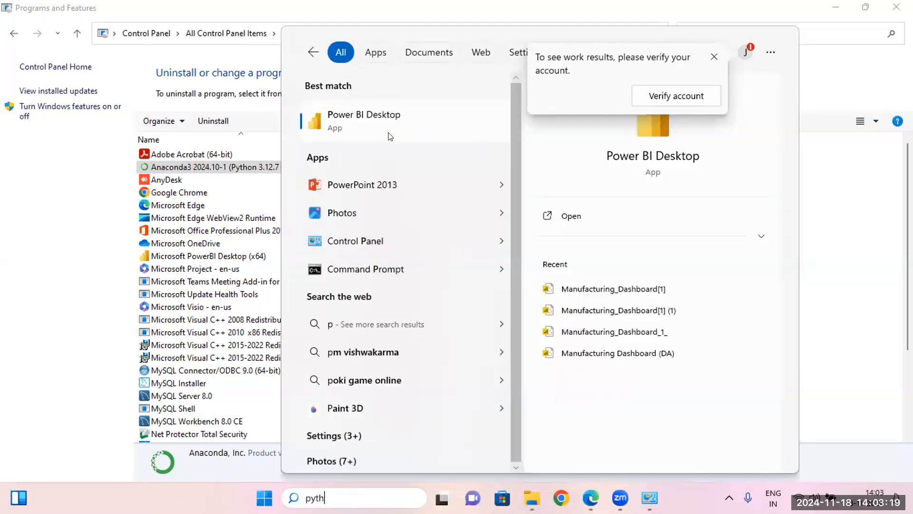
pyautogui.write('n')
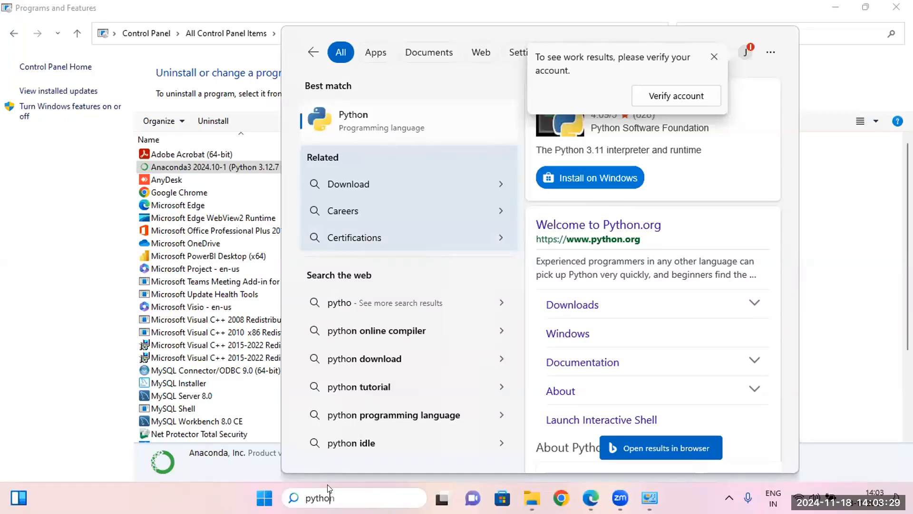
pyautogui.press('BackSpace')
pyautogui.press('BackSpace')
pyautogui.press('BackSpace')
pyautogui.press('BackSpace')
pyautogui.press('BackSpace')
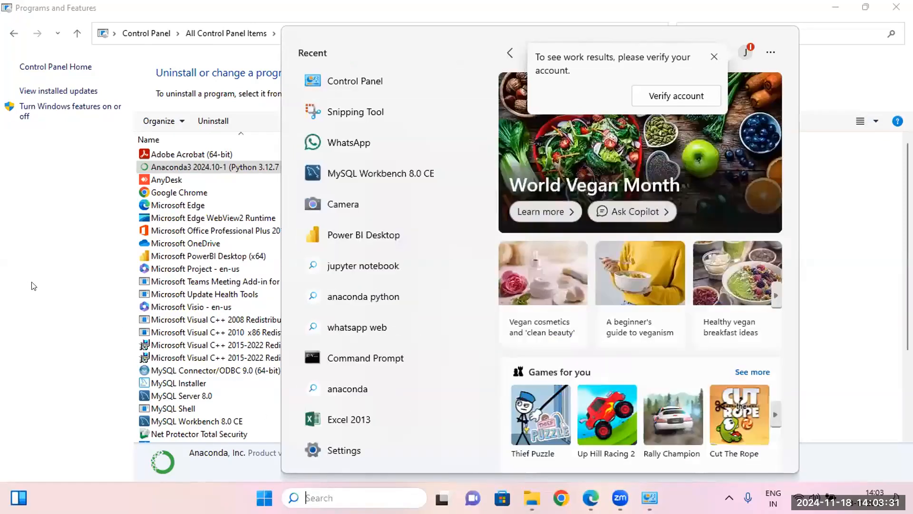
pyautogui.press('Escape')
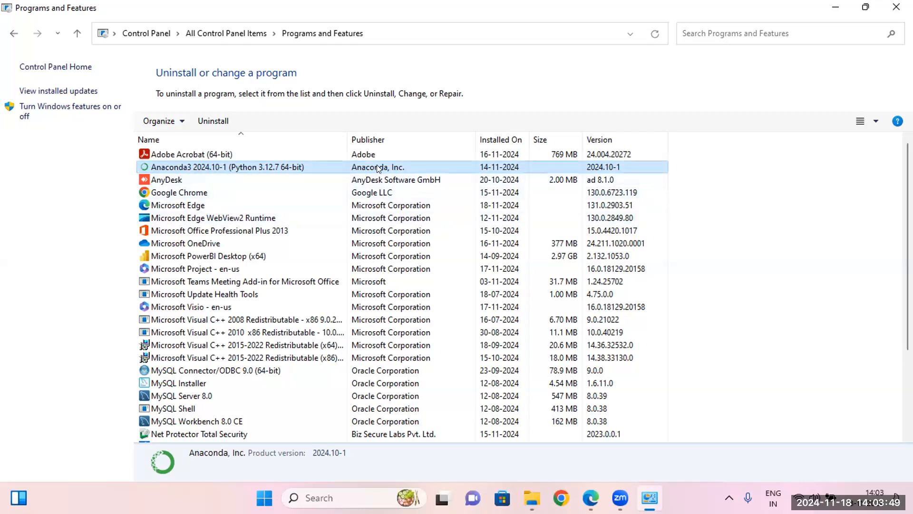
# - Launch the uninstaller for Anaconda3 2024.10-1 and start removing it from C:\Users\Admin\anaconda3
pyautogui.rightClick(370, 153)
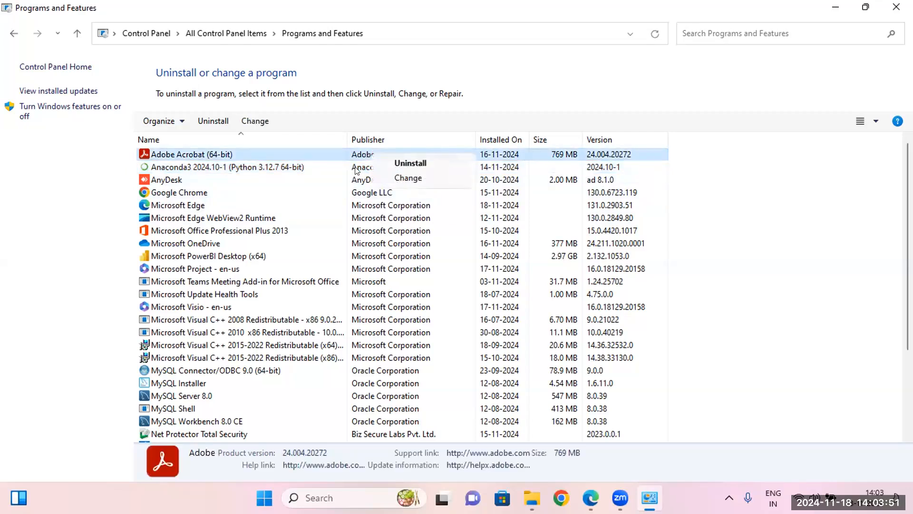
pyautogui.click(356, 170)
pyautogui.rightClick(354, 170)
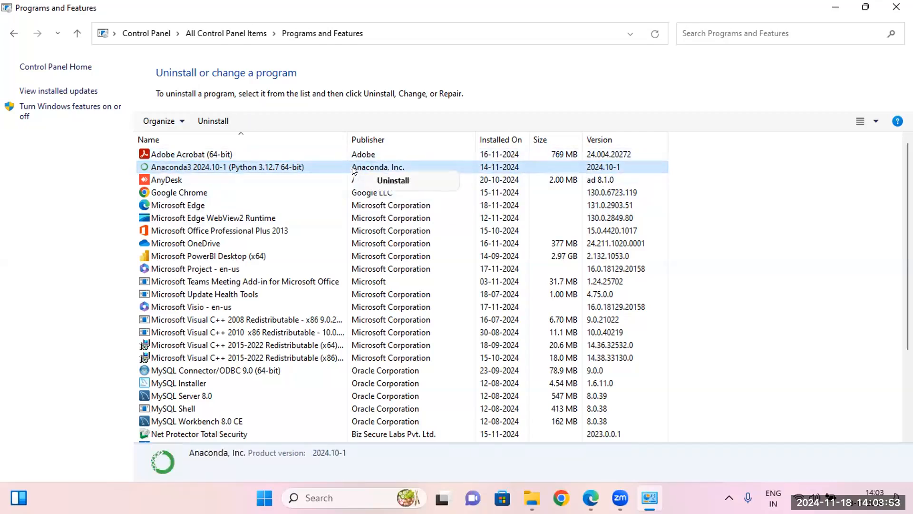
pyautogui.click(367, 178)
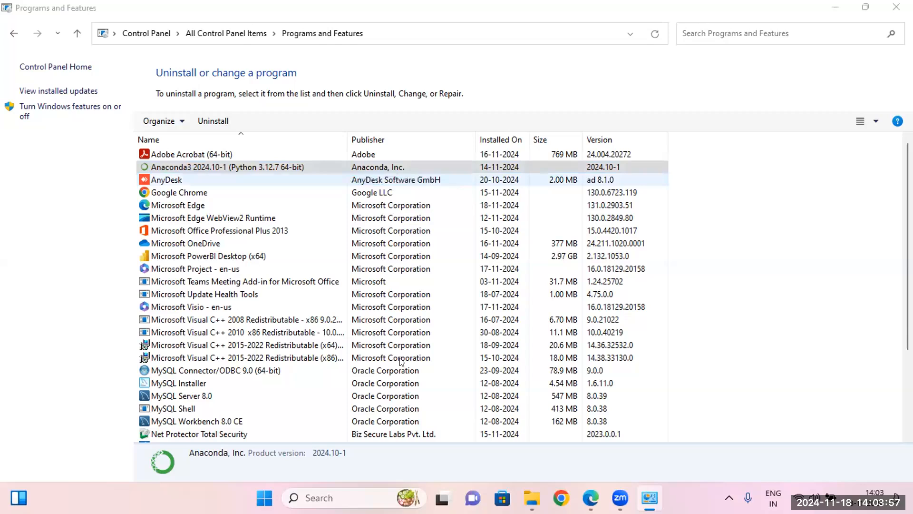
pyautogui.click(541, 356)
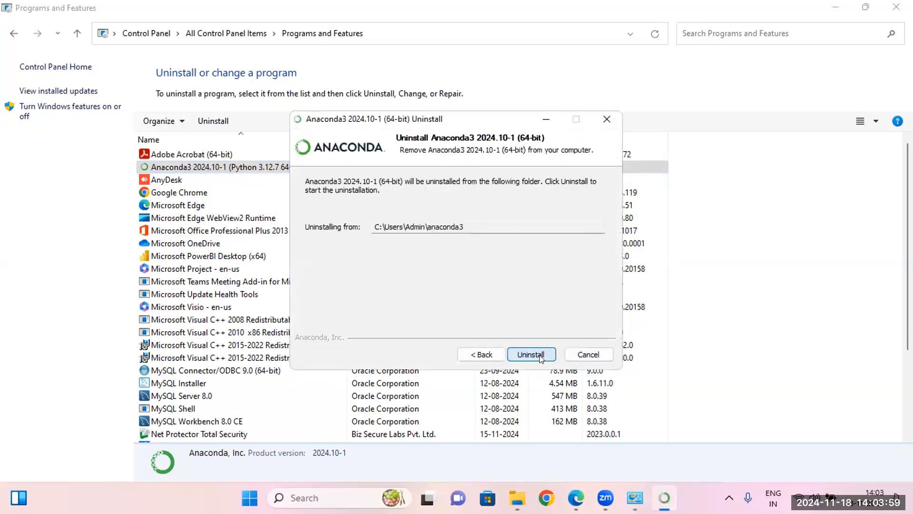
pyautogui.click(542, 357)
# - Ignore the script failures during the Anaconda3 uninstall, including rmreg, so the removal continues
pyautogui.click(509, 286)
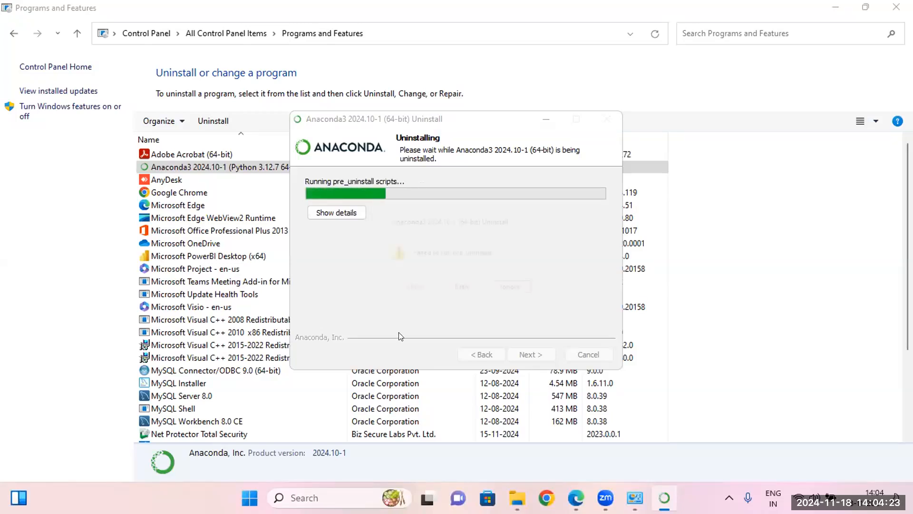
pyautogui.click(507, 292)
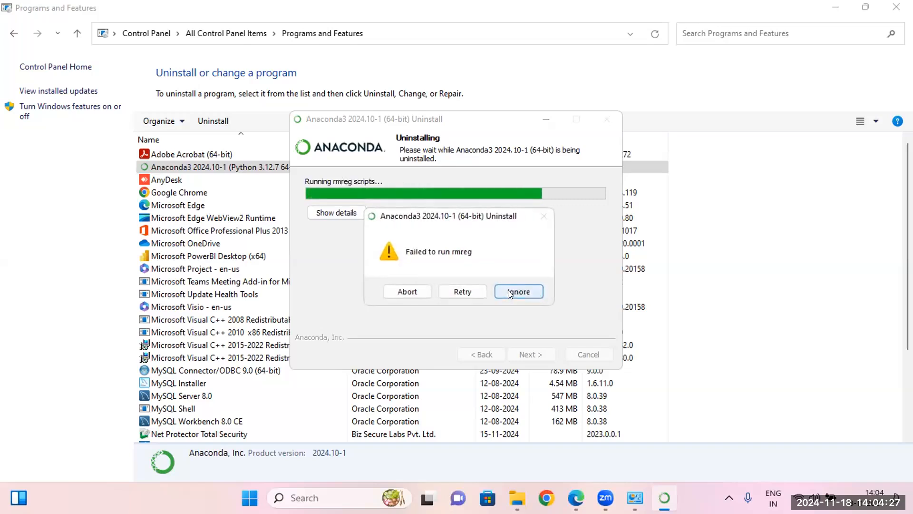
pyautogui.click(508, 291)
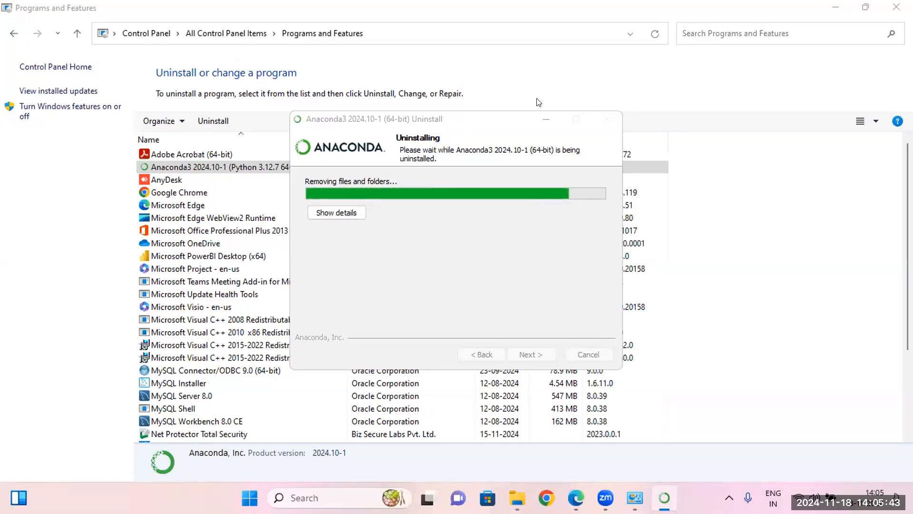
# - Lower the system volume almost to zero while the uninstall runs
pyautogui.press('XF86AudioLowerVolume')
pyautogui.press('XF86AudioLowerVolume')
pyautogui.press('XF86AudioLowerVolume')
pyautogui.press('XF86AudioLowerVolume')
pyautogui.press('XF86AudioLowerVolume')
pyautogui.press('XF86AudioLowerVolume')
pyautogui.press('XF86AudioLowerVolume')
pyautogui.press('XF86AudioLowerVolume')
pyautogui.press('XF86AudioLowerVolume')
pyautogui.press('XF86AudioLowerVolume')
pyautogui.press('XF86AudioLowerVolume')
pyautogui.press('XF86AudioLowerVolume')
pyautogui.press('XF86AudioLowerVolume')
pyautogui.press('XF86AudioLowerVolume')
pyautogui.press('XF86AudioLowerVolume')
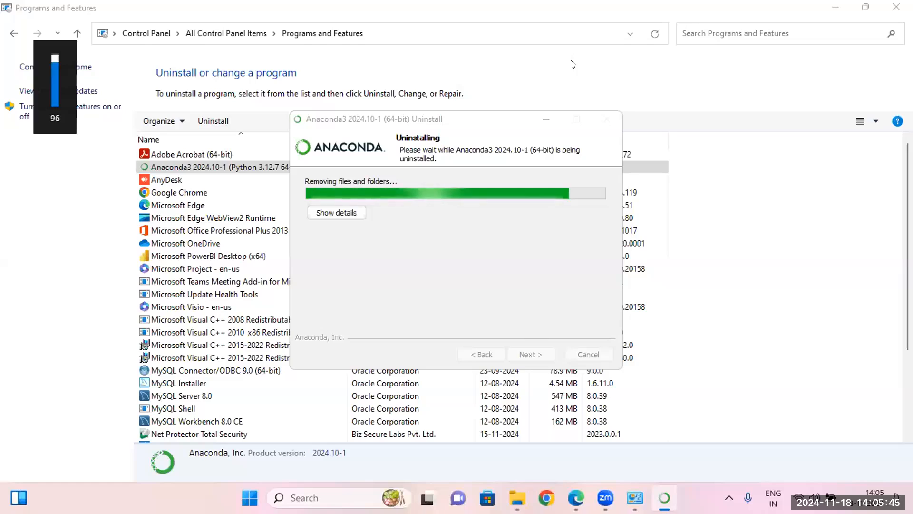
pyautogui.press('XF86AudioLowerVolume')
pyautogui.press('XF86AudioLowerVolume')
pyautogui.press('XF86AudioLowerVolume')
pyautogui.press('XF86AudioLowerVolume')
pyautogui.press('XF86AudioLowerVolume')
pyautogui.press('XF86AudioLowerVolume')
pyautogui.press('XF86AudioLowerVolume')
pyautogui.press('XF86AudioLowerVolume')
pyautogui.press('XF86AudioLowerVolume')
pyautogui.press('XF86AudioLowerVolume')
pyautogui.press('XF86AudioLowerVolume')
pyautogui.press('XF86AudioLowerVolume')
pyautogui.press('XF86AudioLowerVolume')
pyautogui.press('XF86AudioLowerVolume')
pyautogui.press('XF86AudioLowerVolume')
pyautogui.press('XF86AudioLowerVolume')
pyautogui.press('XF86AudioLowerVolume')
pyautogui.press('XF86AudioLowerVolume')
pyautogui.press('XF86AudioLowerVolume')
pyautogui.press('XF86AudioLowerVolume')
pyautogui.press('XF86AudioLowerVolume')
pyautogui.press('XF86AudioLowerVolume')
pyautogui.press('XF86AudioLowerVolume')
pyautogui.press('XF86AudioLowerVolume')
pyautogui.press('XF86AudioLowerVolume')
pyautogui.press('XF86AudioLowerVolume')
pyautogui.press('XF86AudioLowerVolume')
pyautogui.press('XF86AudioLowerVolume')
pyautogui.press('XF86AudioLowerVolume')
pyautogui.press('XF86AudioLowerVolume')
pyautogui.press('XF86AudioLowerVolume')
pyautogui.press('XF86AudioLowerVolume')
# - Raise the system volume to 72
pyautogui.press('XF86AudioRaiseVolume')
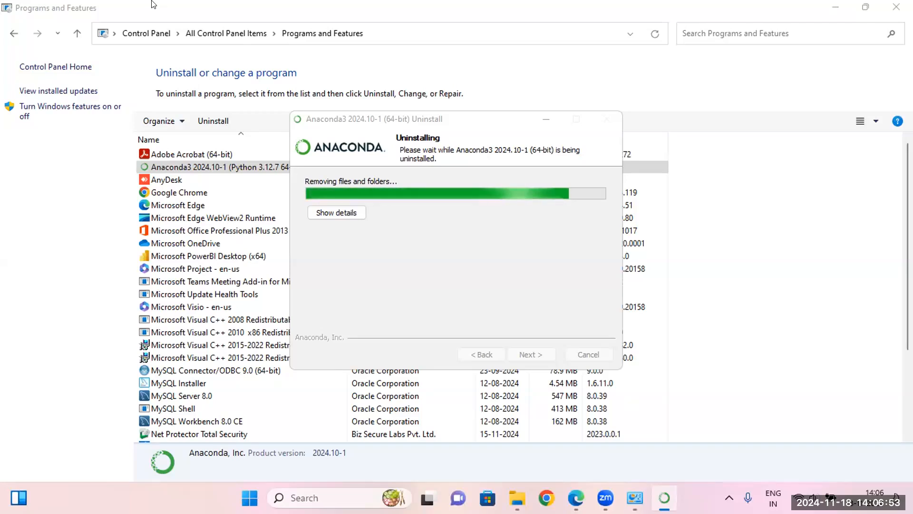
pyautogui.press('XF86AudioRaiseVolume')
pyautogui.press('XF86AudioRaiseVolume')
pyautogui.press('XF86AudioRaiseVolume')
pyautogui.press('XF86AudioRaiseVolume')
pyautogui.press('XF86AudioRaiseVolume')
pyautogui.press('XF86AudioRaiseVolume')
pyautogui.press('XF86AudioRaiseVolume')
pyautogui.press('XF86AudioRaiseVolume')
pyautogui.press('XF86AudioRaiseVolume')
pyautogui.press('XF86AudioRaiseVolume')
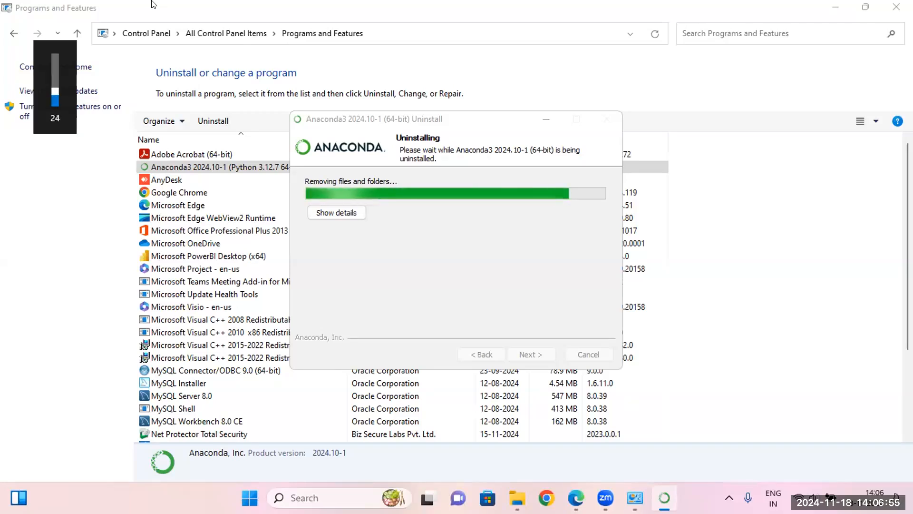
pyautogui.press('XF86AudioRaiseVolume')
pyautogui.press('XF86AudioRaiseVolume')
pyautogui.press('XF86AudioRaiseVolume')
pyautogui.press('XF86AudioRaiseVolume')
pyautogui.press('XF86AudioRaiseVolume')
pyautogui.press('XF86AudioRaiseVolume')
pyautogui.press('XF86AudioRaiseVolume')
pyautogui.press('XF86AudioRaiseVolume')
pyautogui.press('XF86AudioRaiseVolume')
pyautogui.press('XF86AudioRaiseVolume')
pyautogui.press('XF86AudioRaiseVolume')
pyautogui.press('XF86AudioRaiseVolume')
pyautogui.press('XF86AudioRaiseVolume')
pyautogui.press('XF86AudioRaiseVolume')
pyautogui.press('XF86AudioRaiseVolume')
pyautogui.press('XF86AudioRaiseVolume')
pyautogui.press('XF86AudioRaiseVolume')
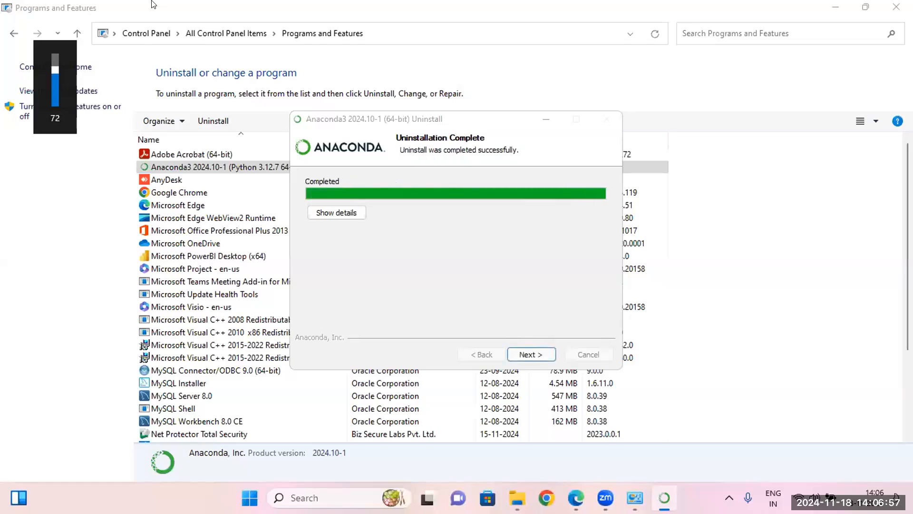
# - Finish the Anaconda3 uninstaller and refresh the list of installed programs
pyautogui.click(526, 353)
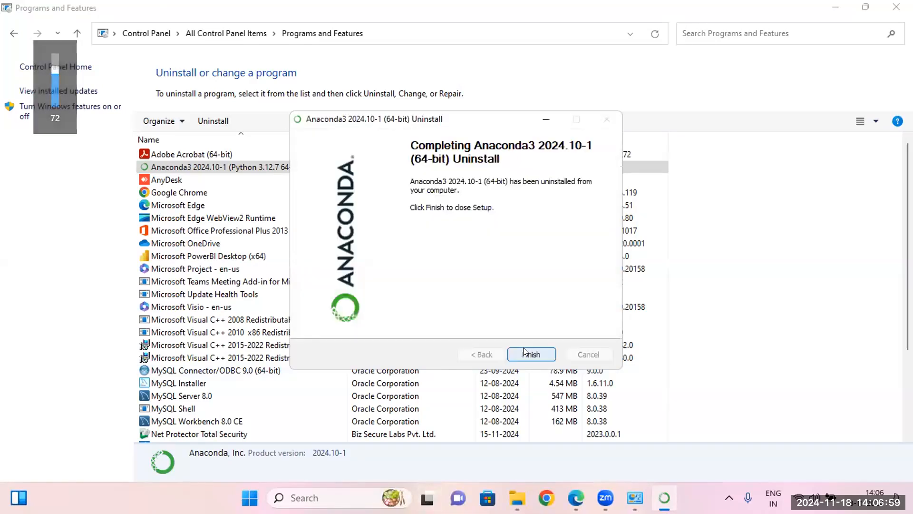
pyautogui.click(524, 353)
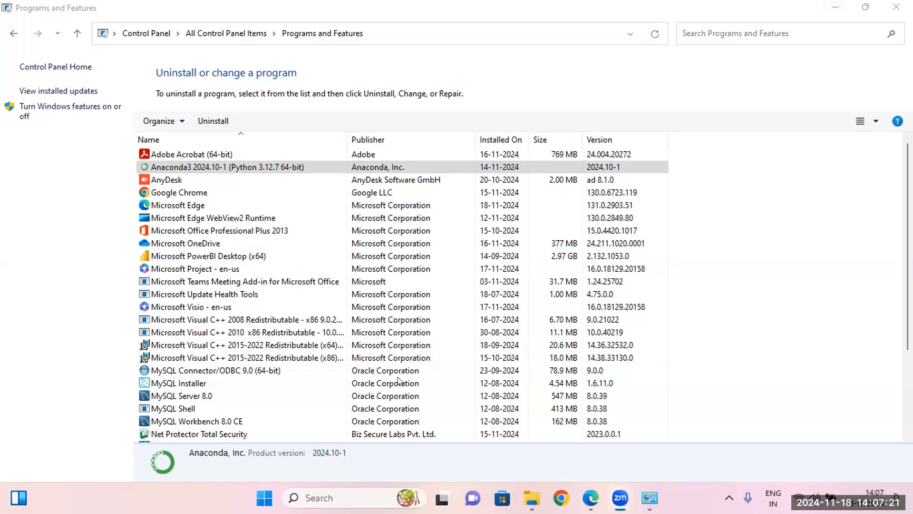
pyautogui.click(655, 33)
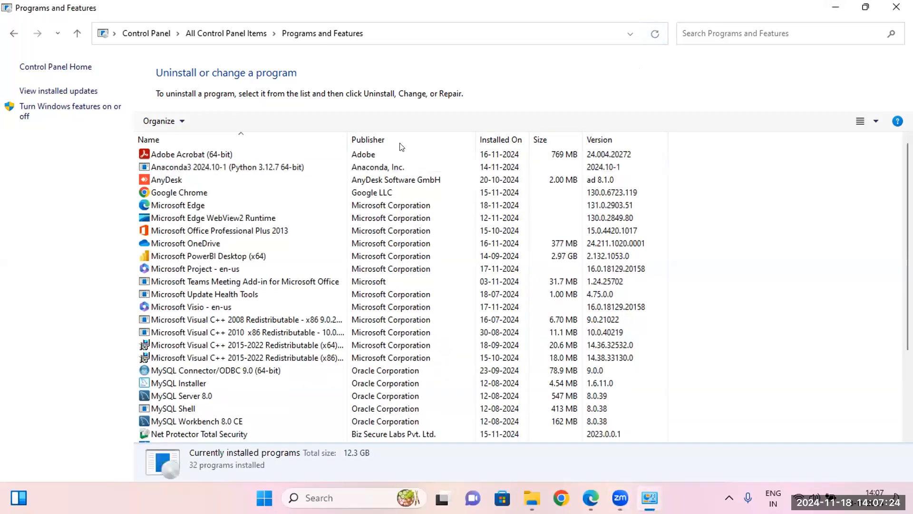
# - Remove the leftover Anaconda3 2024.10-1 (Python 3.12.7 64-bit) entry from the installed programs list
pyautogui.click(187, 167)
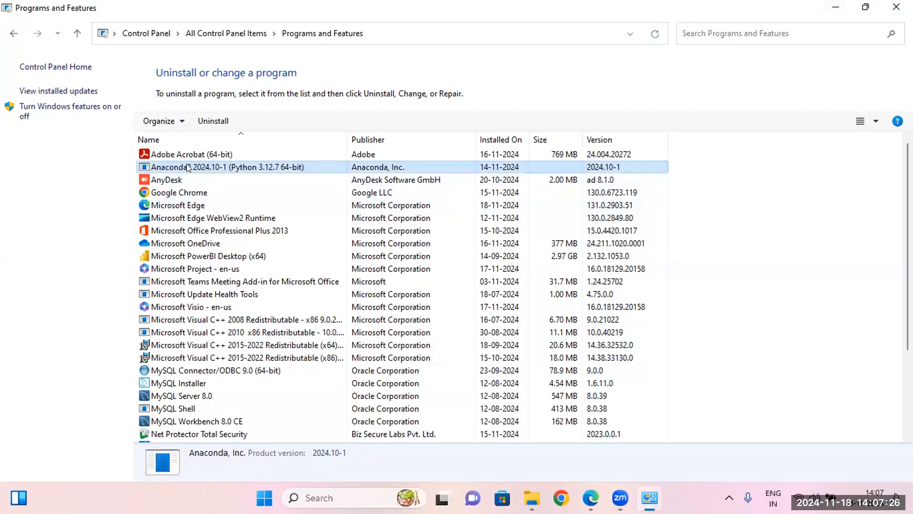
pyautogui.click(227, 119)
pyautogui.click(493, 272)
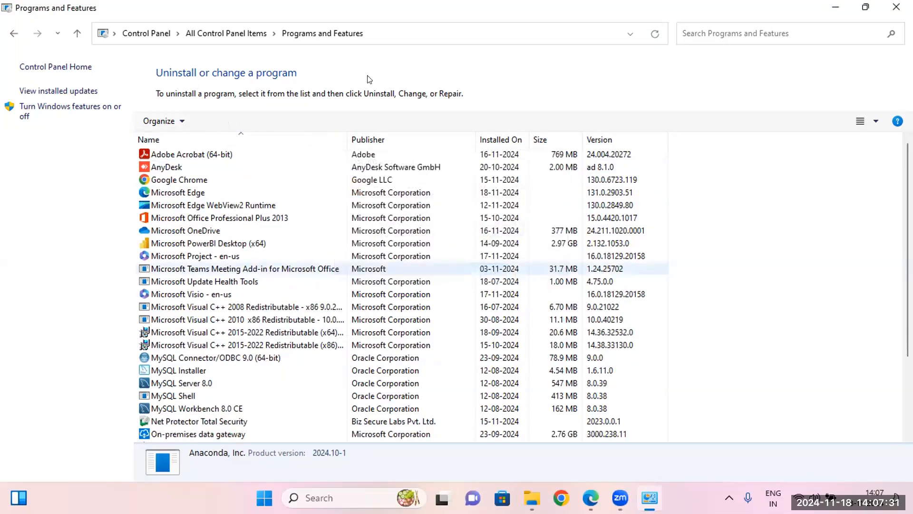
# - Check the rest of the installed programs list, refresh it, and close Programs and Features
pyautogui.scroll(-3, 214, 261)
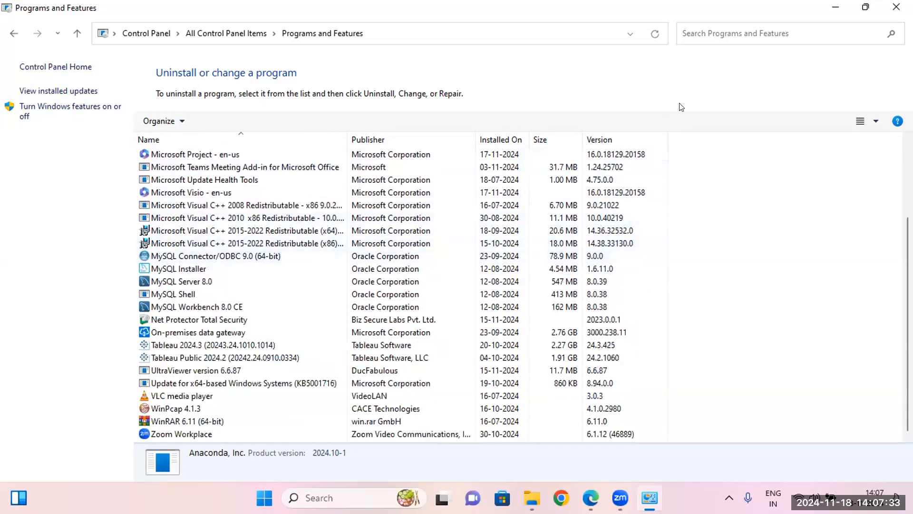
pyautogui.click(656, 33)
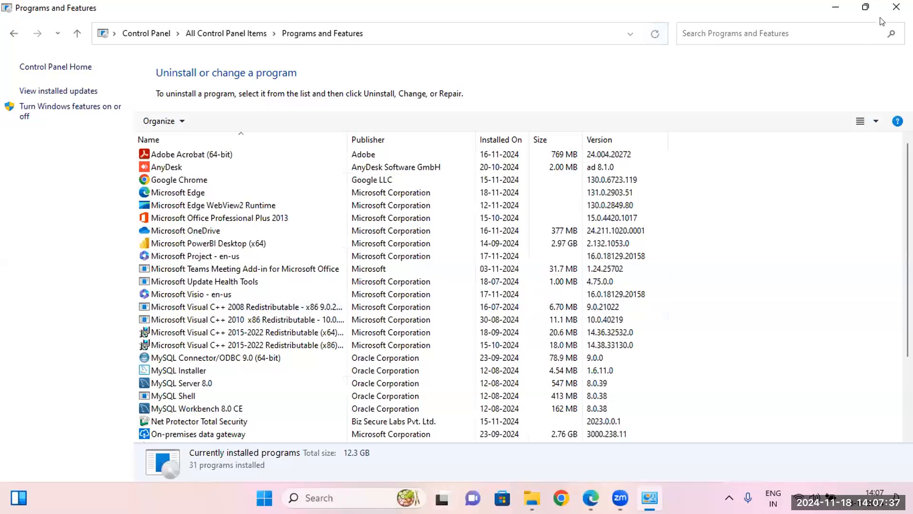
pyautogui.click(896, 7)
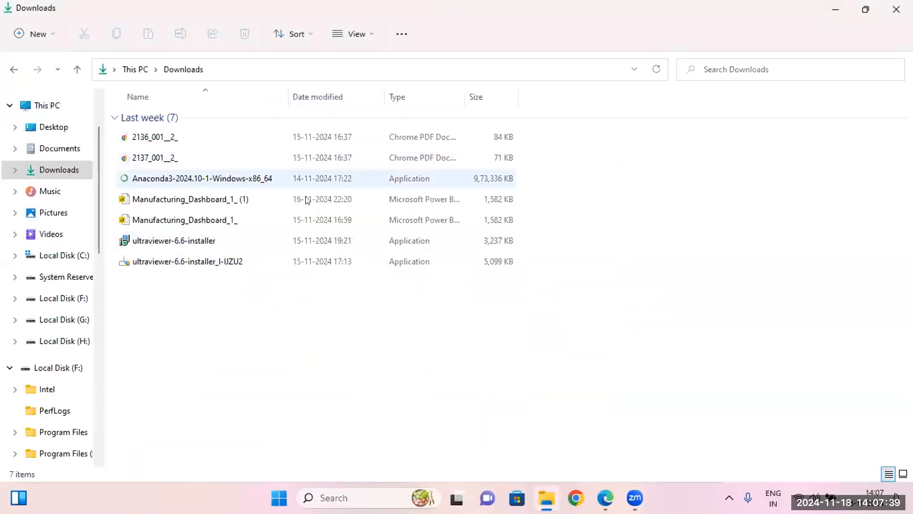
# - Launch the Anaconda3-2024.10-1-Windows-x86_64 installer from Downloads, lower the system volume while it loads, and bring its setup window forward
pyautogui.click(328, 184)
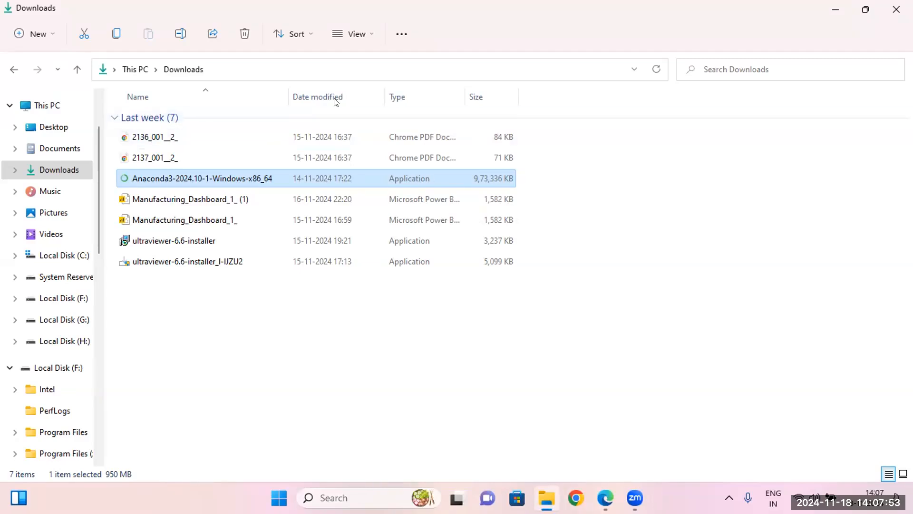
pyautogui.doubleClick(394, 177)
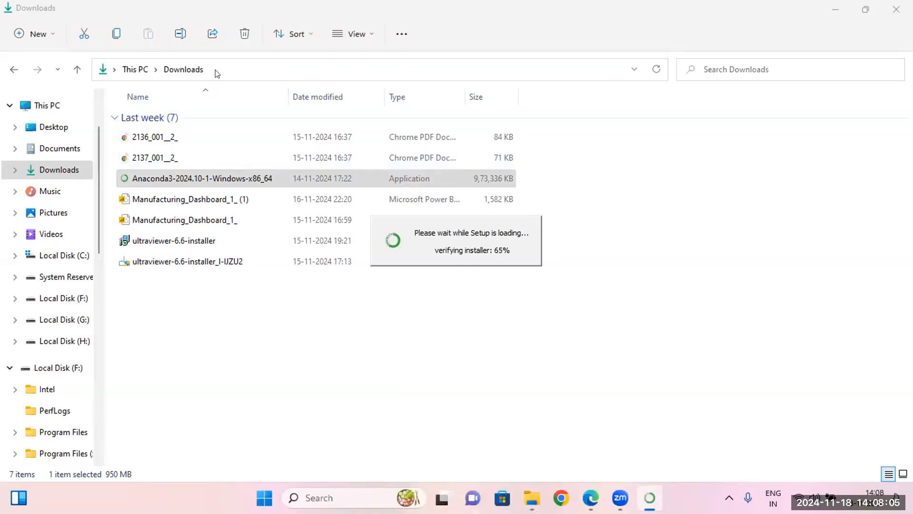
pyautogui.press('XF86AudioLowerVolume')
pyautogui.press('XF86AudioLowerVolume')
pyautogui.press('XF86AudioLowerVolume')
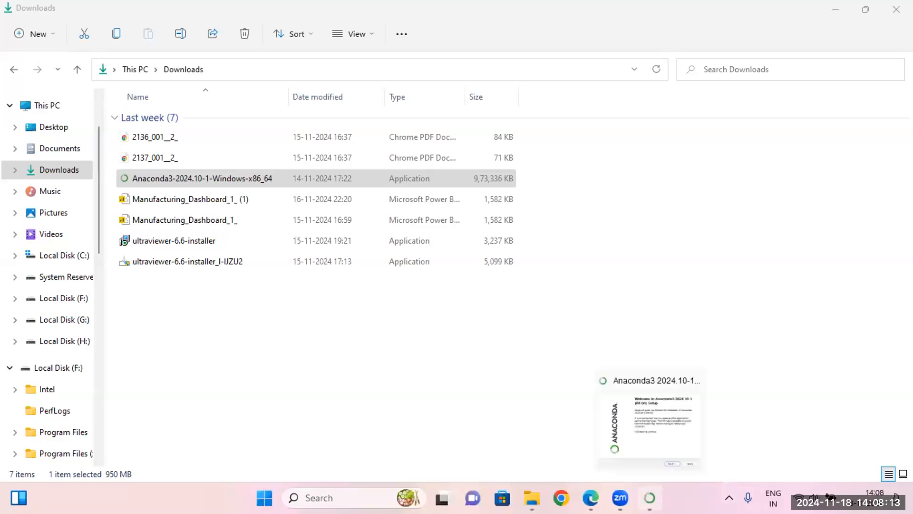
pyautogui.click(650, 498)
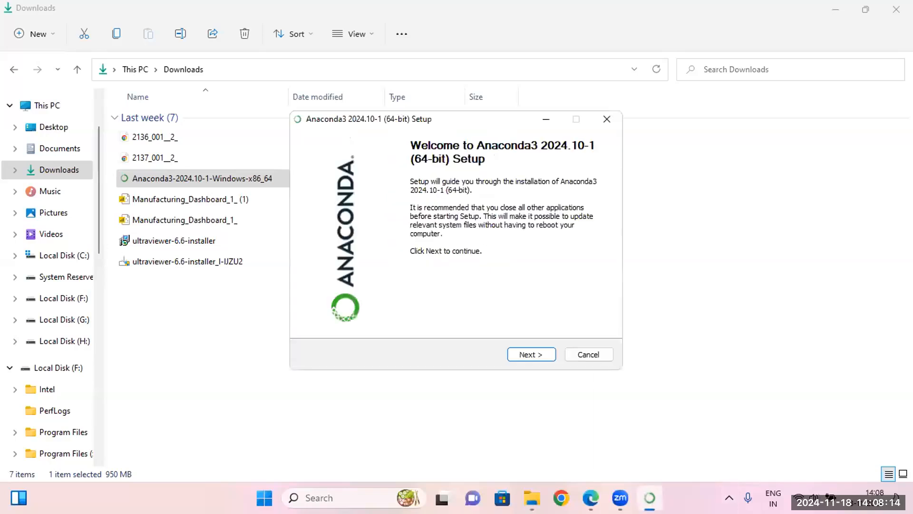
# - Accept the Anaconda3 license agreement, install for Just Me, and keep the destination folder C:\Users\Admin\anaconda3
pyautogui.click(541, 355)
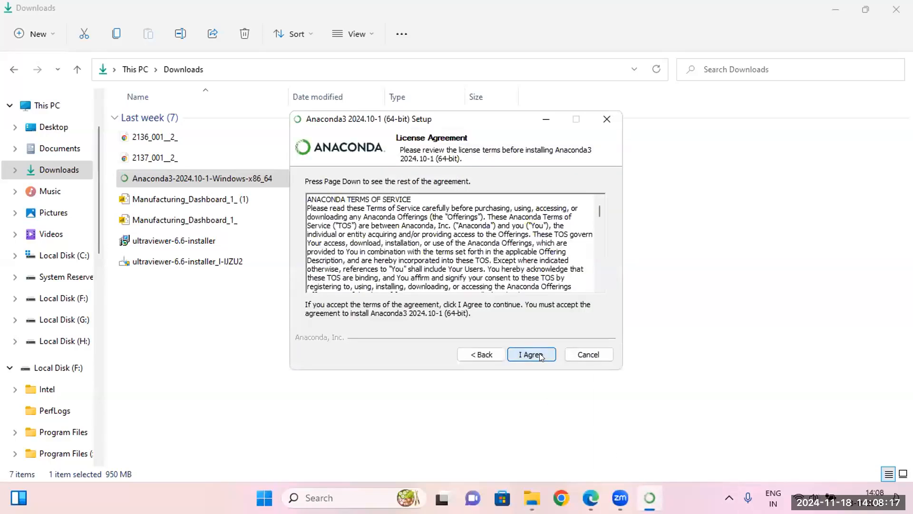
pyautogui.click(539, 353)
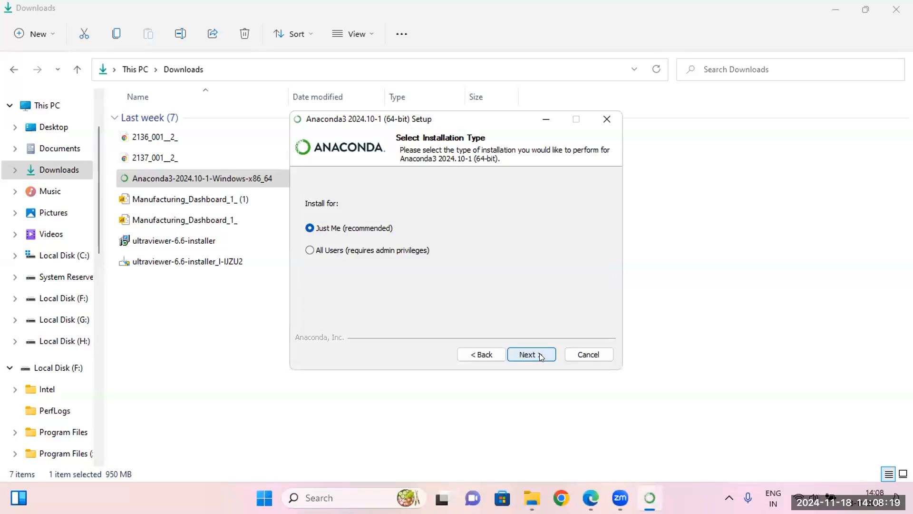
pyautogui.click(540, 353)
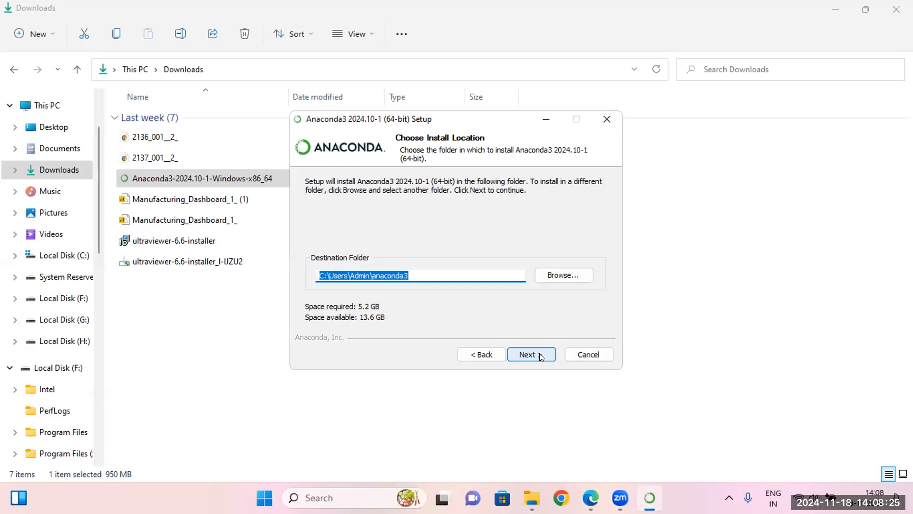
pyautogui.click(540, 353)
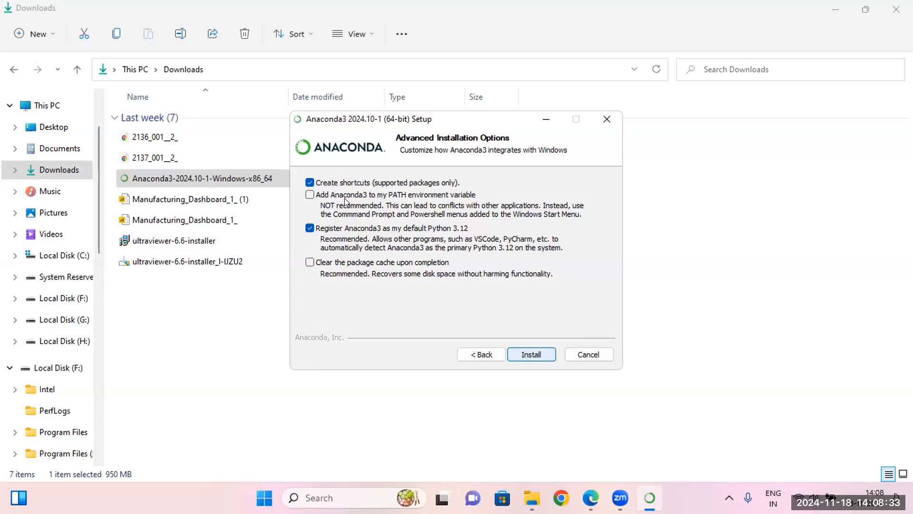
# - Enable adding Anaconda3 to the PATH environment variable and clearing the package cache upon completion, and start the installation
pyautogui.click(310, 195)
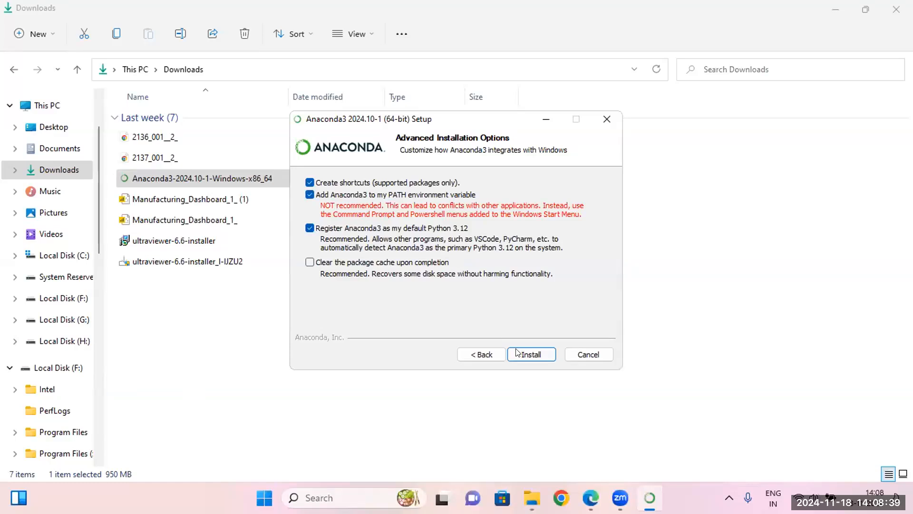
pyautogui.click(311, 262)
pyautogui.click(533, 354)
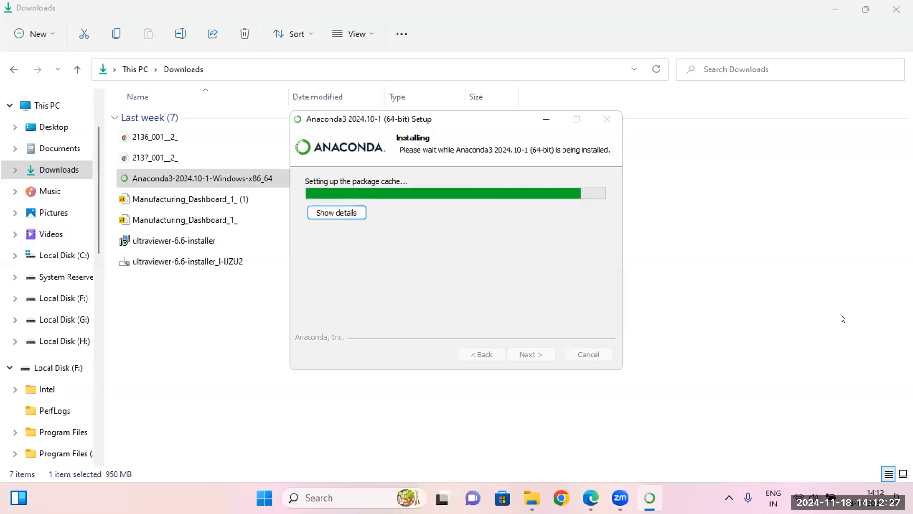
# - Raise the system volume to 66 while Anaconda3 installs
pyautogui.press('XF86AudioRaiseVolume')
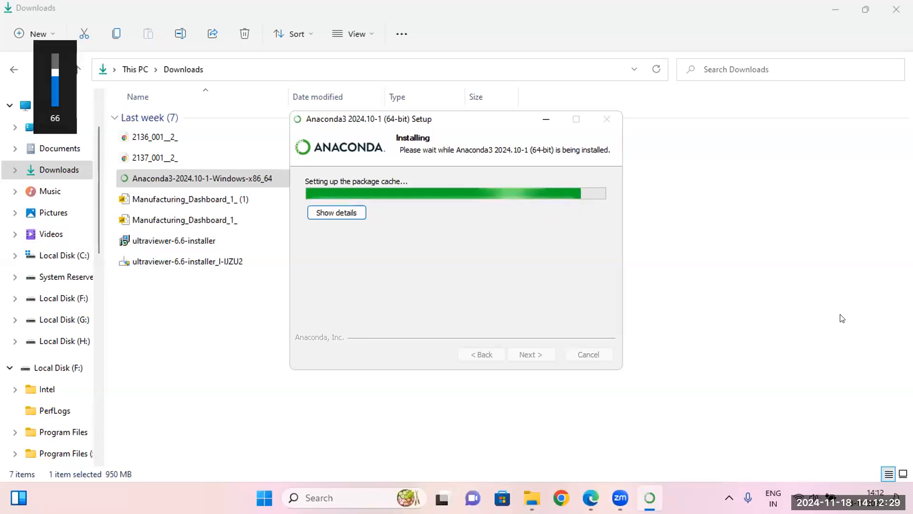